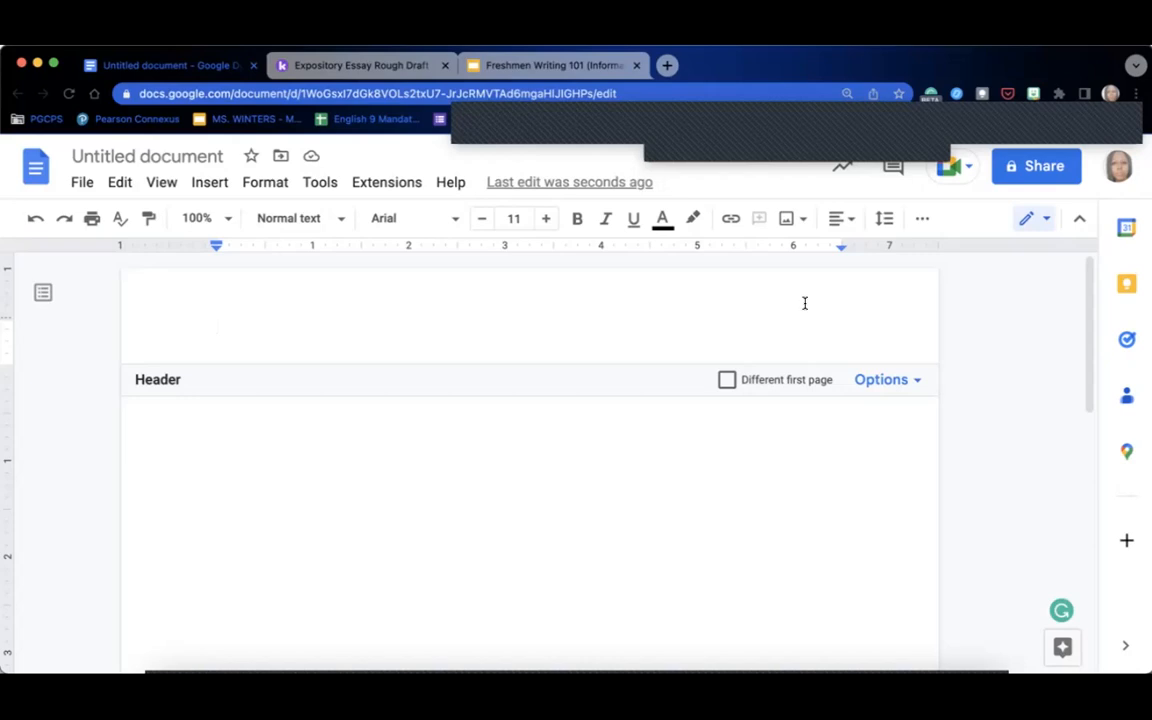
- Right-align the header, set it to Times New Roman 12, and type the writer's last name
left_click(837, 222)
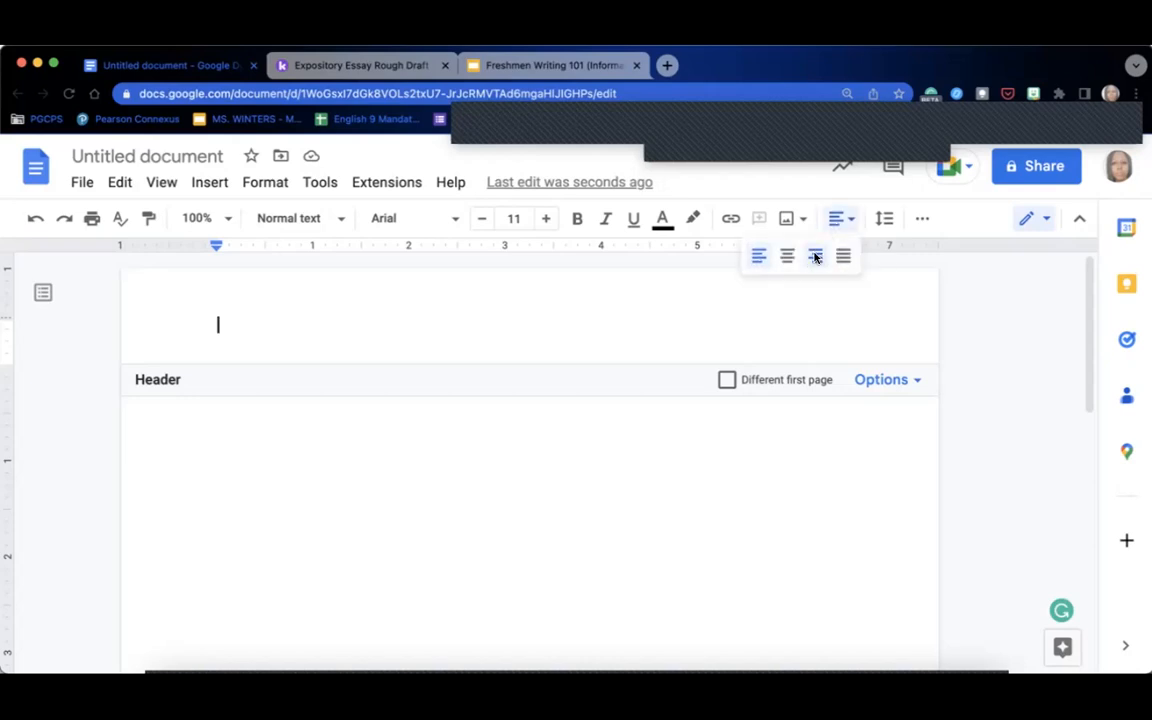
left_click(815, 255)
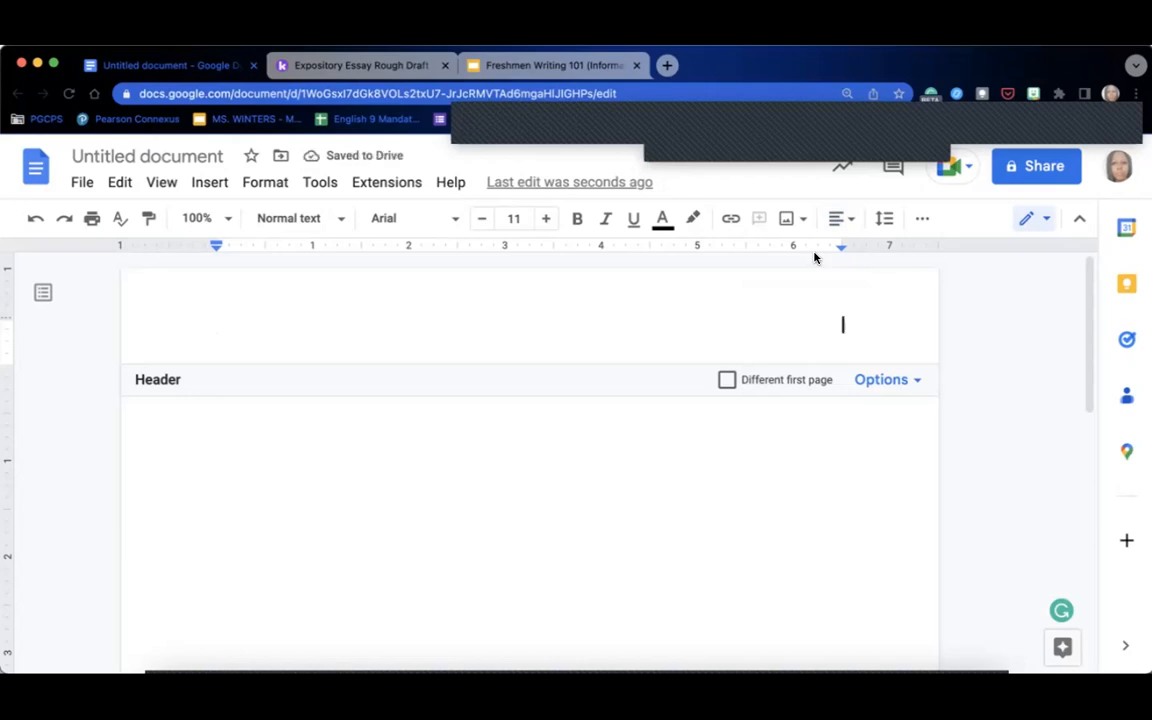
left_click(436, 223)
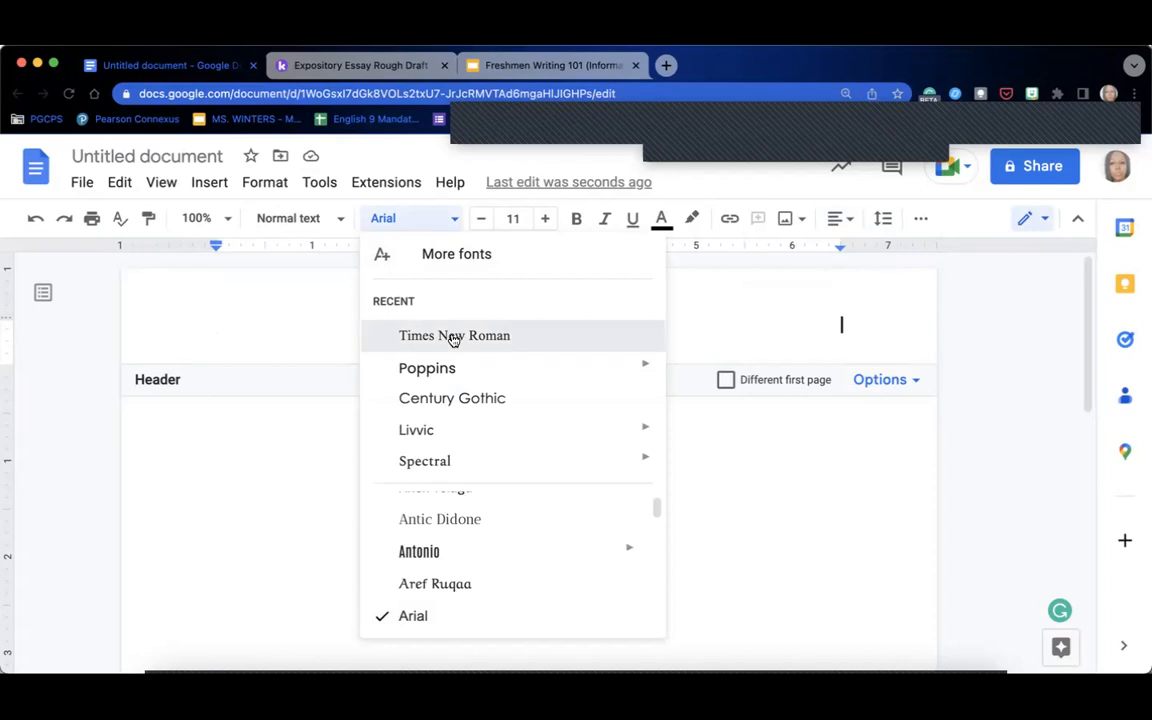
left_click(453, 338)
left_click(541, 224)
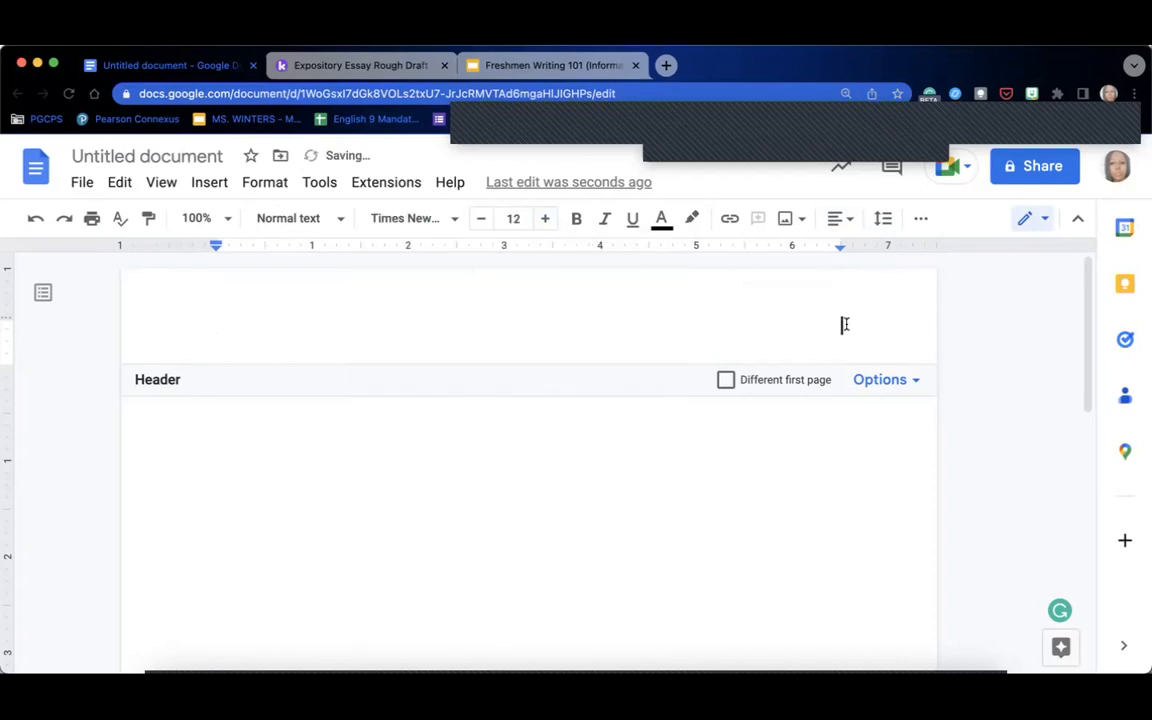
type("Winters")
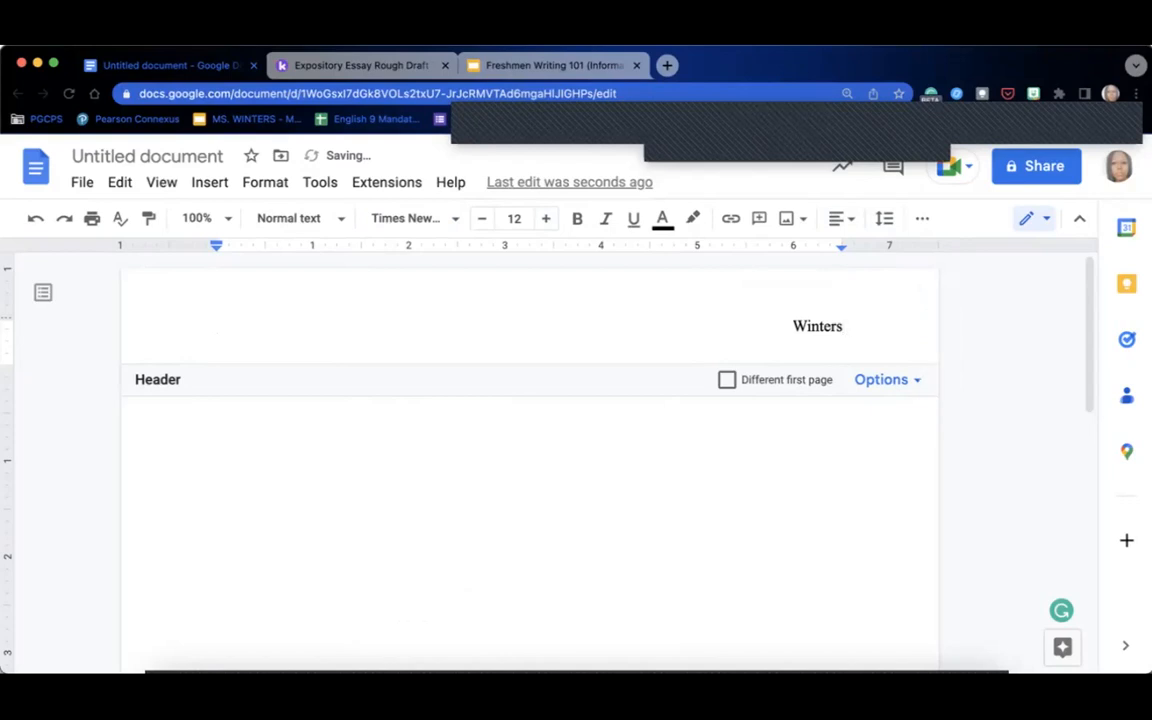
left_click(906, 387)
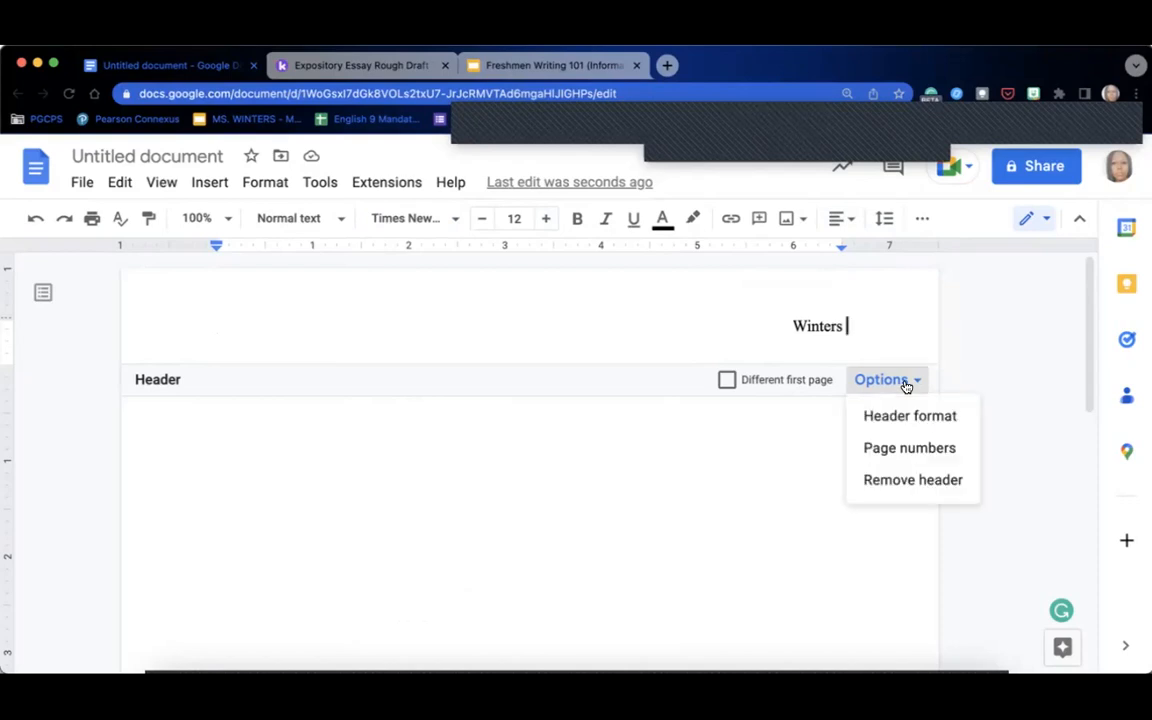
- Insert header page numbers starting at 1 after the last name, then return to the body
left_click(903, 447)
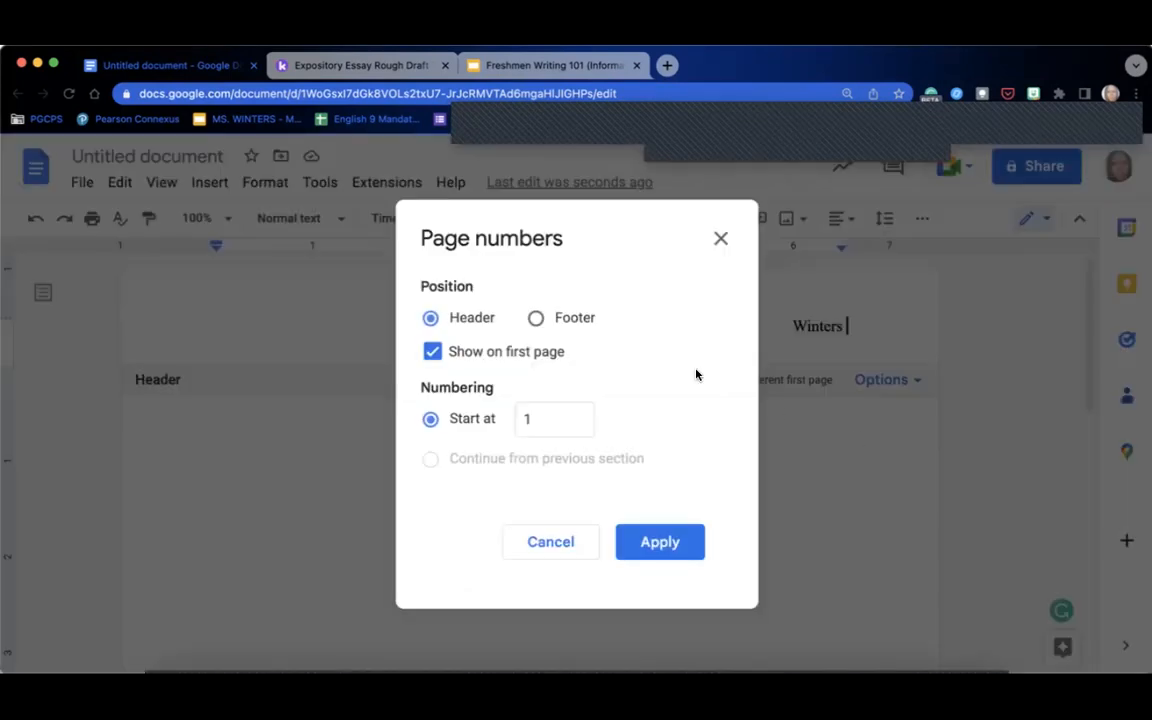
left_click(661, 539)
mouse_move(1088, 311)
left_mouse_down()
mouse_move(1070, 610)
mouse_move(1082, 312)
left_mouse_up()
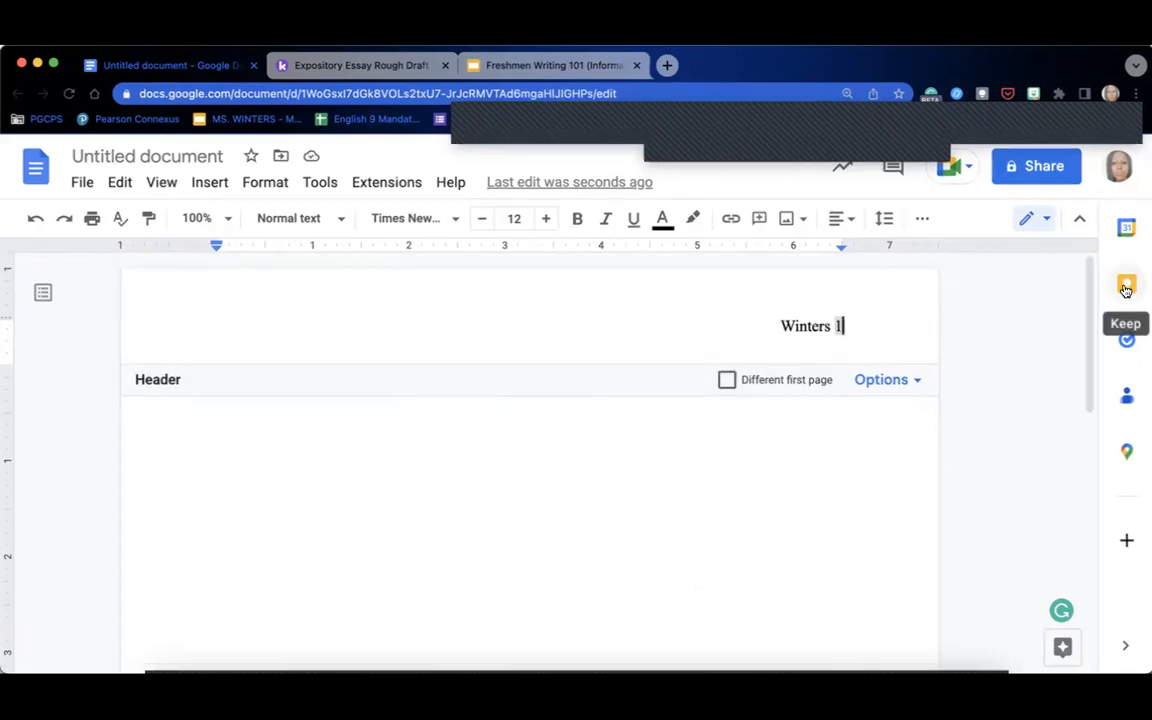
left_click(563, 450)
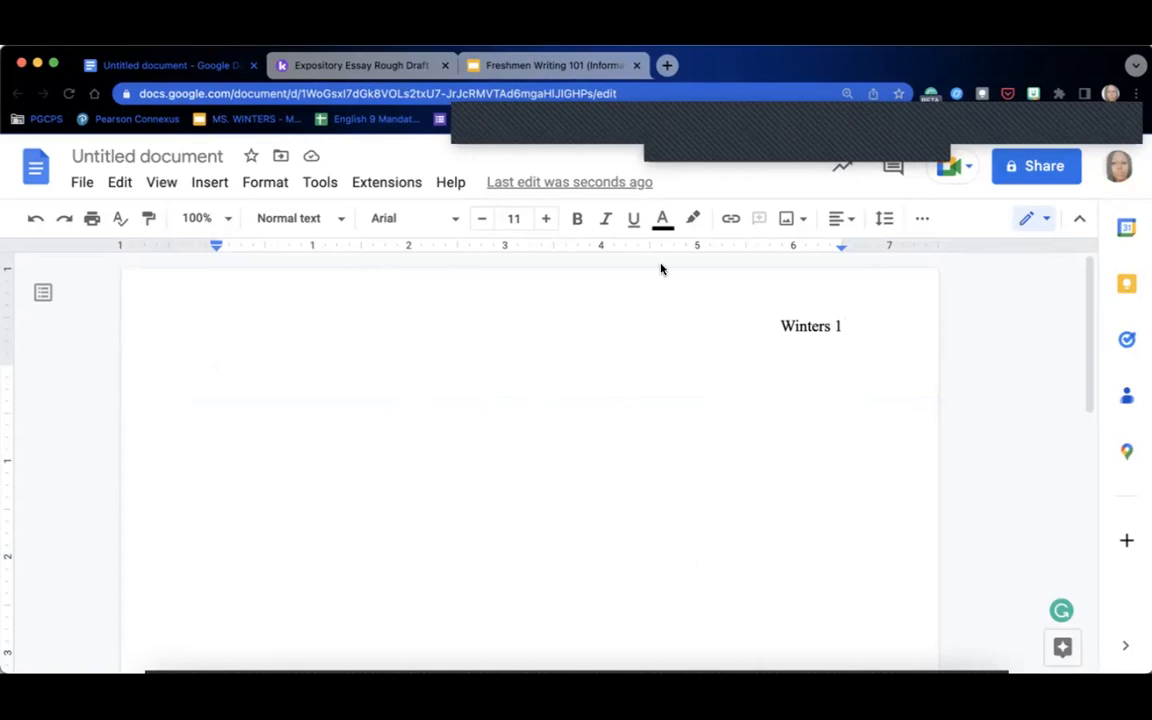
- Format the body as Times New Roman 12, double-spaced, and begin typing the student's name
left_click(420, 222)
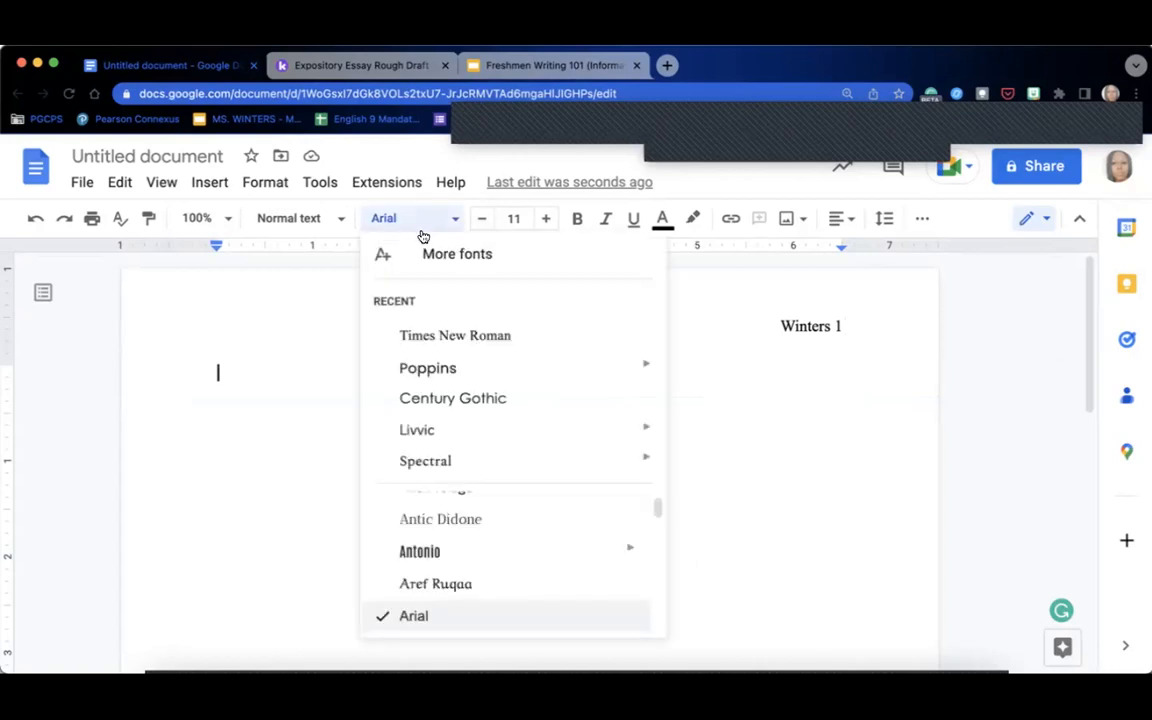
left_click(476, 340)
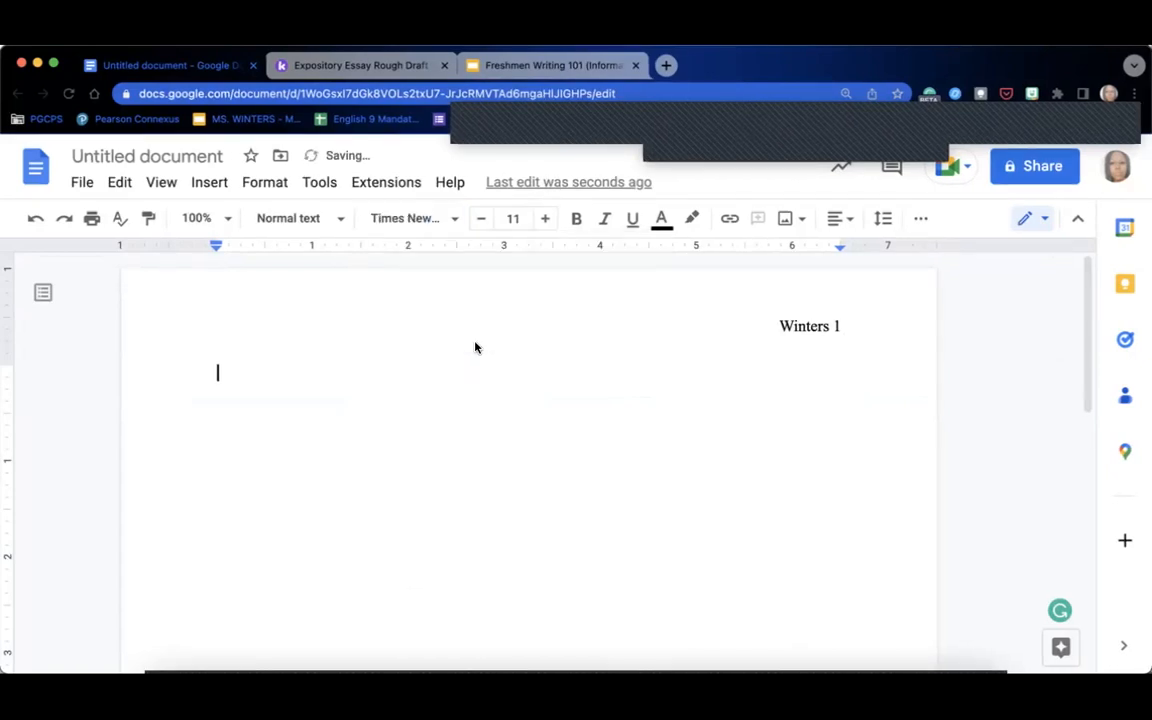
left_click(545, 220)
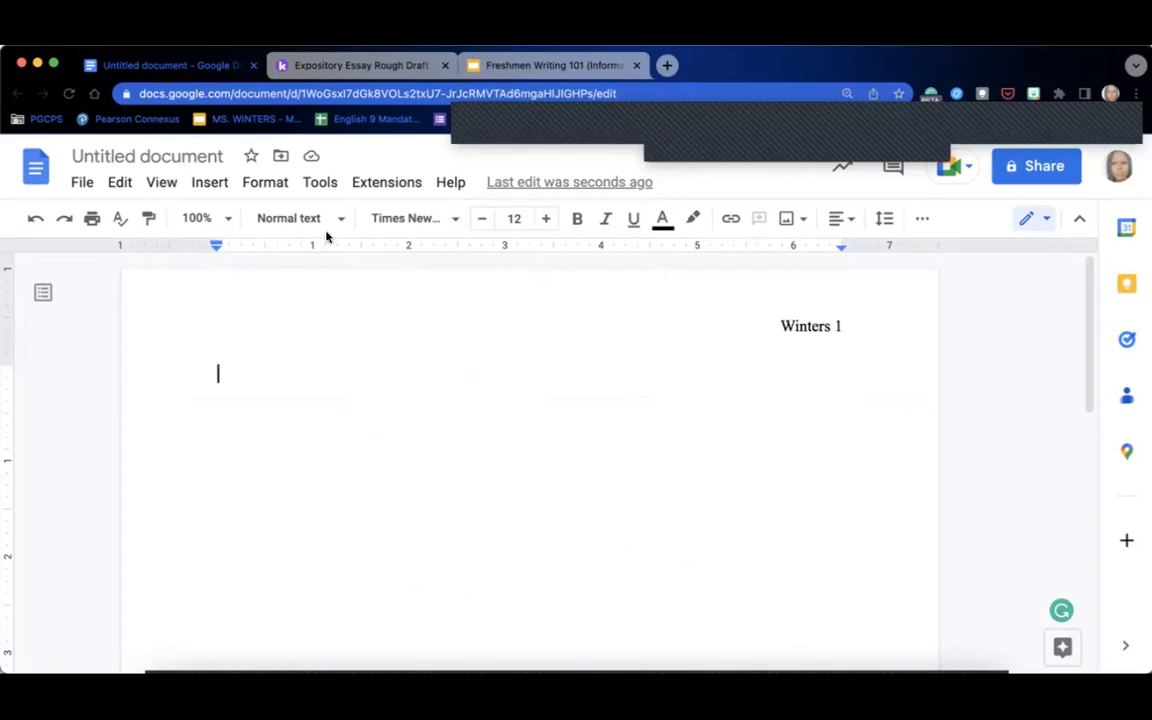
left_click(267, 188)
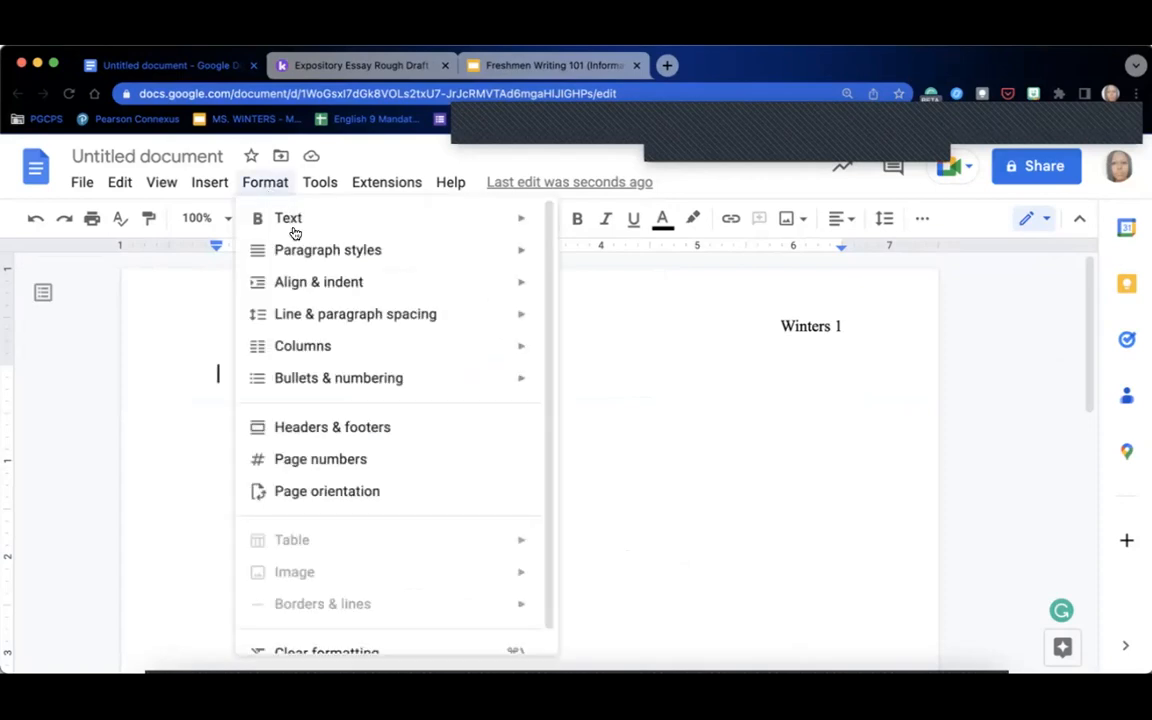
mouse_move(349, 317)
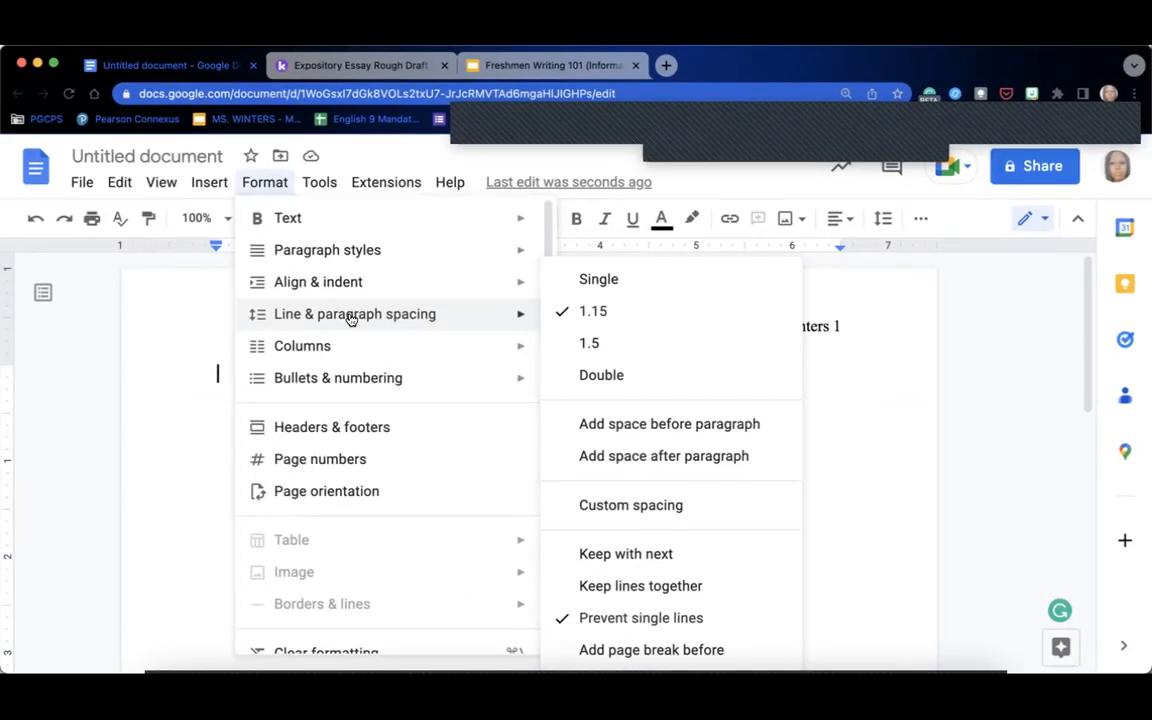
left_click(586, 375)
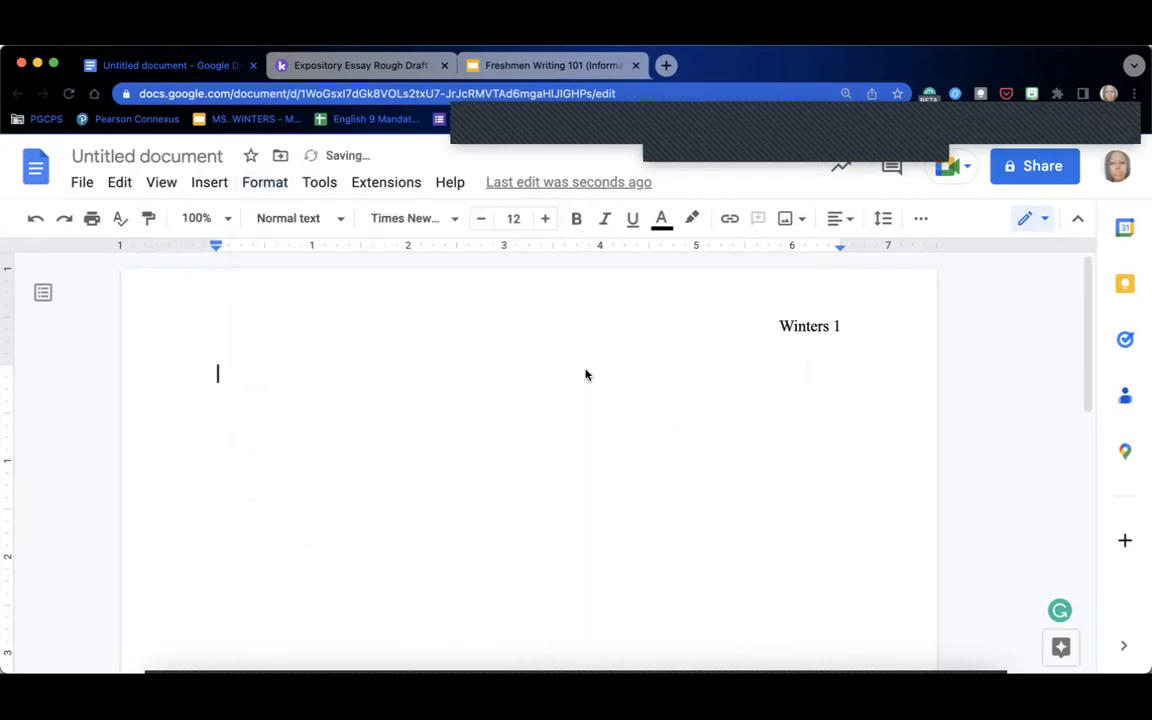
type("Ja")
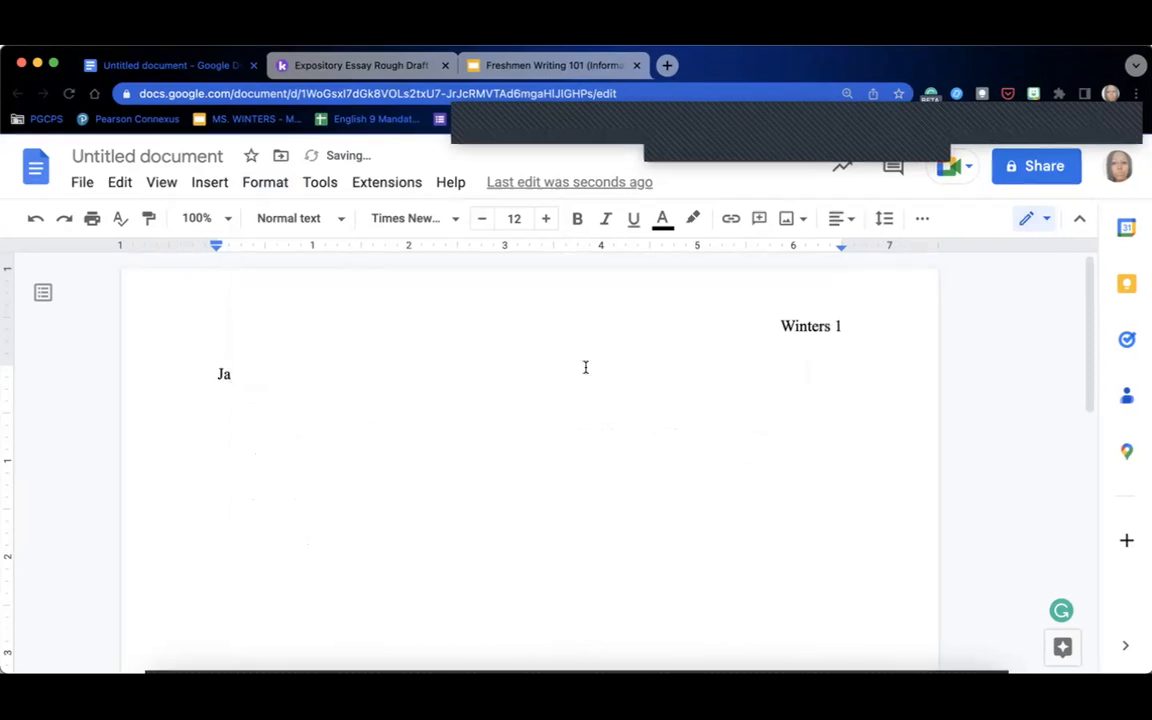
type("smine W")
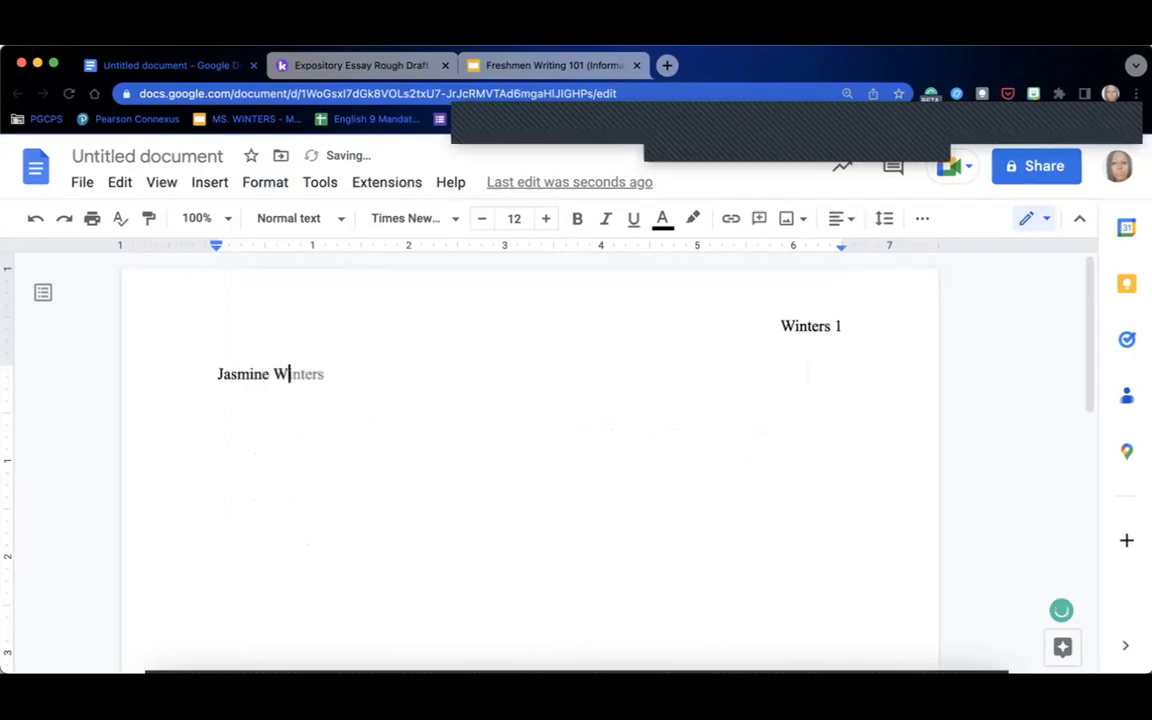
- Finish the student's name line, then add the teacher's name and 'English 10' lines
key("Tab")
key("Return")
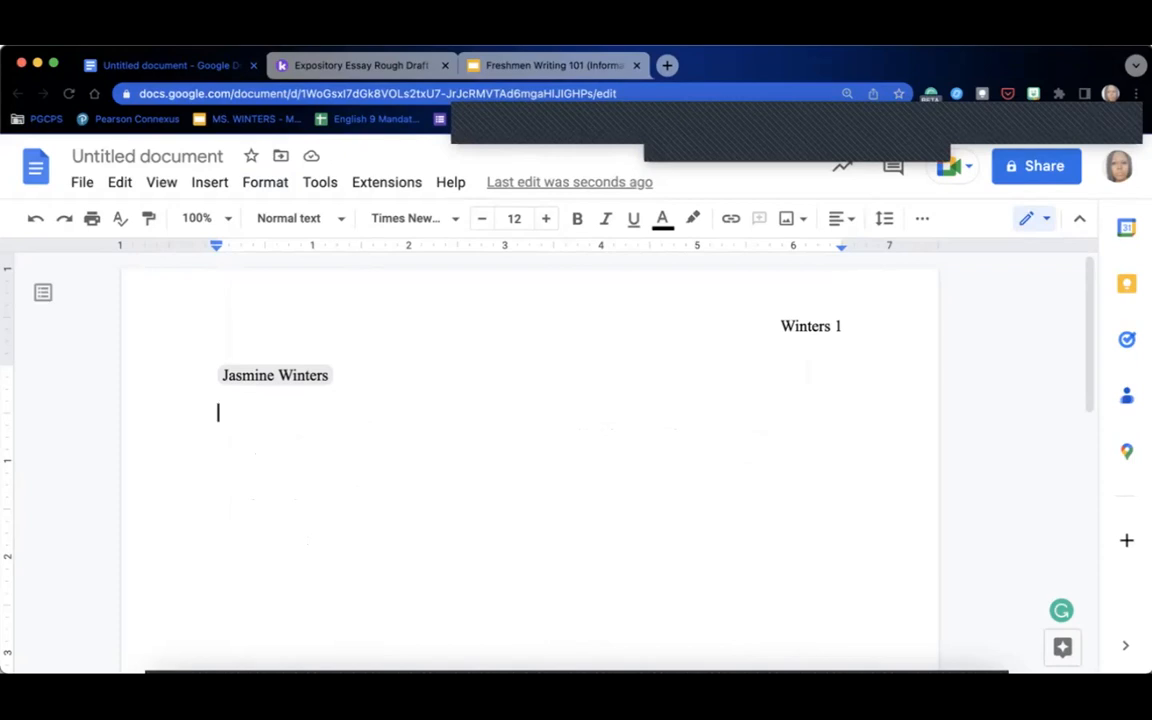
type("M")
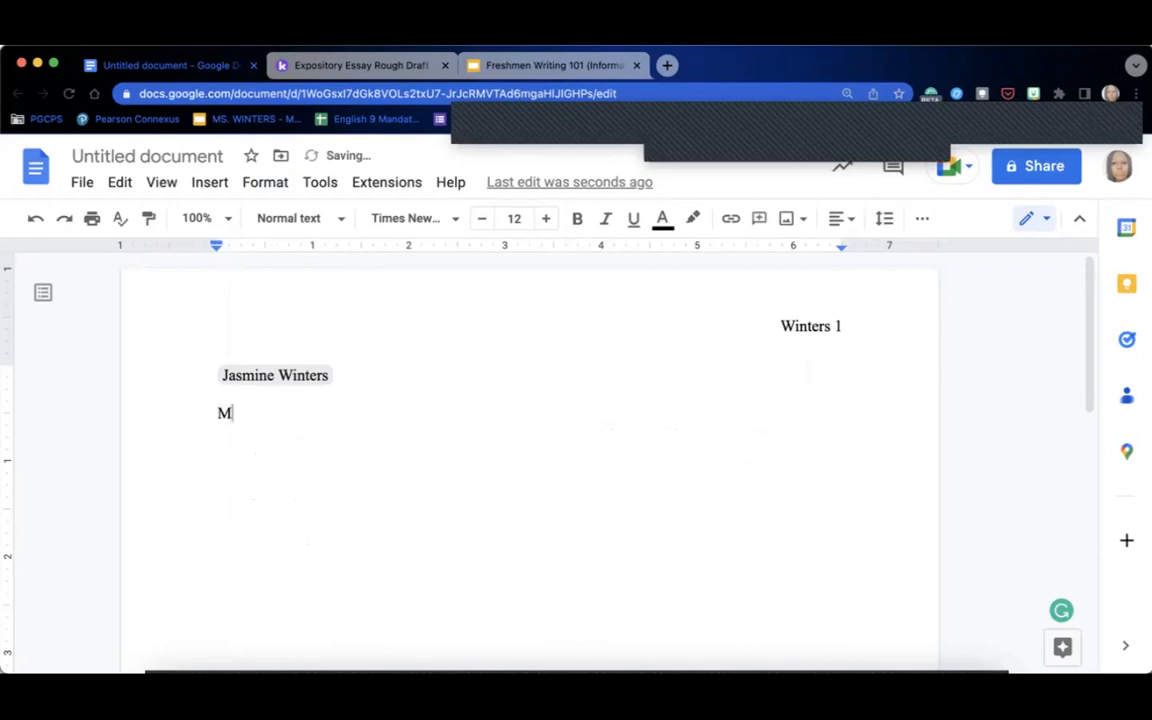
type("s. Winters")
key("Return")
type("Eng")
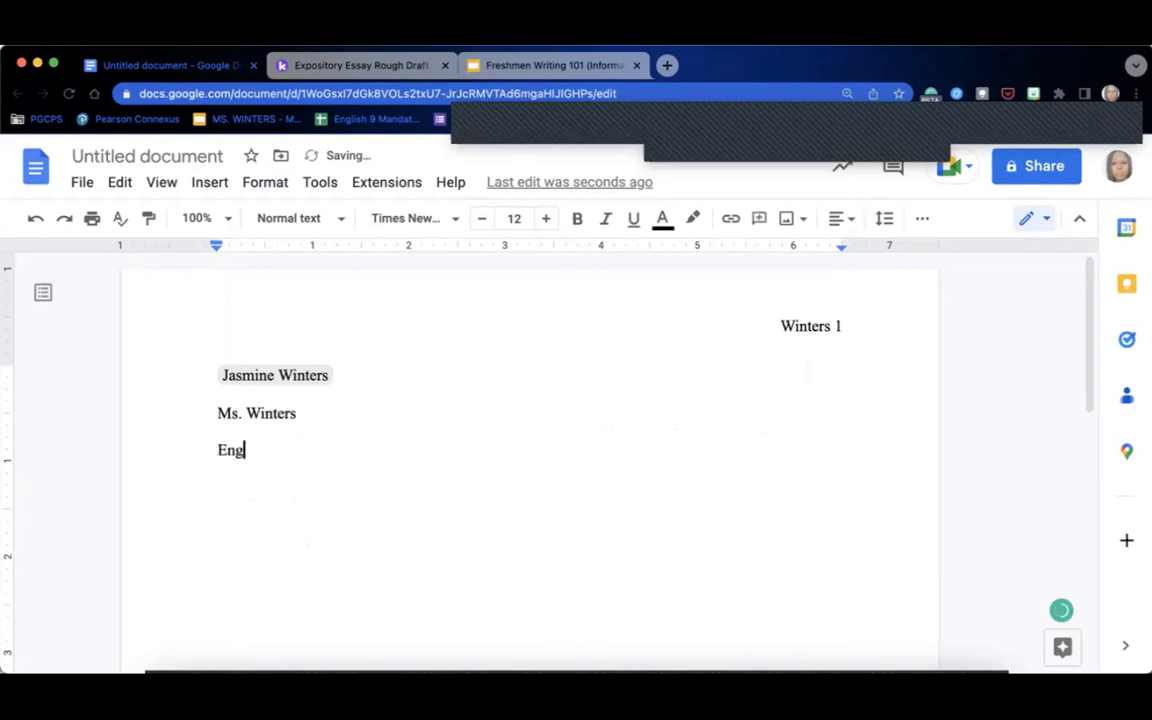
type("lish 10")
- Add '5 December 2022' as the fourth heading line and start a new line
key("Return")
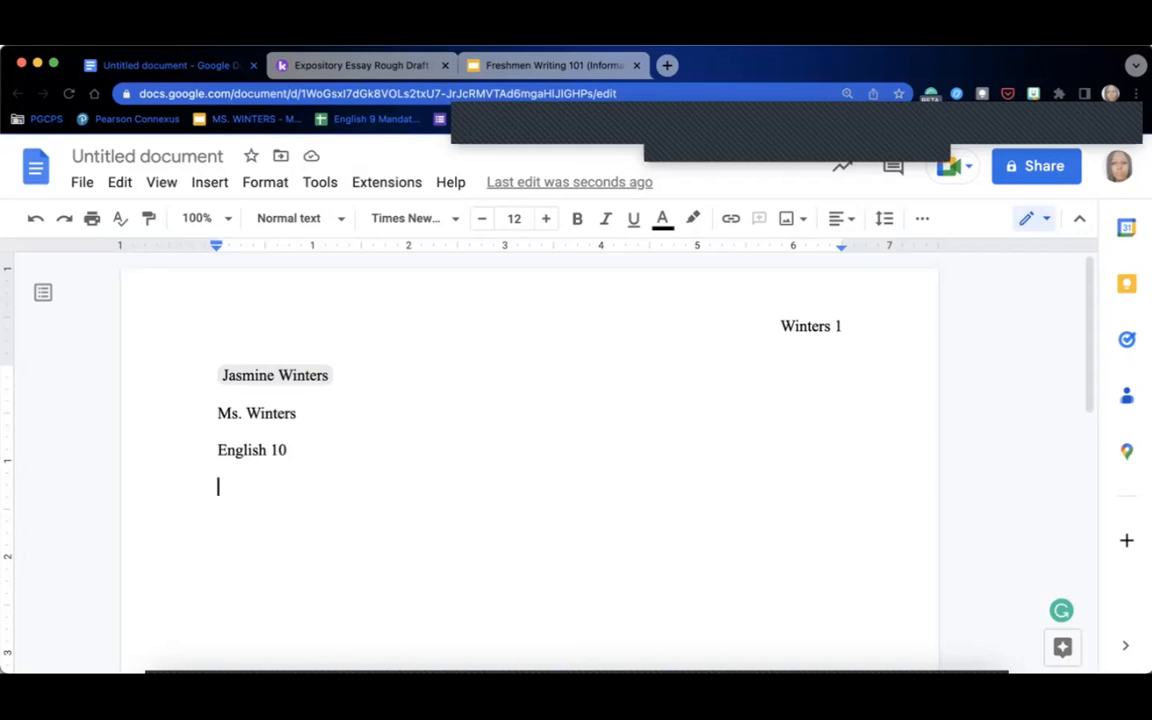
type("5 ")
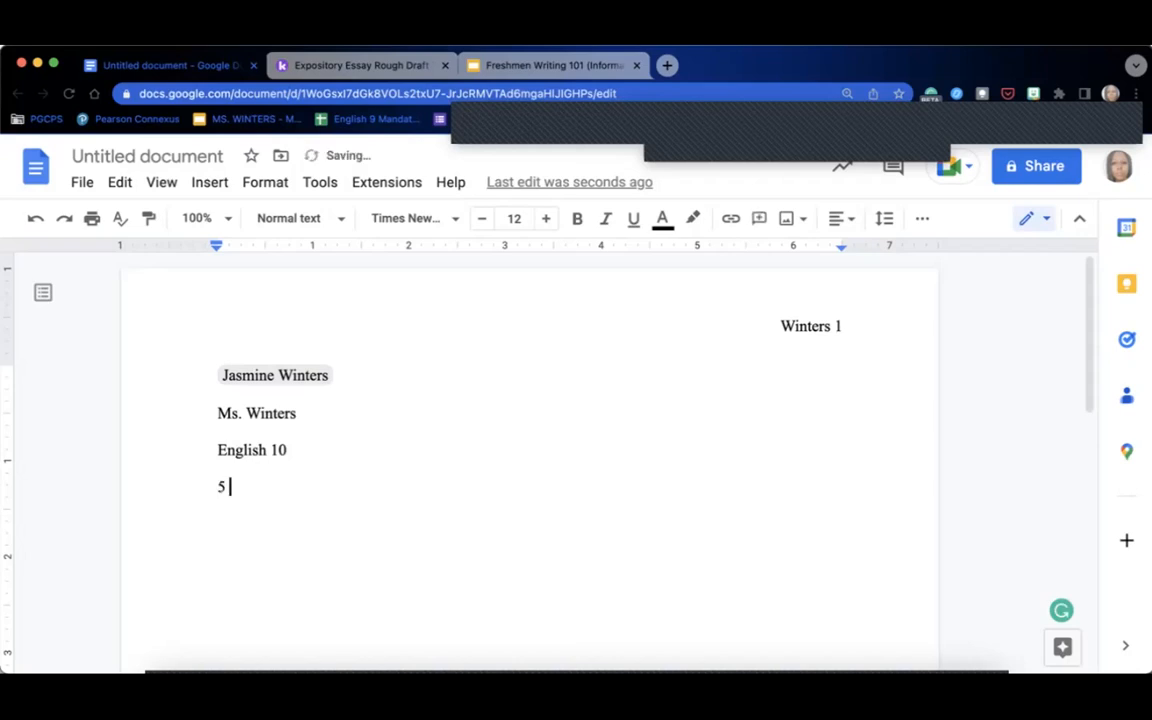
type("December 2022")
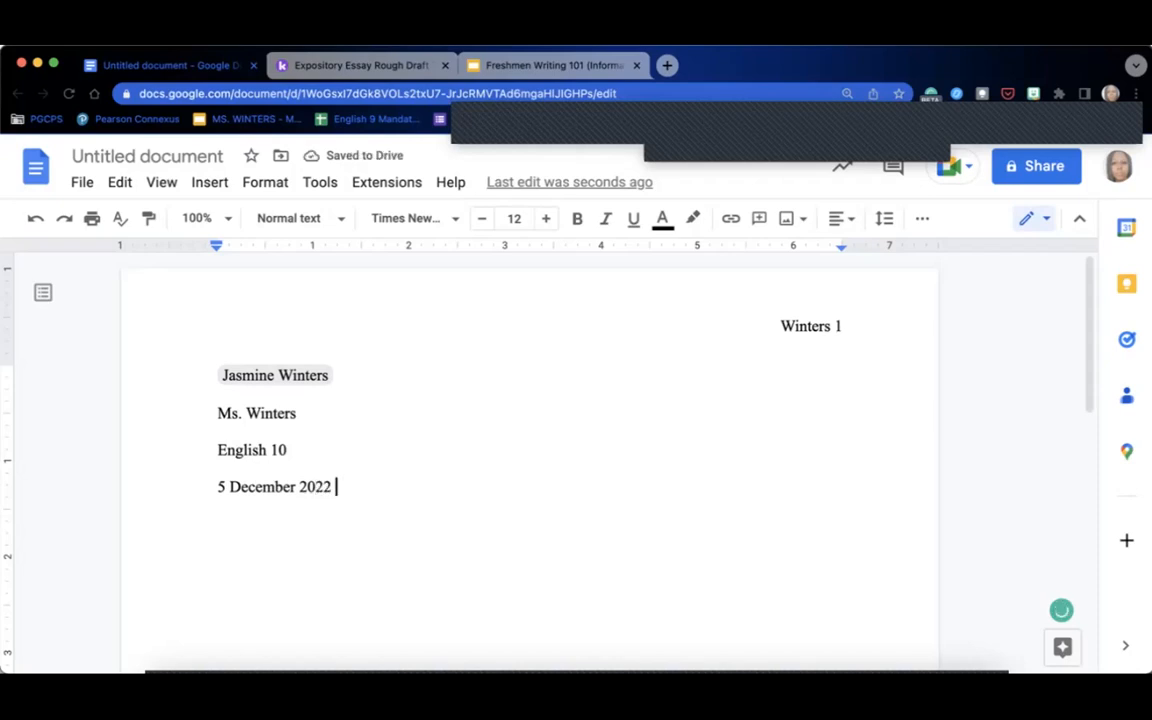
key("Return")
- Type the centered title 'Dante's Depiction of the Afterlife' and start a new line
left_click(848, 226)
left_click(783, 256)
type("Dante")
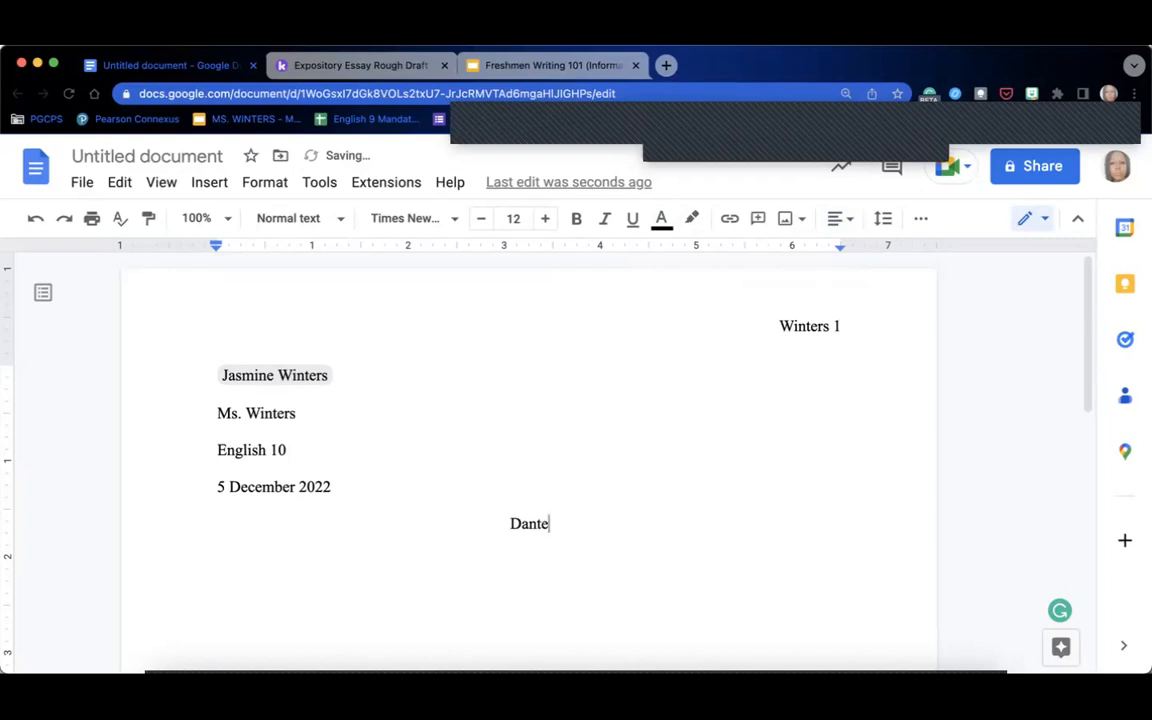
type("'s")
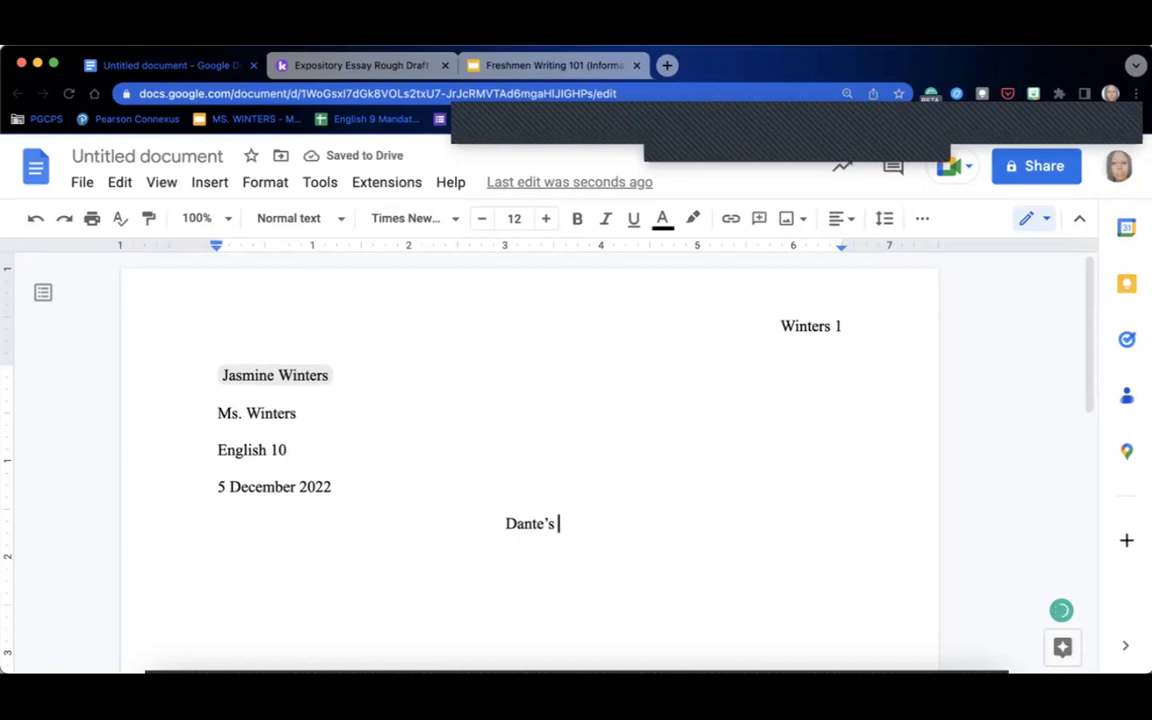
type(" Depi")
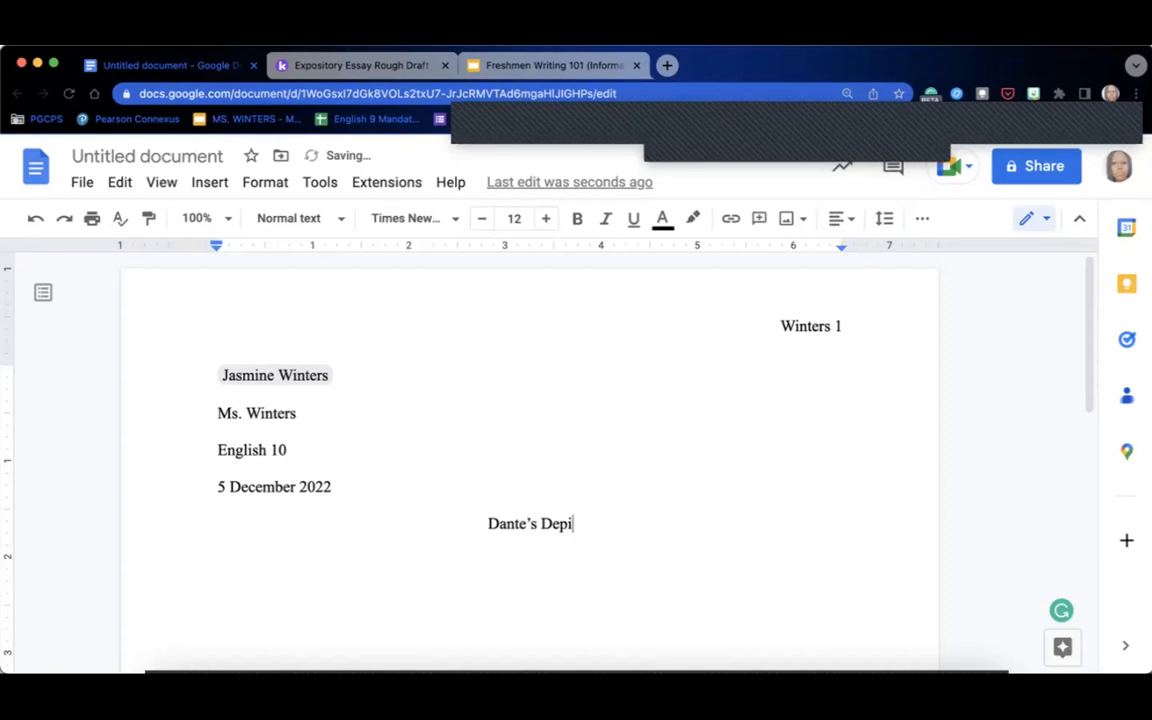
type("ctio")
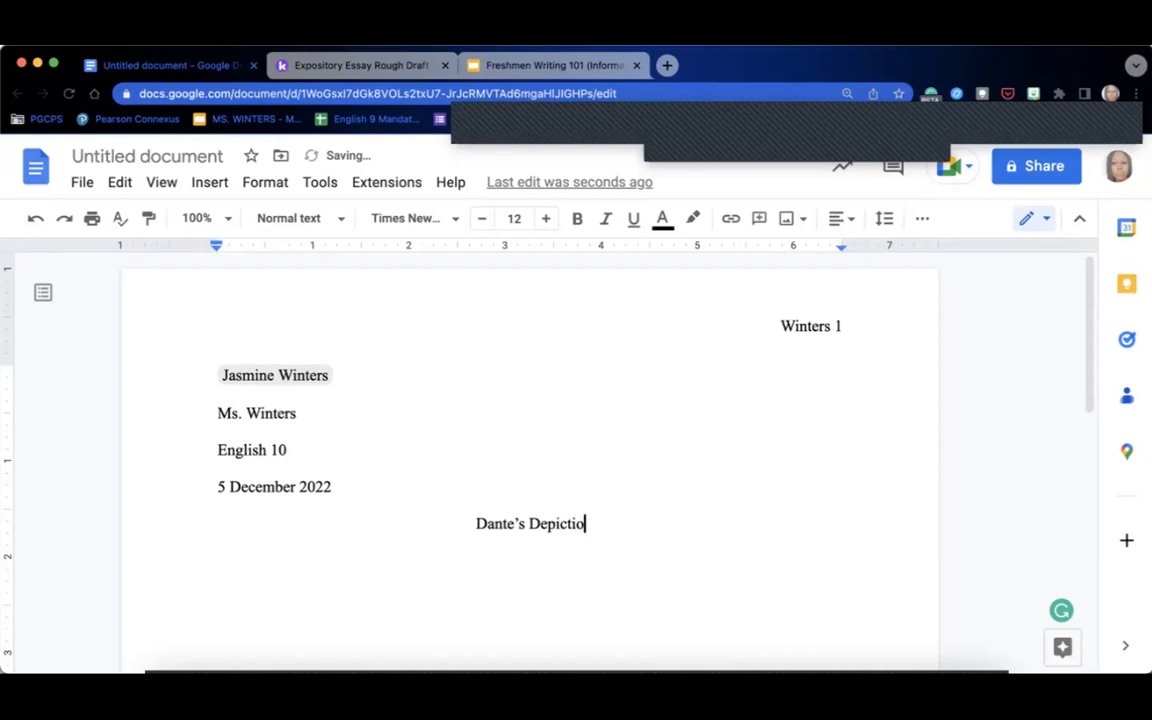
type("n of the A")
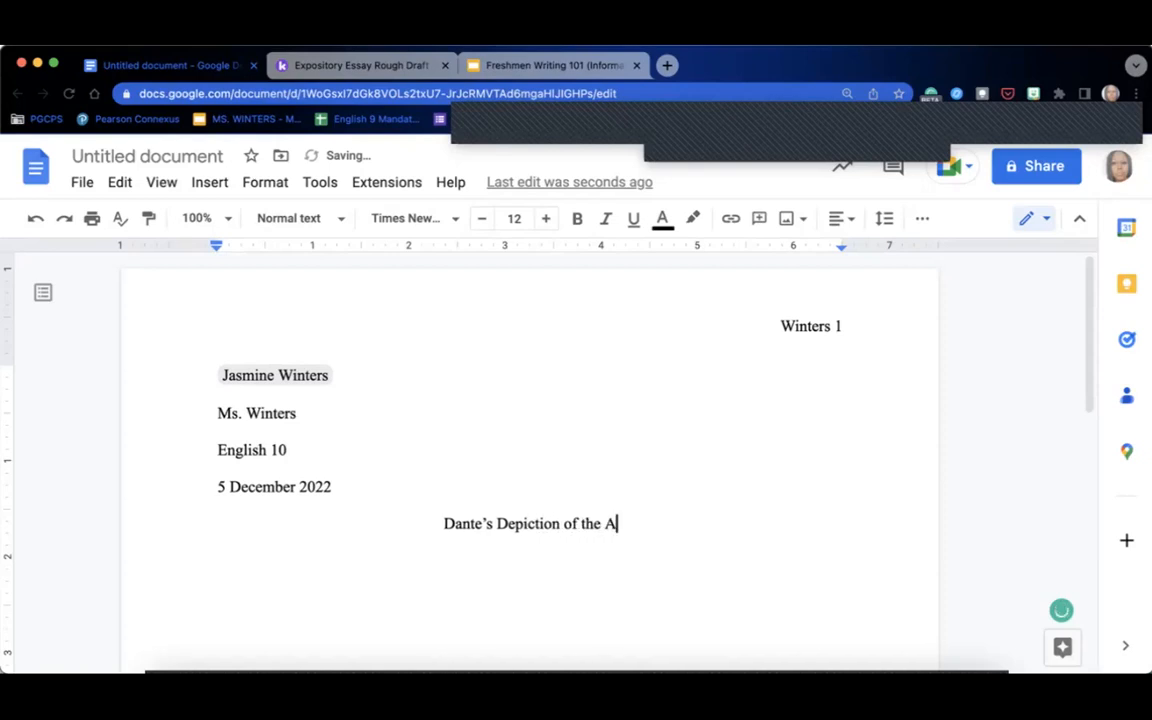
type("fterlife")
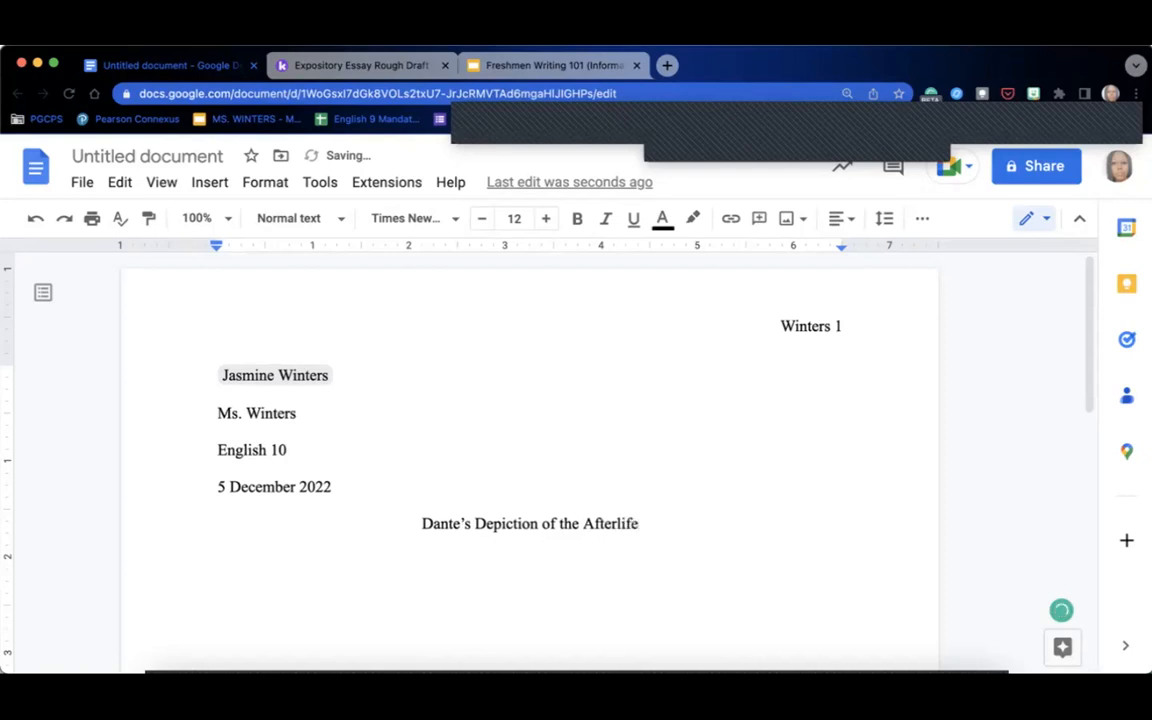
key("Return")
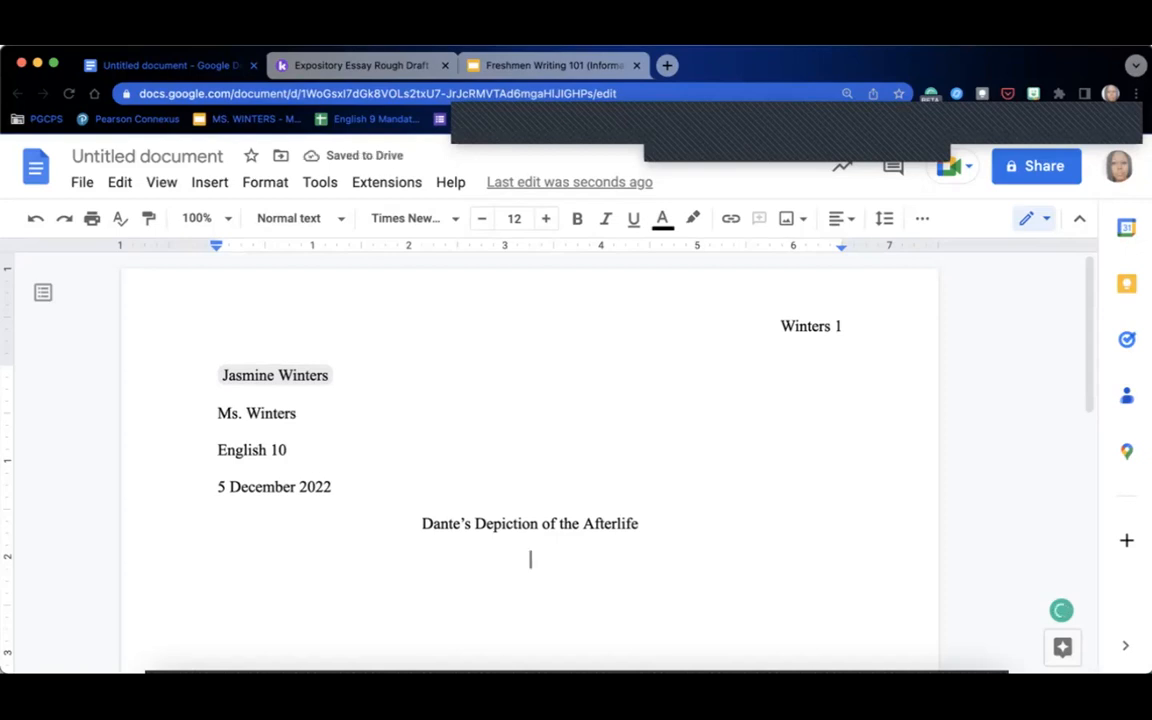
- Return the line below the title to left alignment
left_click(836, 218)
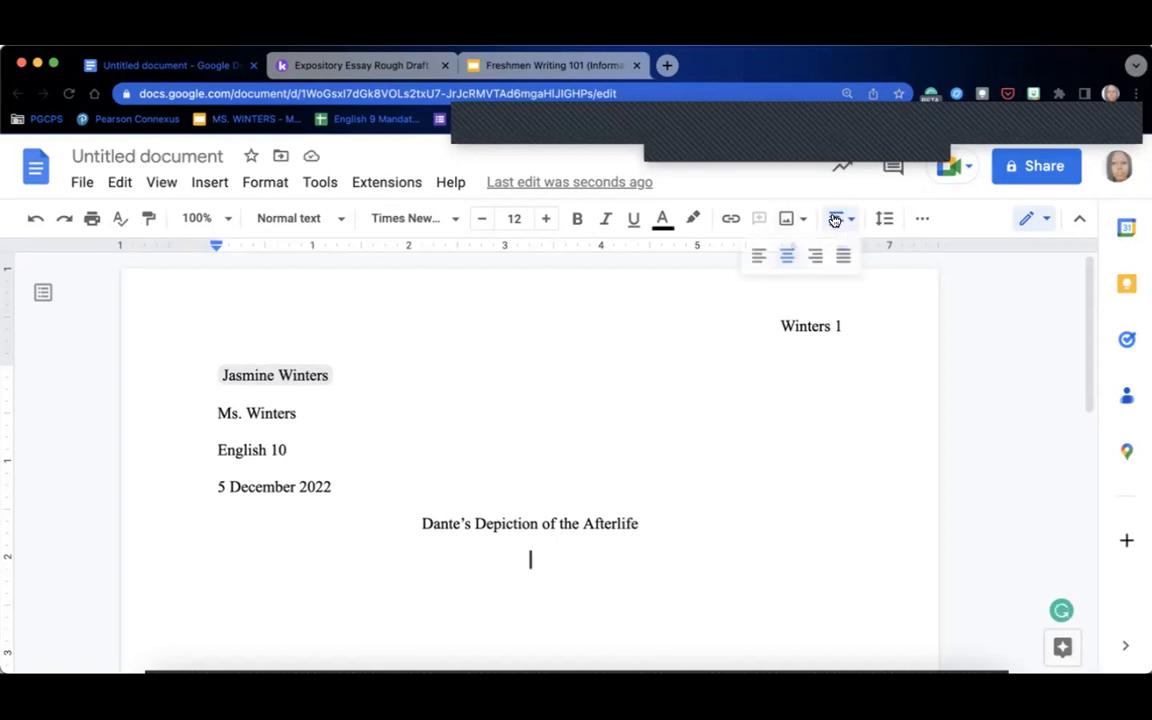
left_click(757, 256)
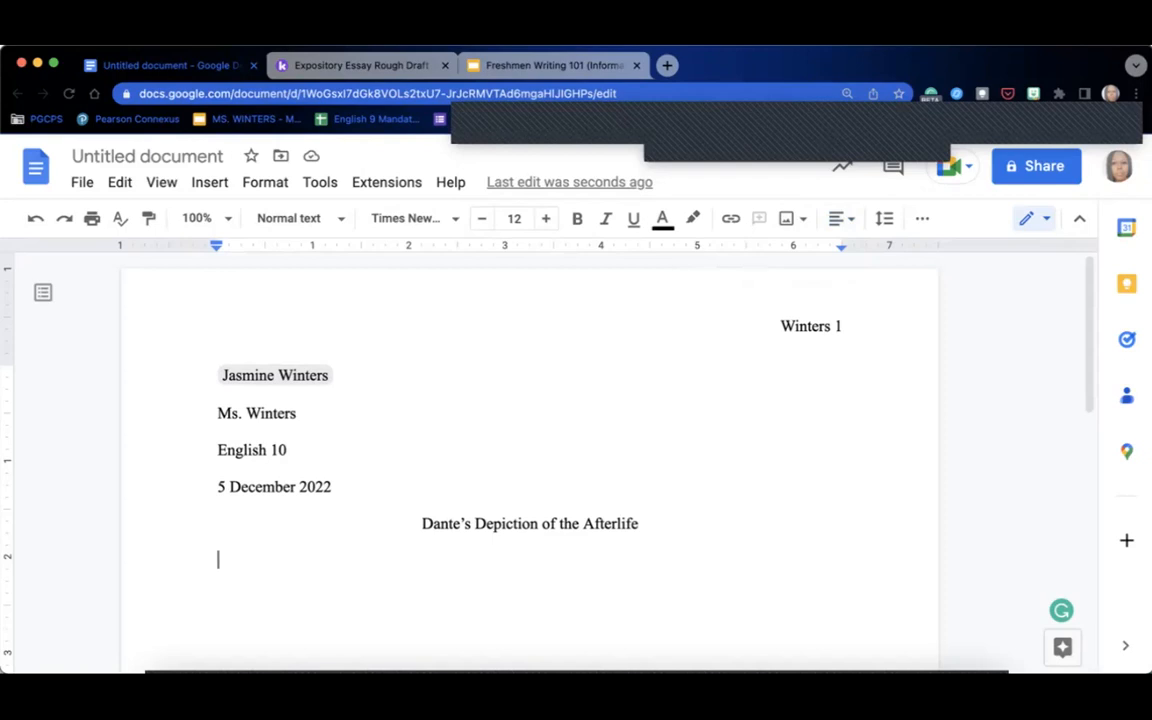
left_click(380, 64)
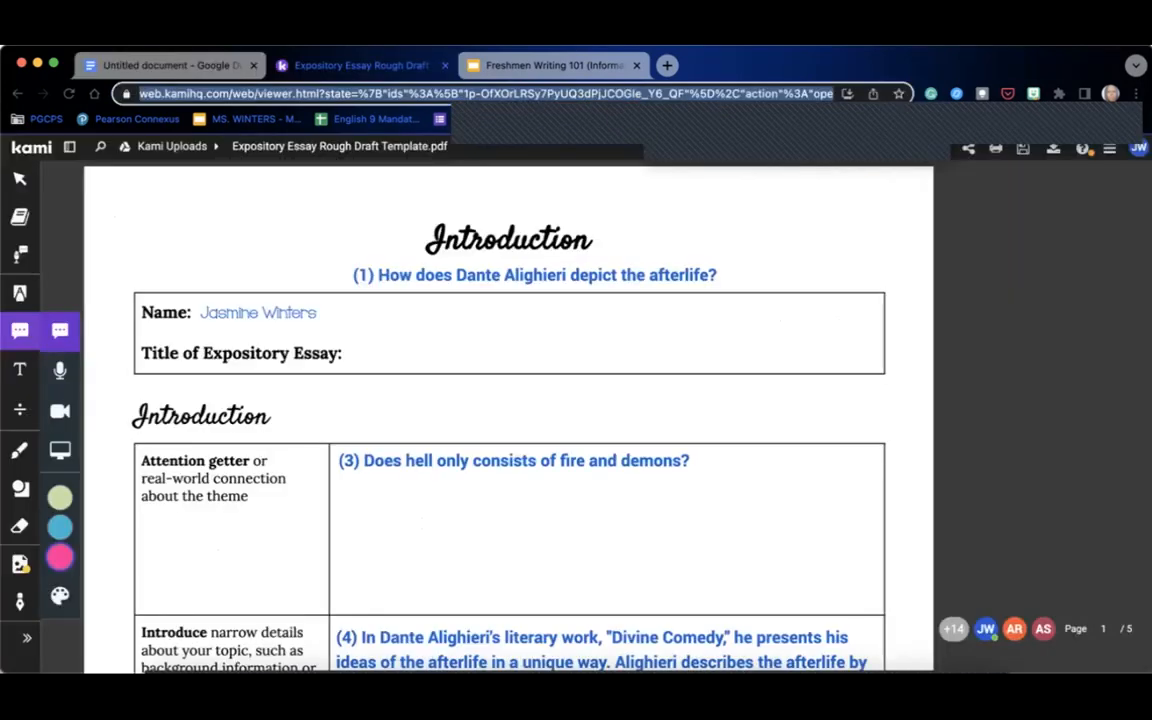
- Scroll through the rough draft's Introduction, toggling full-screen view on and off
mouse_move(54, 63)
scroll(1010, 430, "down", 2)
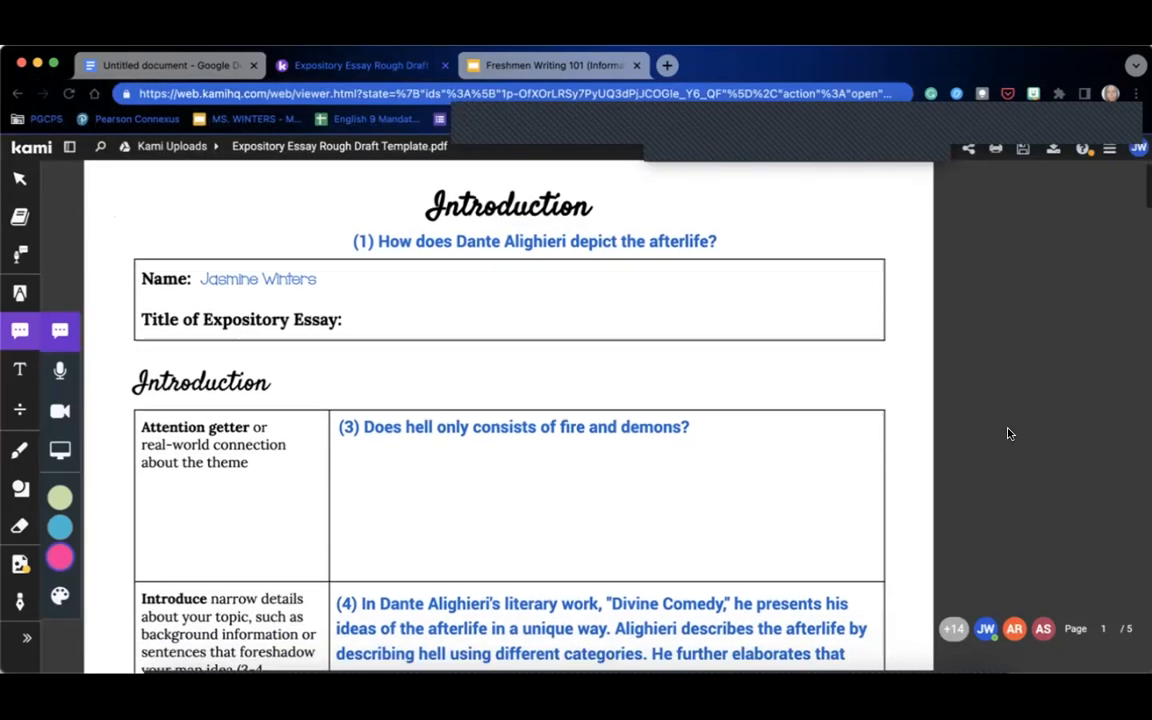
scroll(1010, 433, "down", 5)
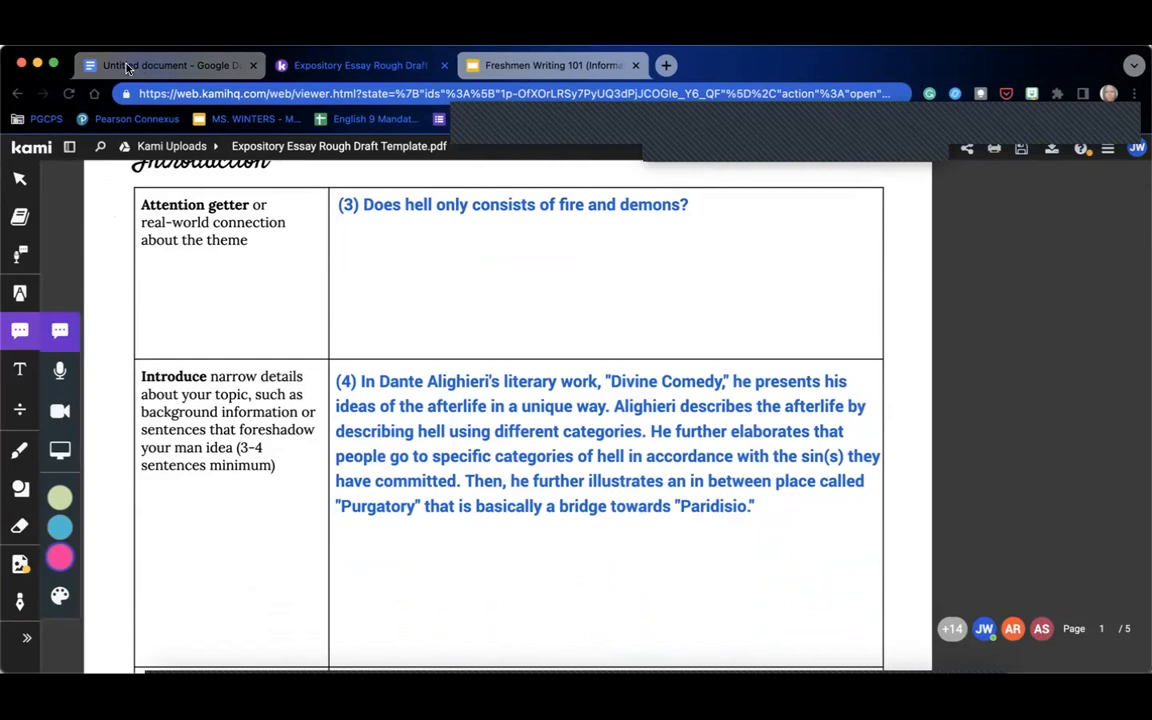
left_click(53, 62)
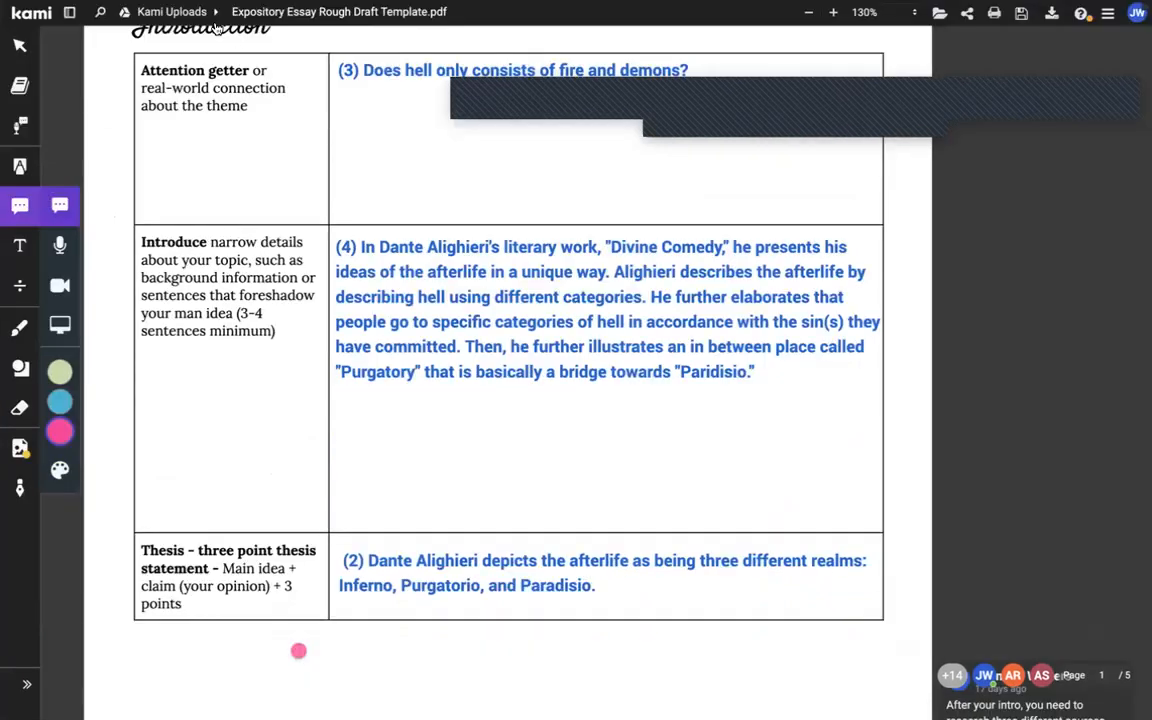
scroll(280, 38, "up", 4)
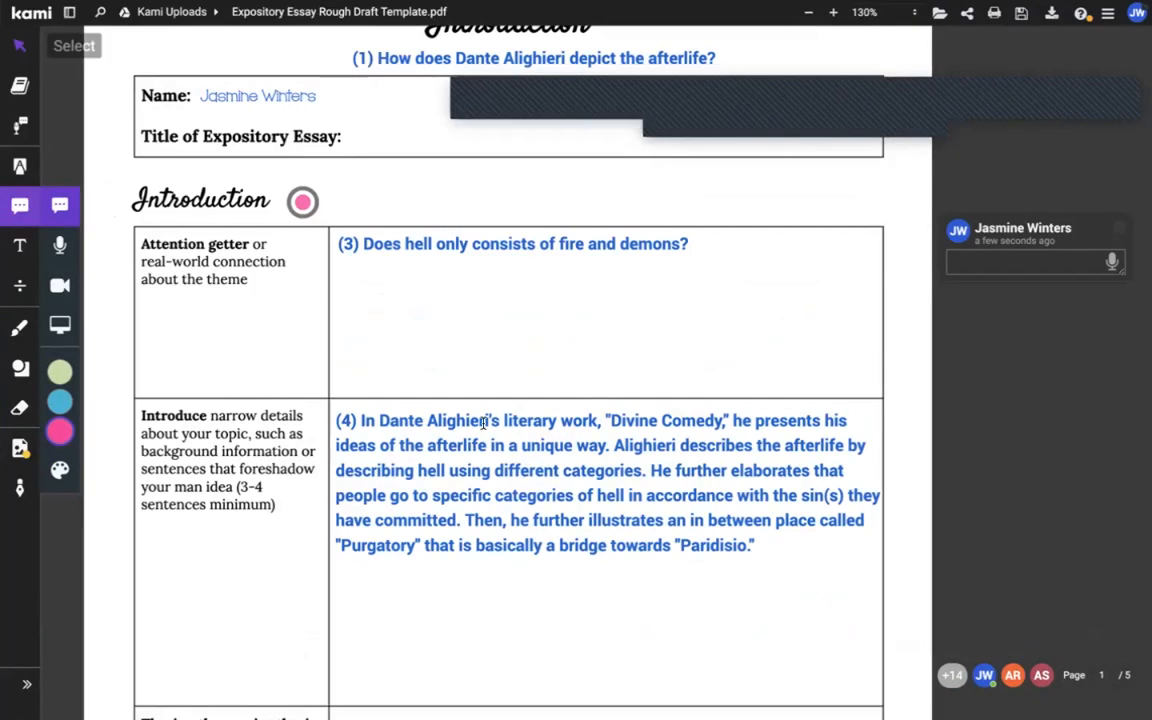
left_click(55, 33)
left_click(563, 66)
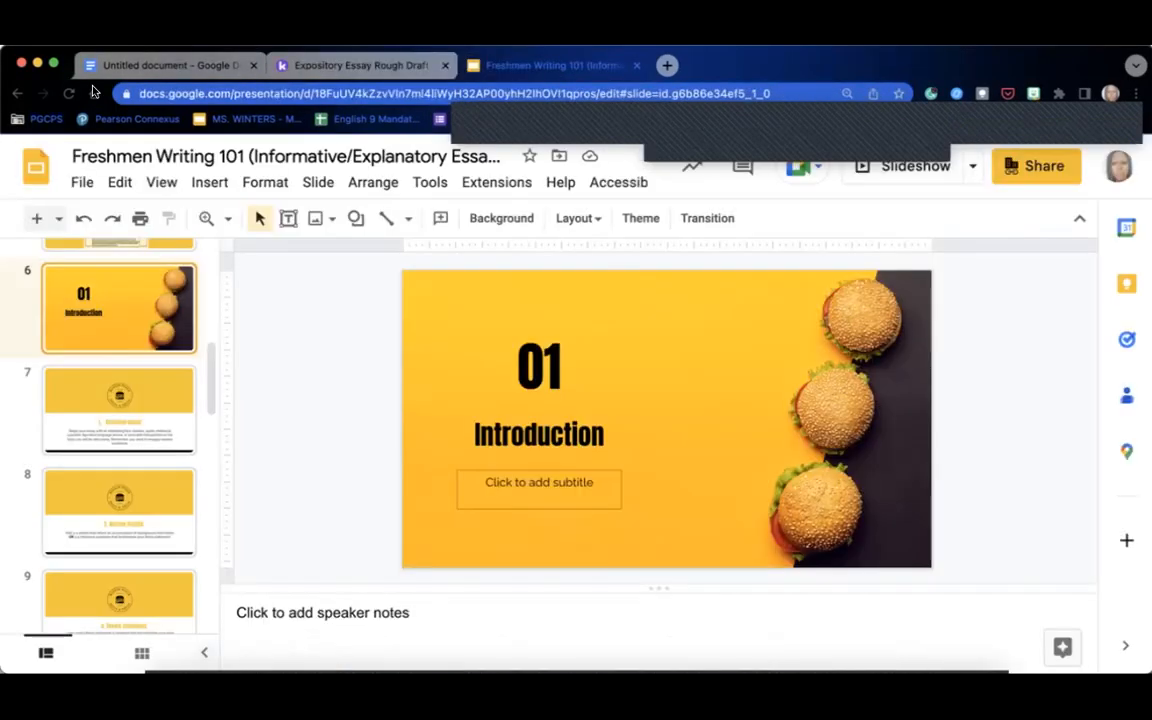
- Start the Freshmen Writing 101 slideshow and advance to the Attention Getter slide
left_click(53, 63)
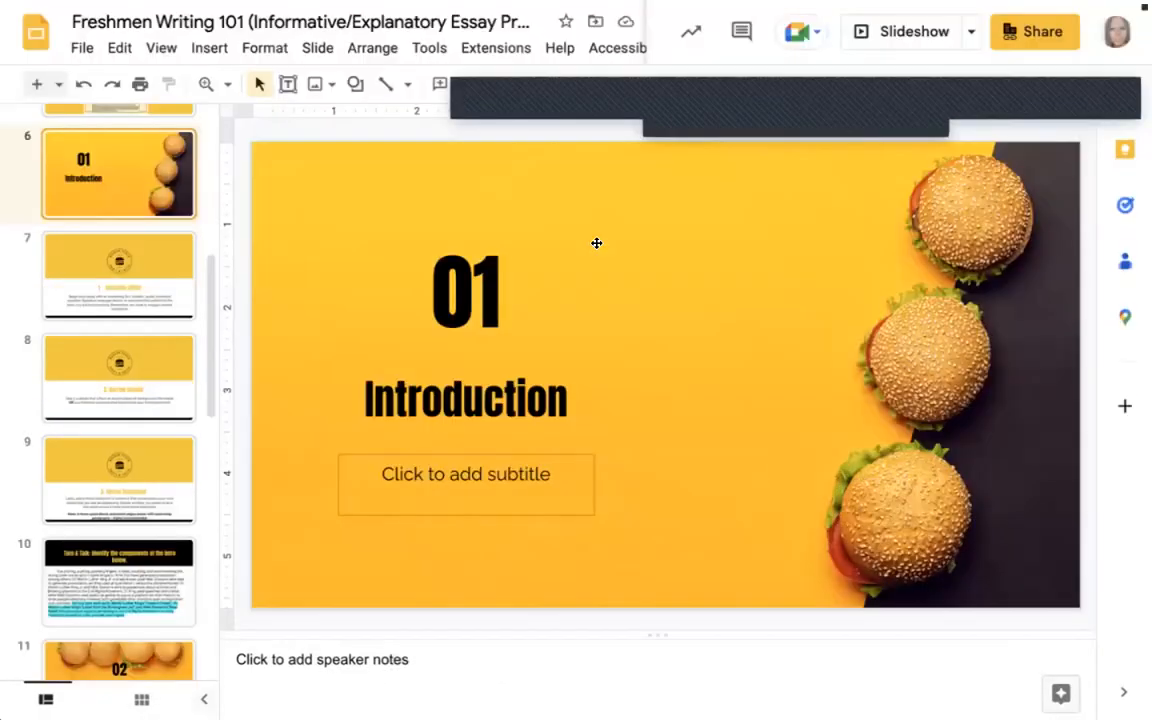
left_click(890, 31)
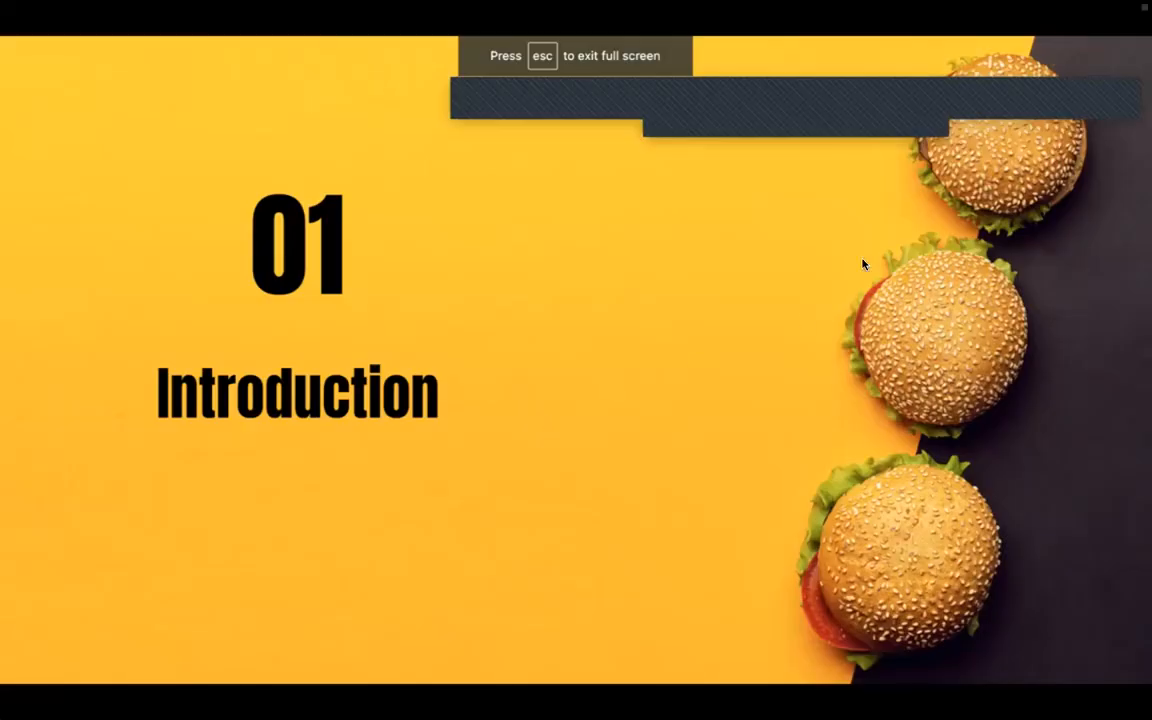
left_click(864, 264)
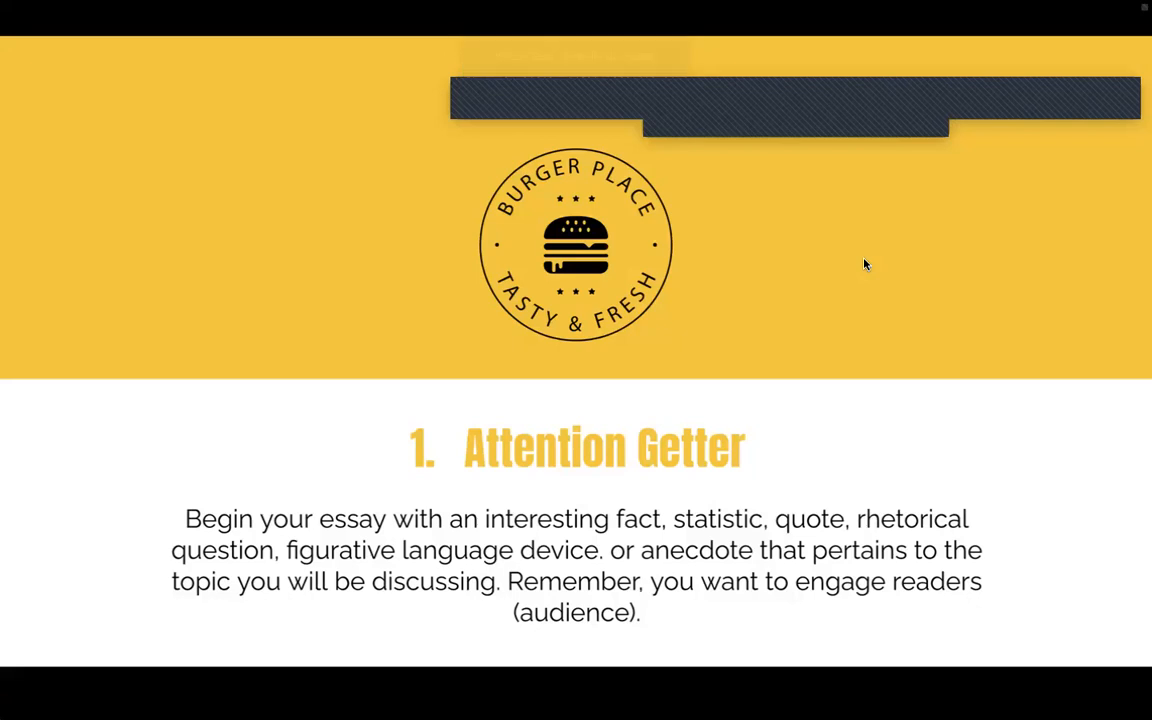
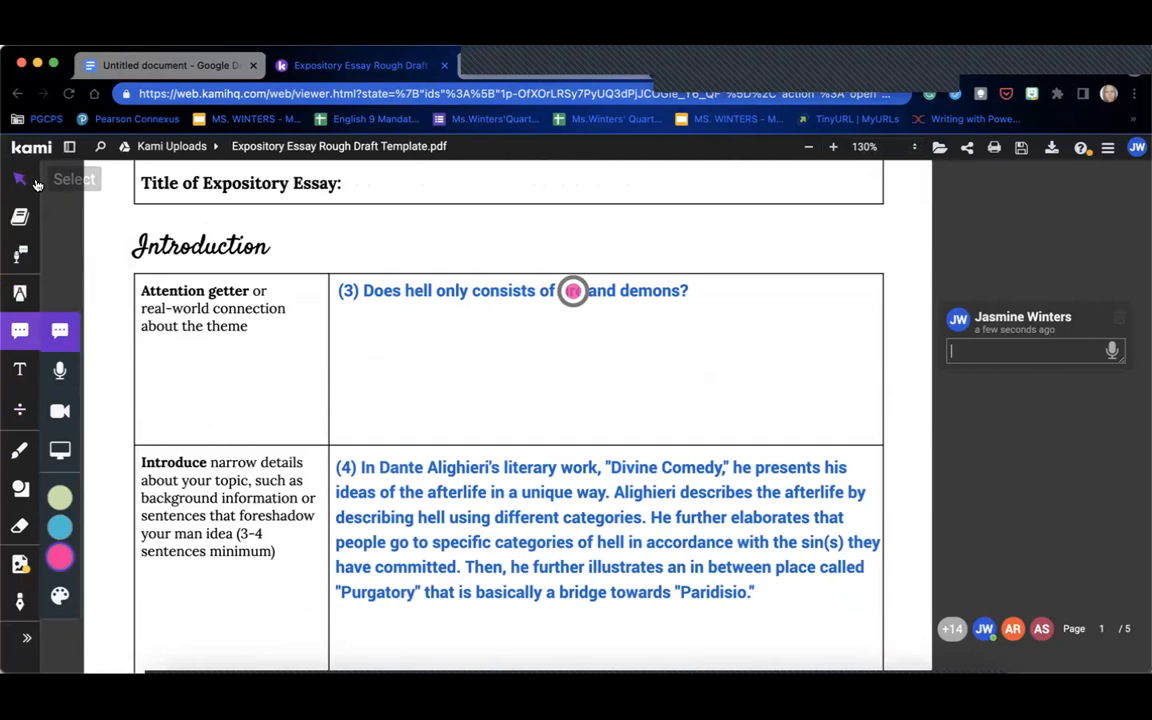
- Paste the Kami attention-getter question below the title, removing '(3)' and accepting 'consist'
left_click(20, 178)
left_click(666, 303)
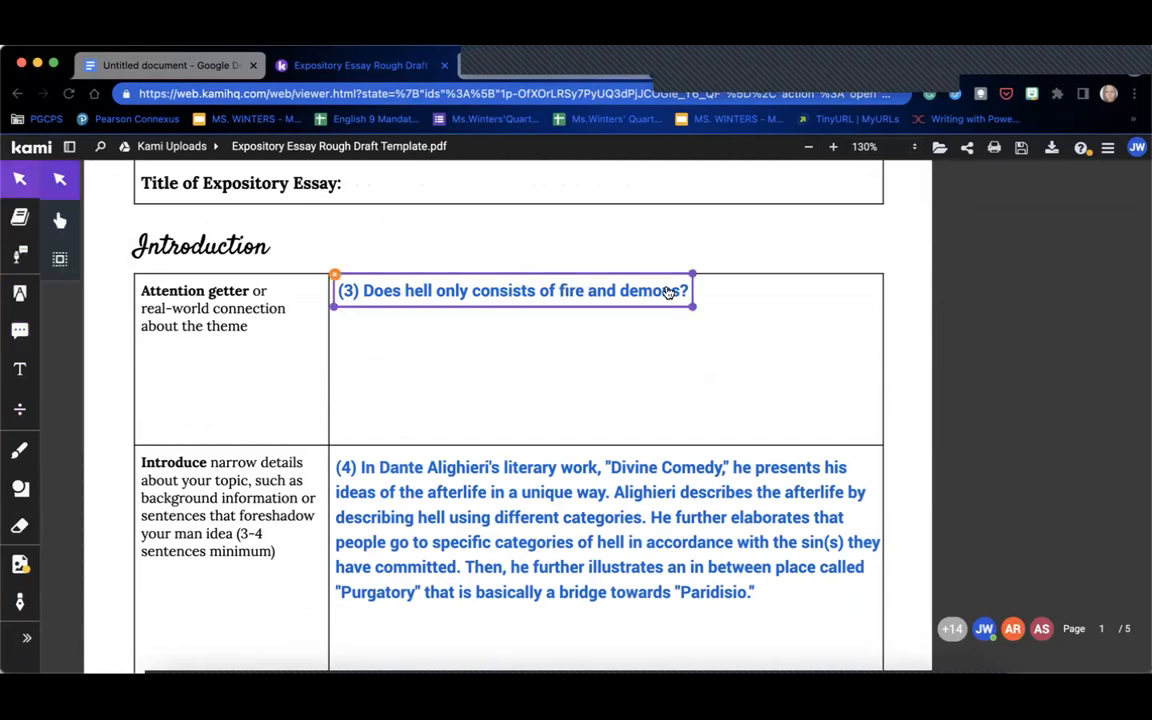
left_click(665, 287)
triple_click(665, 287)
key("super+c")
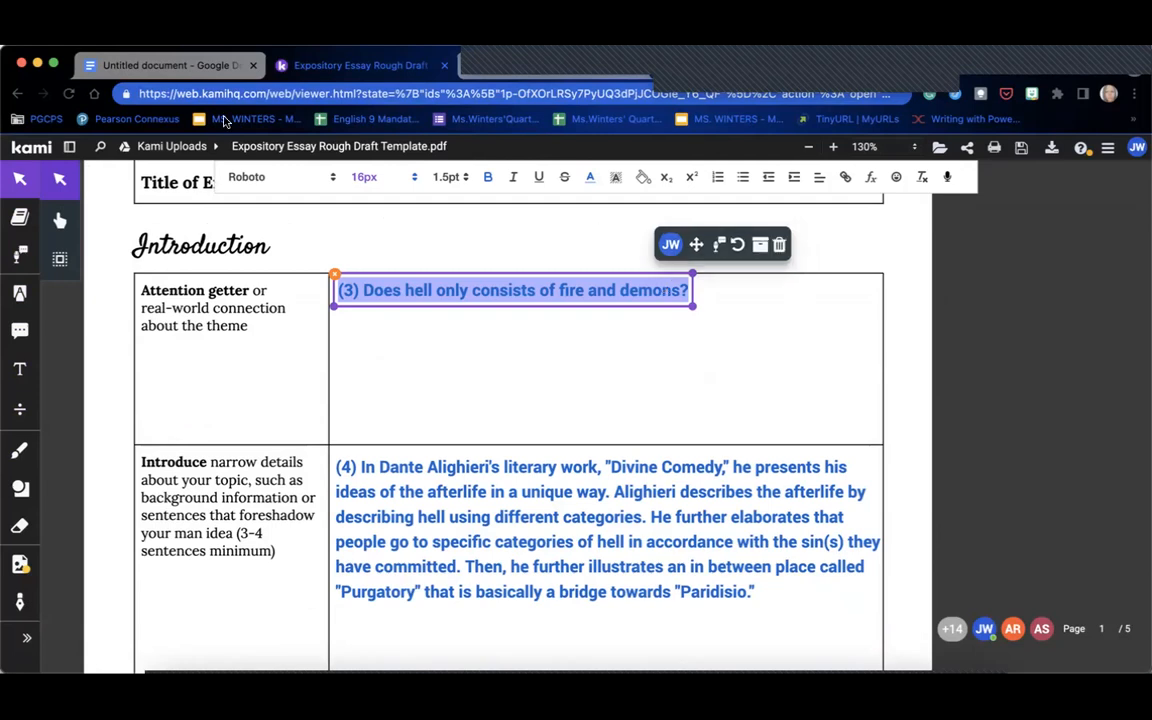
left_click(160, 65)
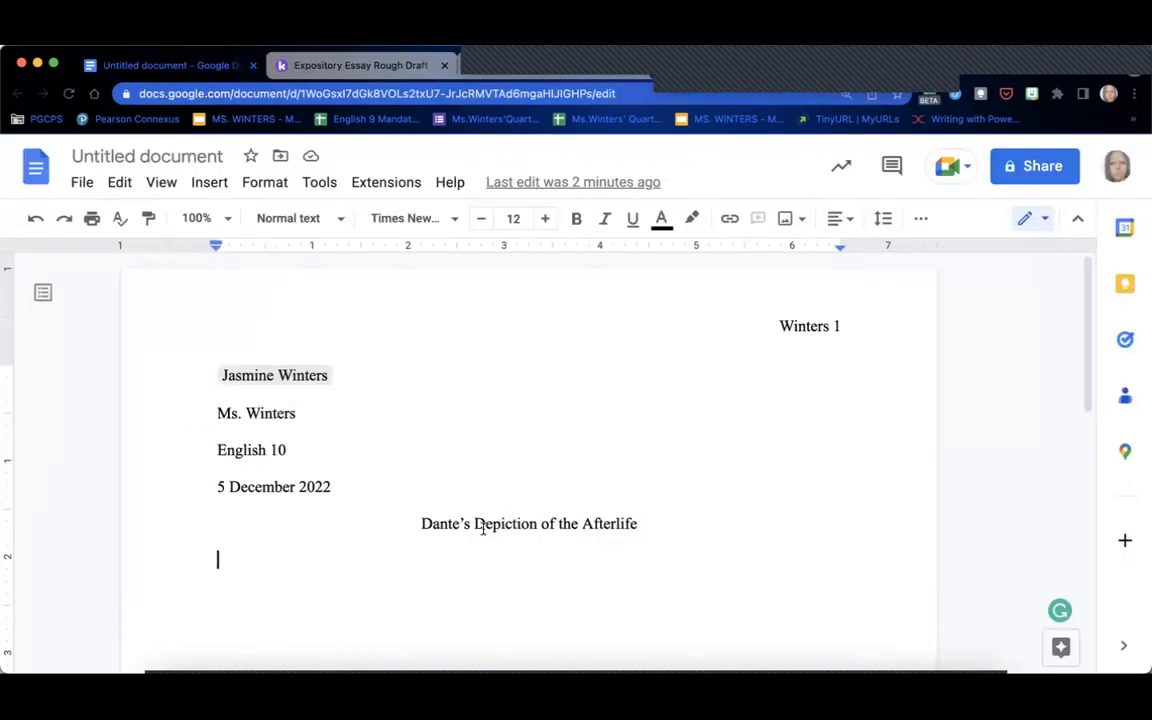
key("super+v")
left_click(240, 560)
key("BackSpace")
key("BackSpace")
key("BackSpace")
key("BackSpace")
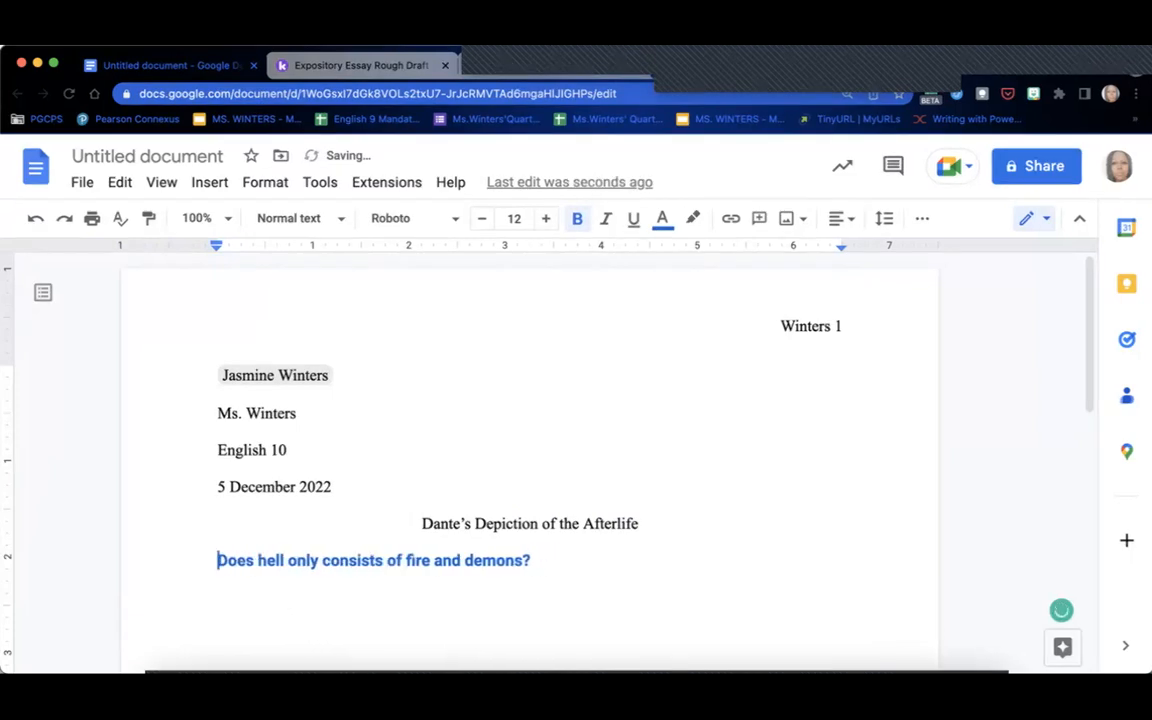
mouse_move(344, 553)
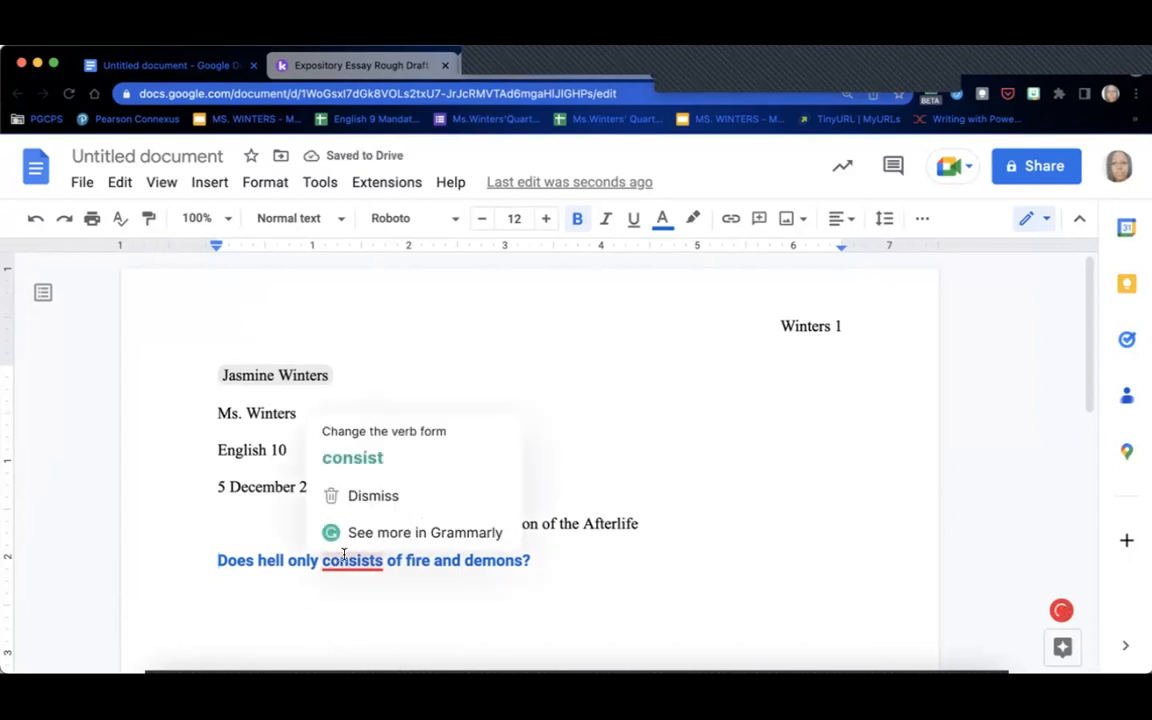
left_click(360, 459)
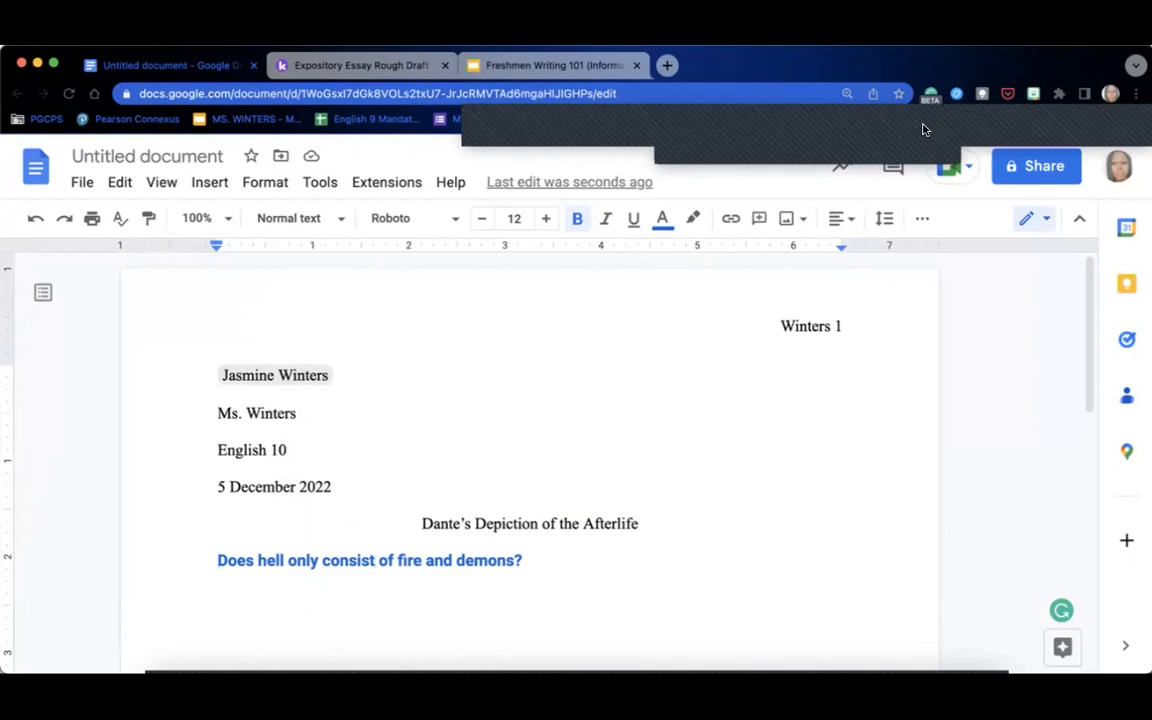
- Copy the background-details paragraph from the Kami draft, leaving out its (4) label
left_click(415, 70)
left_click(586, 555)
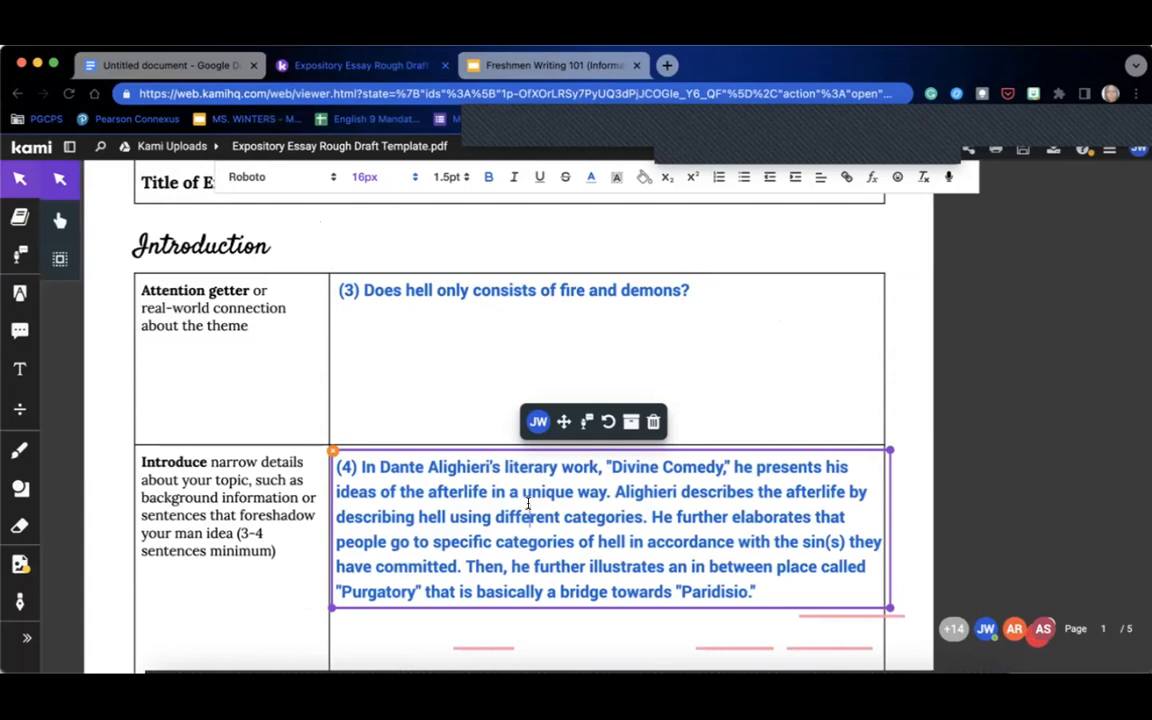
key("Down")
key("Down")
key("Down")
key("Down")
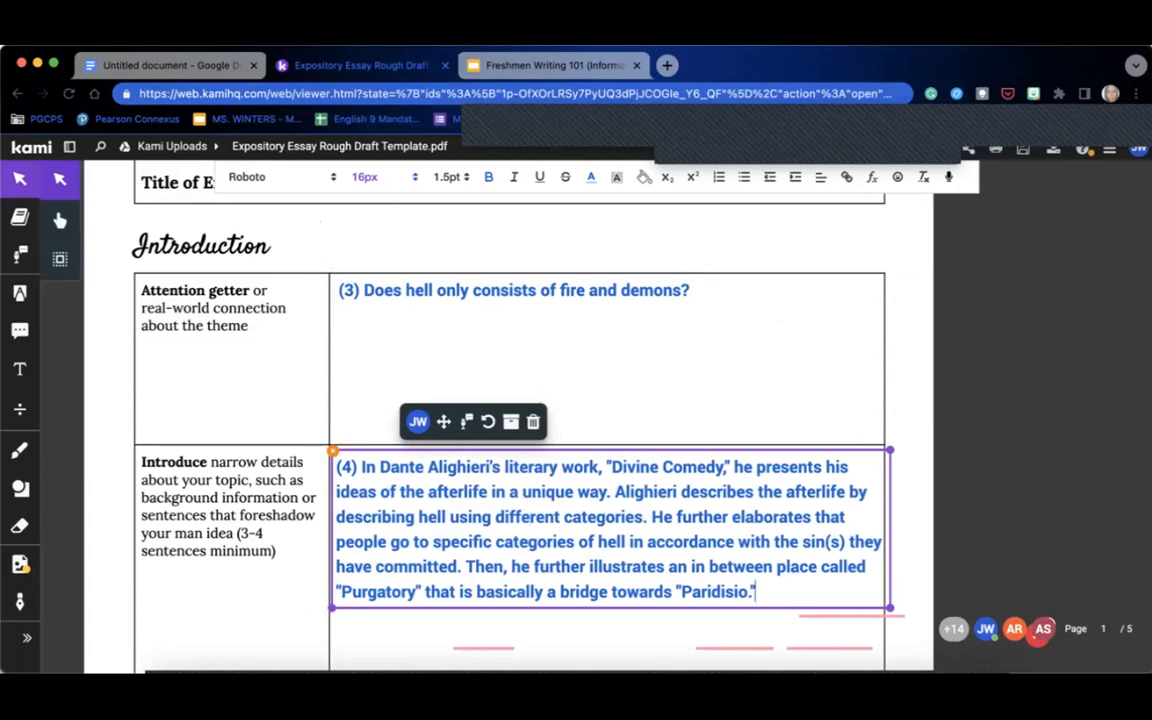
left_click(230, 452)
scroll(254, 503, "down", 1)
scroll(254, 503, "down", 3)
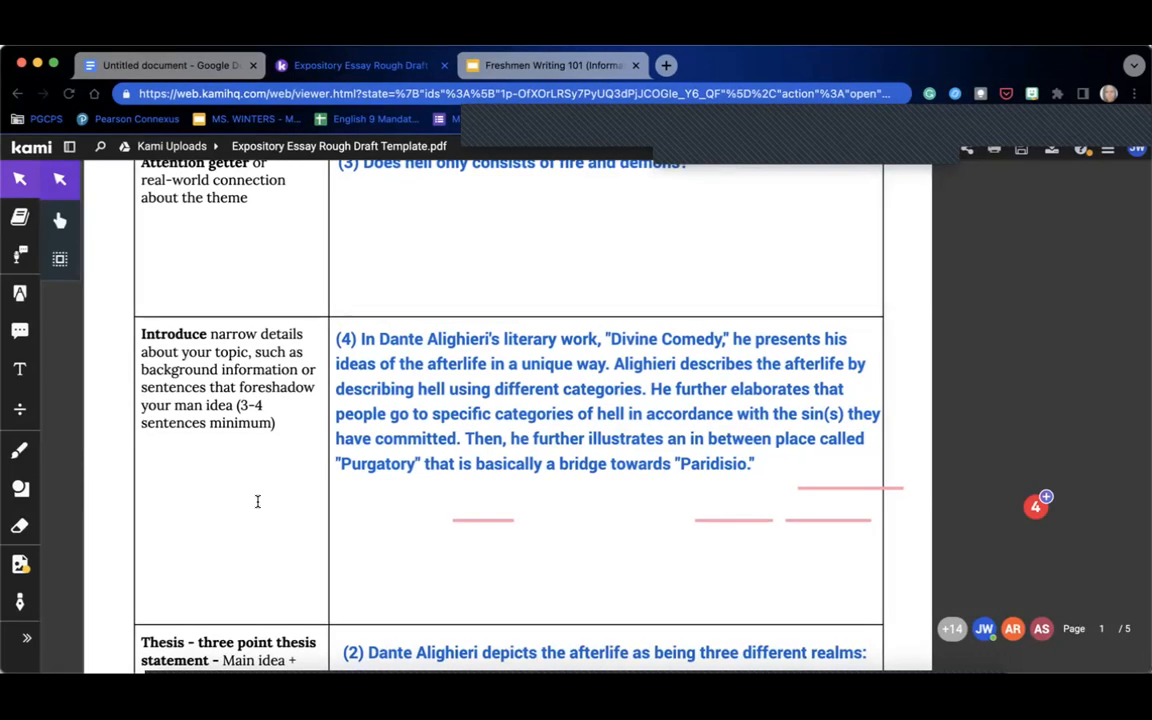
left_click(383, 425)
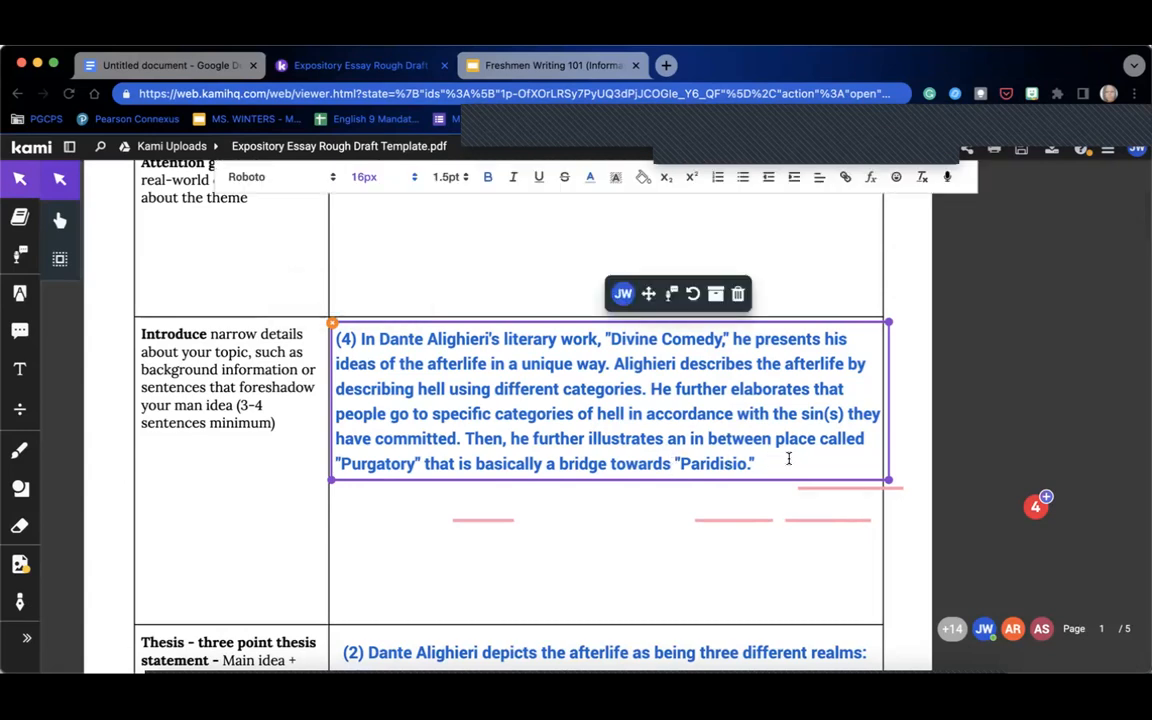
left_click(789, 459)
left_click_drag(789, 459, 355, 341)
key("ctrl+c")
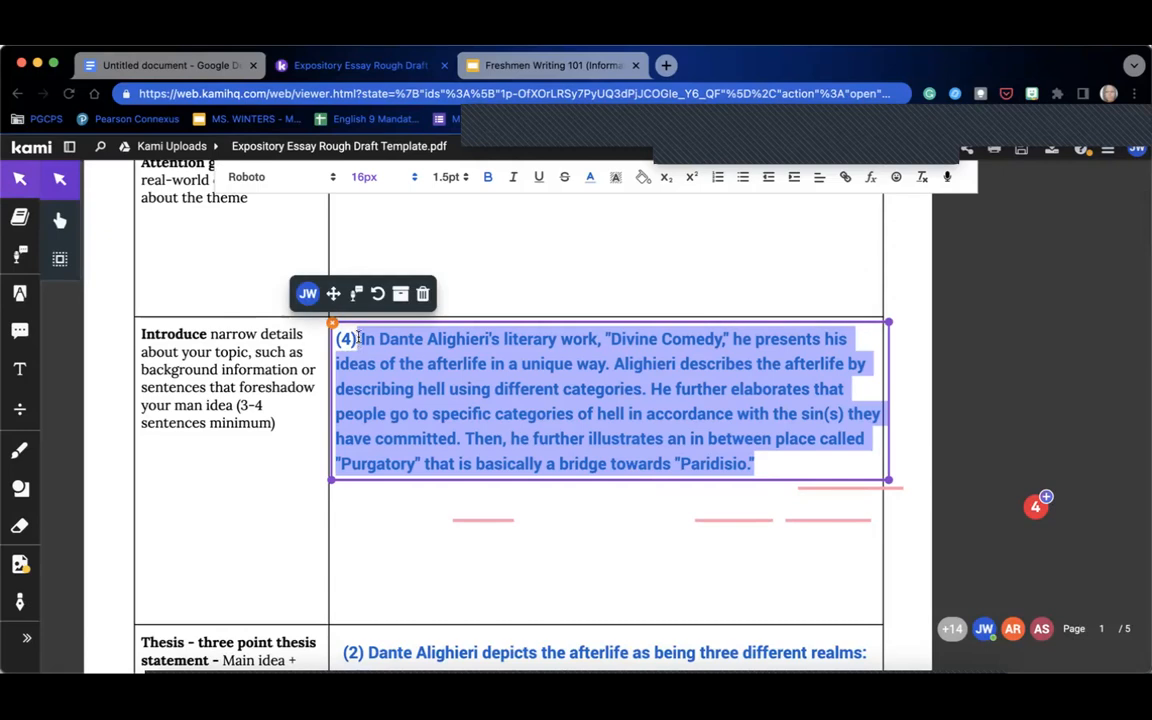
- Paste the details after the question and accept 'in-between', 'which is', 'toward' and 'Paradisio'
left_click(158, 66)
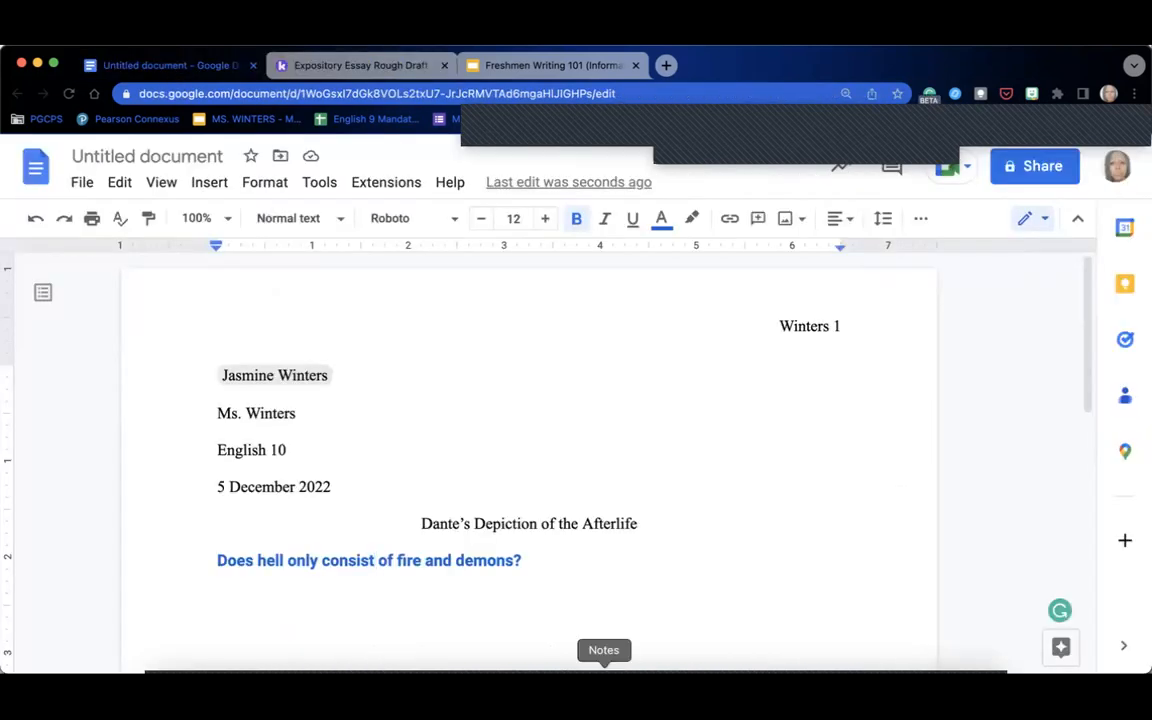
left_click(535, 566)
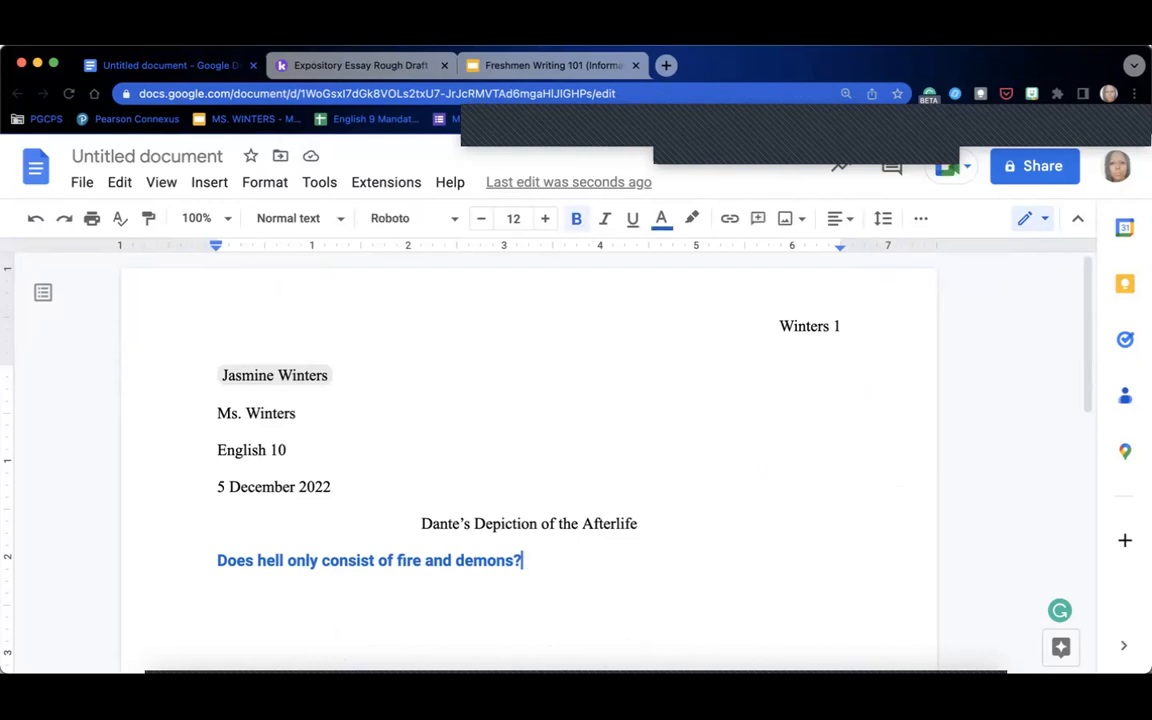
key("ctrl+v")
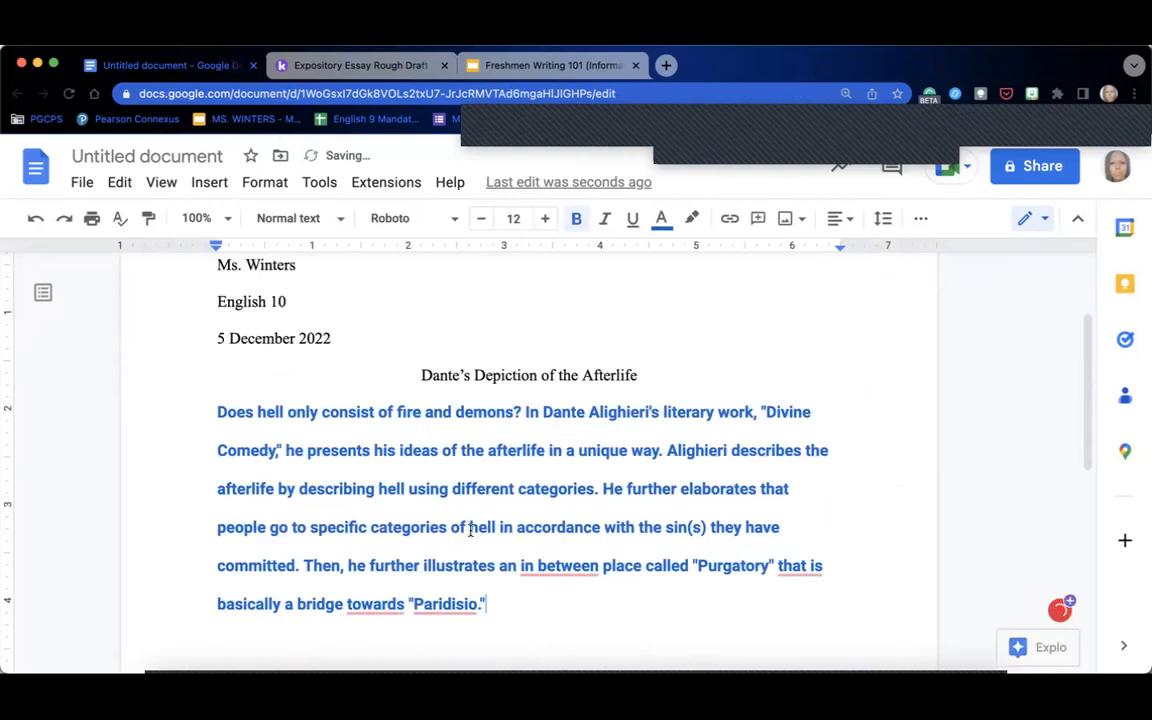
mouse_move(530, 566)
left_click(556, 465)
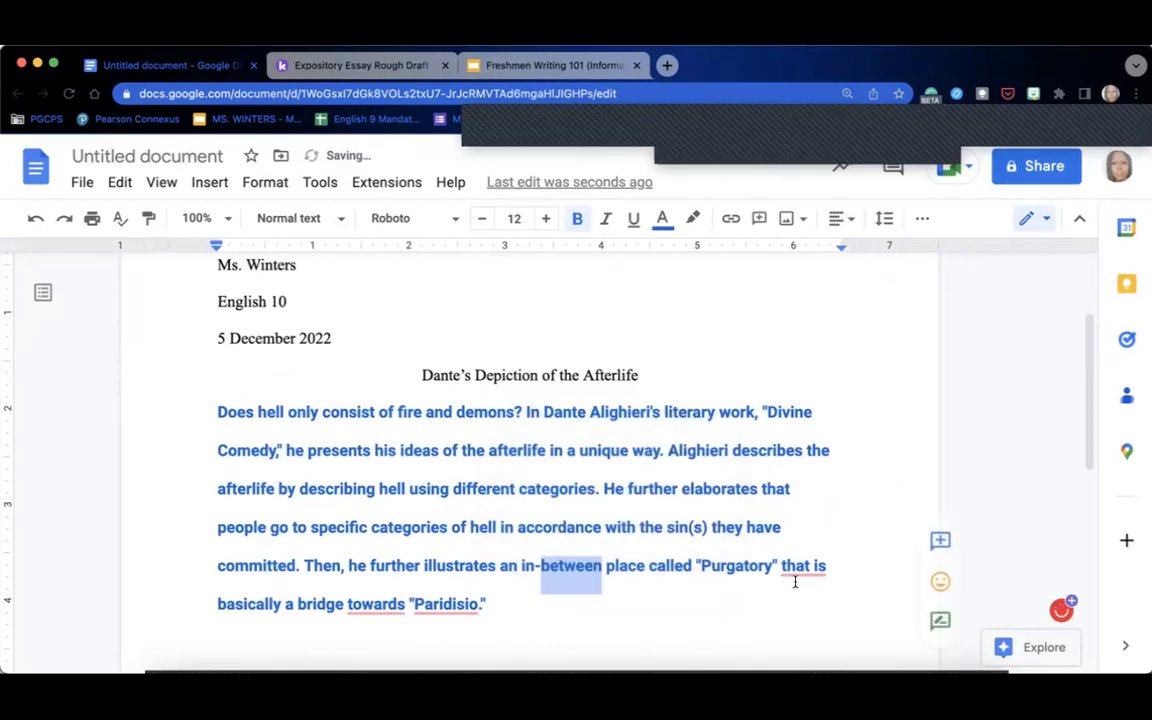
mouse_move(805, 566)
left_click(812, 463)
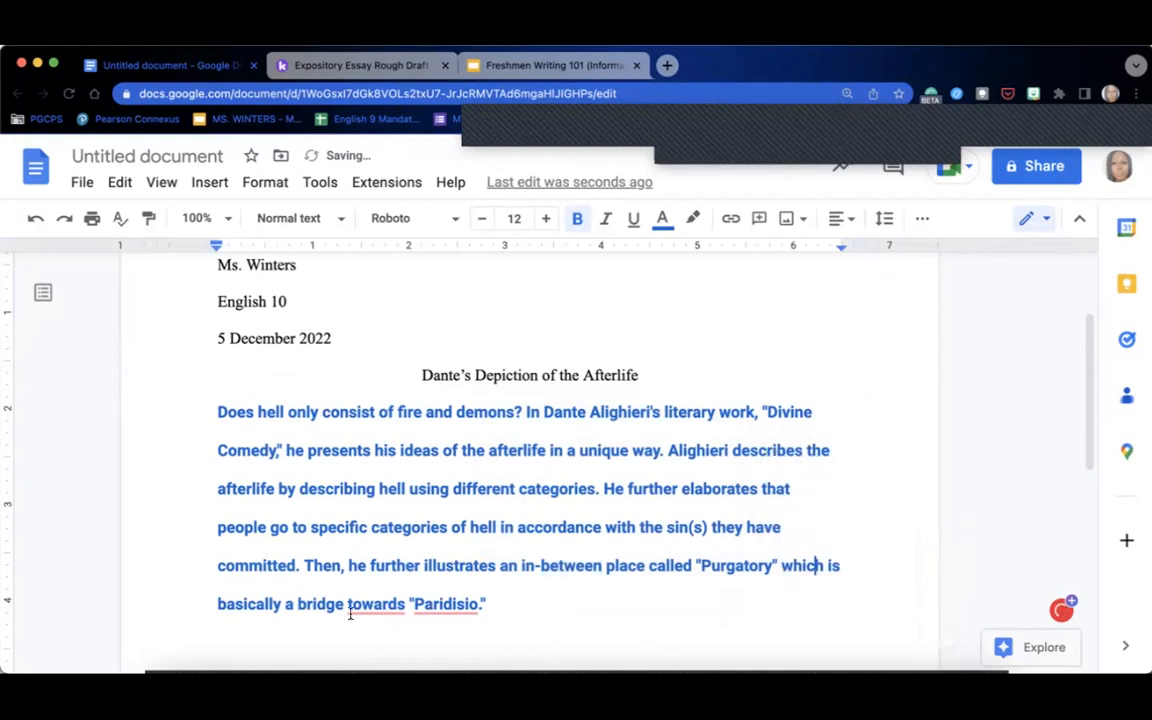
mouse_move(374, 604)
left_click(378, 503)
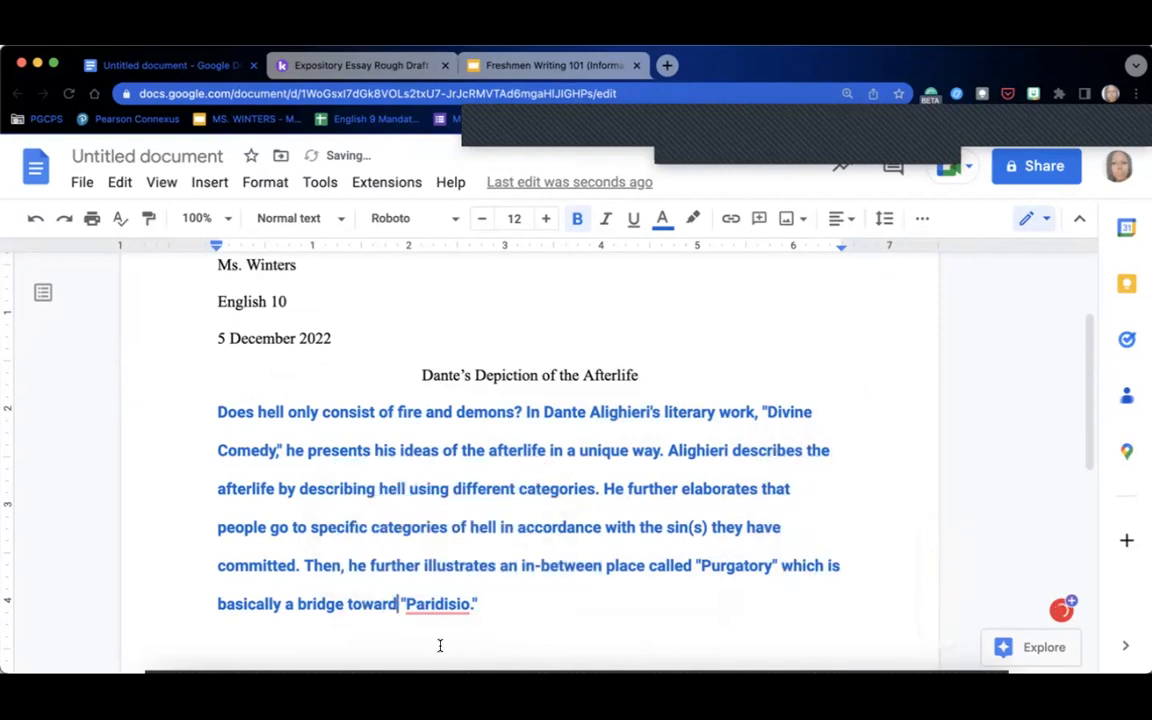
mouse_move(437, 604)
left_click(448, 467)
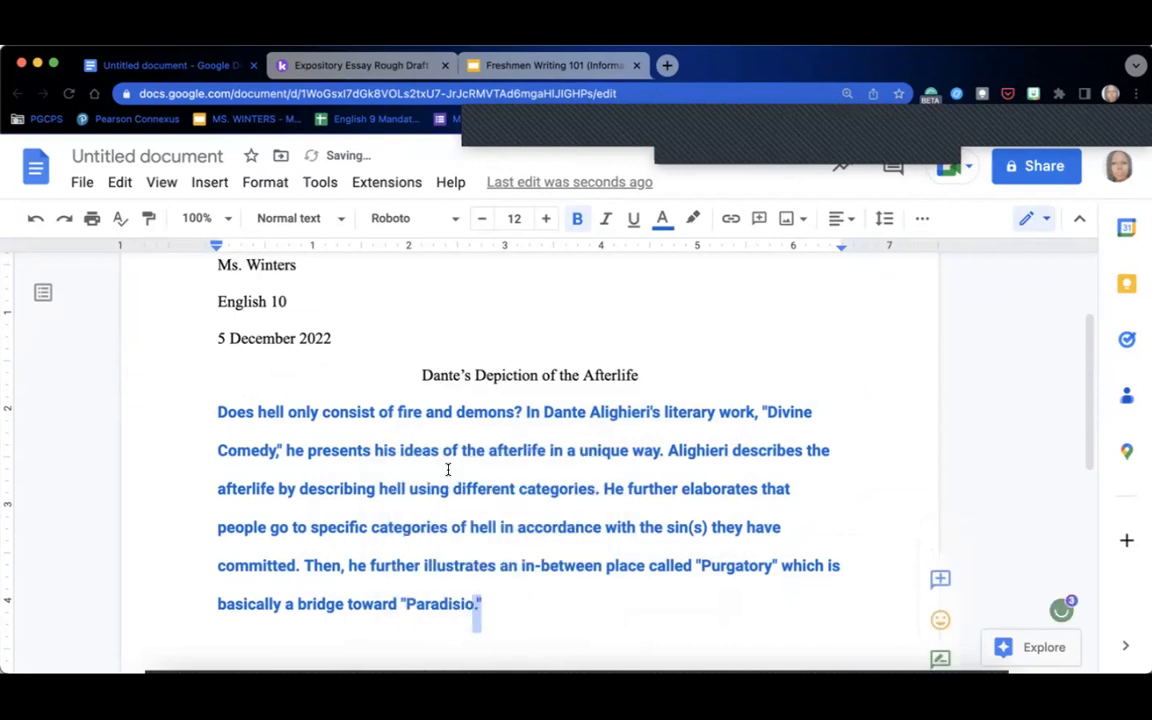
left_click(430, 604)
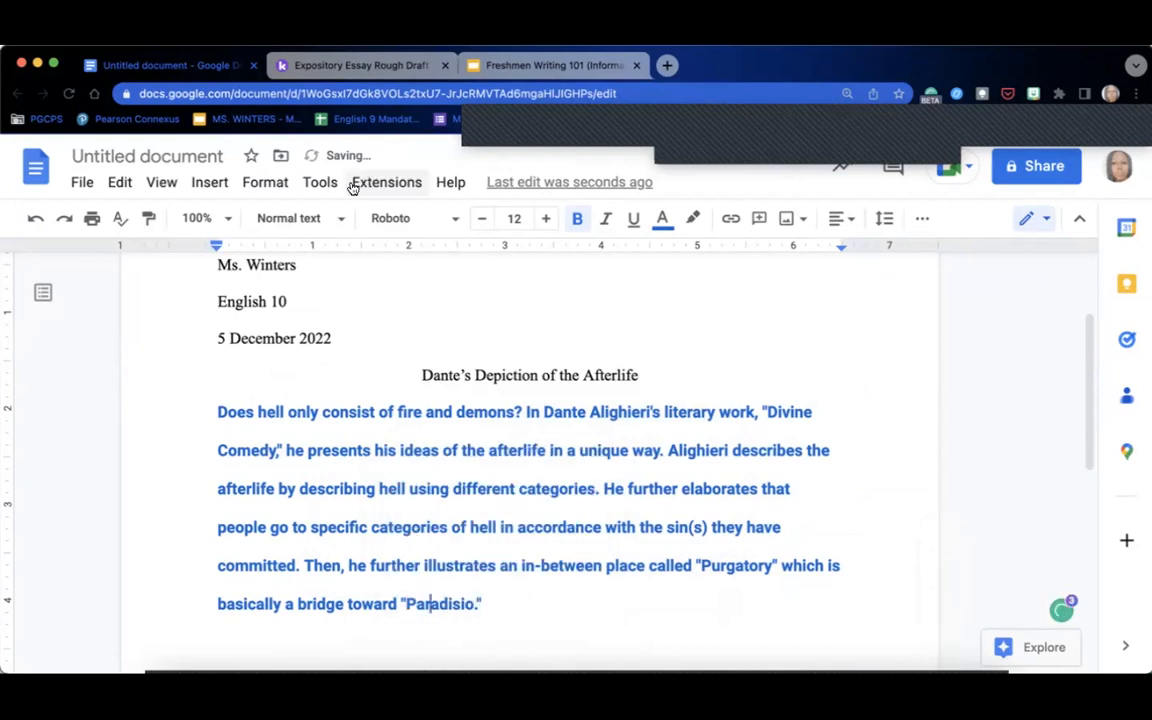
left_click(343, 68)
- Copy the thesis sentence from the Kami draft without its (2) label
left_click(490, 554)
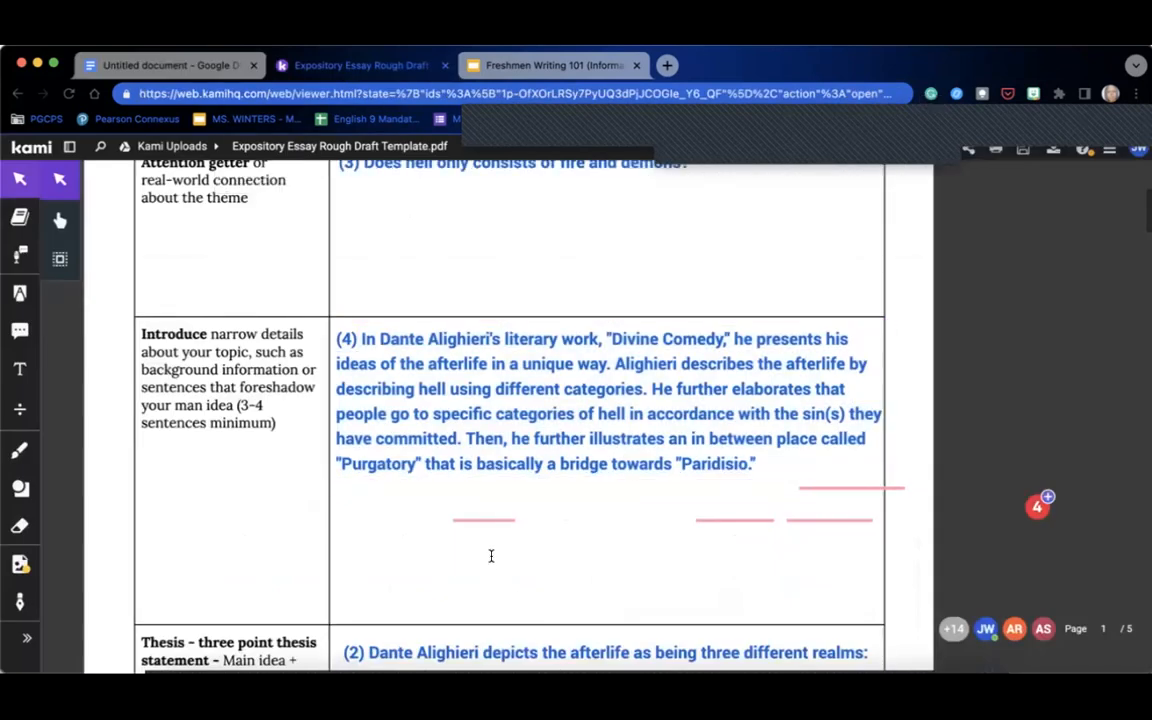
scroll(490, 555, "down", 3)
left_click(585, 496)
left_click(610, 480)
left_click_drag(610, 480, 362, 452)
key("super+c")
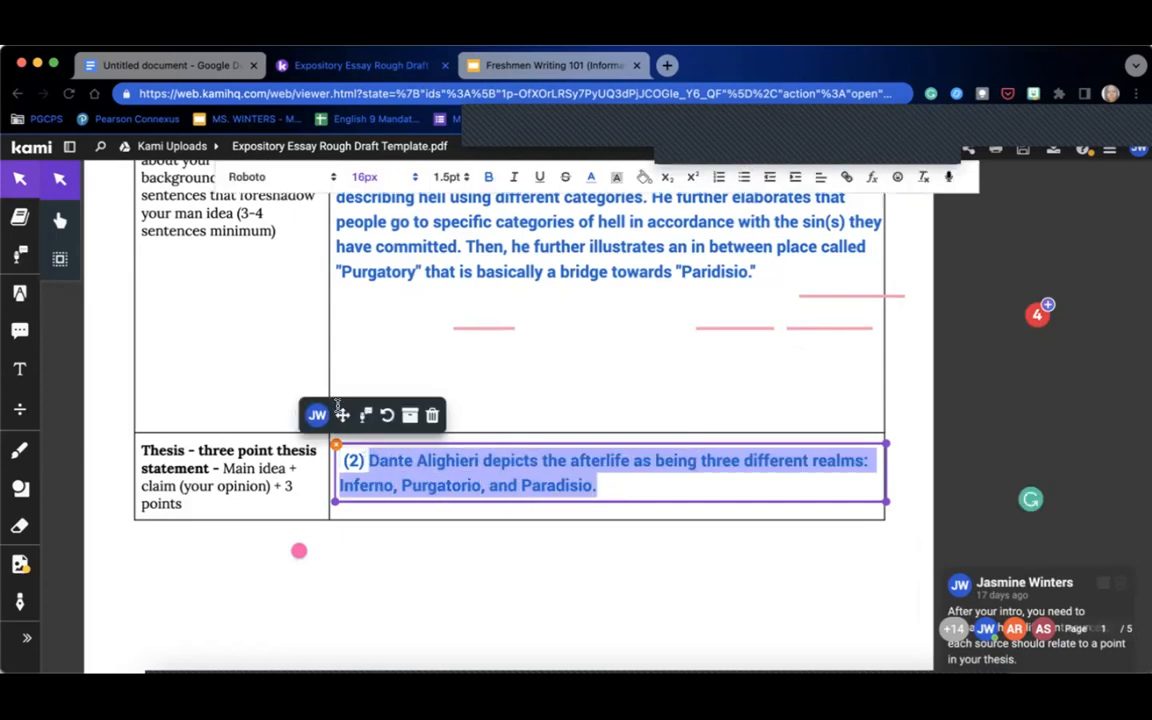
- Paste the thesis after 'Paradisio.' and select the whole intro paragraph
left_click(160, 65)
left_click(512, 597)
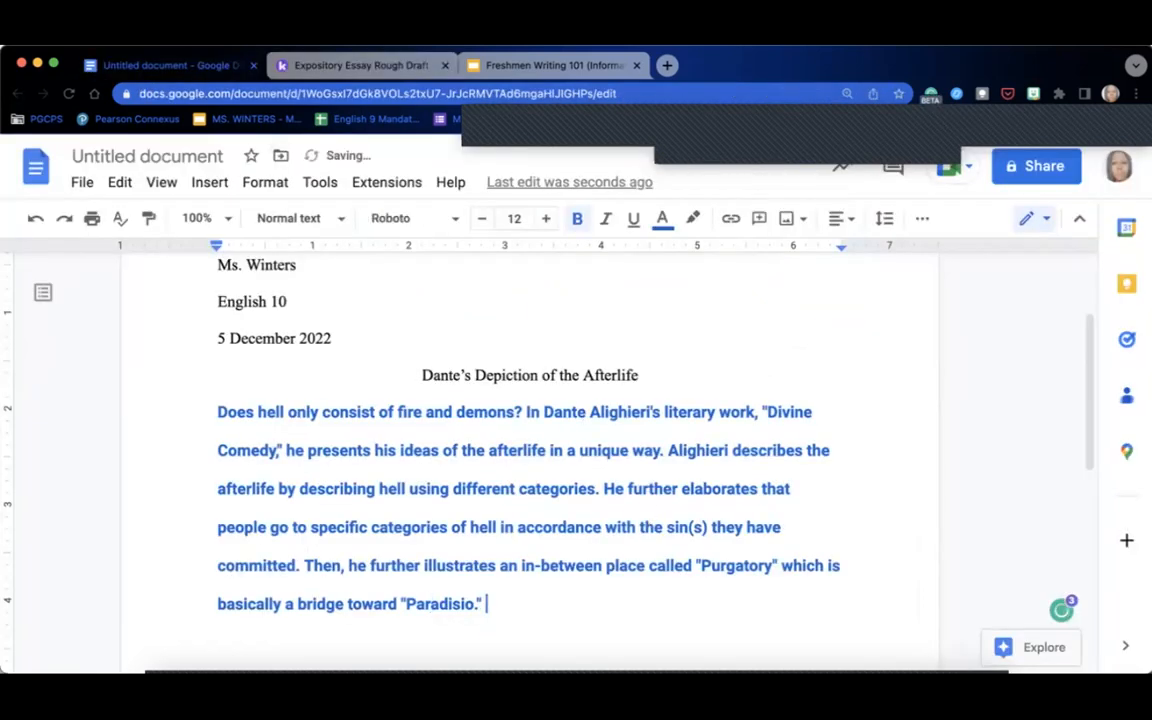
key("super+v")
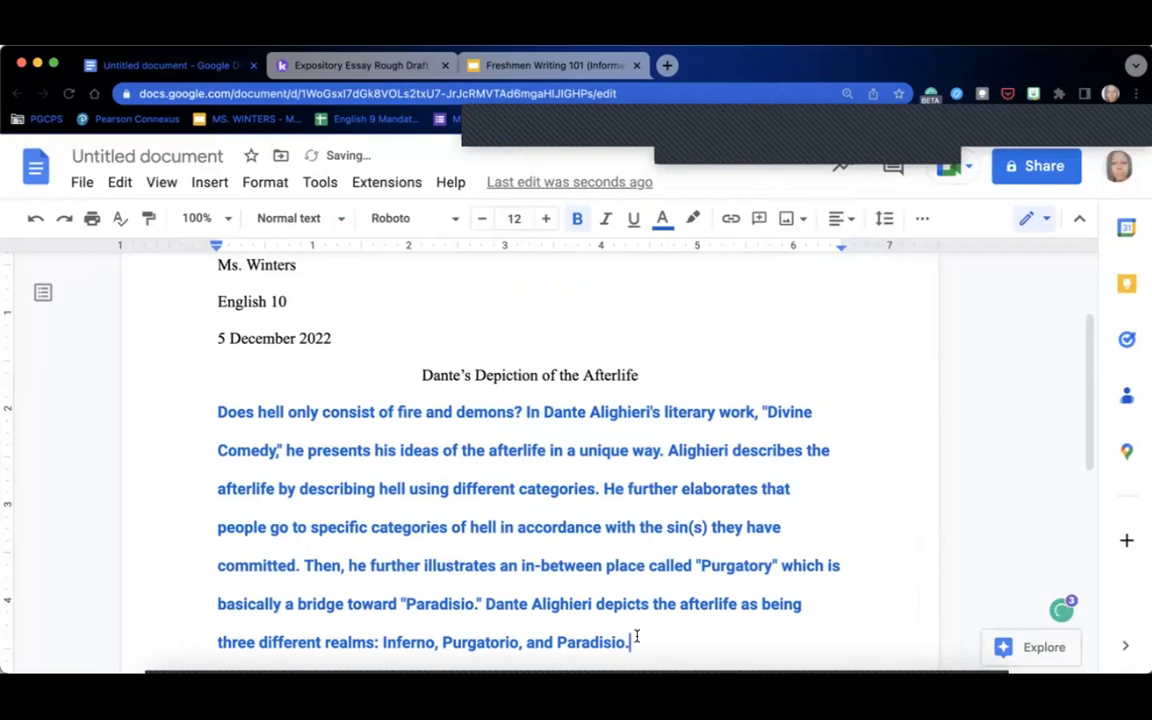
left_click_drag(641, 641, 214, 408)
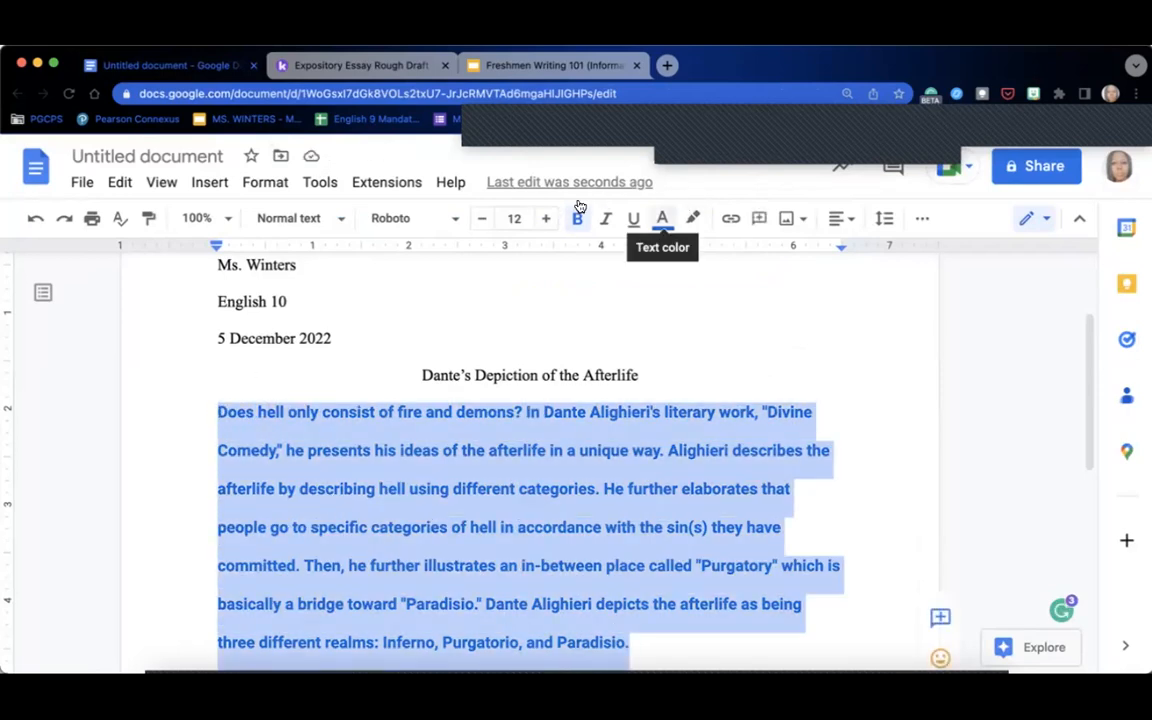
- Make the intro paragraph black, non-bold Times New Roman and indent its first line
left_click(55, 63)
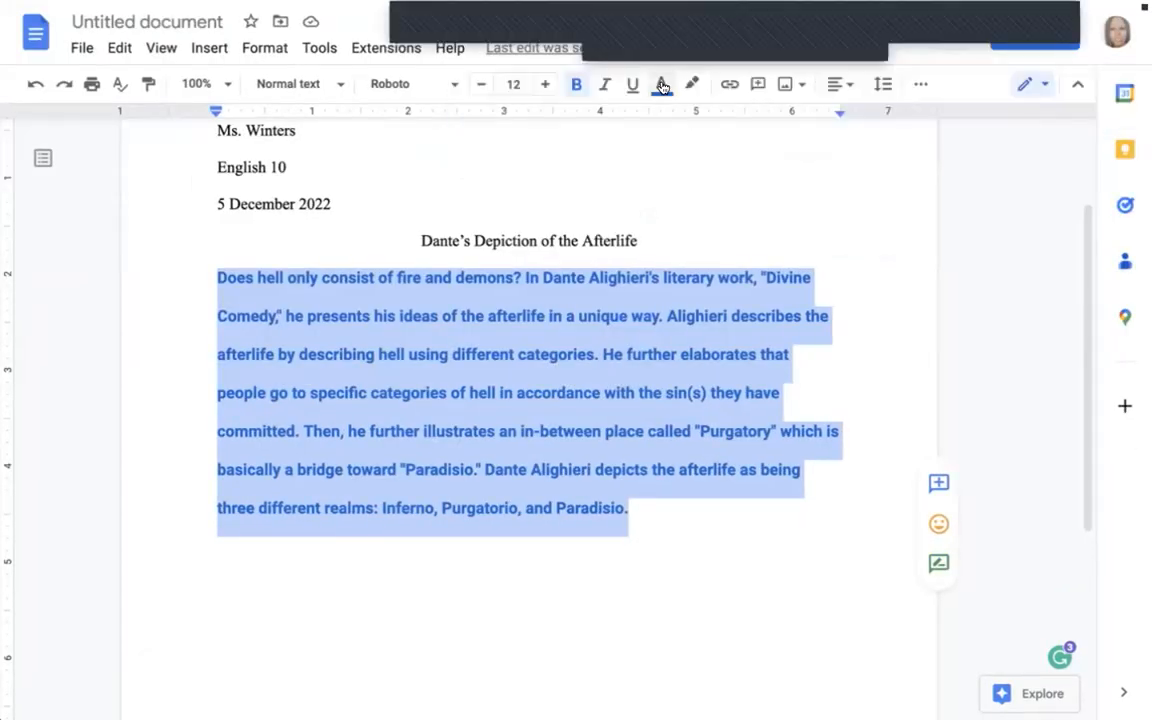
left_click(661, 84)
left_click(669, 120)
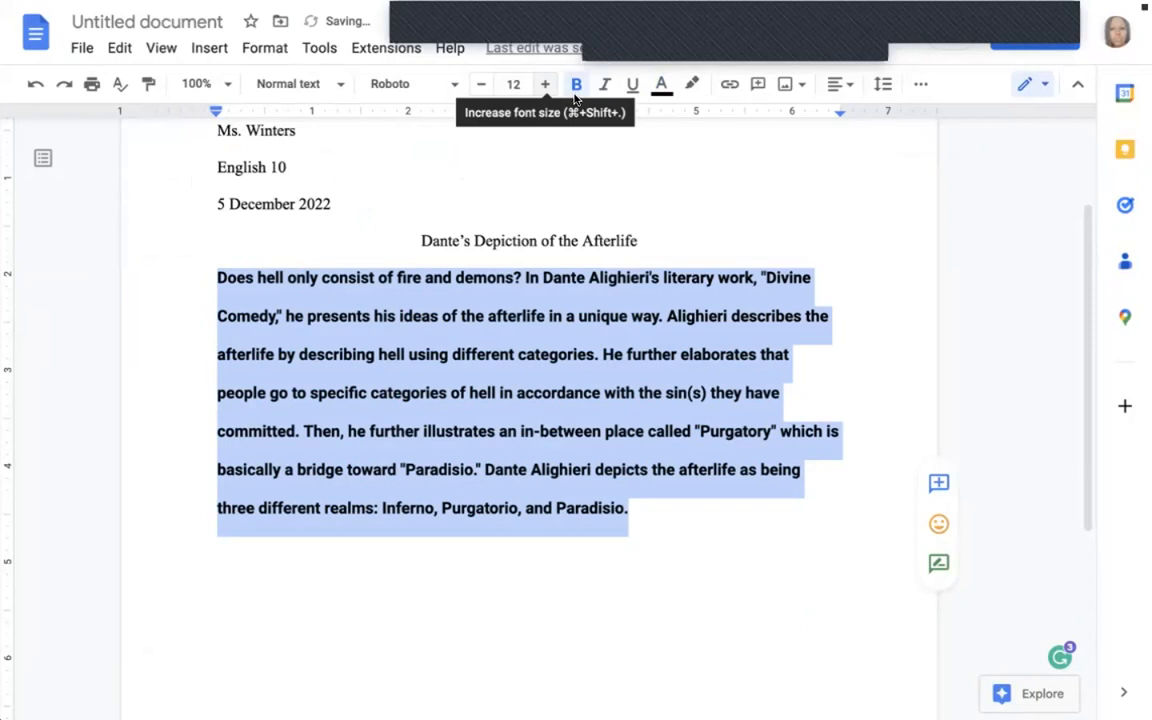
left_click(575, 93)
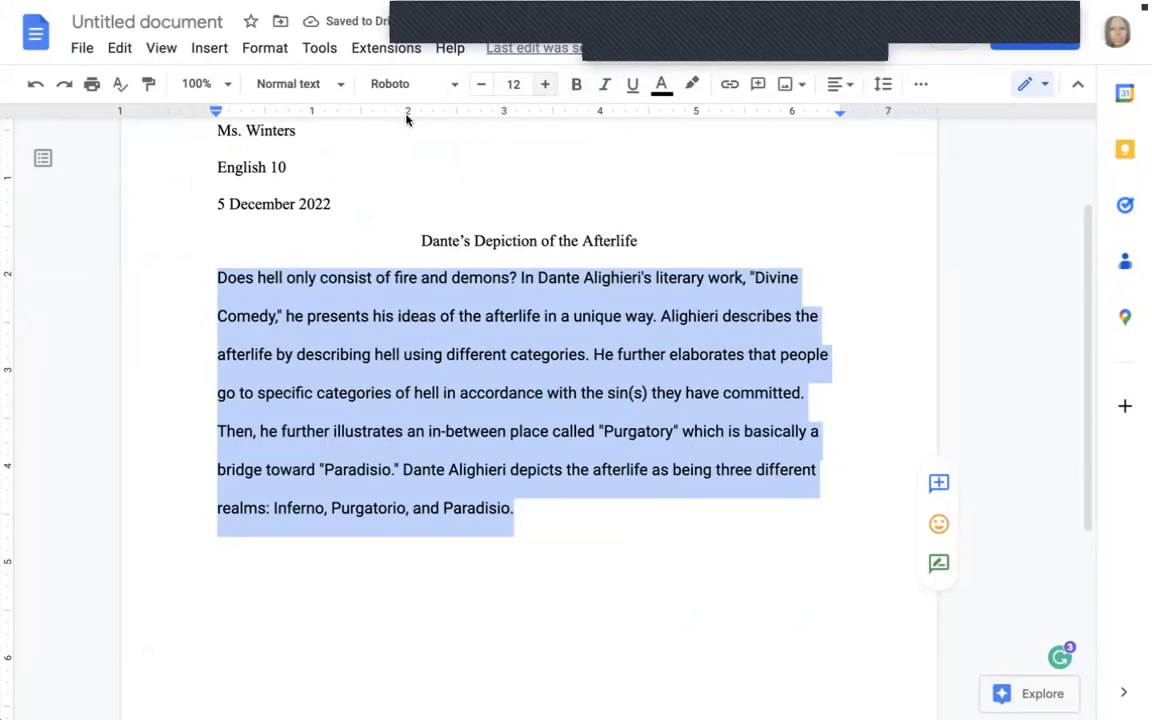
left_click(390, 88)
left_click(446, 202)
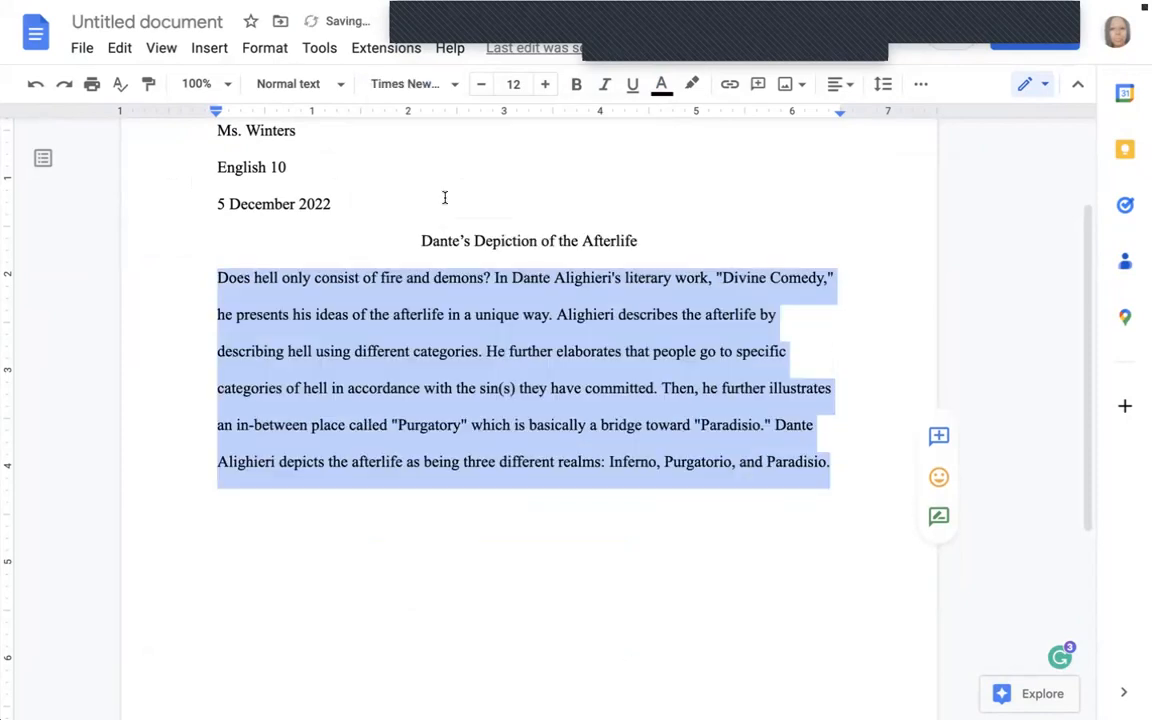
left_click(384, 316)
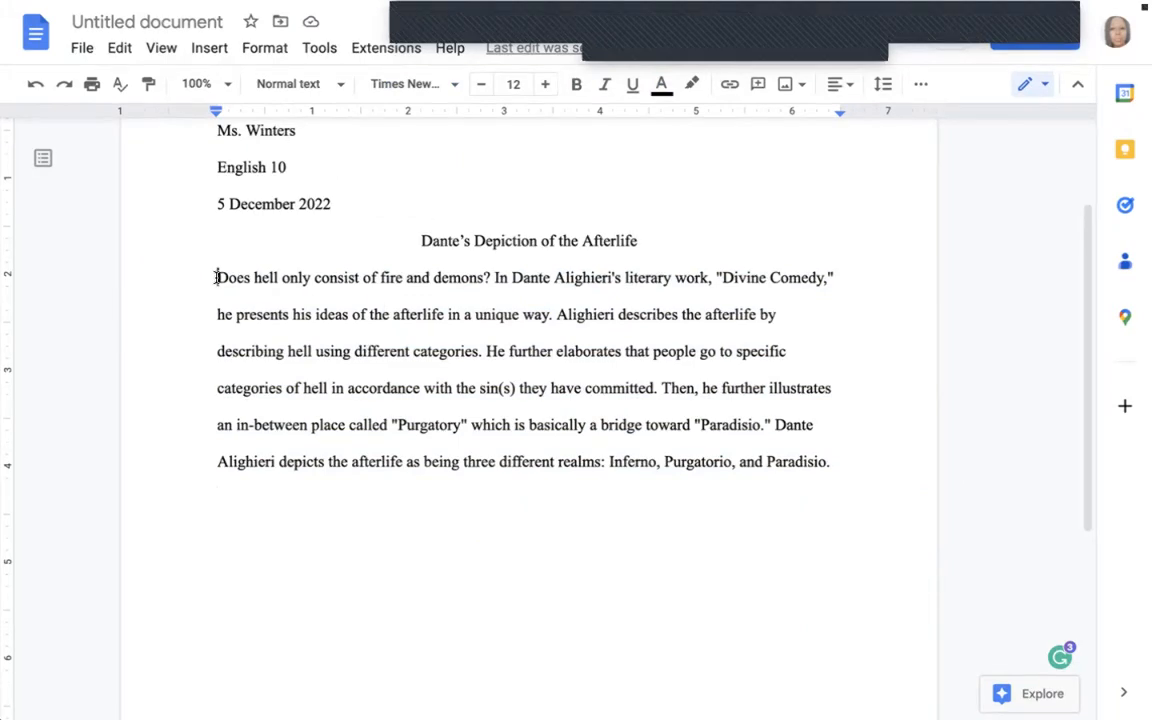
key("Tab")
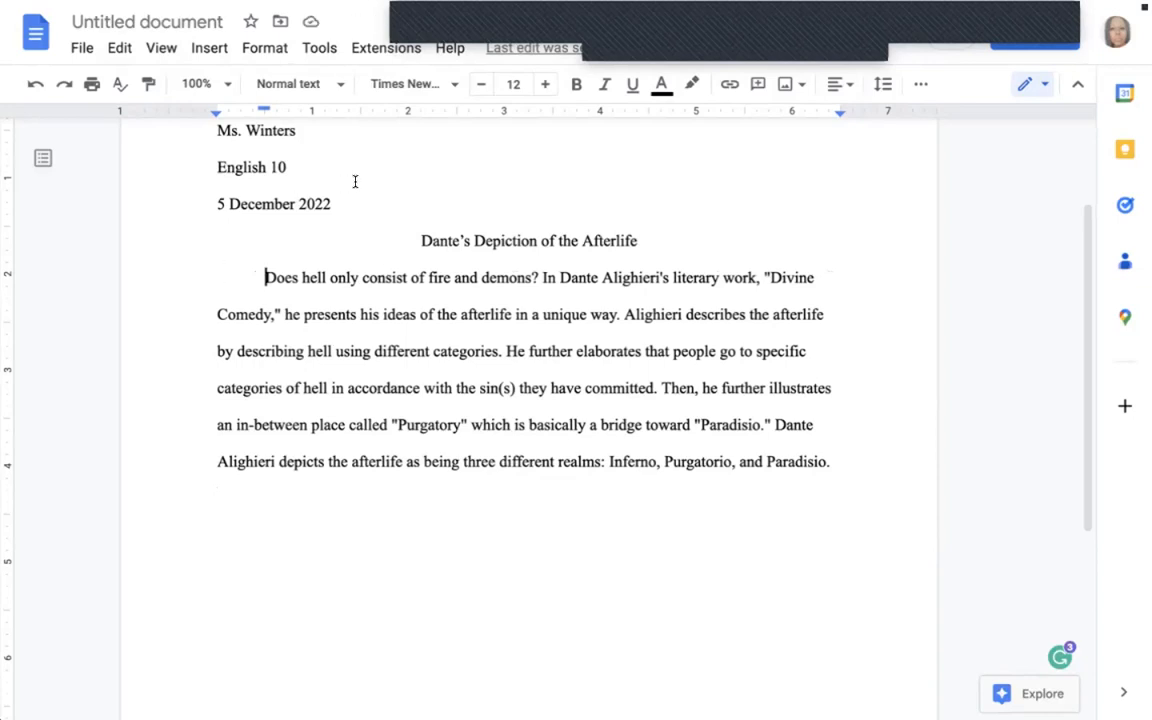
- Select the opening question sentence for highlighting
scroll(1088, 266, "up", 1)
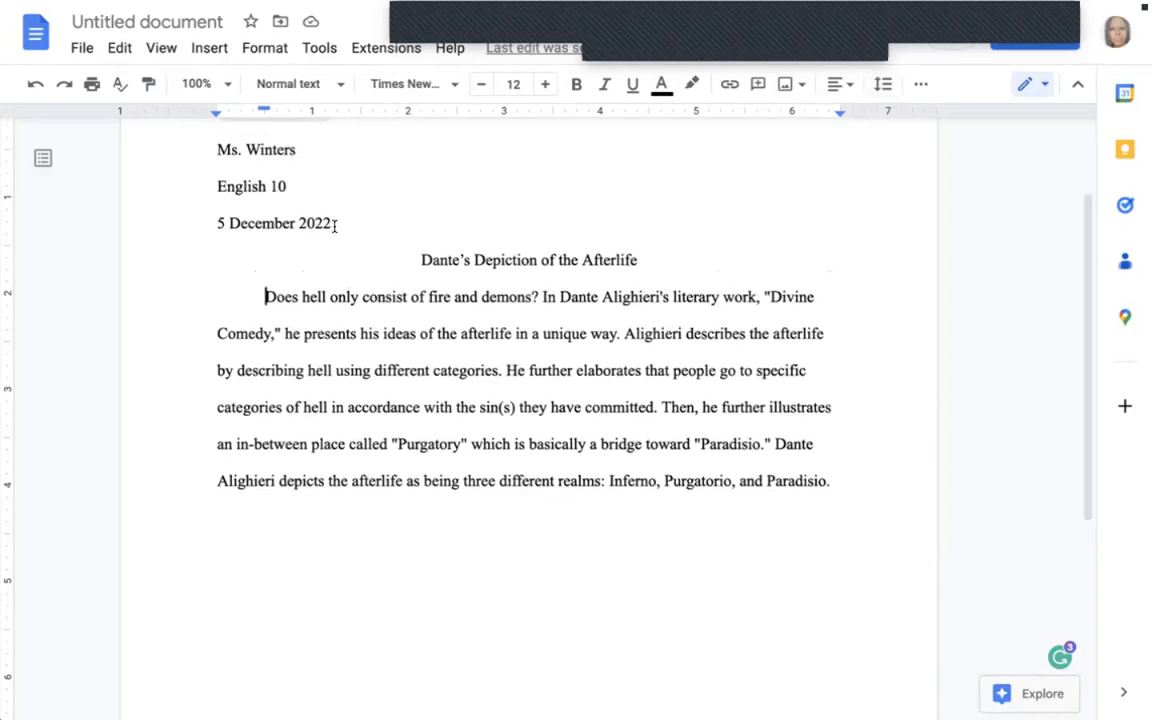
left_click_drag(266, 297, 538, 300)
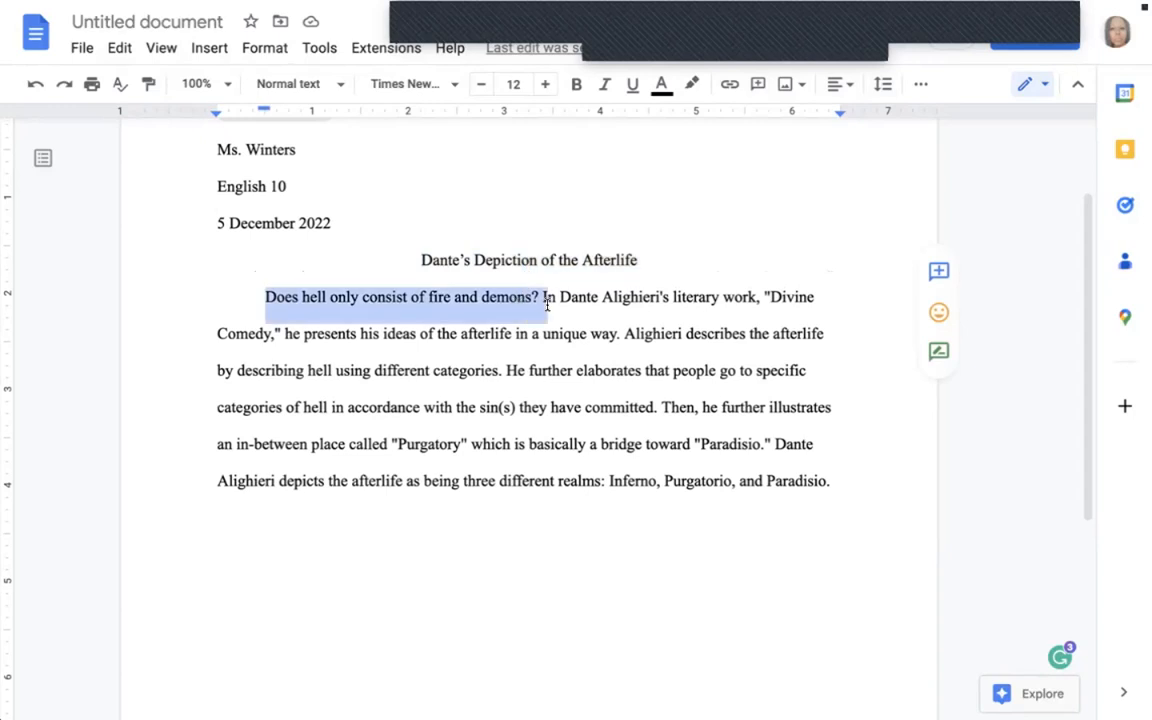
left_click(689, 86)
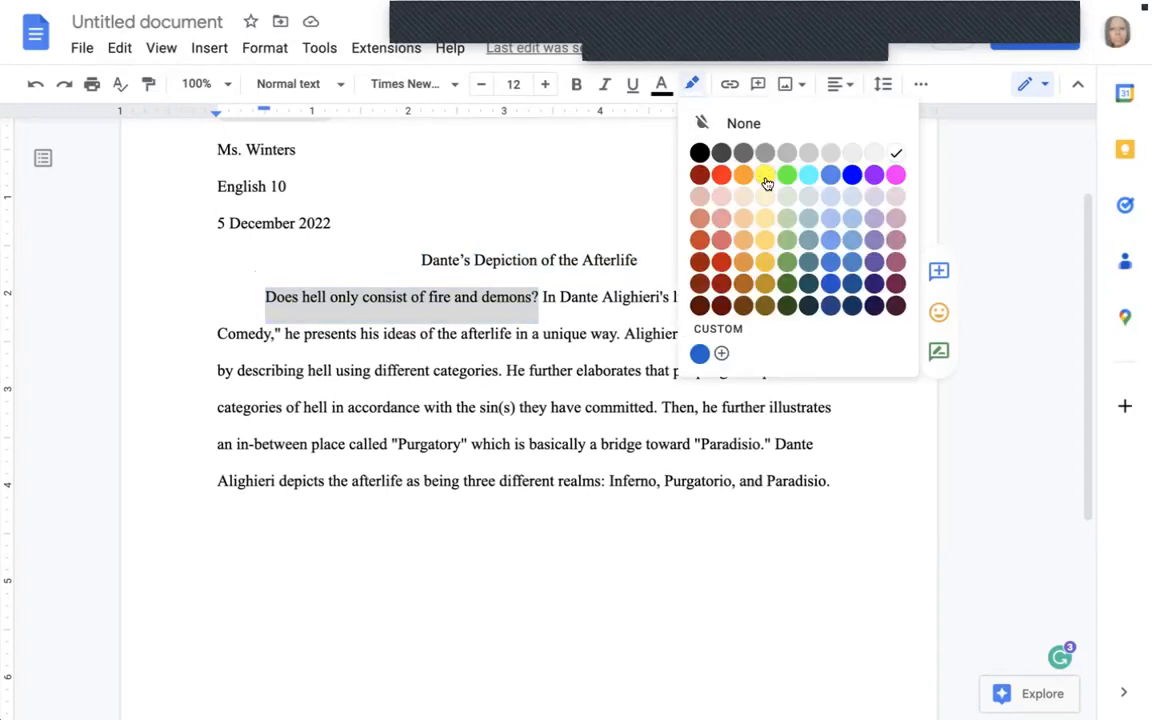
- Highlight the opening question yellow and comment it 'Attention Getter'
left_click(766, 176)
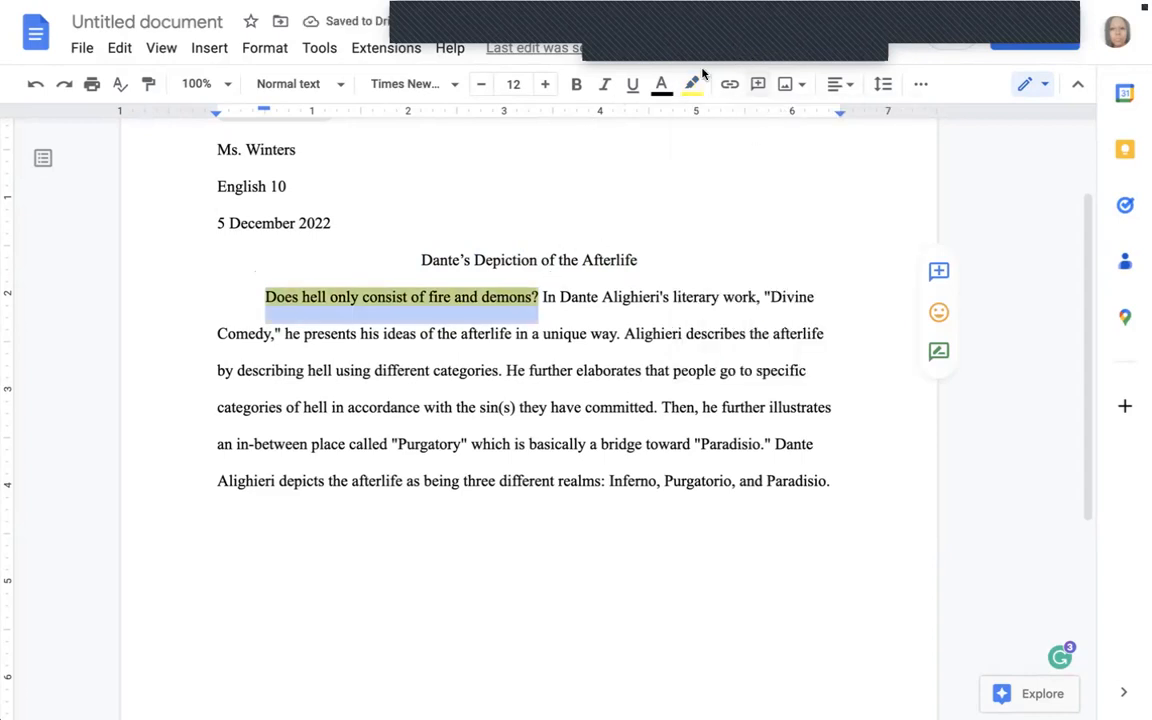
left_click(938, 274)
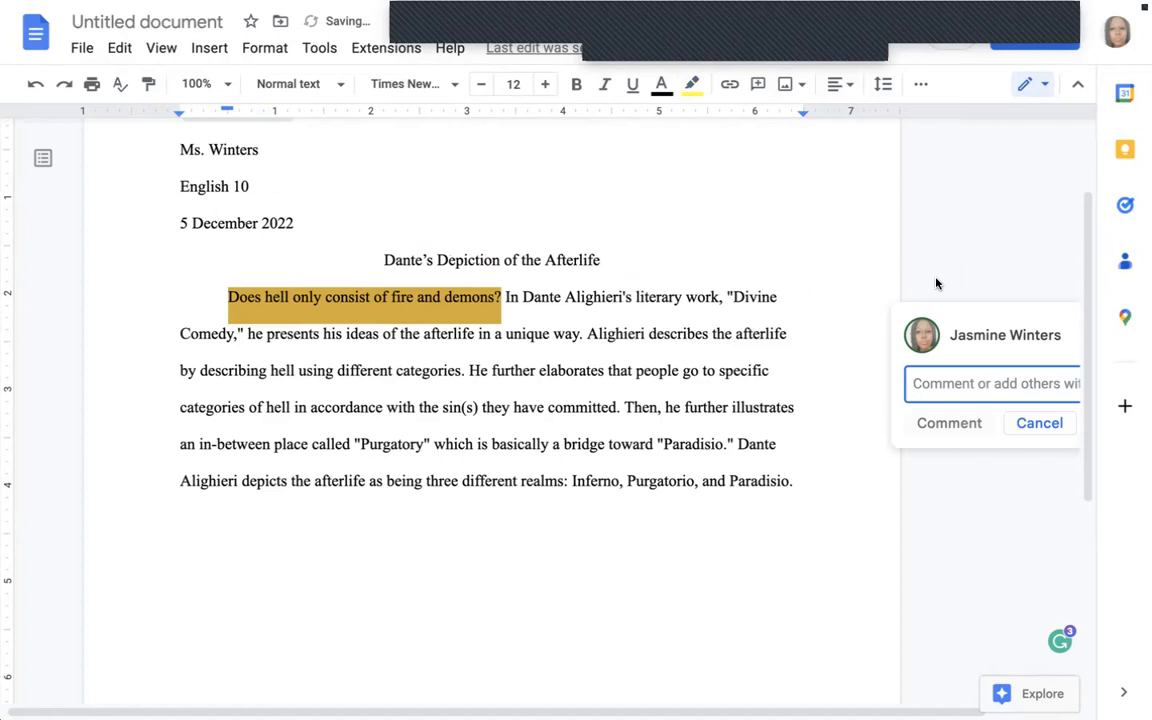
key("Escape")
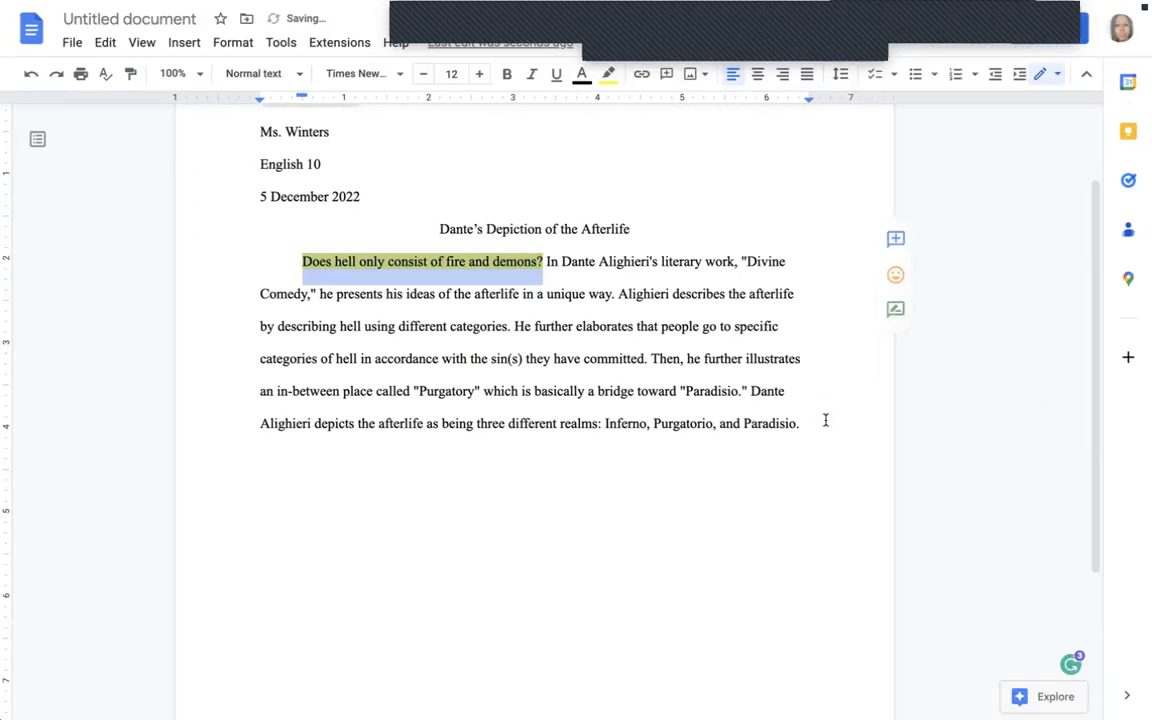
left_click(898, 244)
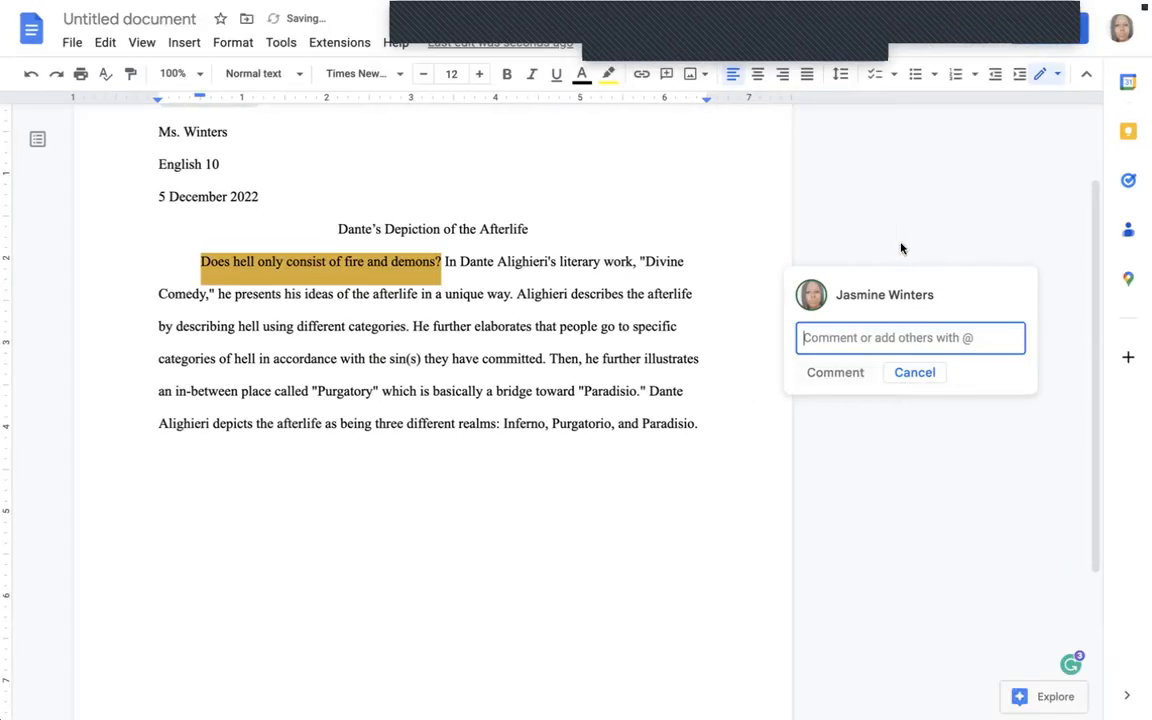
type("Attention Getter")
left_click(860, 372)
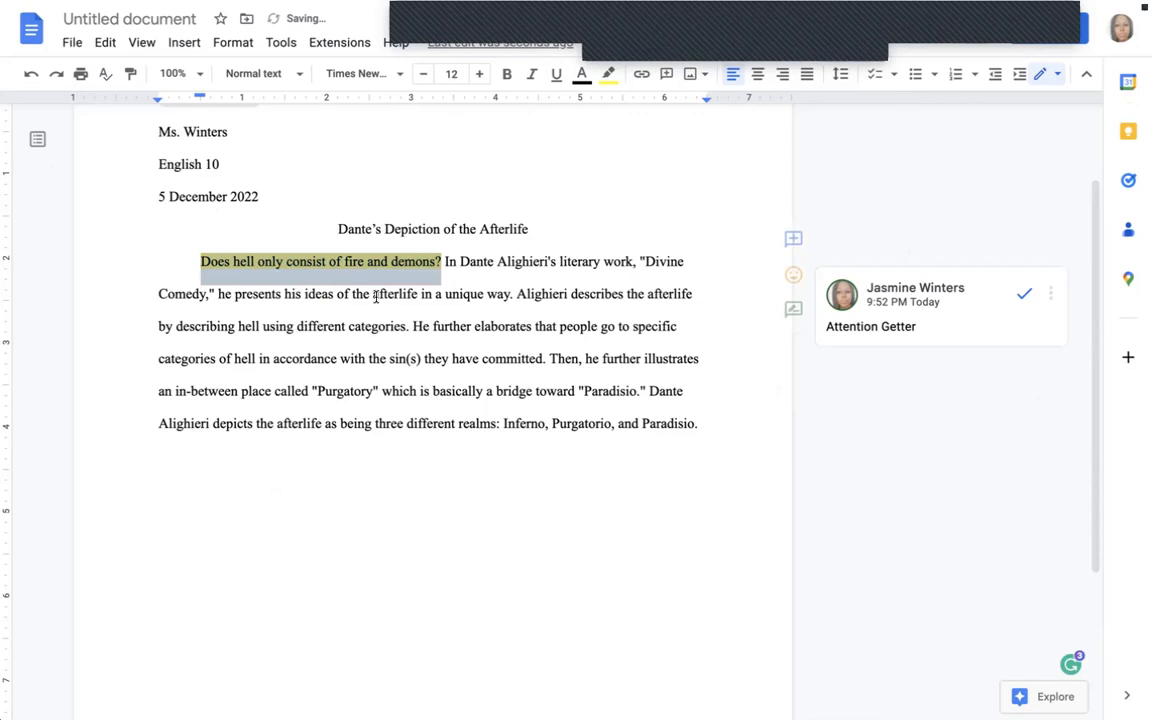
left_click_drag(440, 262, 573, 318)
key("ctrl+z")
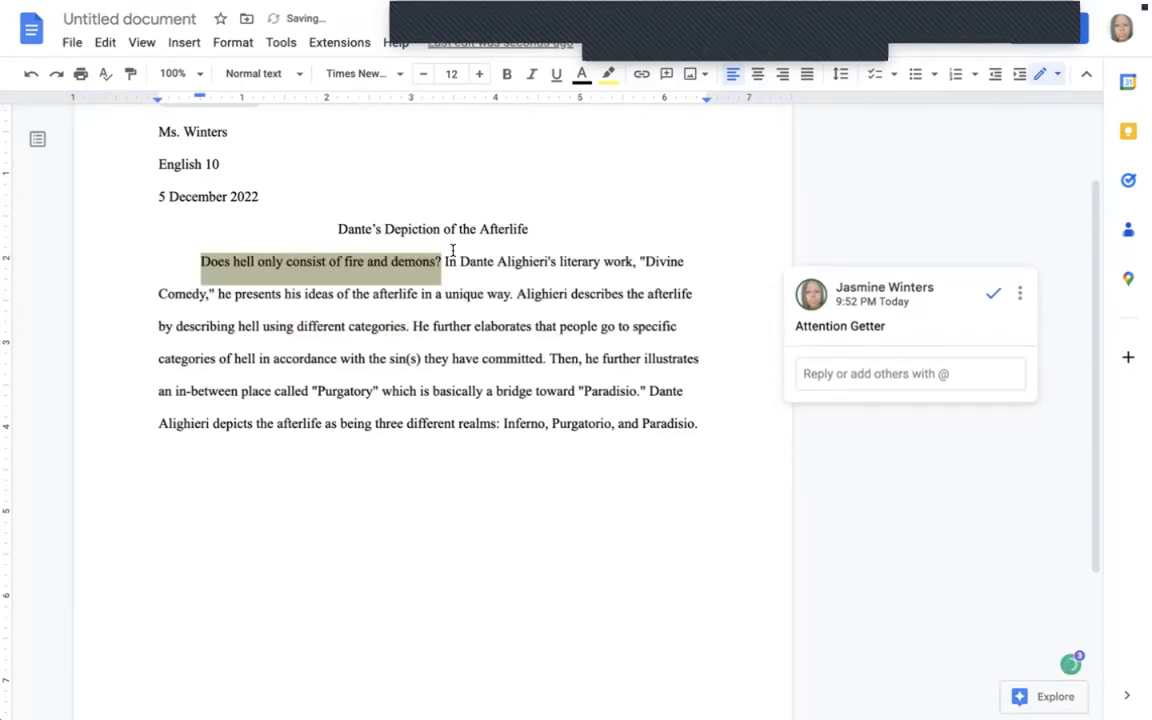
left_click(450, 255)
- Highlight the Divine Comedy detail sentences cyan and comment them 'Narrow Detail'
left_click_drag(444, 261, 645, 381)
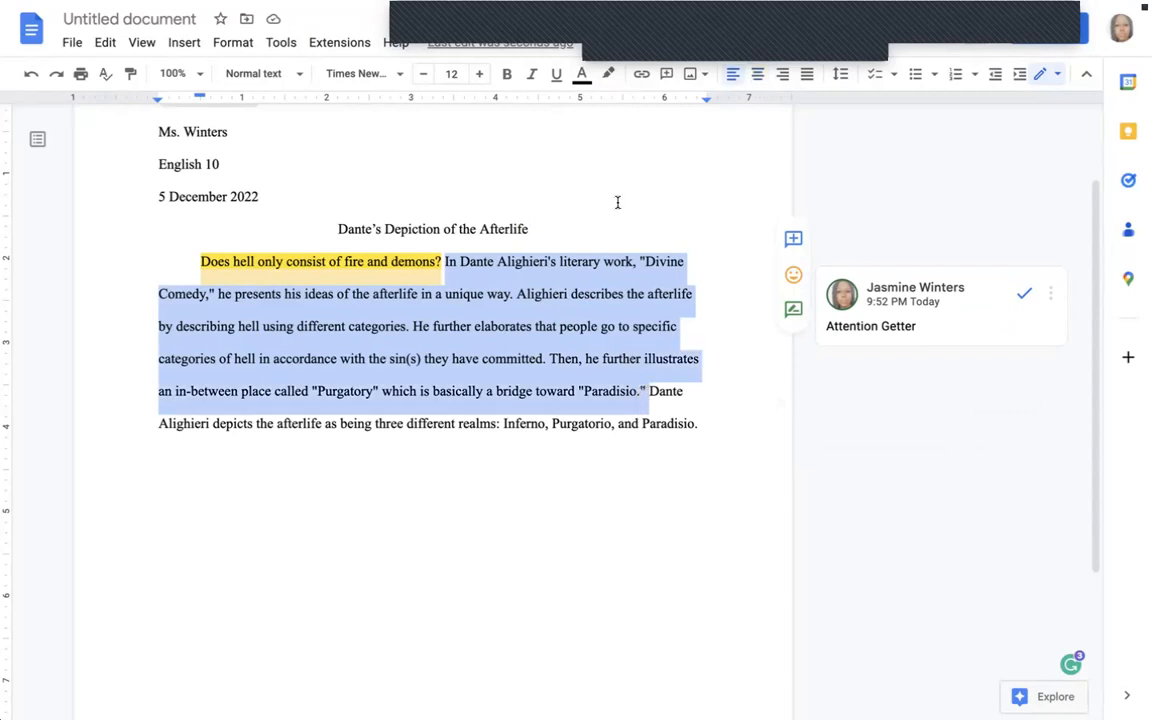
left_click(607, 76)
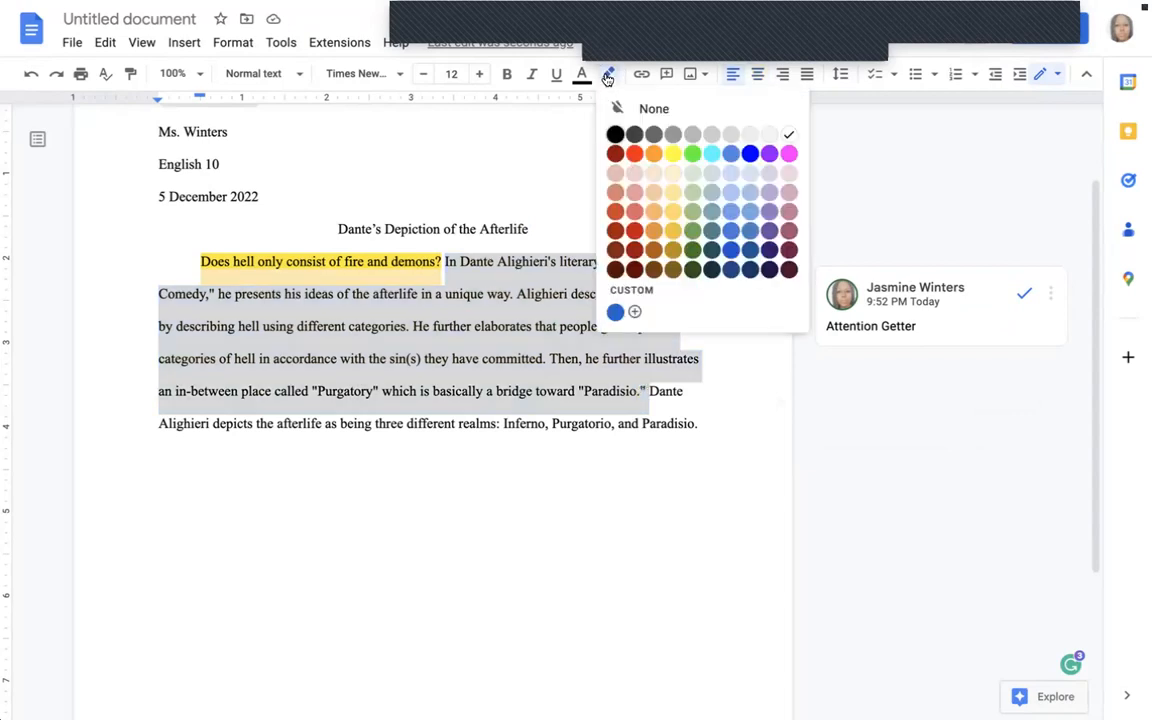
left_click(711, 155)
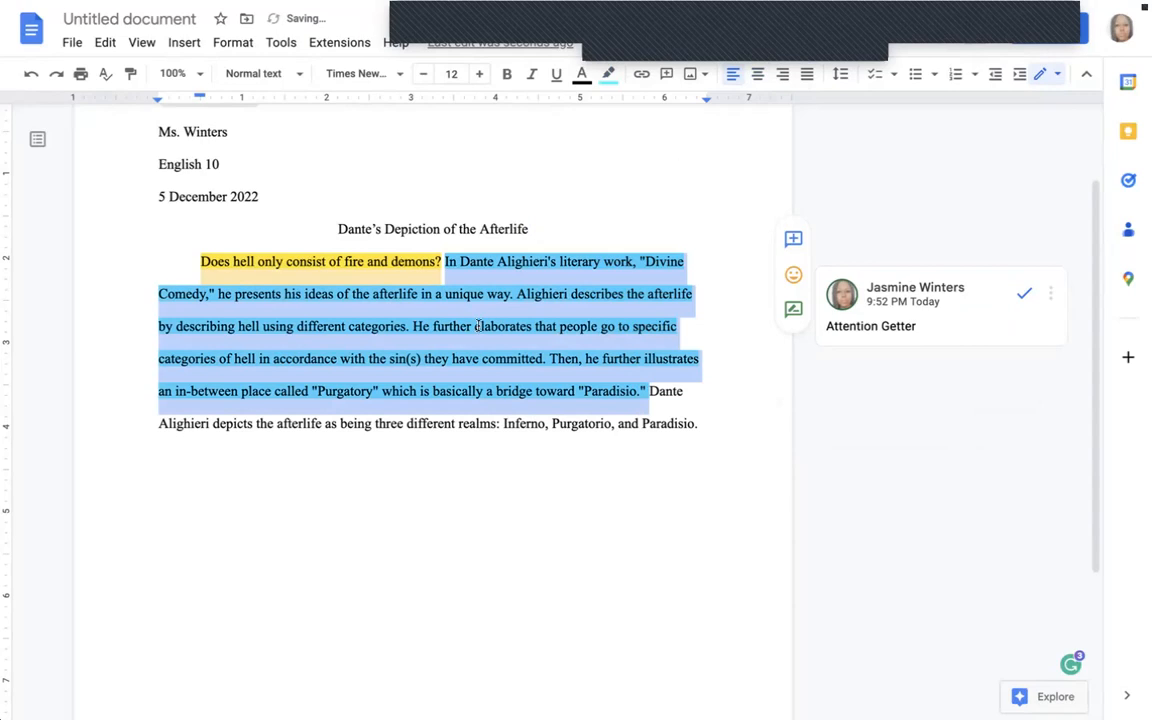
left_click(666, 74)
type("N")
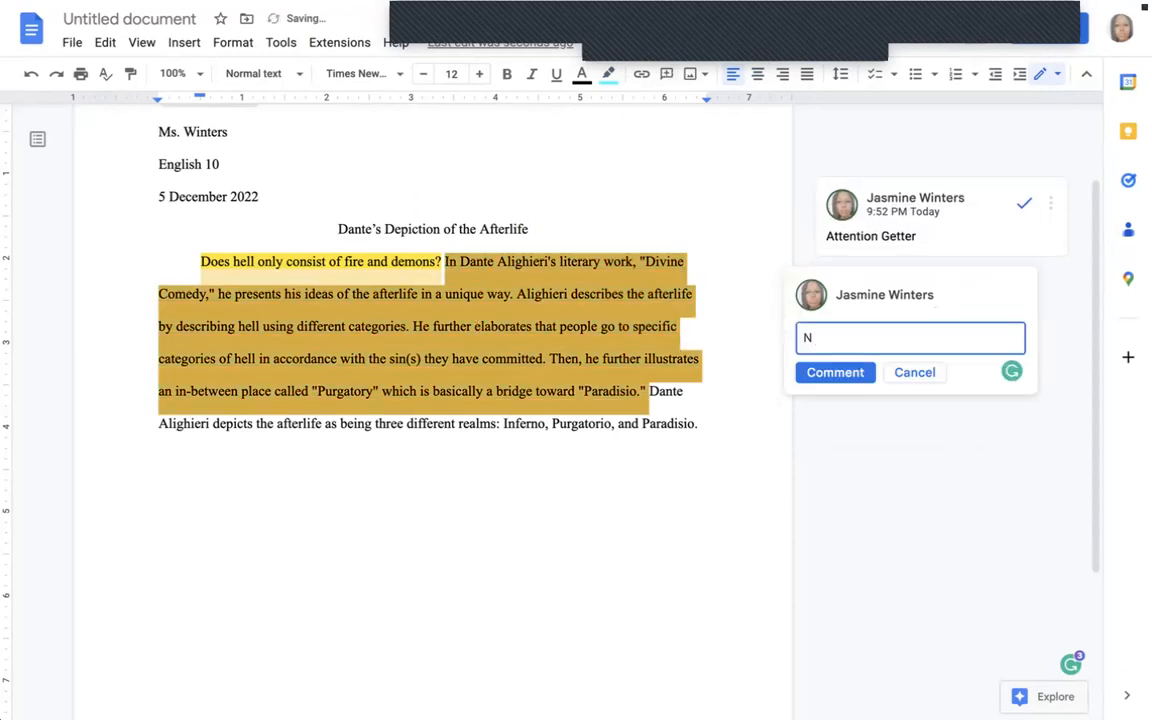
type("arrow Details")
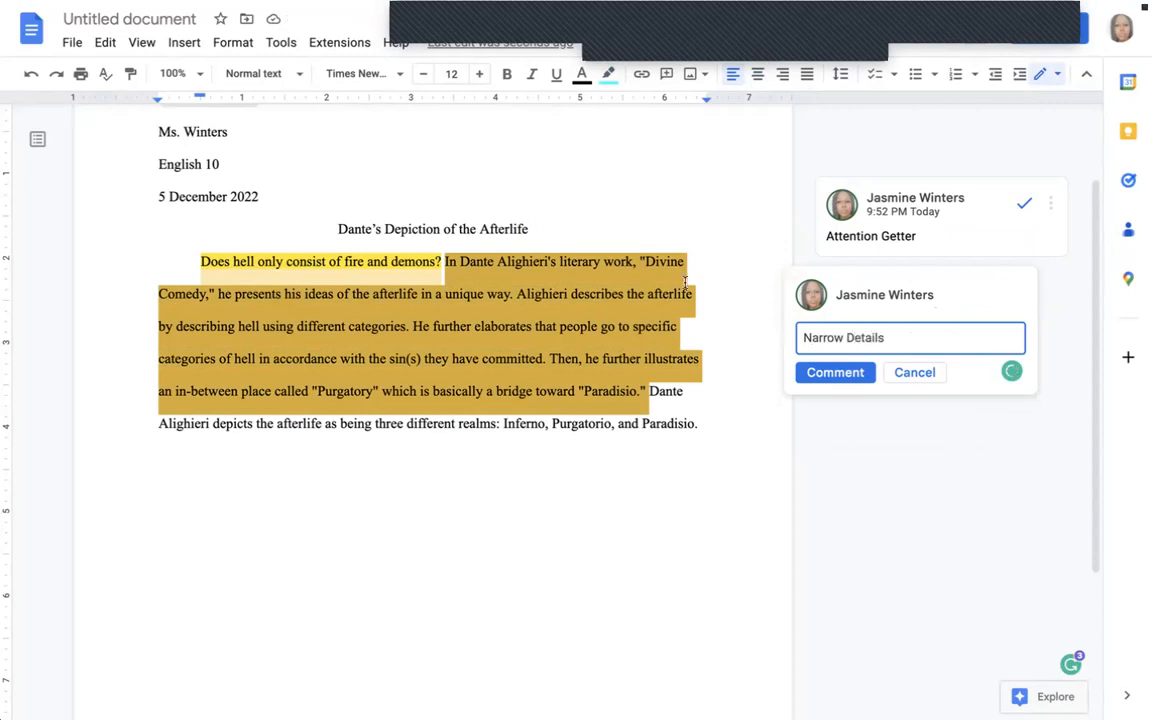
left_click(848, 375)
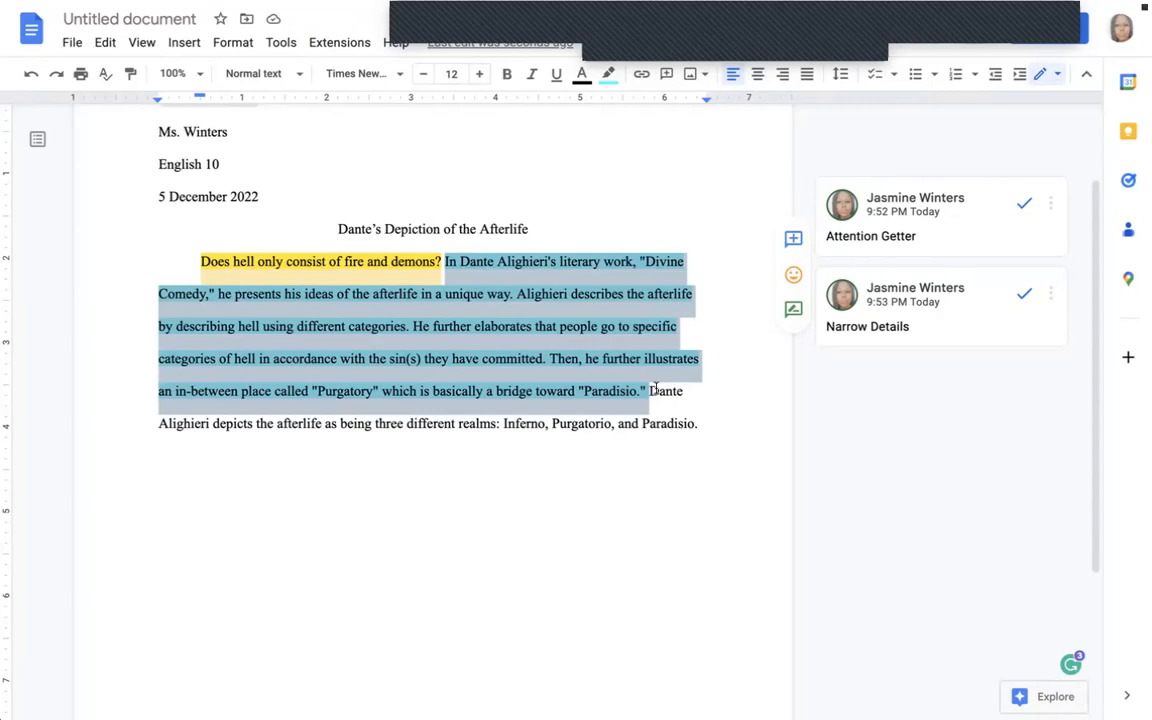
- Undo an accidental text move and highlight the thesis sentence in pale magenta
left_click_drag(648, 391, 700, 403)
key("ctrl+z")
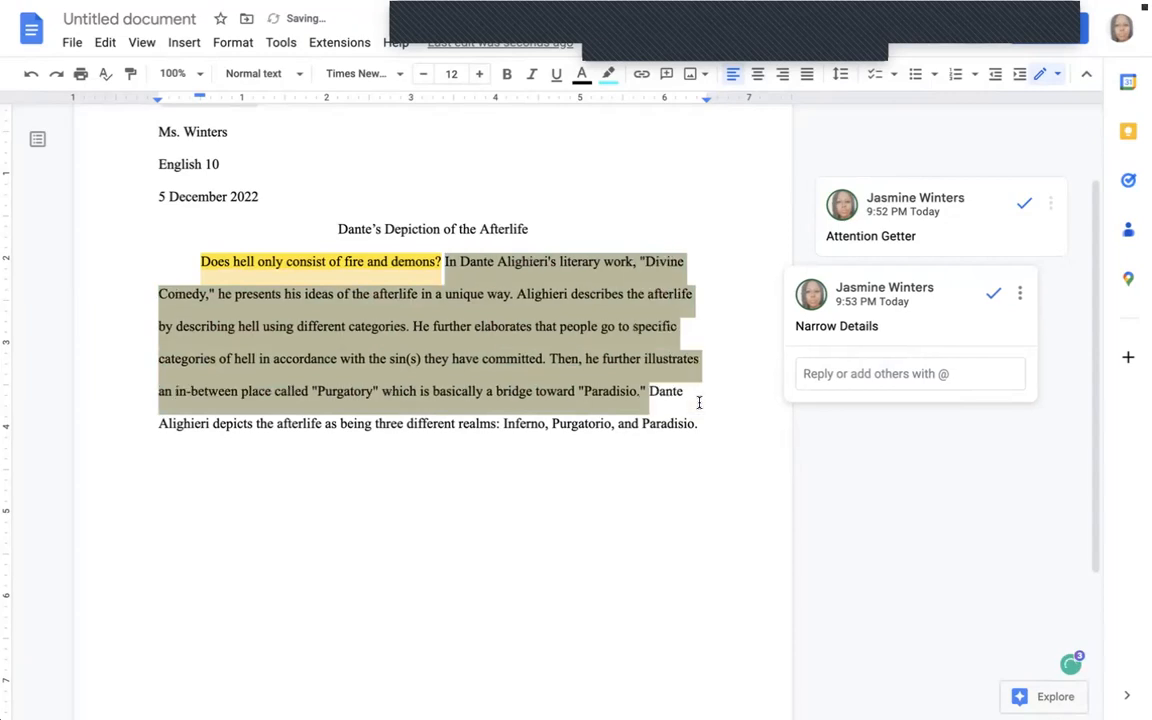
key("ctrl+z")
left_click_drag(648, 391, 704, 425)
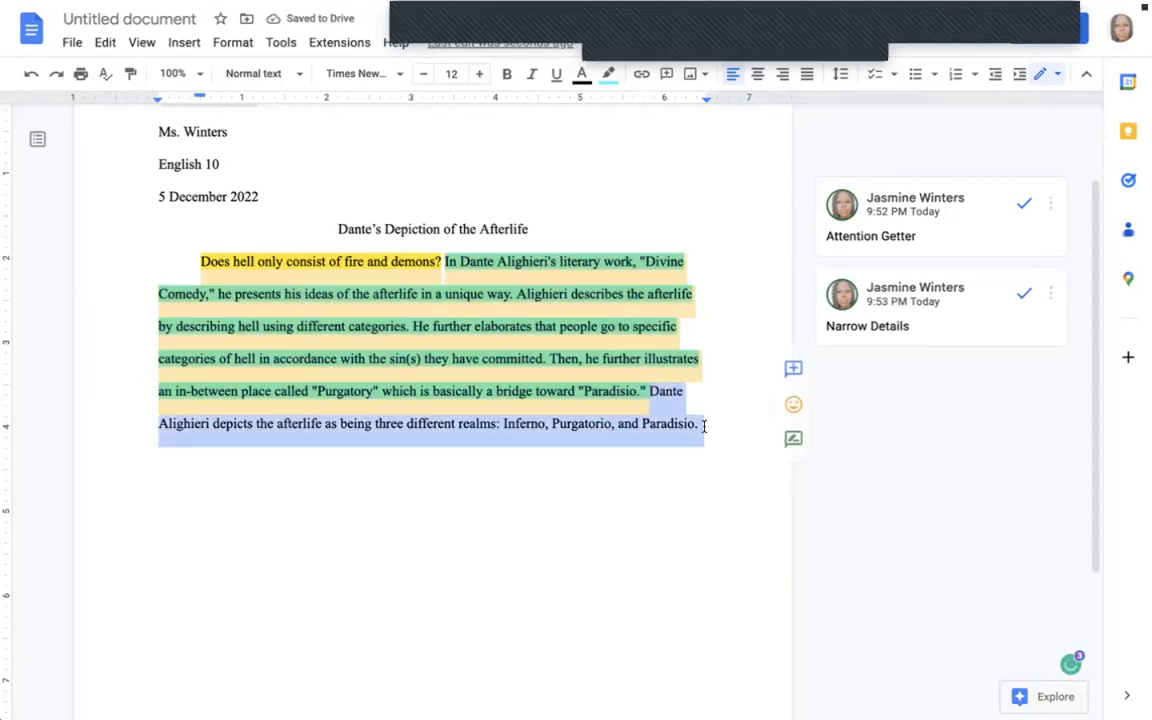
left_click(608, 74)
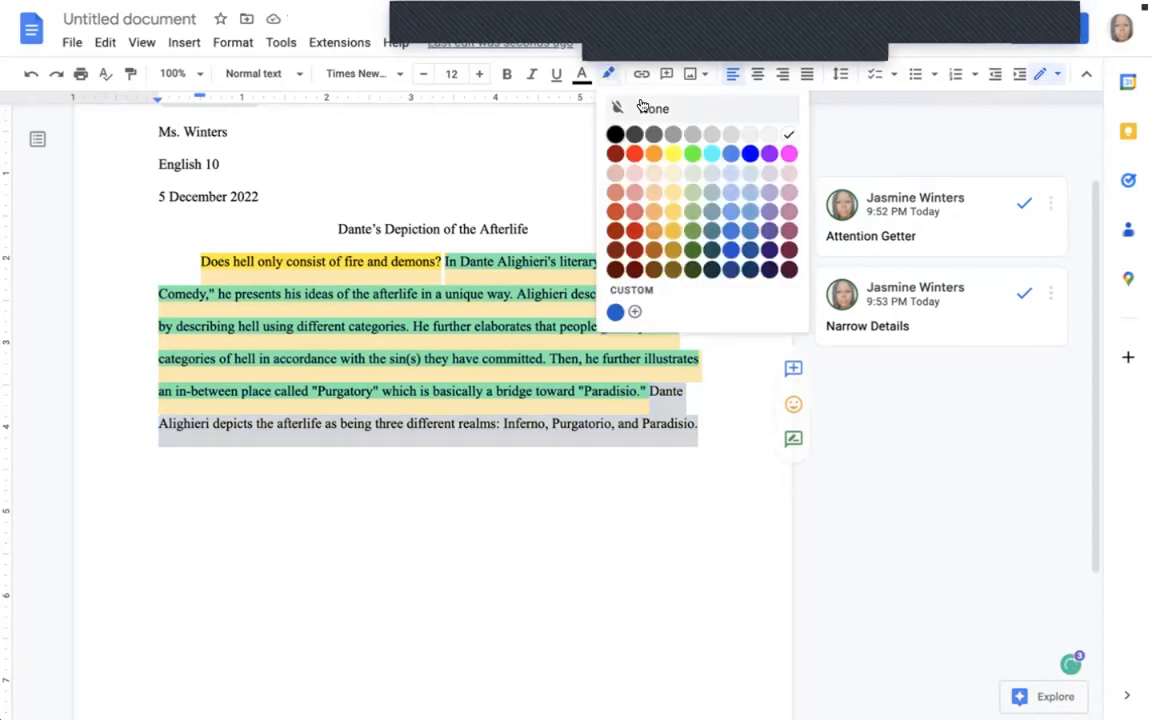
left_click(788, 155)
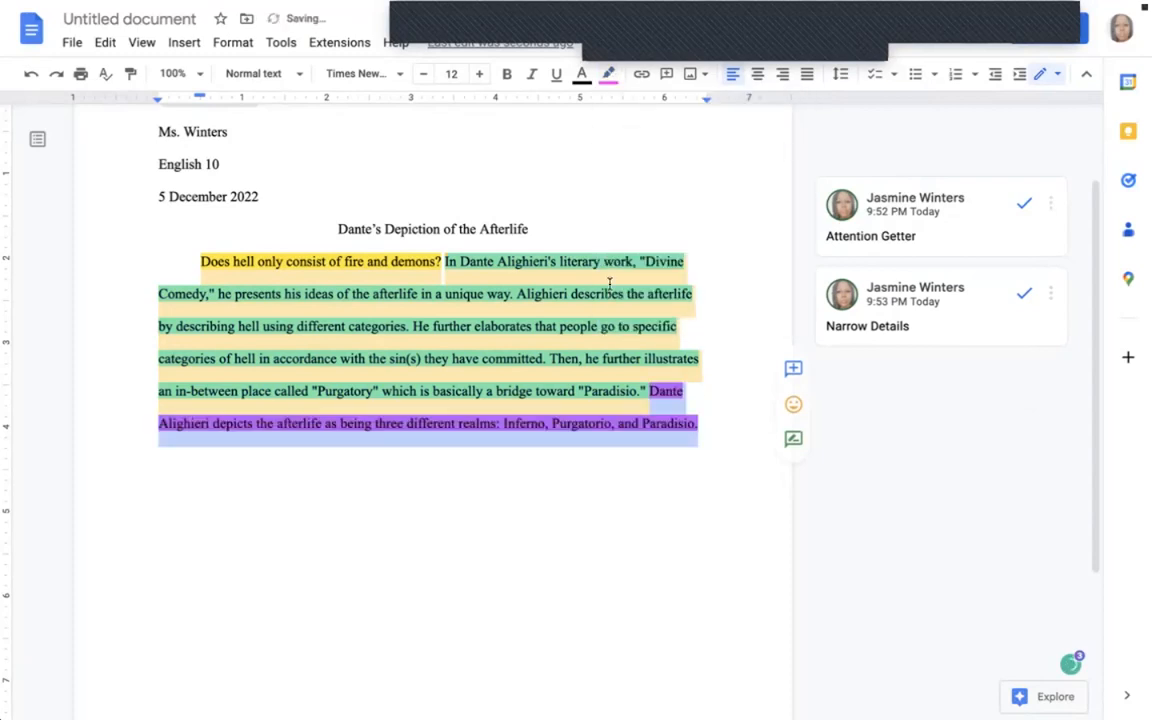
left_click(608, 74)
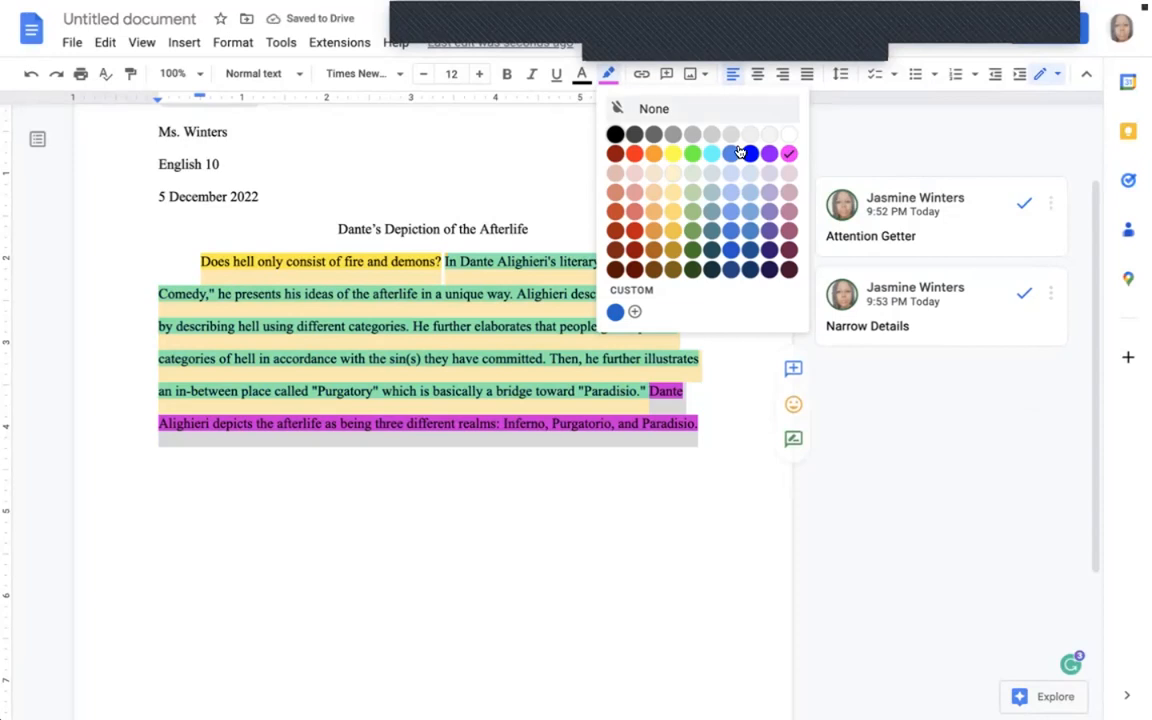
left_click(788, 176)
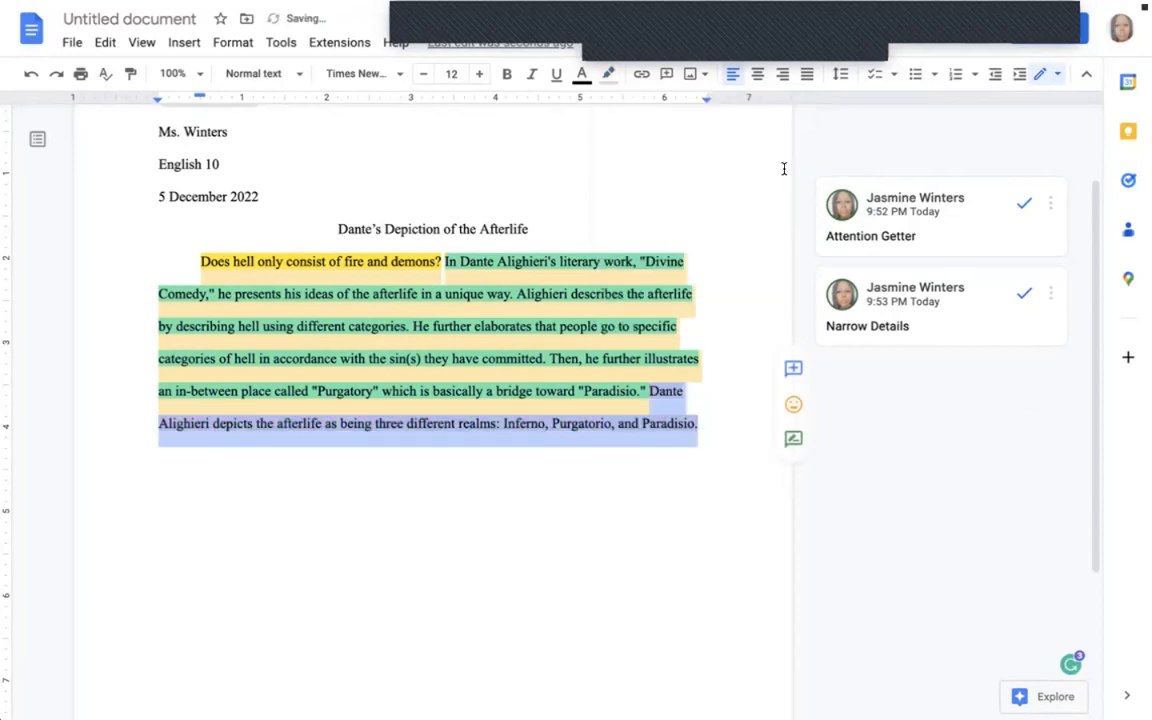
- Add a 'Three-point thesis statement' comment to the thesis sentence
left_click(666, 74)
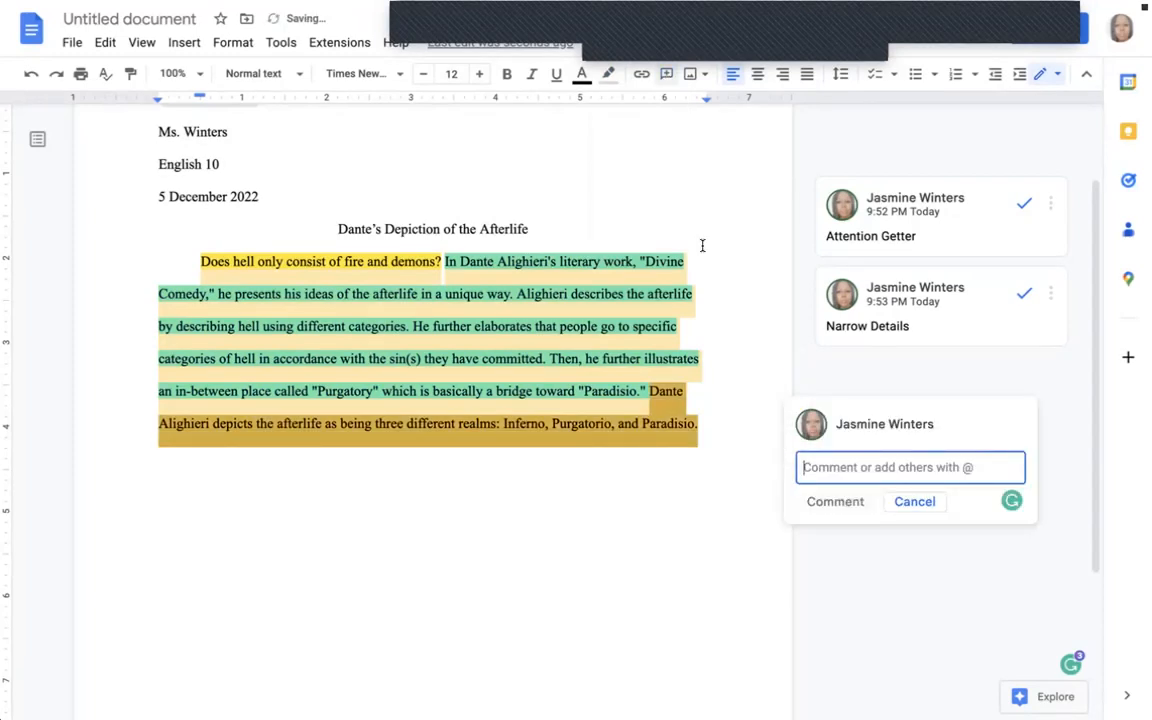
type("Three-point thesis S")
key("BackSpace")
type("s")
key("Tab")
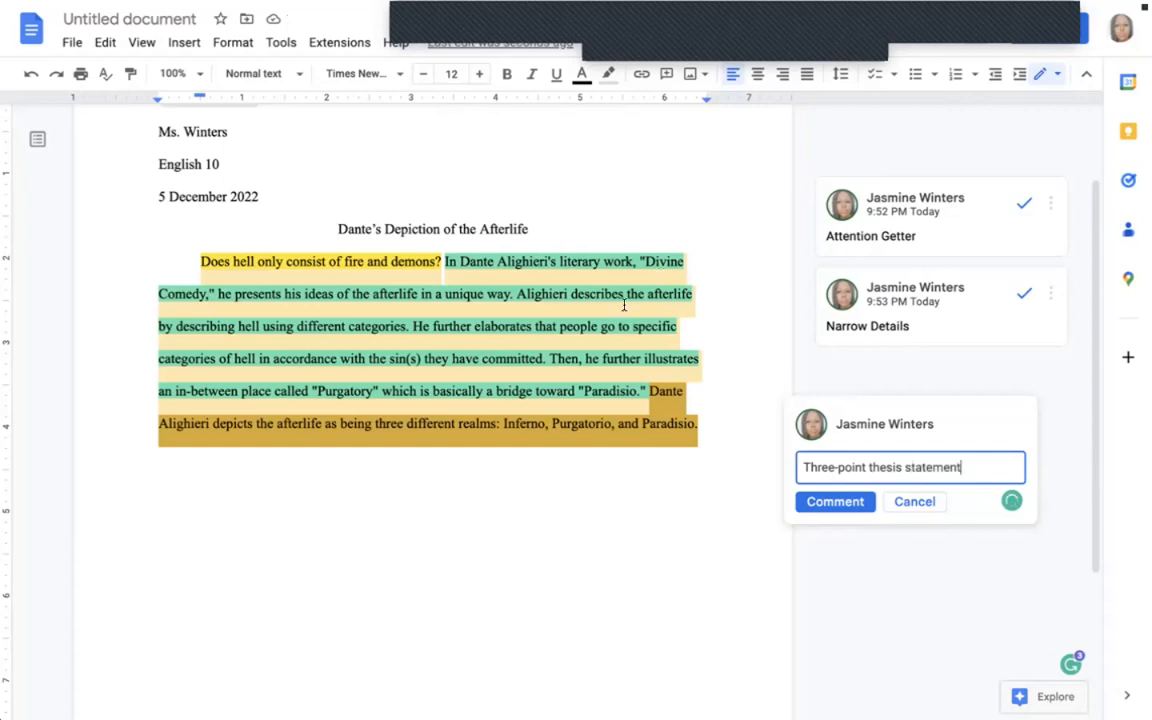
left_click(835, 501)
left_click(587, 467)
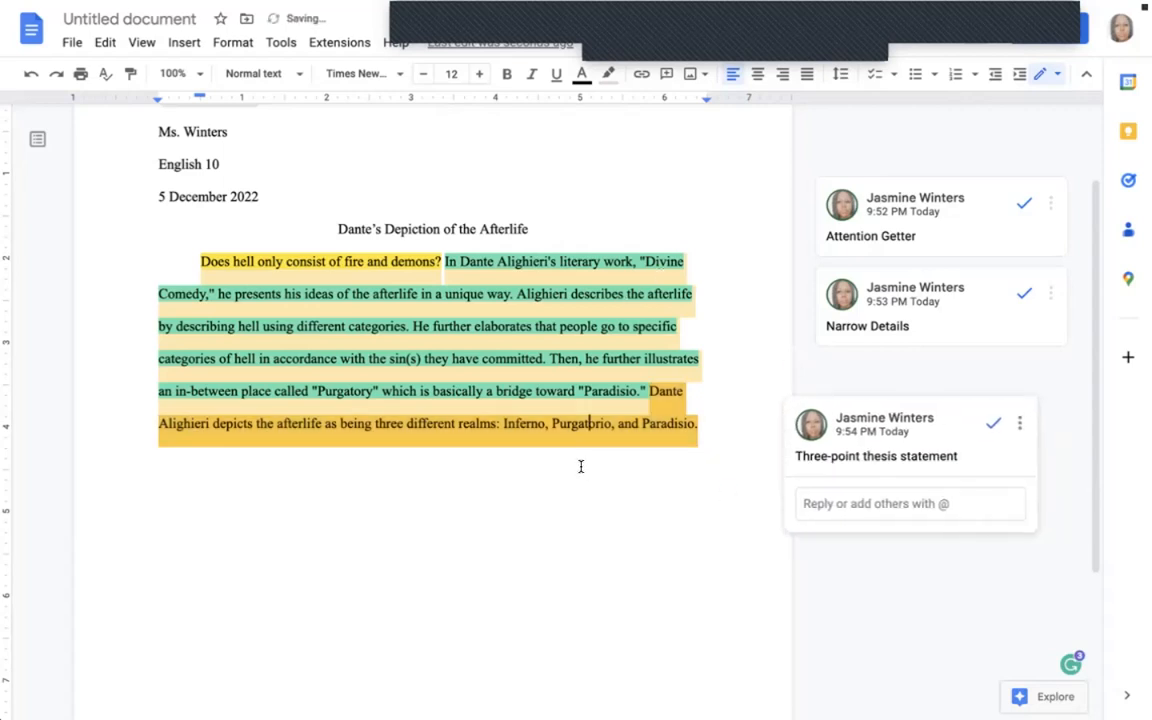
- Underline 'Inferno, Purgatorio,' and 'Paradisio' in the thesis sentence
left_click_drag(500, 423, 615, 423)
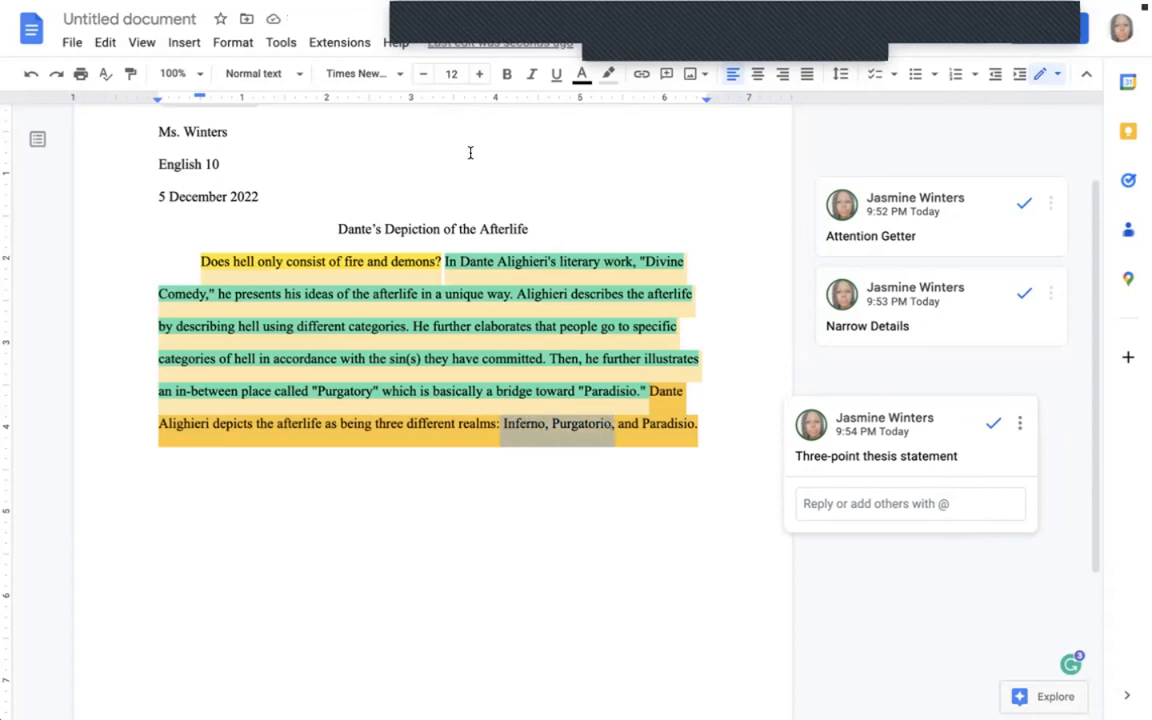
left_click(556, 74)
left_click(652, 424)
left_click(640, 423)
left_click_drag(641, 423, 697, 424)
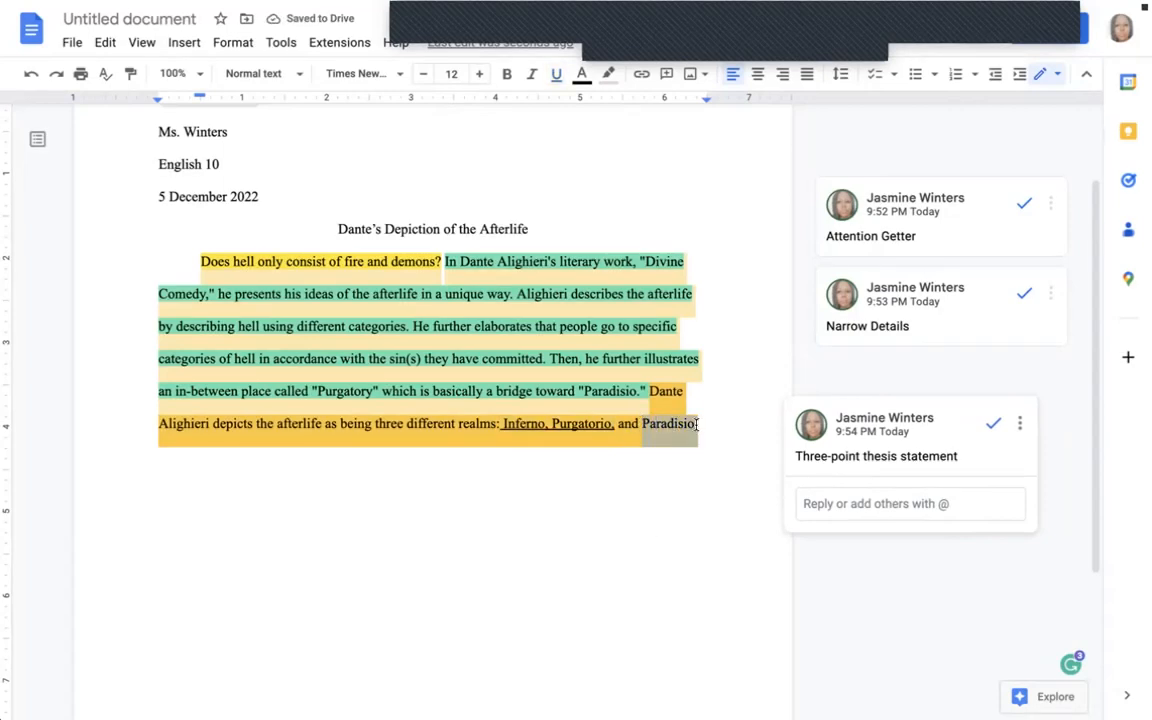
left_click(555, 76)
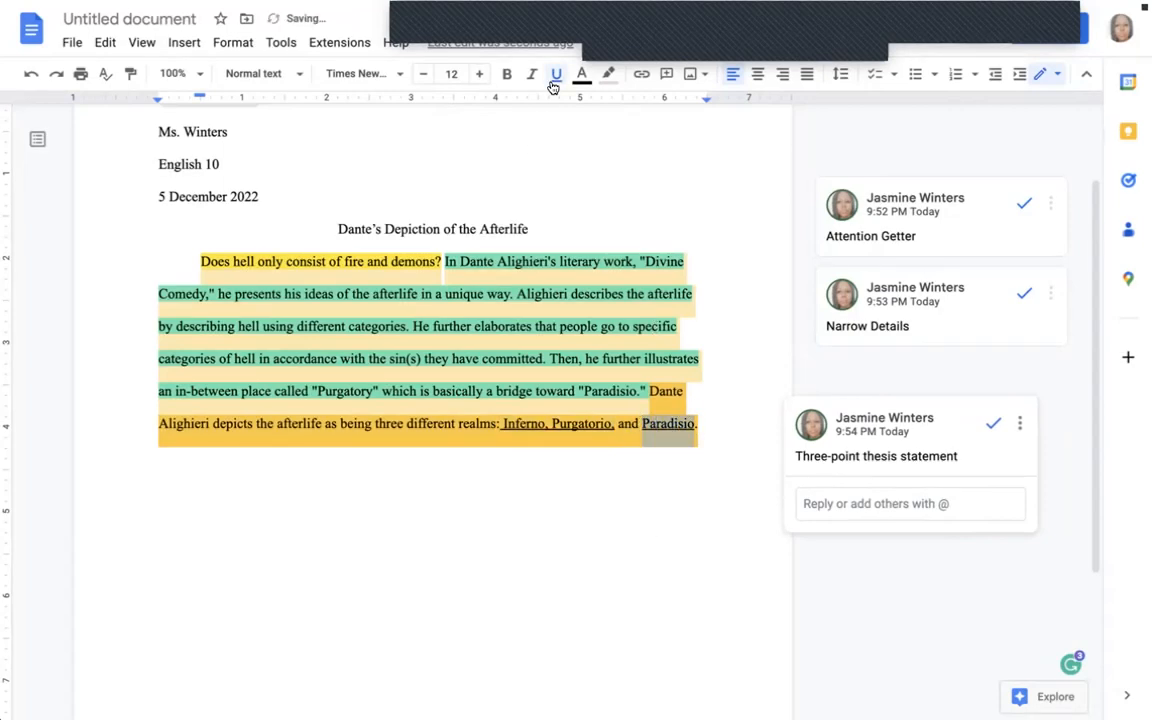
left_click(609, 450)
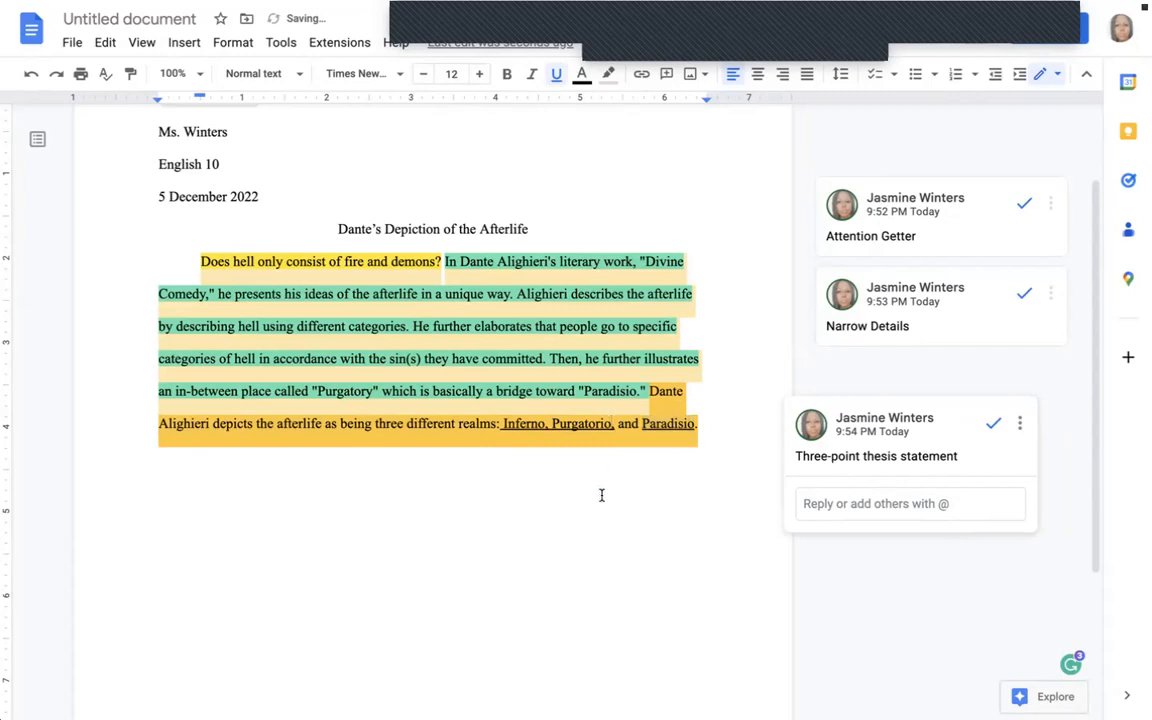
left_click(691, 164)
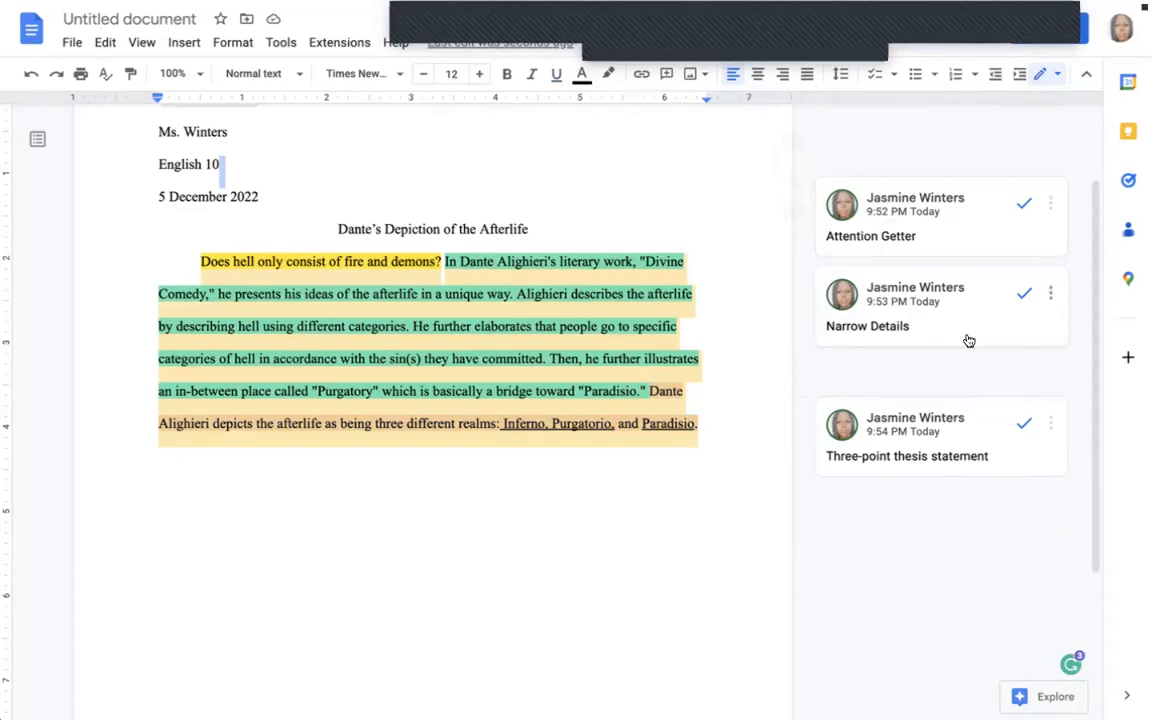
- Present the Freshmen Writing 101 deck and advance two slides to Body Paragraph(s)
mouse_move(355, 10)
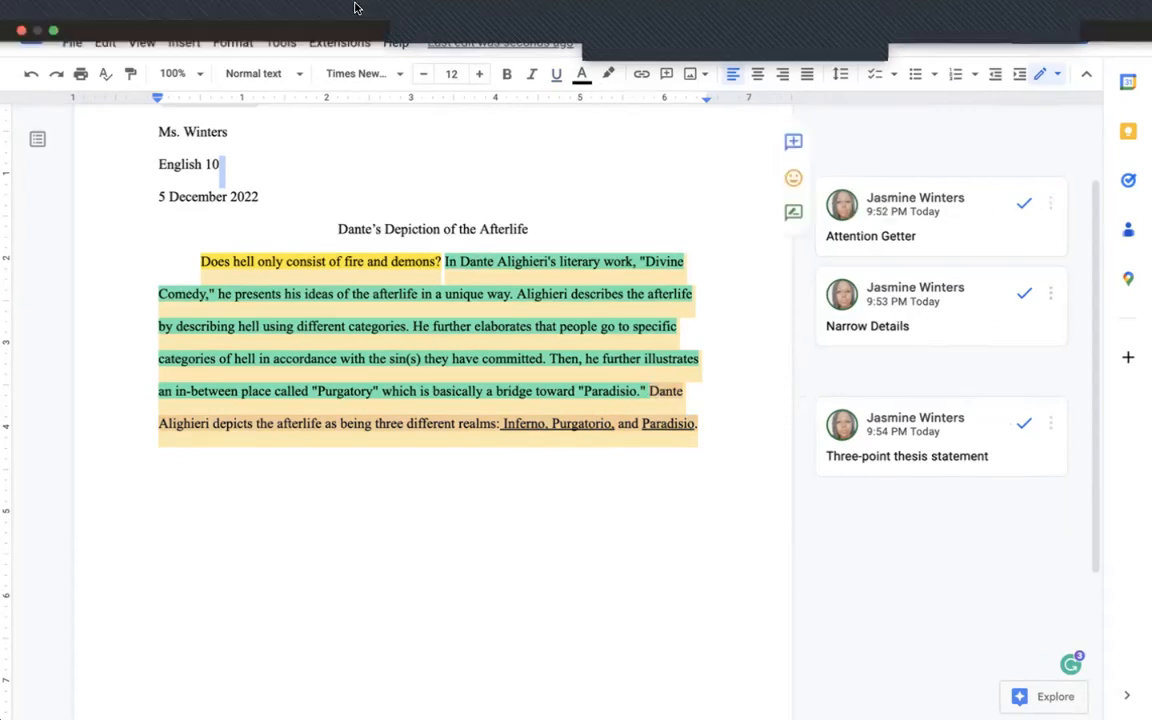
left_click(55, 31)
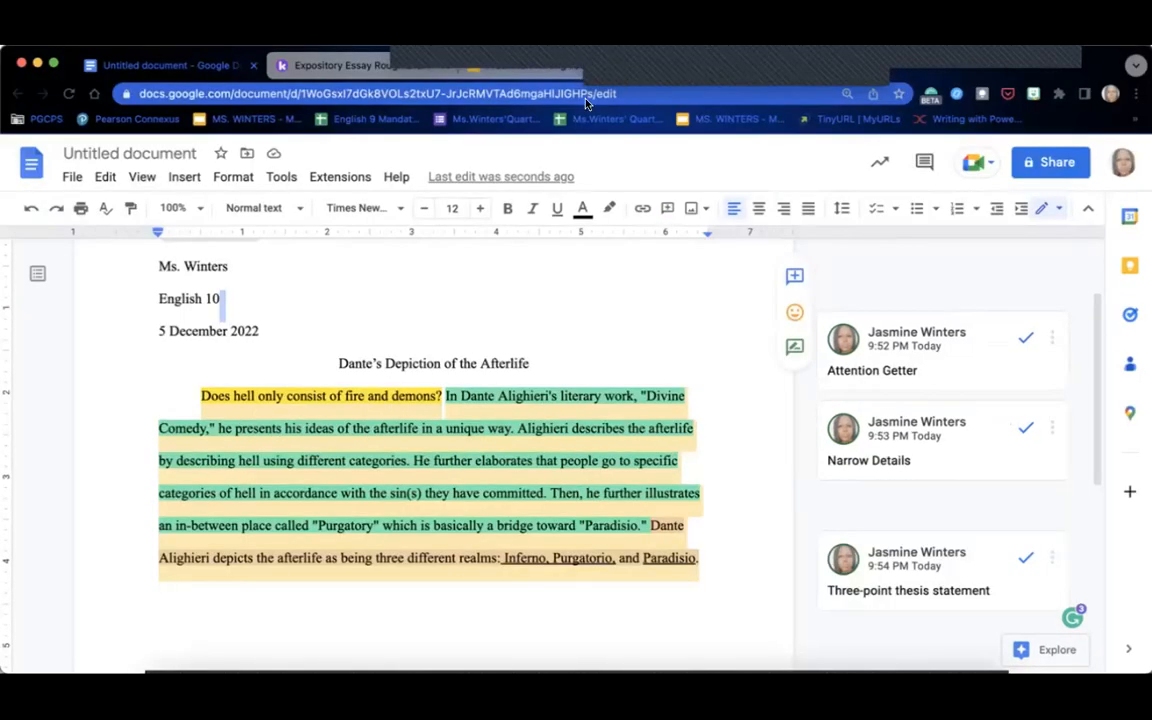
left_click(595, 65)
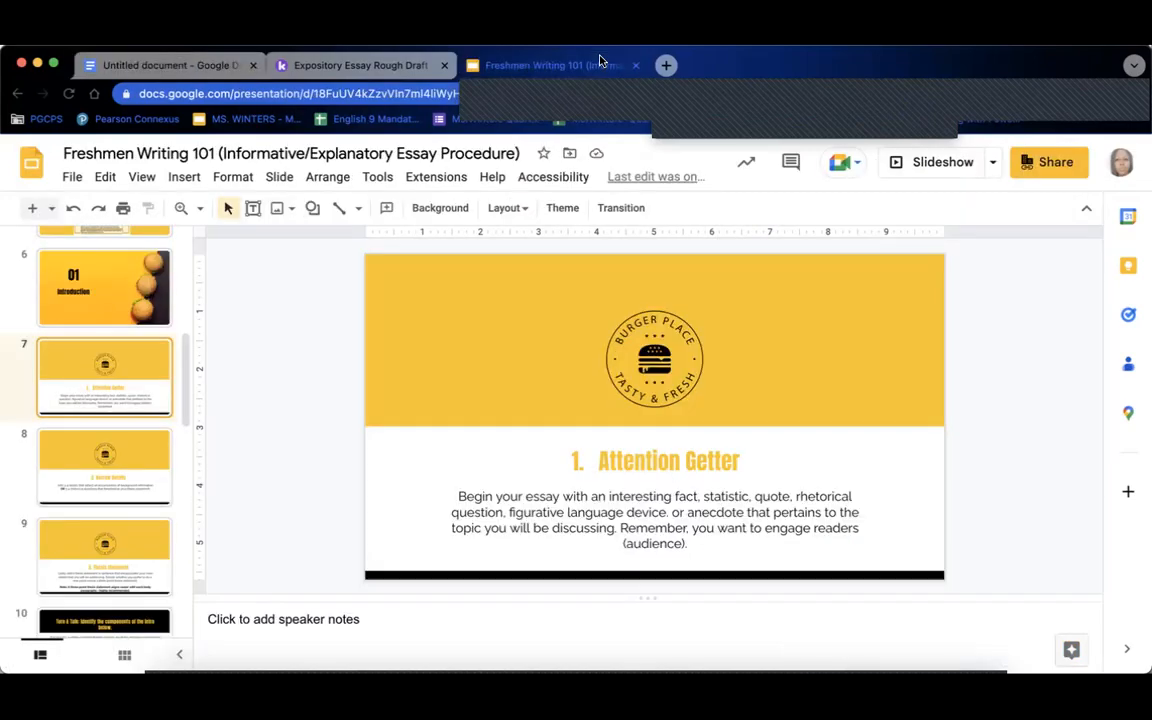
left_click(941, 166)
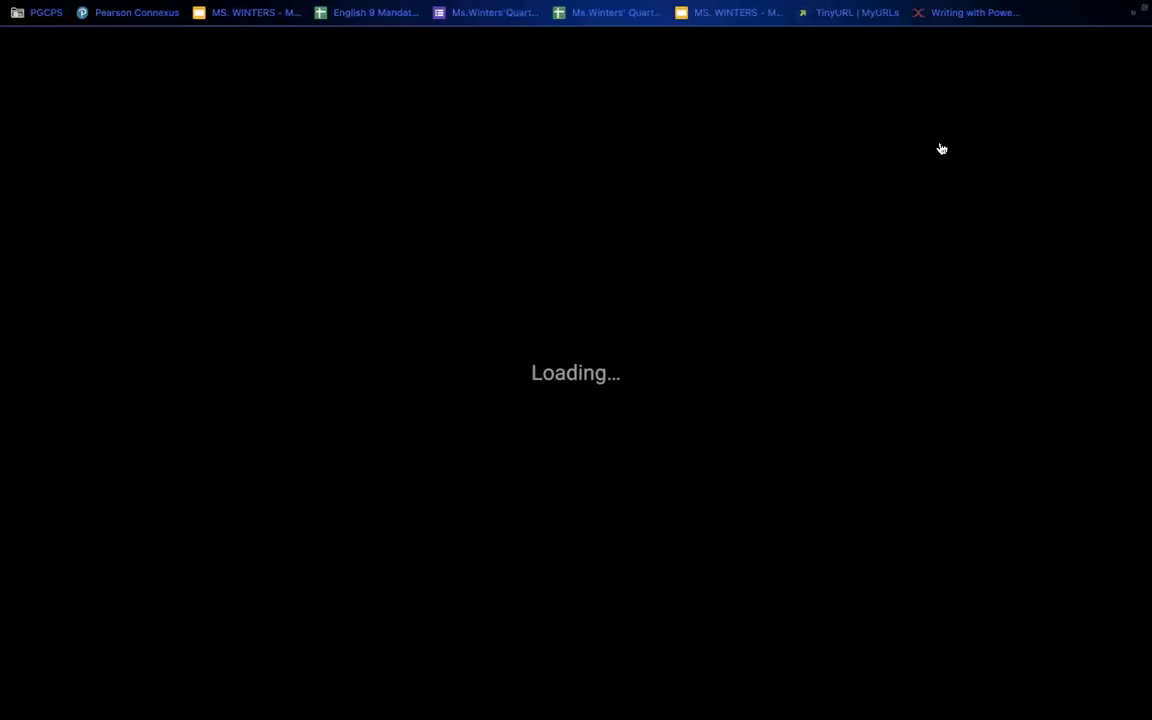
key("Right")
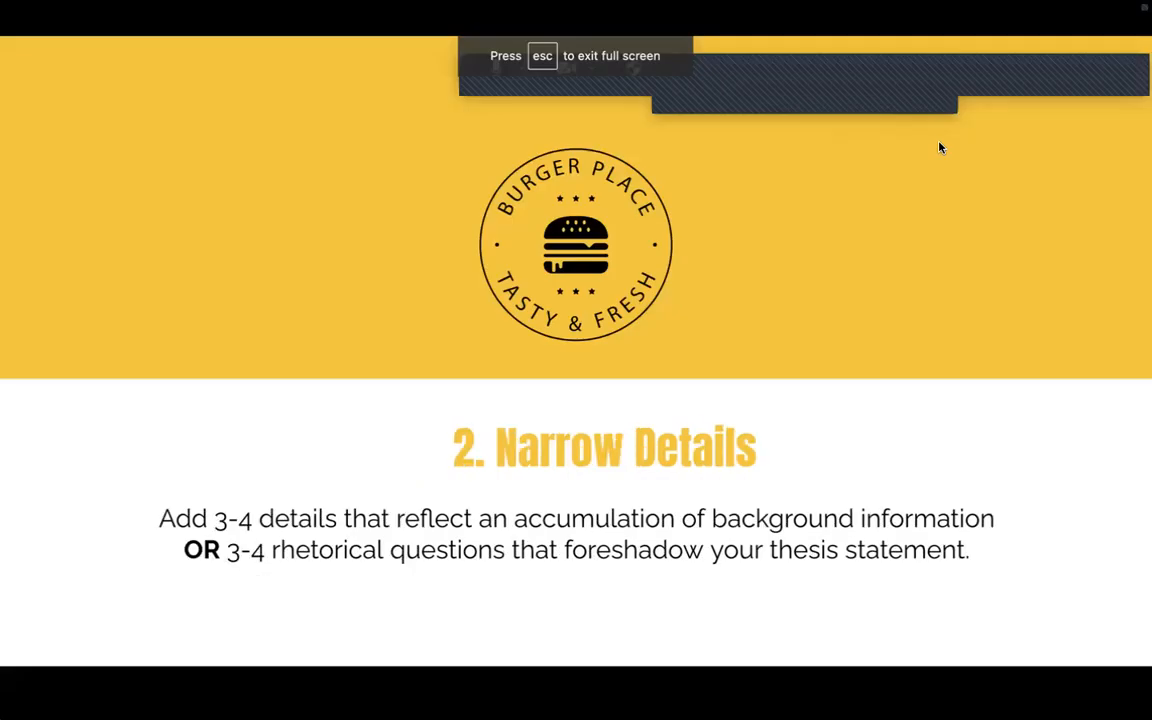
key("Right")
key("Right")
key("Right")
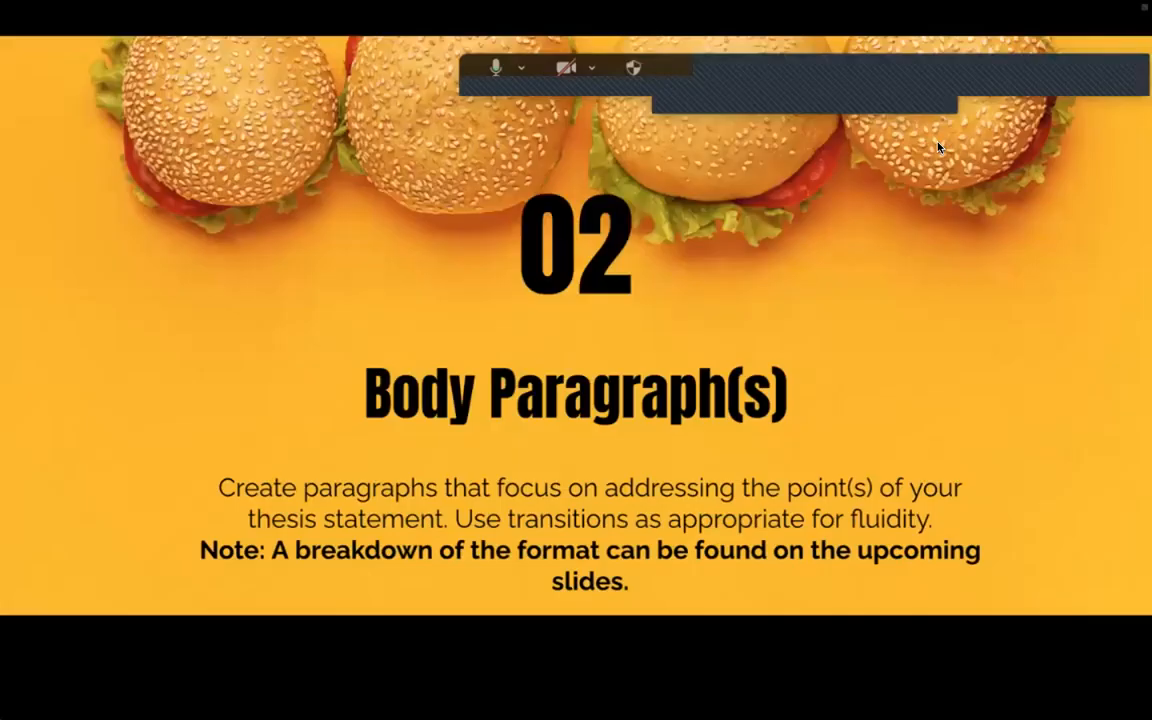
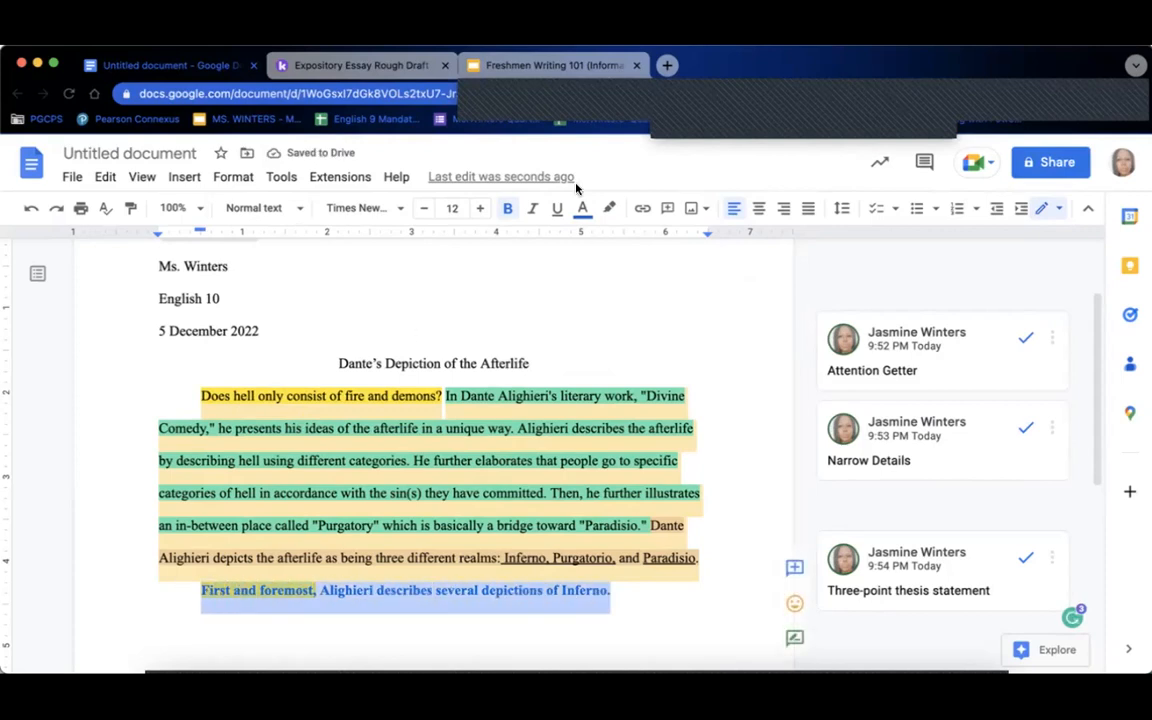
- Remove the highlight and bold from the last sentence and turn its text black
left_click(609, 208)
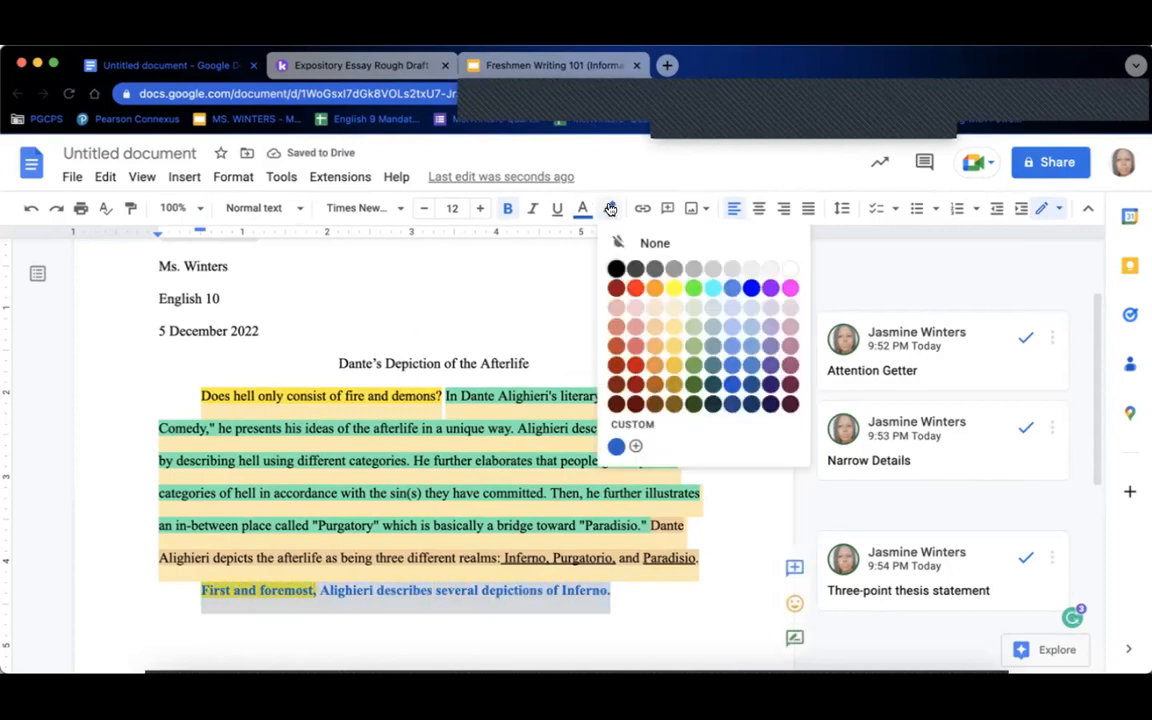
left_click(705, 243)
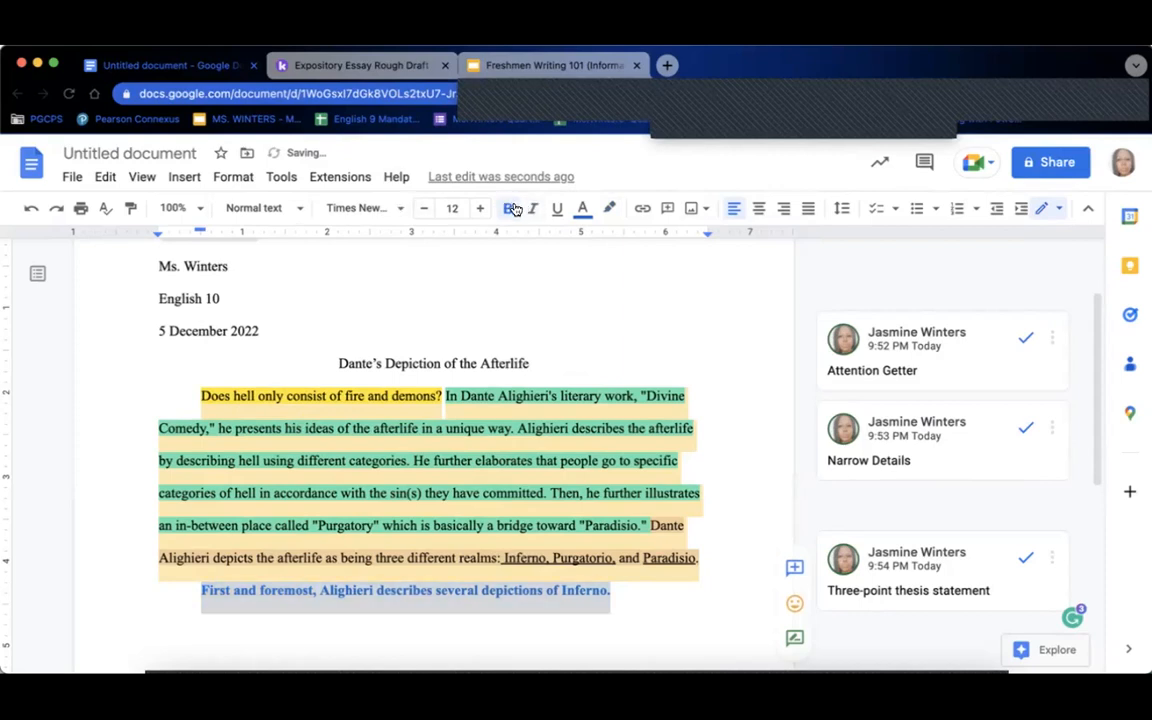
key("ctrl+b")
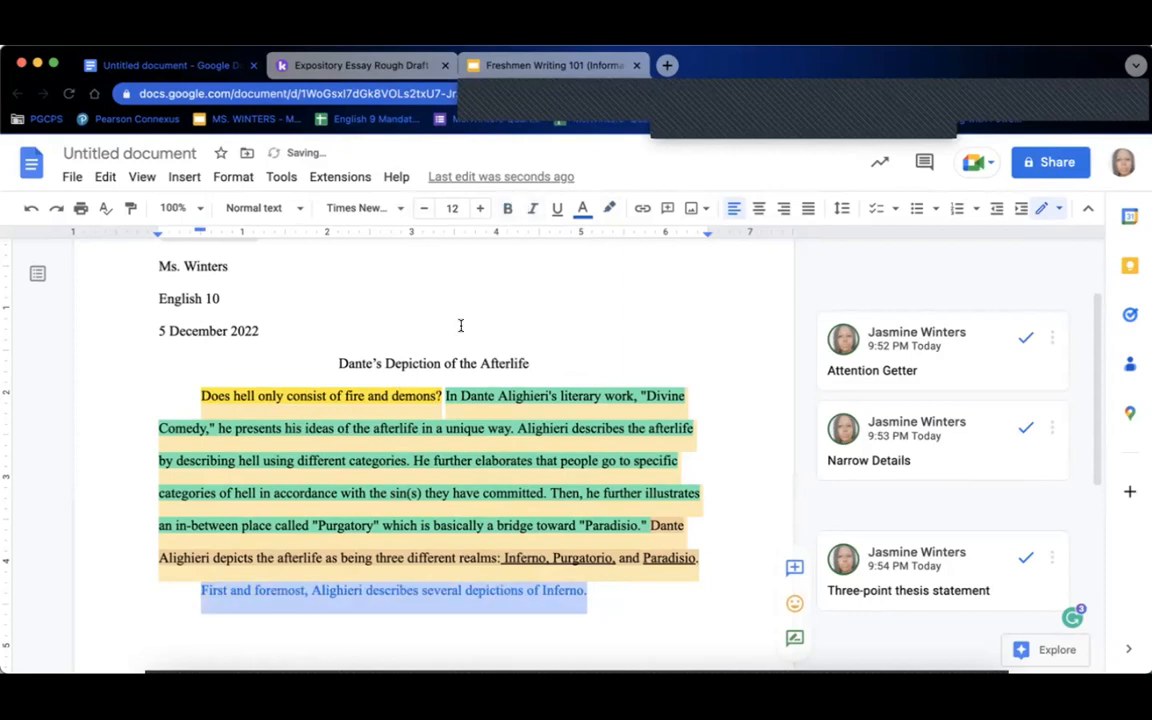
left_click(414, 624)
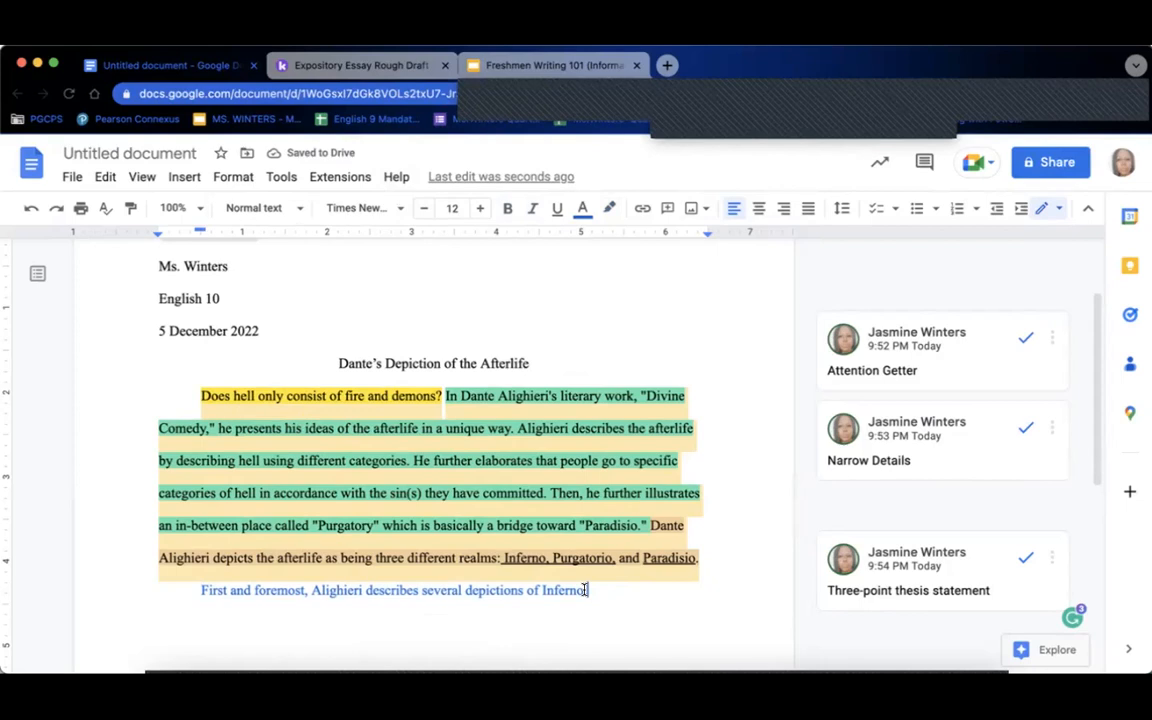
left_click_drag(586, 590, 195, 597)
left_click(582, 208)
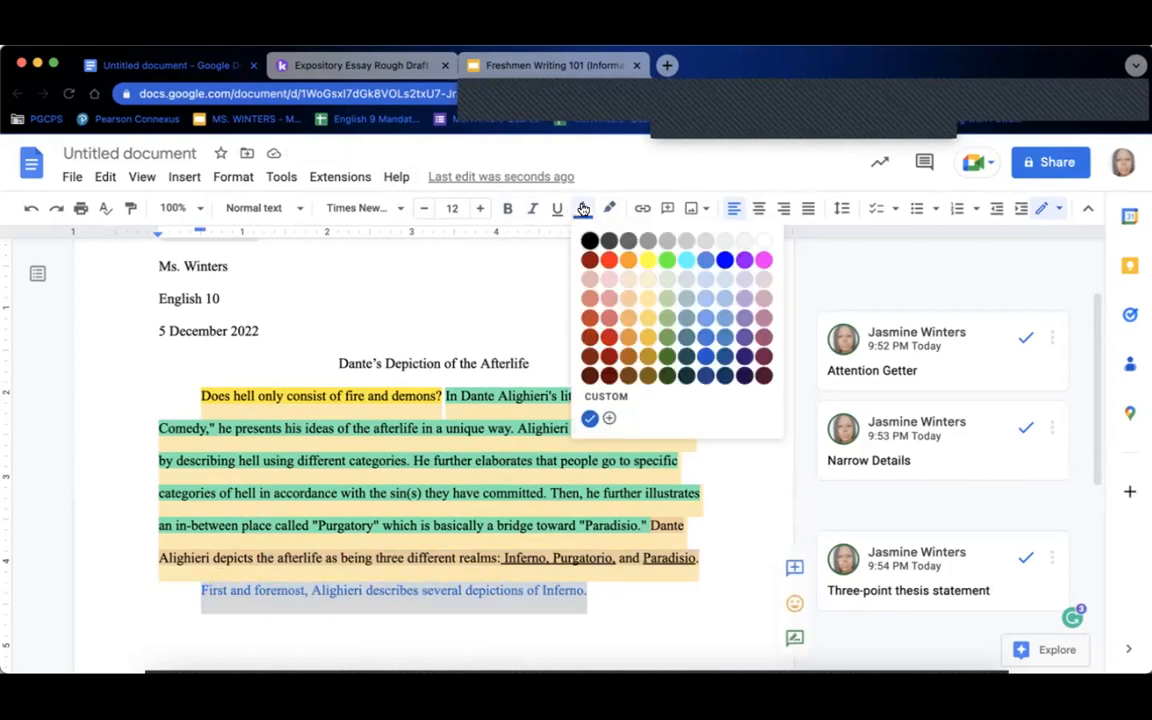
left_click(590, 241)
left_click(500, 611)
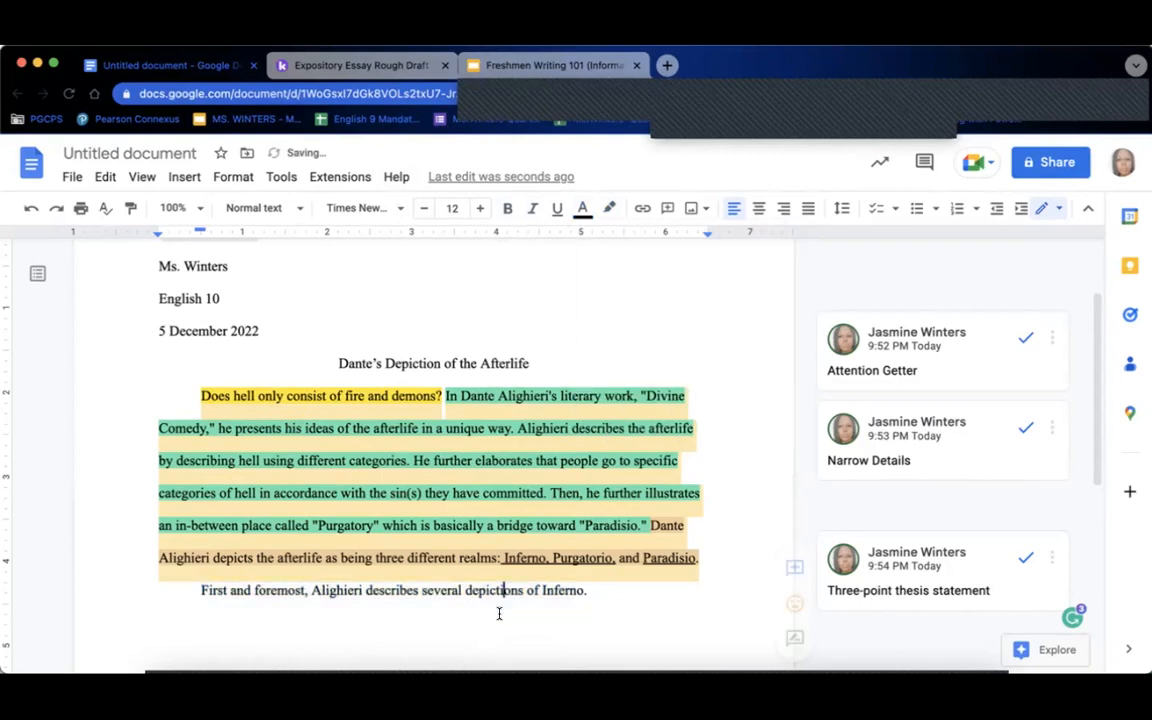
- Underline the word 'Inferno' in the last sentence
left_click_drag(539, 590, 579, 594)
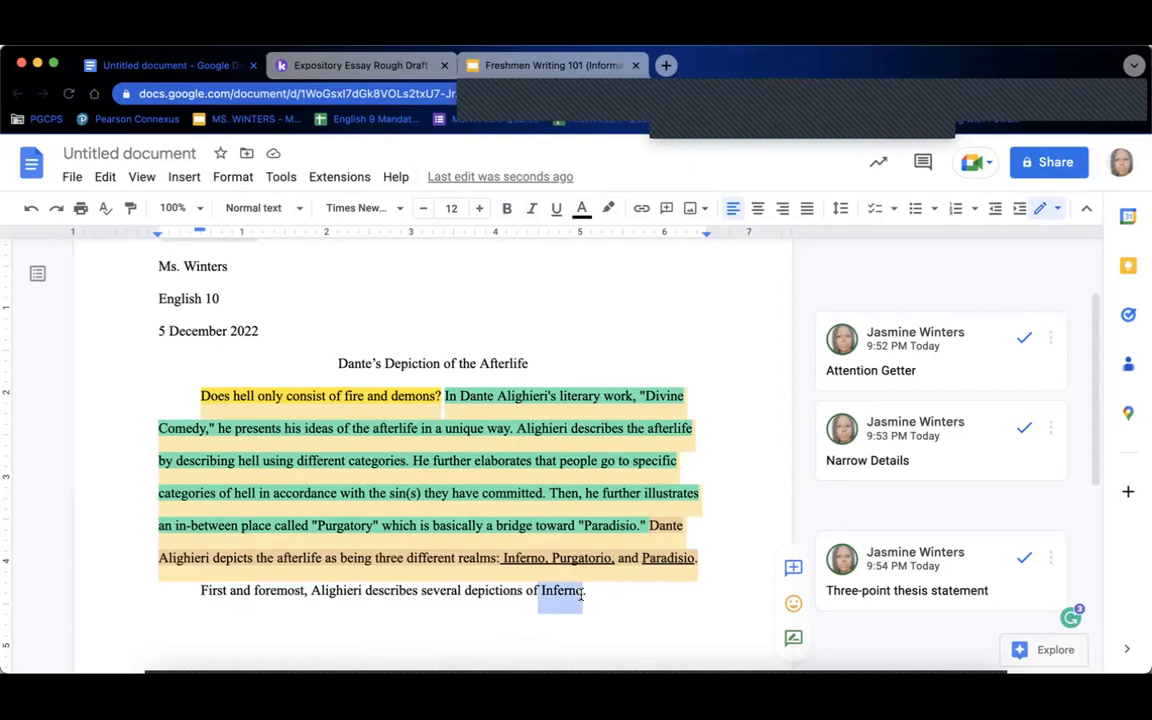
left_click(557, 210)
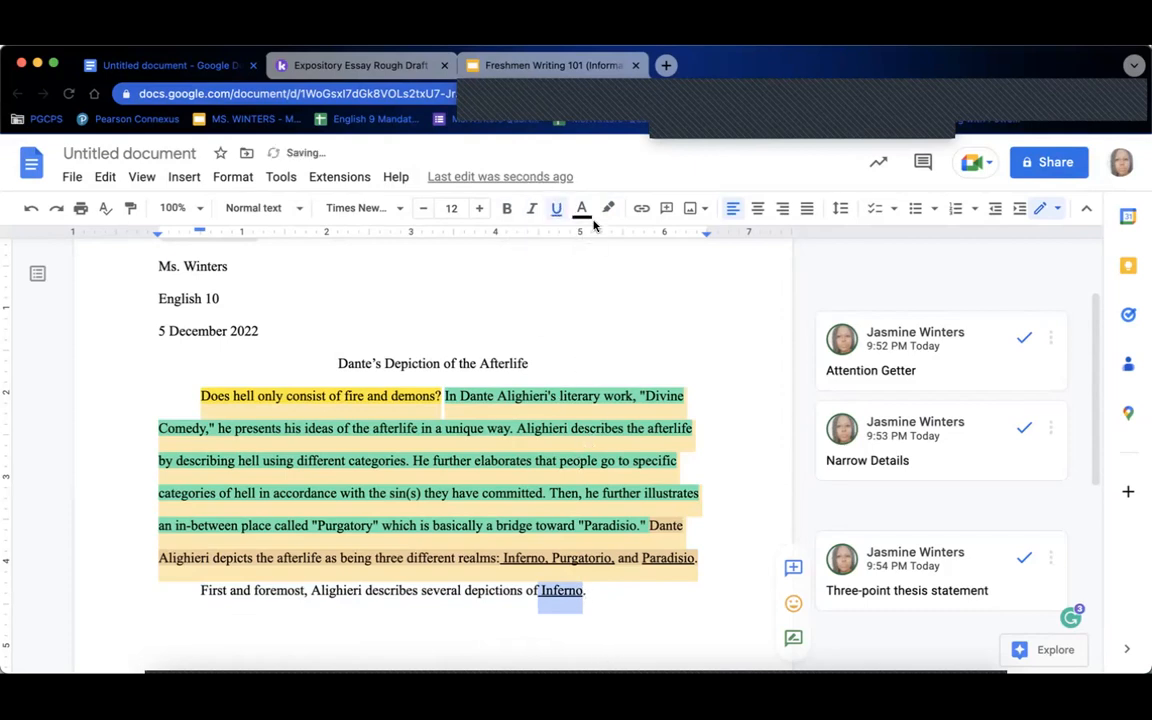
left_click(462, 596)
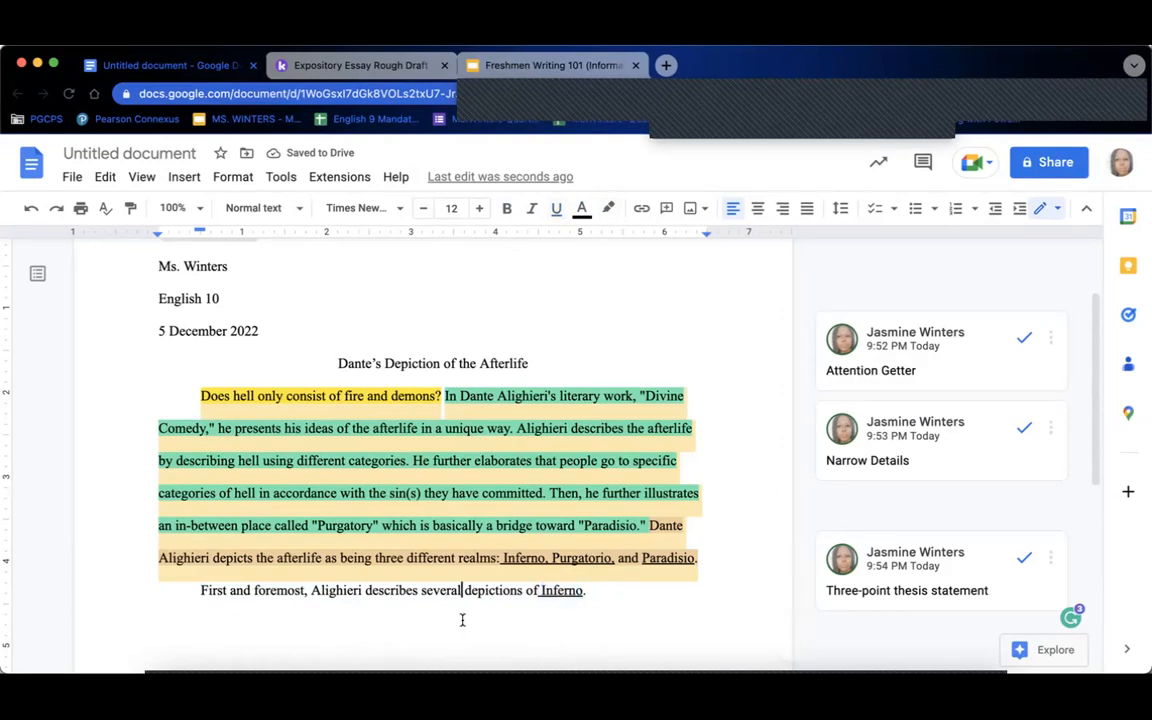
left_click(488, 67)
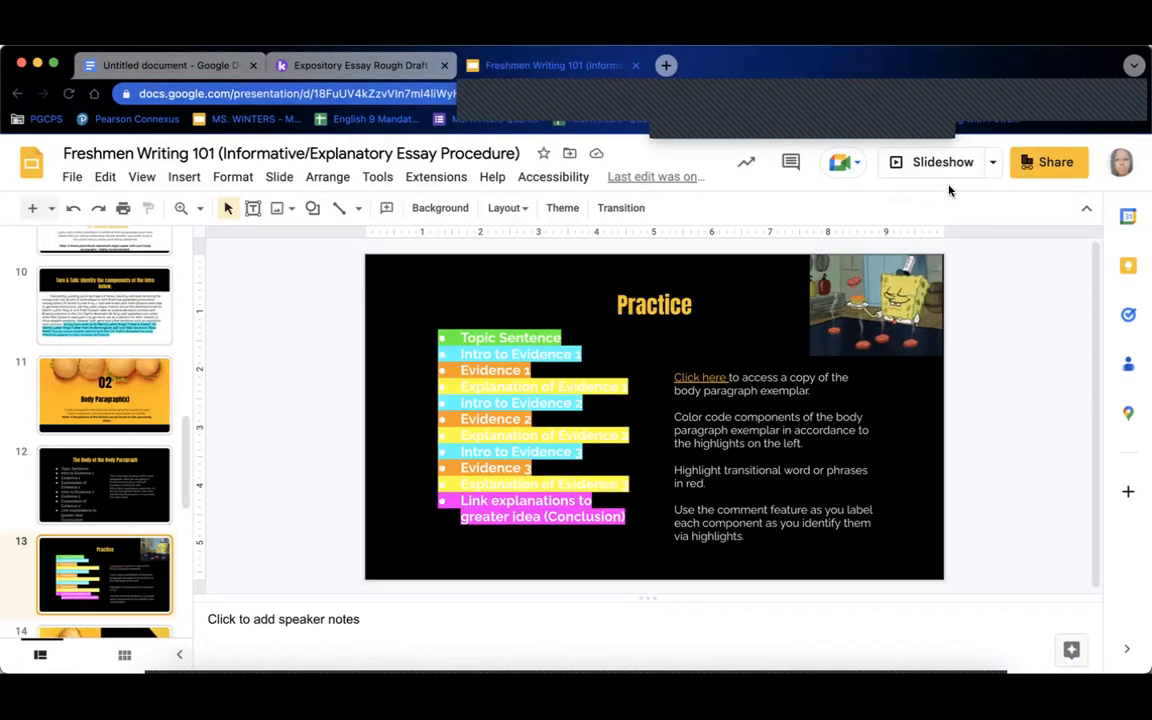
- Present the Practice slide's colour-coding guide full screen, then go back to the essay
left_click(937, 155)
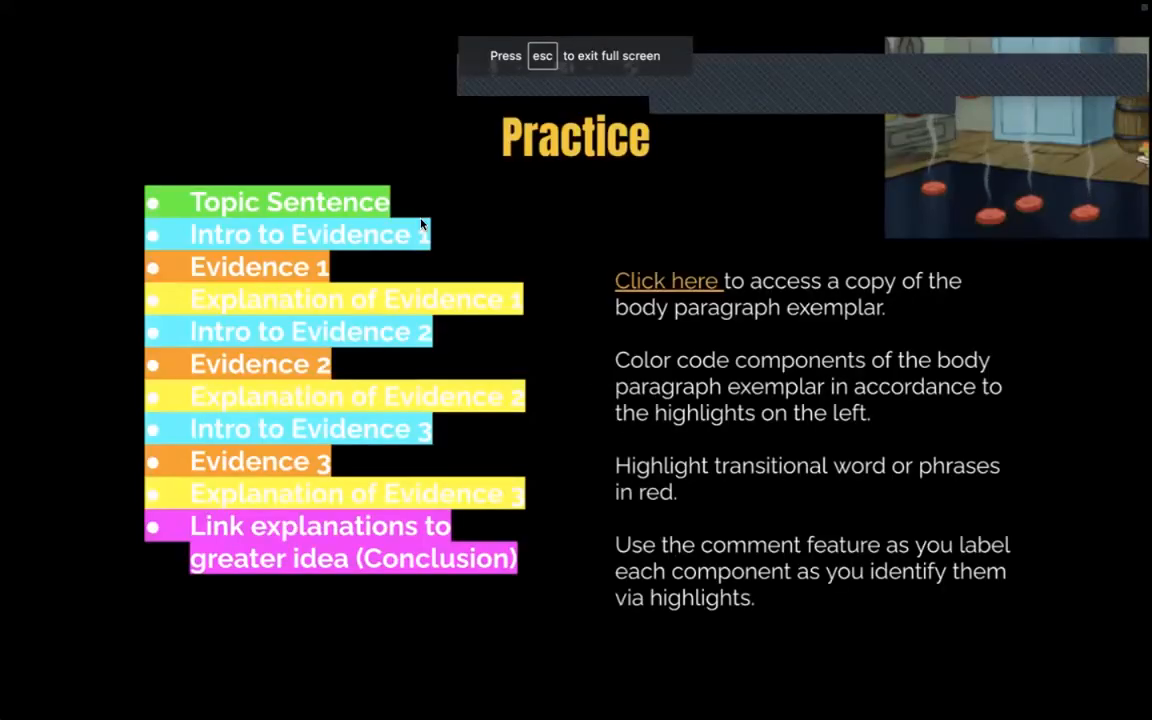
mouse_move(131, 6)
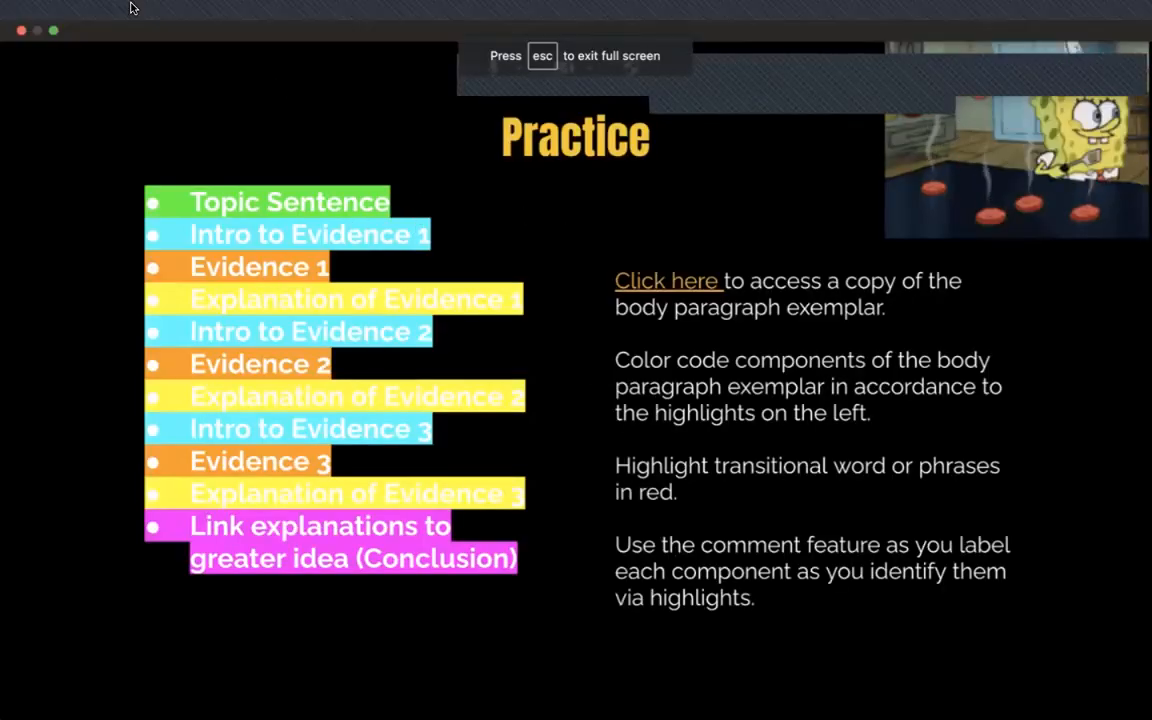
left_click(53, 30)
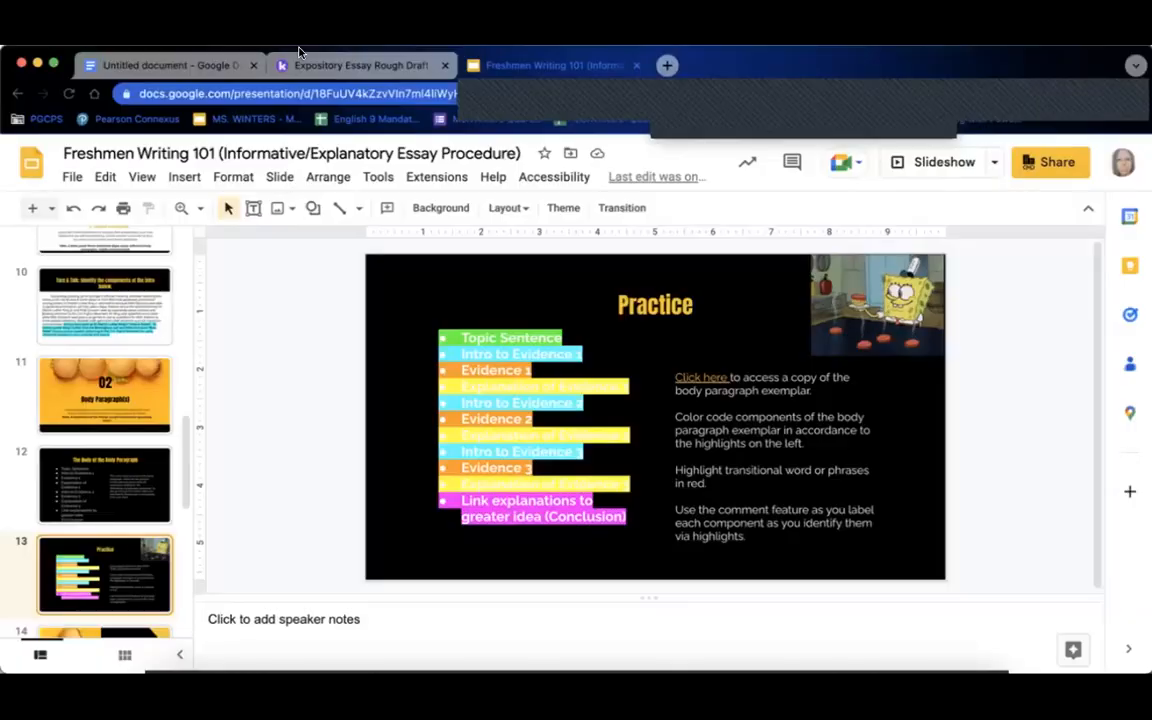
left_click(339, 68)
left_click(204, 68)
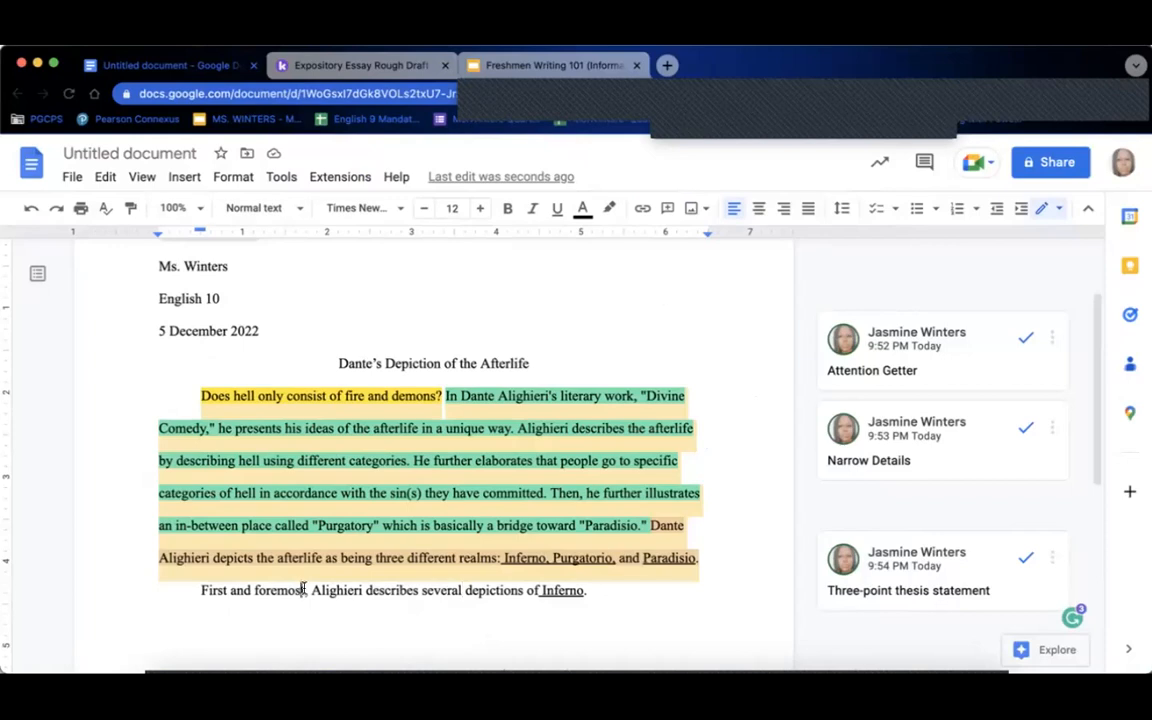
- Underline 'First and foremost' and highlight the whole 'First and foremost… Inferno' sentence green
left_click_drag(304, 590, 195, 590)
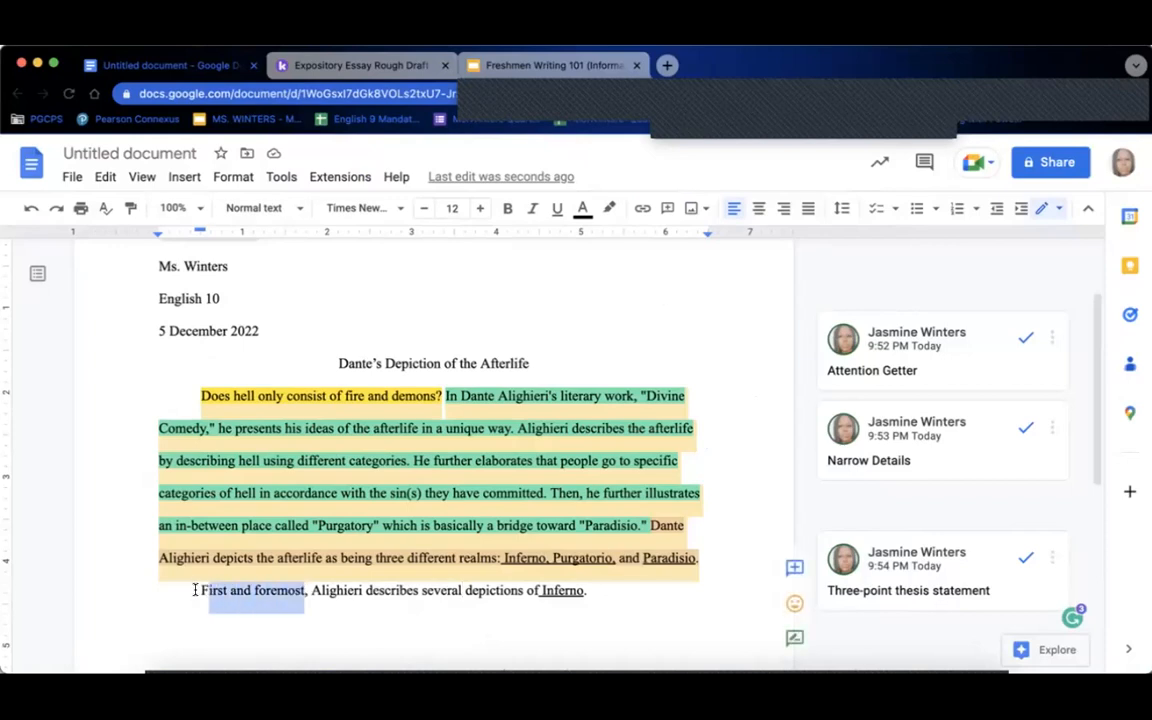
left_click(556, 208)
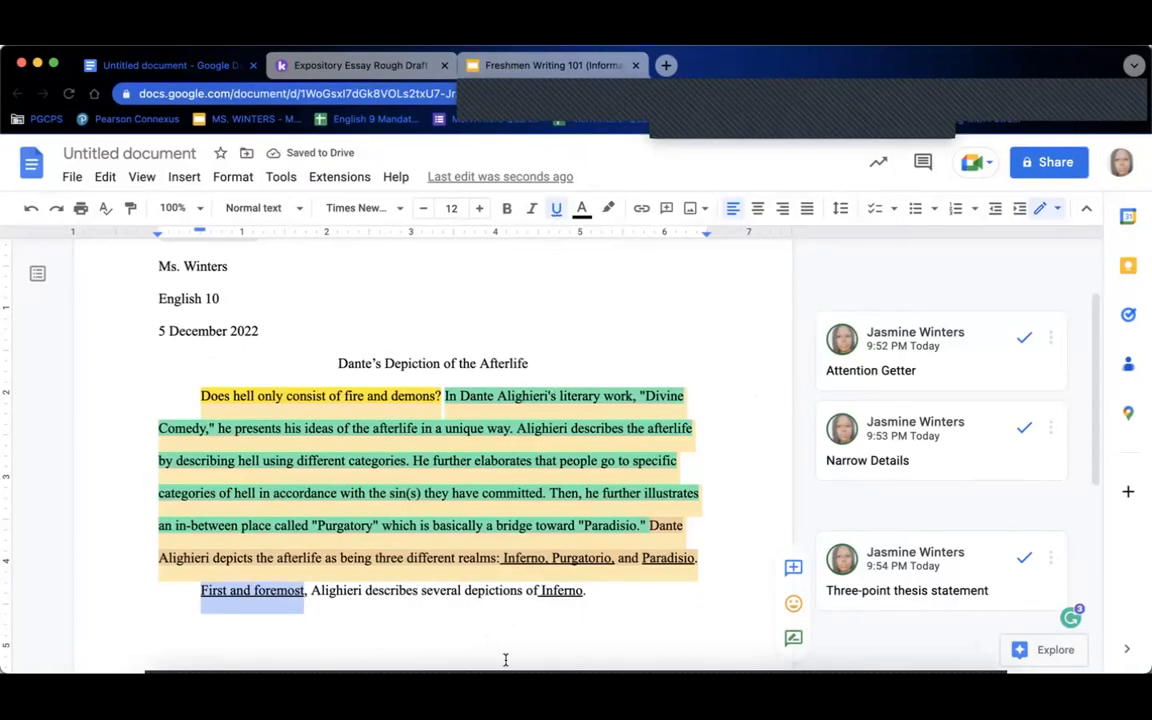
left_click_drag(594, 592, 143, 604)
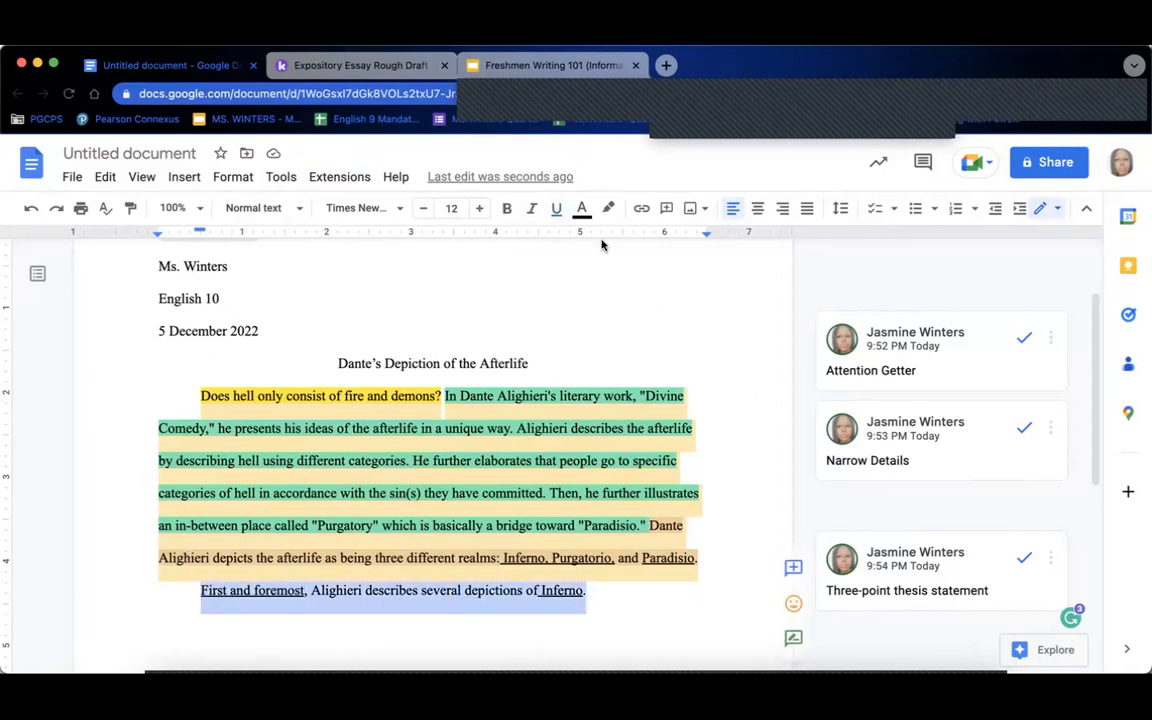
left_click(608, 208)
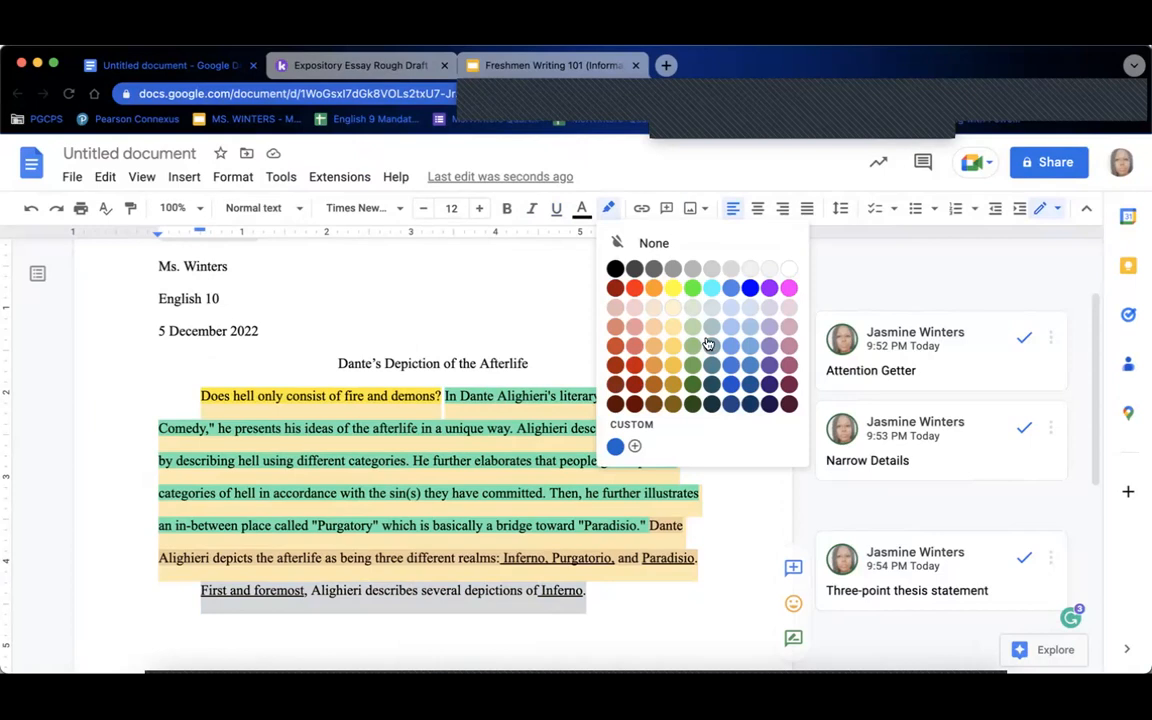
left_click(692, 289)
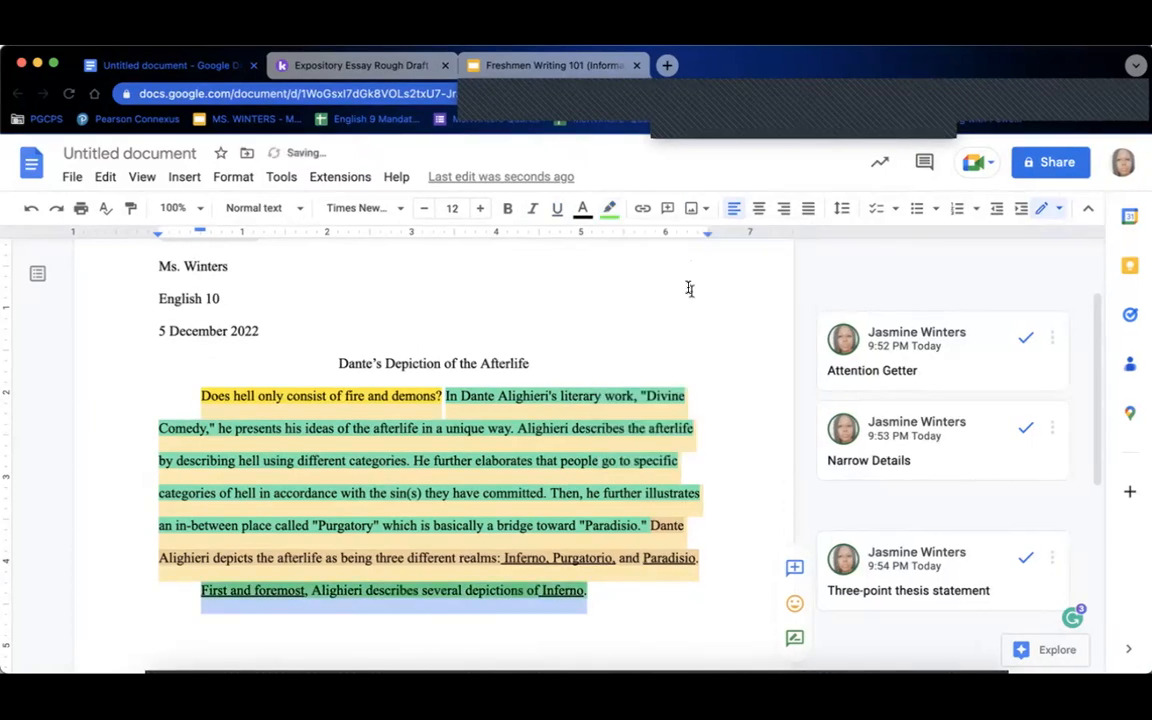
left_click(521, 628)
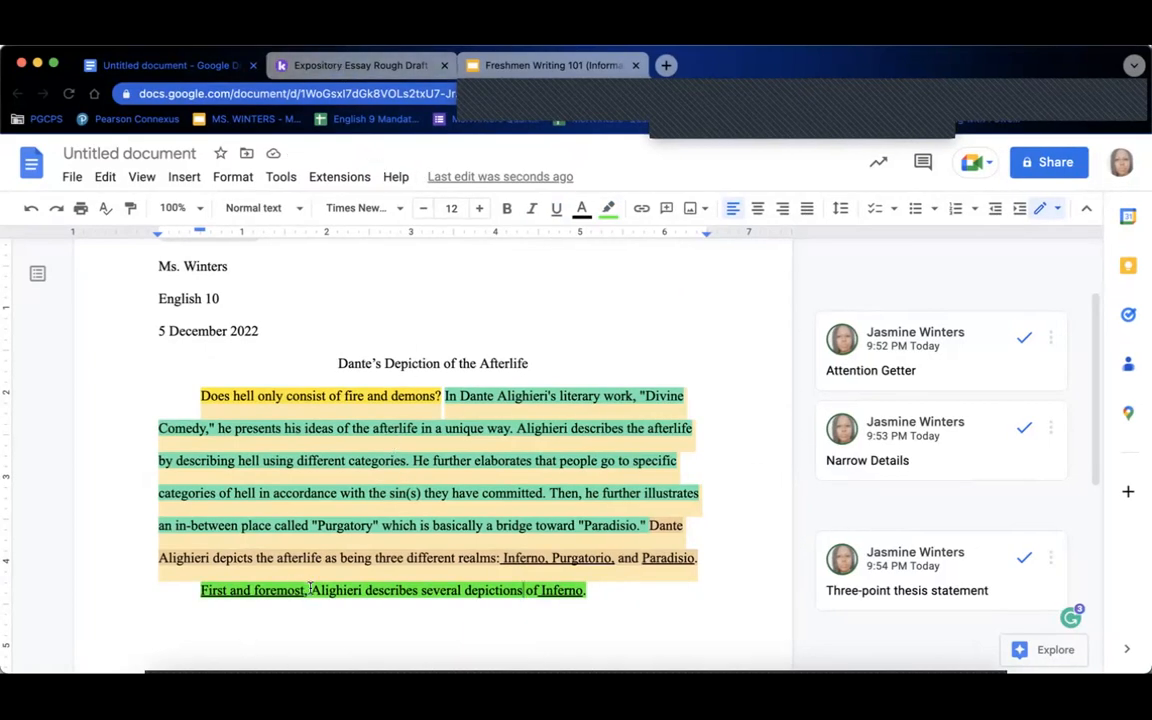
left_click_drag(291, 590, 200, 588)
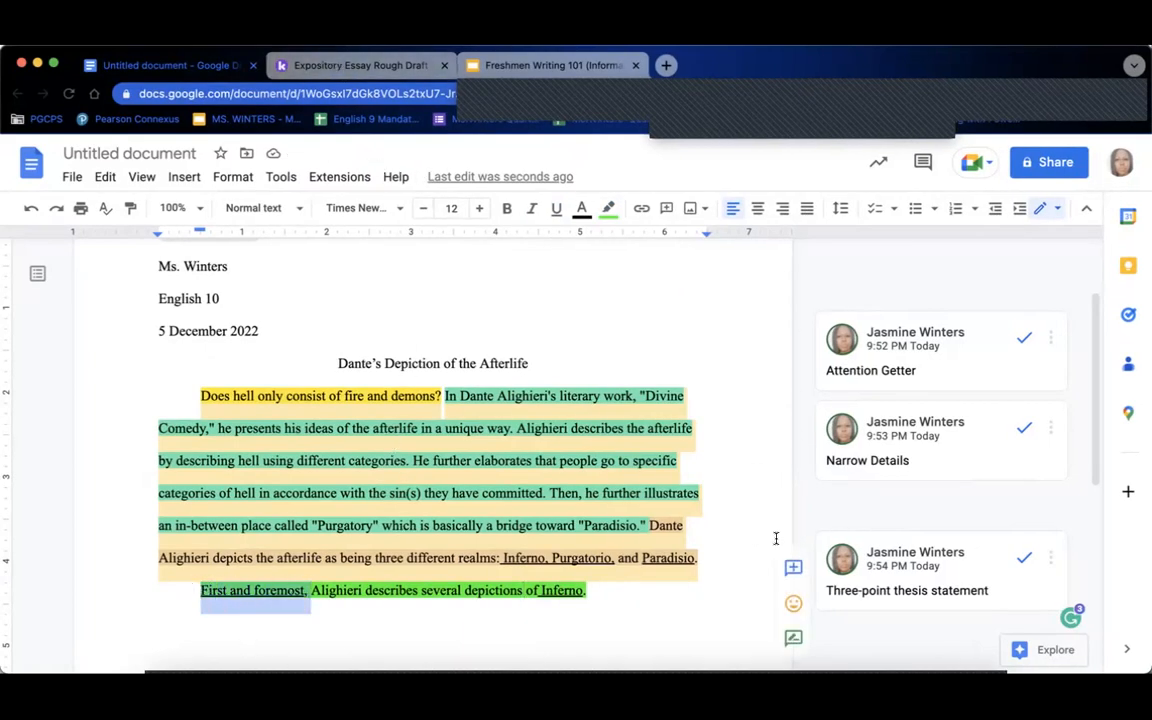
- Attach a 'Transitional Phrase' comment to 'First and foremost,'
left_click(793, 567)
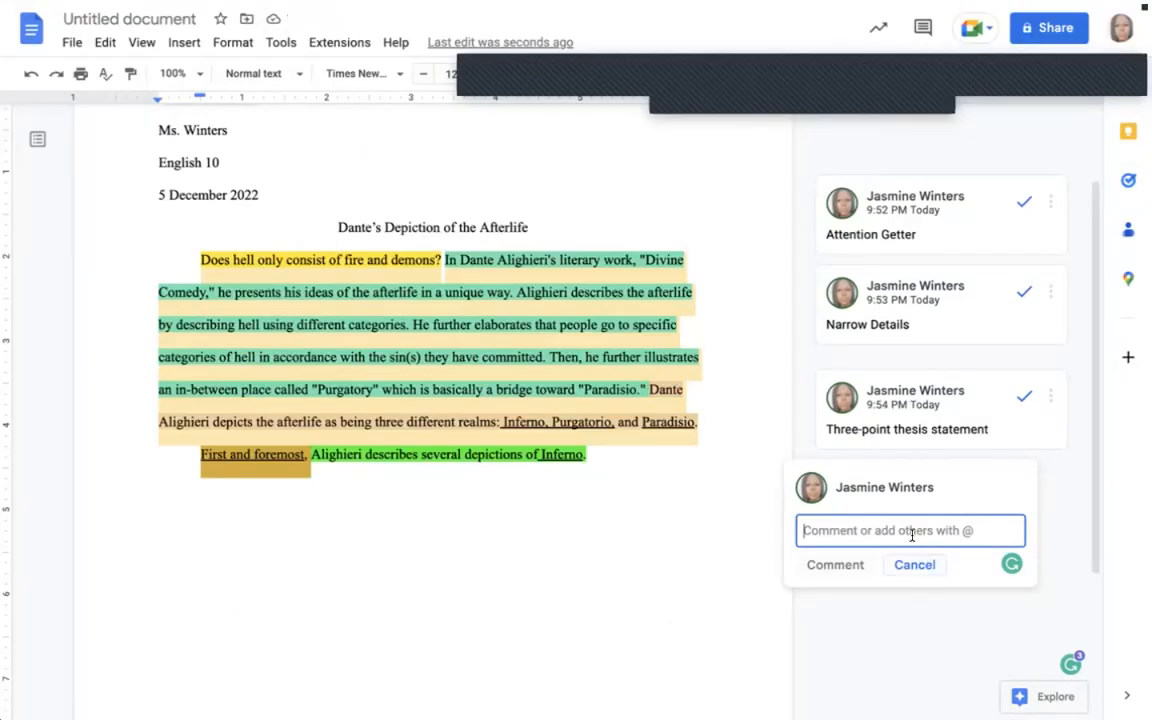
type("Tr")
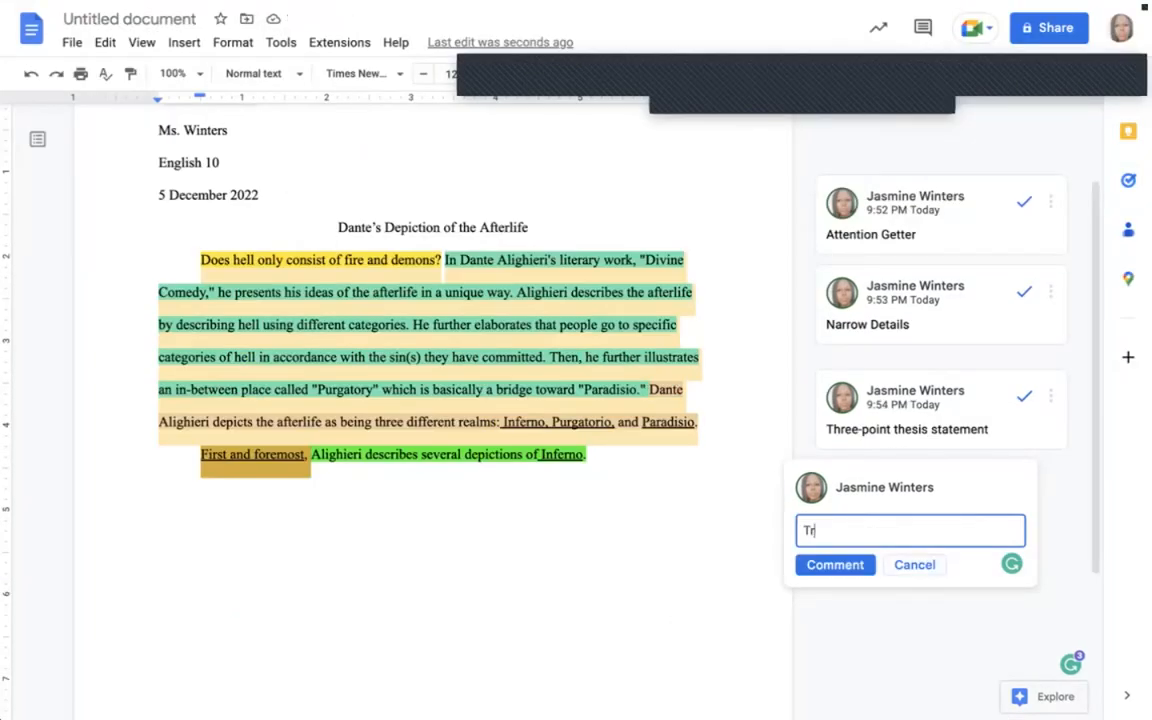
type("ansitional Phe")
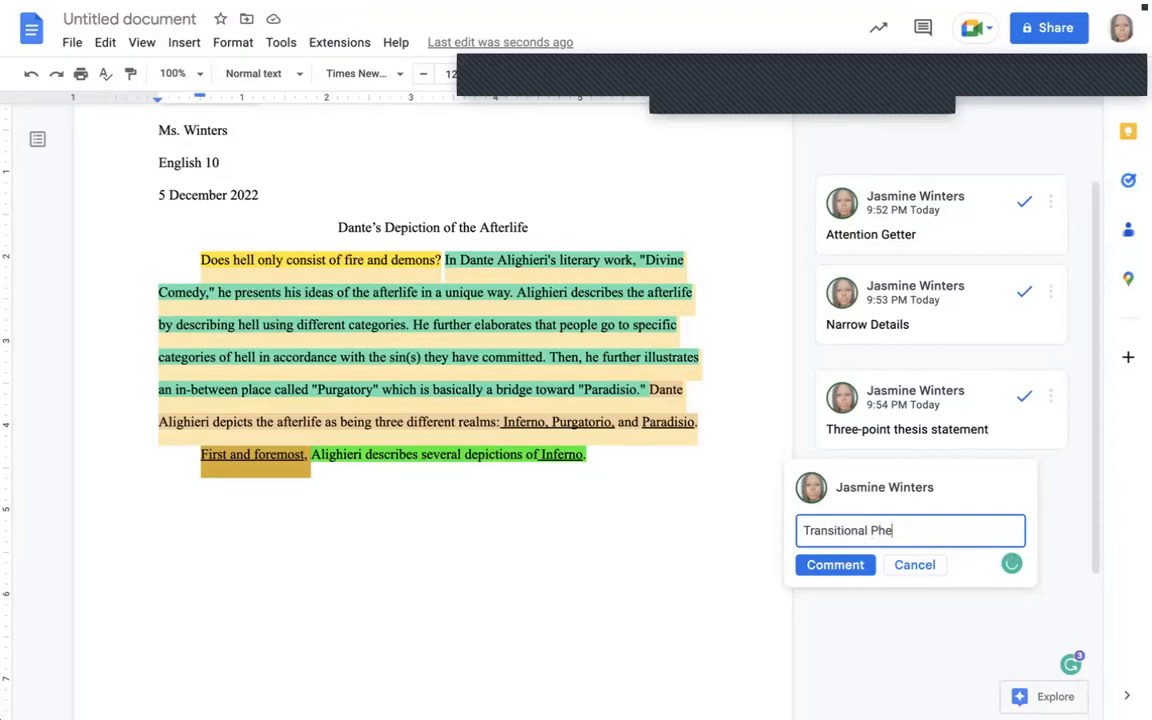
type("aase")
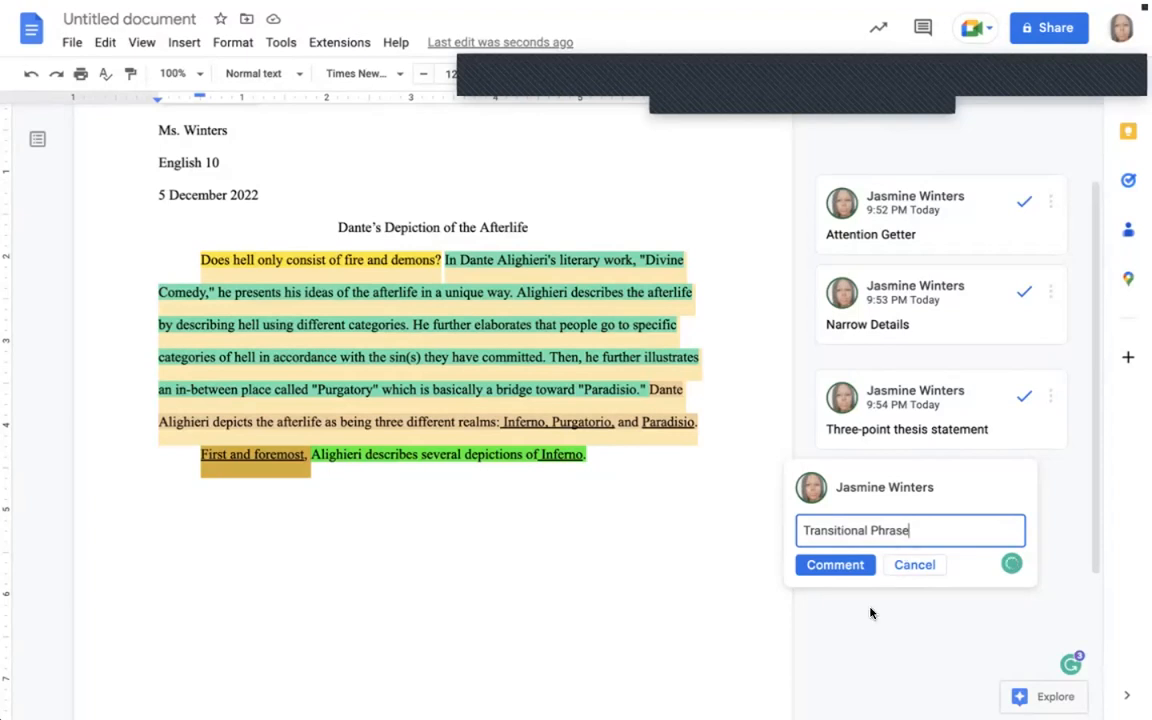
left_click(835, 565)
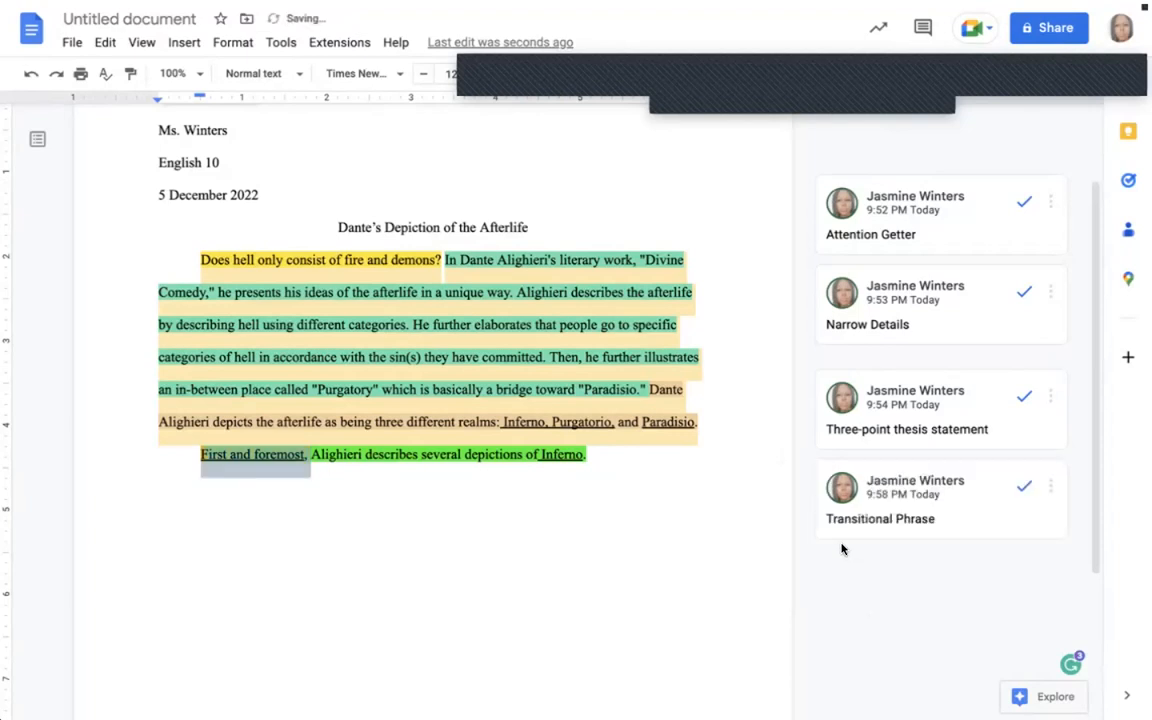
mouse_move(134, 18)
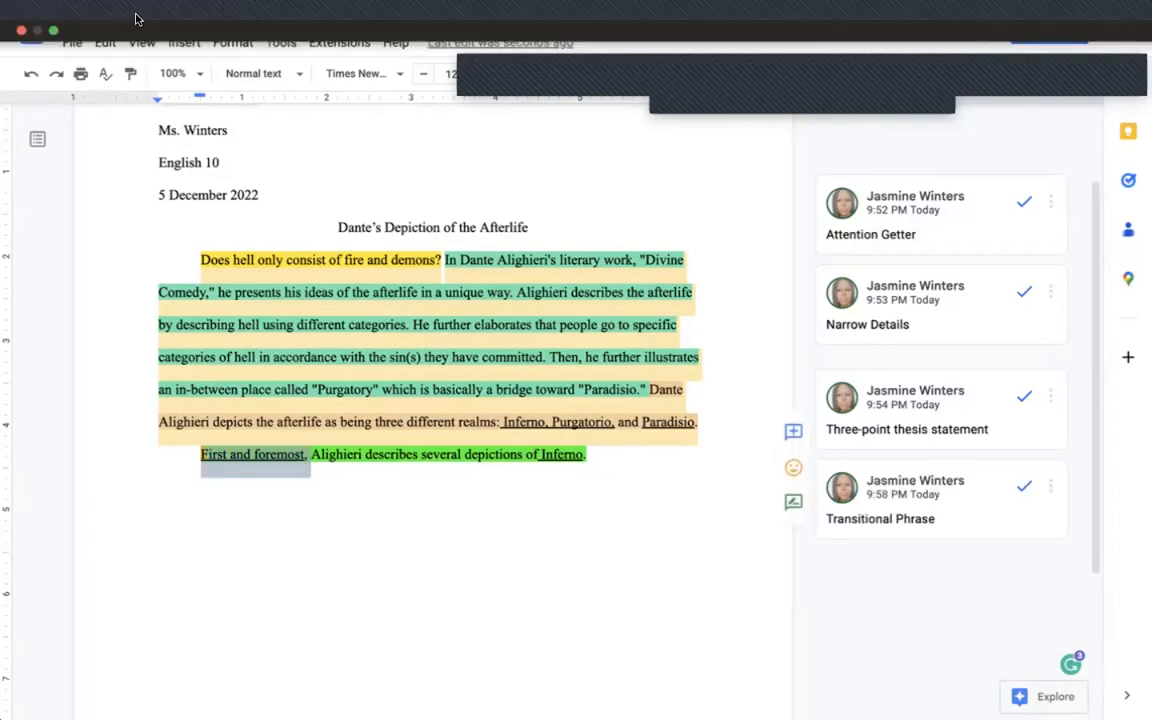
left_click(53, 31)
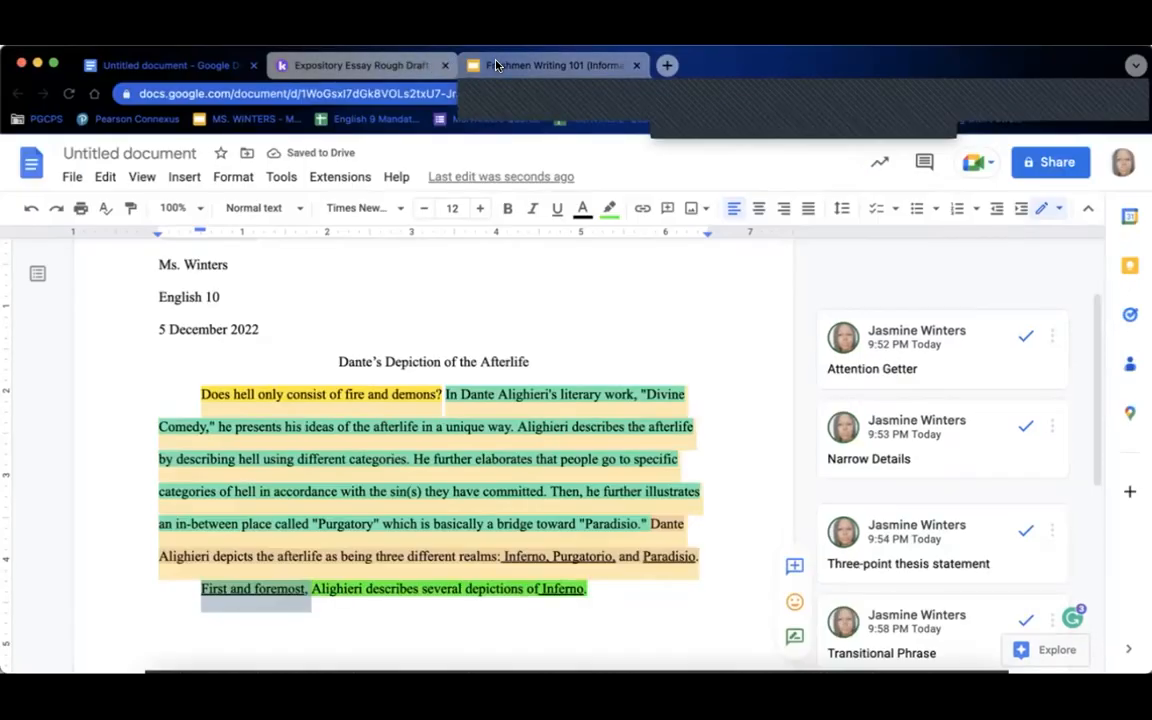
- Present the Practice slide full screen again, then exit back to the Slides editor
left_click(550, 65)
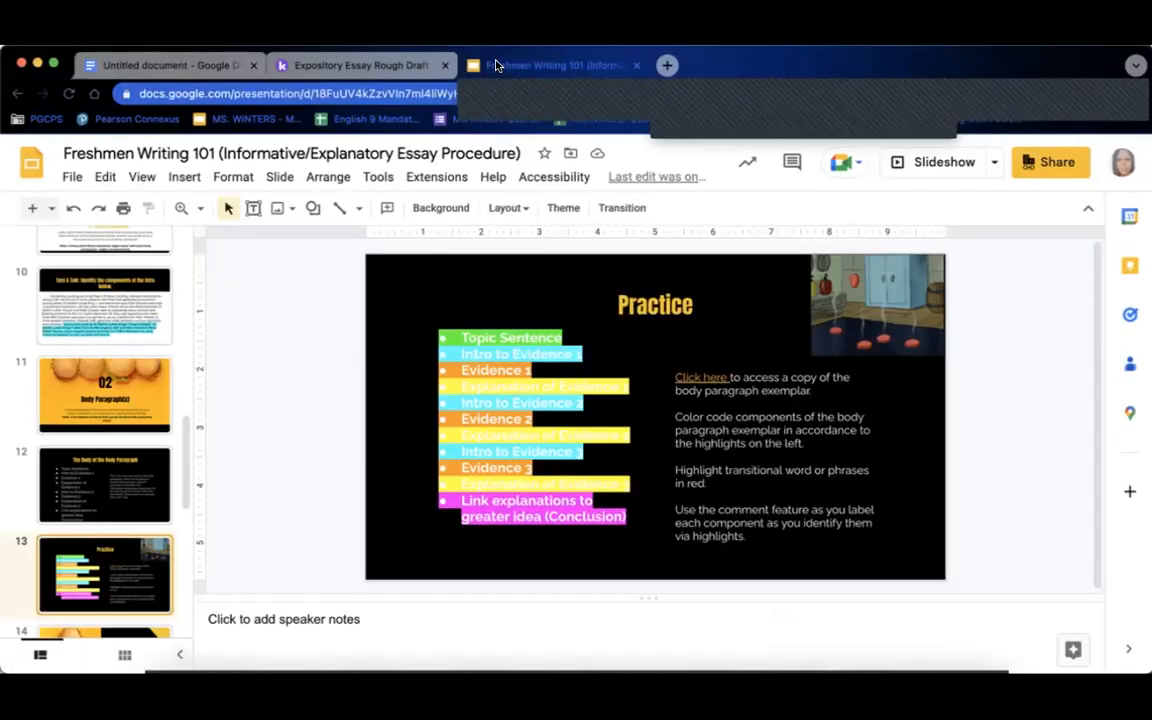
left_click(922, 161)
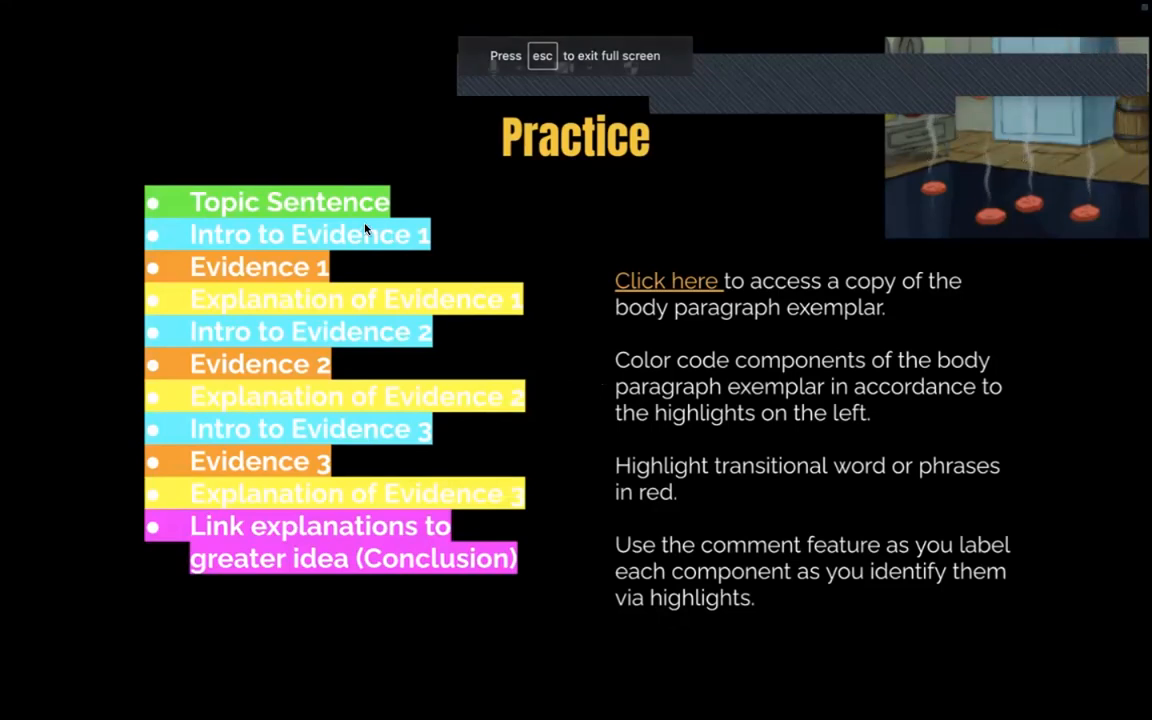
mouse_move(159, 4)
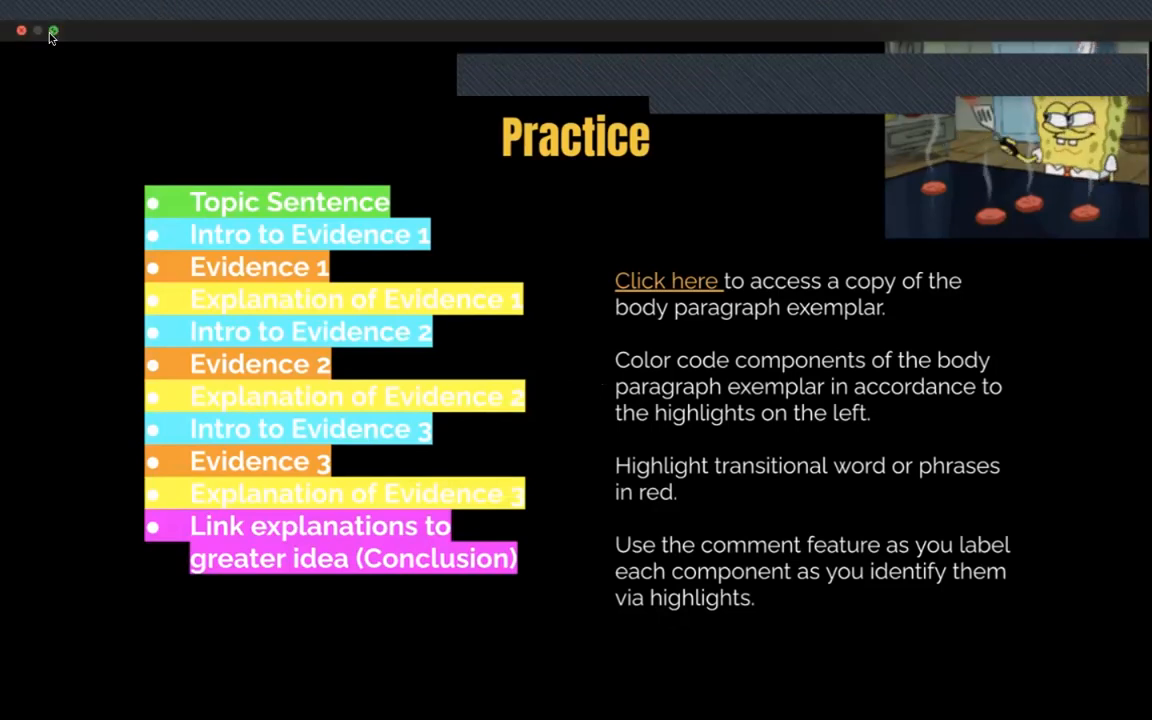
left_click(51, 31)
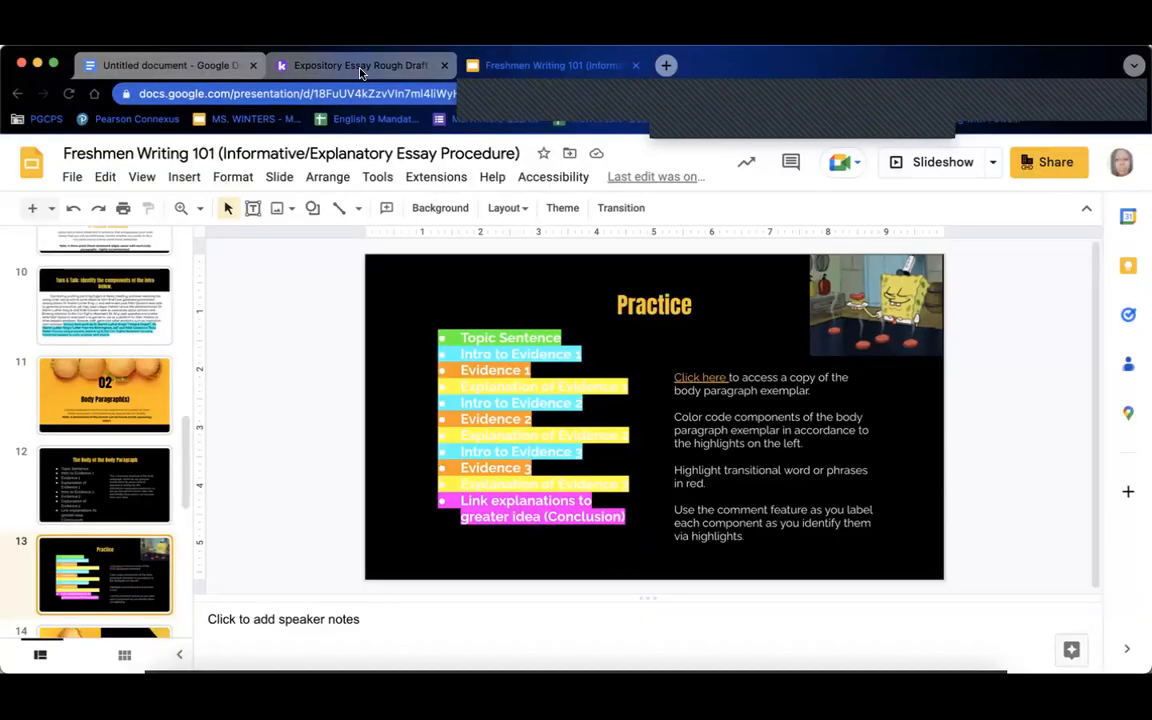
- Select the Reason 1 sentence about innocent sinners in the Kami rough-draft organizer
left_click(372, 66)
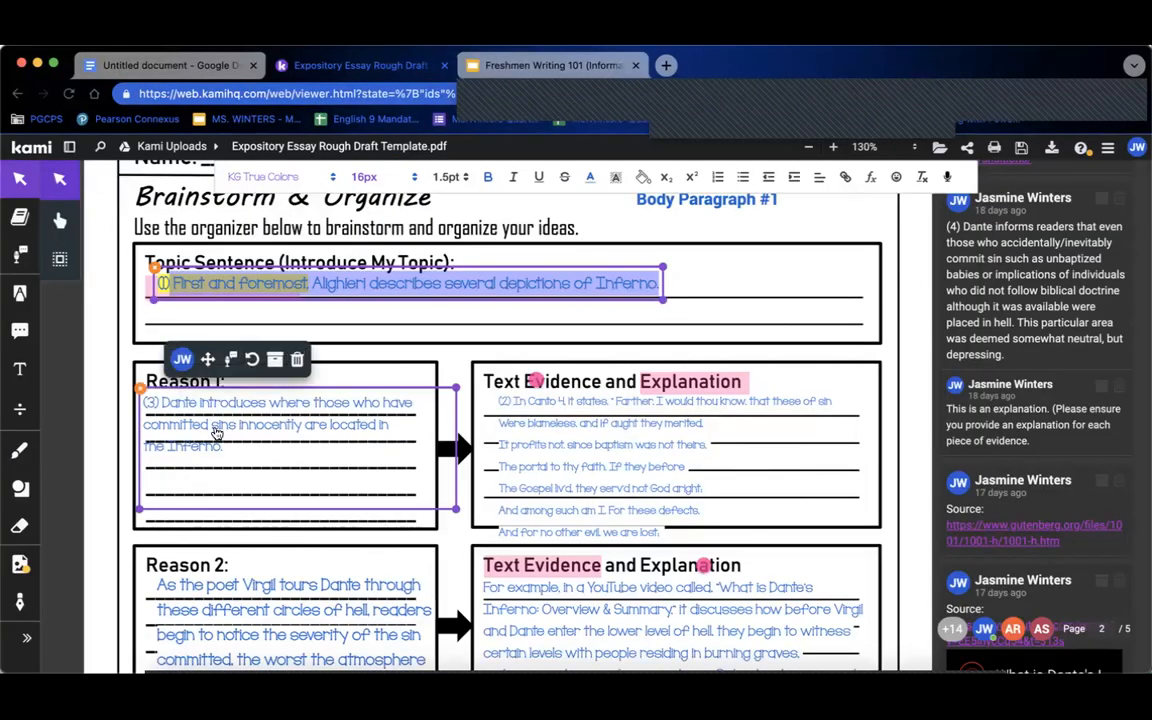
left_click(208, 450)
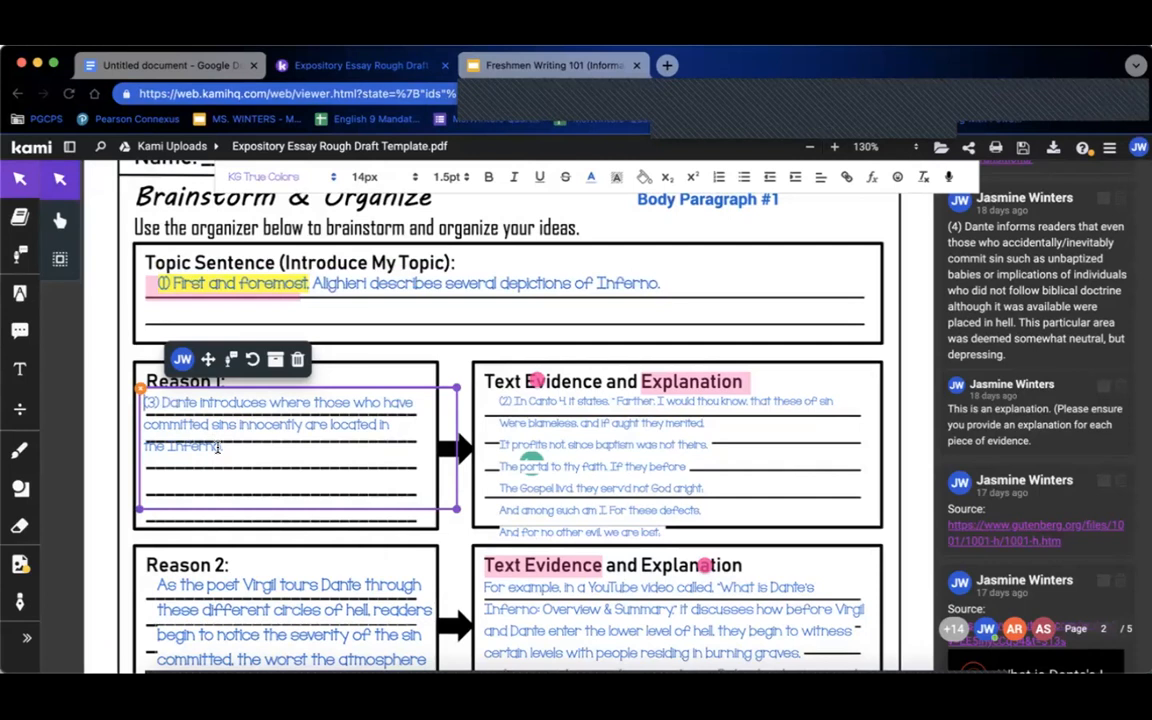
left_click_drag(219, 448, 157, 403)
key("super+c")
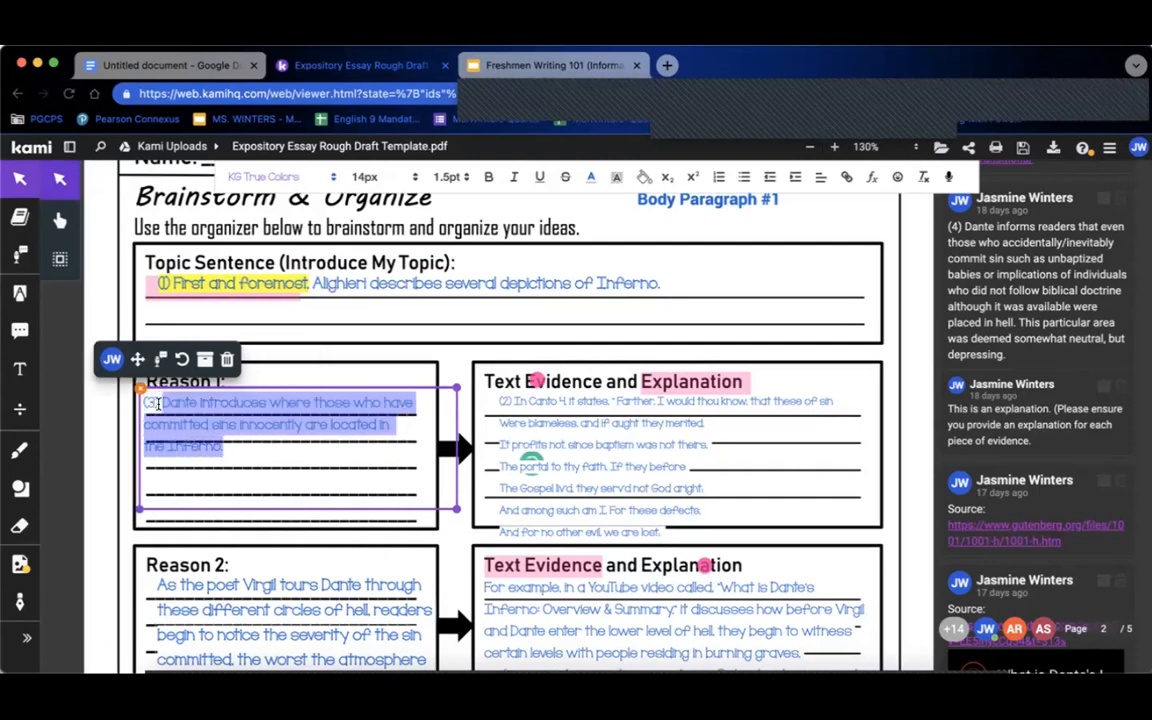
- Paste the Reason 1 sentence after 'Inferno.' and join its broken lines into one
left_click(185, 65)
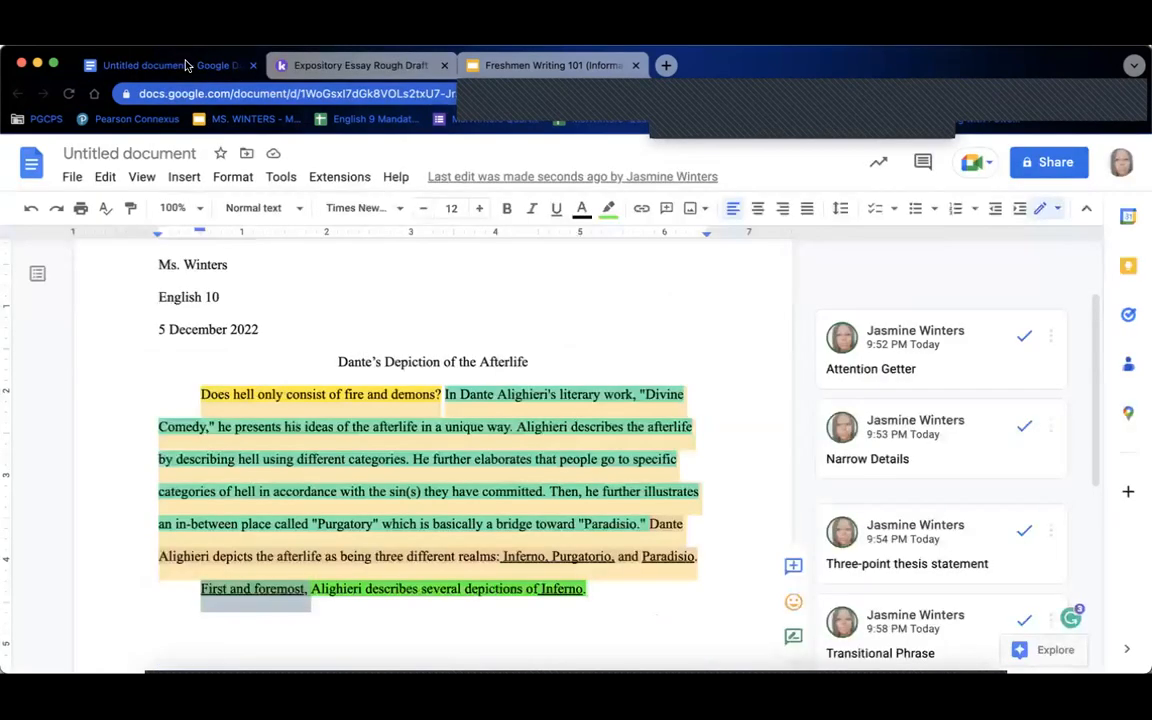
left_click(609, 594)
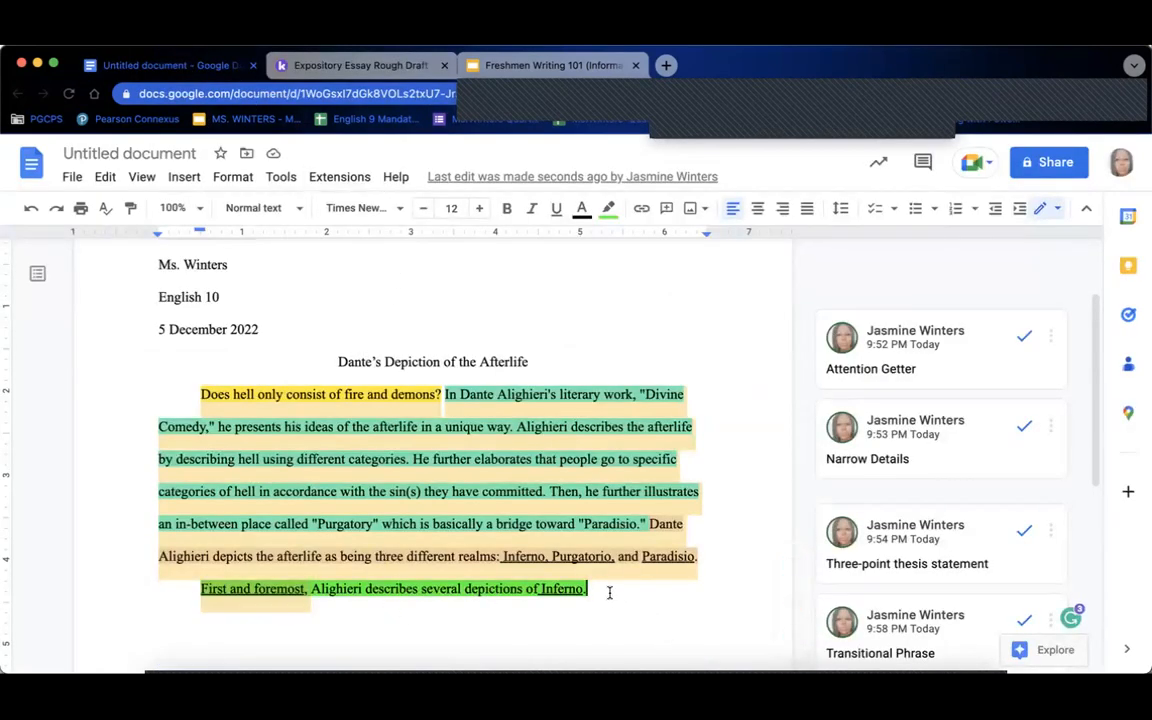
key("super+v")
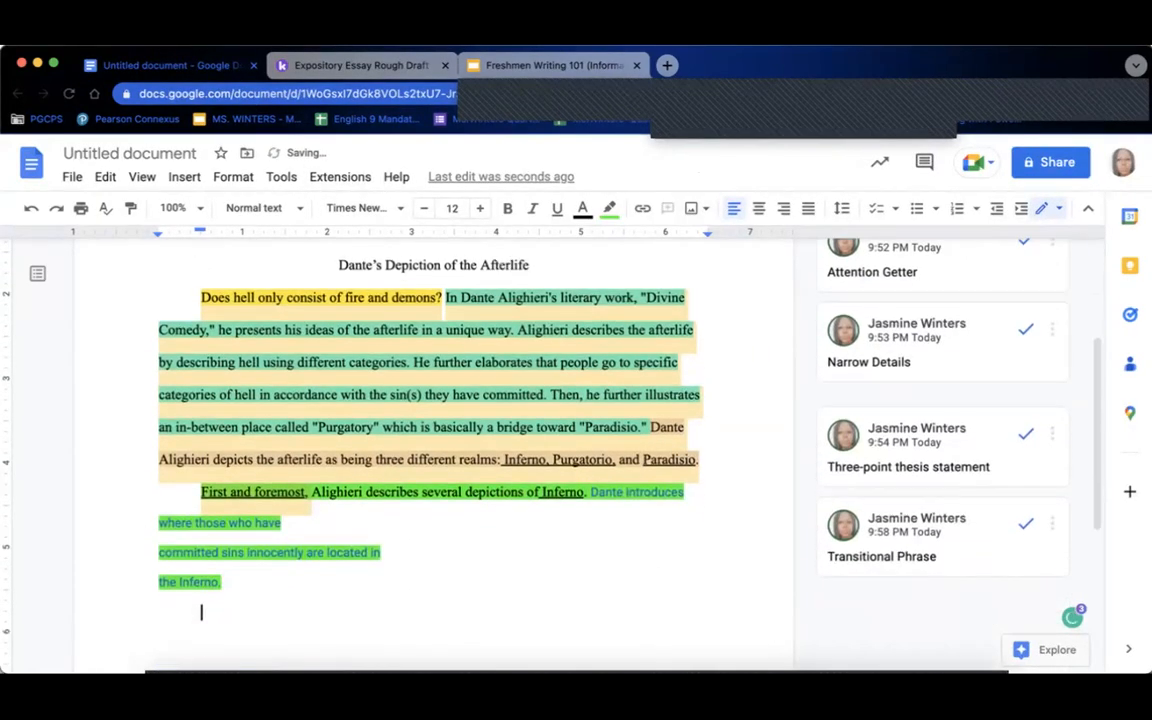
left_click(157, 553)
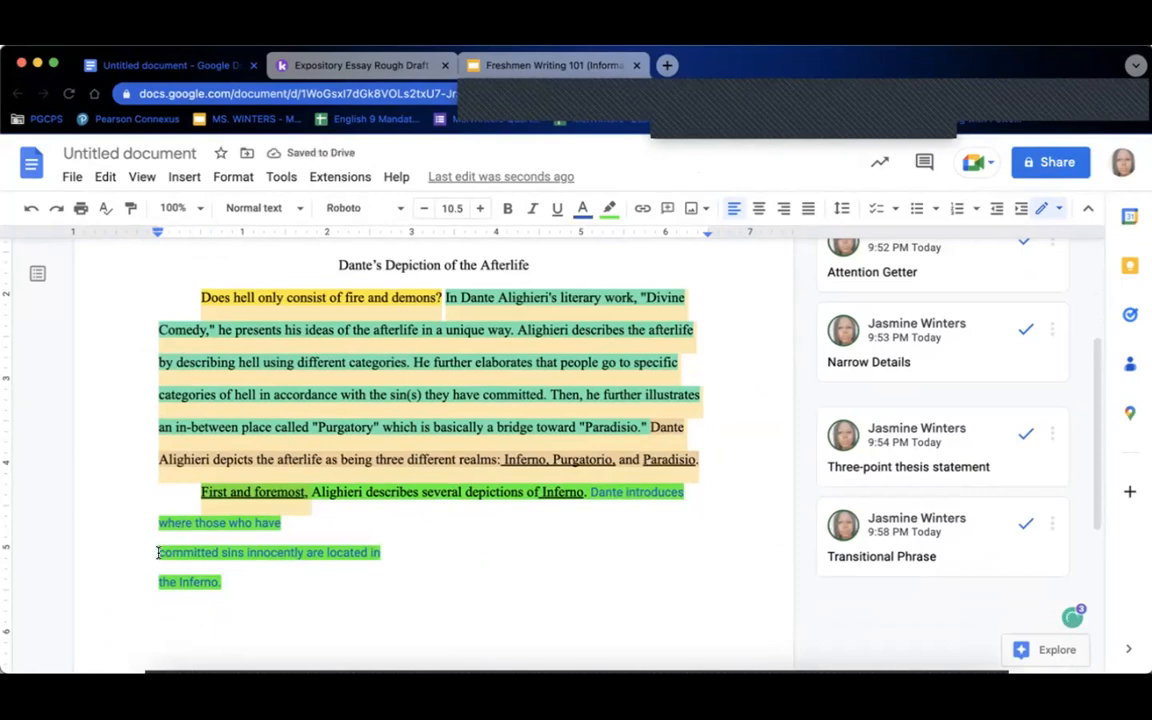
key("BackSpace")
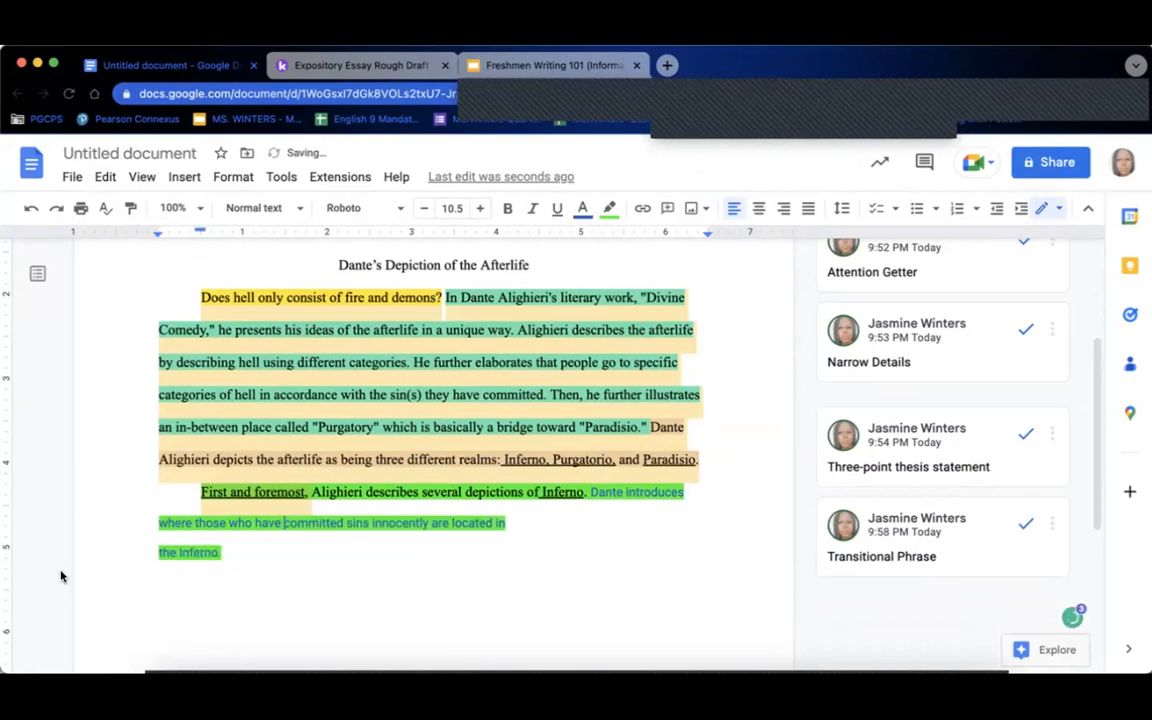
key("BackSpace")
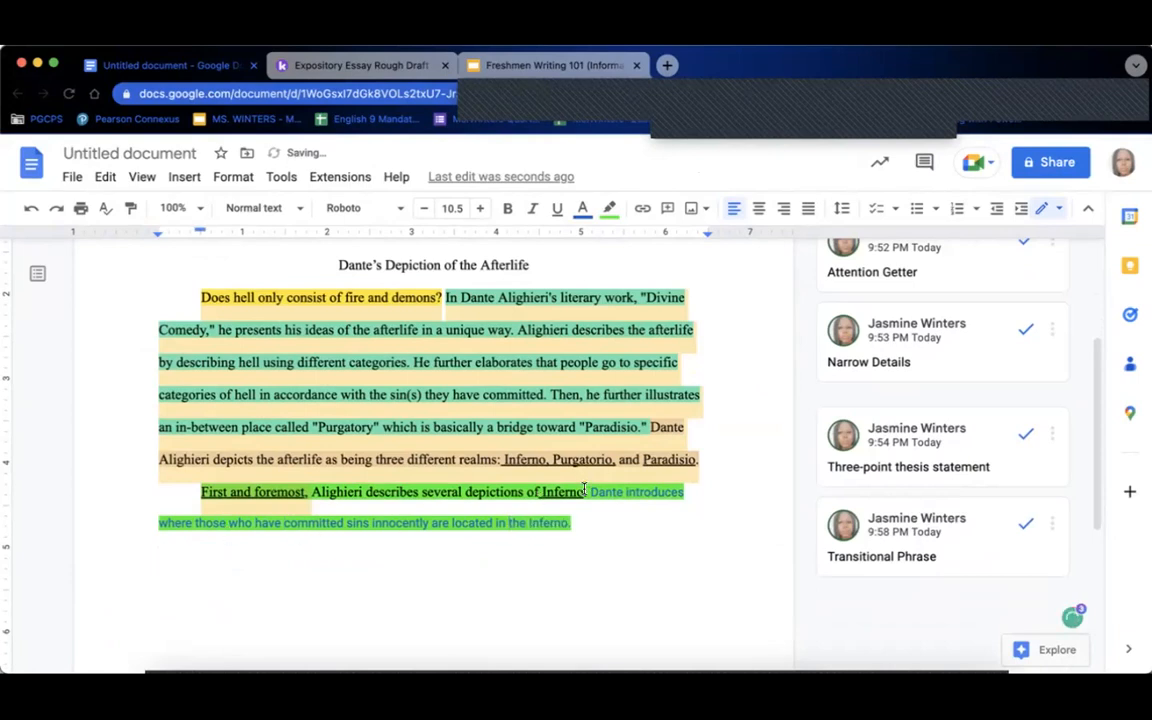
- Format the pasted sentence with no highlight, black text, size 12 and Times New Roman
left_click_drag(588, 491, 697, 512)
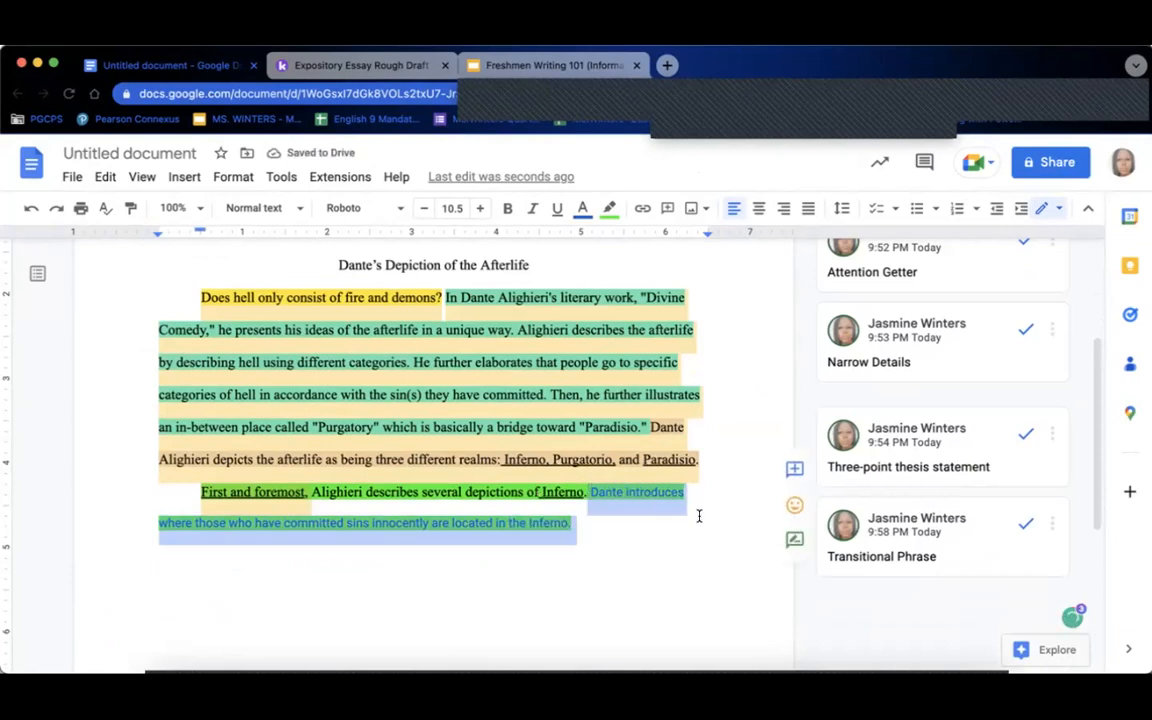
left_click(609, 208)
left_click(628, 241)
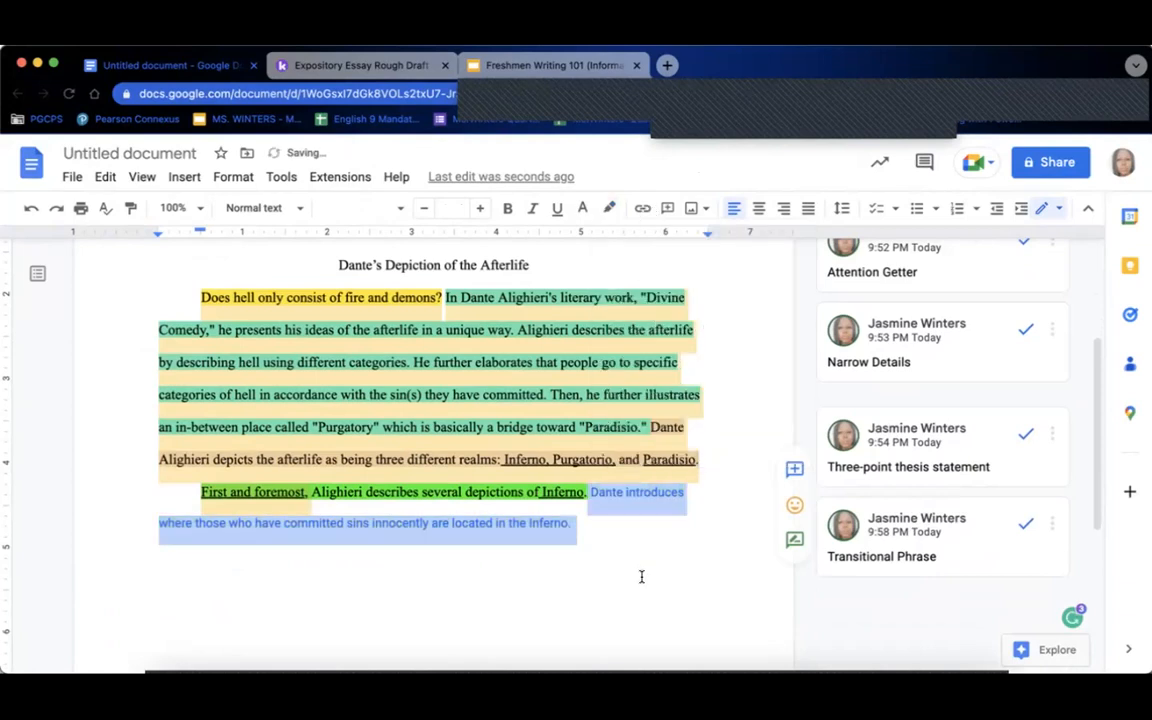
left_click(636, 573)
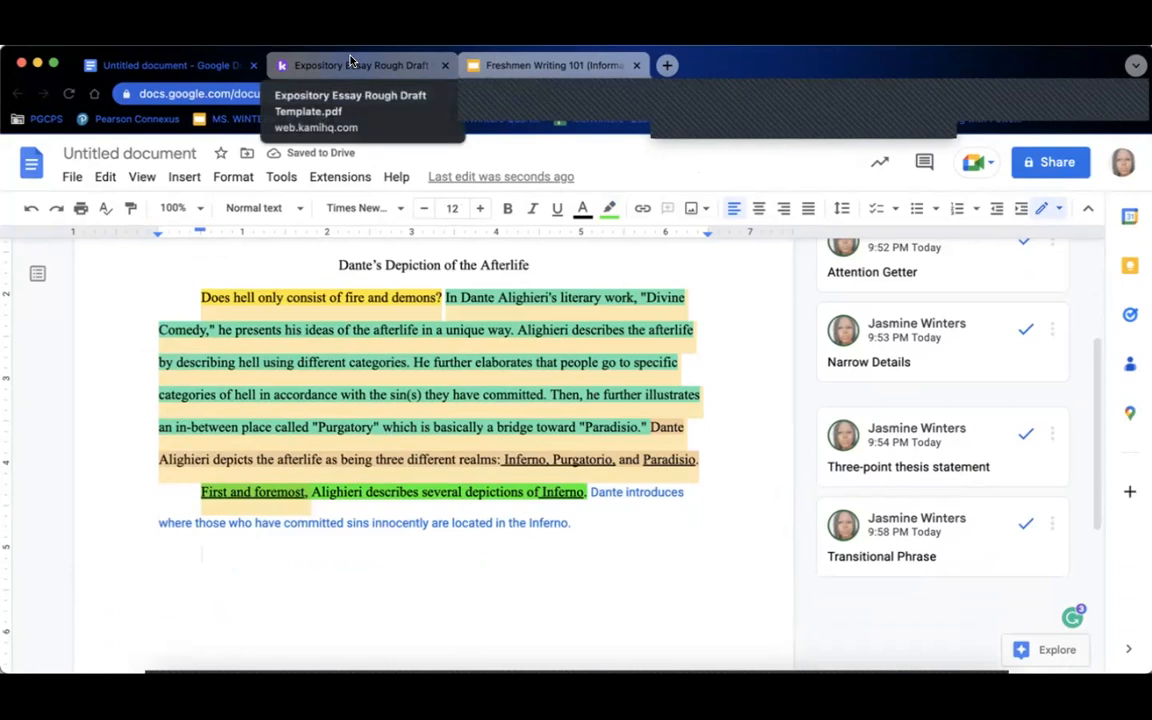
left_click_drag(589, 492, 700, 519)
left_click(582, 210)
left_click(590, 238)
left_click(454, 208)
type("9")
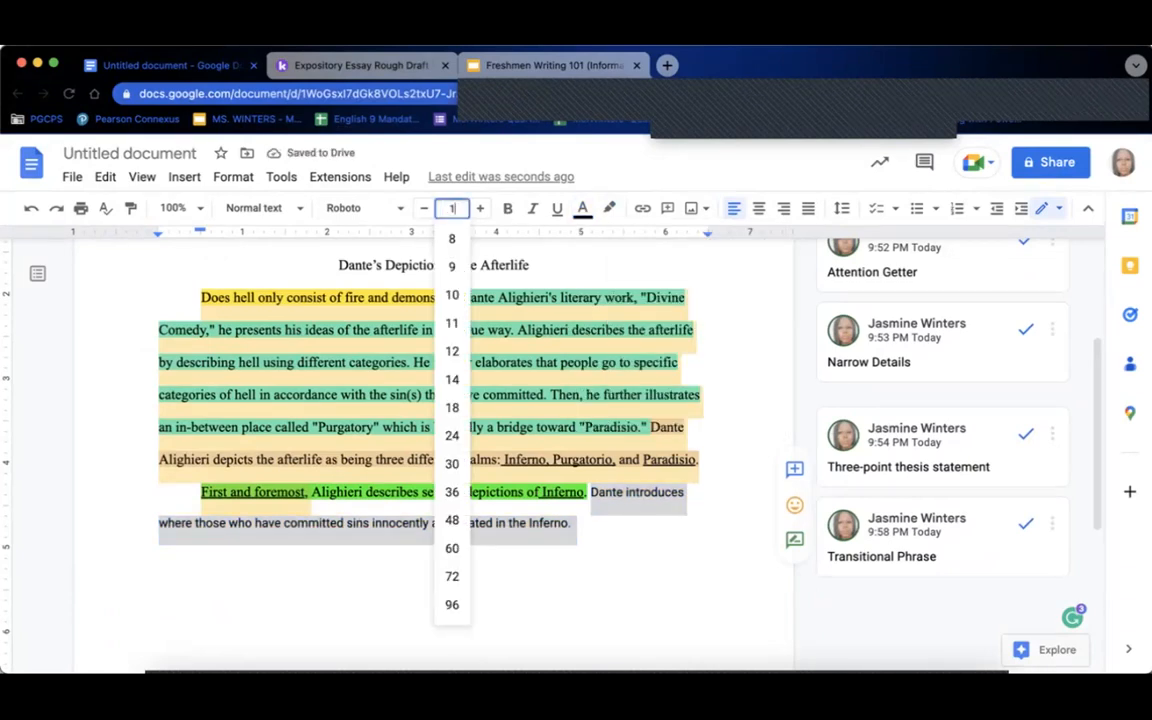
type("2")
key("Return")
left_click(390, 209)
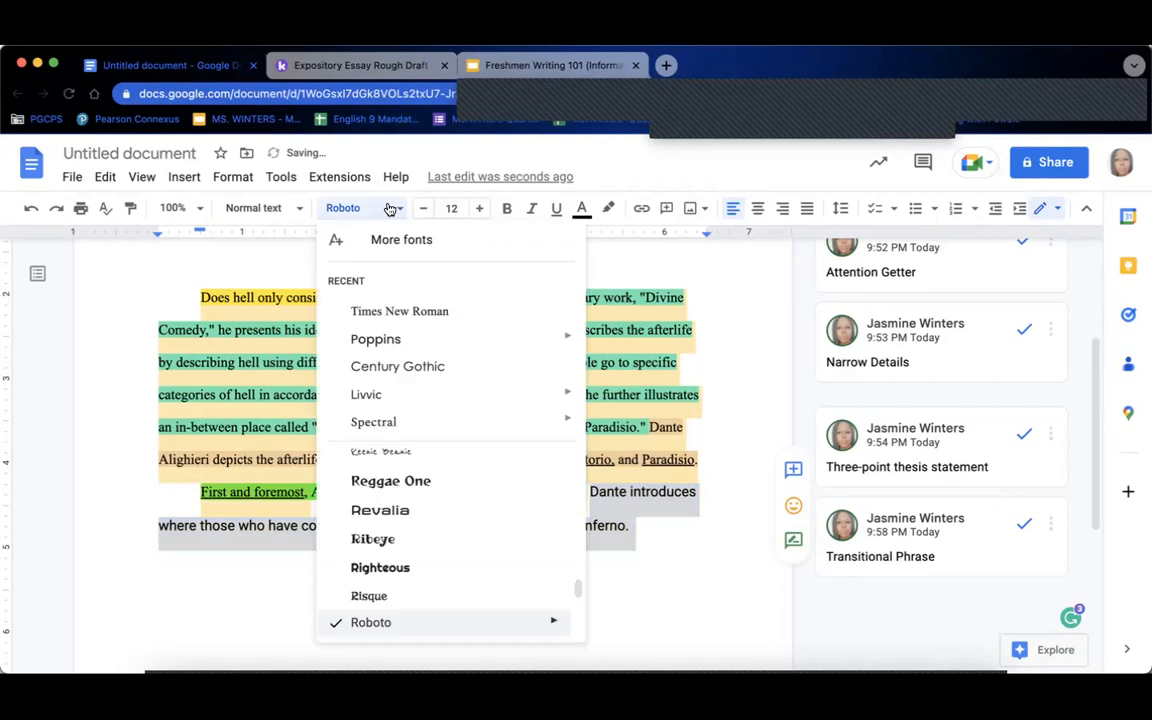
left_click(396, 311)
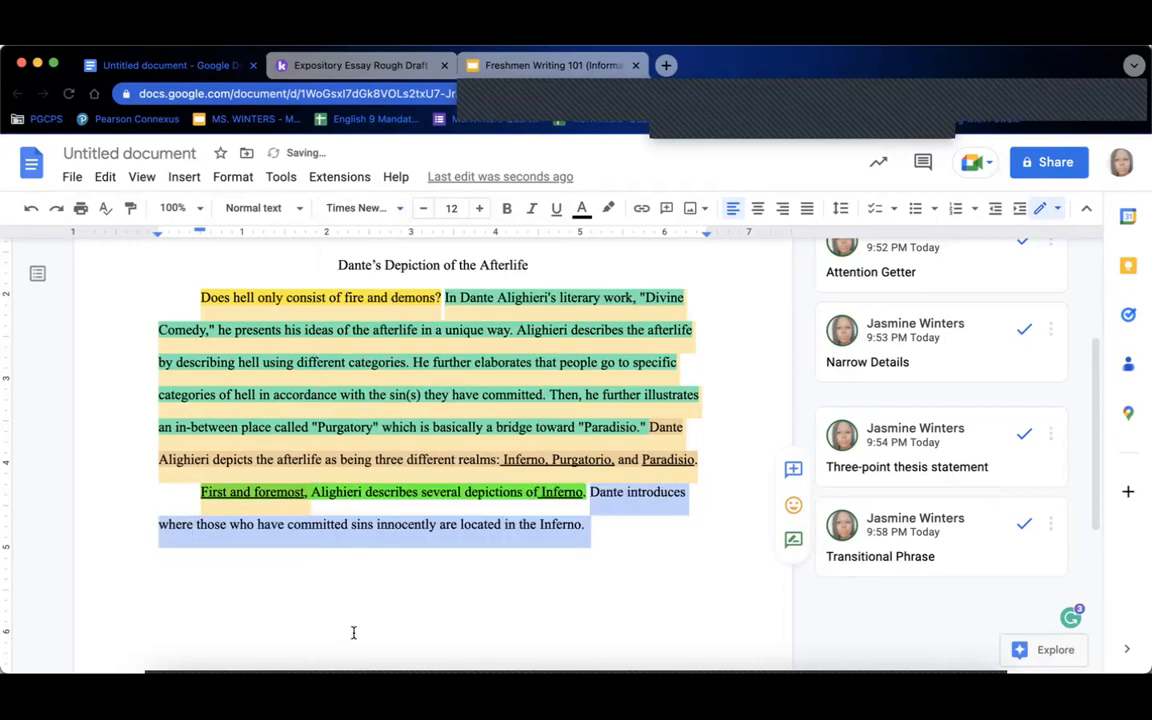
left_click(358, 594)
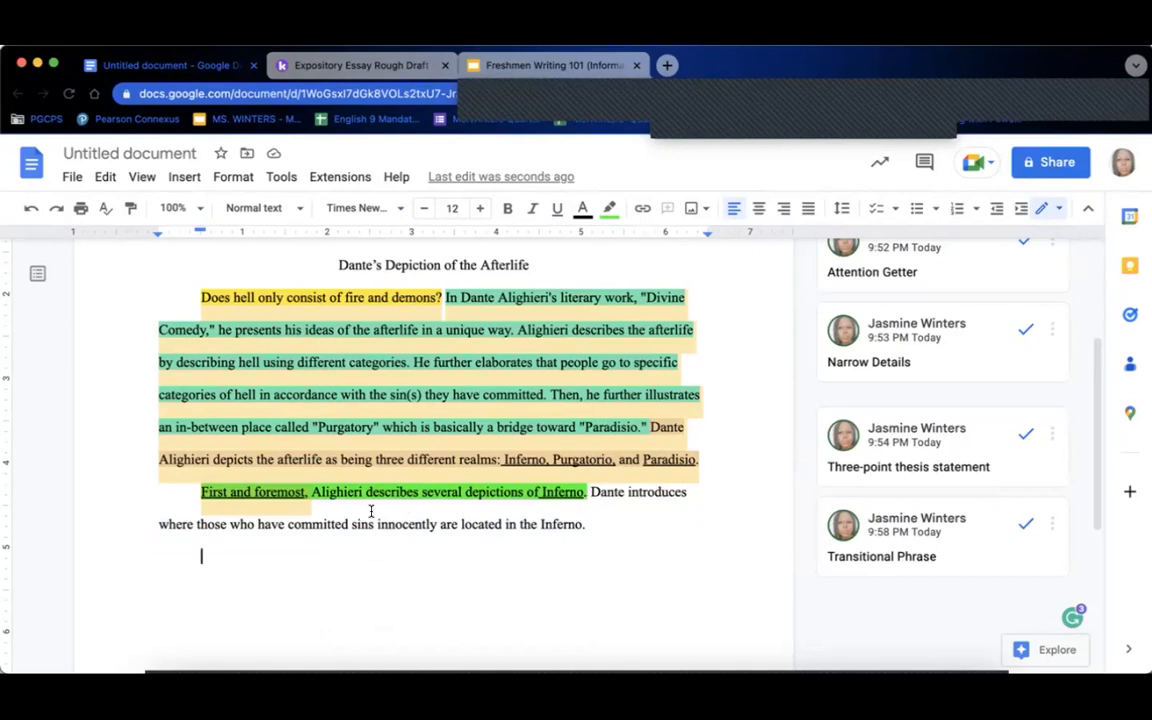
- Highlight the 'Dante introduces… Inferno.' sentence in cyan
left_click(591, 491)
left_click_drag(589, 491, 609, 524)
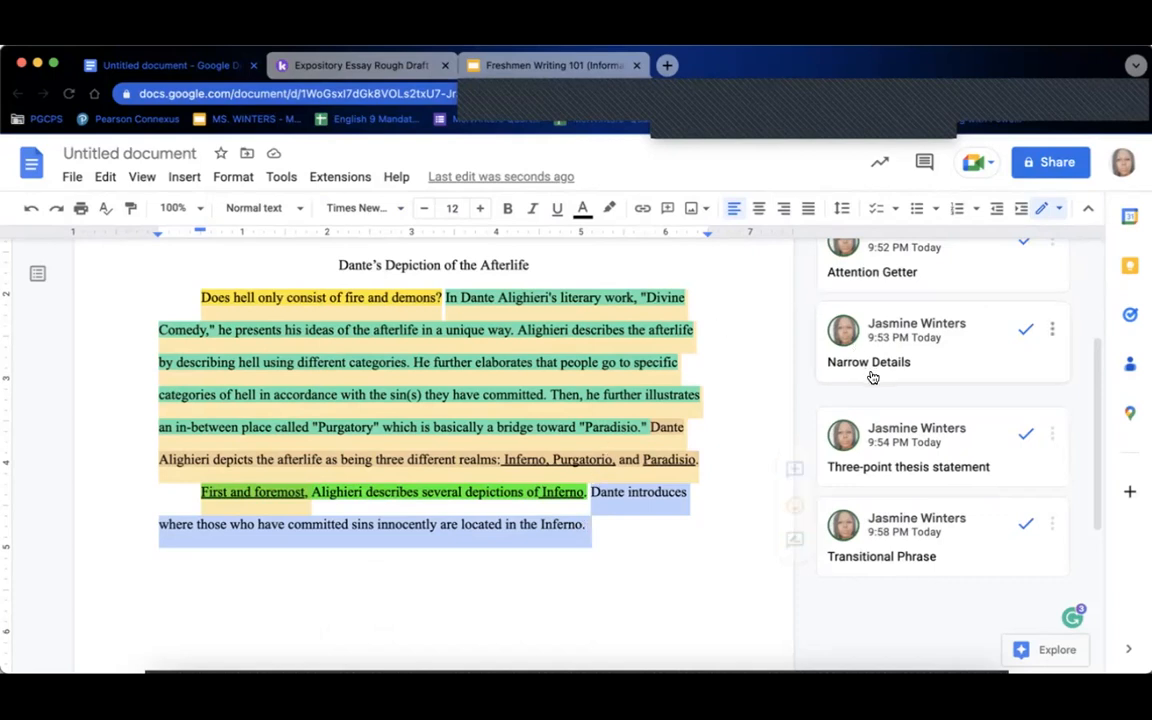
left_click(793, 472)
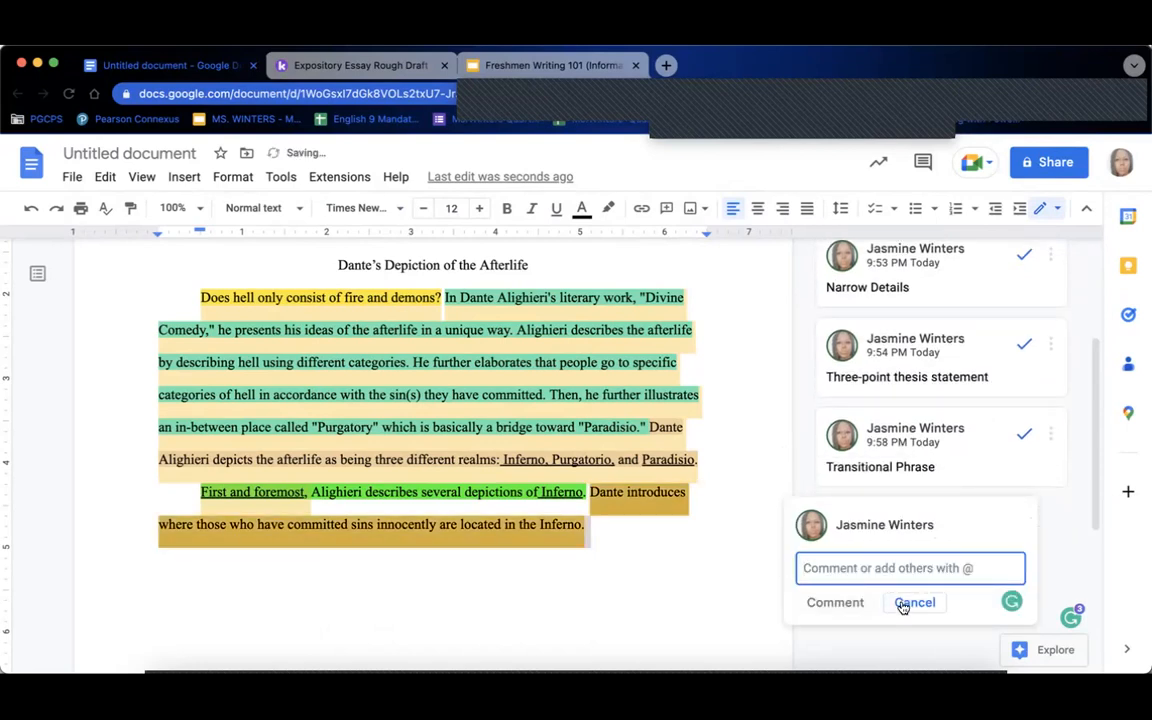
left_click(330, 66)
left_click(494, 65)
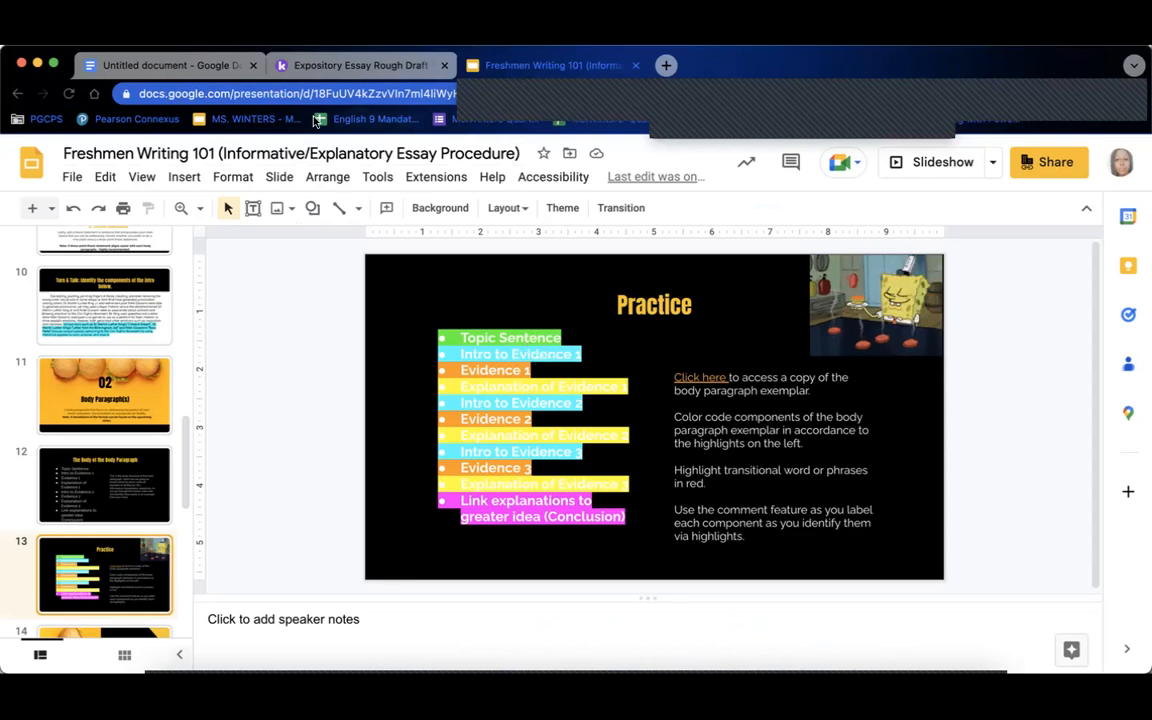
left_click(342, 62)
left_click(191, 66)
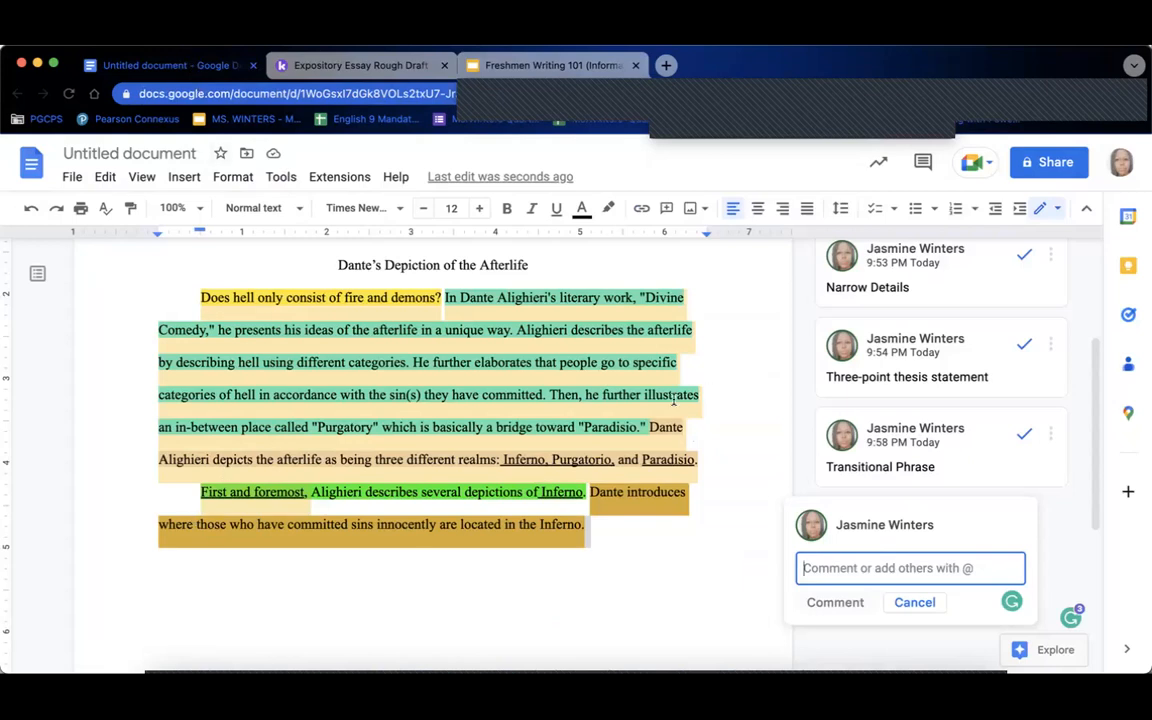
left_click(608, 208)
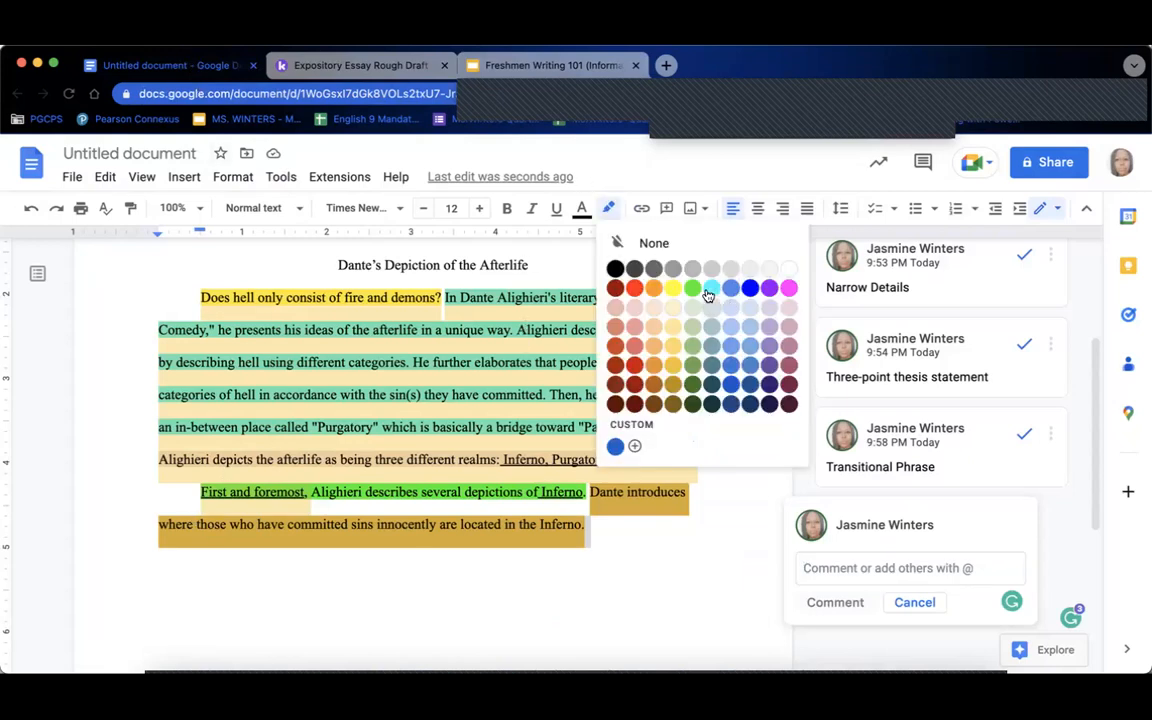
left_click(709, 291)
- Comment 'Intro to Evidence (Supporting Detail)' on the 'Dante introduces… Inferno.' sentence
double_click(604, 557)
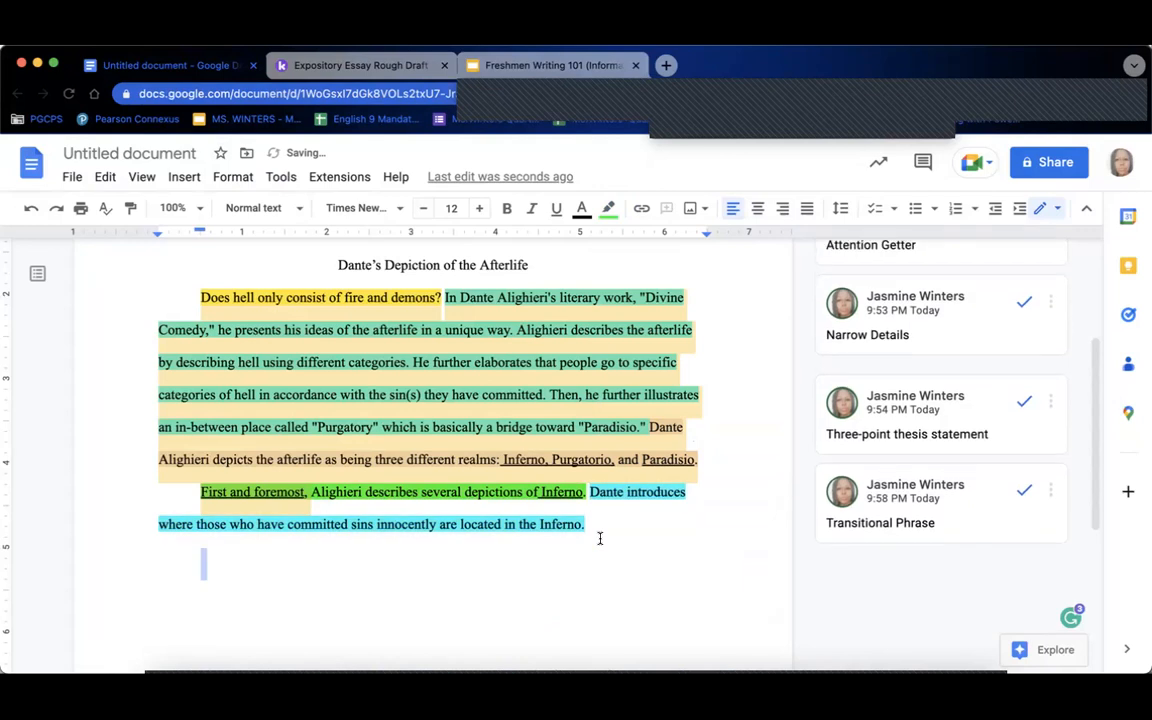
left_click_drag(590, 492, 586, 525)
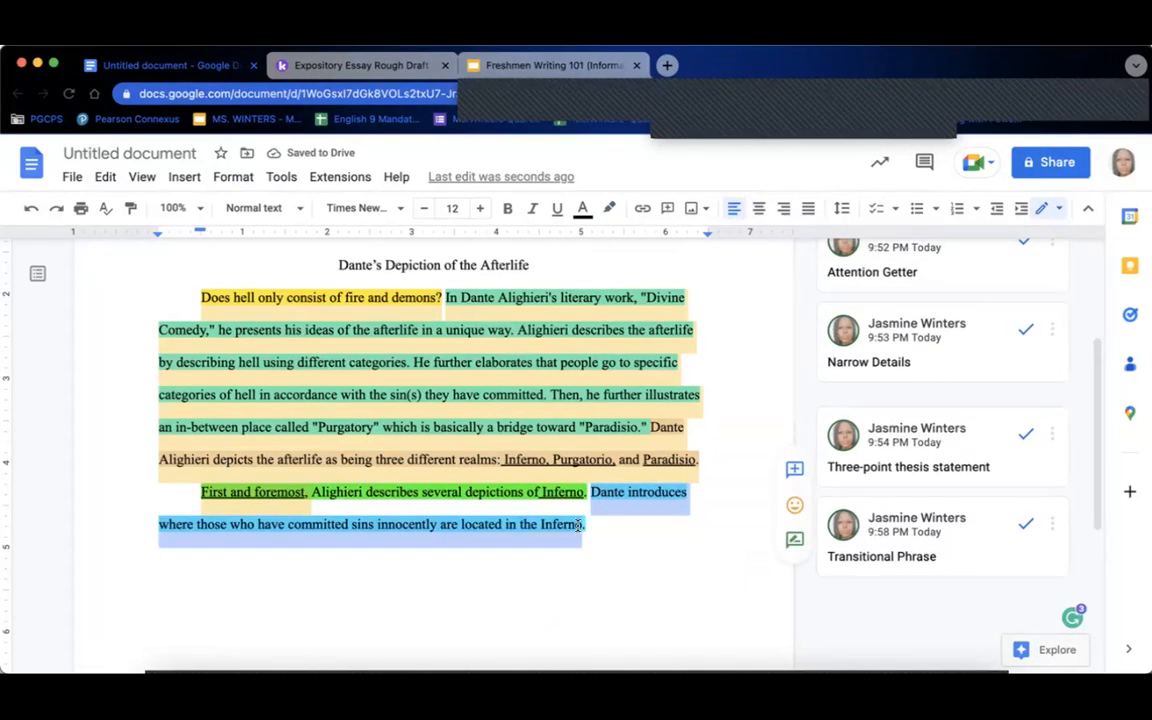
left_click(666, 208)
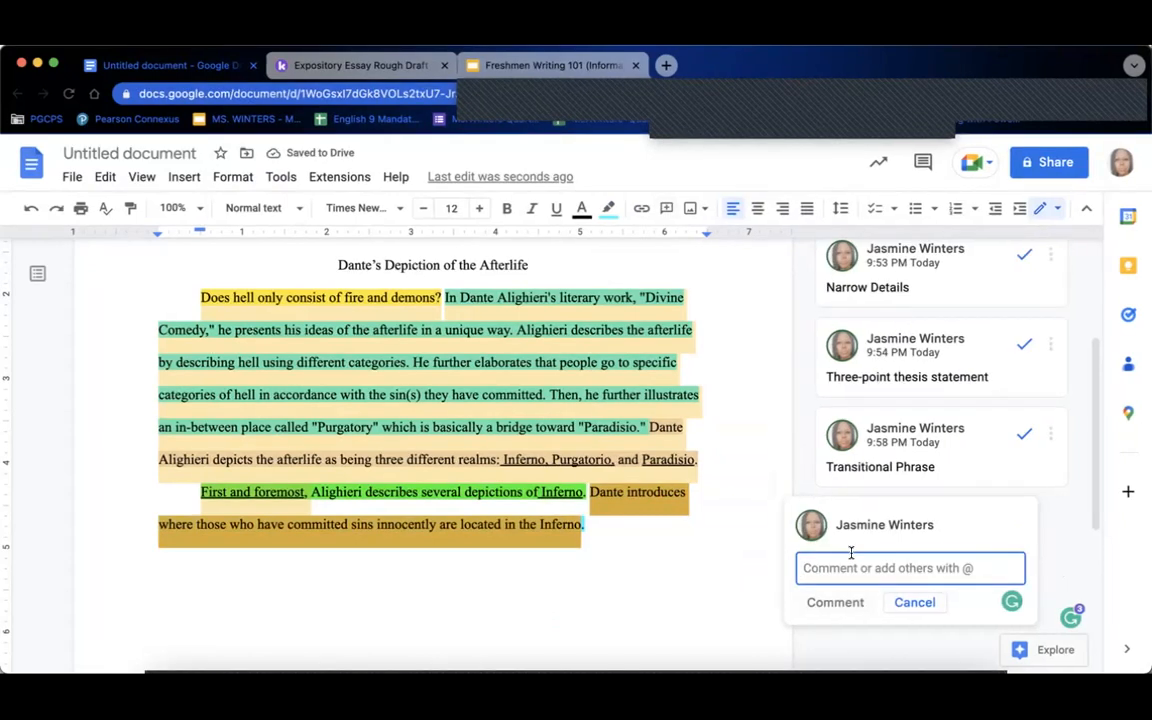
type("I")
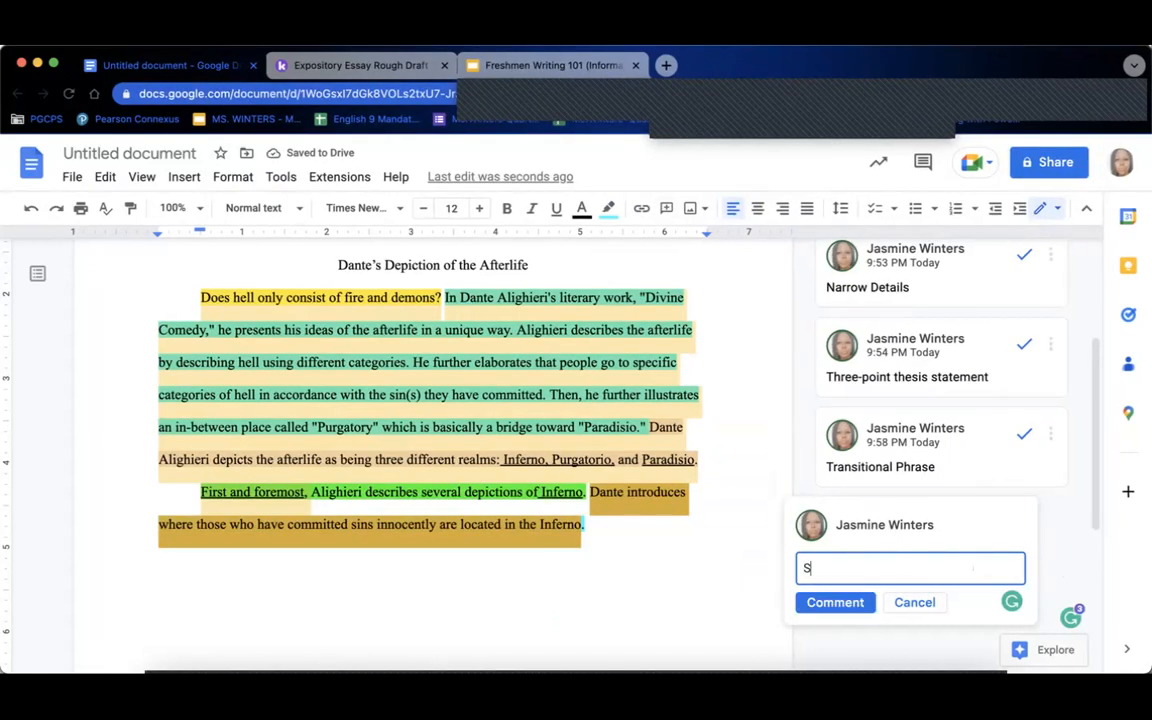
key("BackSpace")
type("Intro ")
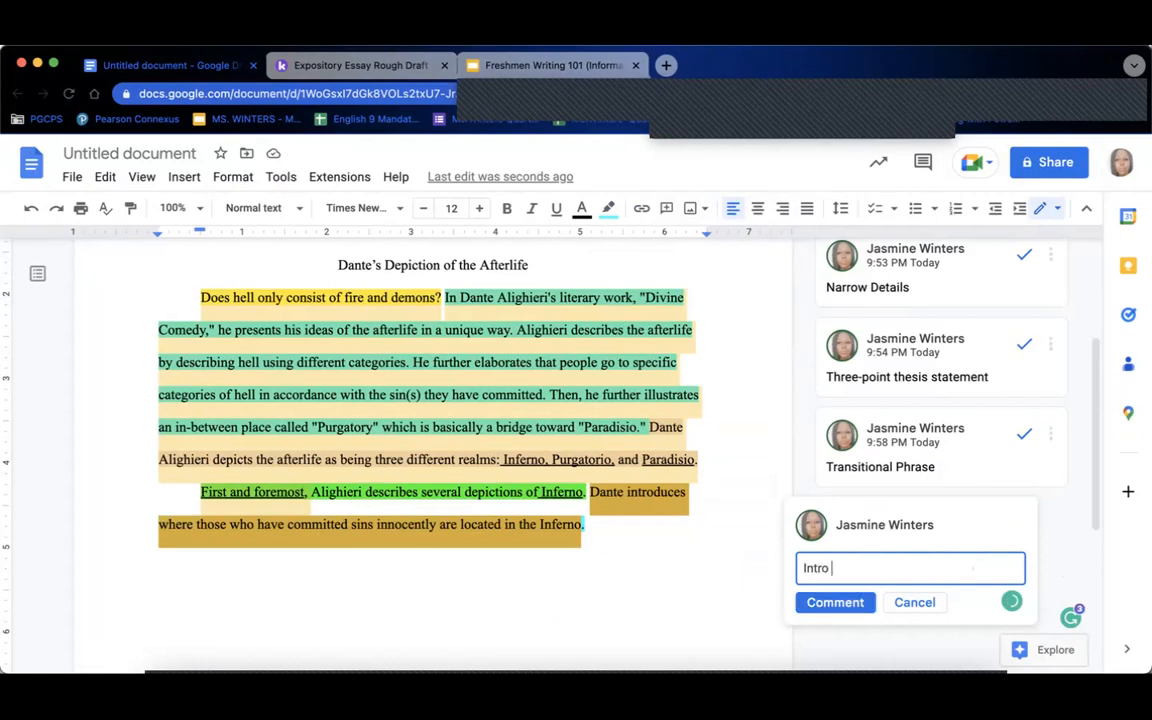
type("to Evidence (")
type("S")
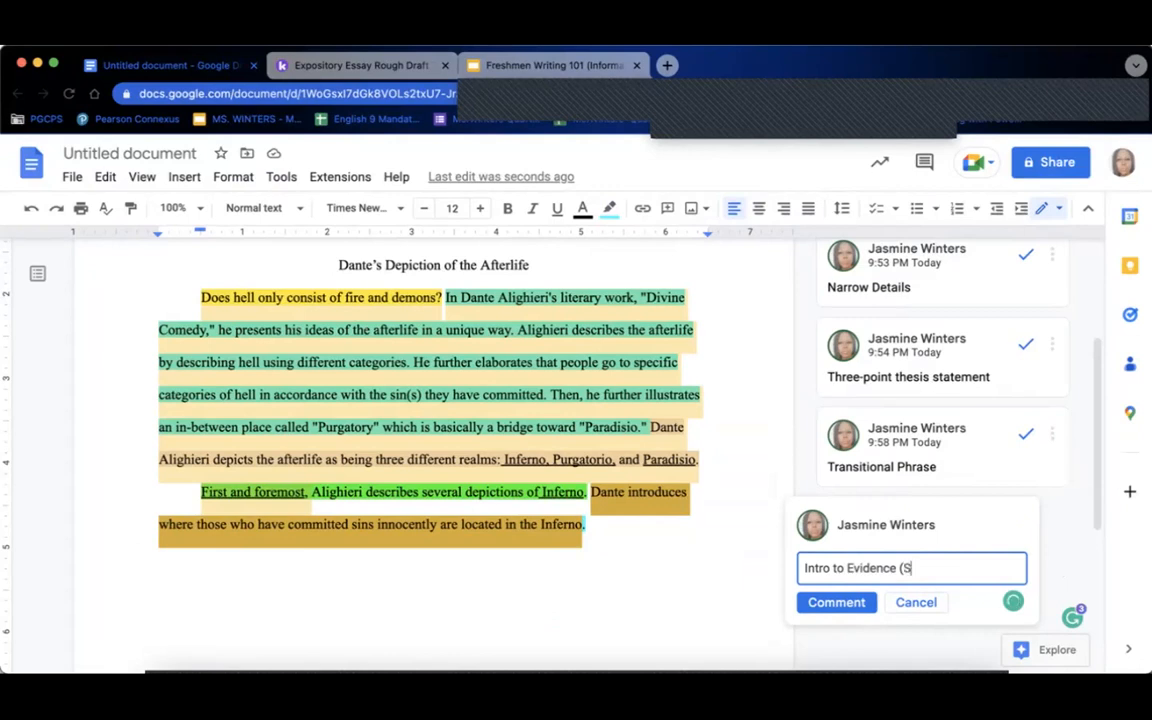
type("upportorting Detail")
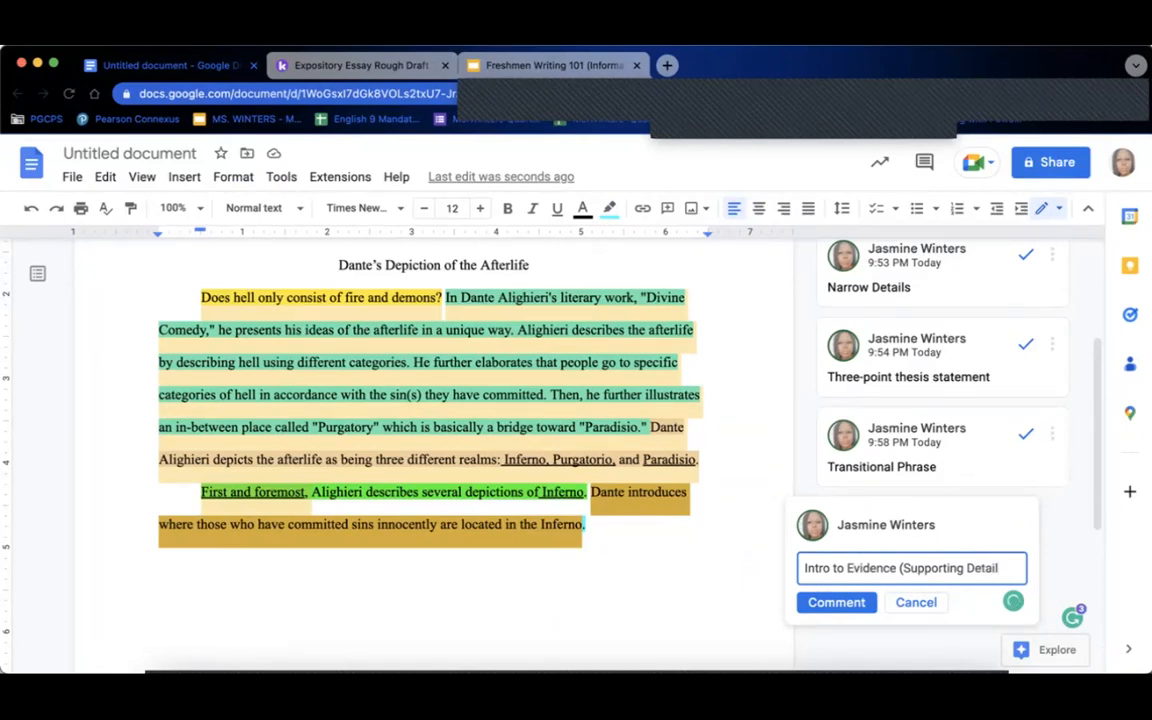
type(")")
left_click(836, 604)
left_click(591, 540)
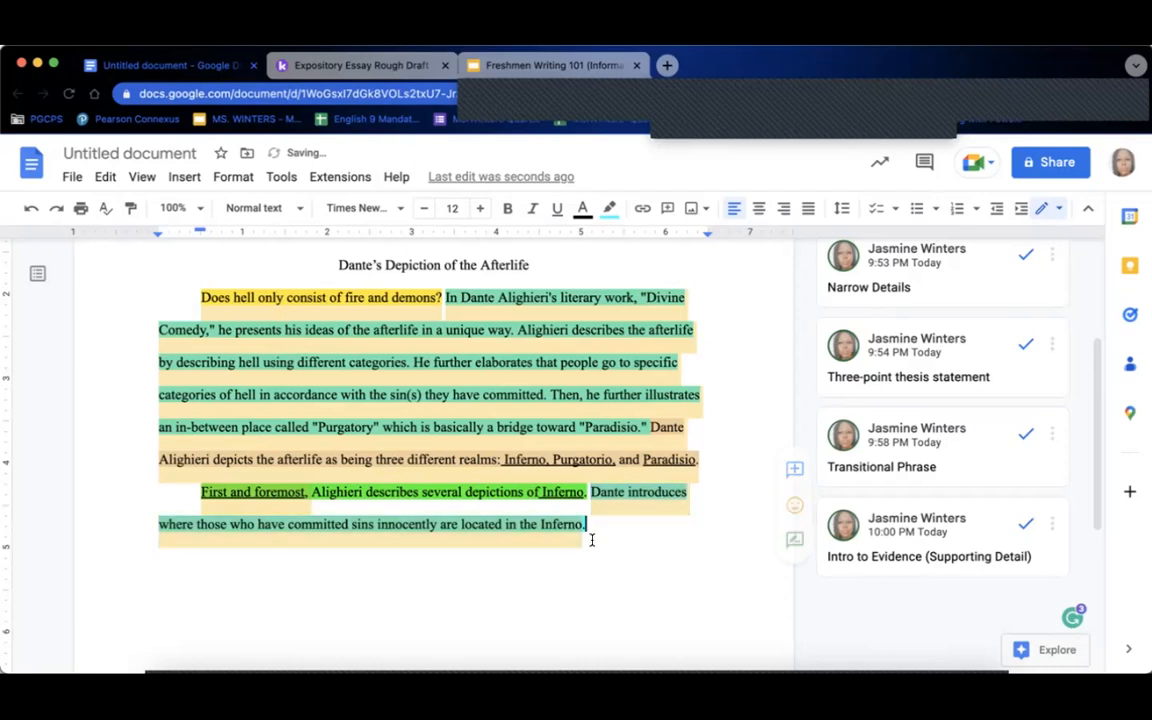
- Copy the Canto 4 quotation from the Kami organizer's Text Evidence box
left_click(401, 68)
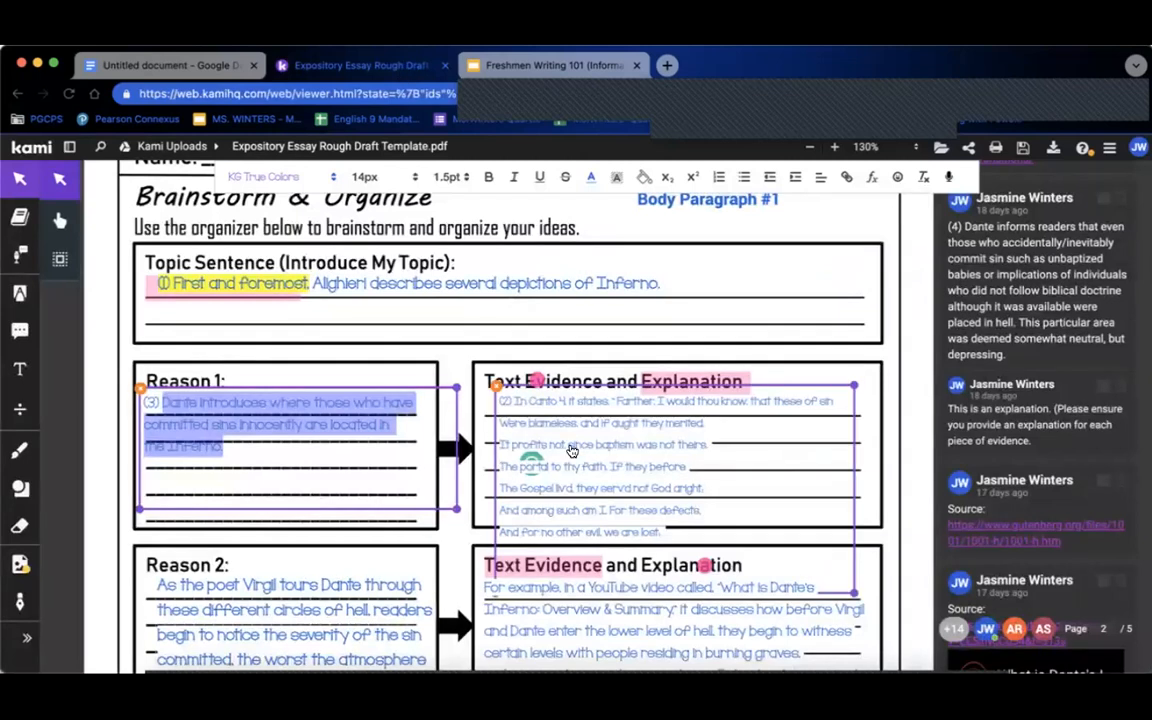
left_click(524, 404)
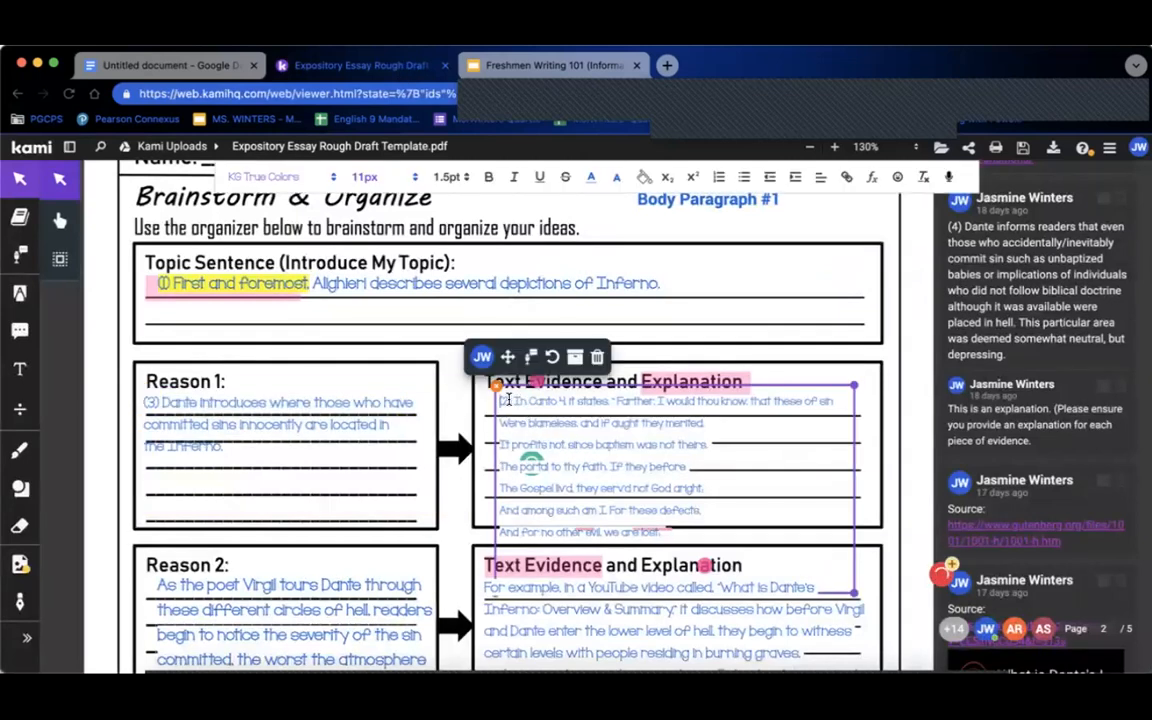
mouse_move(515, 402)
left_mouse_down()
mouse_move(652, 403)
mouse_move(618, 480)
mouse_move(684, 537)
left_mouse_up()
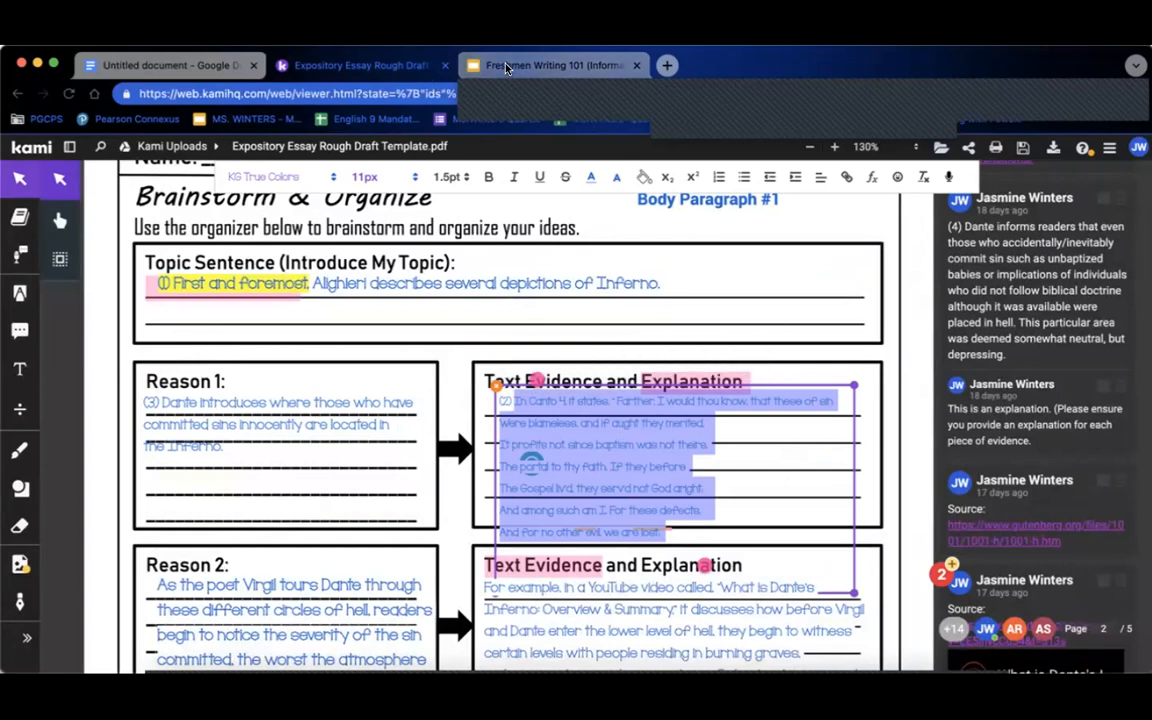
left_click(235, 62)
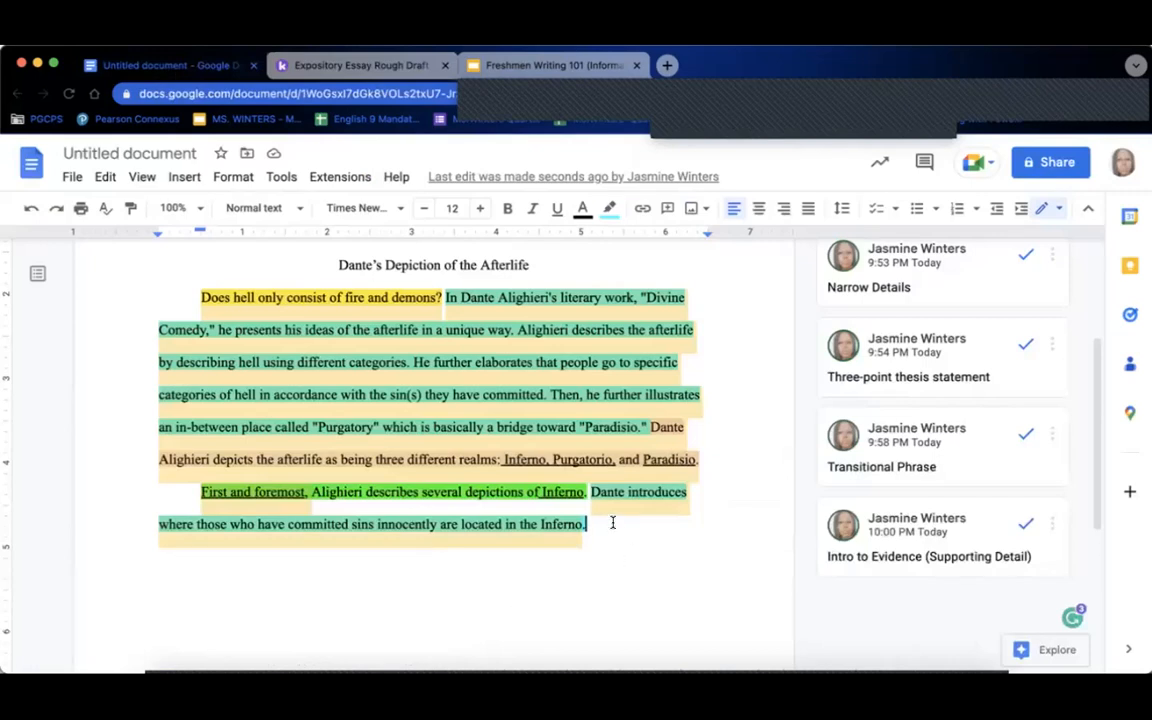
- Paste the Canto 4 quotation unhighlighted after the Inferno sentence, removing the stray quote mark and colon
left_click(609, 208)
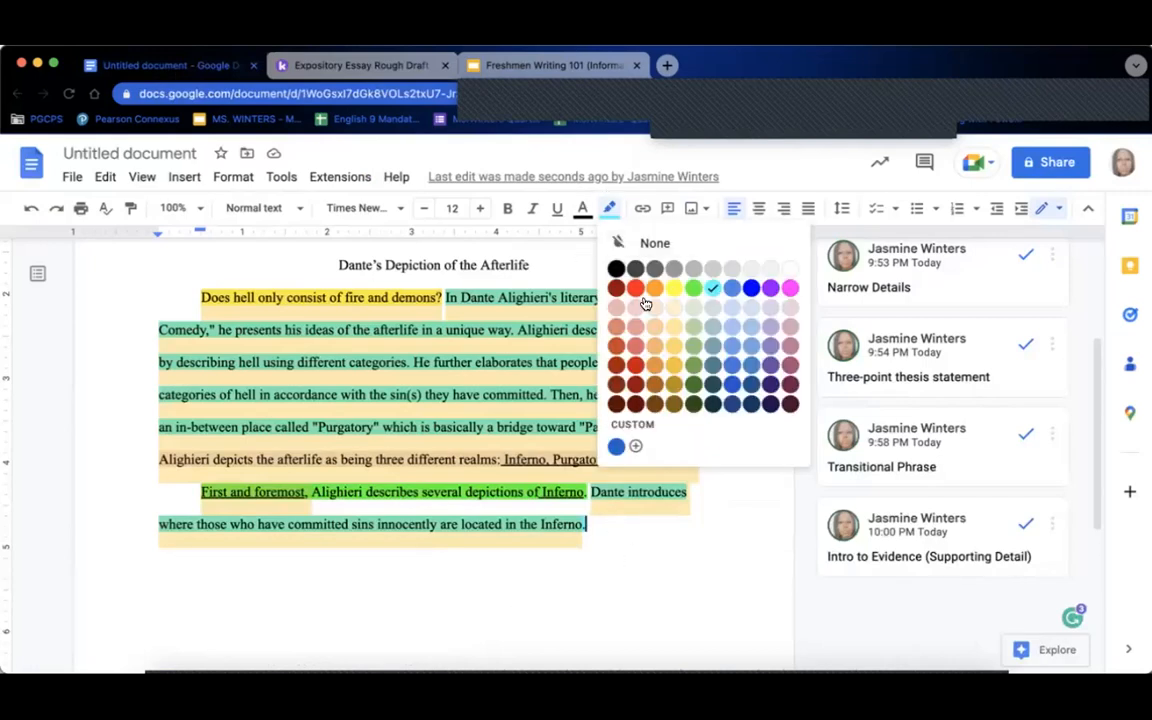
left_click(632, 242)
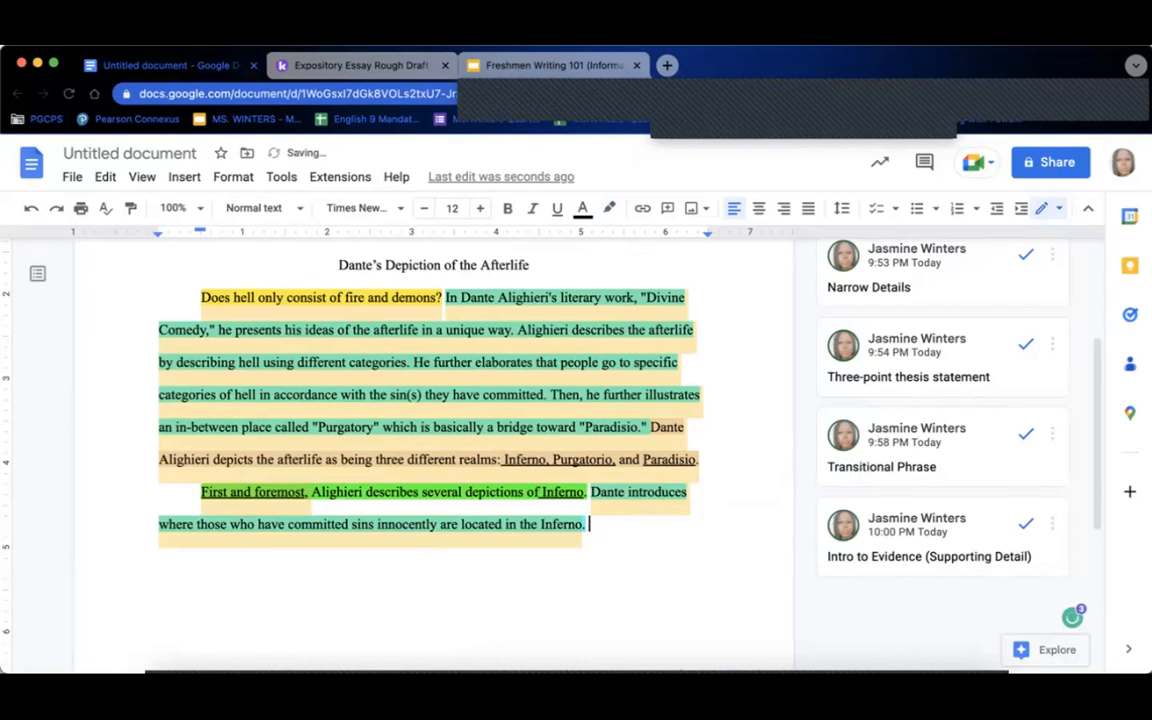
type("In Canto 4, it states, \" Farther, I would thou know, that these of sin Were blameless, and if aught they merited, It profits not, since baptism was not theirs, The portal to thy faith. If they before The Gospel liv'd, they serv'd not God aright; And among such am I. For these defects, And for no other evil, we are lost;")
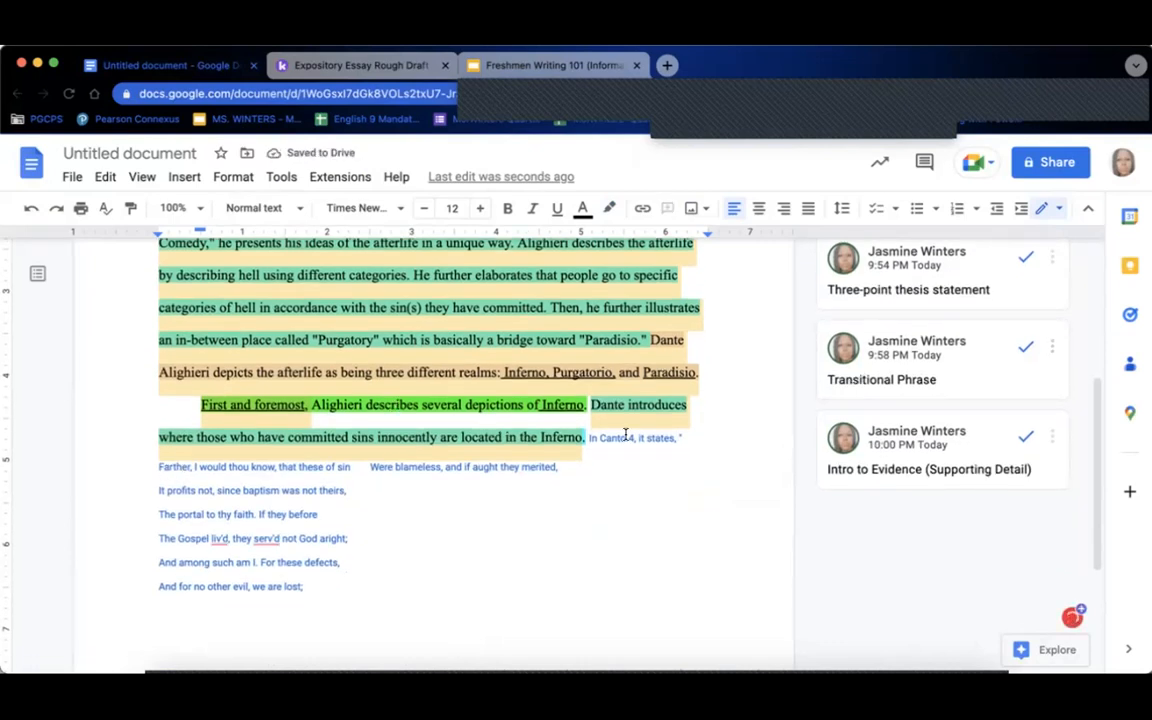
left_click(682, 437)
key("BackSpace")
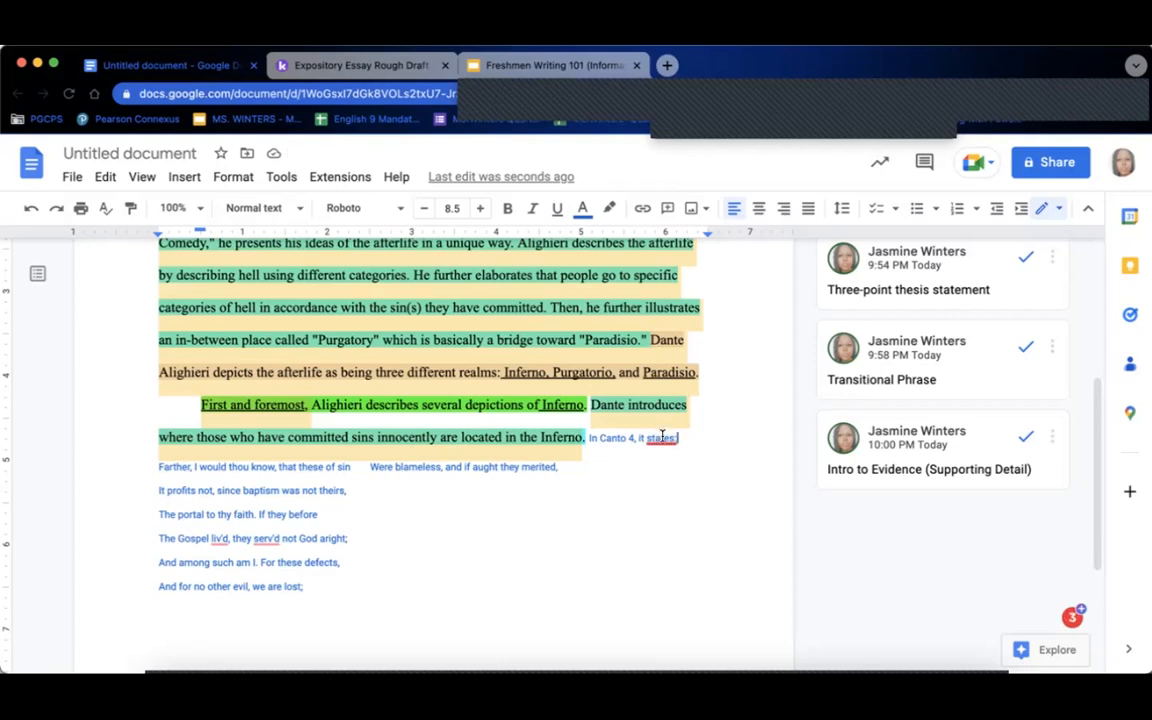
mouse_move(662, 437)
left_click(662, 480)
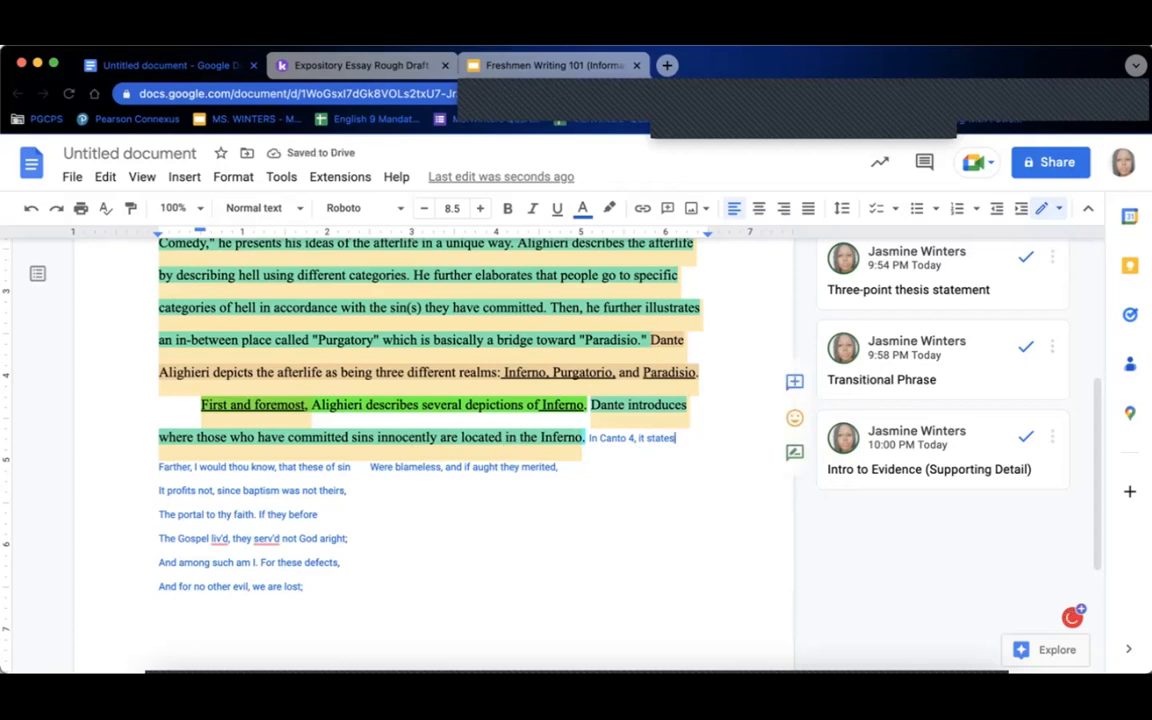
- Break the Canto 4 verse into separate, tab-indented lines as a block quote
key("Return")
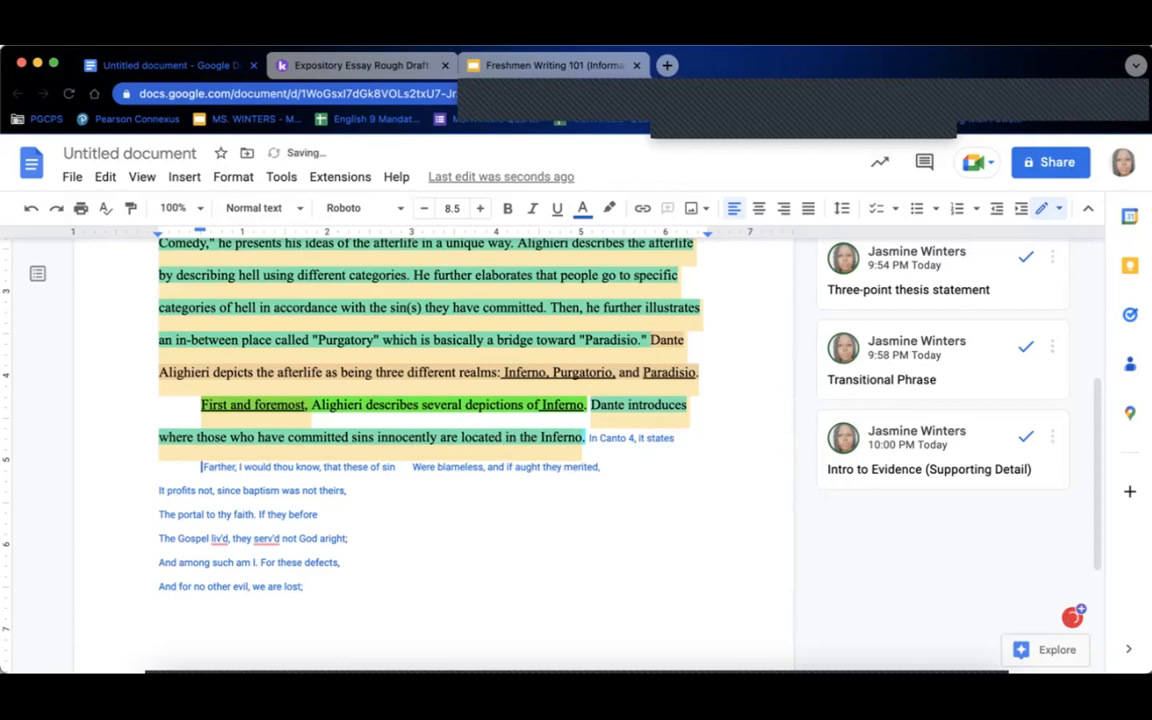
left_click(412, 466)
key("Return")
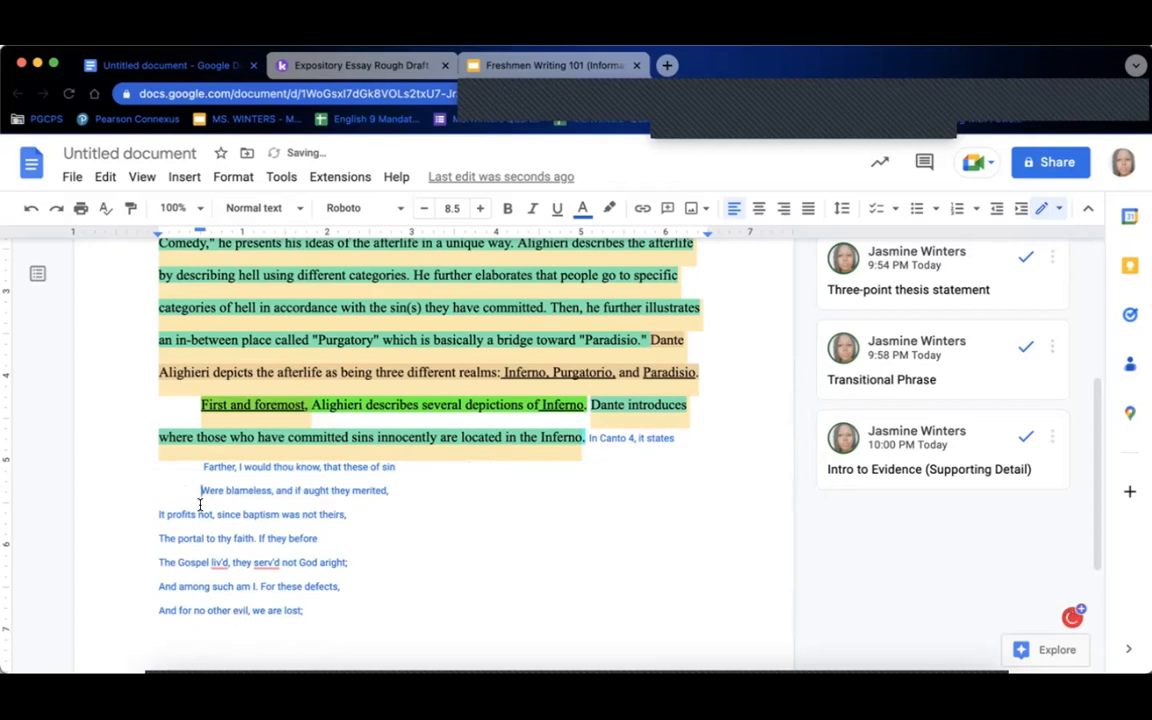
left_click(389, 489)
key("Return")
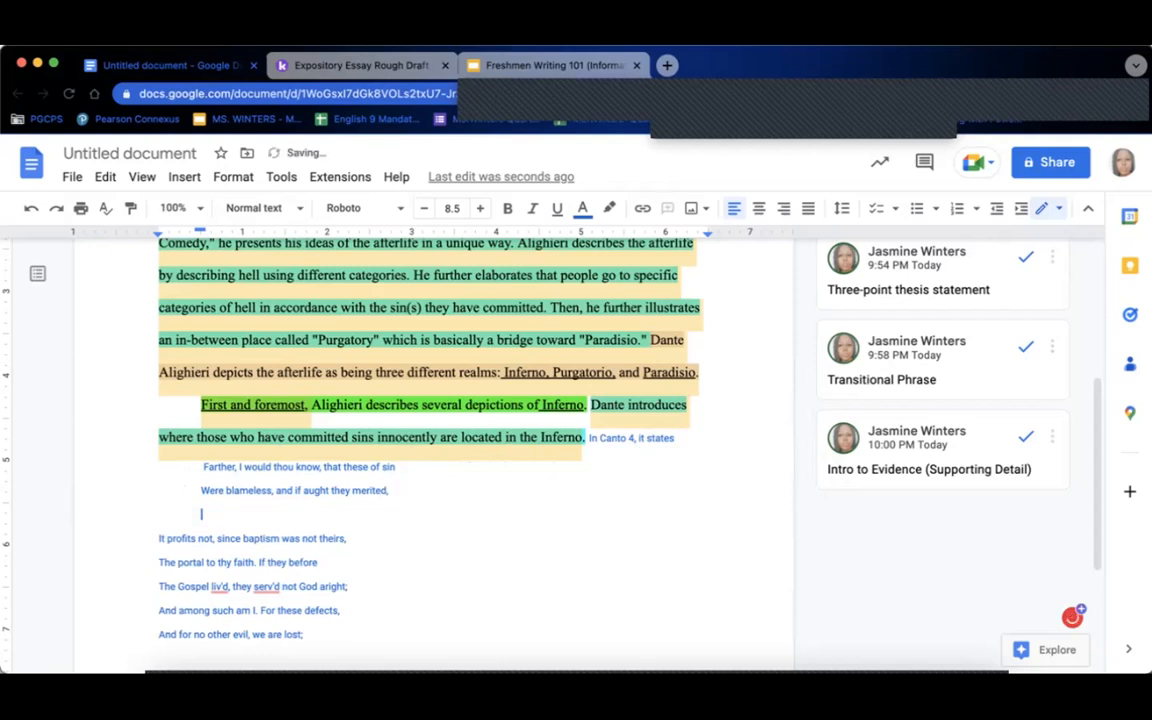
key("BackSpace")
left_click(152, 516)
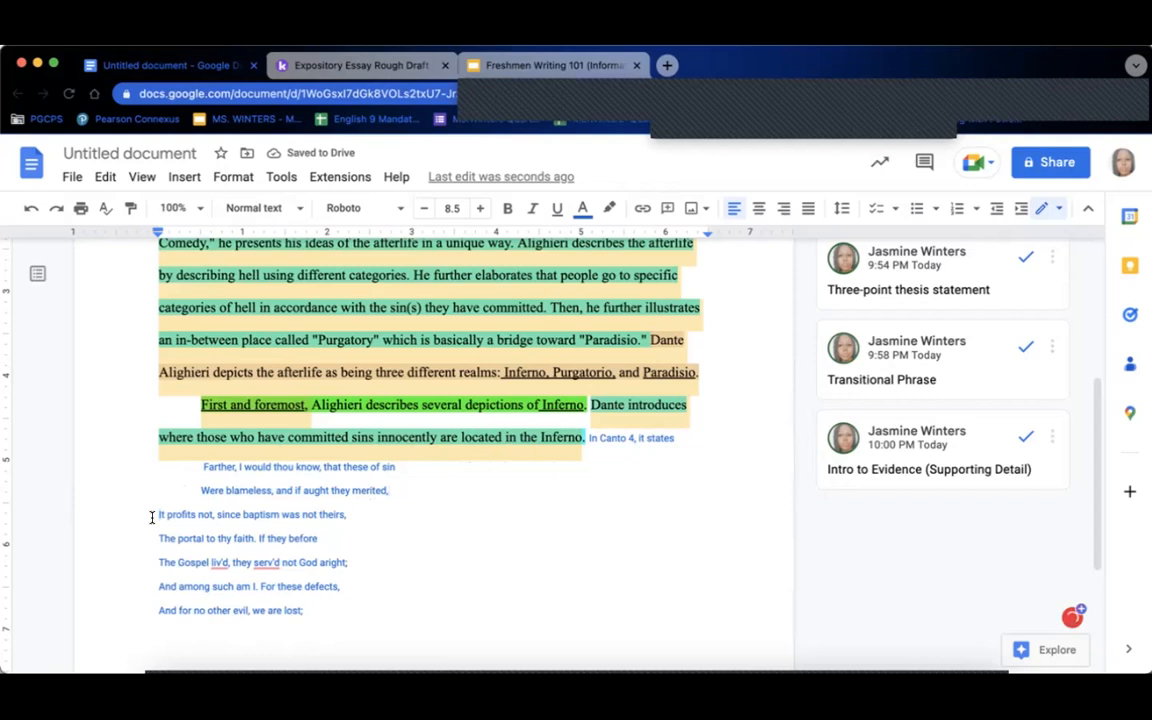
key("Tab")
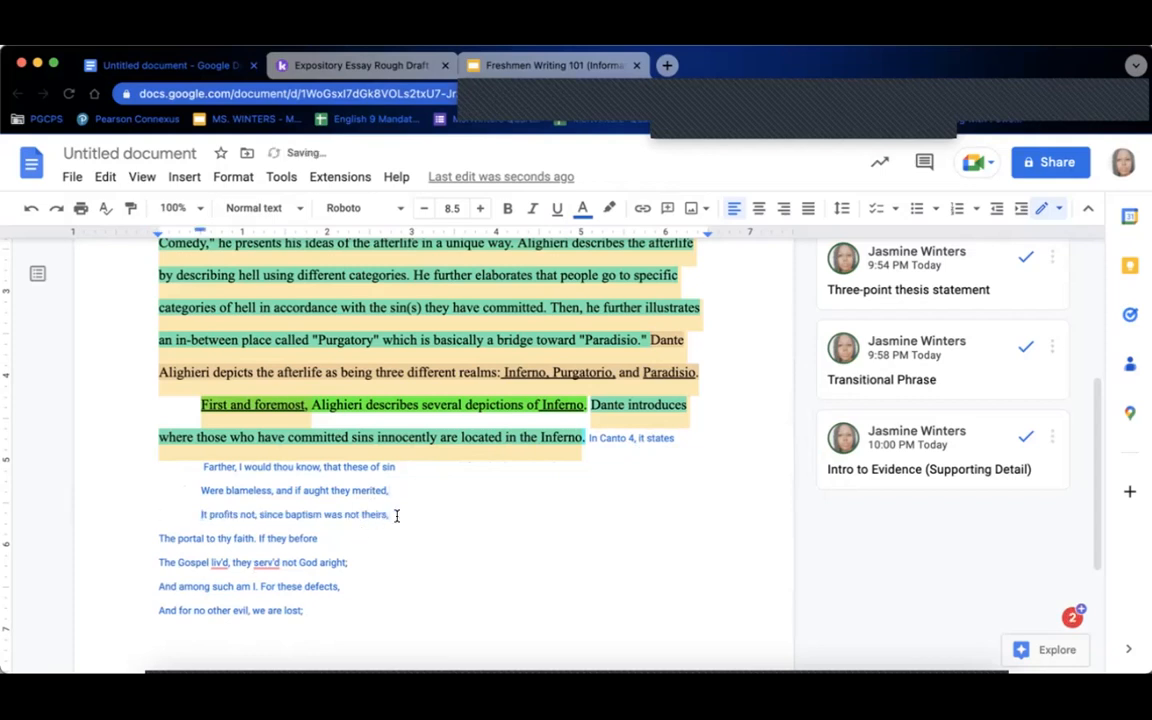
key("Return")
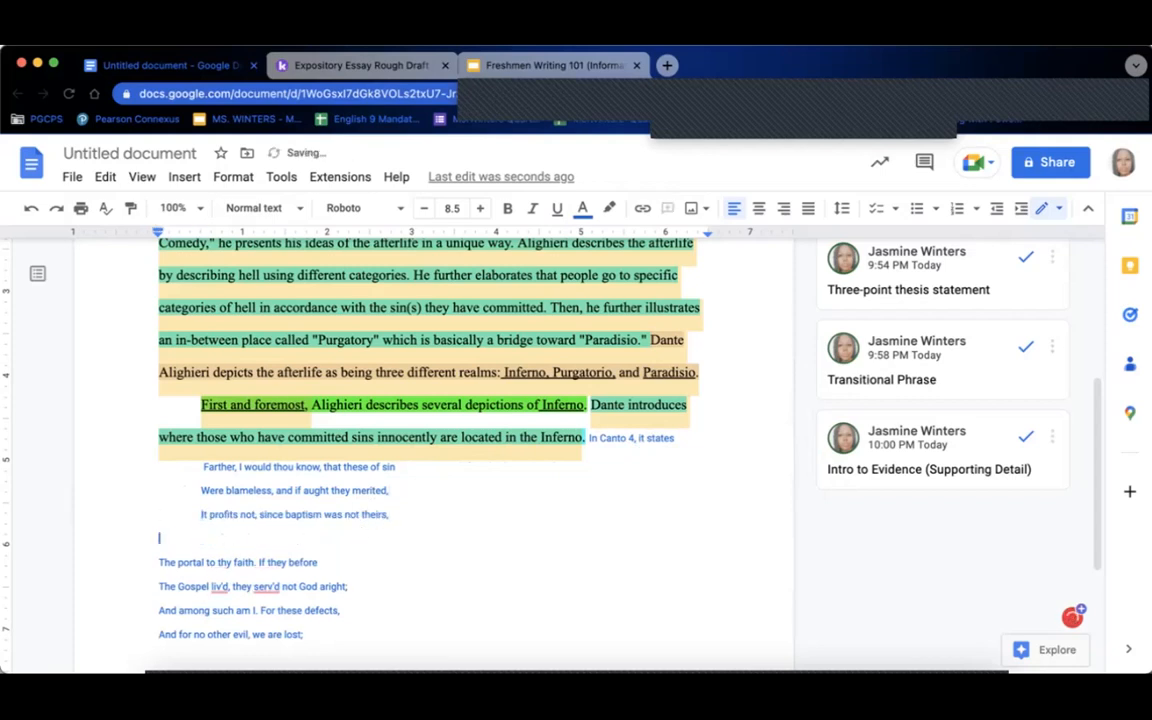
key("BackSpace")
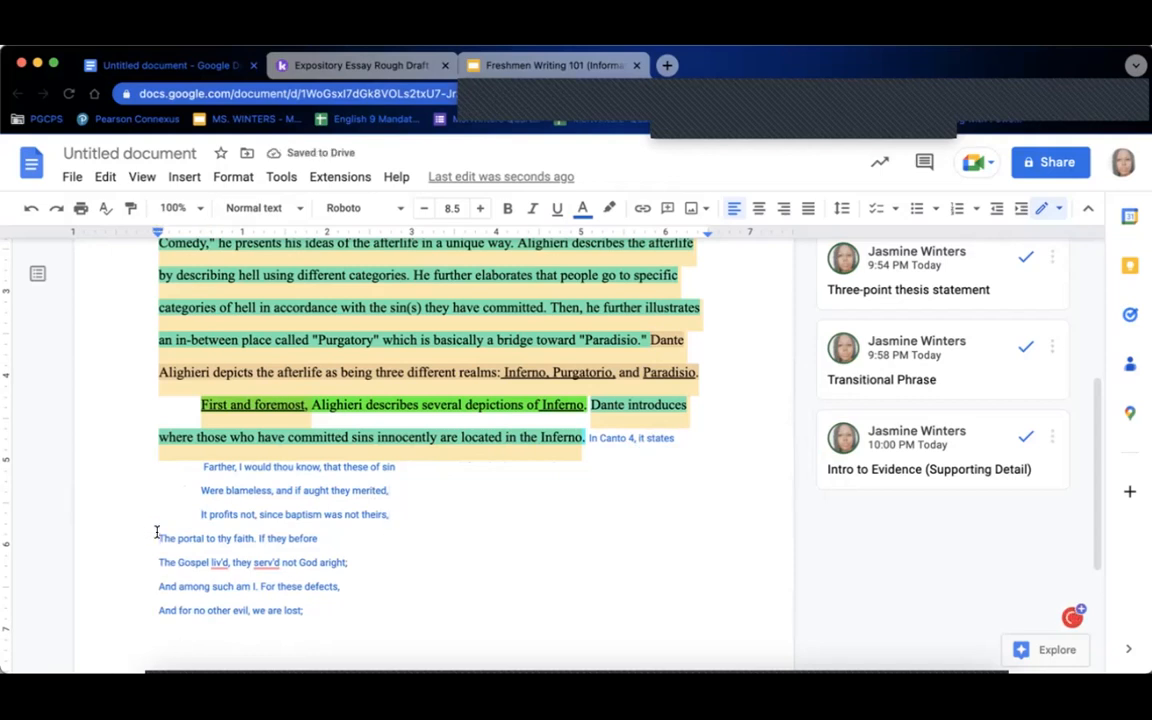
left_click(157, 533)
key("Tab")
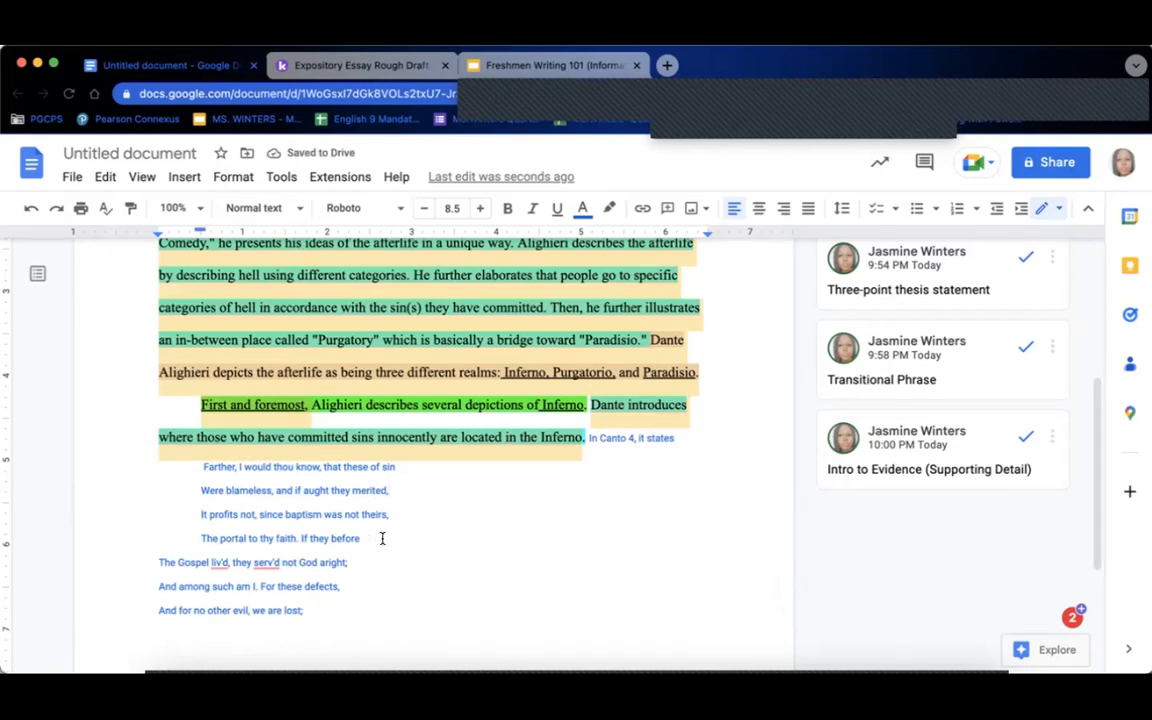
- Put 'The Gospel liv'd' quote line on its own indented line below the portal line
left_click(381, 538)
key("Return")
key("BackSpace")
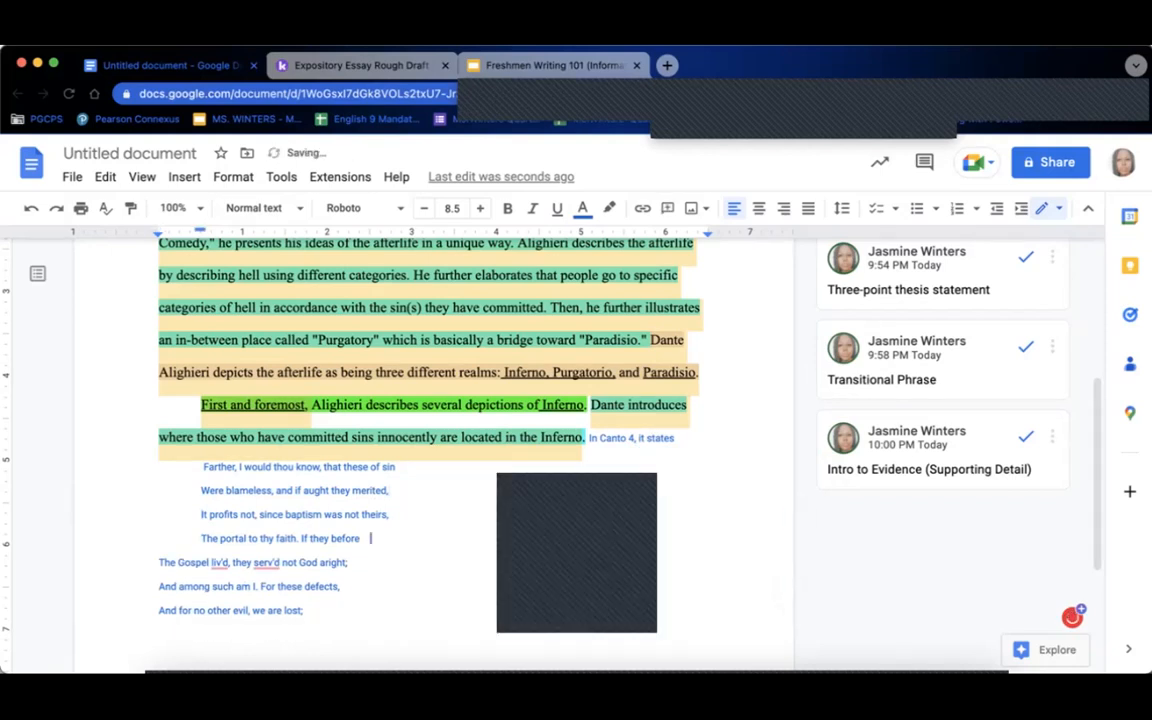
left_click(157, 563)
key("Tab")
left_click(395, 562)
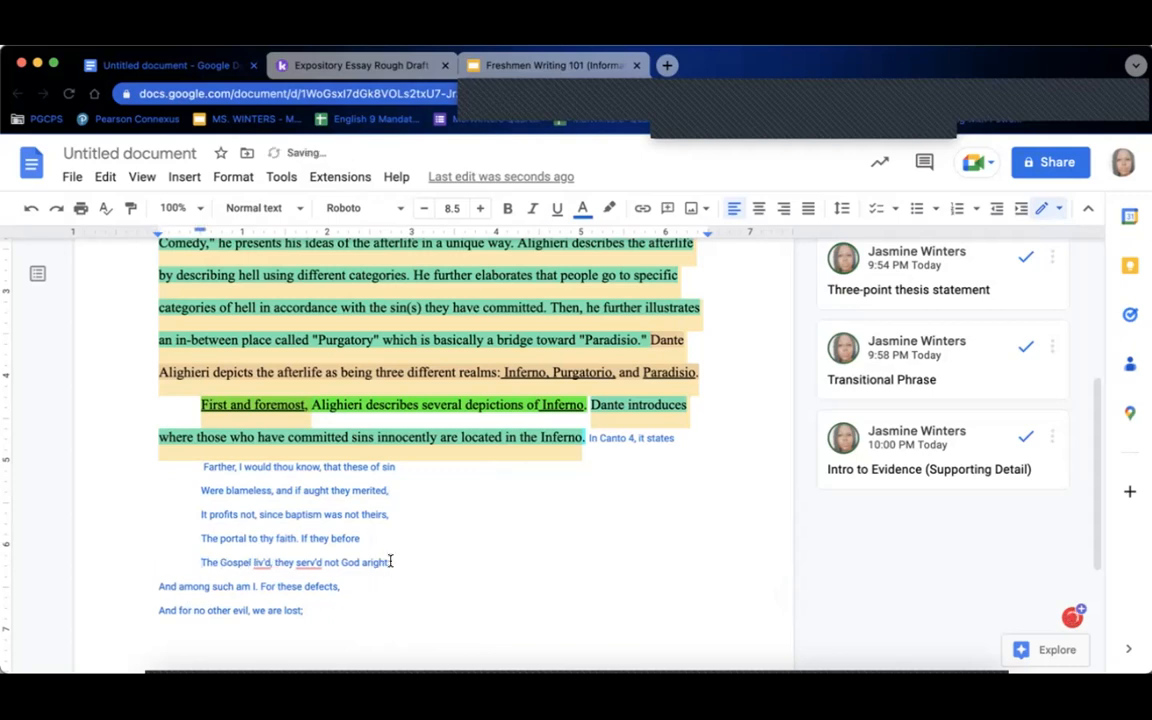
key("Return")
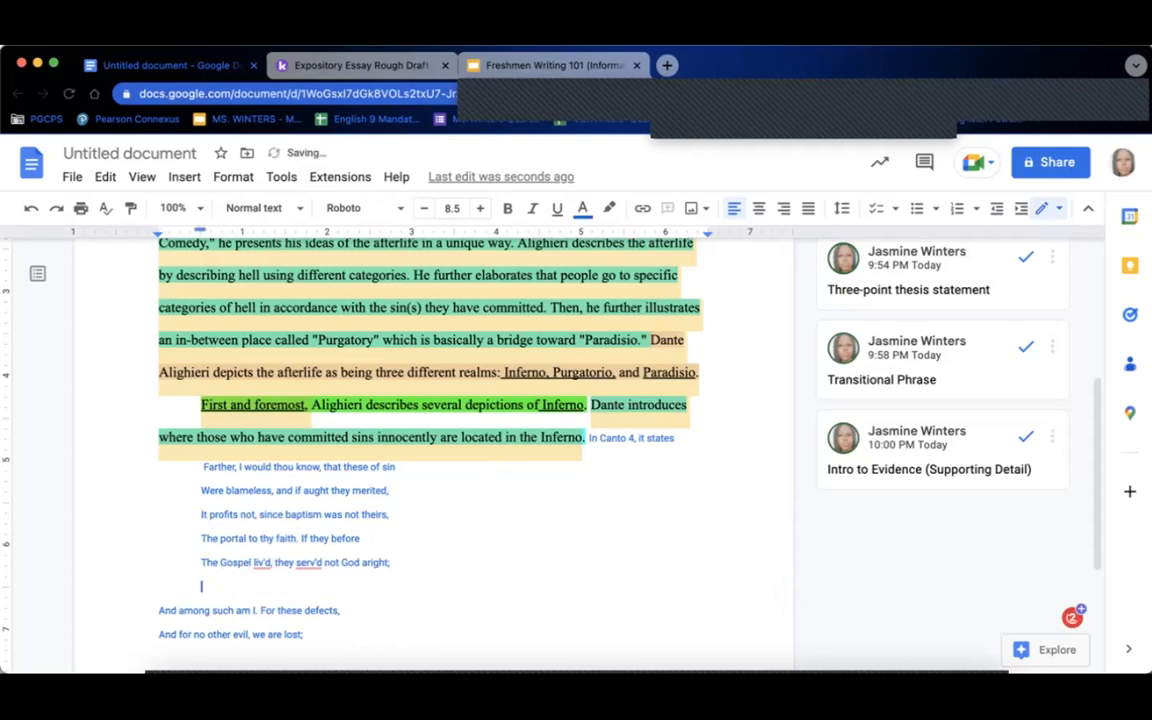
key("BackSpace")
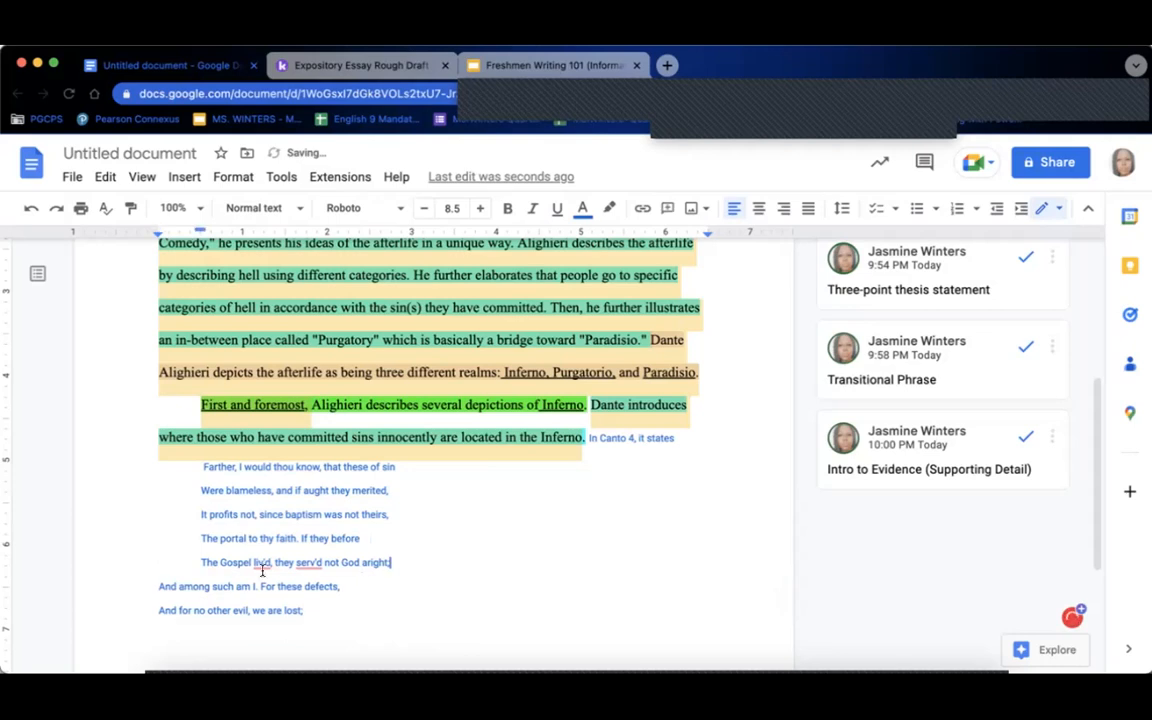
- Indent the 'And among such am I' and 'And for no other evil' quote lines
left_click(152, 587)
key("Tab")
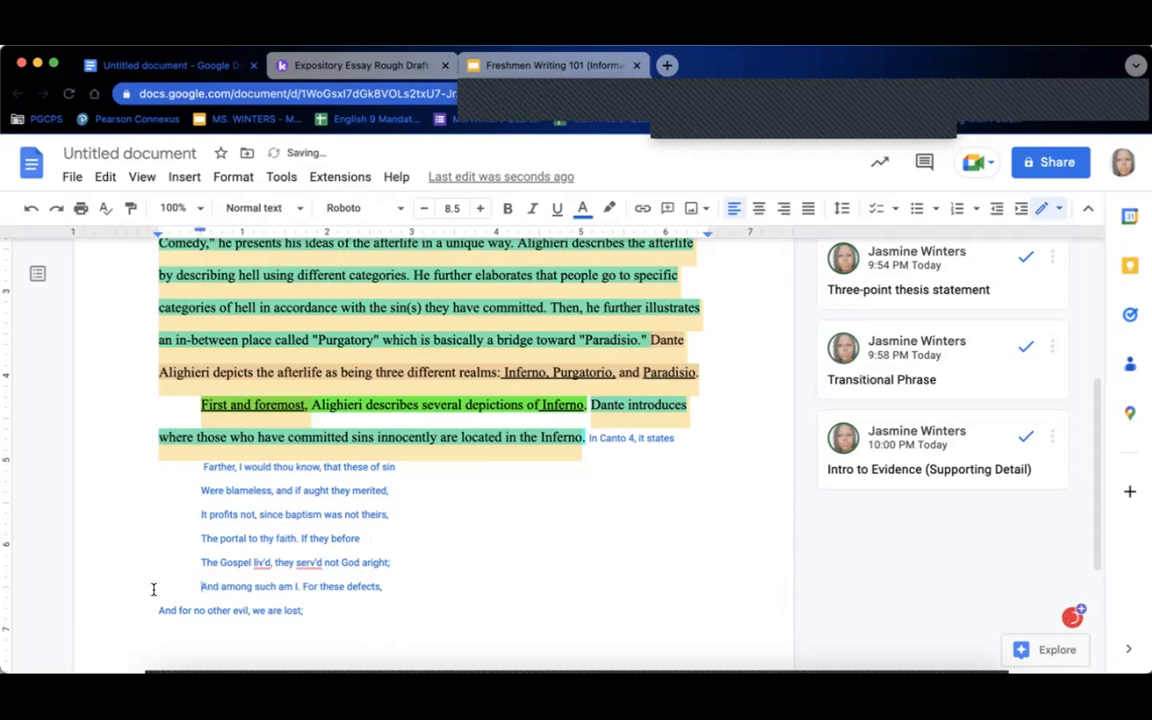
left_click(386, 588)
key("Return")
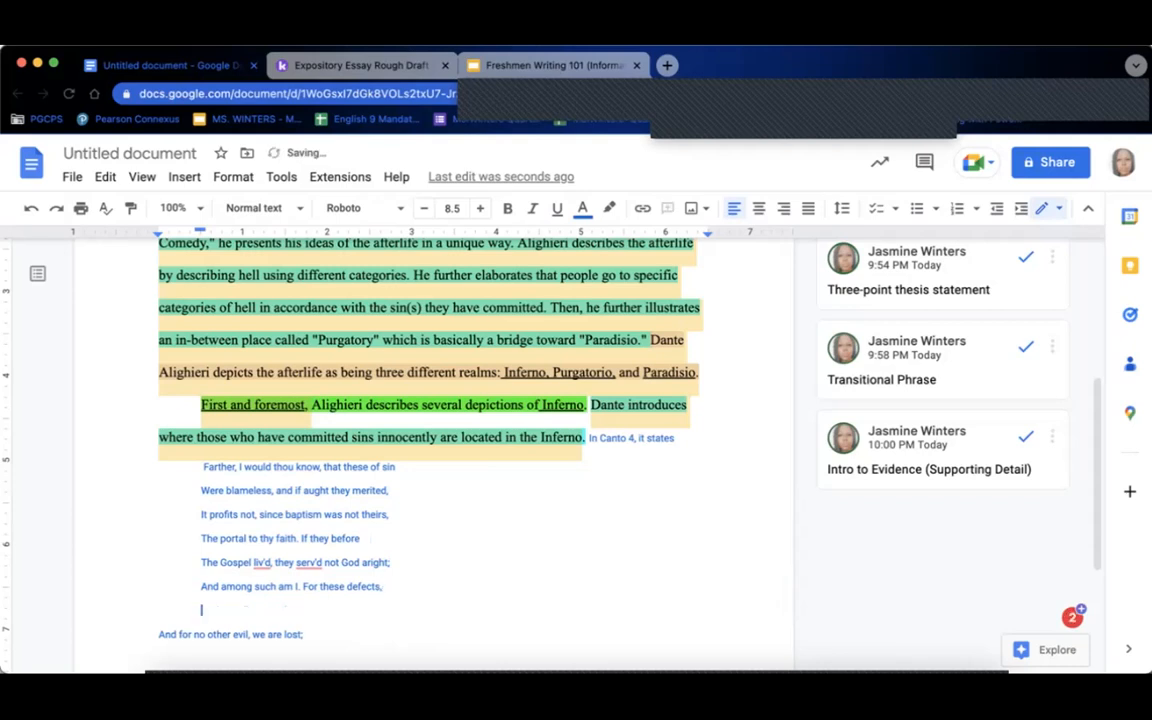
key("BackSpace")
key("BackSpace")
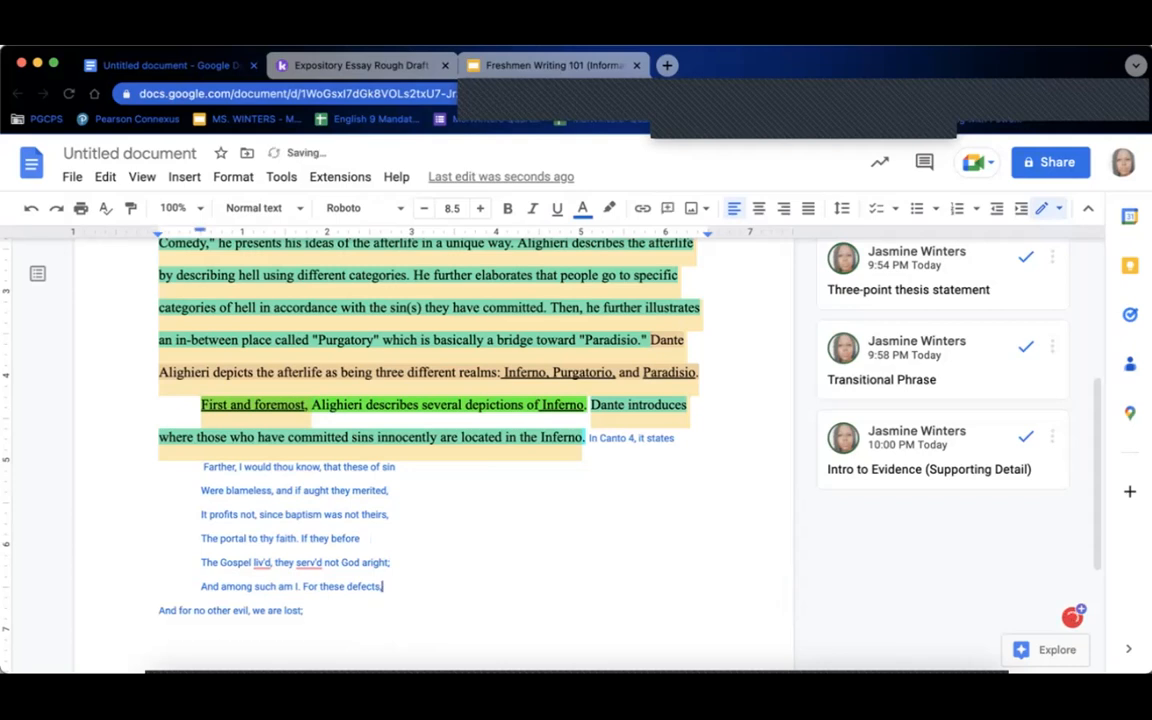
key("Tab")
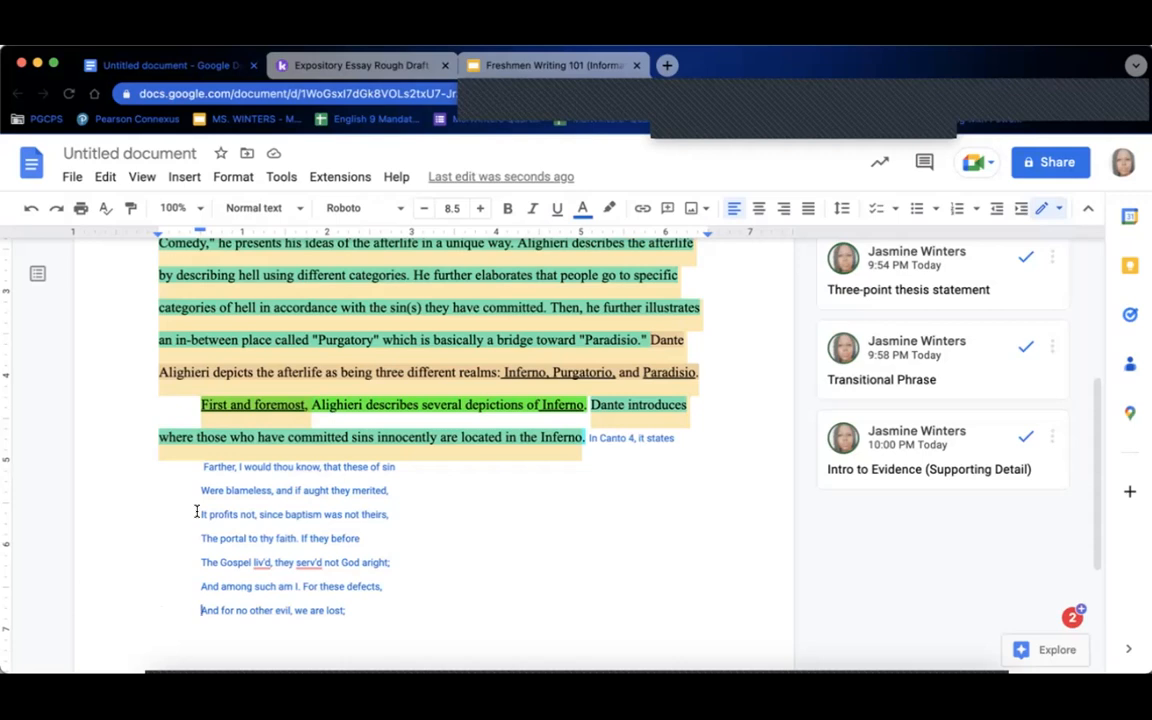
- Add a colon after 'it states' and format the Canto 4 quotation as black 12 pt Times New Roman
left_click(672, 437)
type(":")
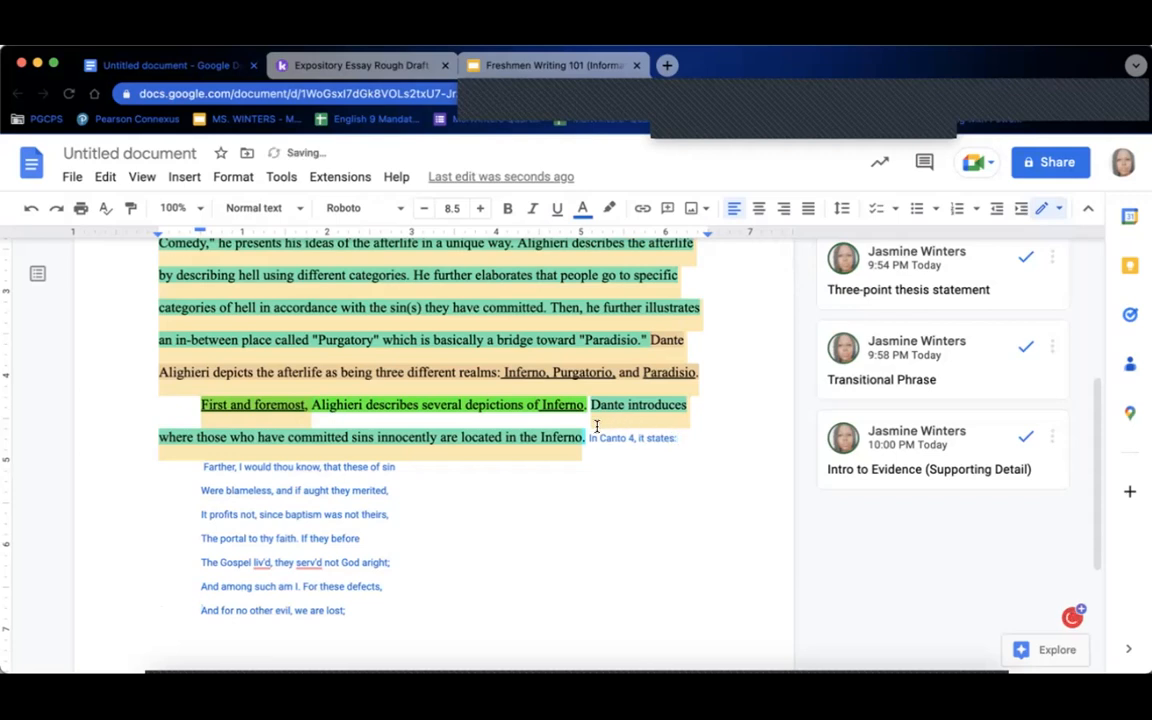
left_click_drag(588, 437, 646, 609)
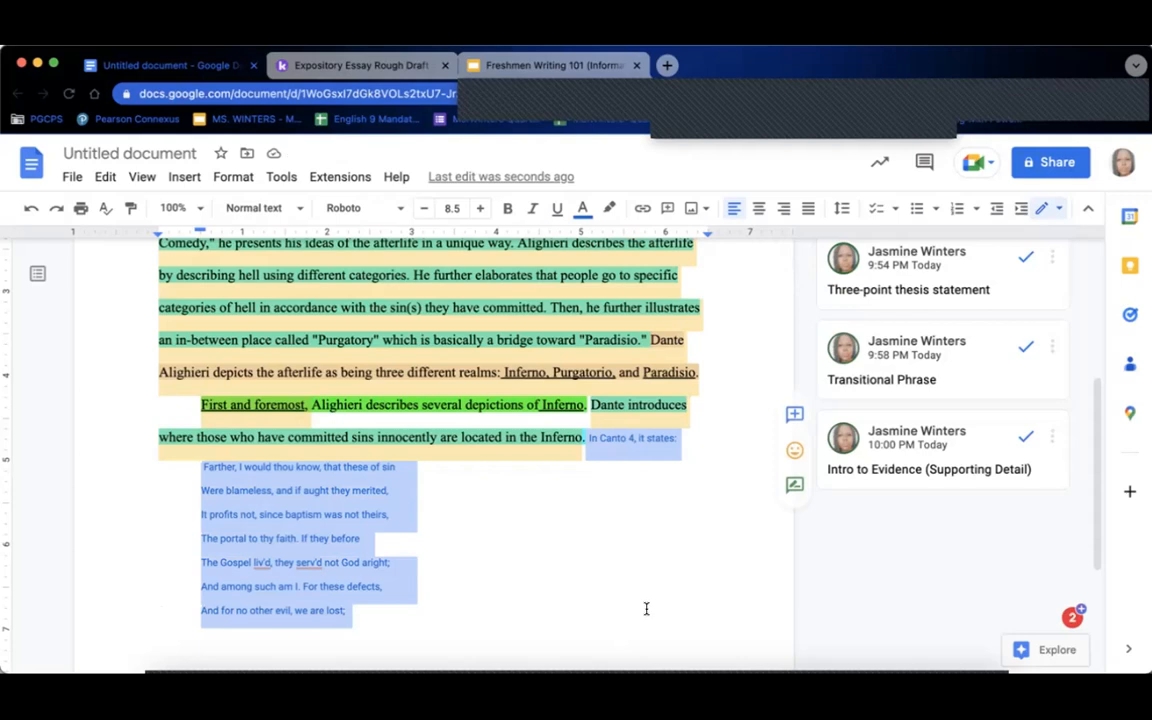
left_click(582, 208)
left_click(588, 238)
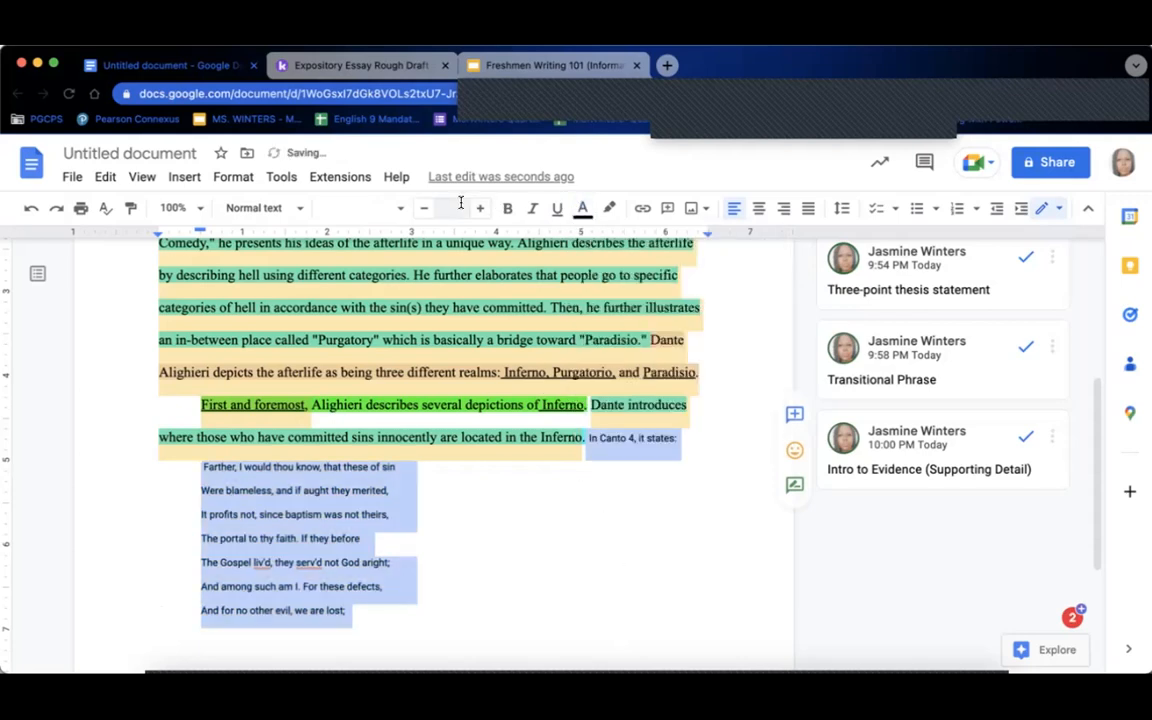
left_click(452, 208)
type("12")
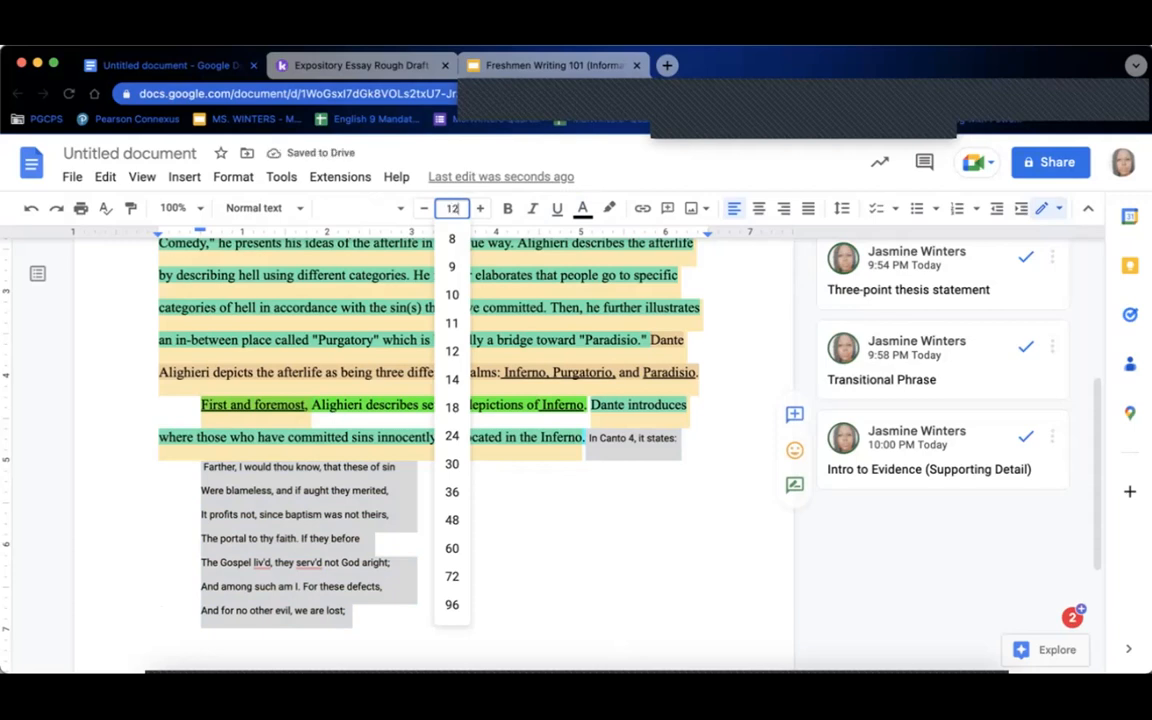
key("Return")
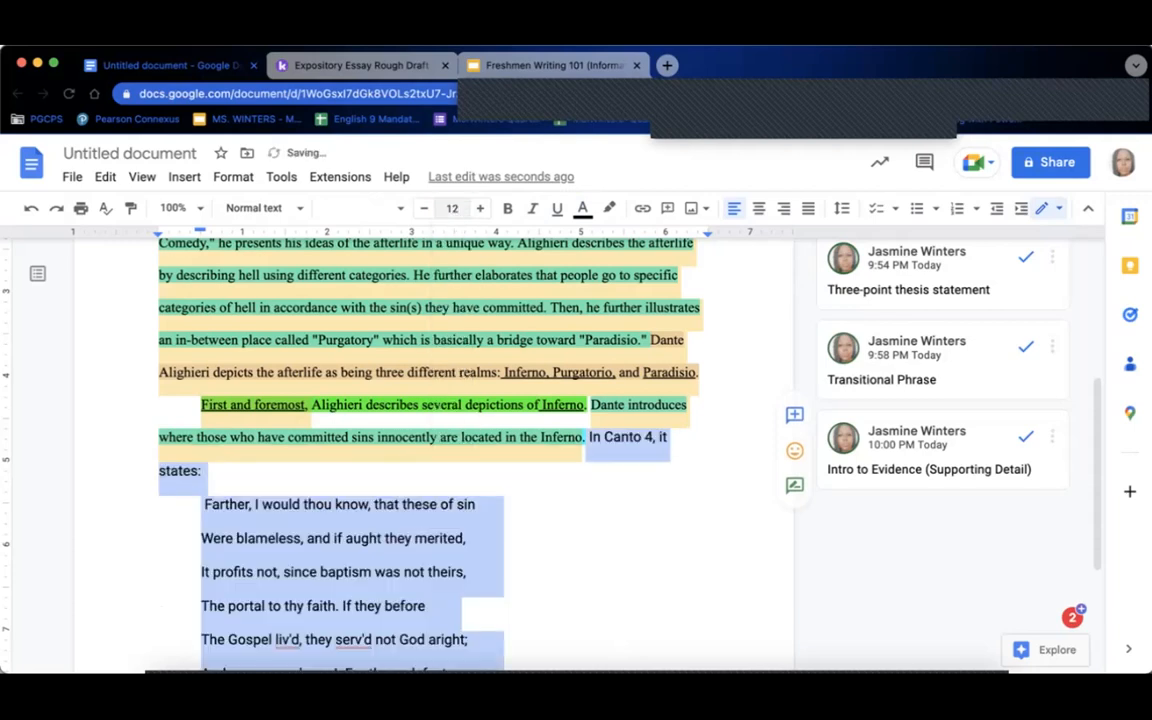
left_click(373, 207)
left_click(397, 310)
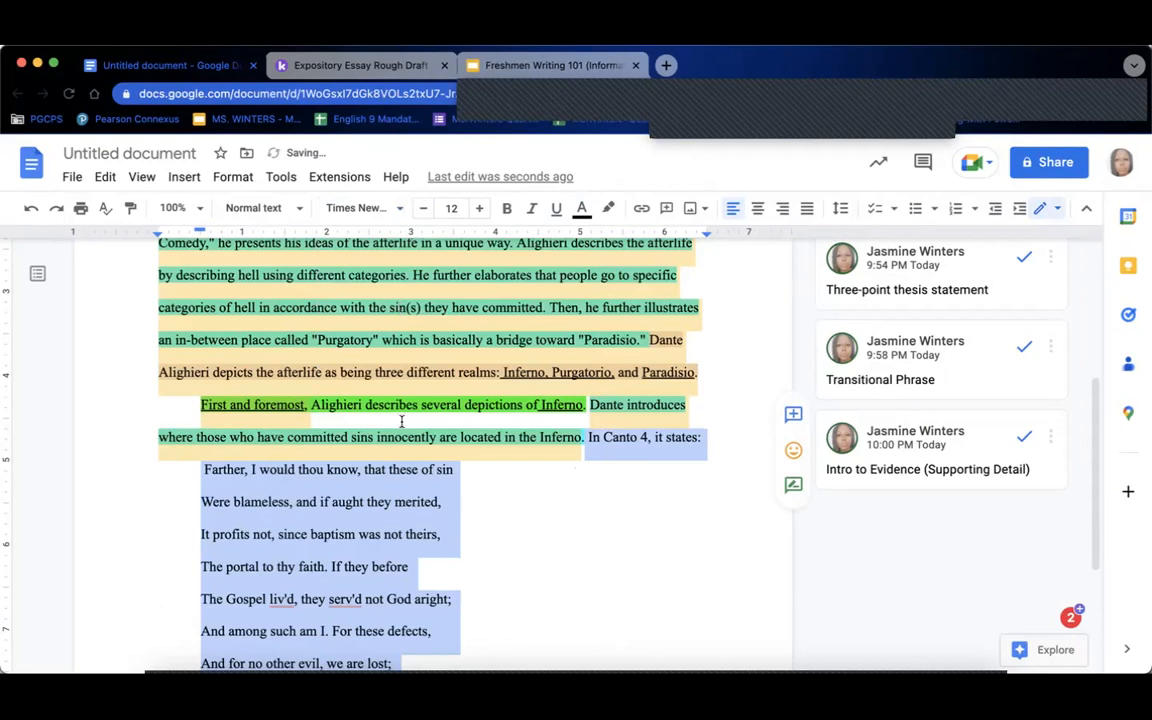
left_click(406, 469)
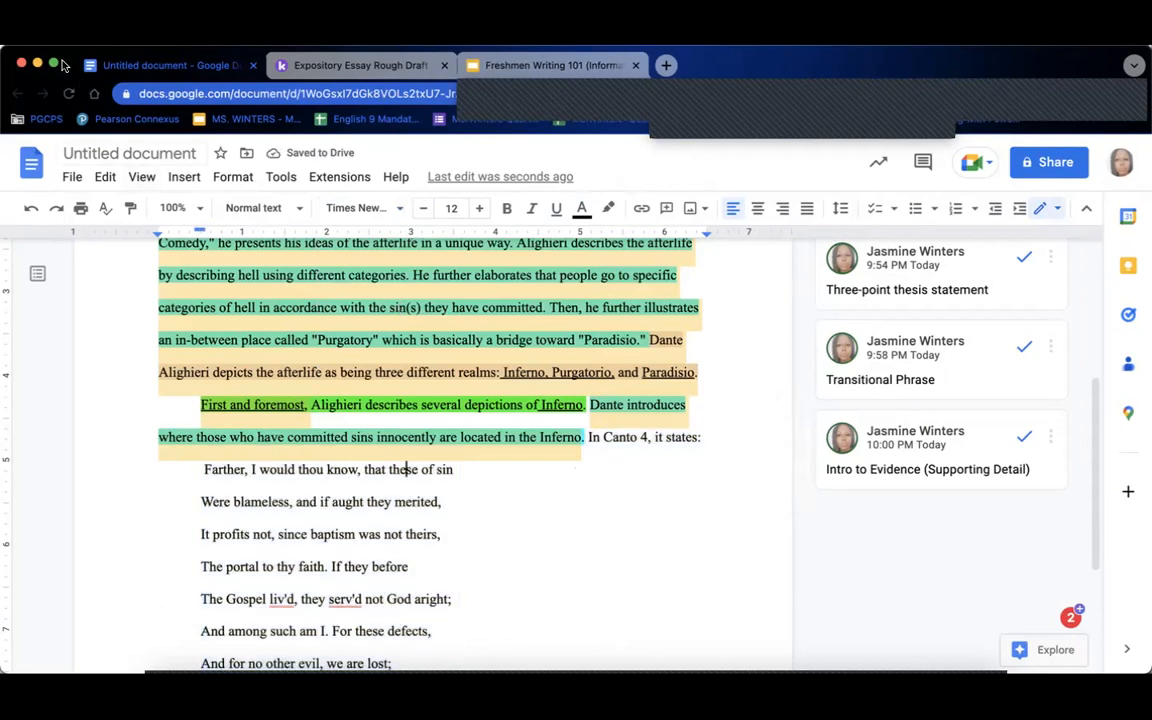
- Cite '(Alighieri)' after 'we are lost;' and switch to the Kami rough draft
left_click(57, 65)
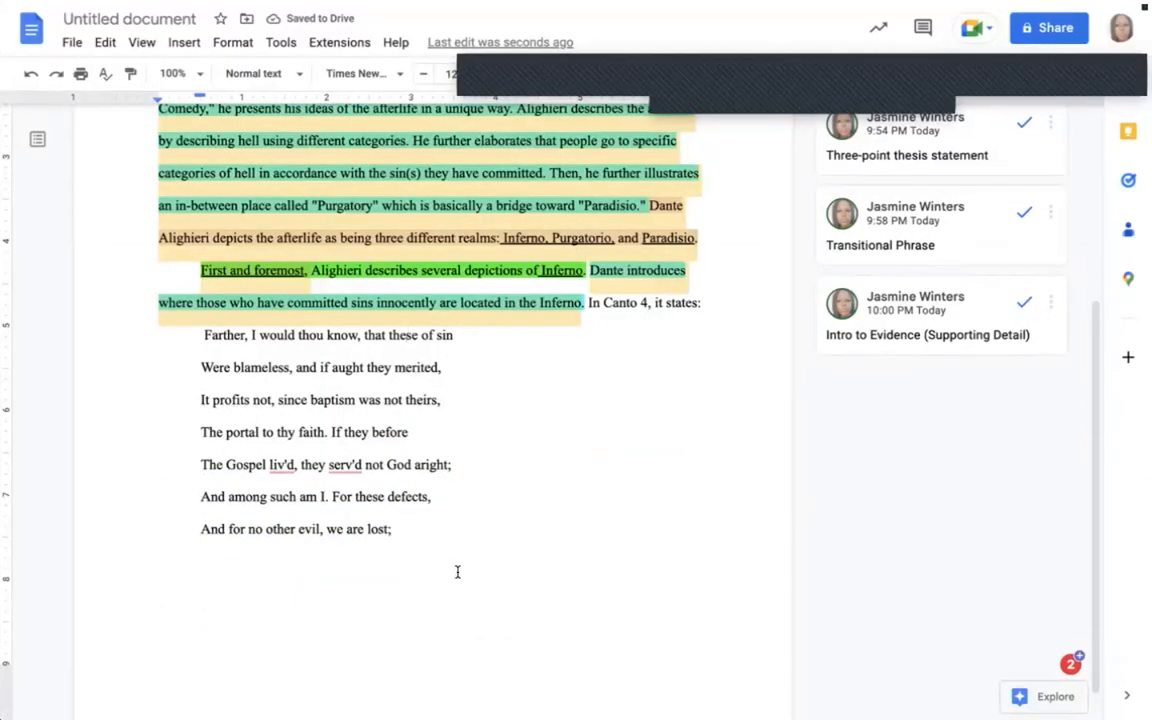
left_click(407, 531)
left_click(404, 532)
type("(Alighieri).")
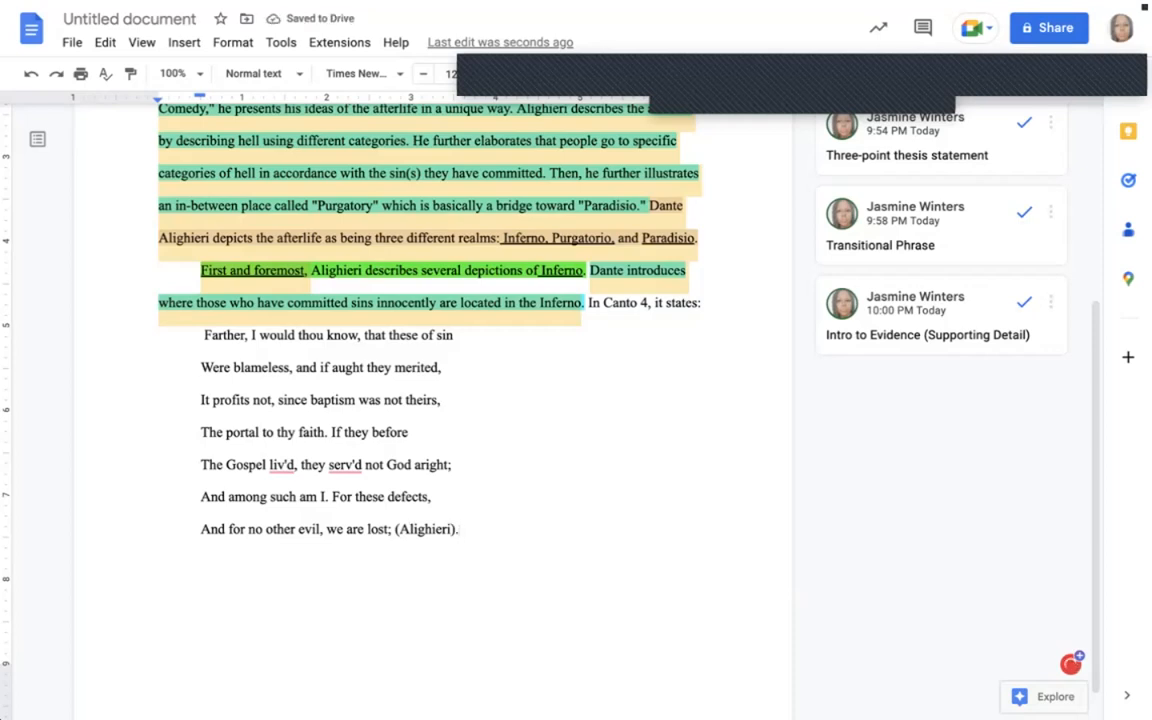
mouse_move(227, 5)
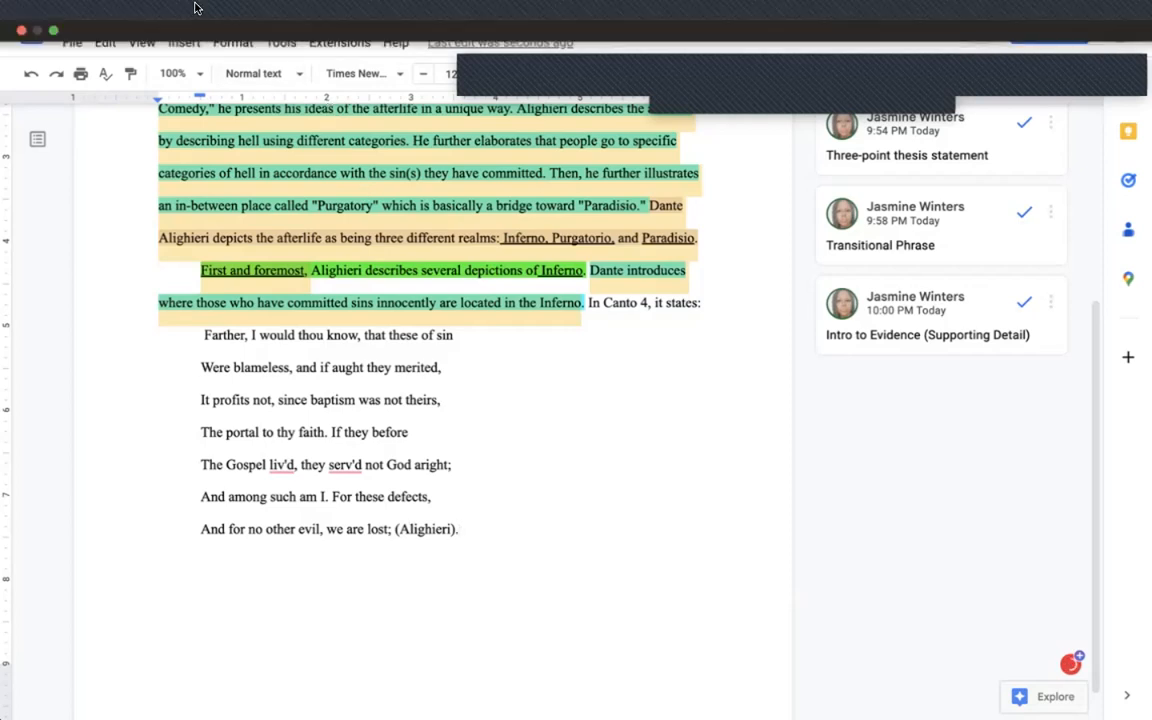
left_click(51, 30)
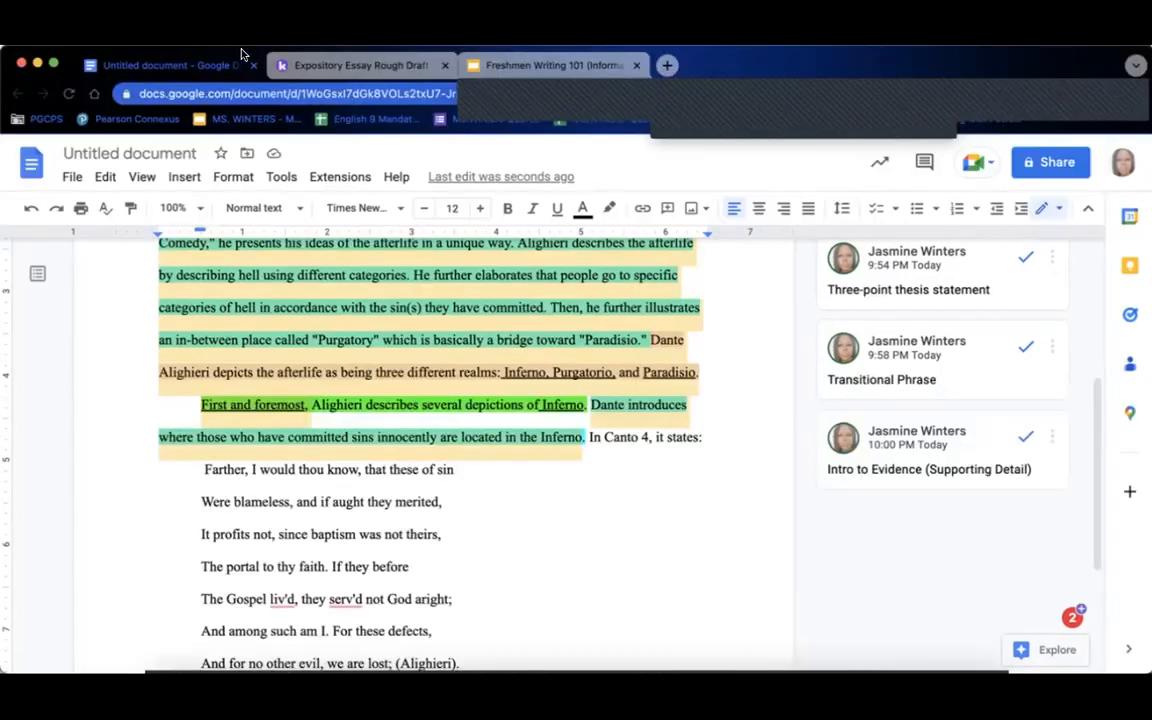
left_click(330, 65)
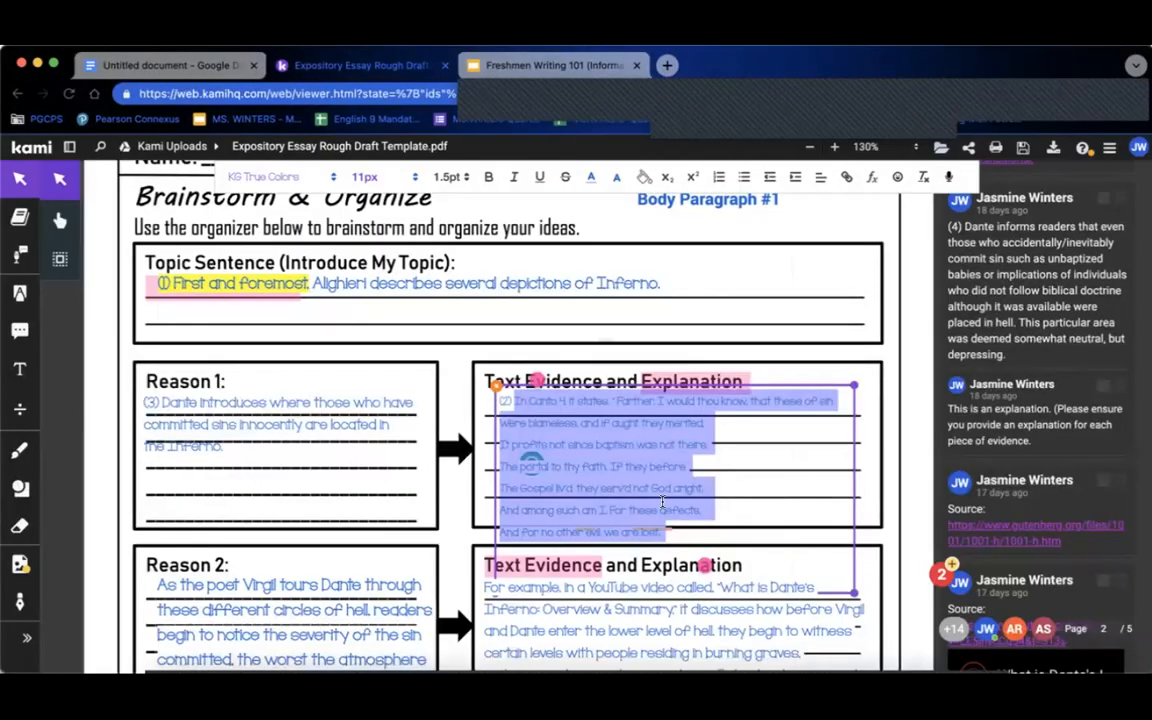
- Open the TSIS Templates.Examples handout in a new tab and scroll through its quotation templates
left_click(617, 443)
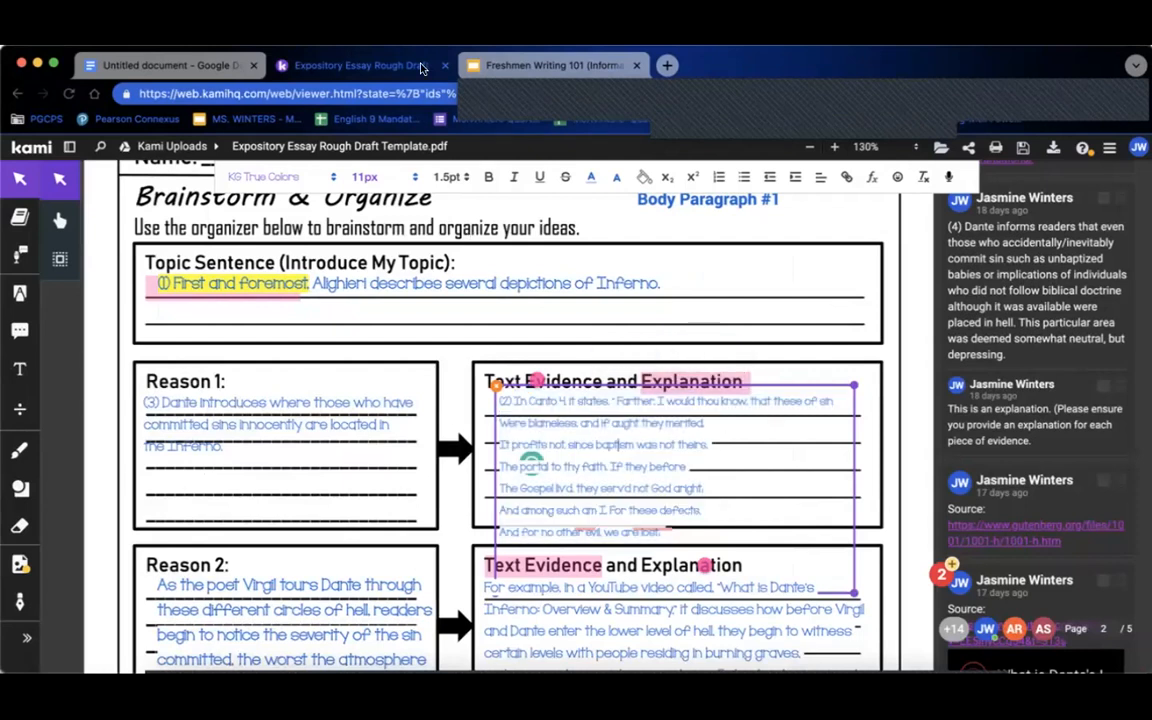
left_click(500, 66)
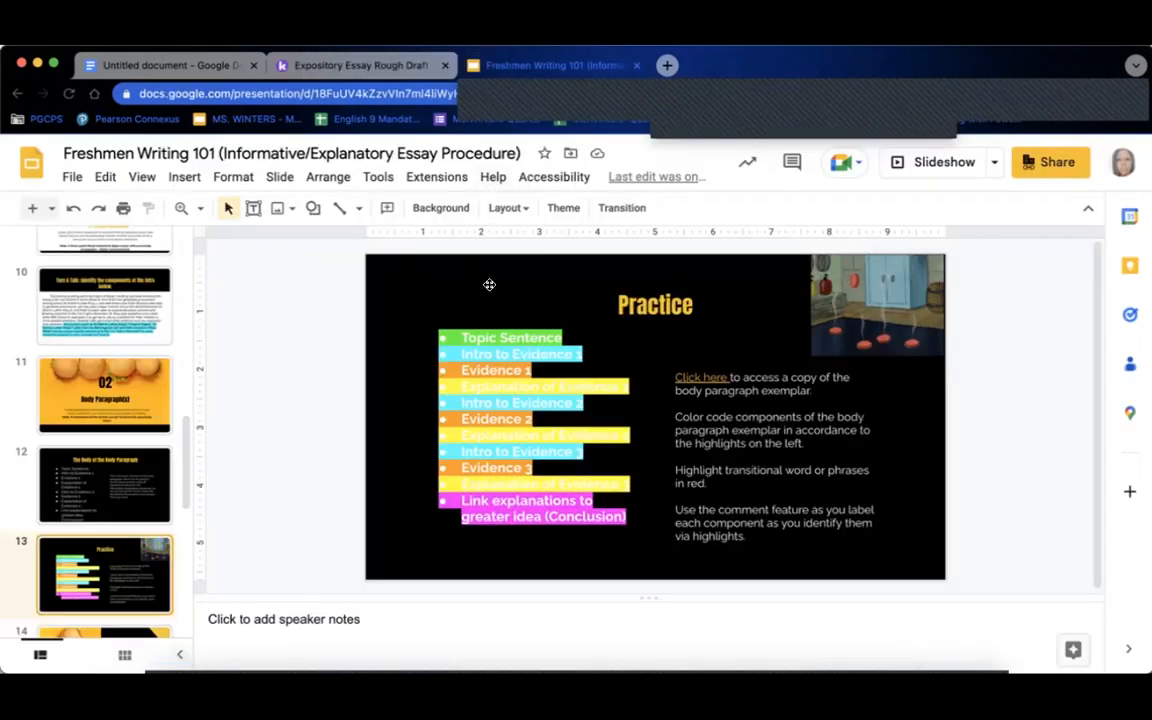
left_click(667, 66)
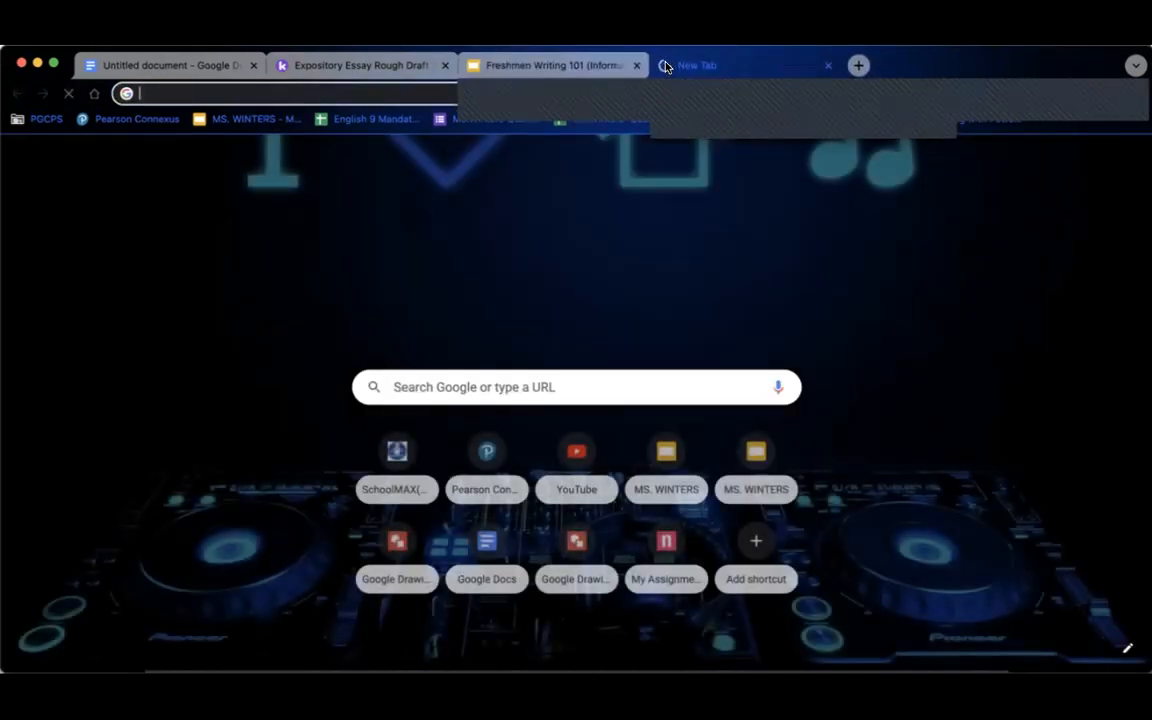
type("t")
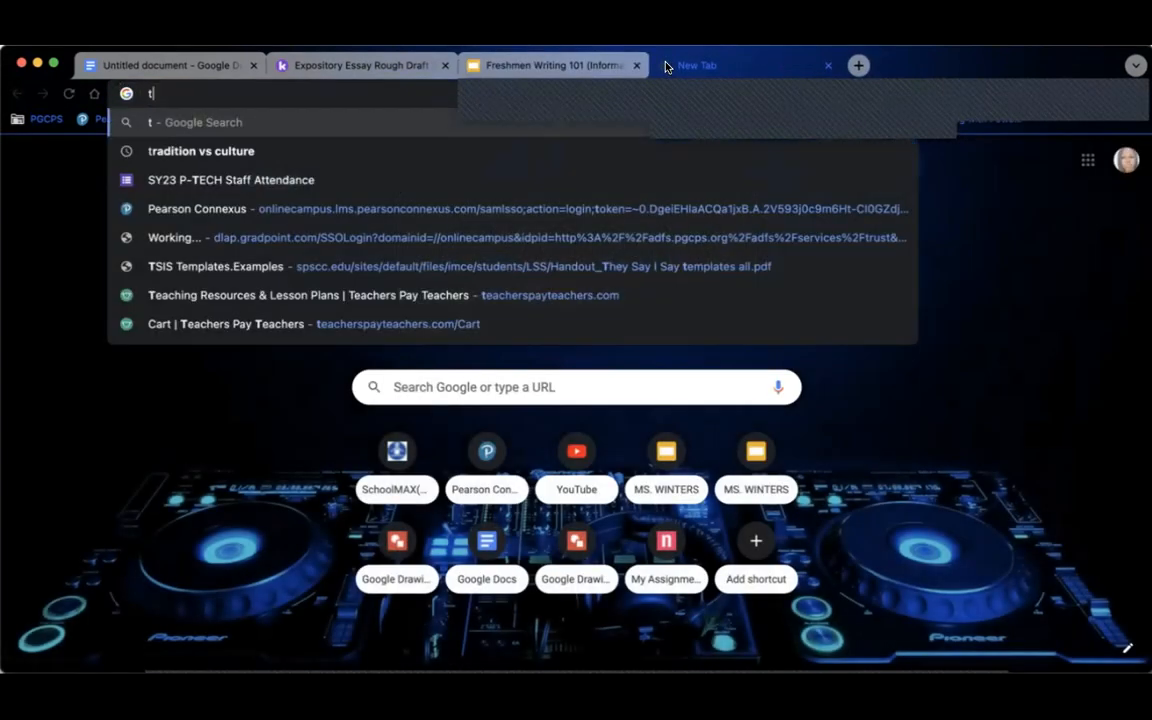
left_click(450, 266)
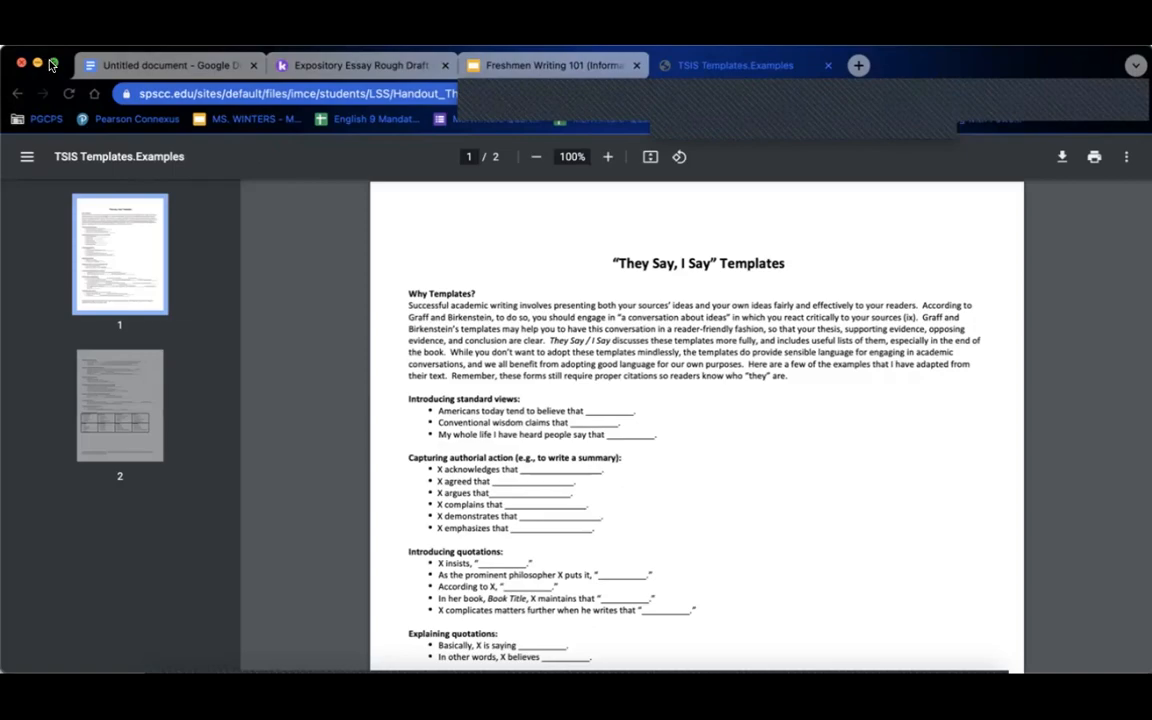
left_click(53, 63)
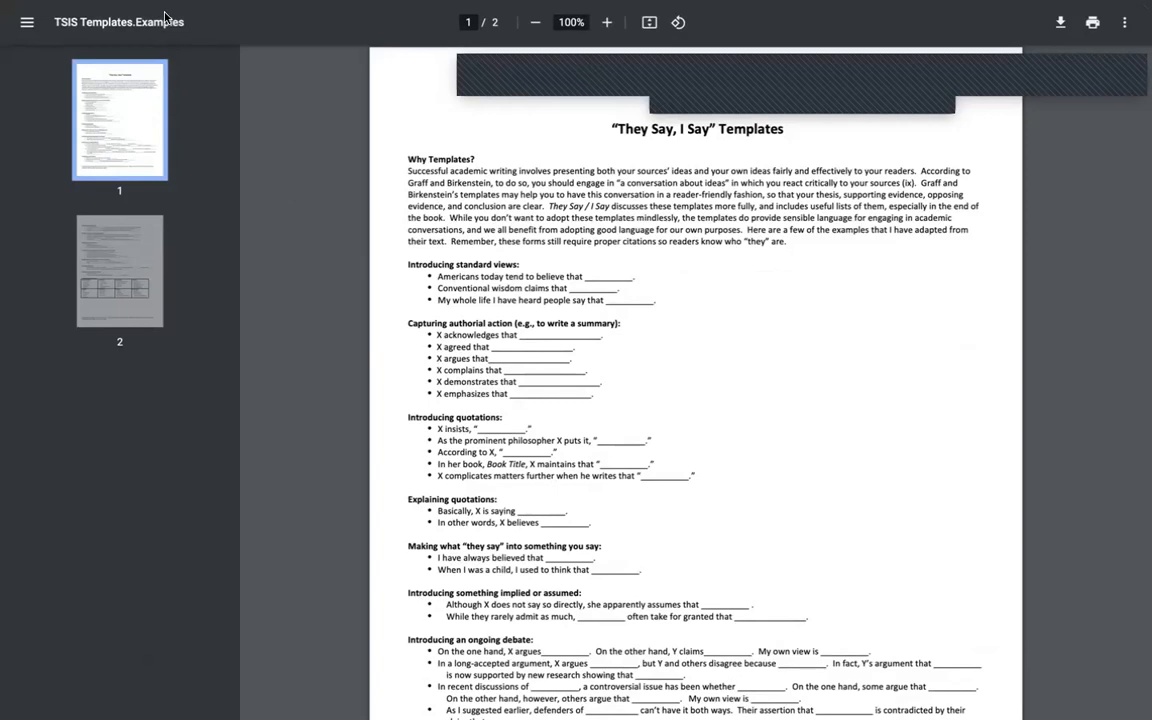
mouse_move(30, 12)
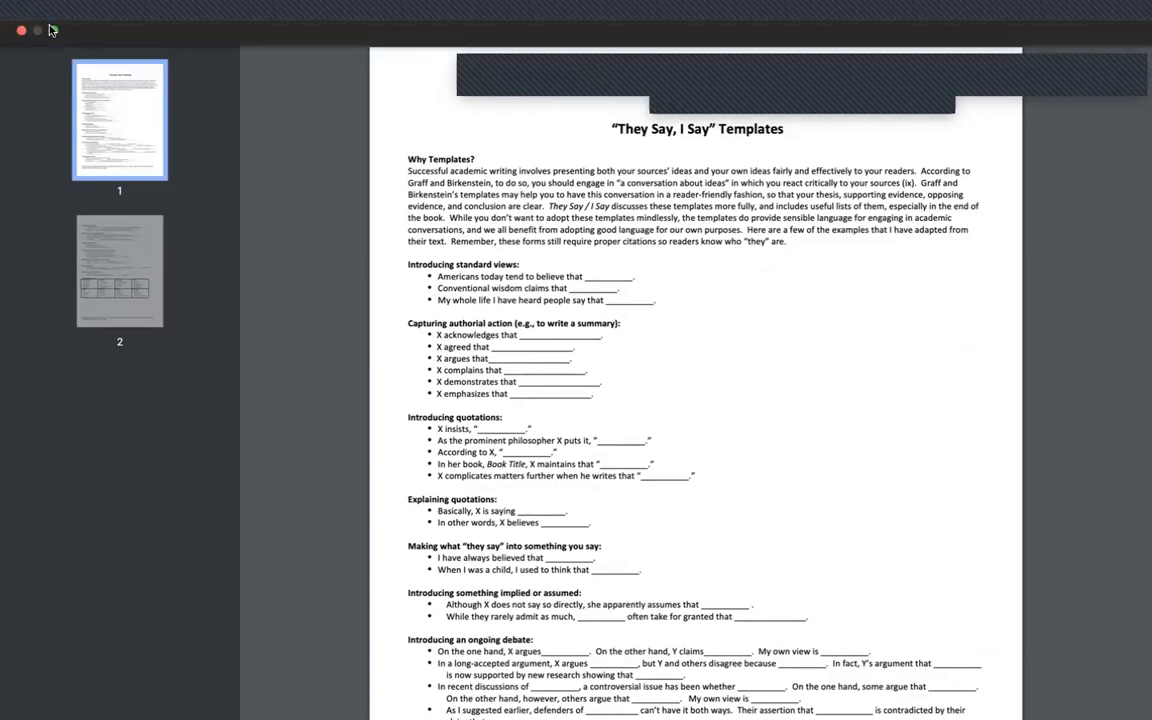
left_click(54, 32)
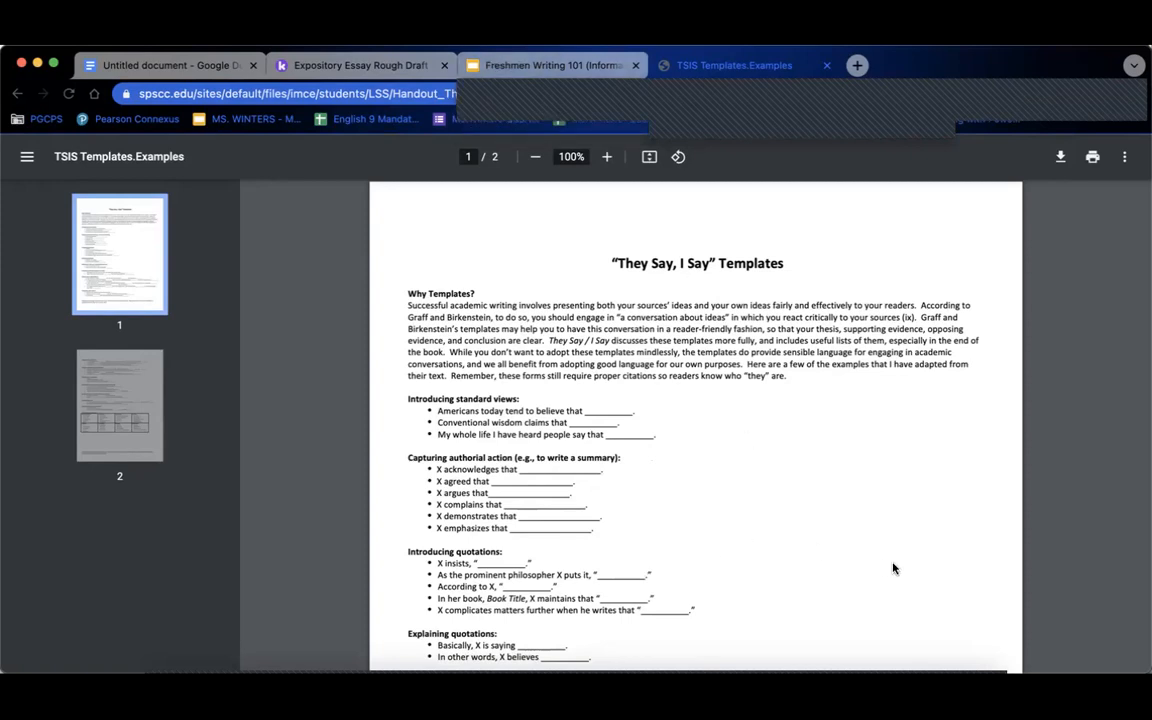
scroll(893, 568, "down", 3)
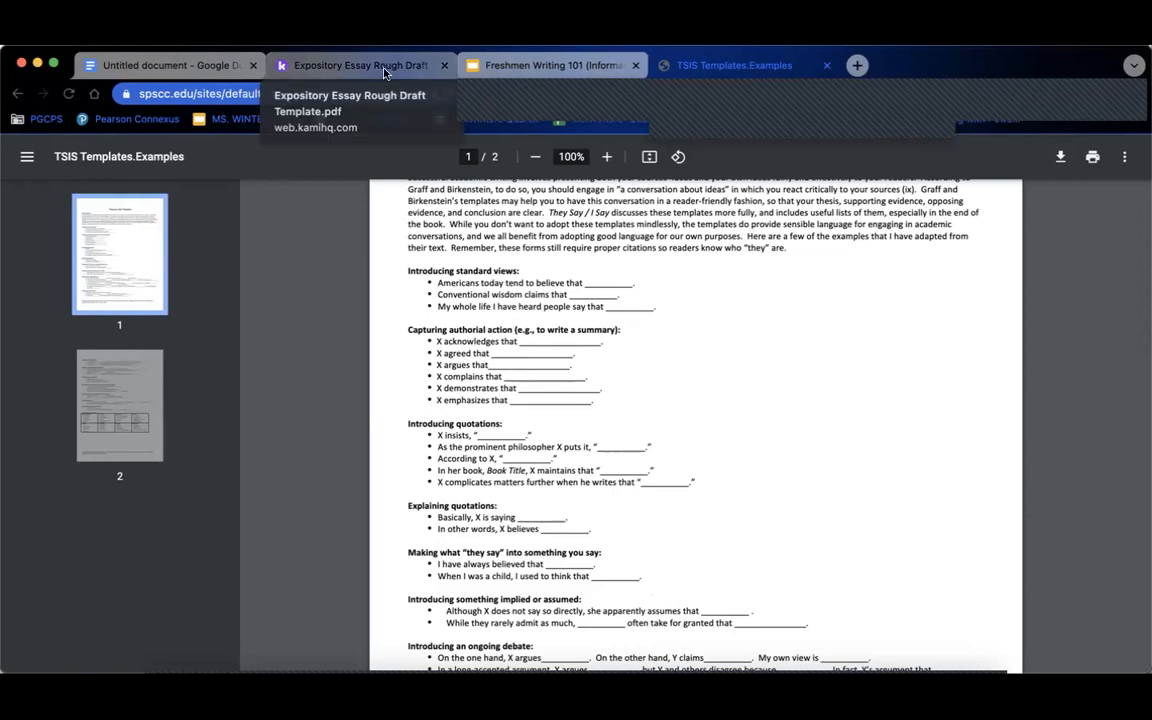
- Select the 'In Canto 4, it states:' line and quotation and apply a highlight
left_click(210, 64)
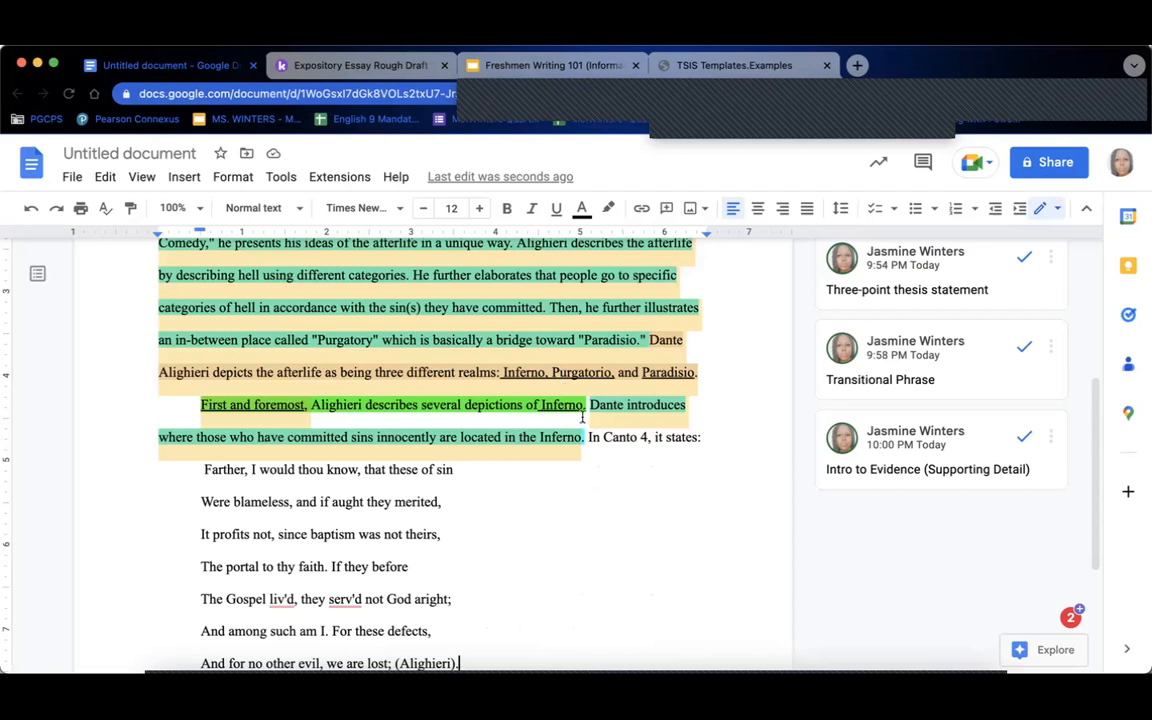
left_click_drag(592, 437, 614, 667)
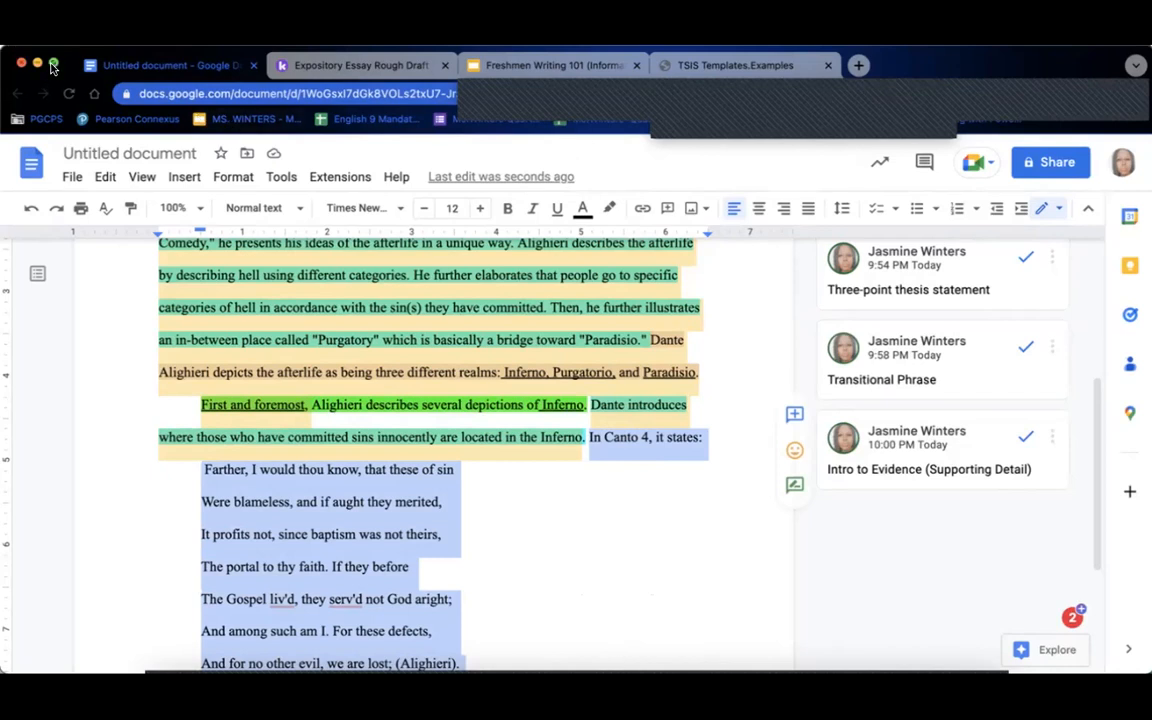
left_click(56, 65)
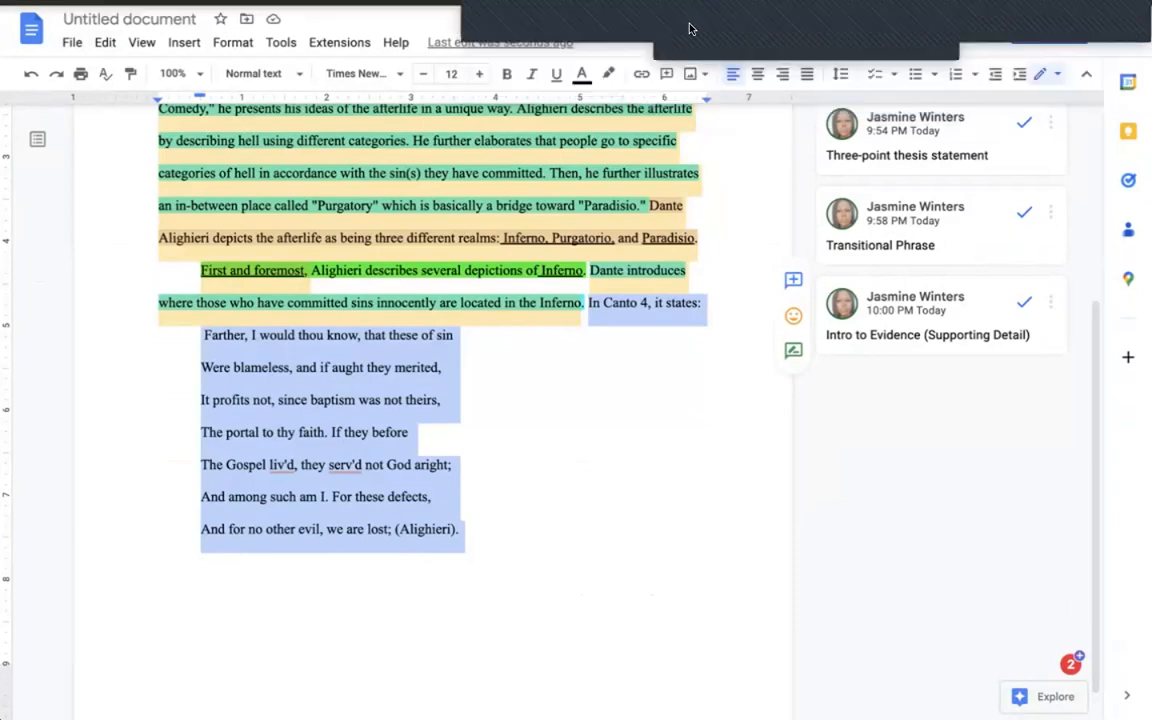
left_click(608, 74)
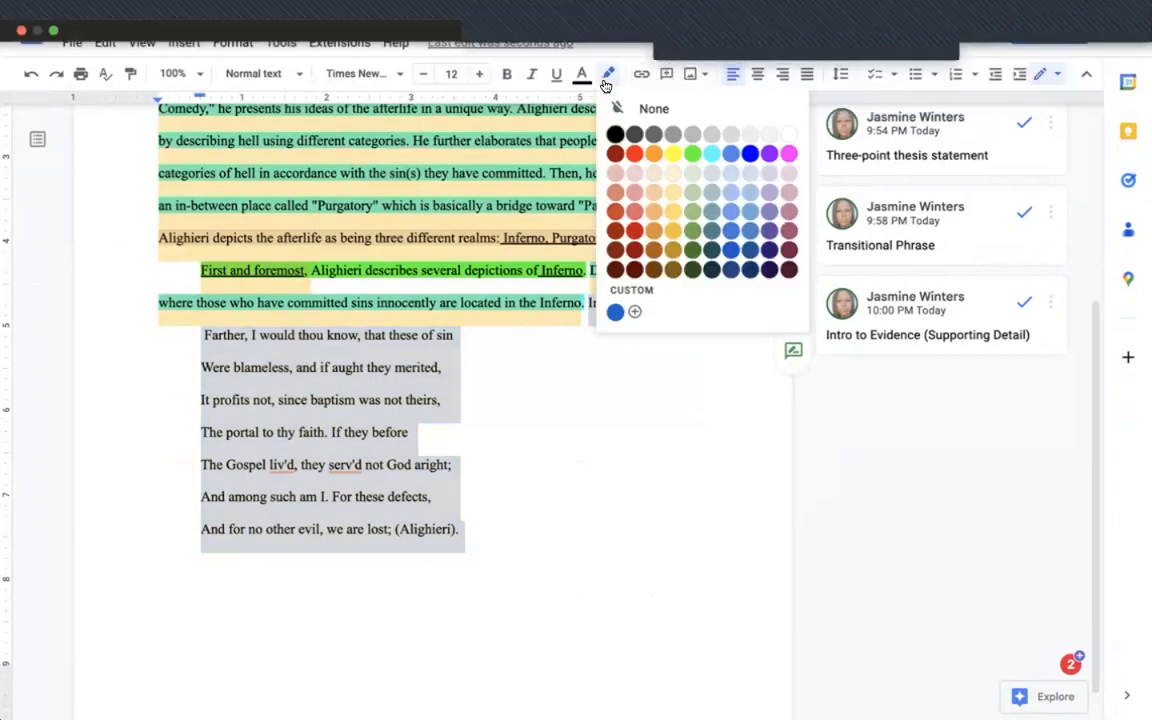
left_click(643, 147)
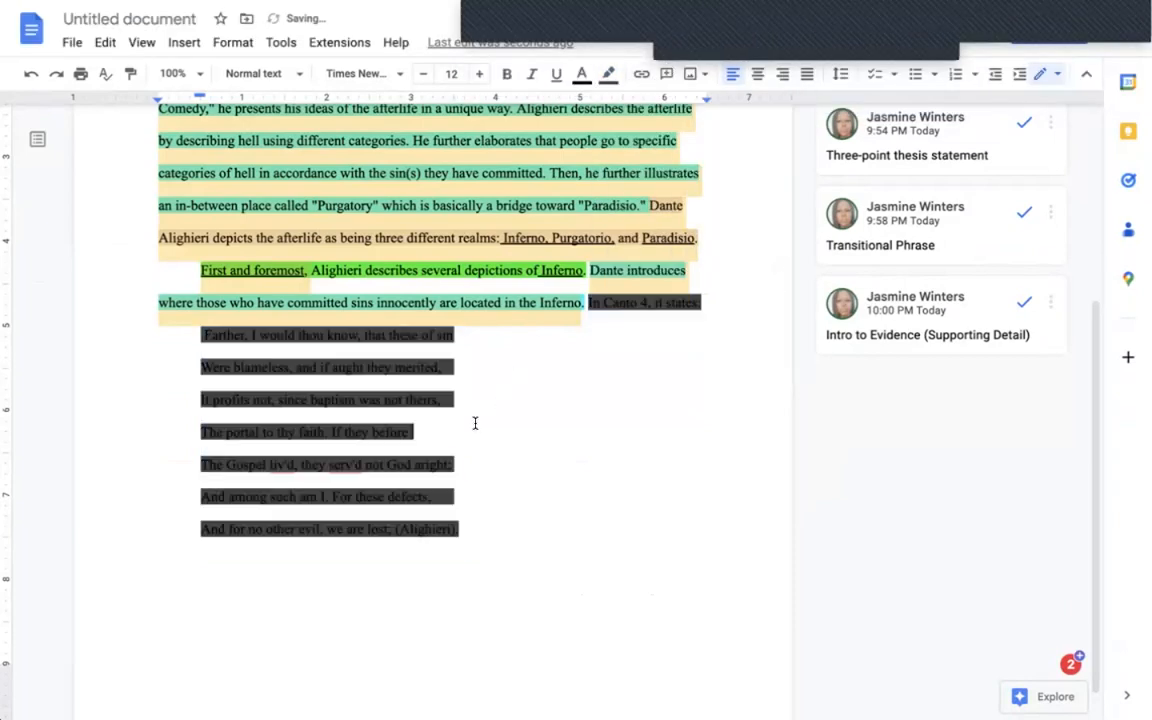
- Highlight the intro line and quote in orange, undoing an accidental orange text colour
left_click_drag(587, 302, 602, 535)
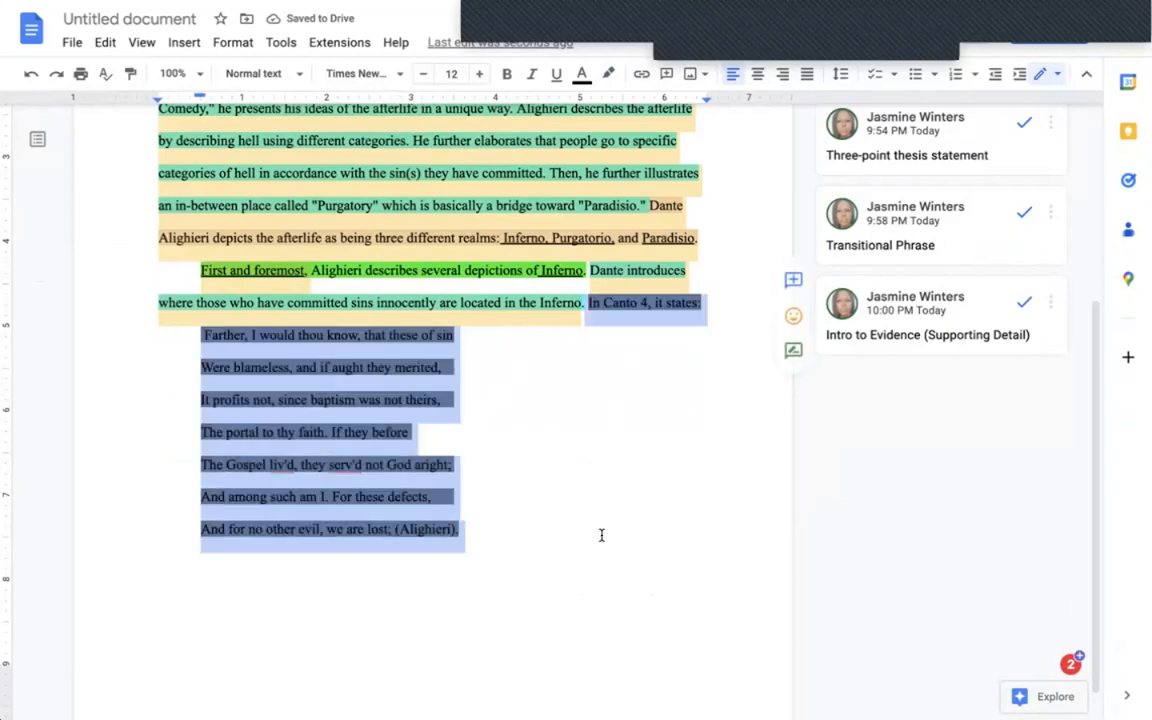
left_click(580, 74)
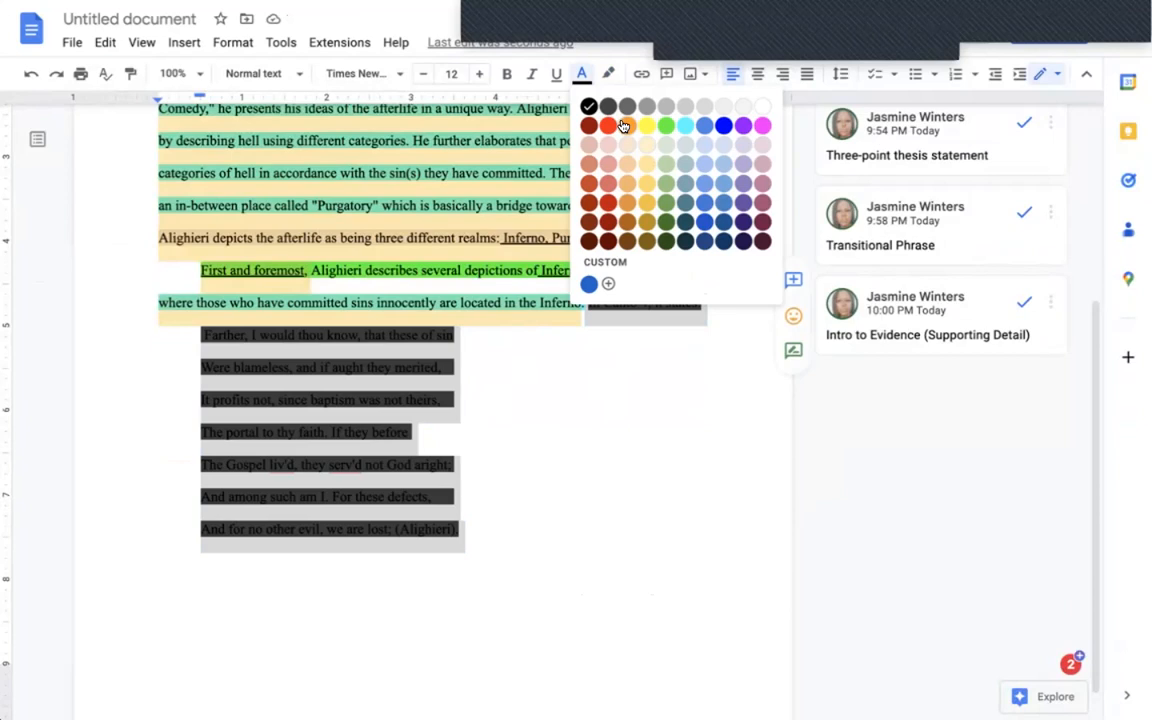
left_click(623, 125)
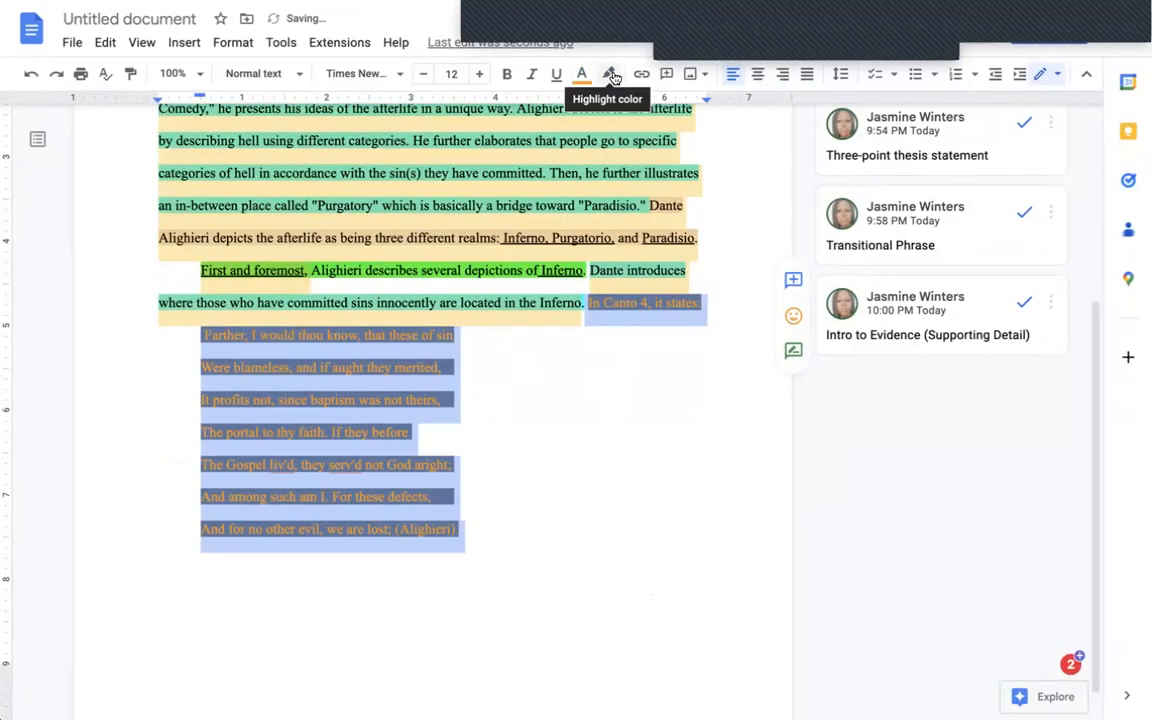
key("ctrl+z")
left_click(610, 74)
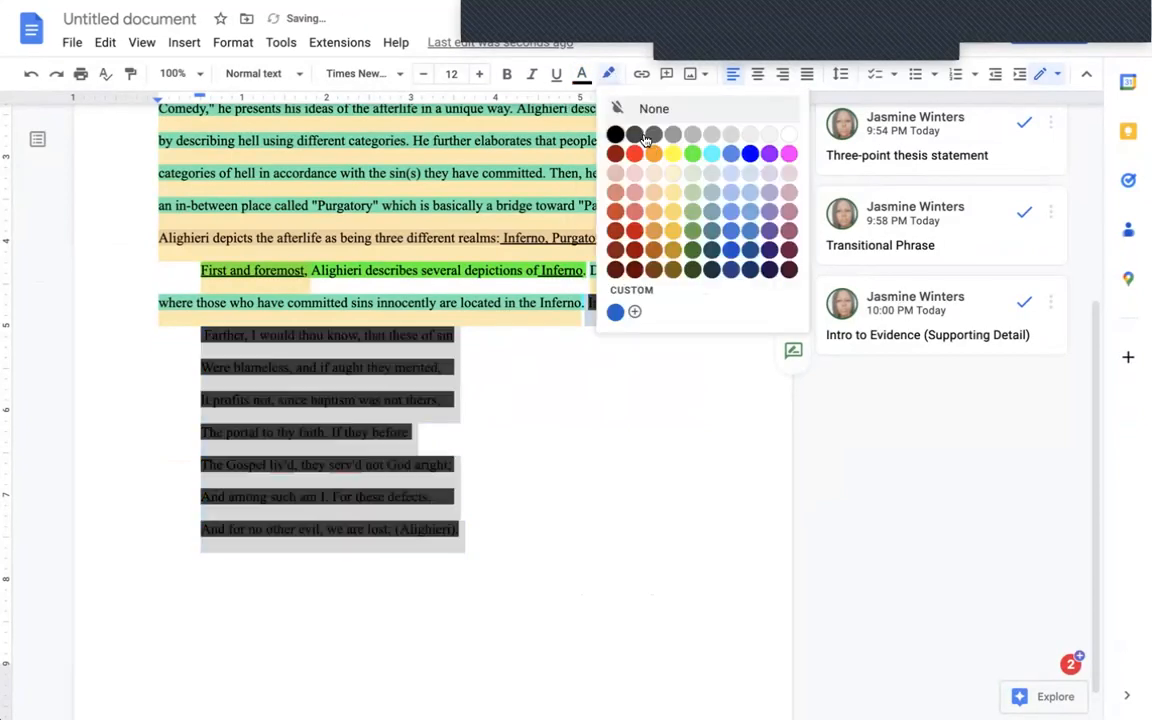
left_click(646, 145)
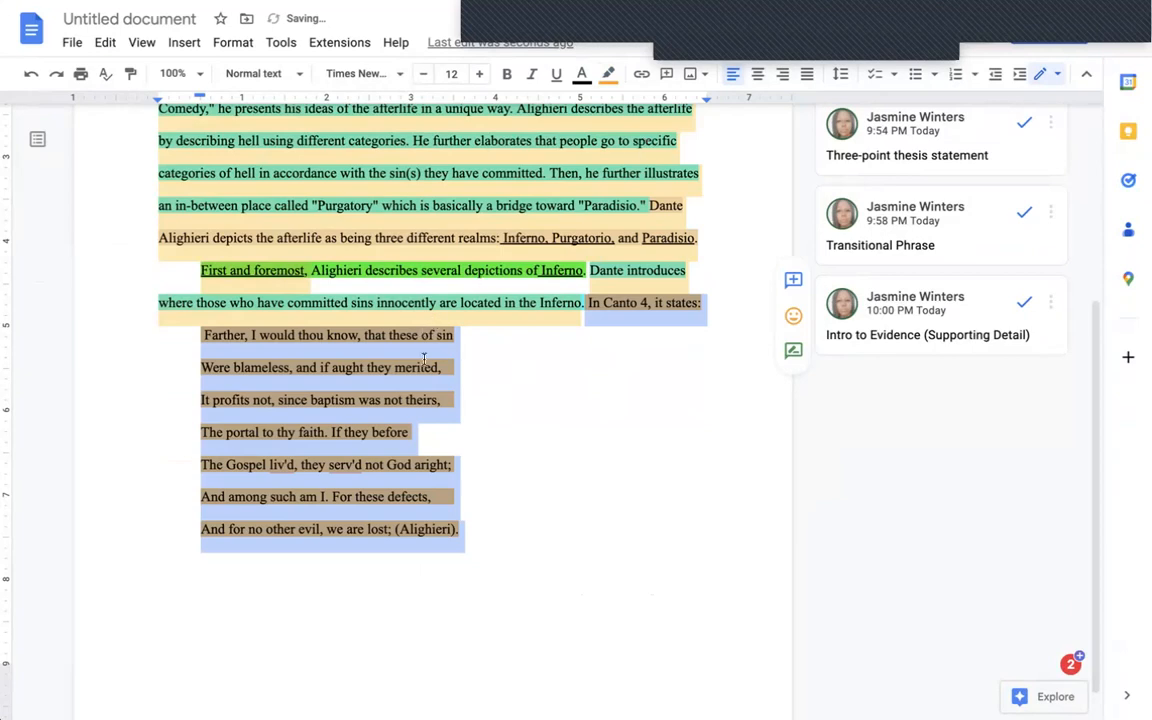
left_click(497, 425)
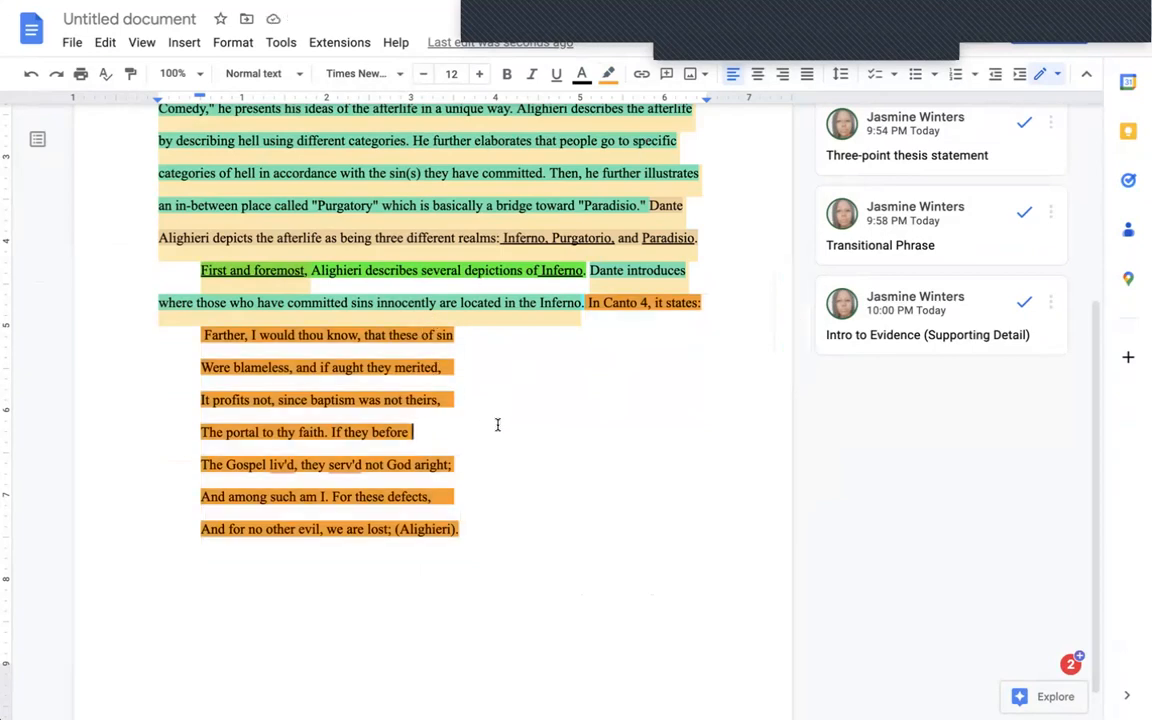
mouse_move(73, 27)
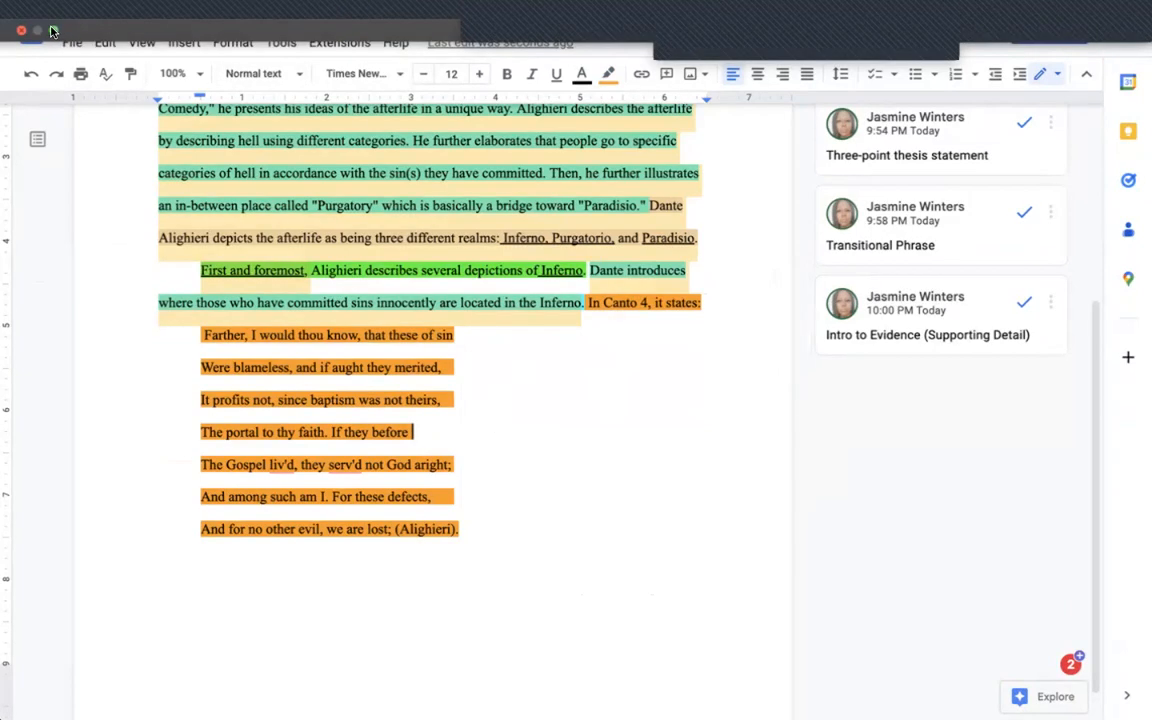
left_click(53, 30)
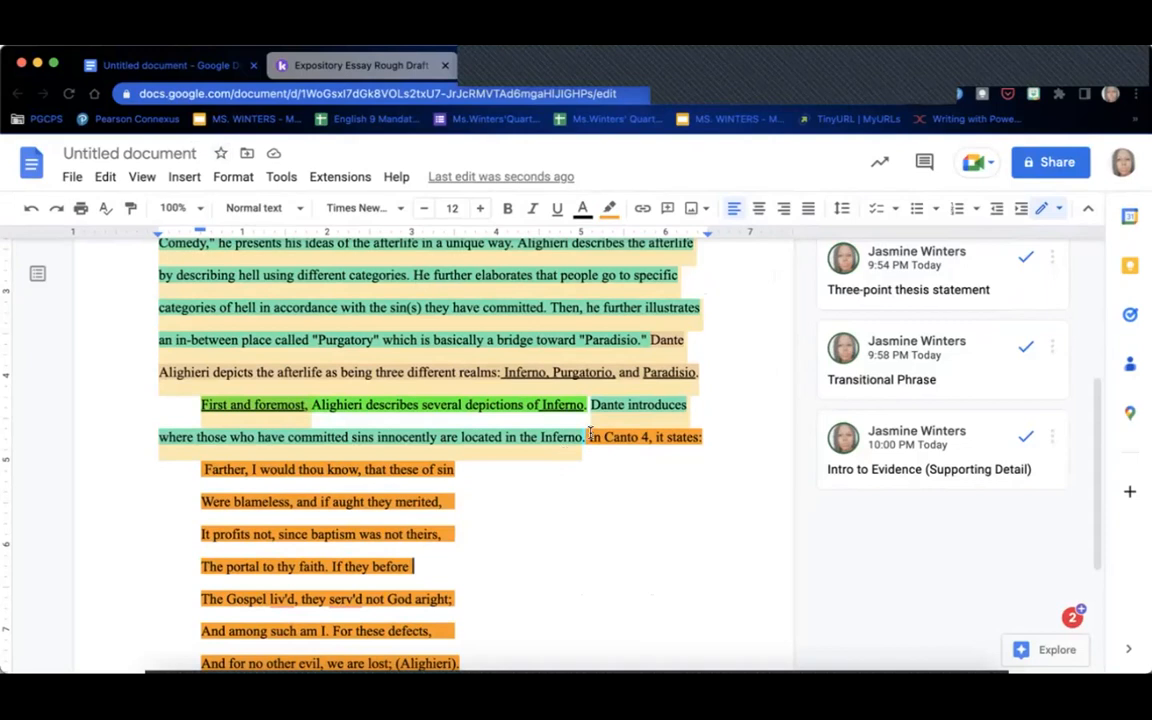
left_click_drag(587, 437, 612, 675)
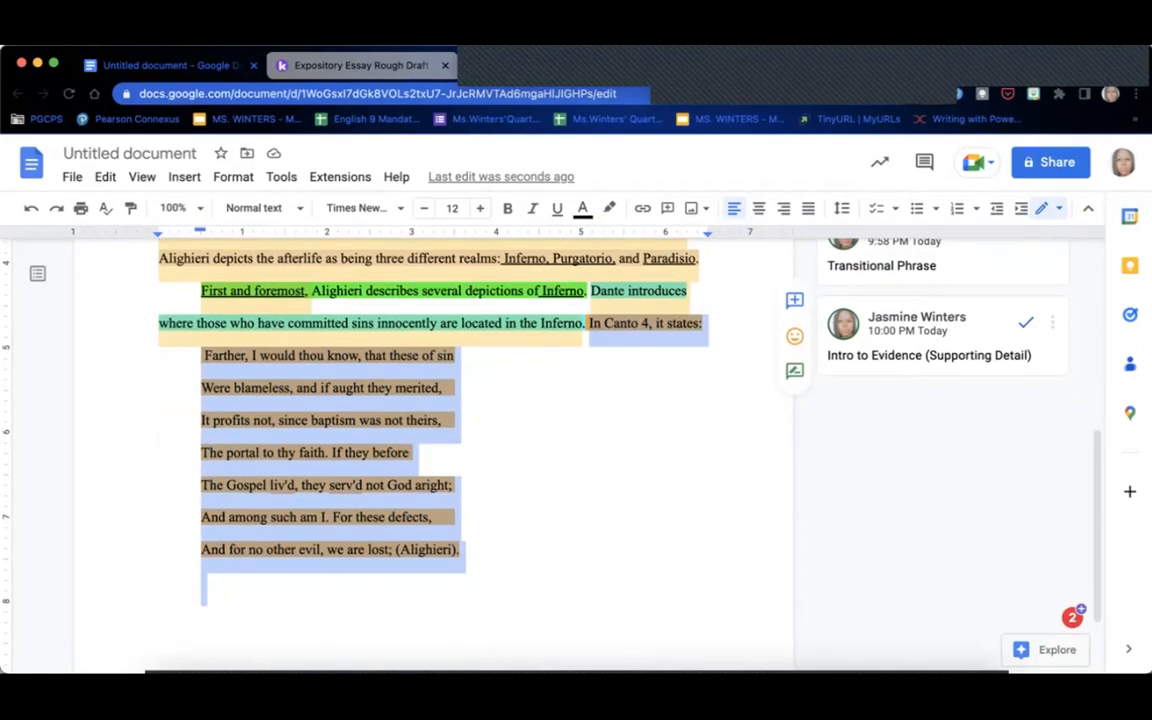
- Comment 'Evidence (block quote)' on the Canto 4 quotation, then switch to the Freshmen Writing 101 slides
left_click(659, 207)
type("E")
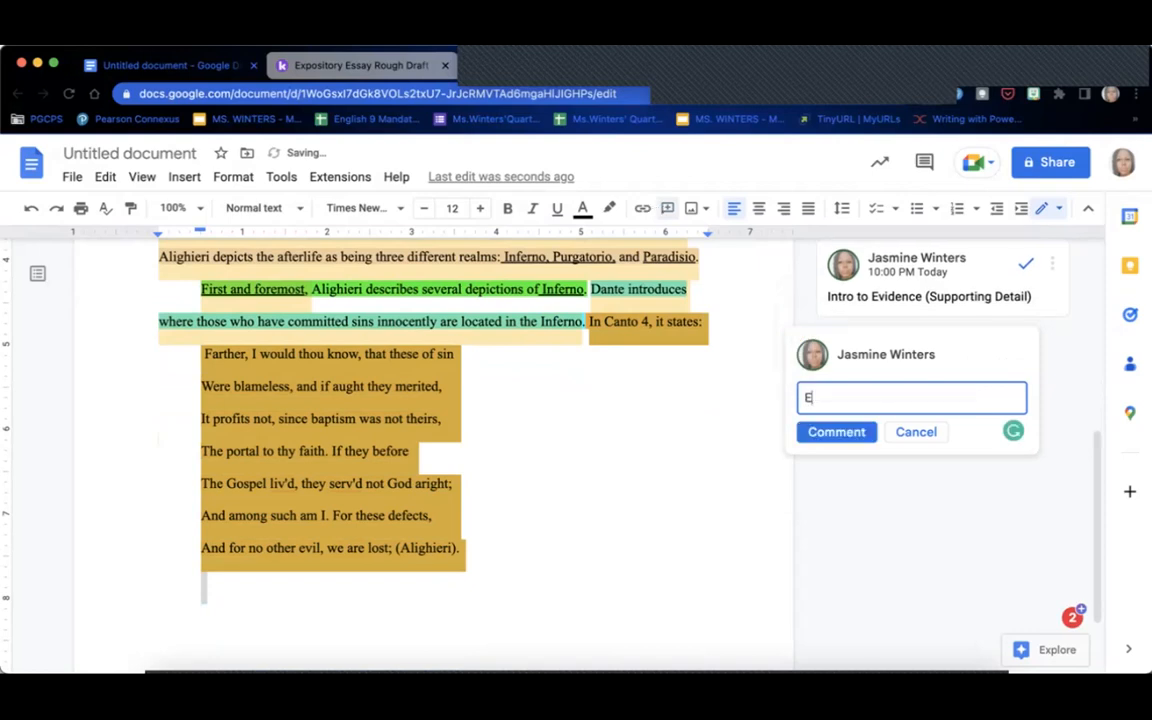
type("vide")
type("b")
type("nce")
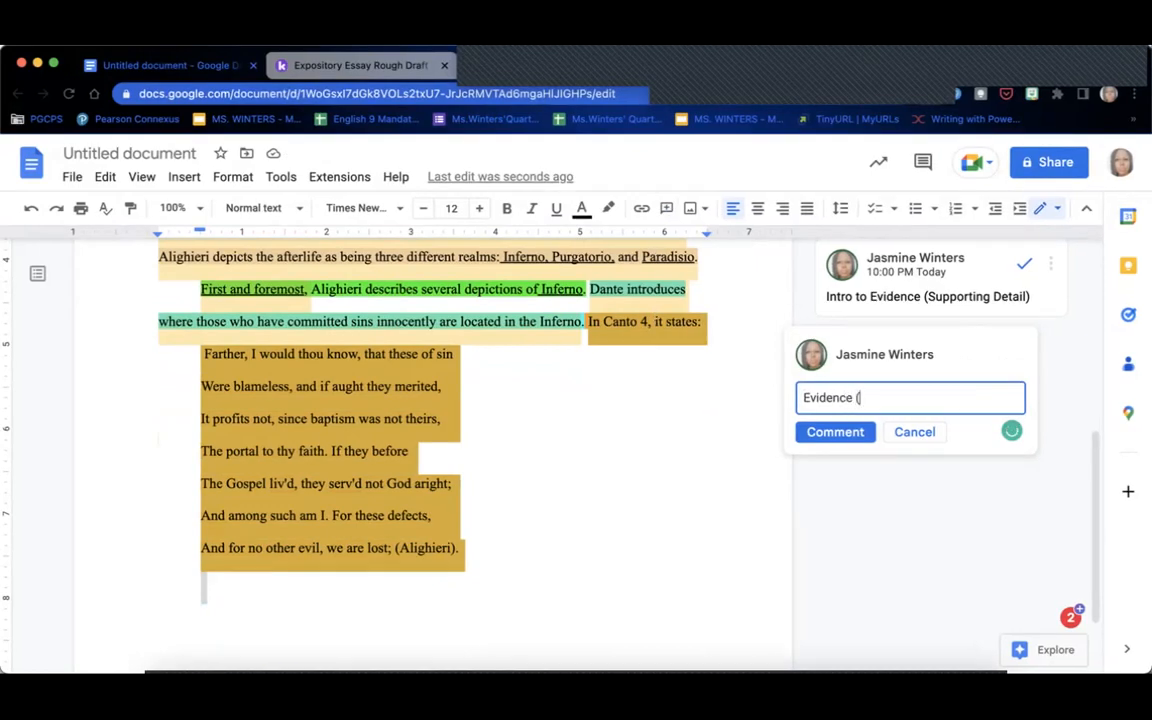
type(" (block quote")
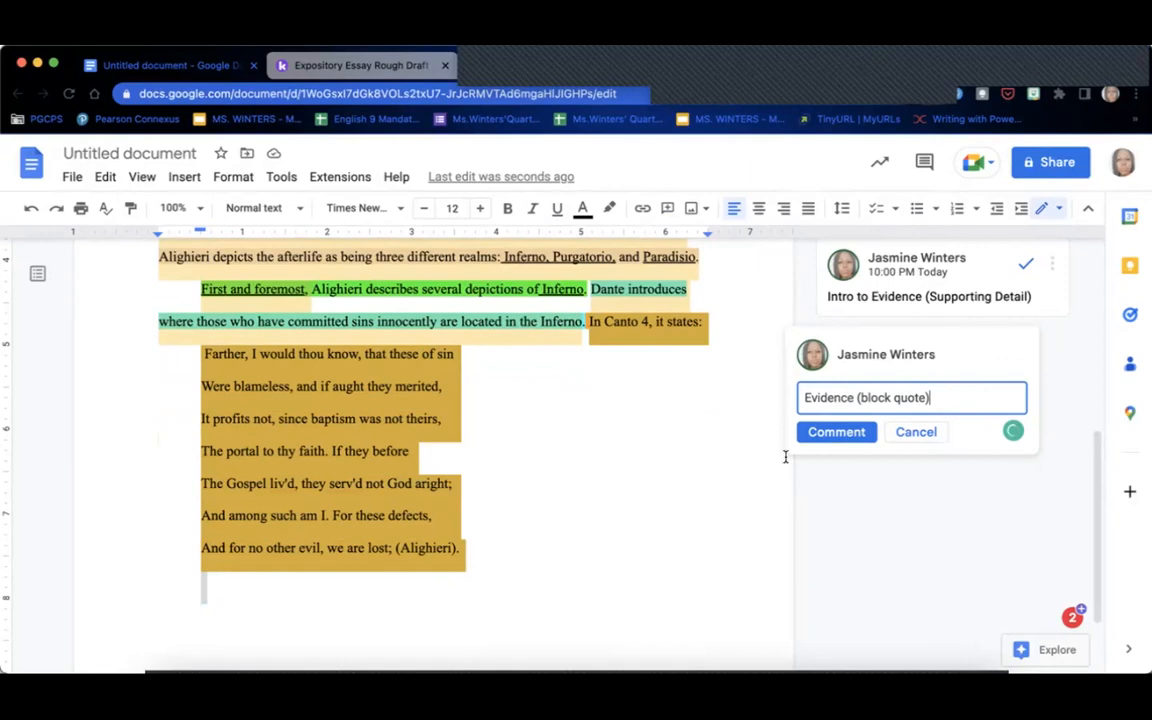
left_click(840, 439)
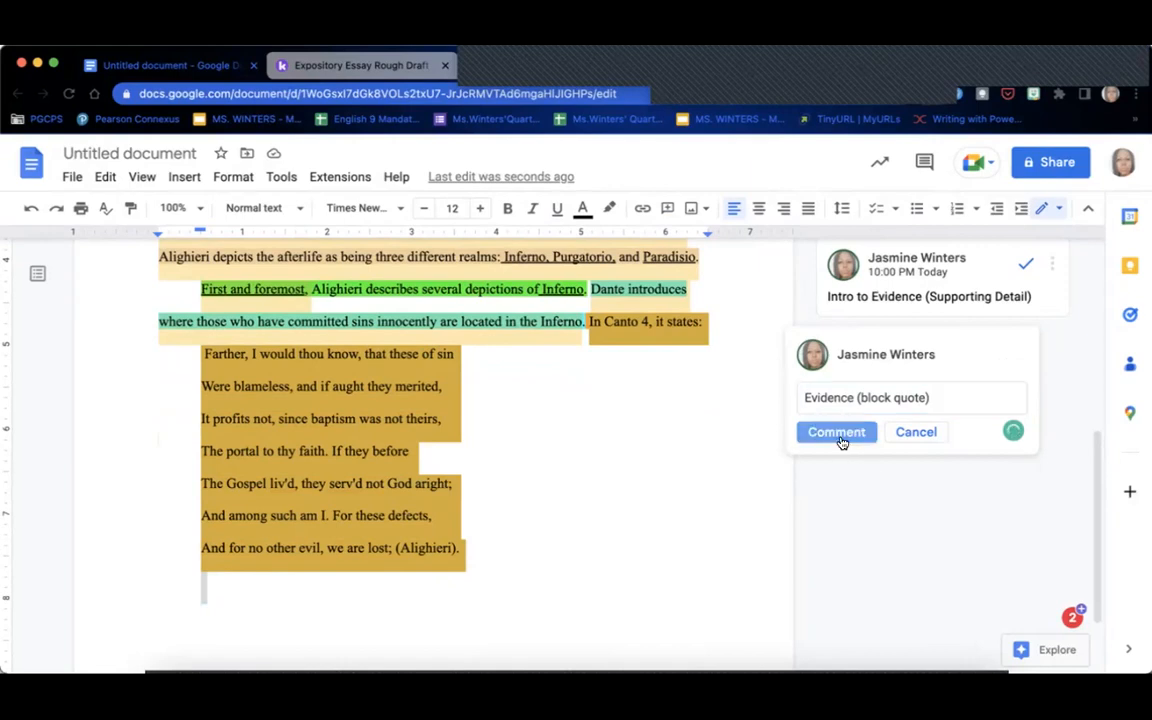
left_click(472, 559)
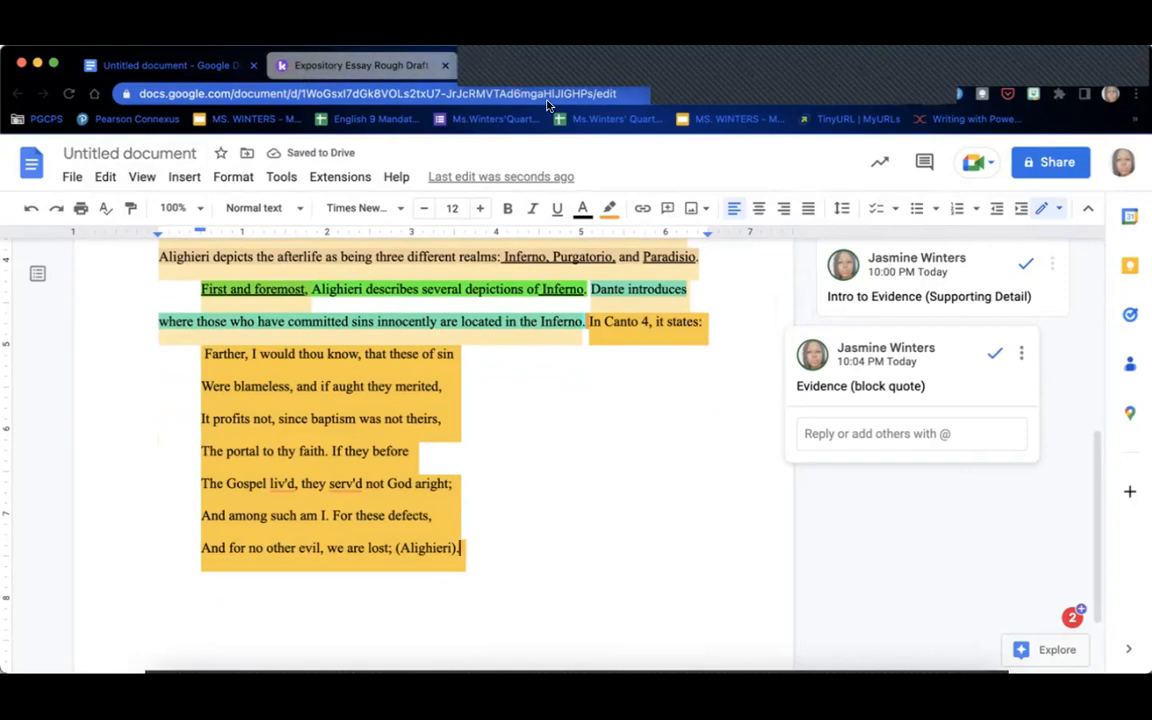
left_click(735, 63)
left_click(572, 65)
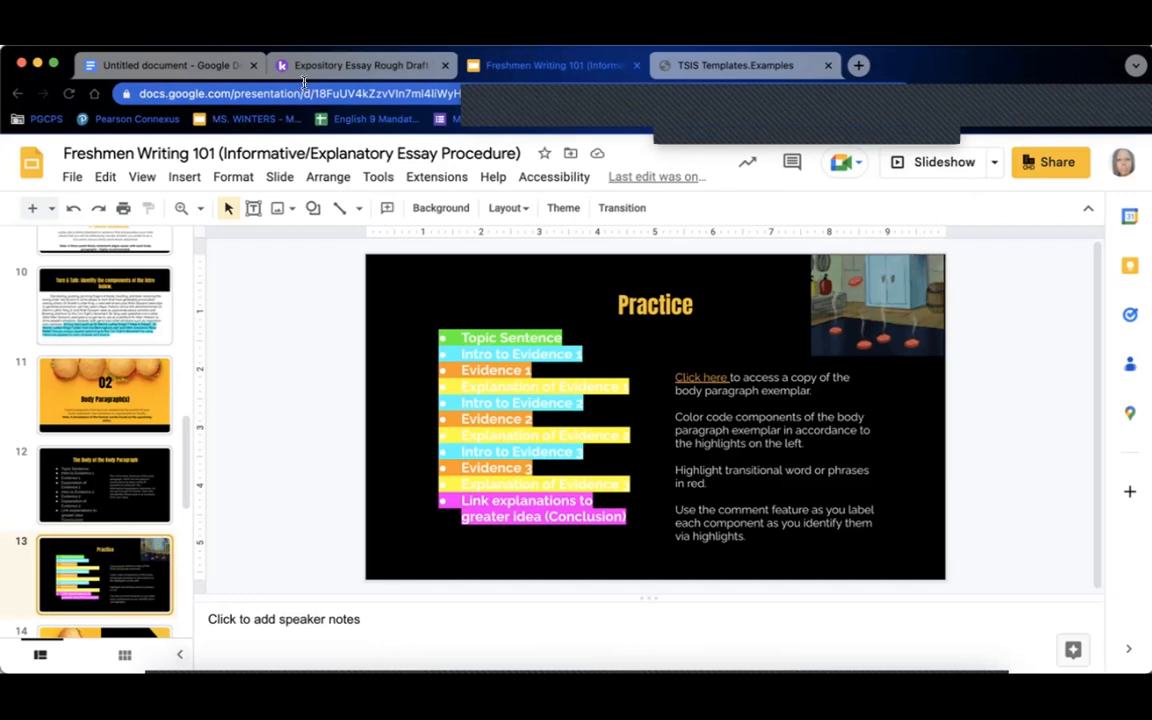
- Open Kami's Explanation comment '(4) Dante informs readers…' and select all its text to copy
left_click(172, 70)
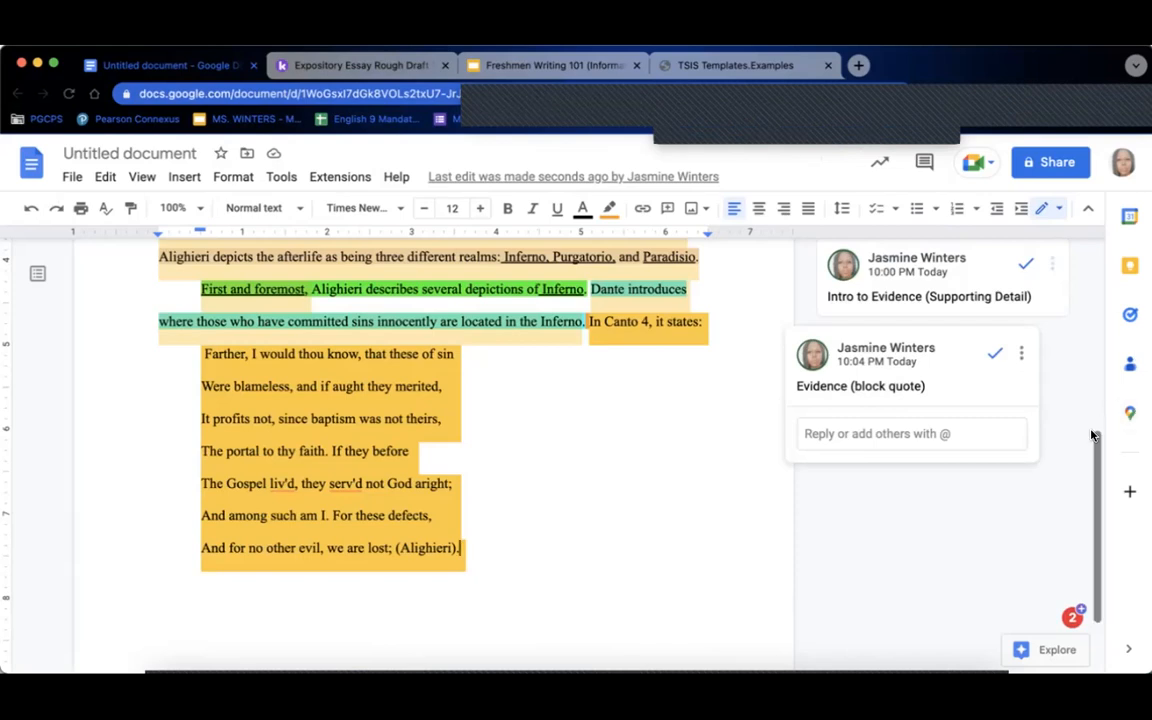
left_click(322, 68)
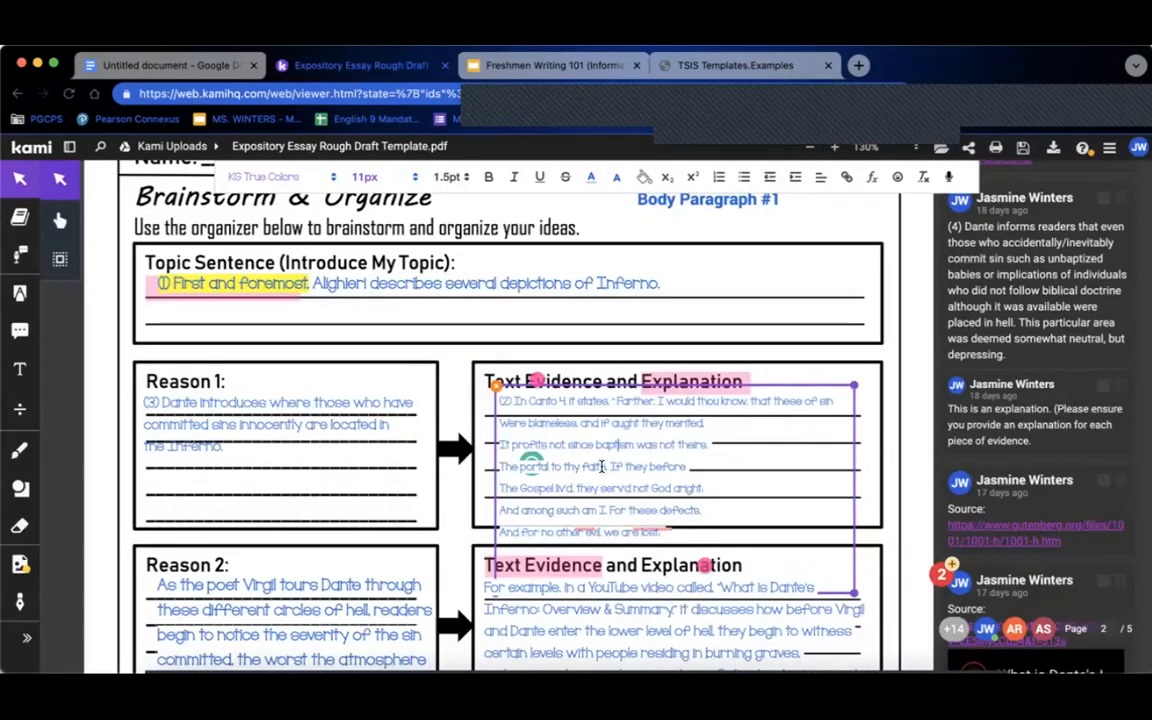
left_click(53, 64)
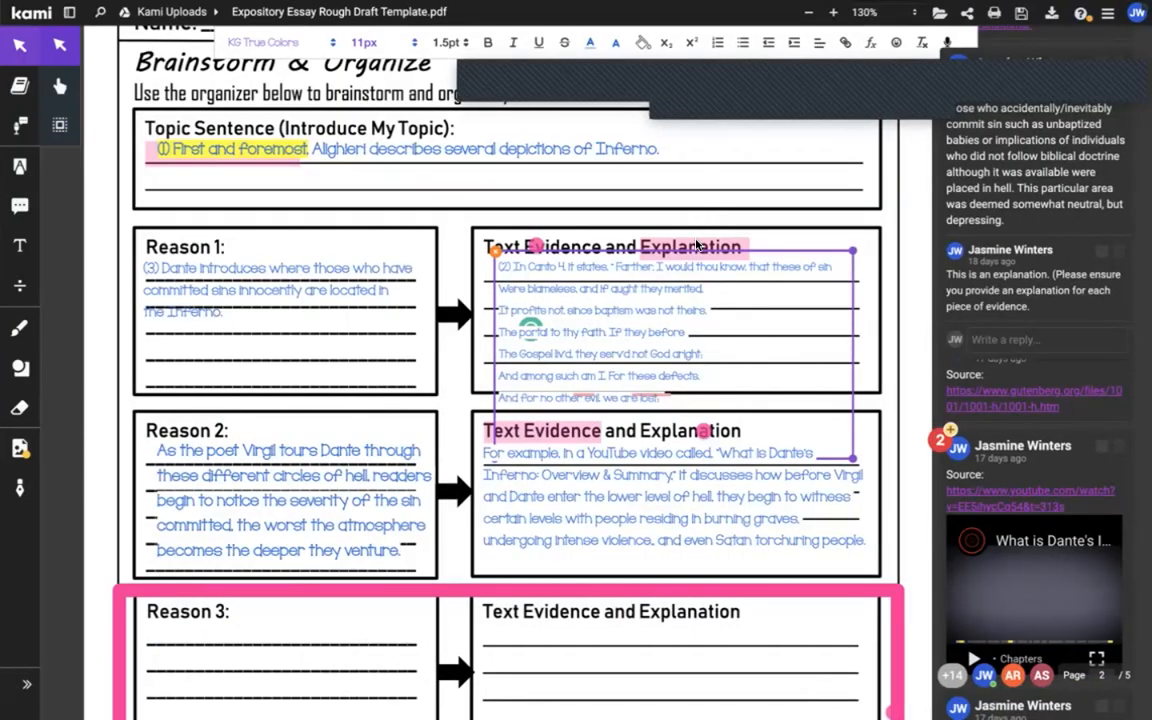
left_click(697, 245)
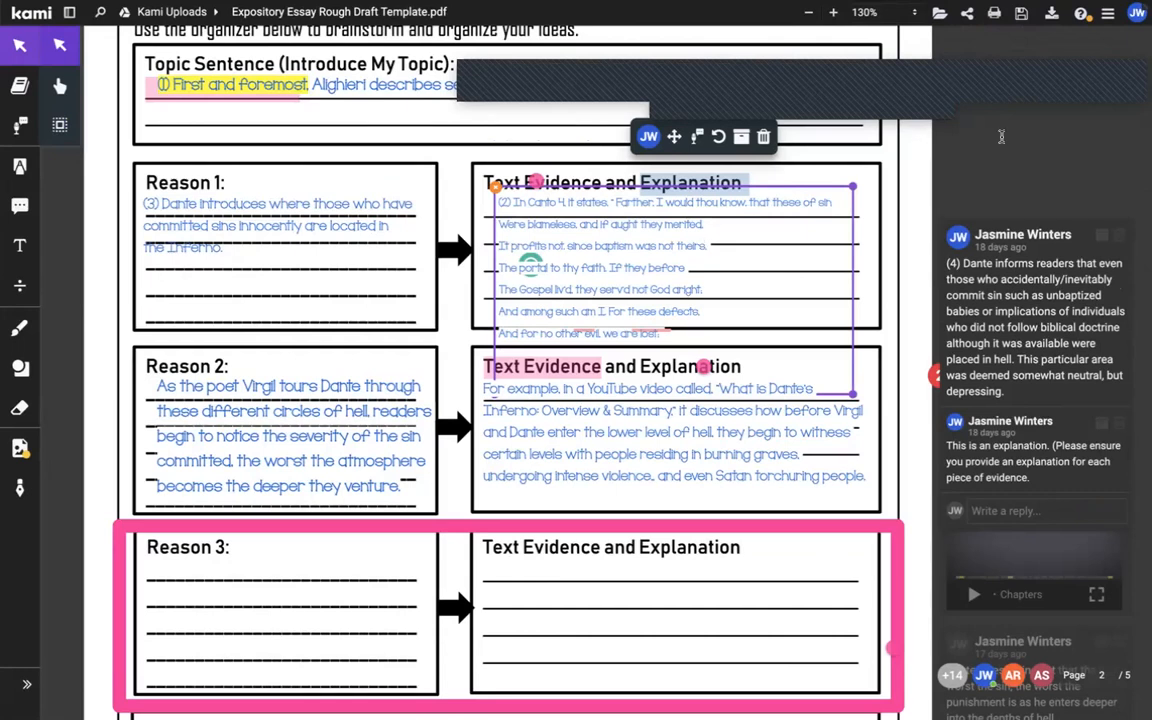
left_click(1011, 267)
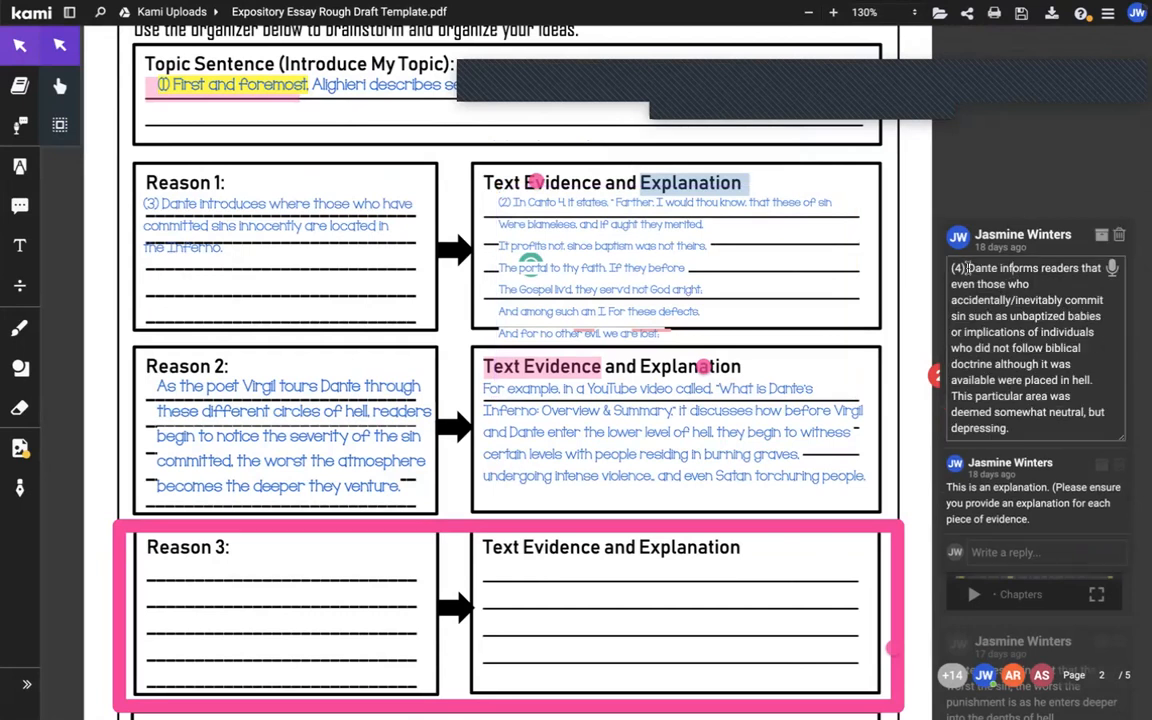
left_click(966, 267)
key("ctrl+a")
key("super+c")
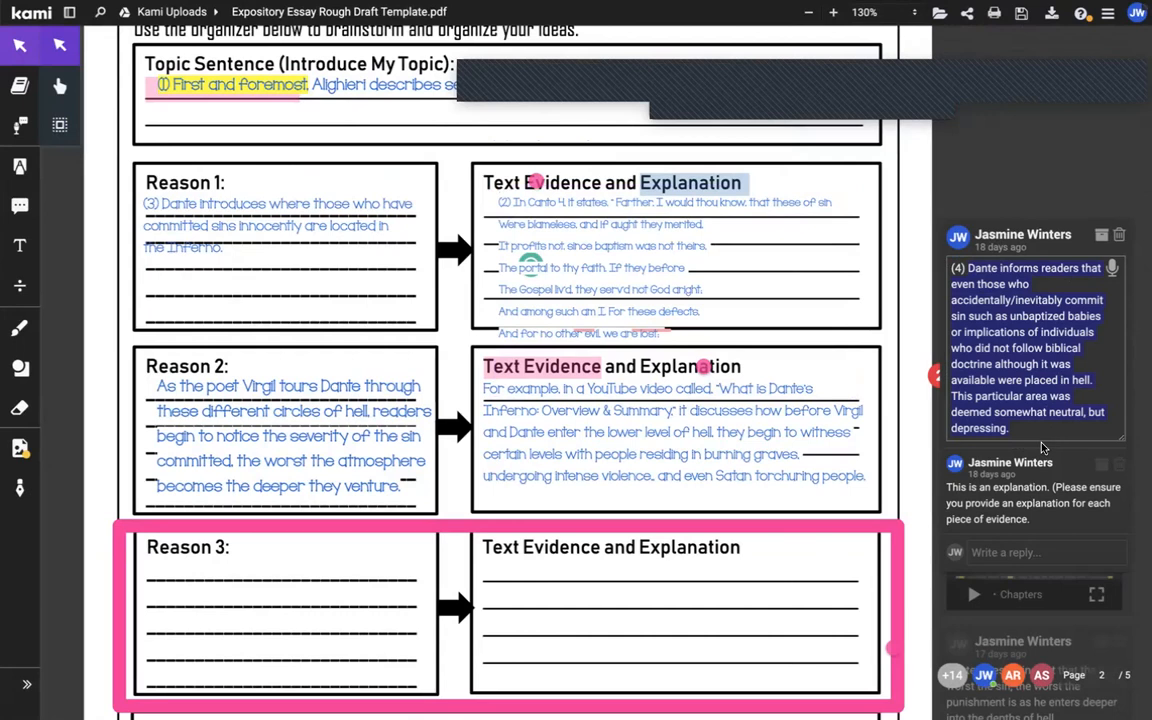
mouse_move(434, 5)
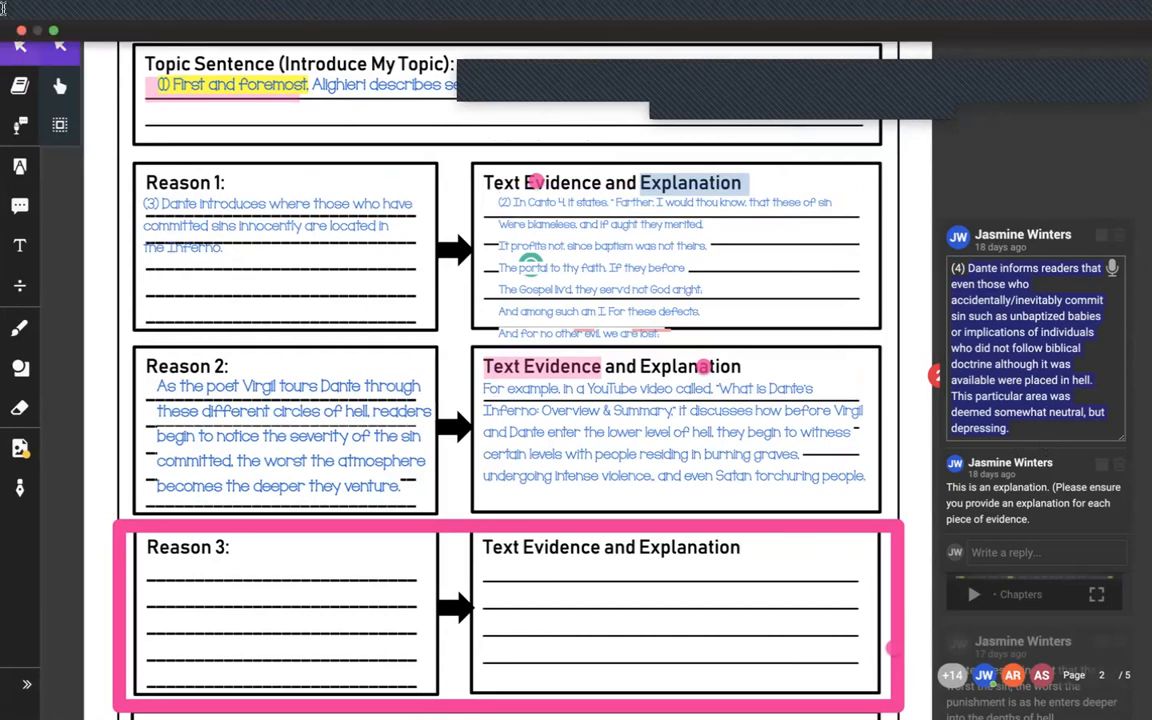
left_click(54, 32)
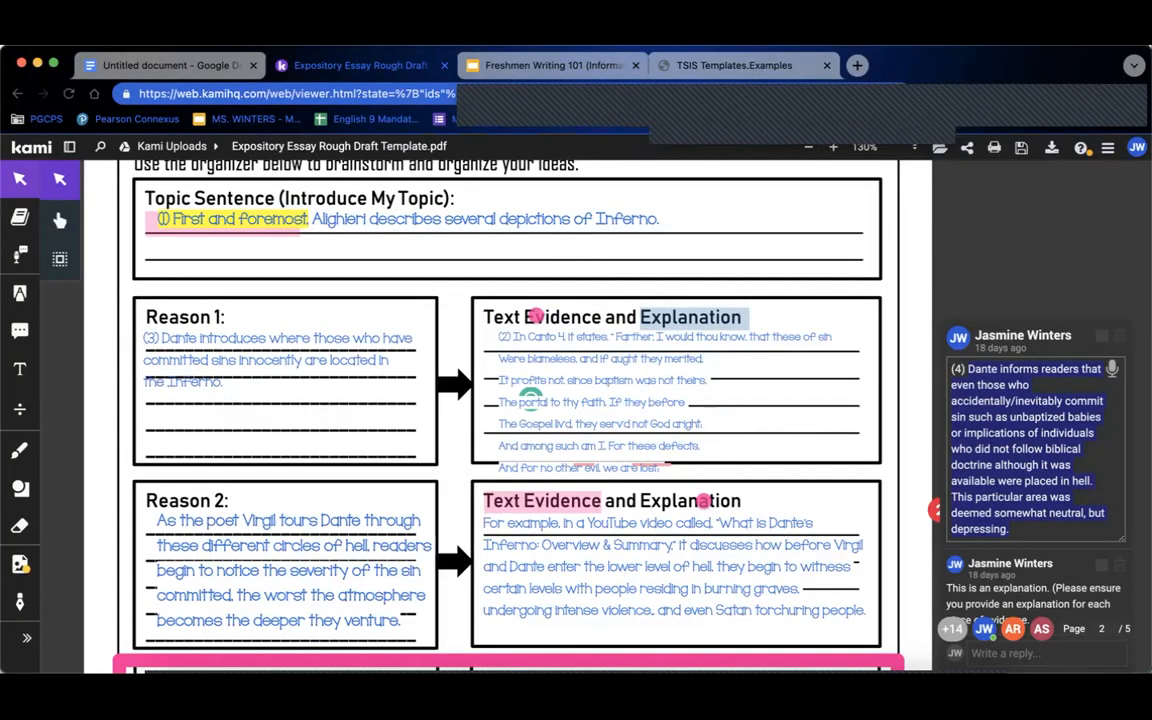
- Start an unhighlighted left-margin line below '(Alighieri).' and paste the Dante explanation
left_click(185, 62)
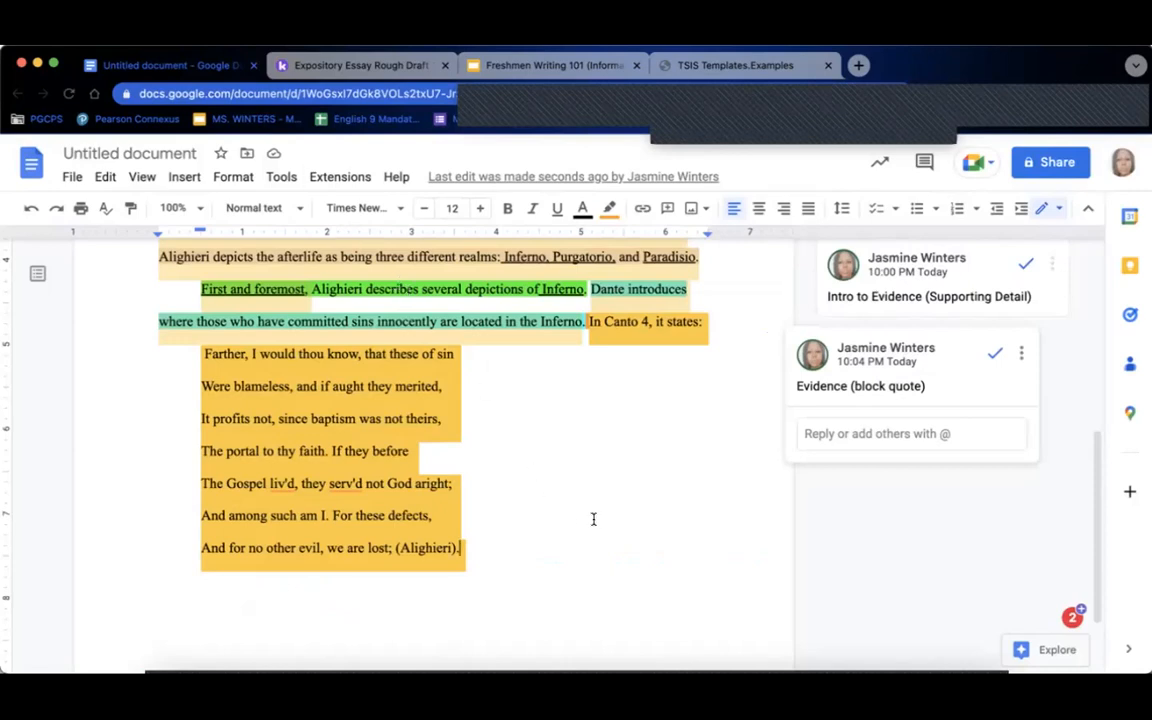
key("Return")
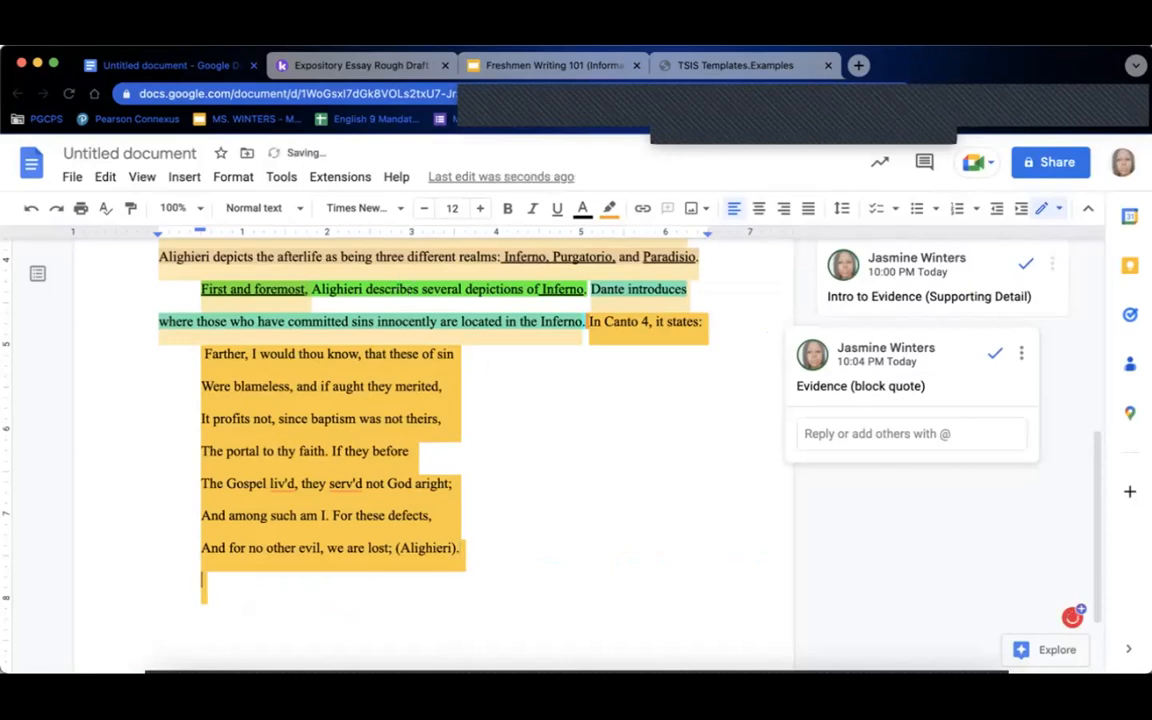
left_click(605, 218)
left_click(668, 244)
key("BackSpace")
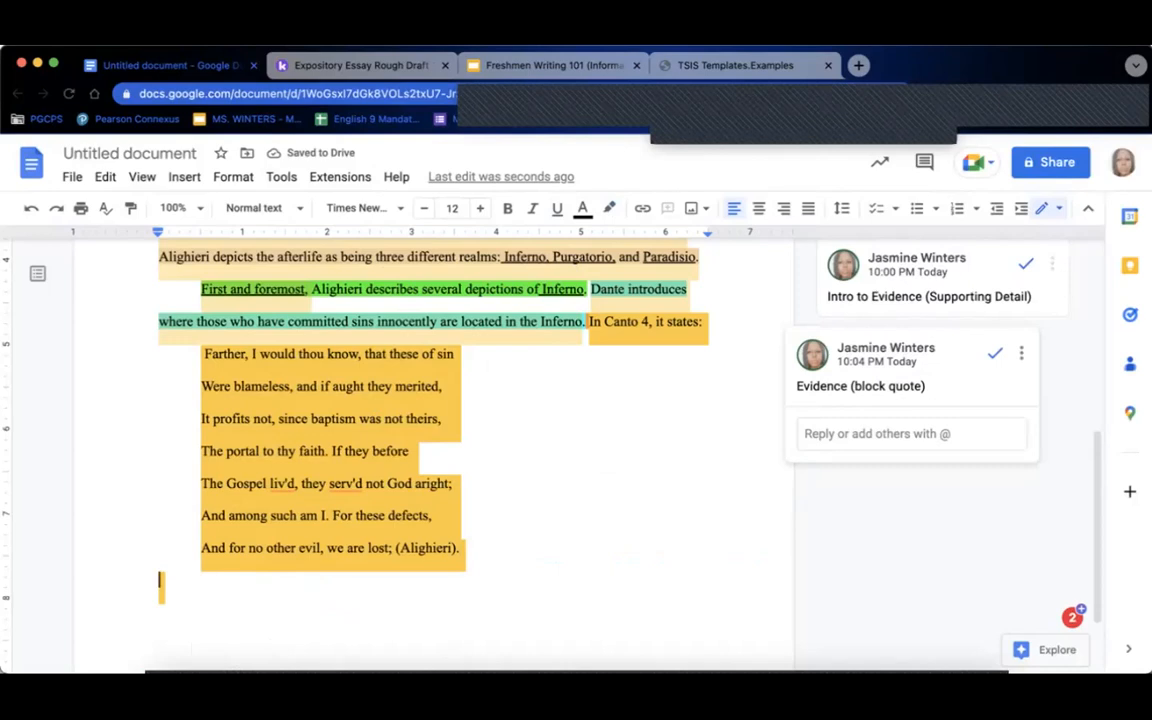
key("super+v")
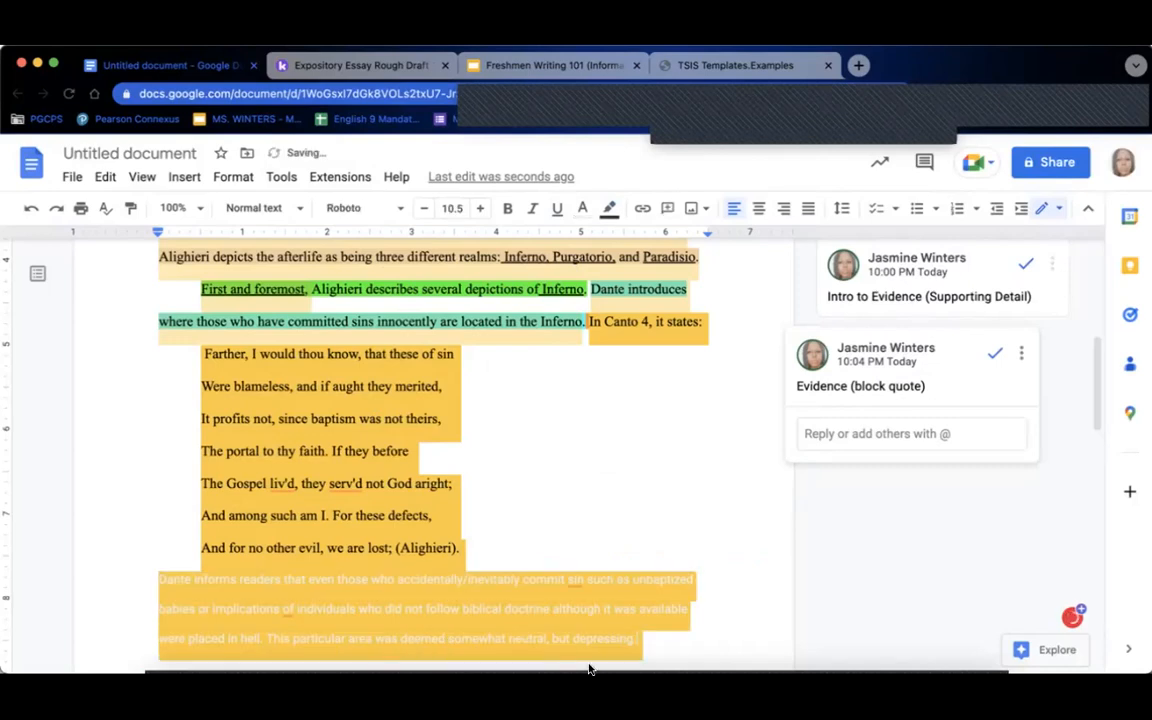
- Format the pasted Dante paragraph as 12 pt black Times New Roman with an orange highlight
left_click_drag(642, 641, 123, 585)
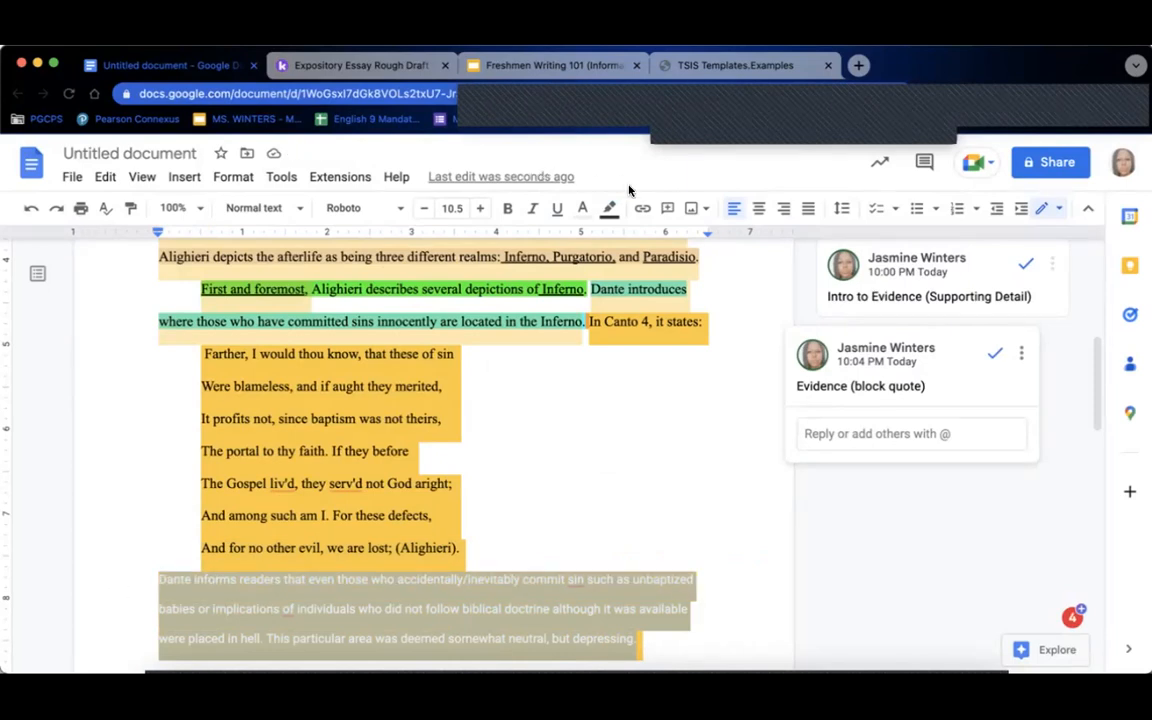
left_click(609, 208)
left_click(655, 266)
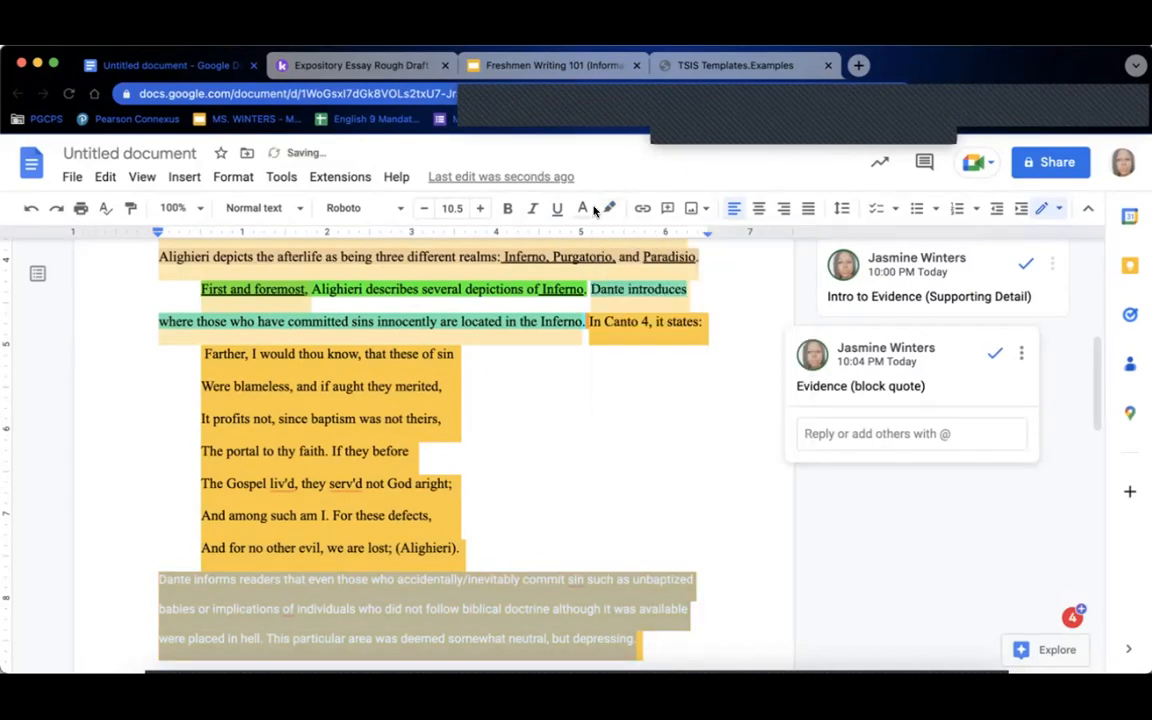
left_click(451, 206)
type("12")
key("Return")
left_click(362, 207)
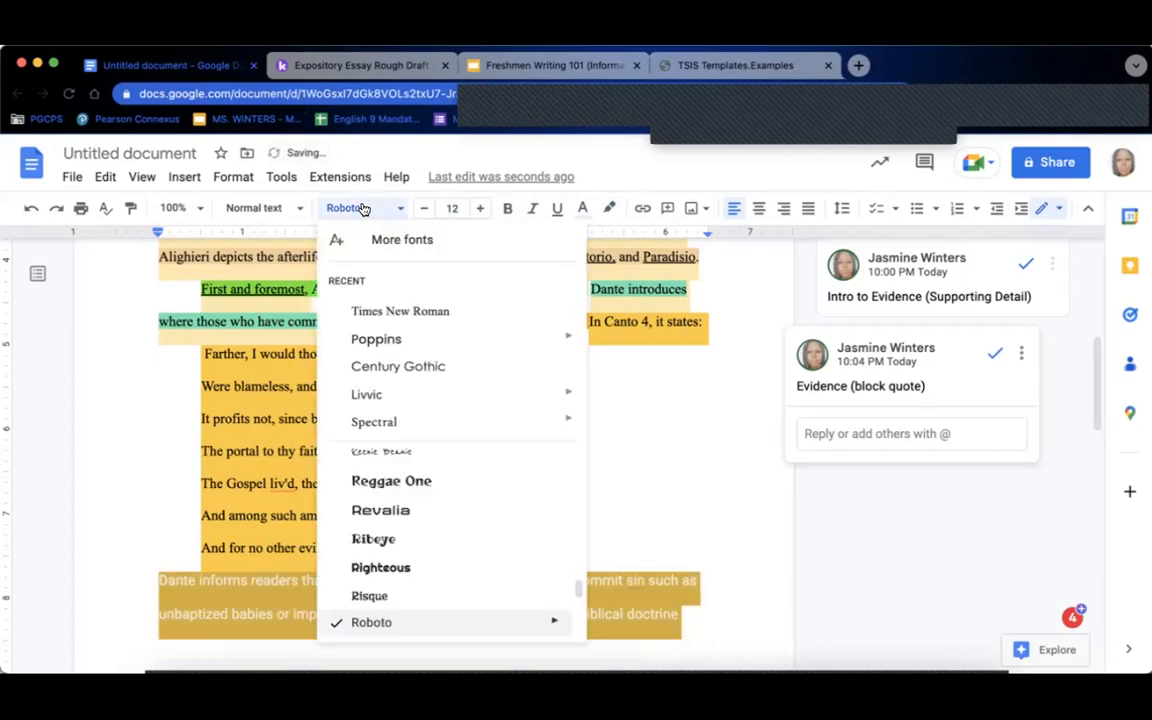
left_click(445, 312)
left_click(582, 210)
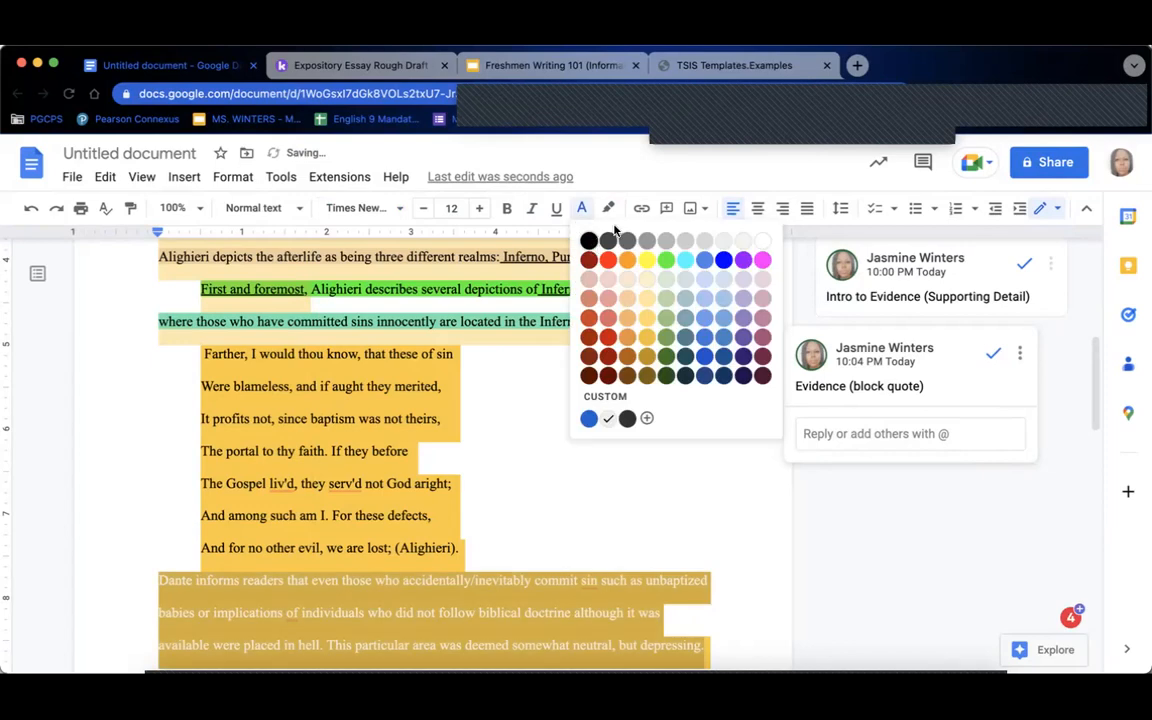
left_click(588, 241)
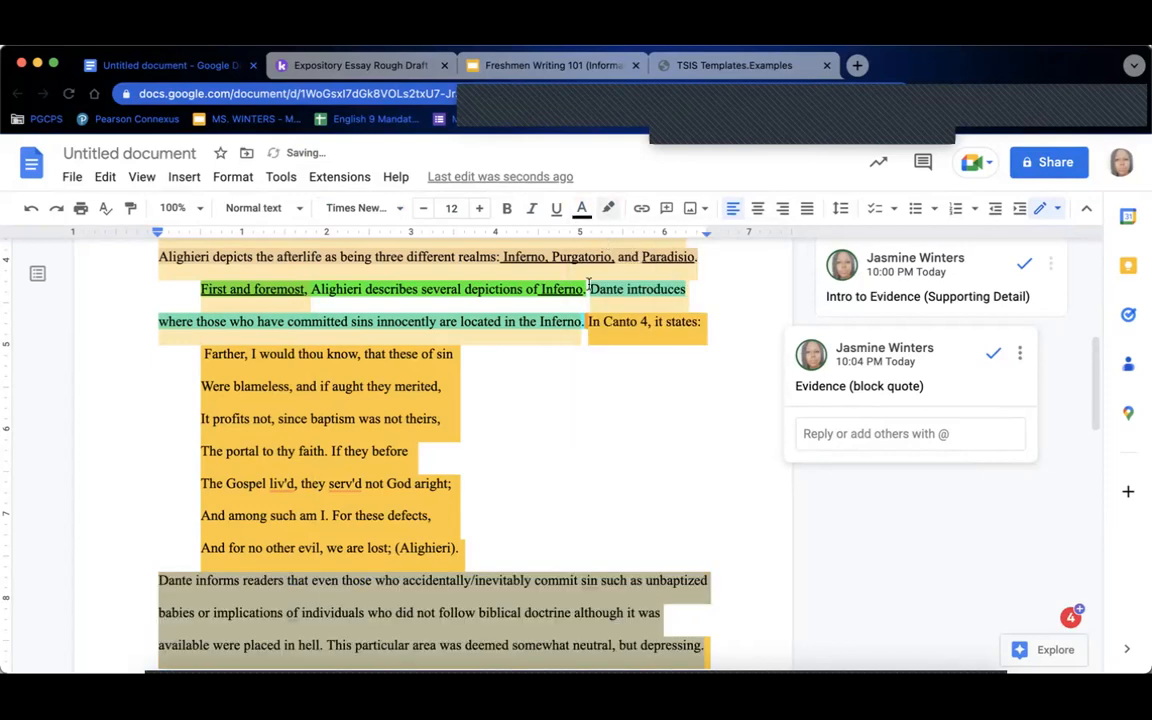
left_click(608, 208)
left_click(756, 246)
left_click(565, 609)
- Correct 'sin' to 'sins' in the Dante paragraph using the suggestion
left_click(612, 532)
key("Down")
scroll(432, 450, "down", 3)
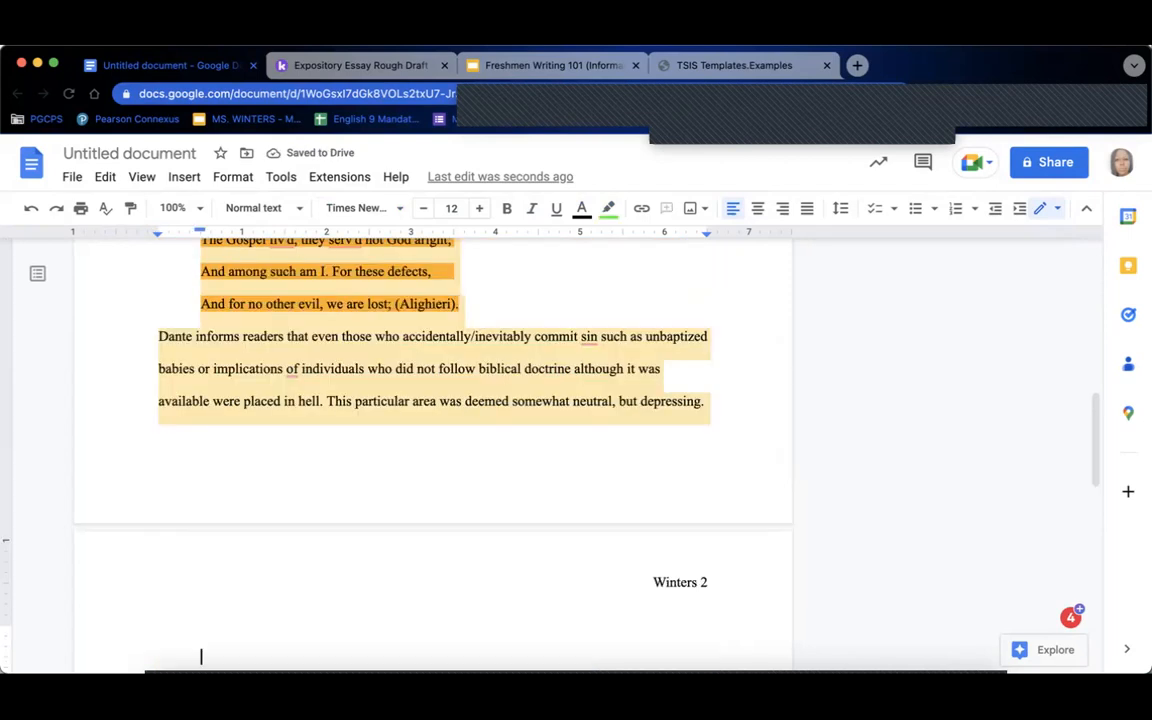
key("Up")
key("Up")
key("Up")
key("Up")
key("Up")
key("Up")
key("Up")
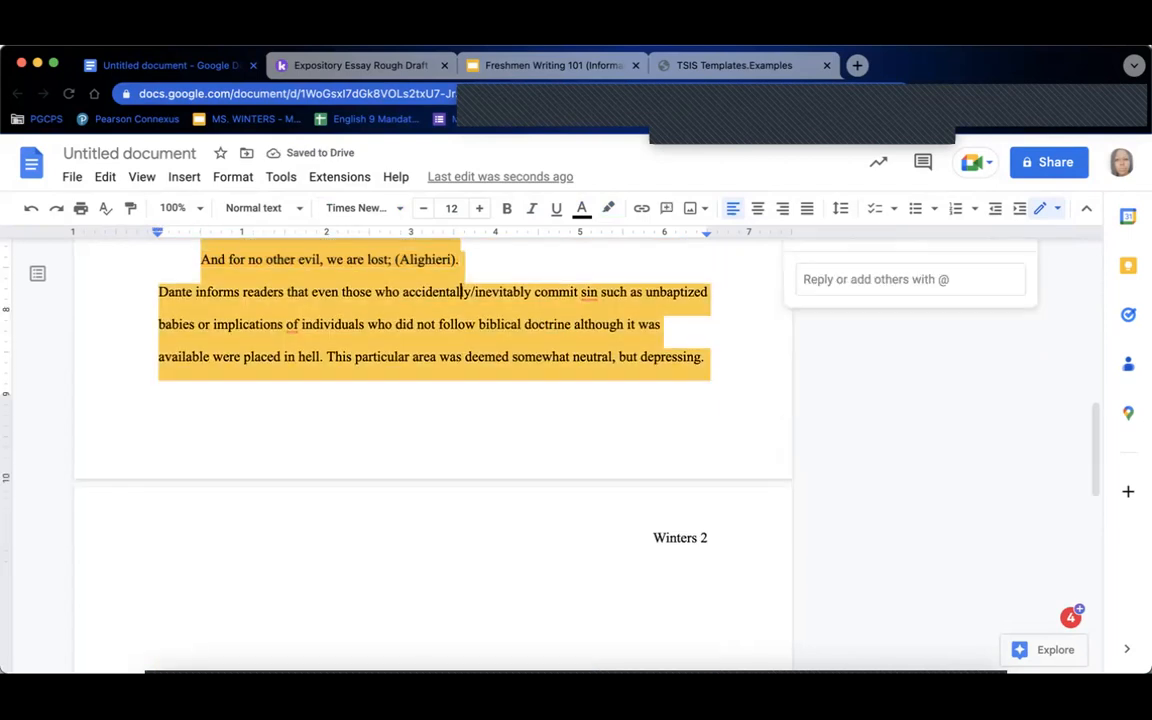
key("Up")
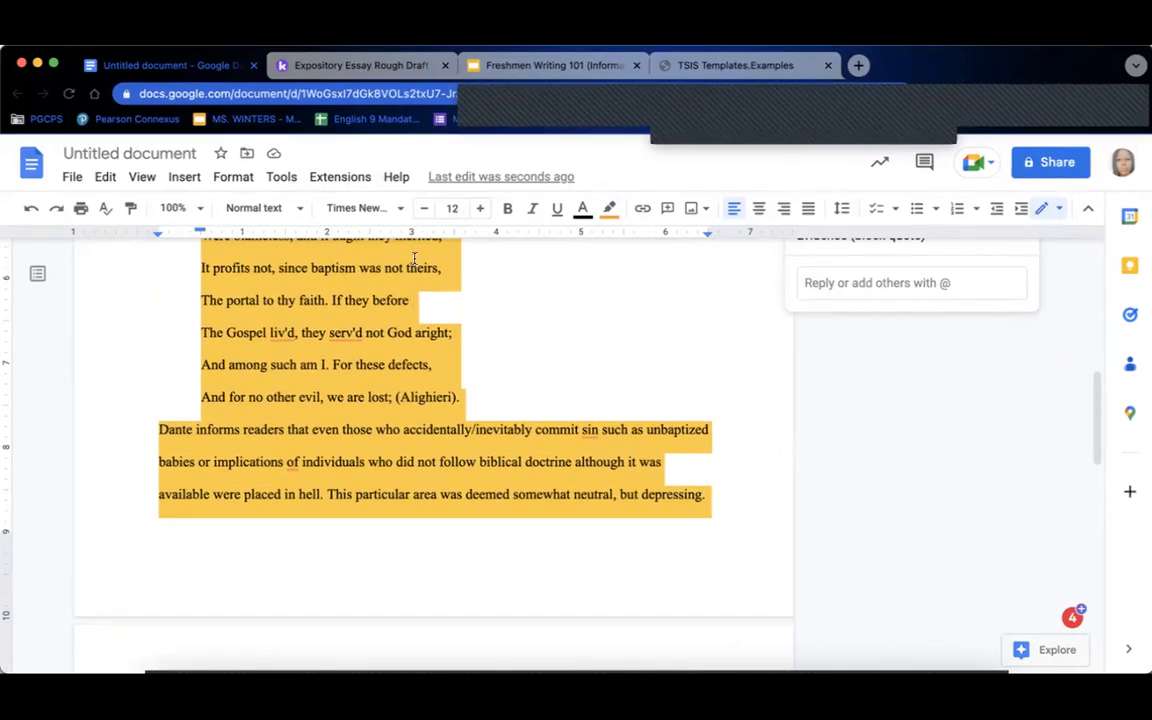
mouse_move(588, 431)
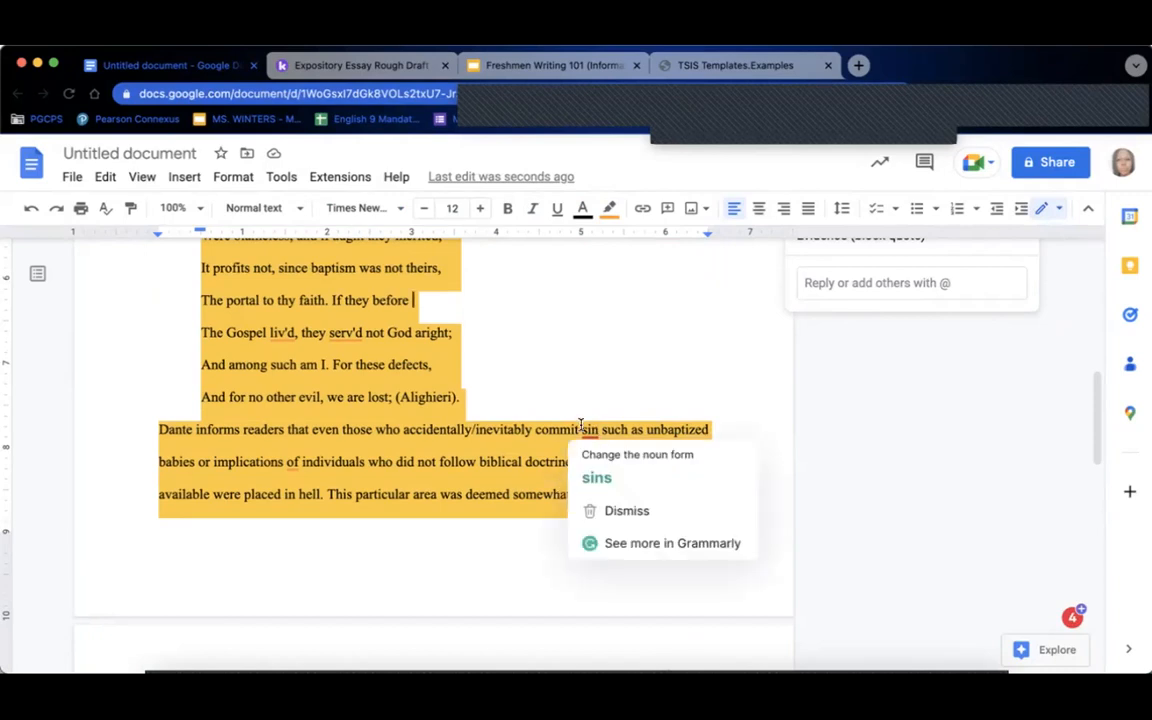
left_click(596, 477)
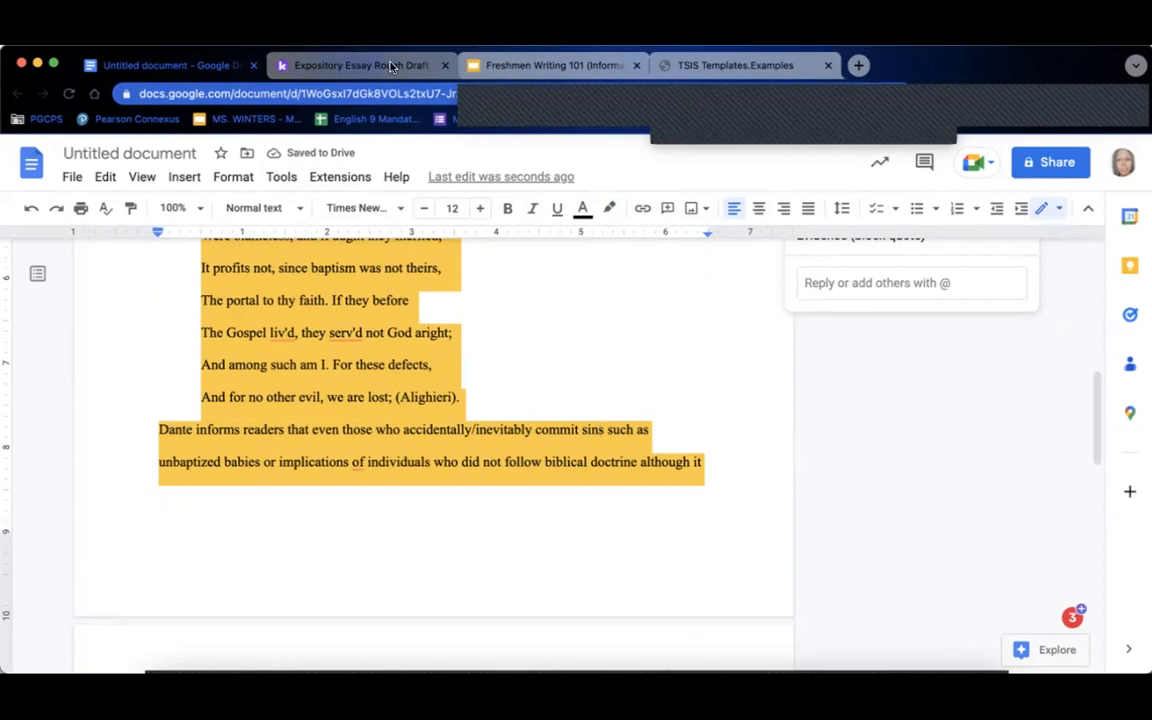
- Review the slide's Explanation of Evidence 1 and Intro to Evidence 2 lines, then return to the essay
left_click(498, 67)
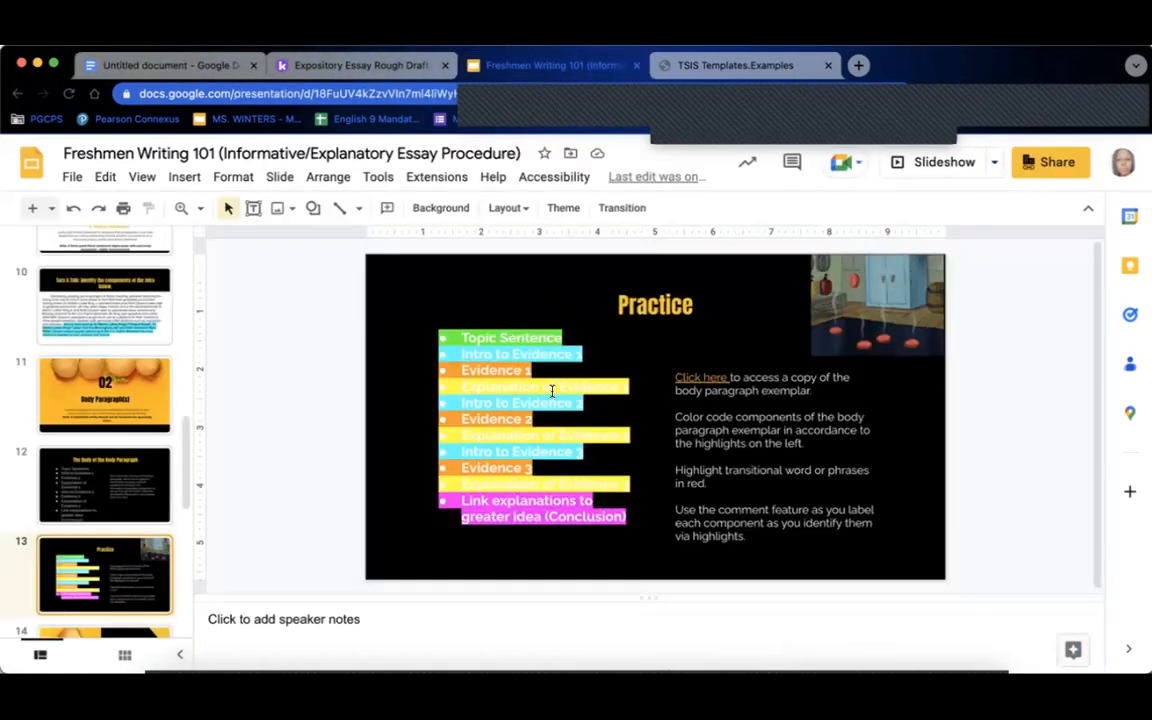
left_click_drag(461, 386, 593, 395)
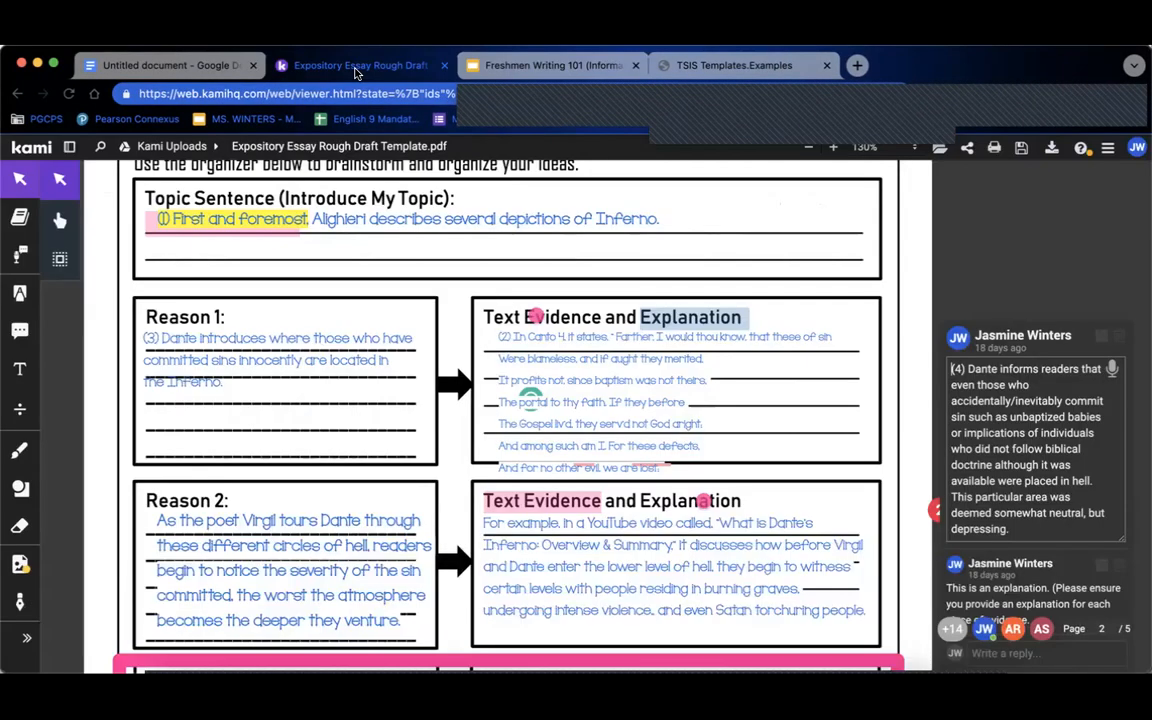
left_click(355, 65)
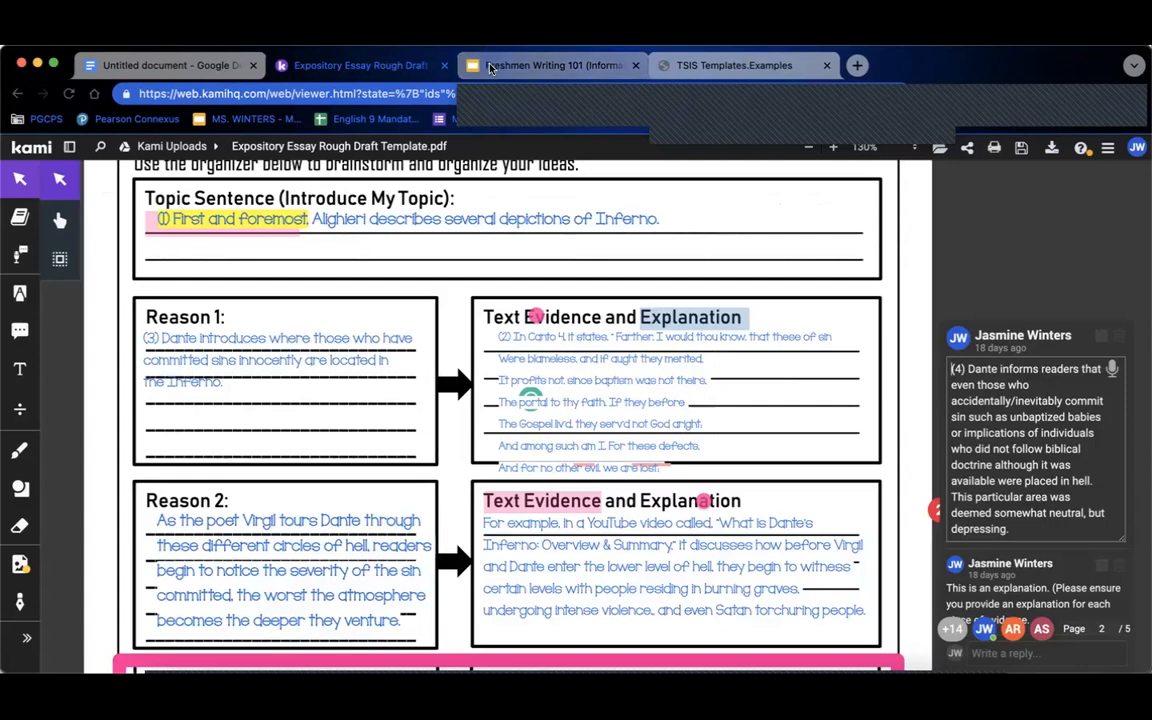
left_click(545, 65)
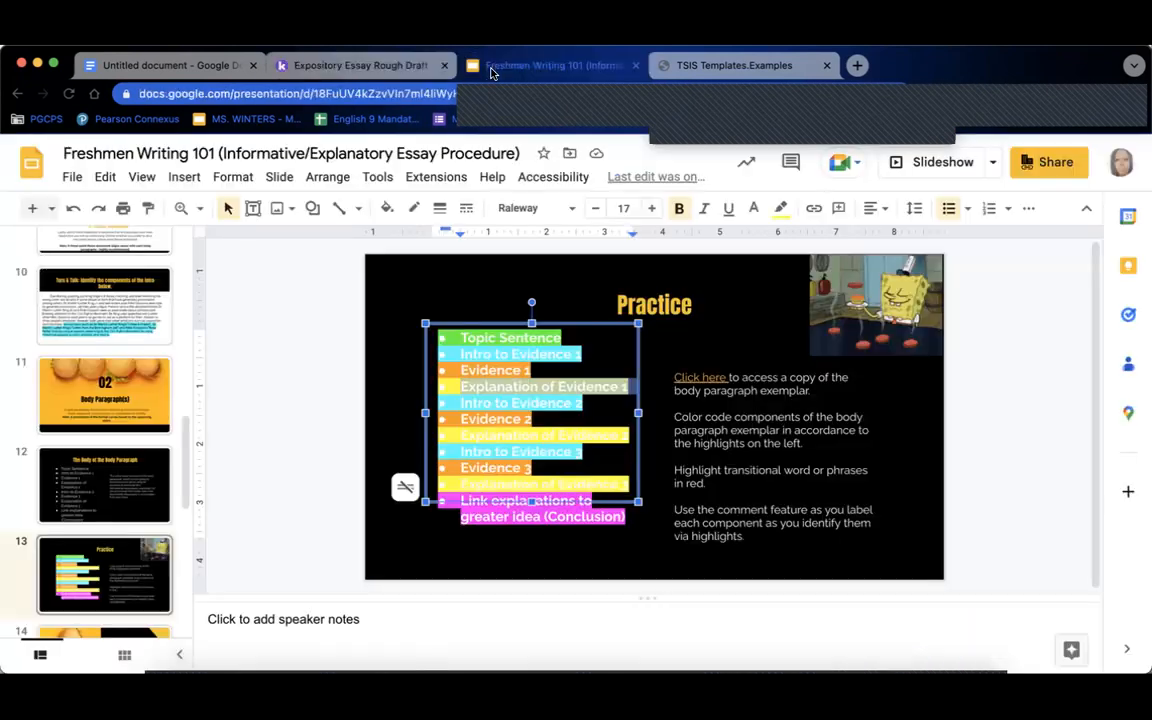
left_click(150, 64)
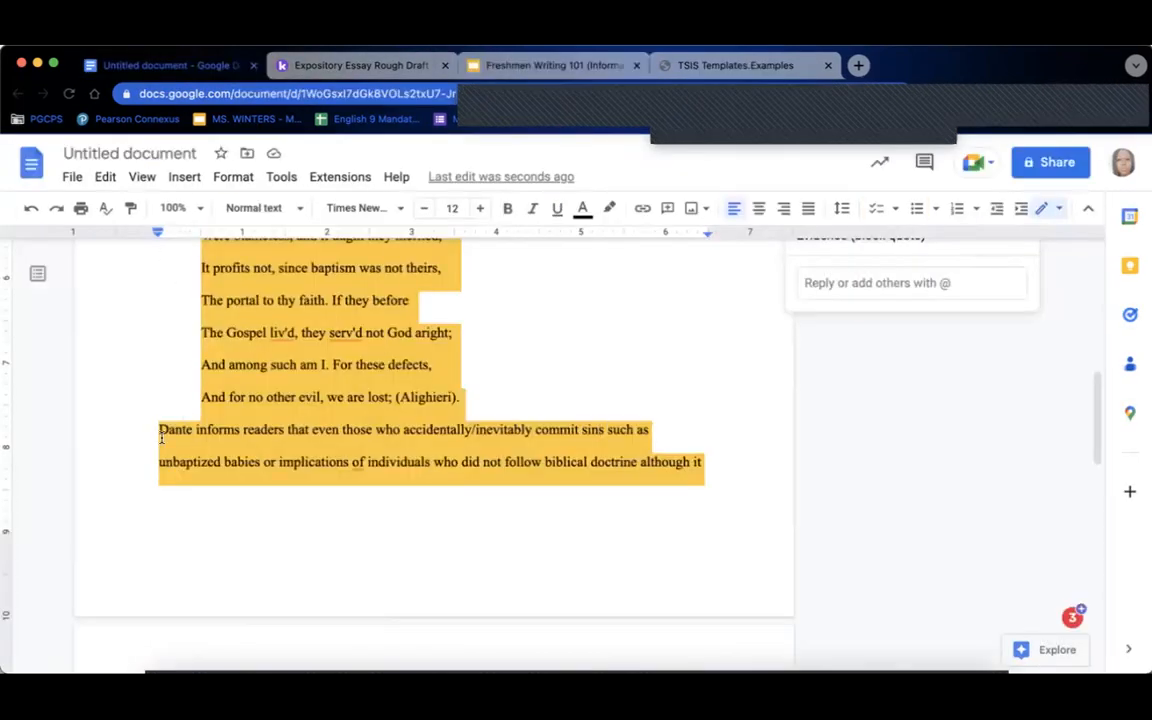
- Highlight the 'Dante informs readers' paragraph yellow, switching to a darker yellow shade
left_click_drag(168, 429, 706, 478)
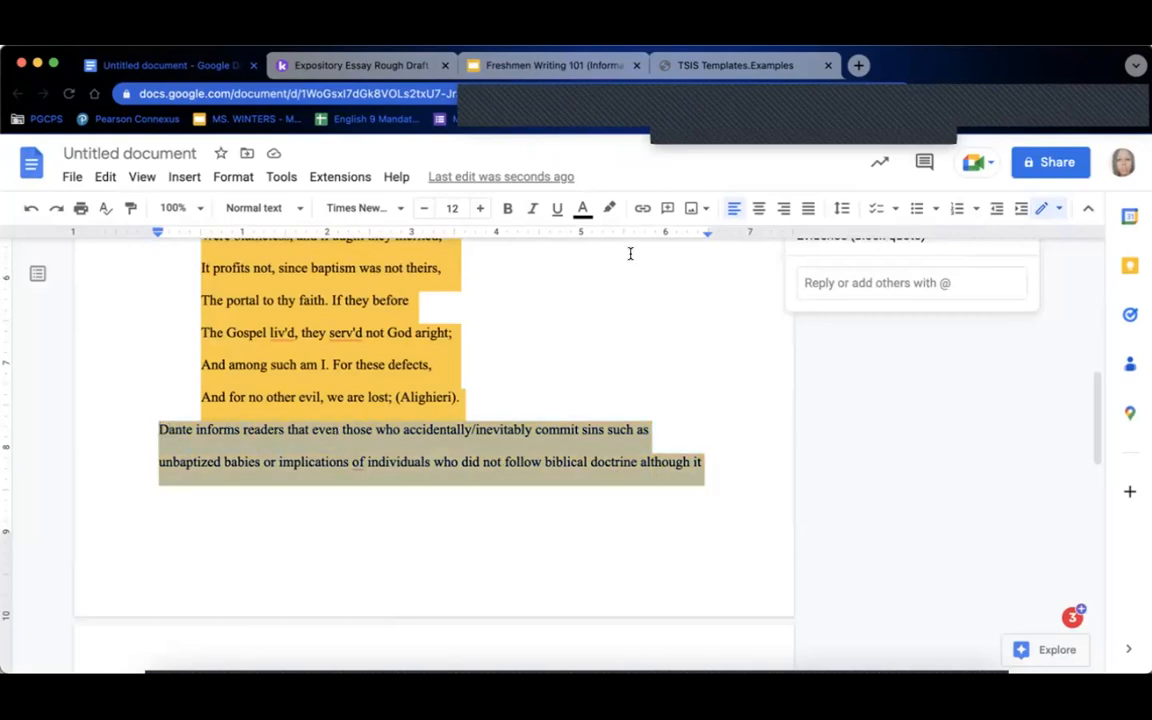
left_click(607, 210)
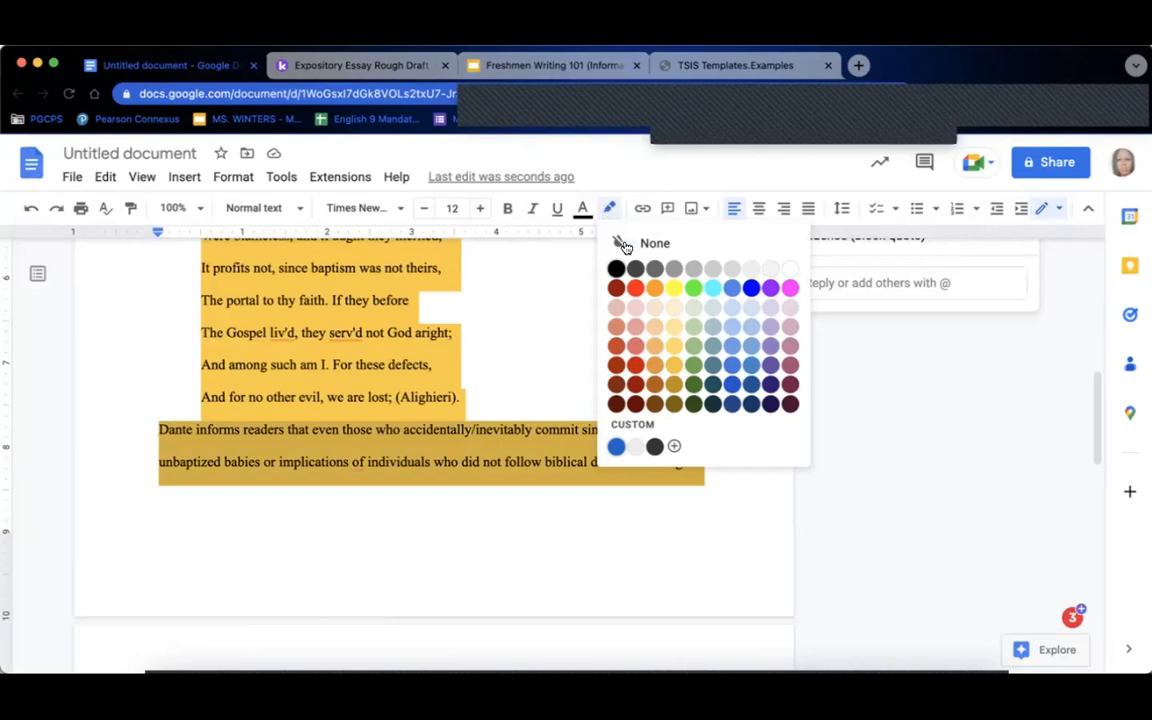
left_click(675, 286)
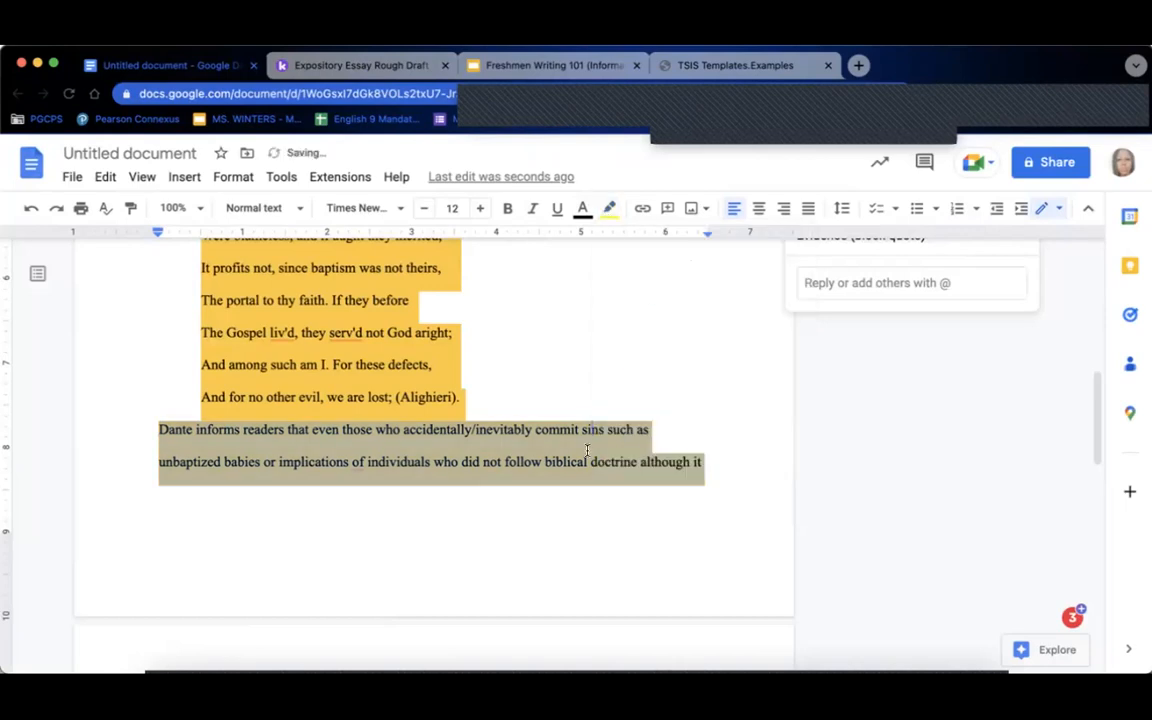
left_click(588, 450)
left_click(168, 392)
left_click_drag(157, 431, 715, 481)
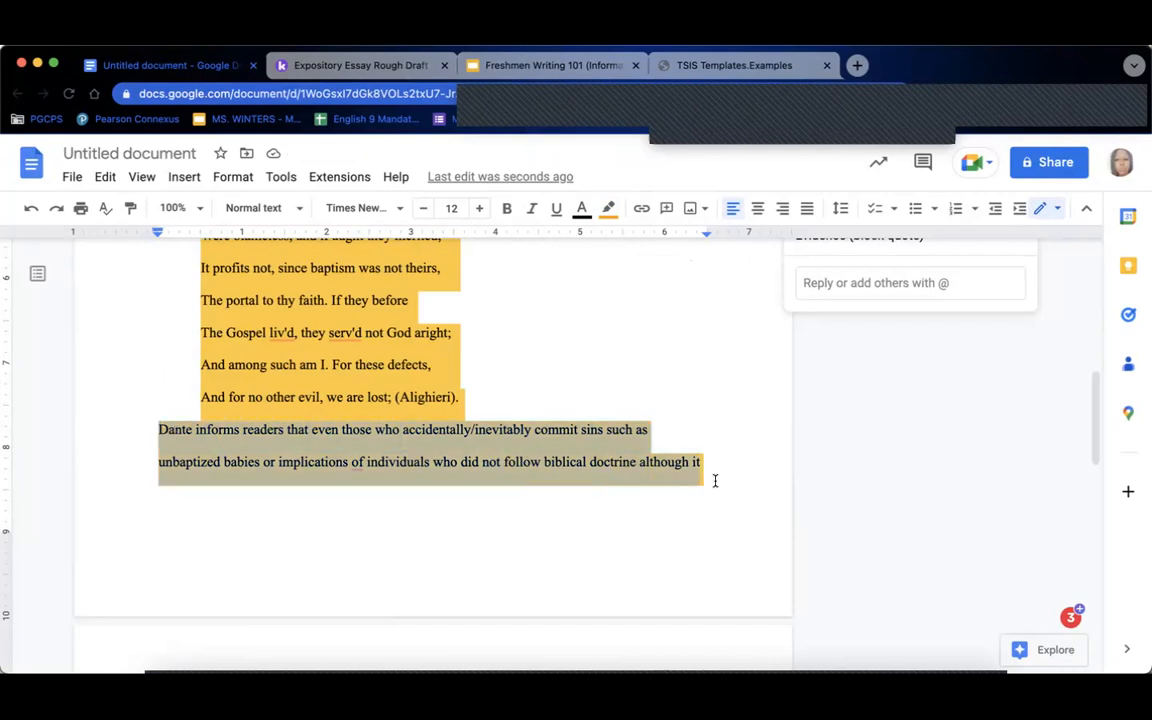
left_click(608, 208)
left_click(673, 384)
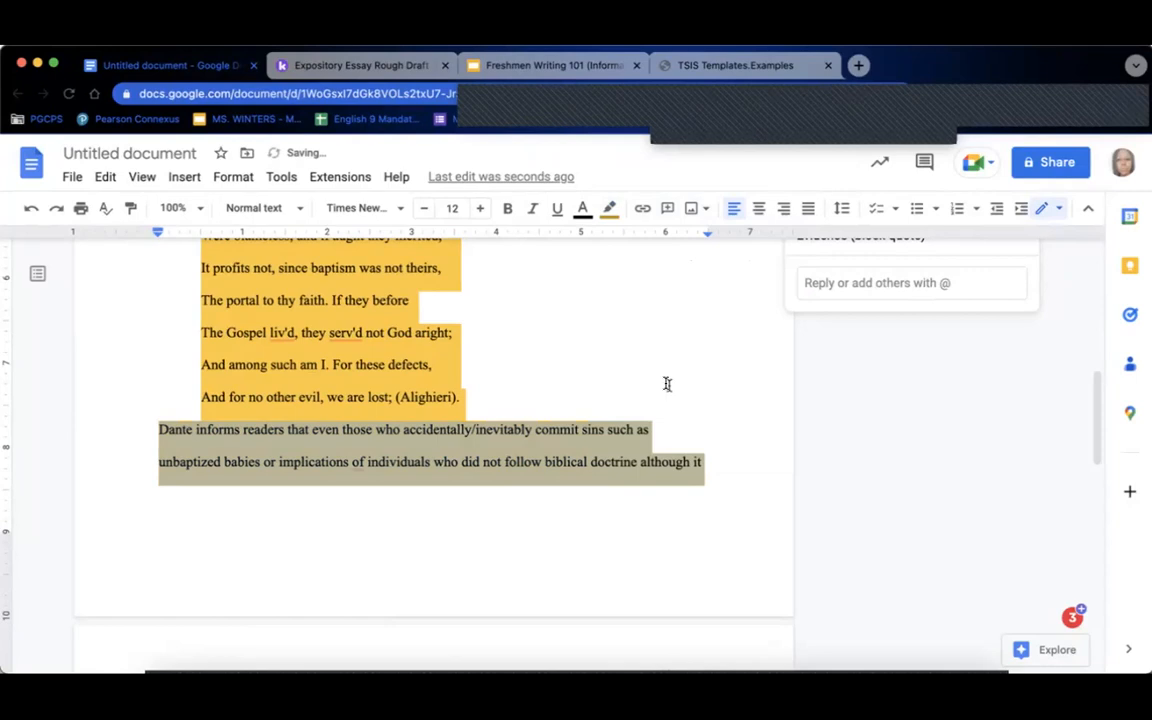
left_click(650, 367)
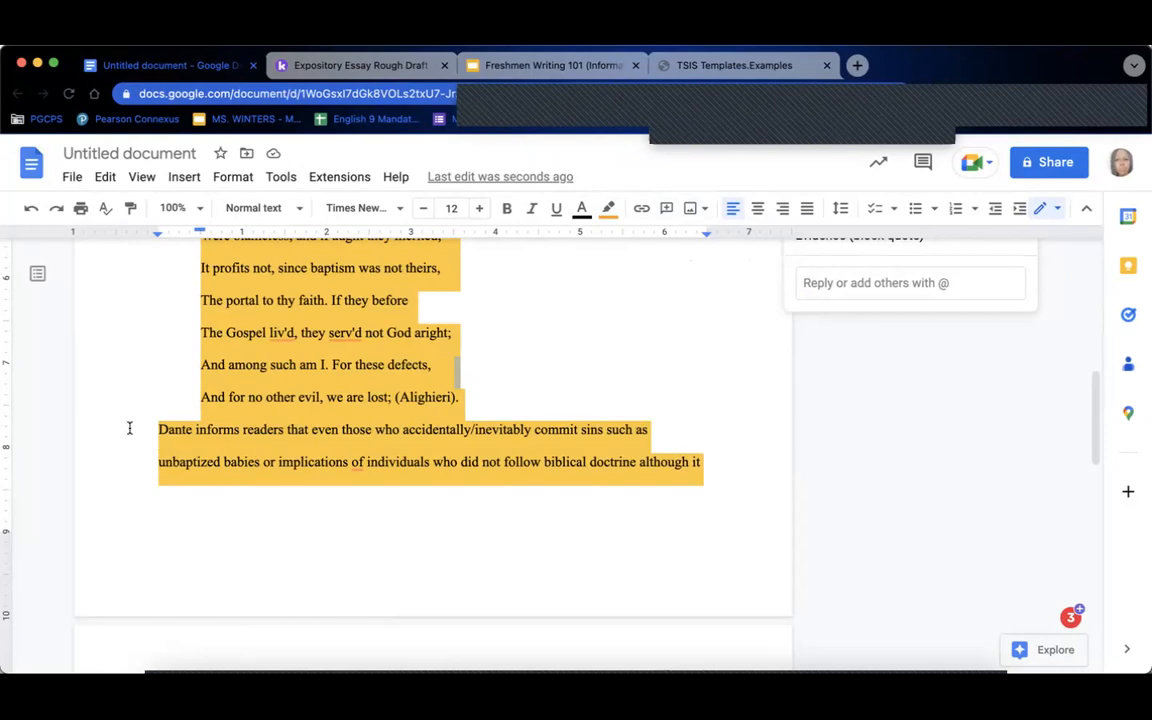
- Add a period after 'although it' at the end of the Dante paragraph
left_click_drag(158, 429, 760, 460)
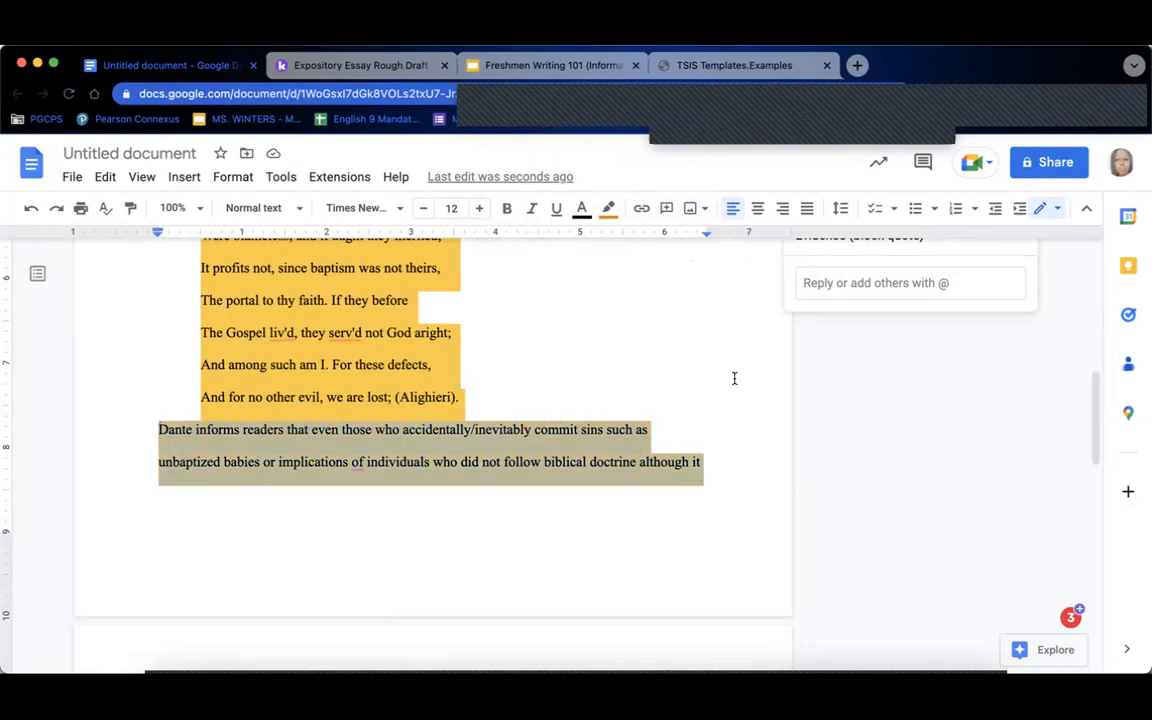
left_click(704, 462)
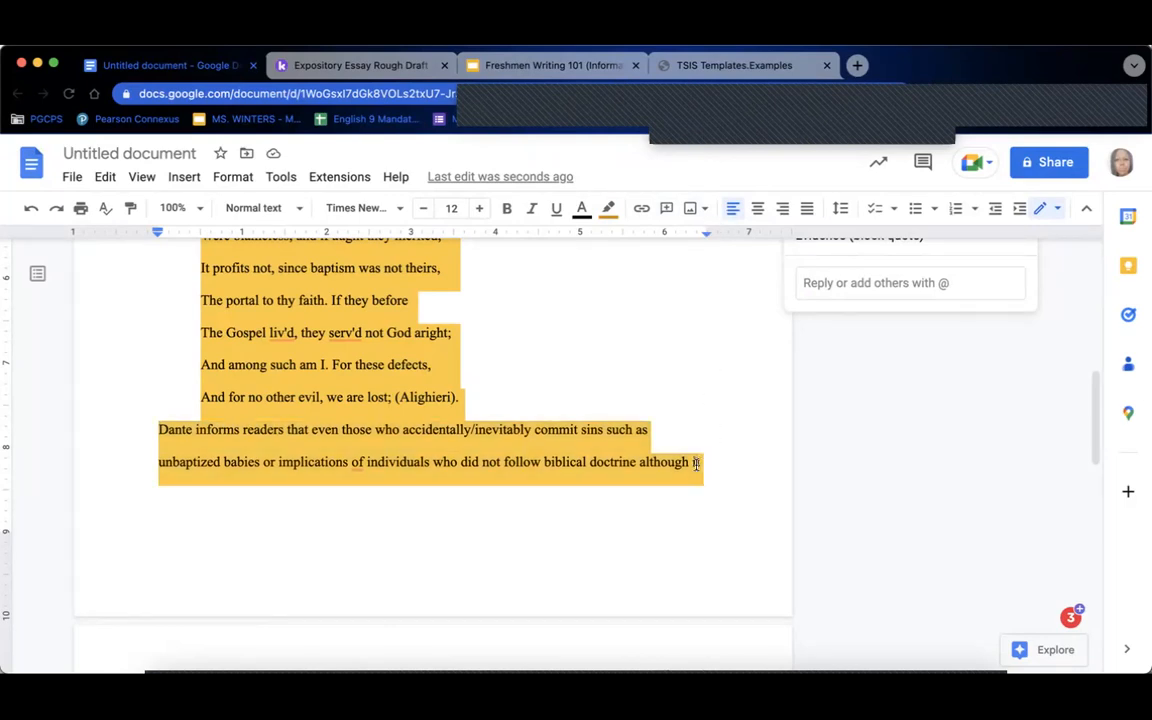
type(".")
left_click_drag(156, 429, 704, 470)
left_click(704, 462)
- Remove the stray characters so the Dante paragraph runs continuously onto page 2
key("Delete")
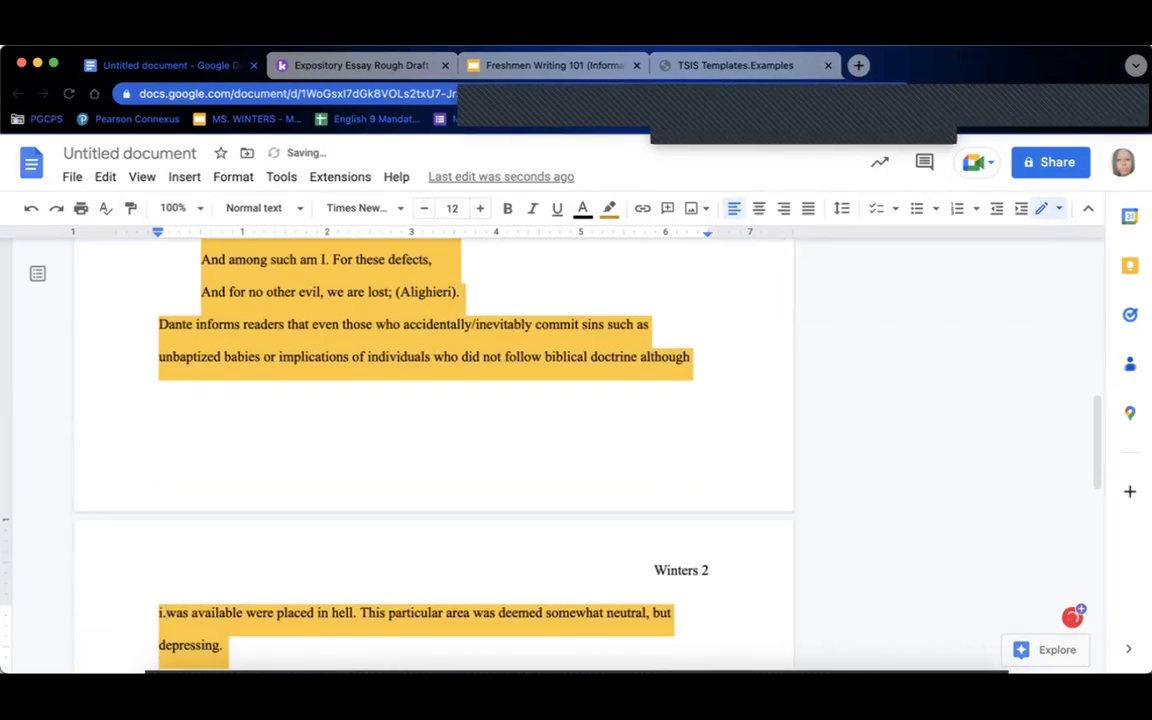
key("BackSpace")
key("BackSpace")
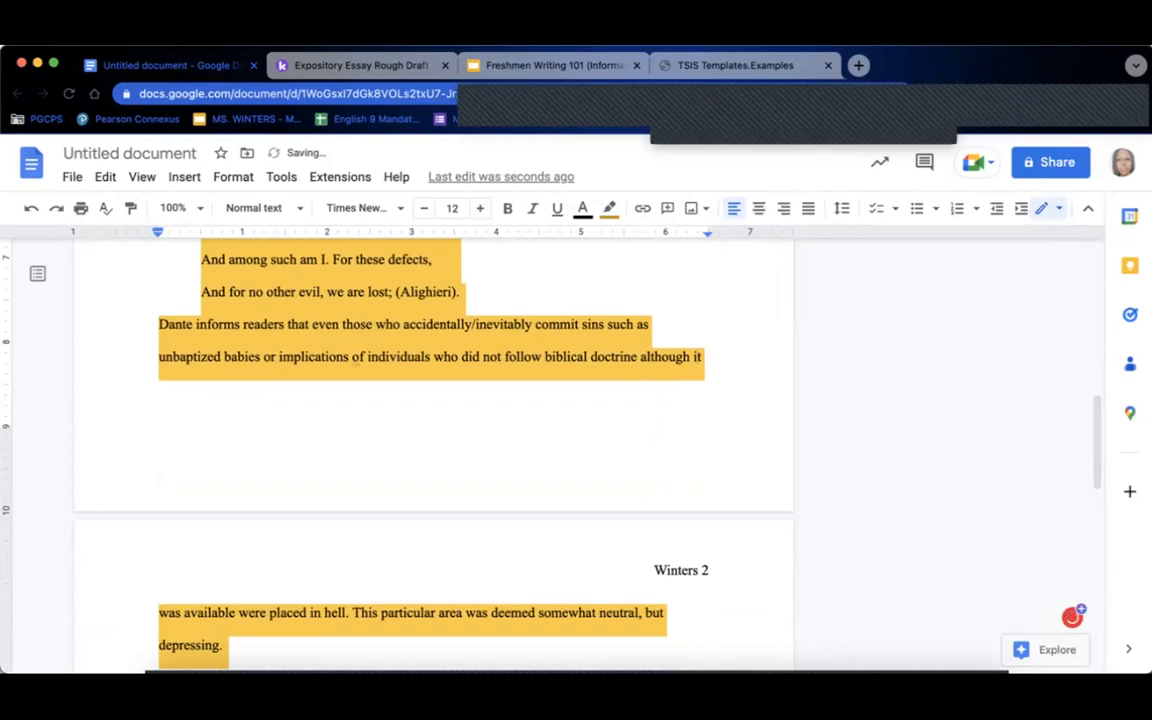
triple_click(357, 359)
left_click(728, 360)
- Label the explanation through 'depressing.' with an 'Explanation' comment
left_click_drag(147, 324, 387, 645)
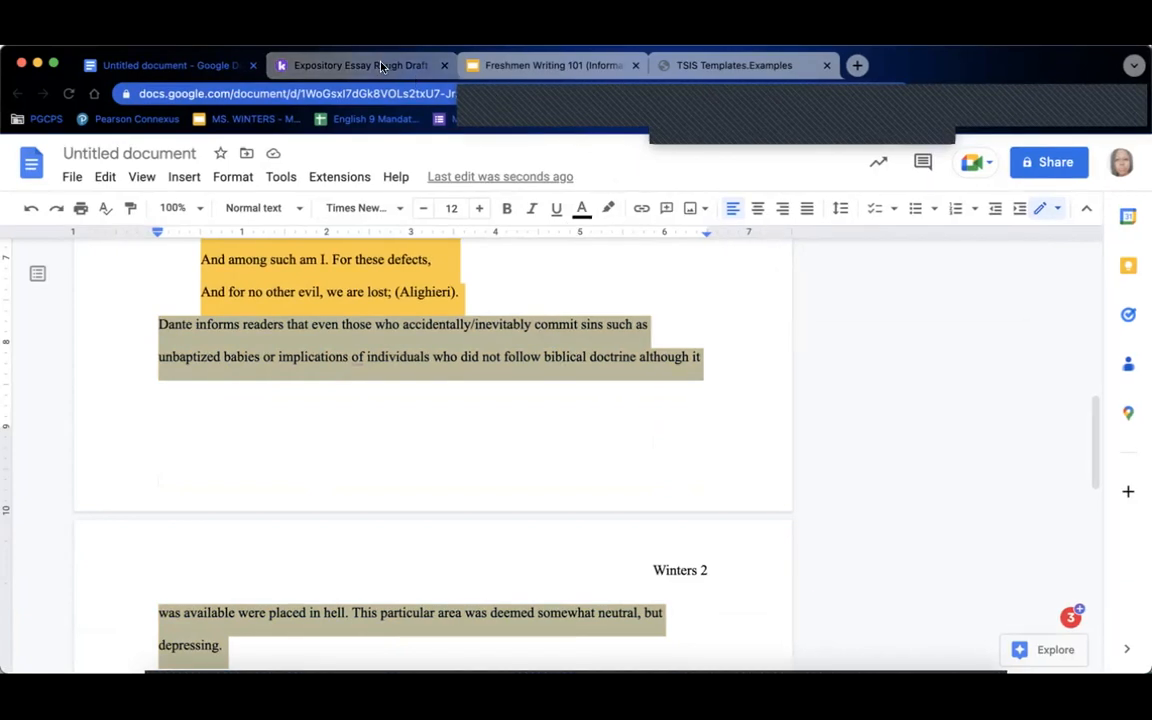
left_click(665, 209)
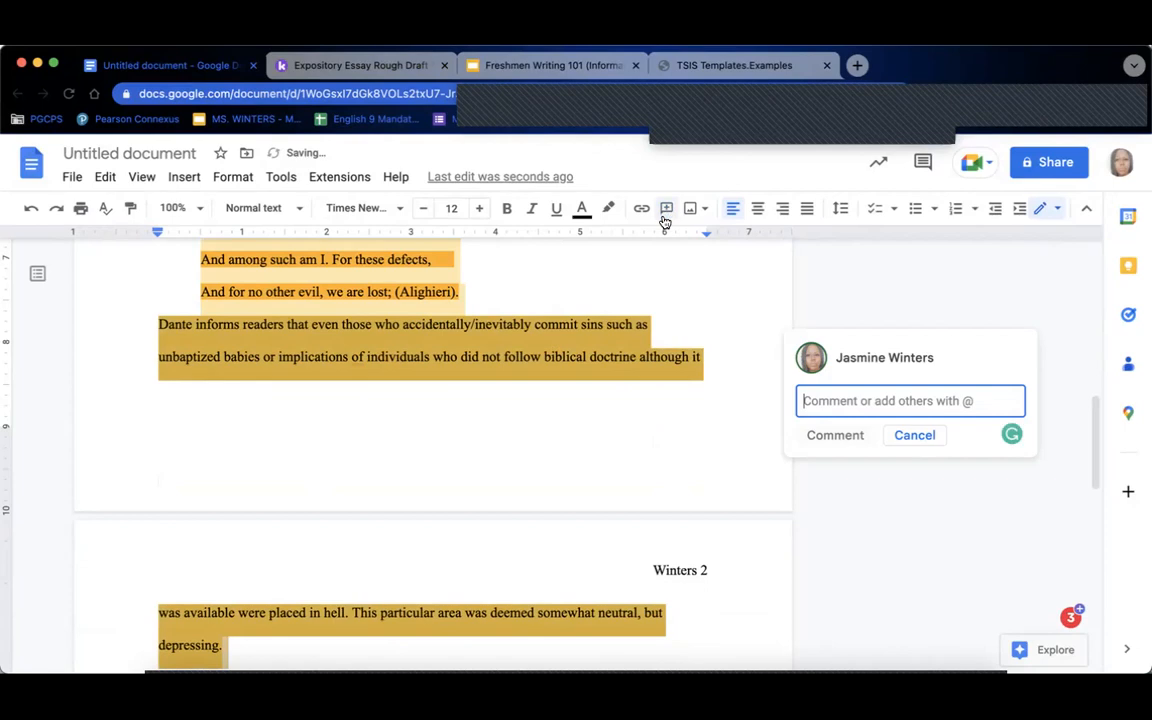
type("Explanati")
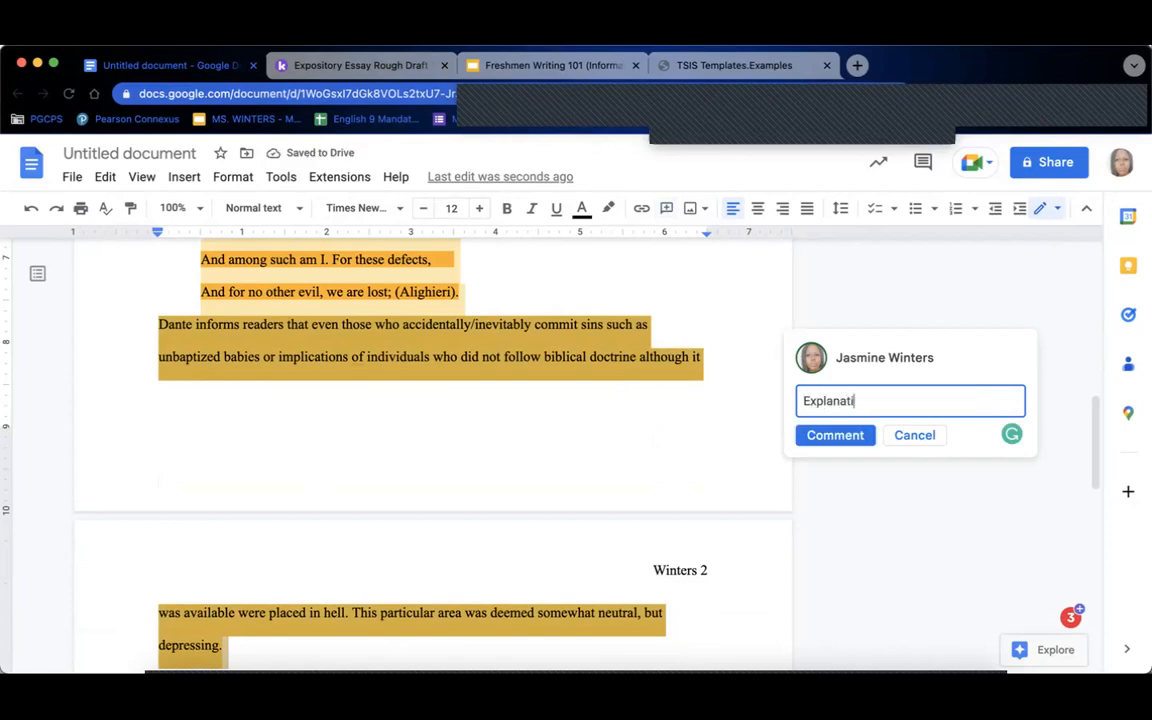
type("on")
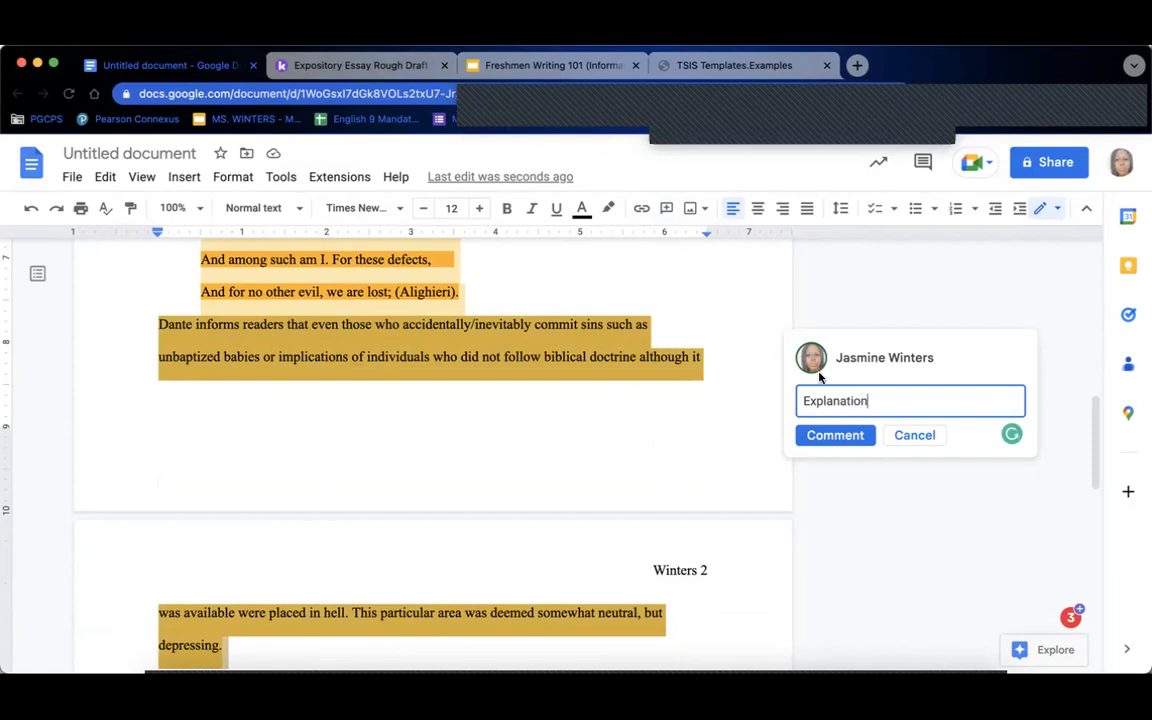
left_click(851, 436)
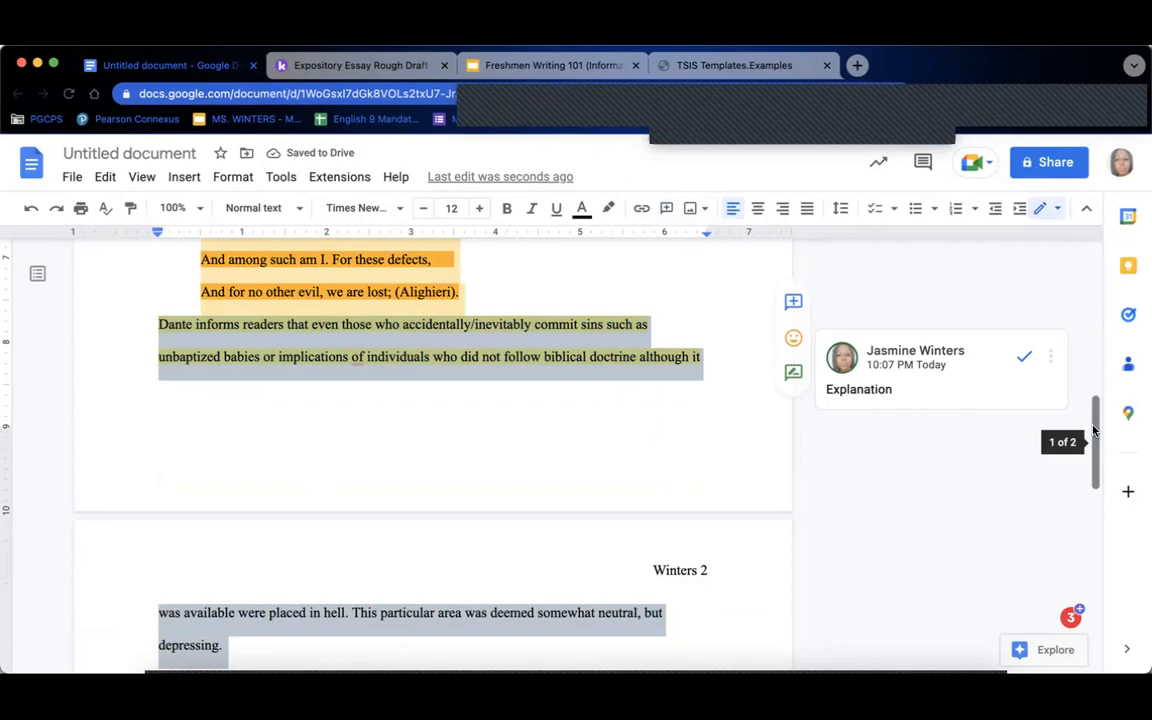
left_click_drag(1097, 430, 1134, 299)
- Bring up the essay organizer PDF in Kami and scroll down to the Reason 2 boxes
left_click(330, 65)
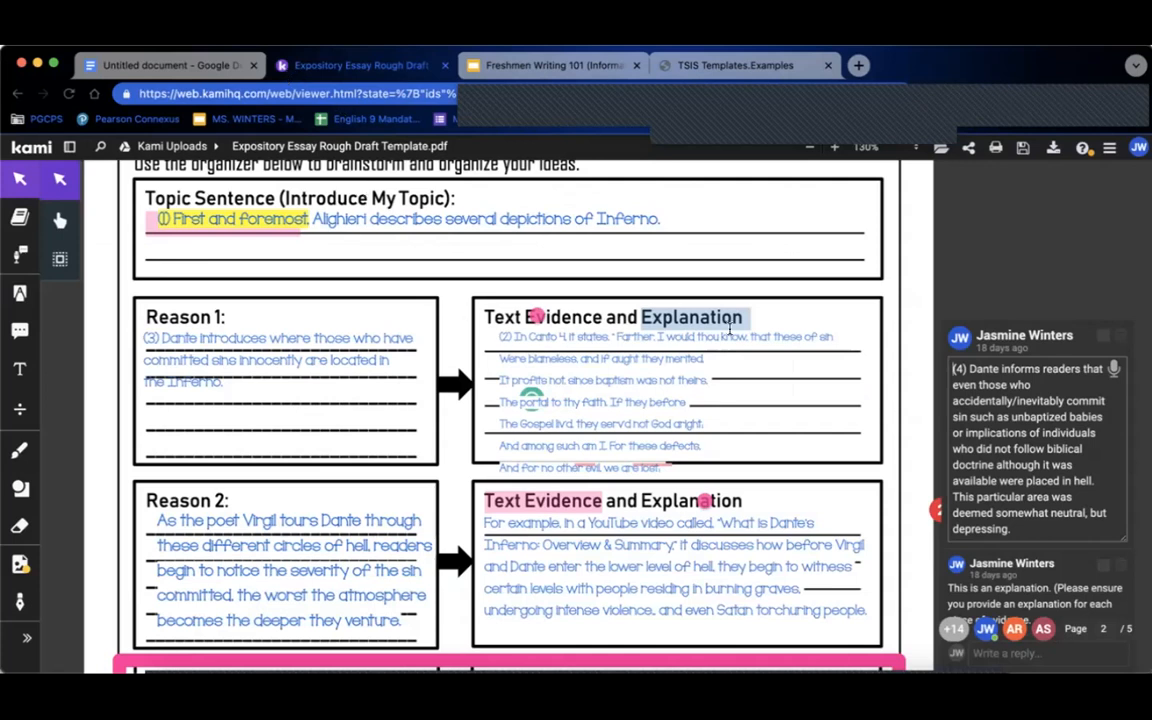
scroll(963, 264, "down", 3)
left_click(498, 372)
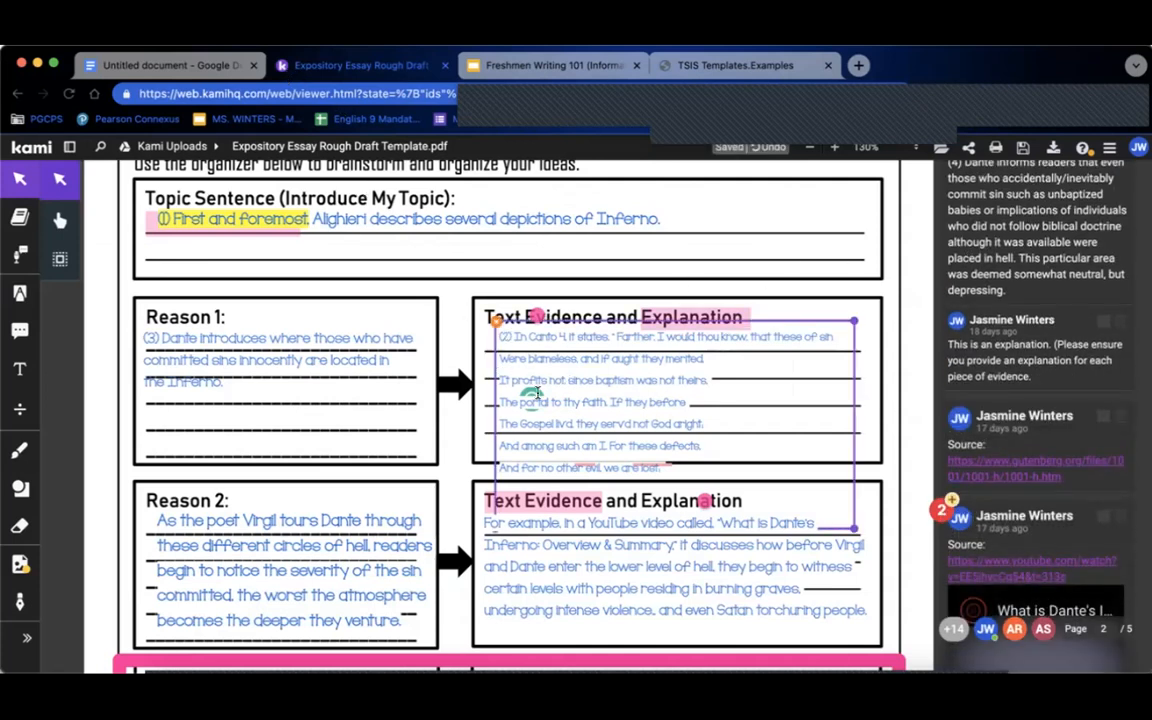
left_click(400, 510)
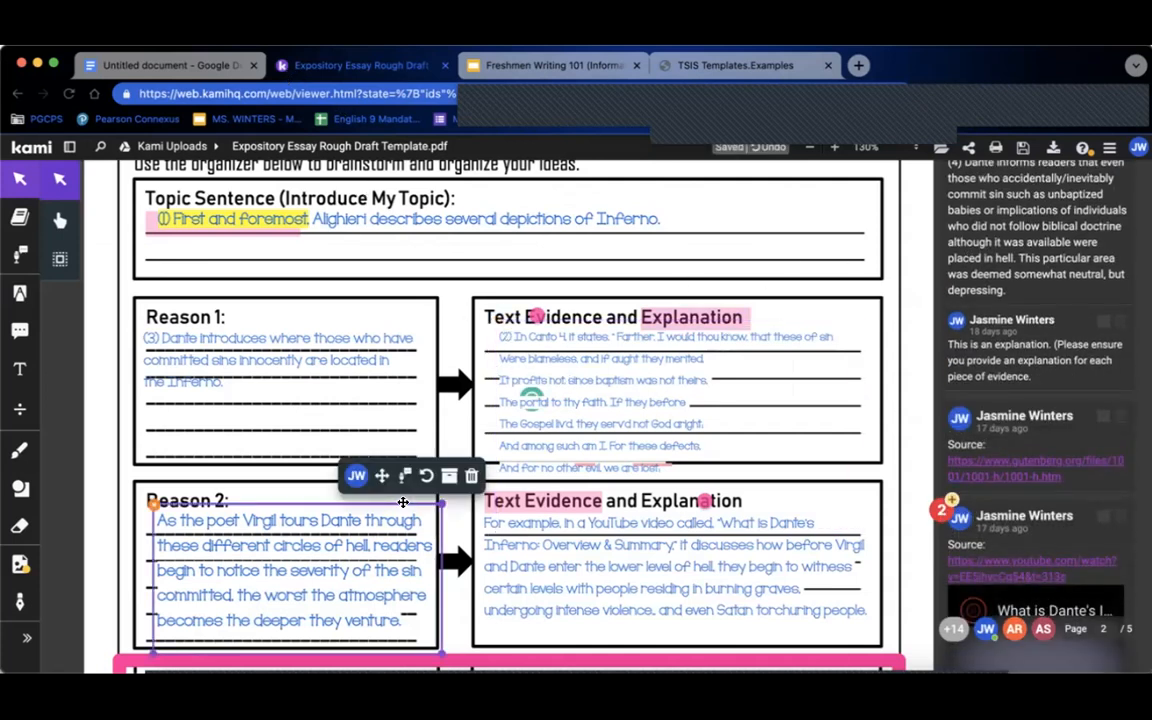
left_click(54, 65)
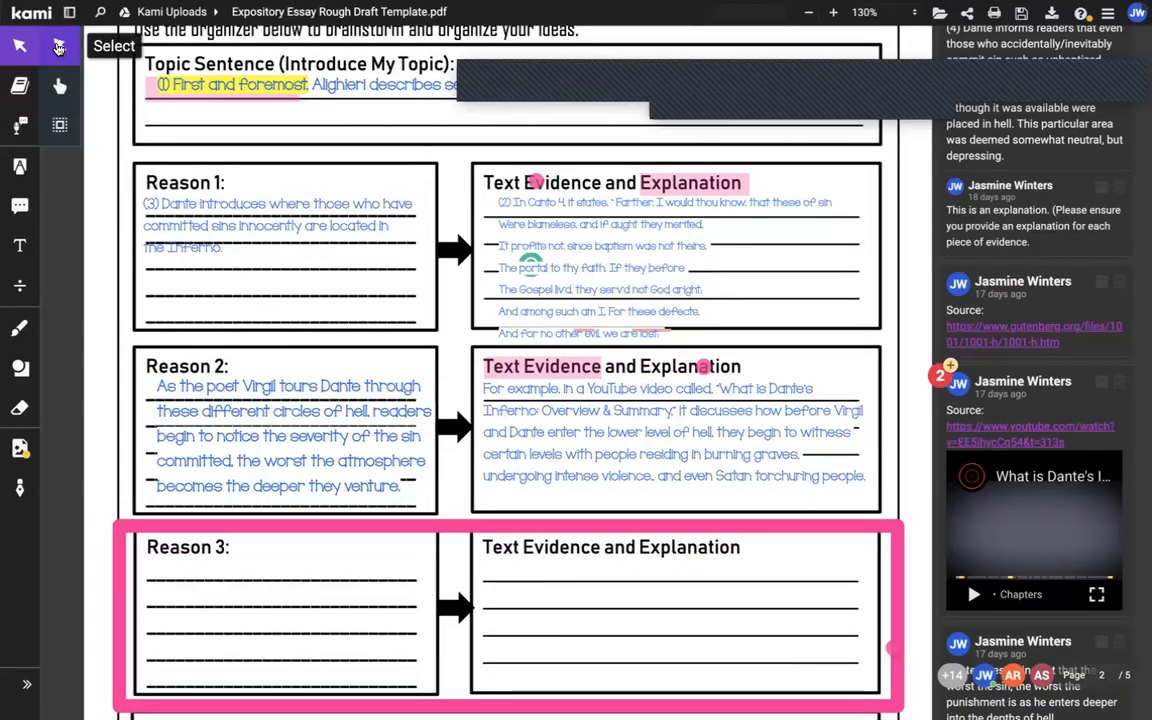
- With the Select tool, highlight the Reason 2 paragraph 'As the poet Virgil tours Dante…'
left_click(59, 47)
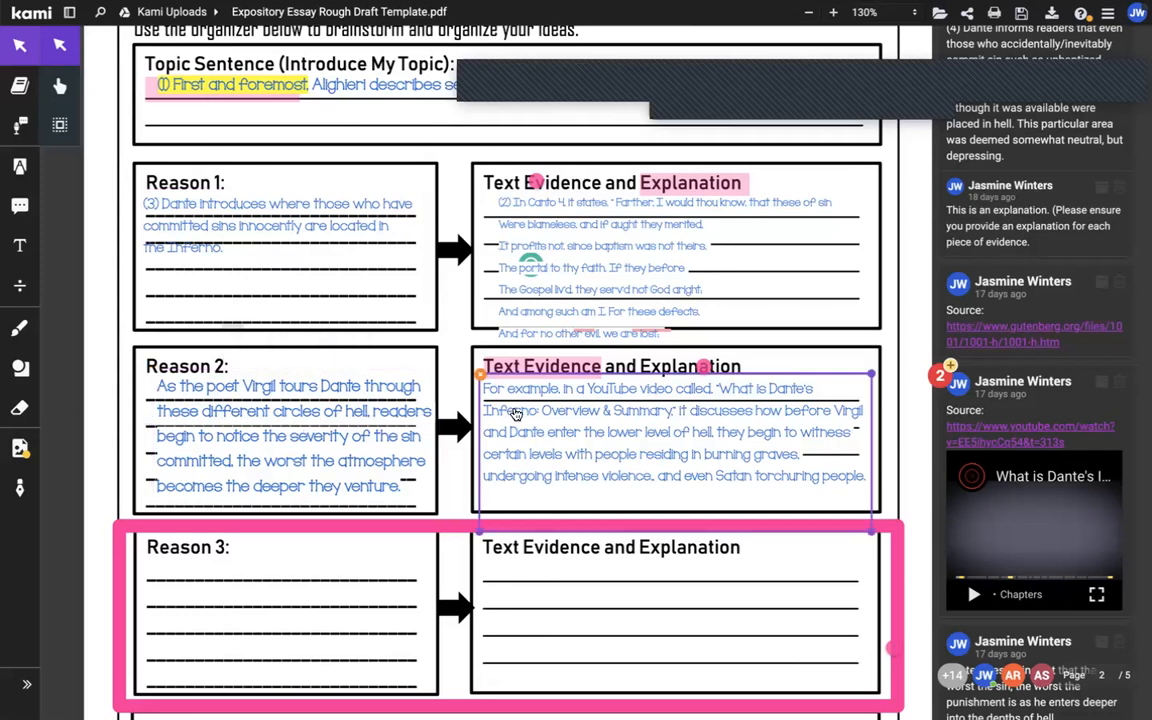
left_click(704, 389)
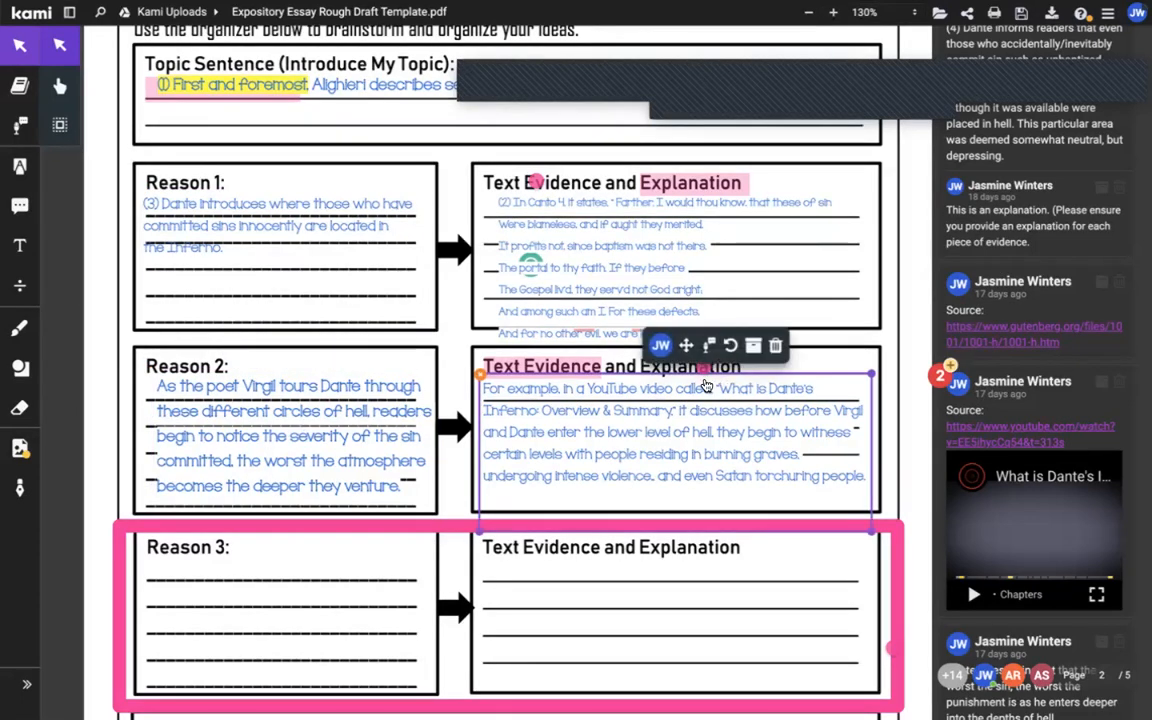
left_click(291, 402)
left_click(291, 397)
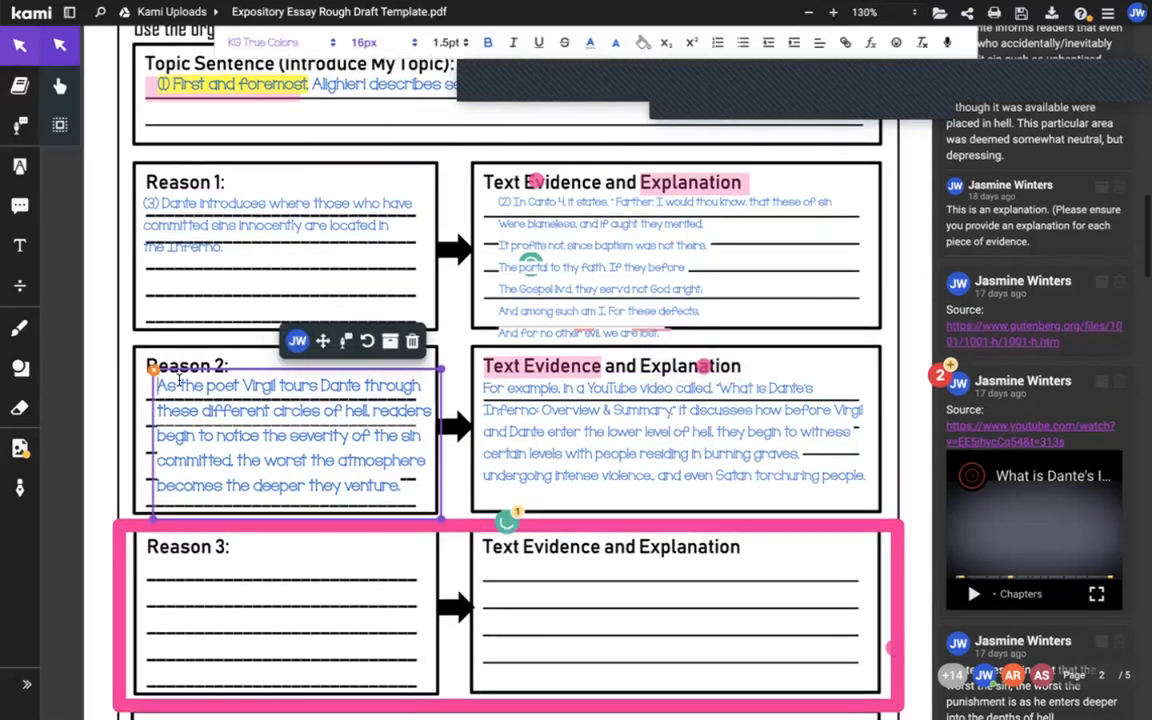
left_click_drag(157, 386, 392, 500)
key("super+c")
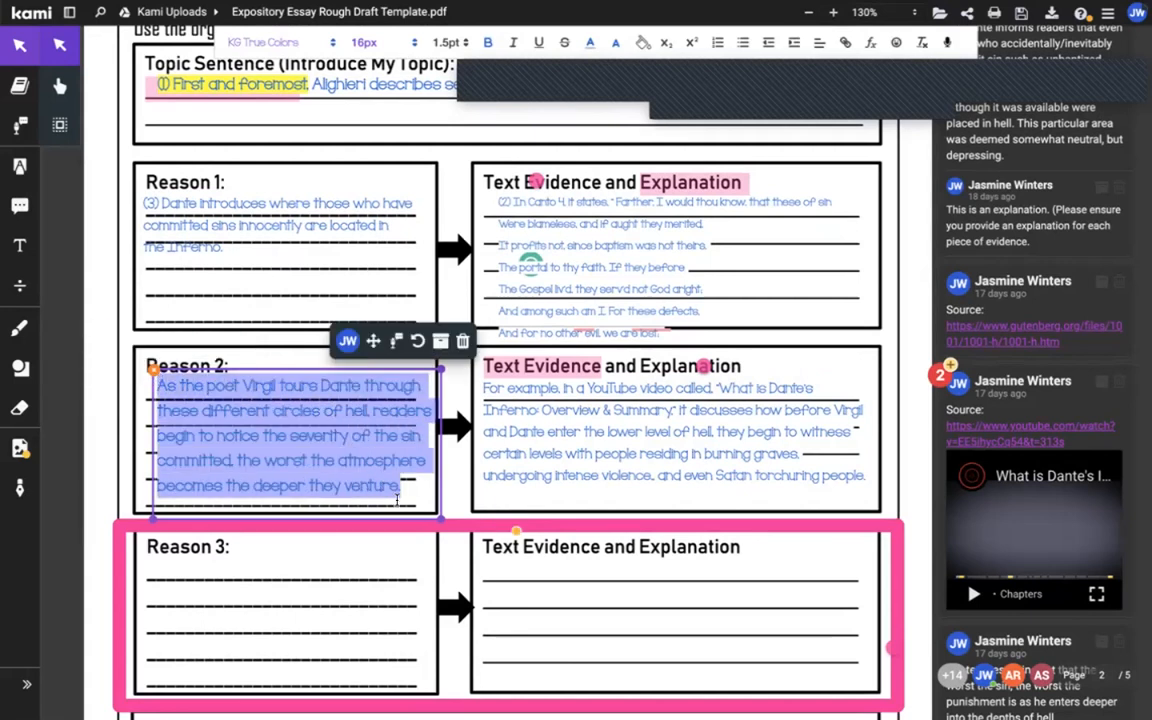
mouse_move(8, 4)
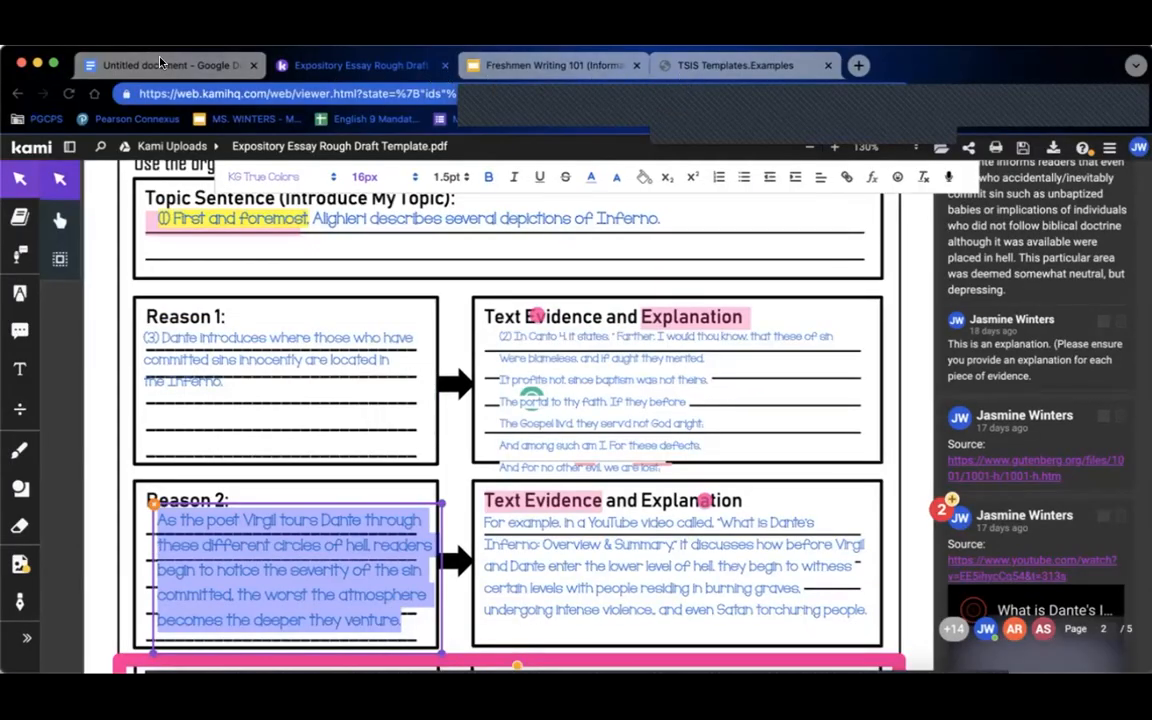
- Back in the essay, place the cursor on page 2 right after 'depressing.'
left_click(160, 62)
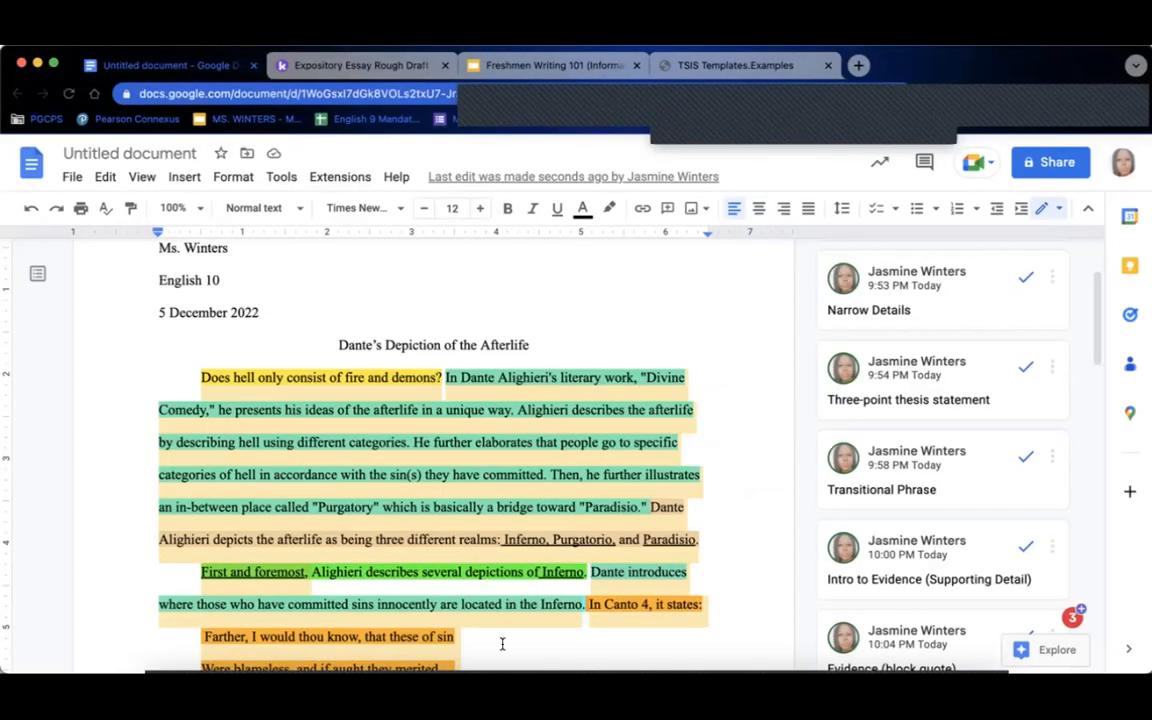
left_click(502, 644)
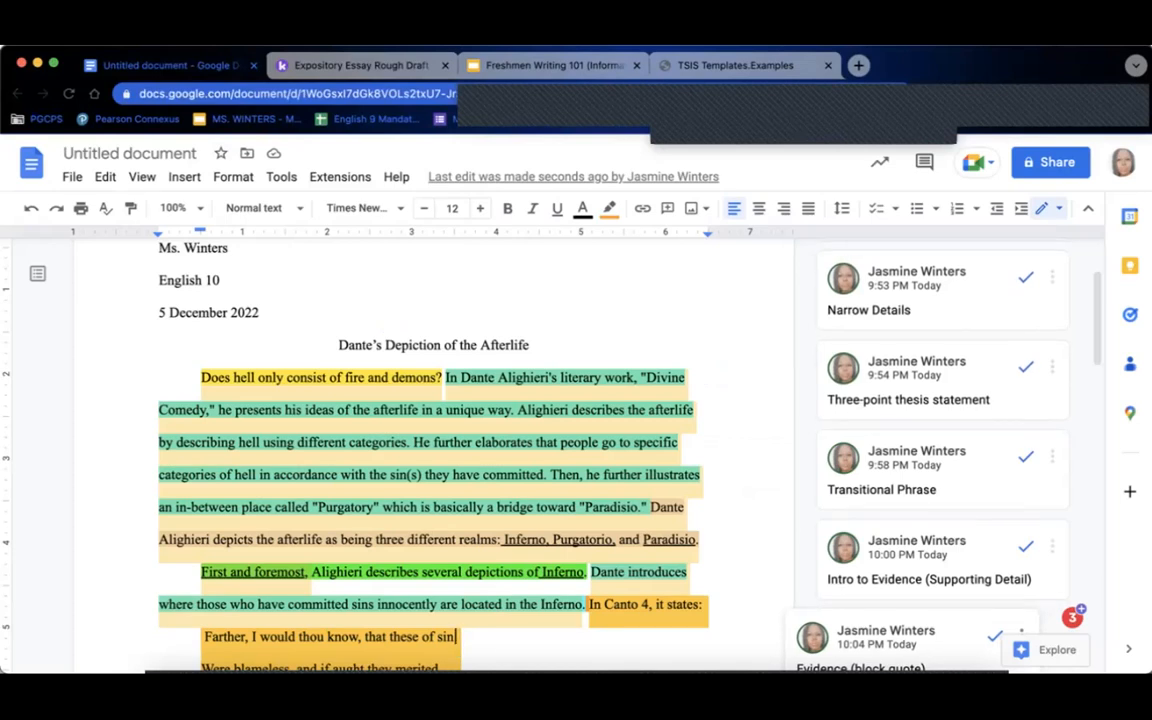
scroll(455, 610, "down", 10)
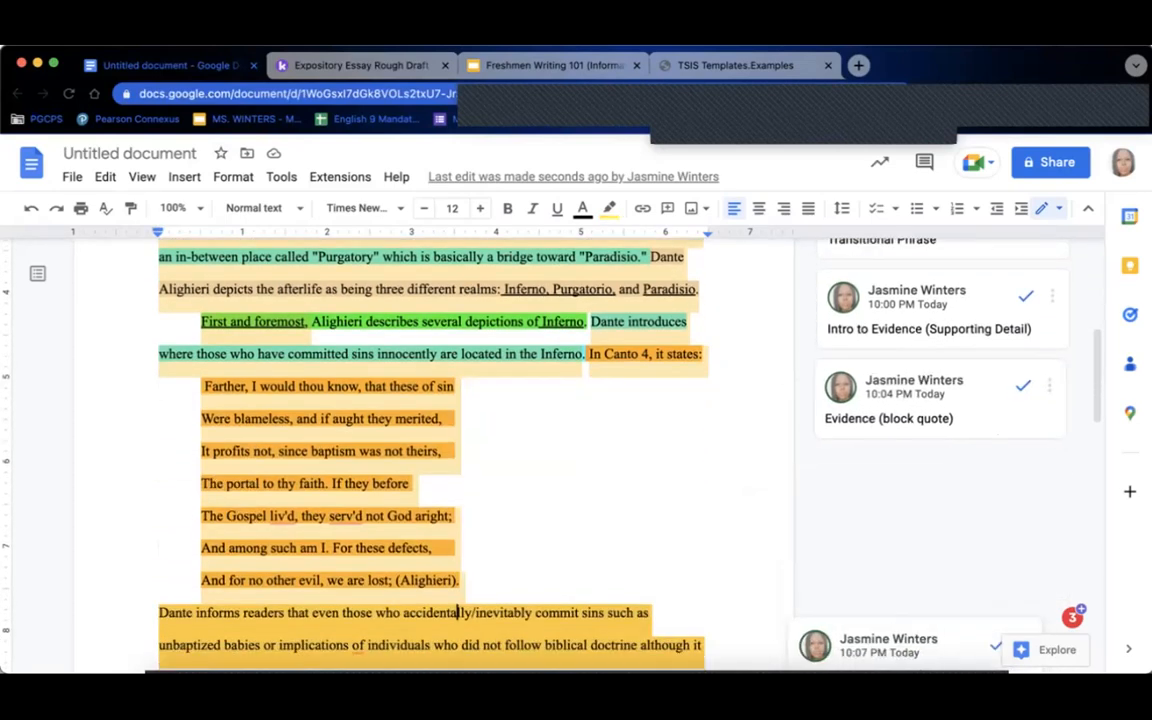
scroll(455, 616, "down", 2)
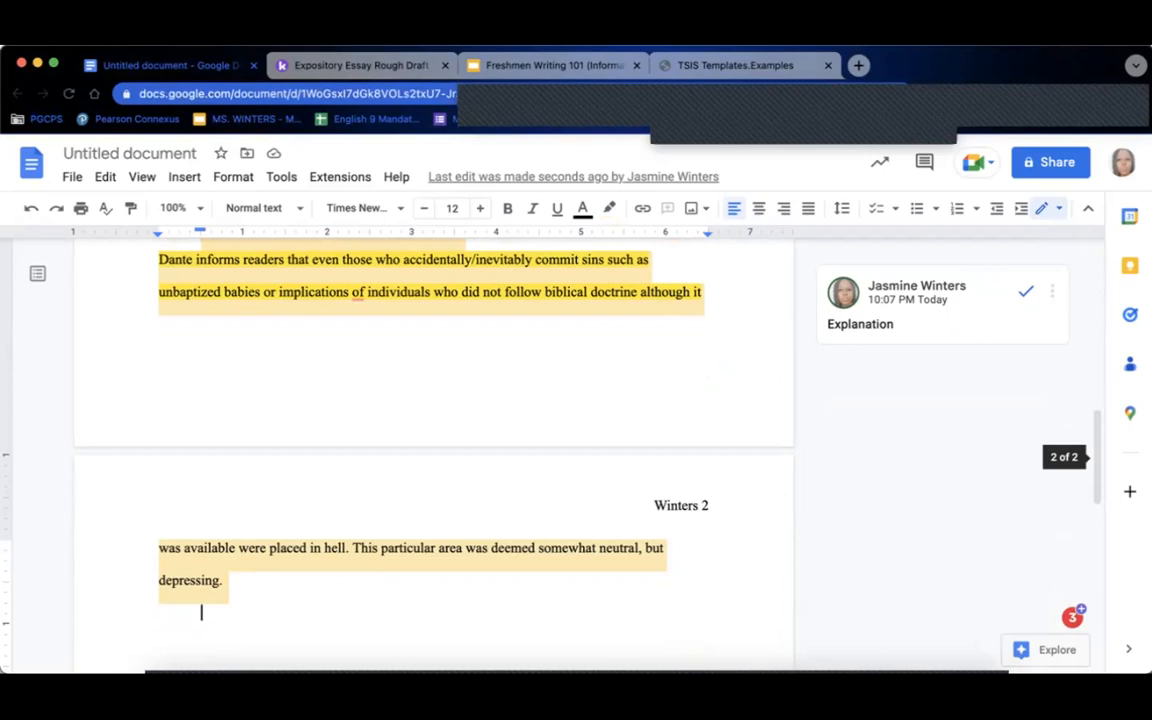
left_click(218, 583)
left_click(232, 586)
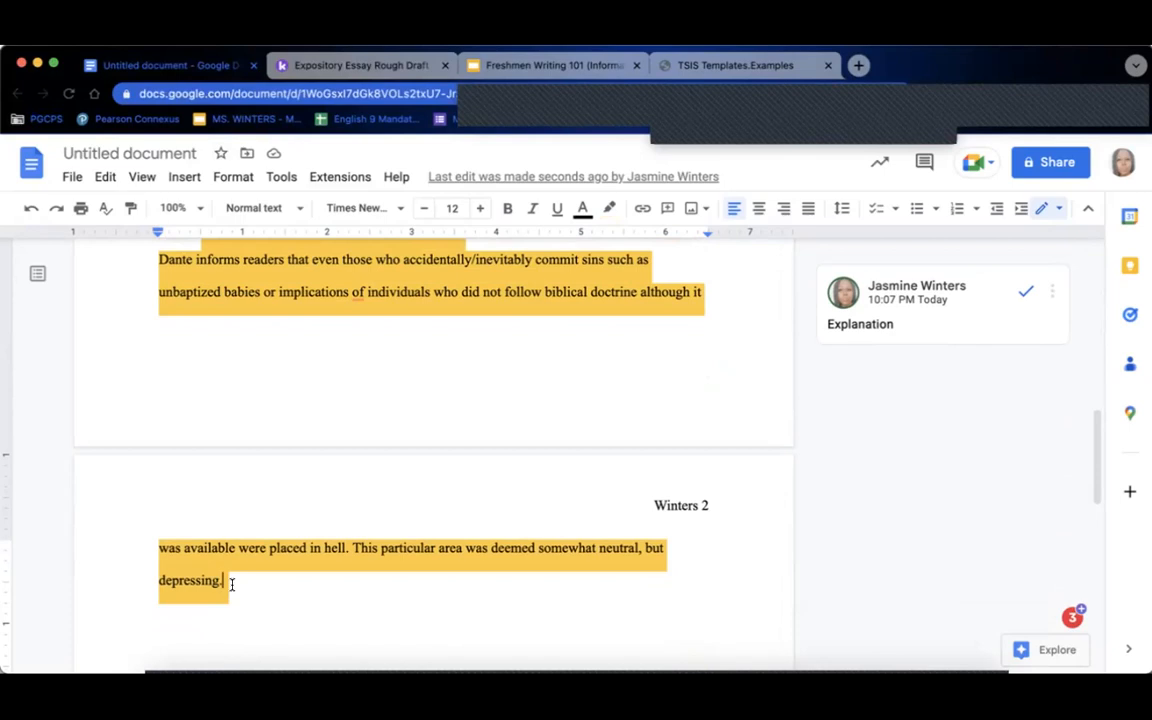
- Paste the Virgil sentence after 'depressing.' and accept Grammarly's fix adding a space before 'As'
key("super+v")
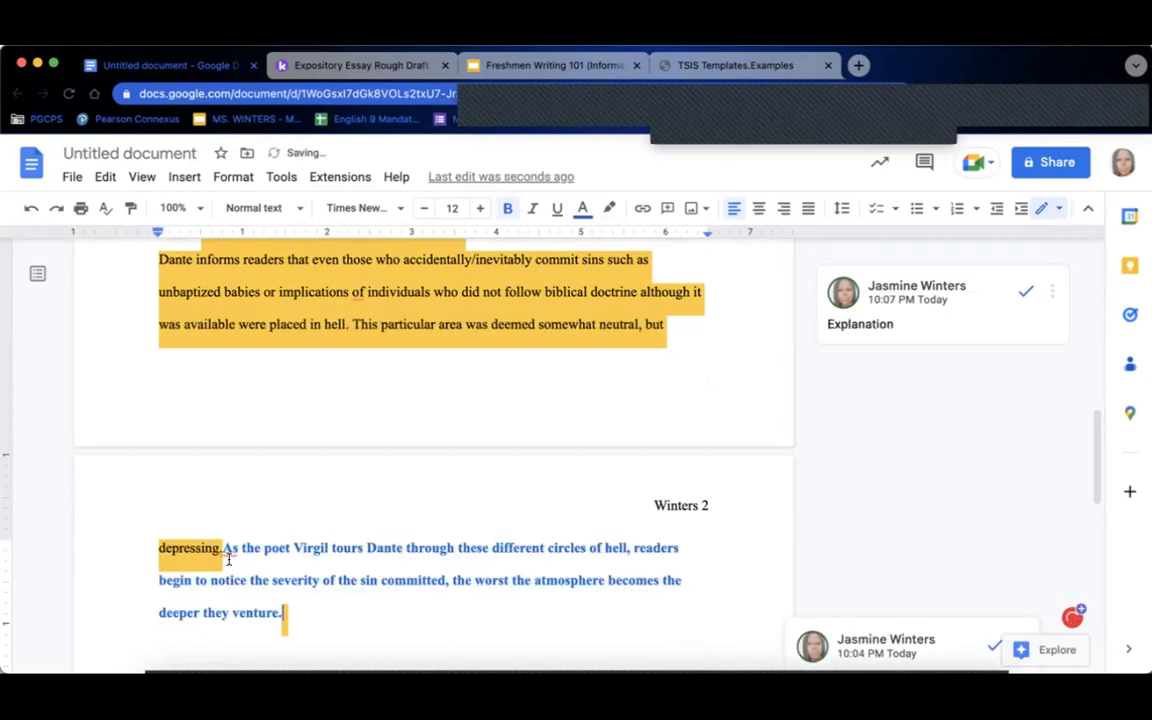
mouse_move(228, 558)
left_click(257, 460)
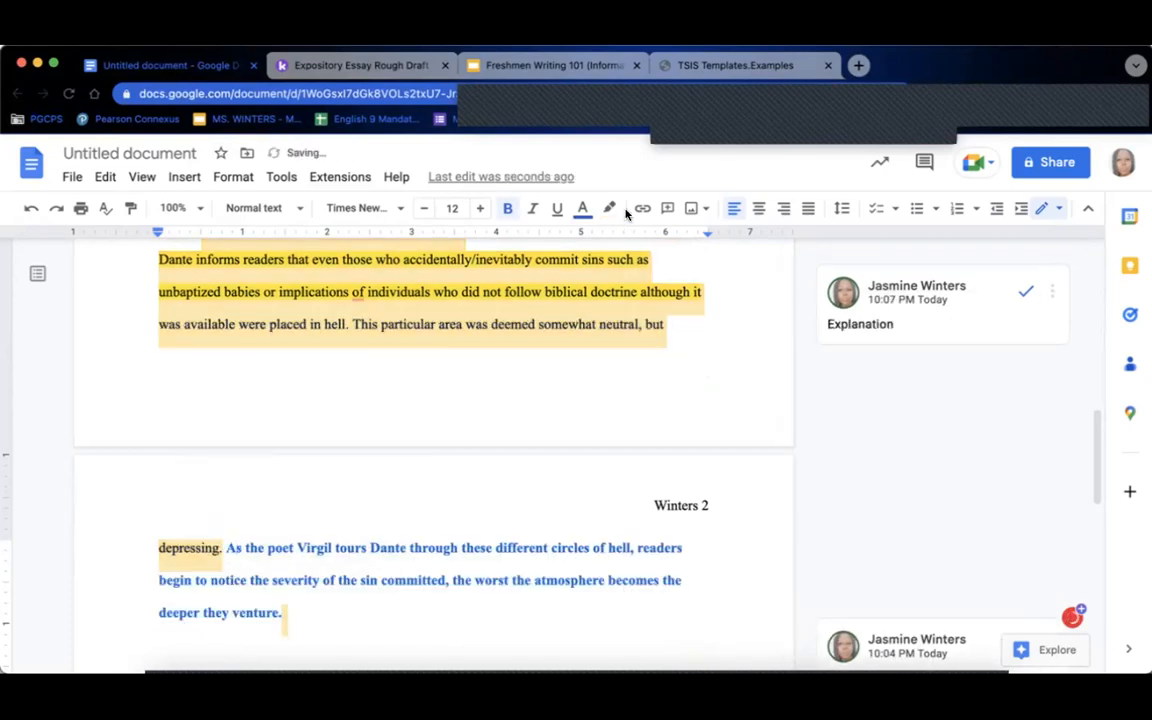
left_click(1090, 117)
left_click(1040, 153)
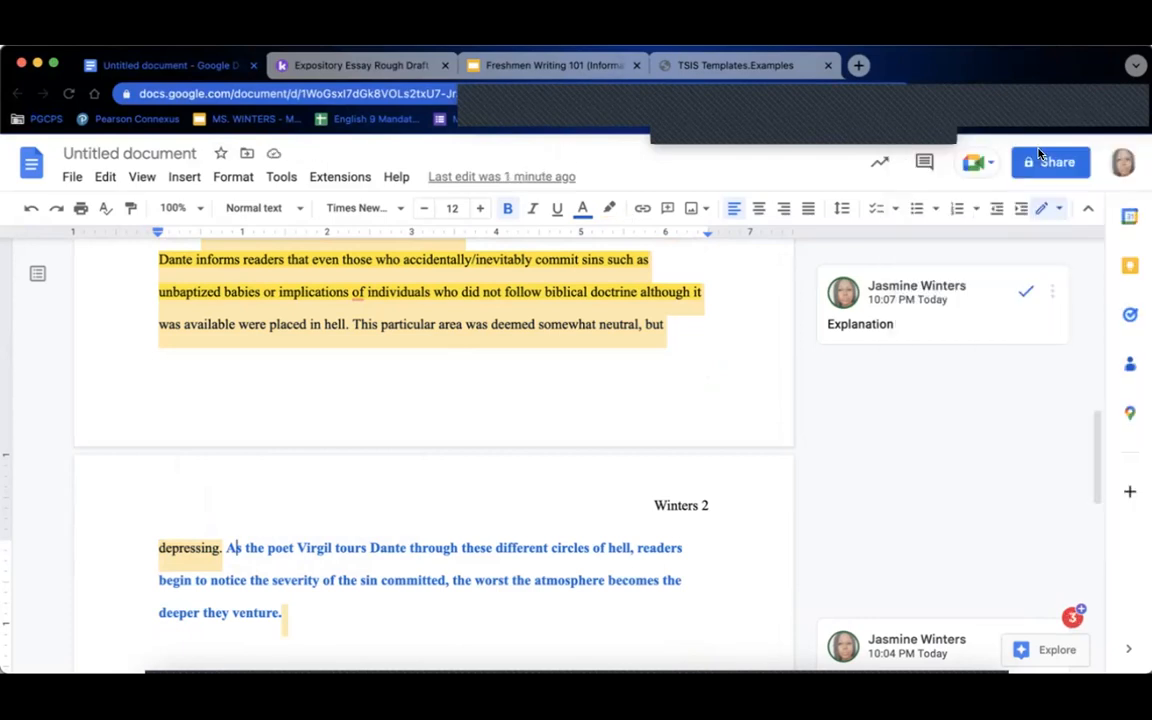
- Select the new Virgil sentence and compare with the colour-coding guide and Kami draft
left_click(224, 544)
left_click_drag(224, 544, 282, 616)
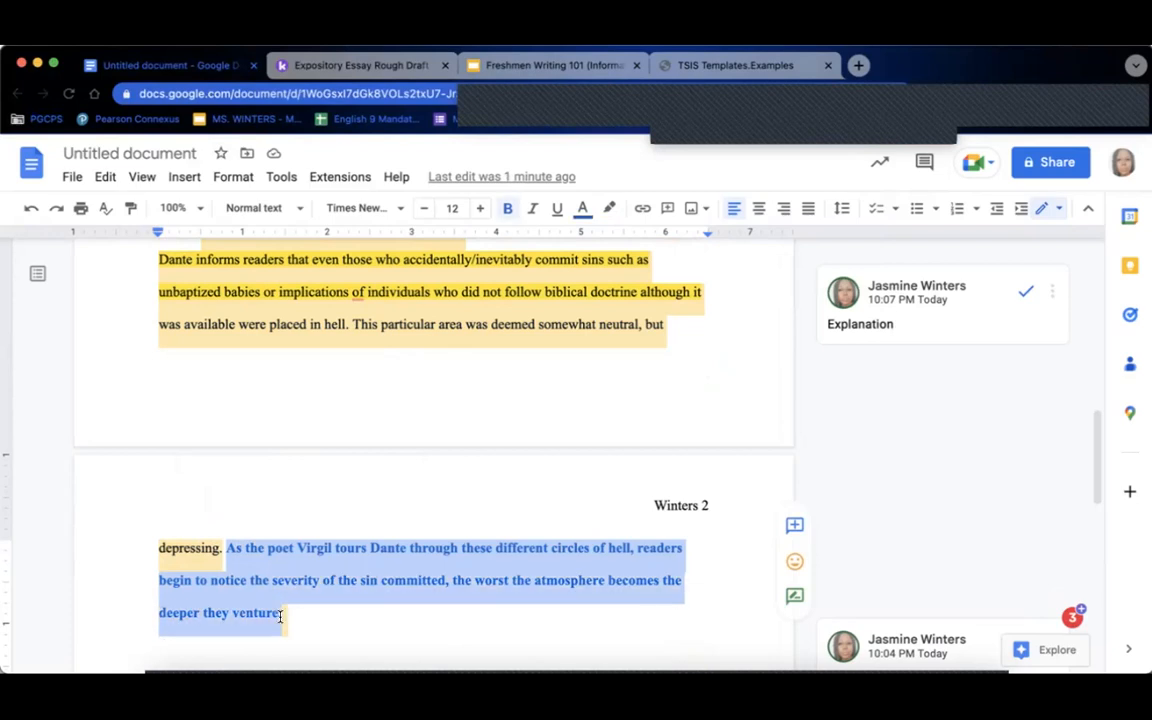
left_click(503, 66)
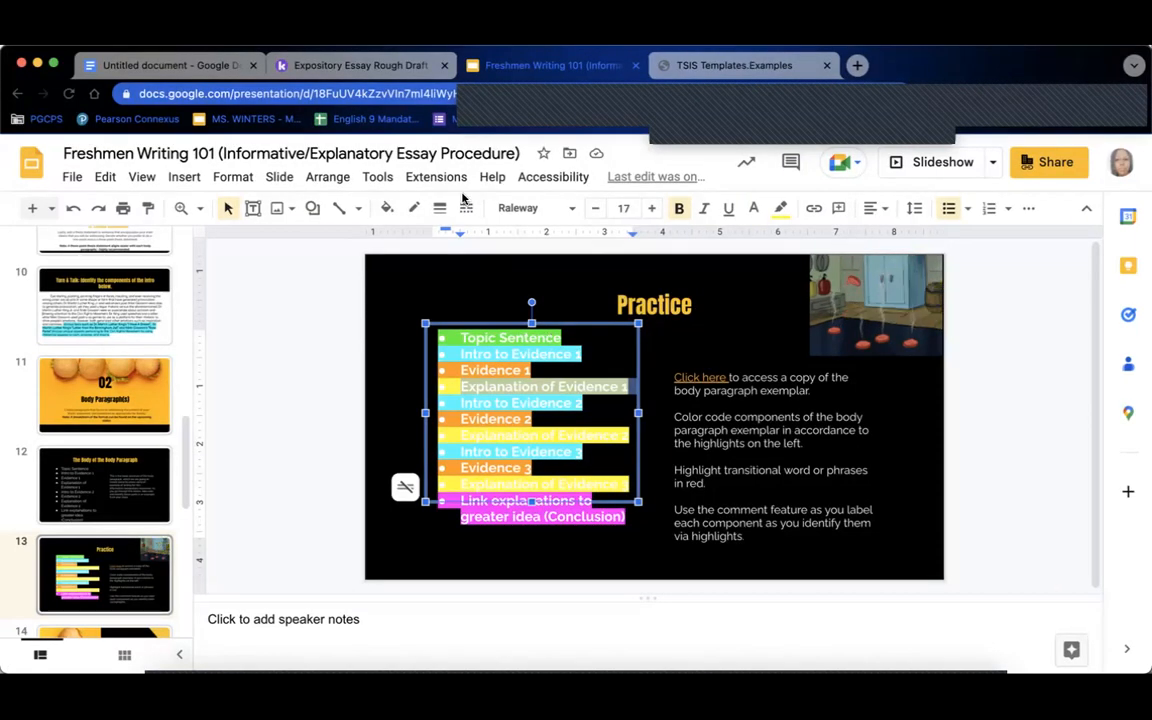
left_click(400, 56)
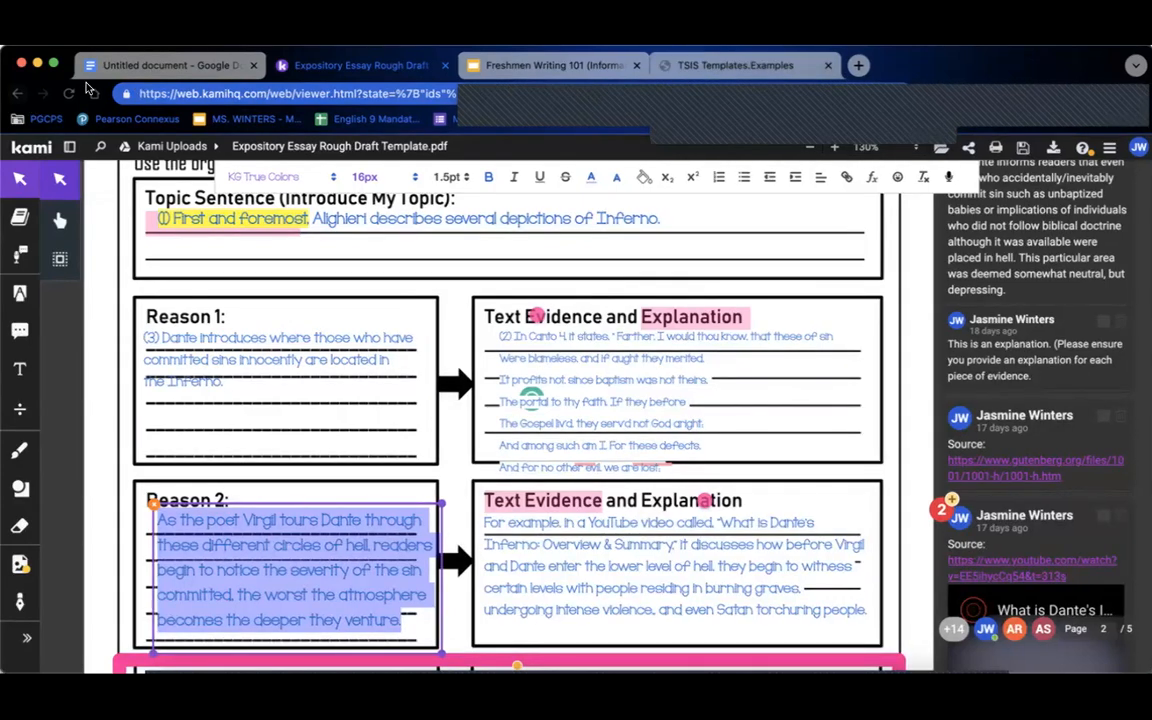
left_click(157, 63)
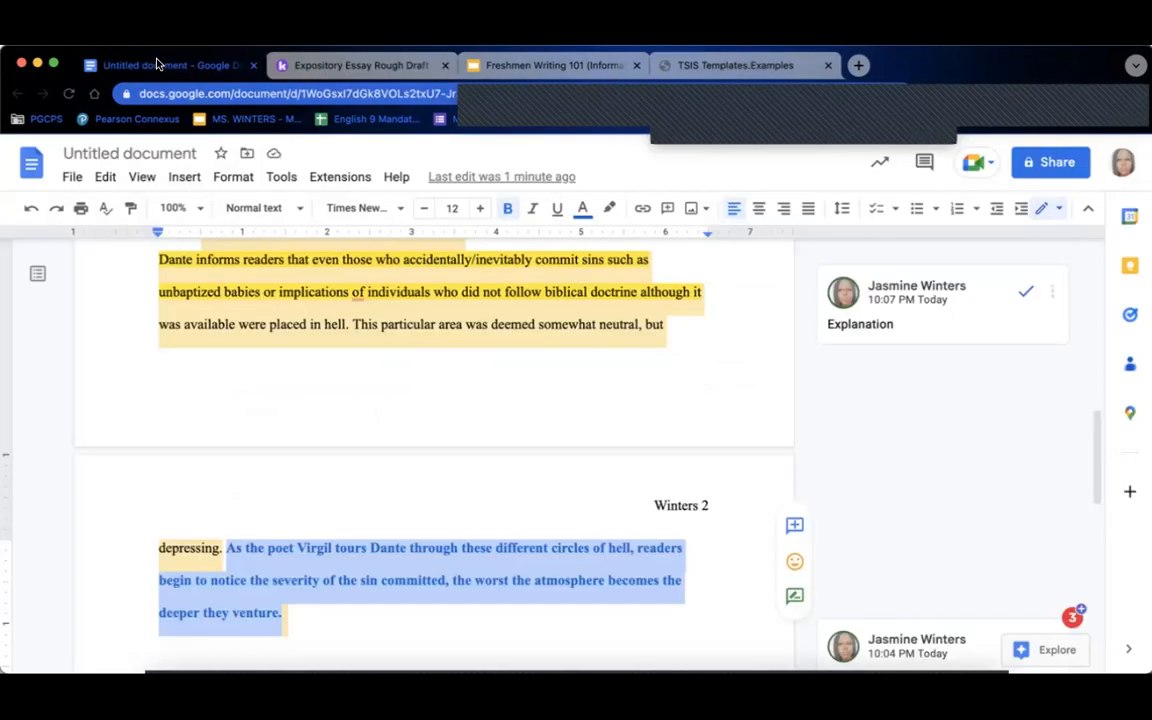
- Make the Virgil sentence non-bold black Times New Roman with a light cyan highlight
left_click(370, 209)
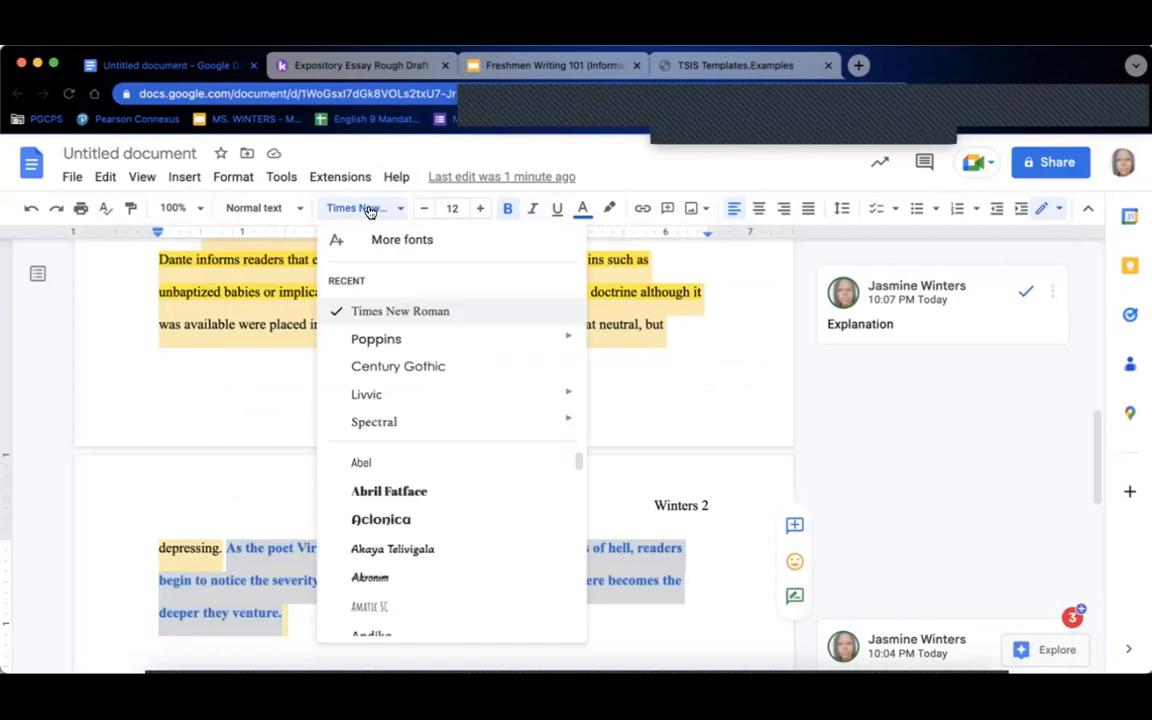
left_click(352, 308)
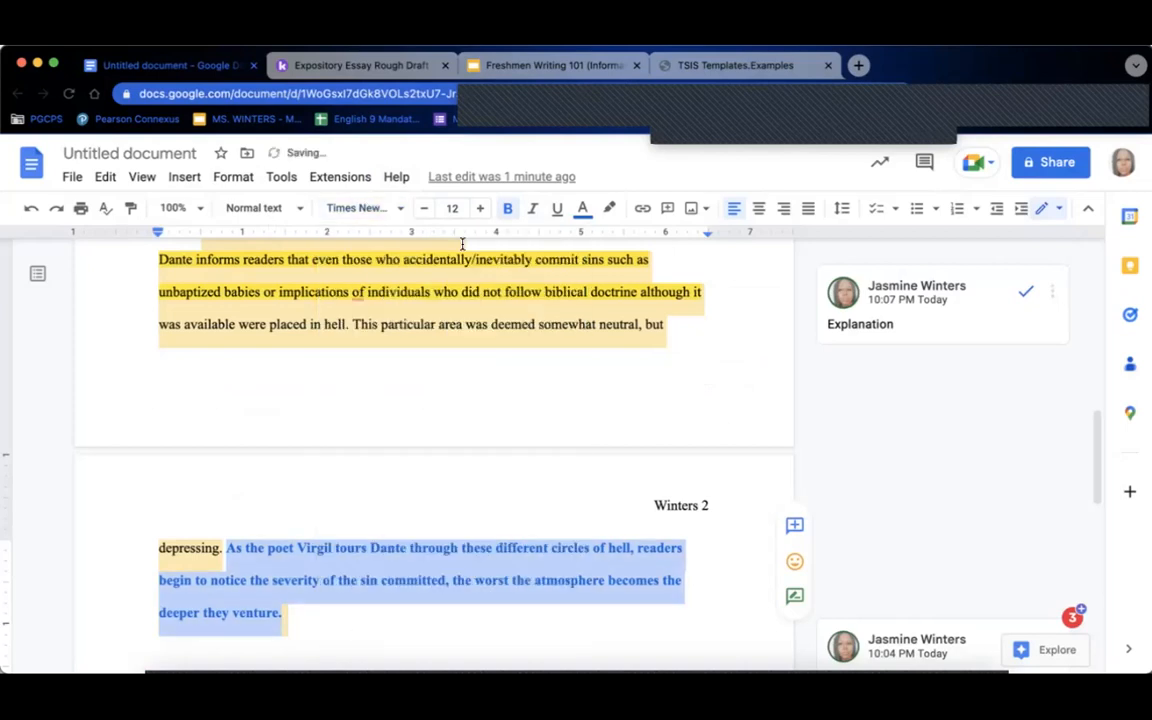
left_click(582, 208)
left_click(590, 240)
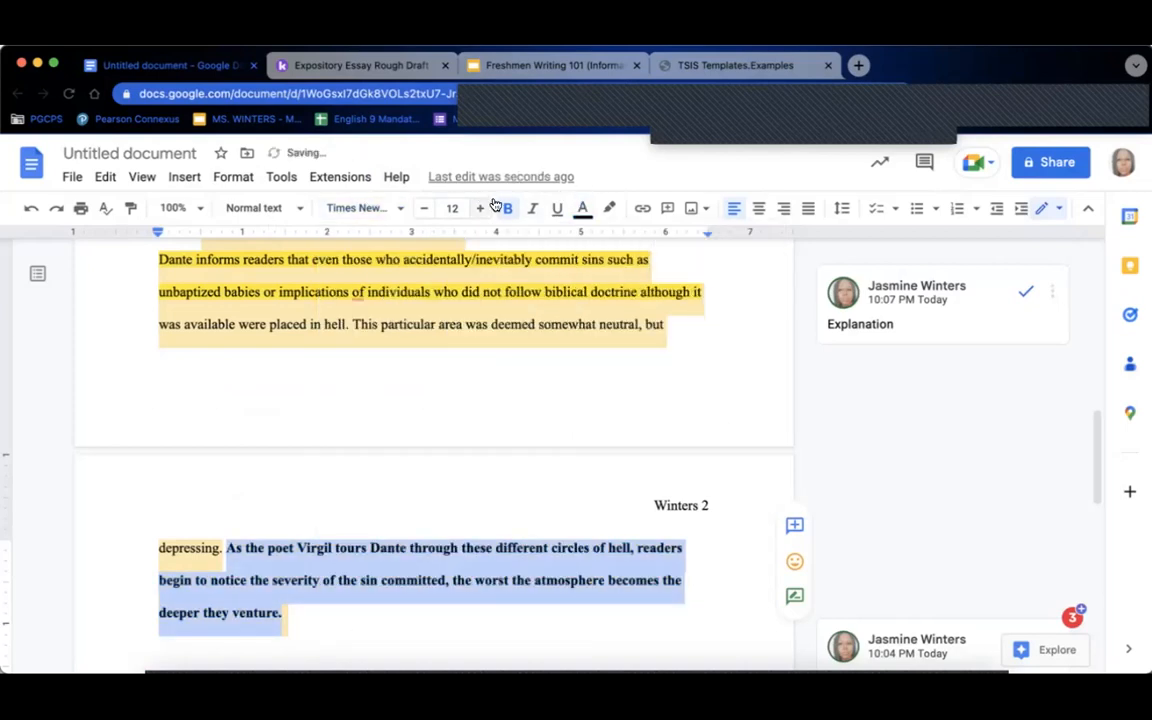
left_click(507, 208)
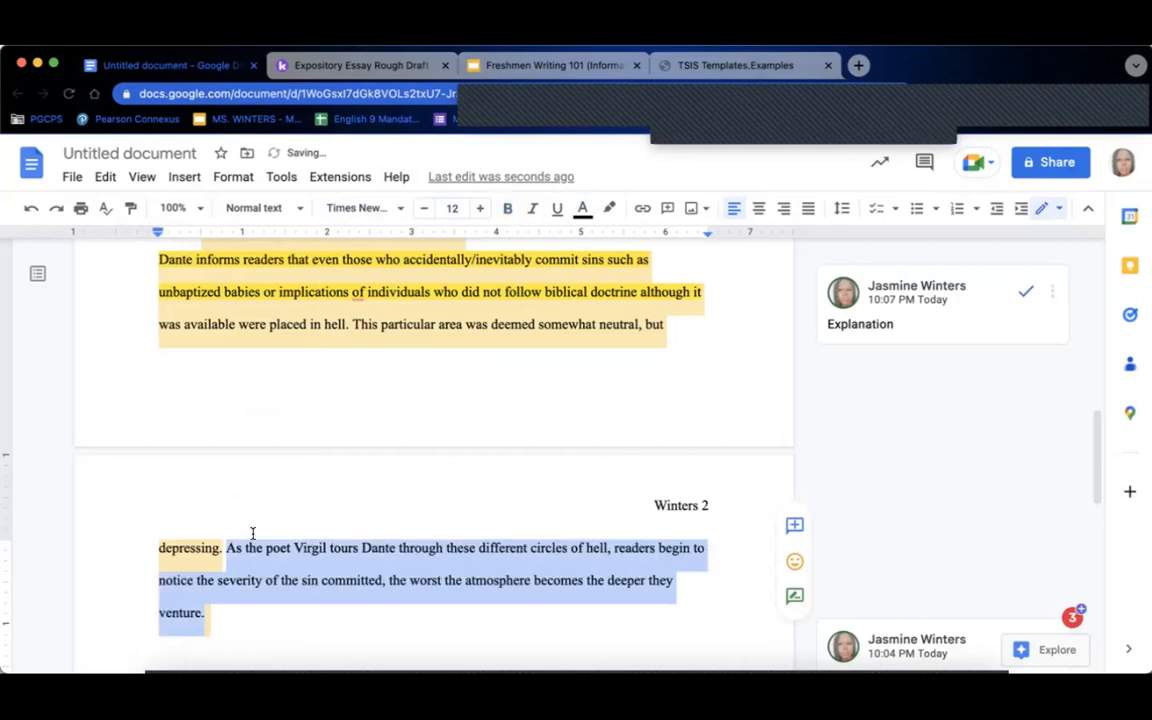
left_click(609, 208)
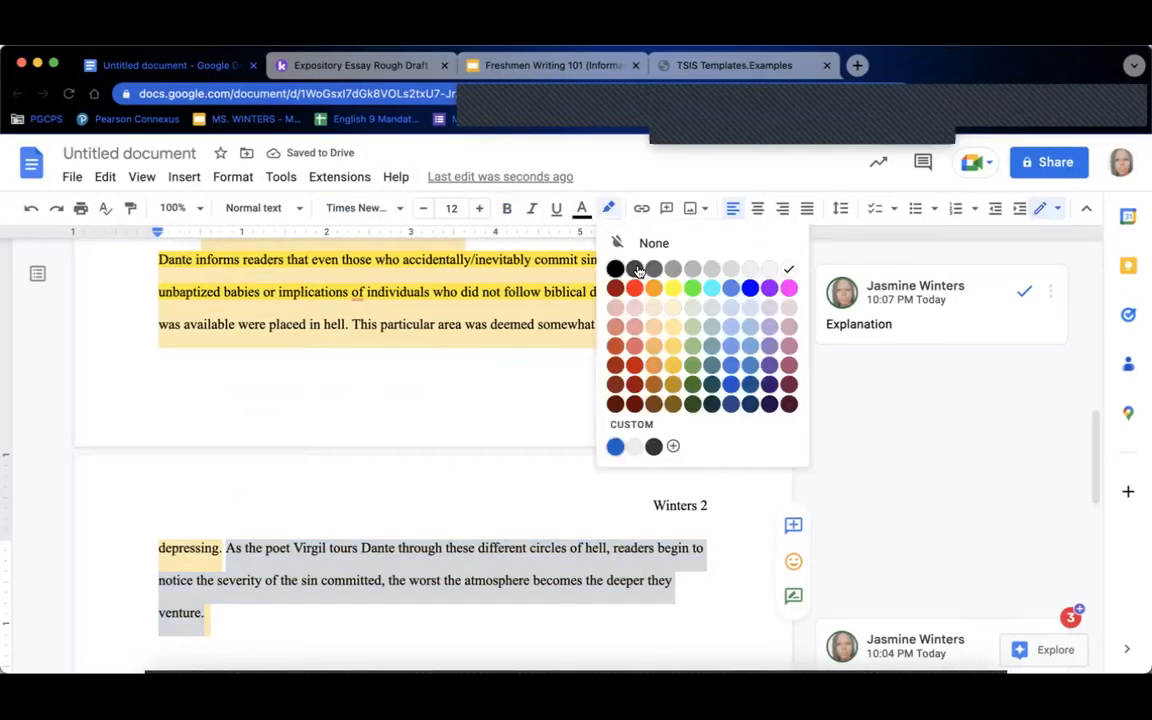
left_click(707, 288)
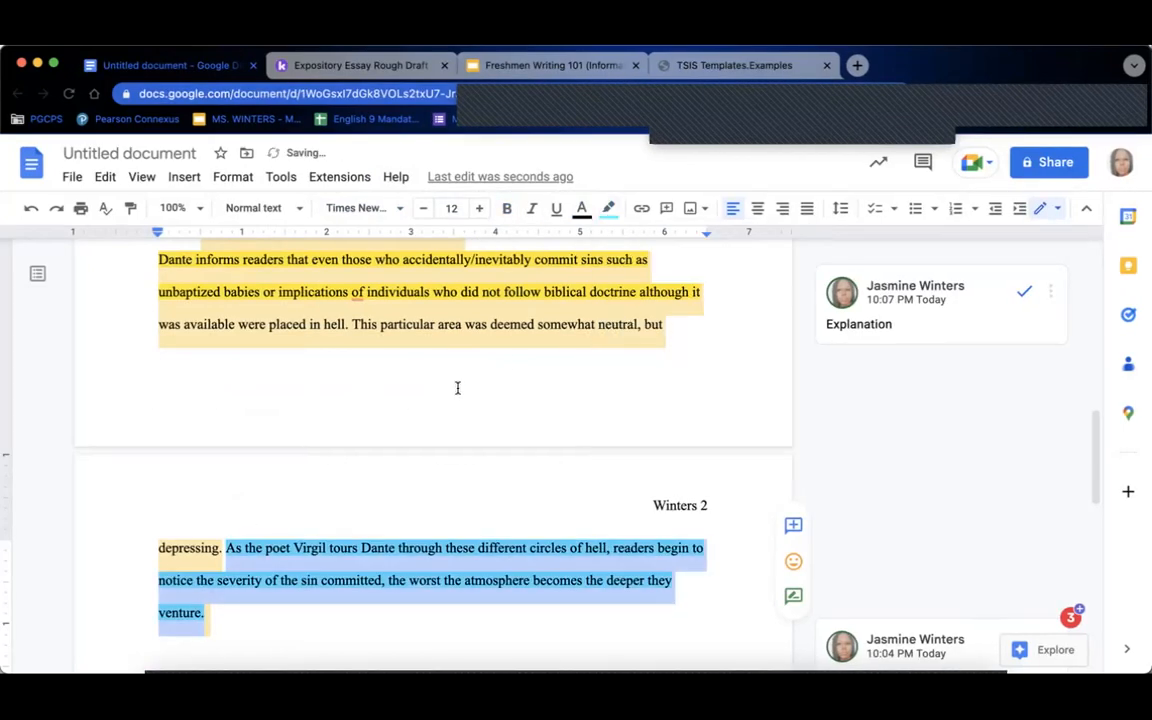
left_click(666, 210)
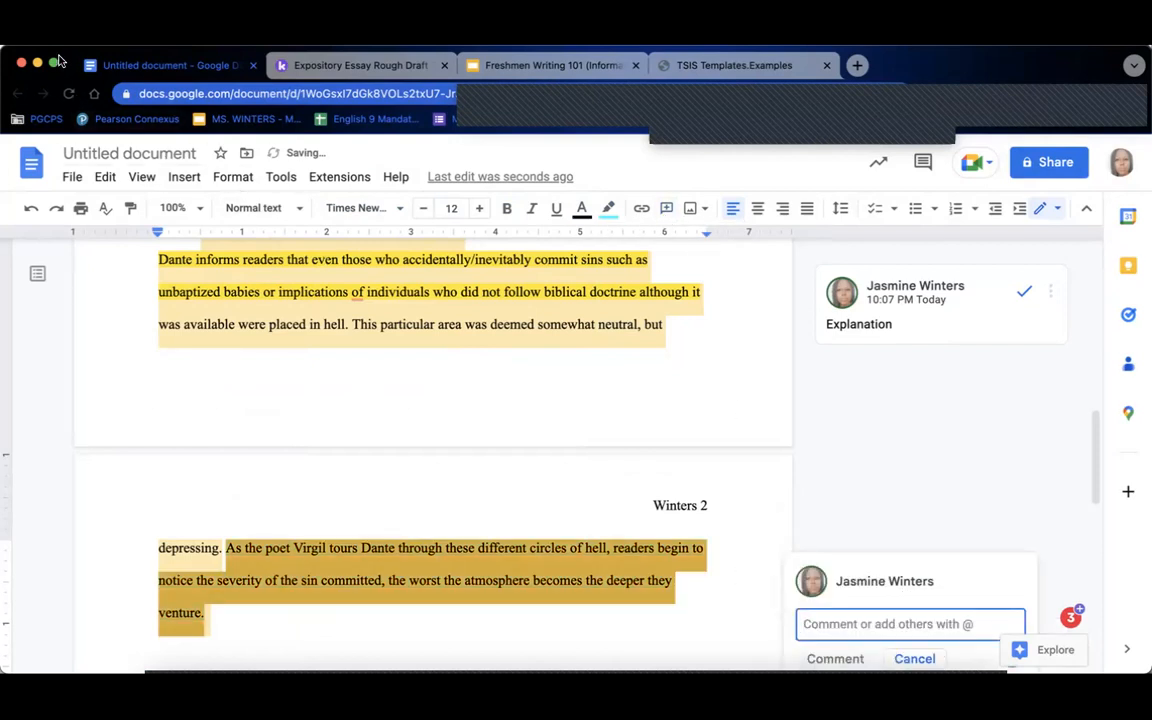
- Post the comment 'Intro to Evidence 2 (Supporting Detail #2)' on the Virgil sentence
left_click(57, 65)
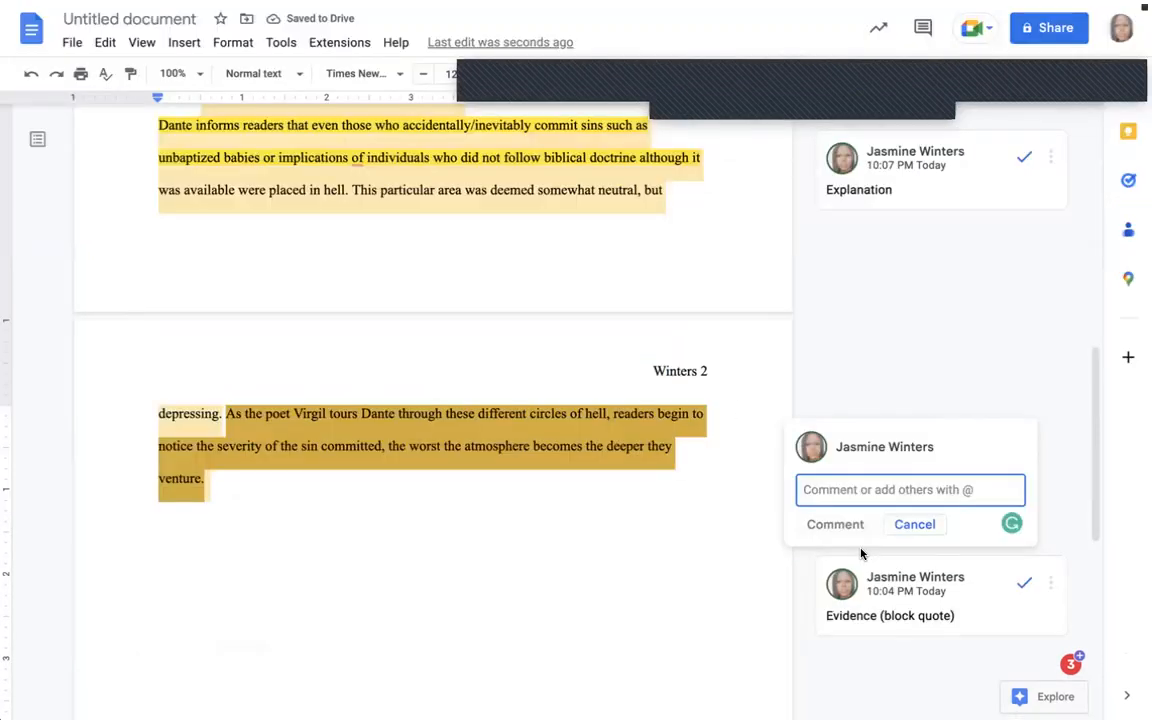
type("Supp")
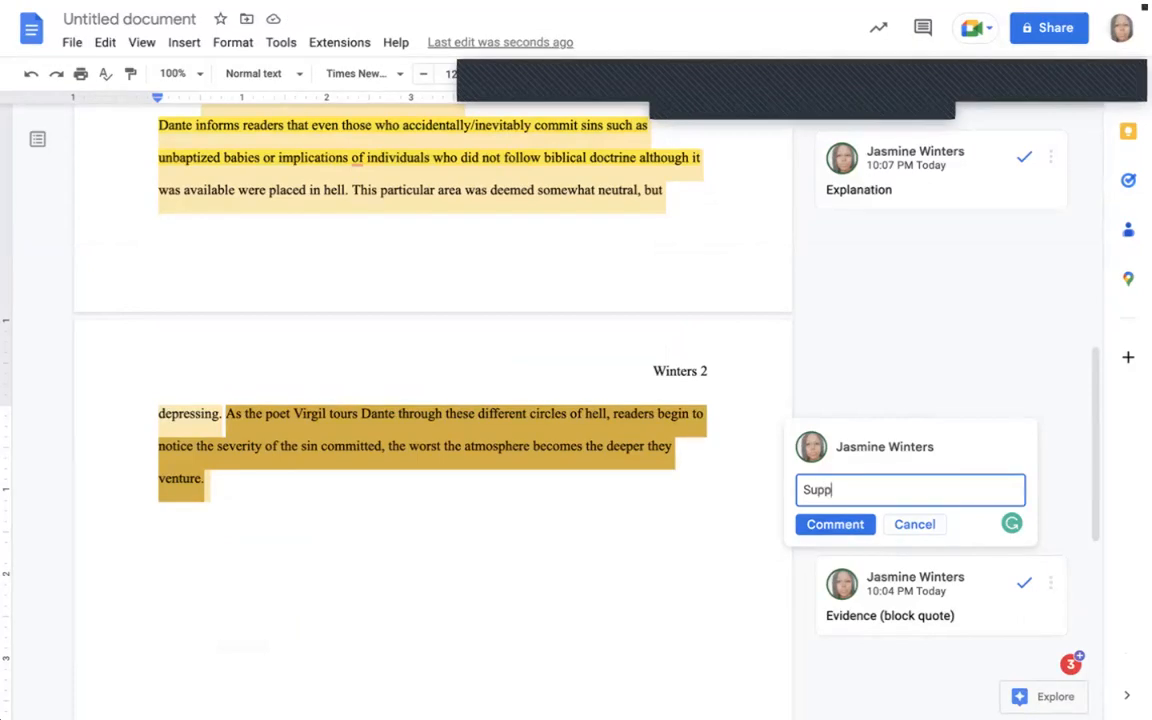
type("orting Detail #2")
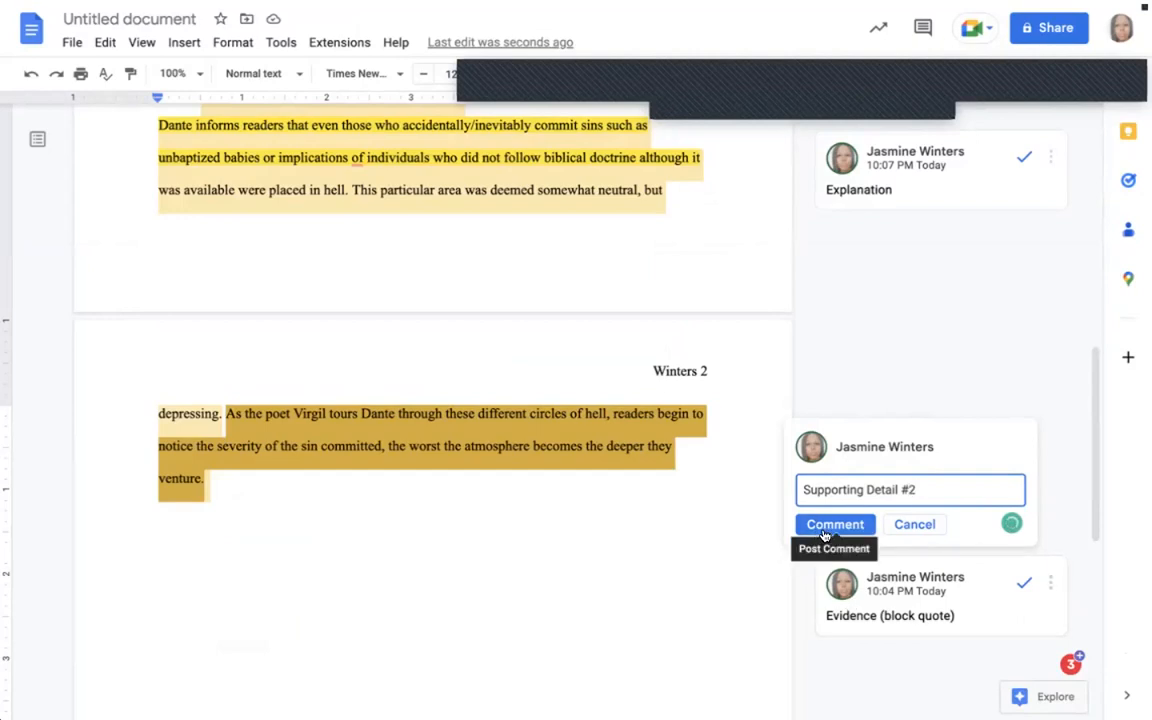
left_click(800, 488)
type("Intro to Evidence 2")
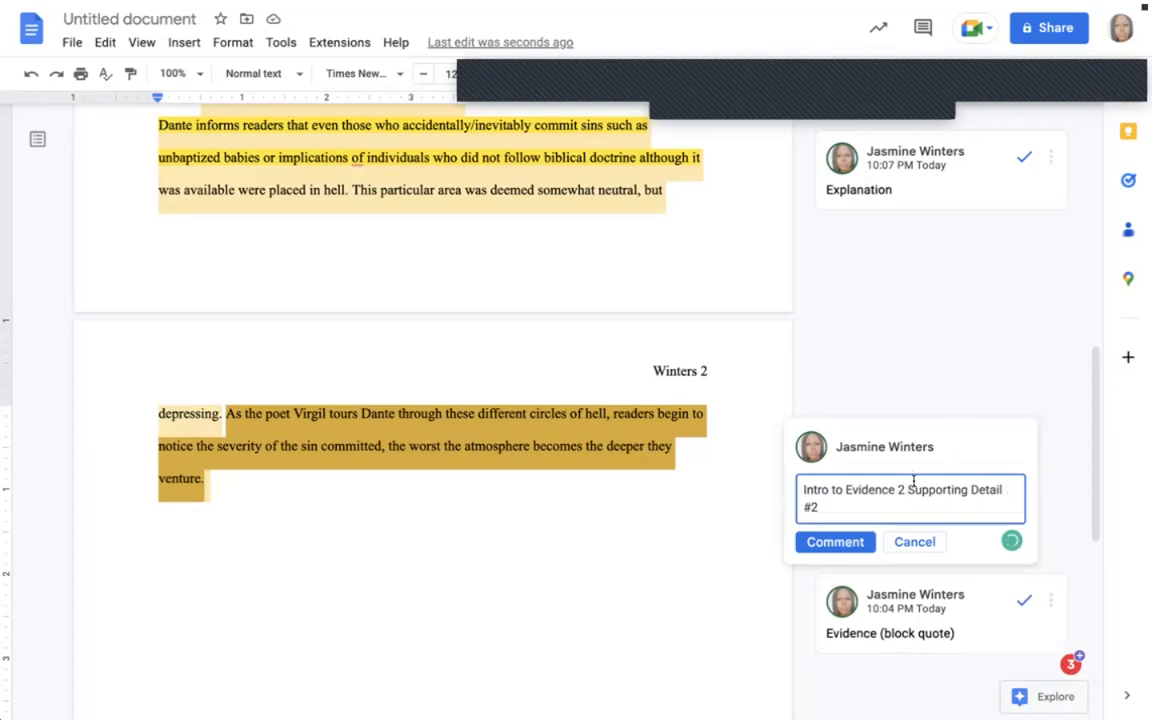
left_click_drag(905, 489, 1010, 508)
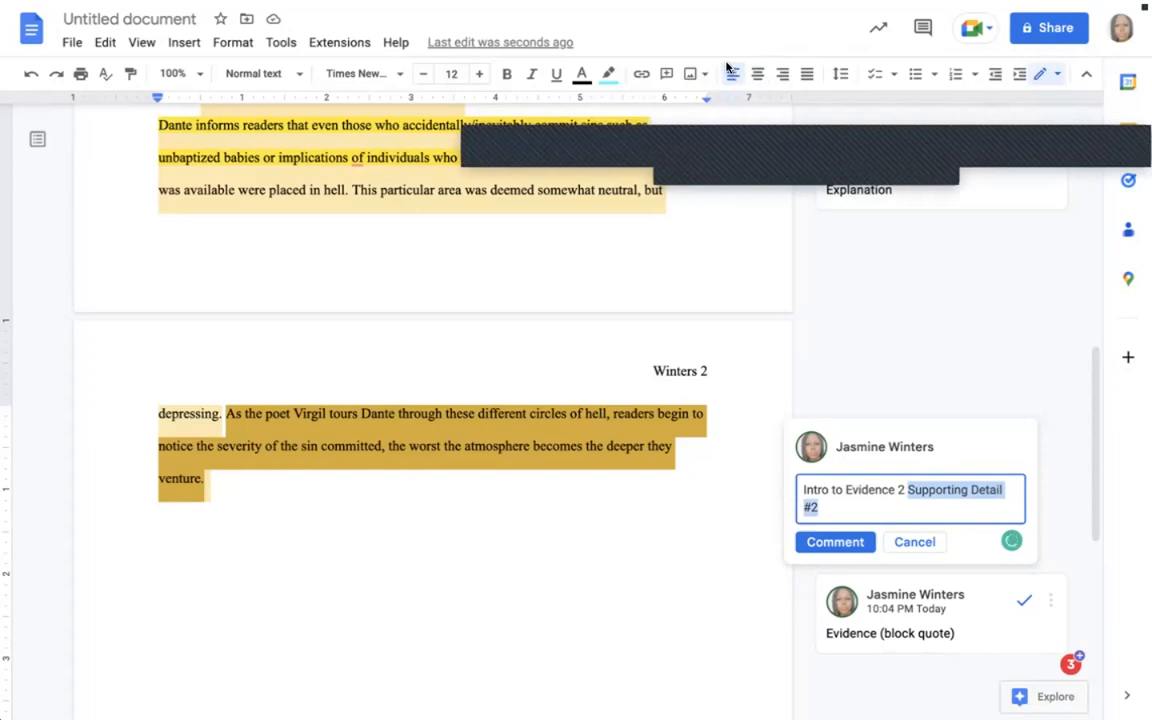
left_click(901, 489)
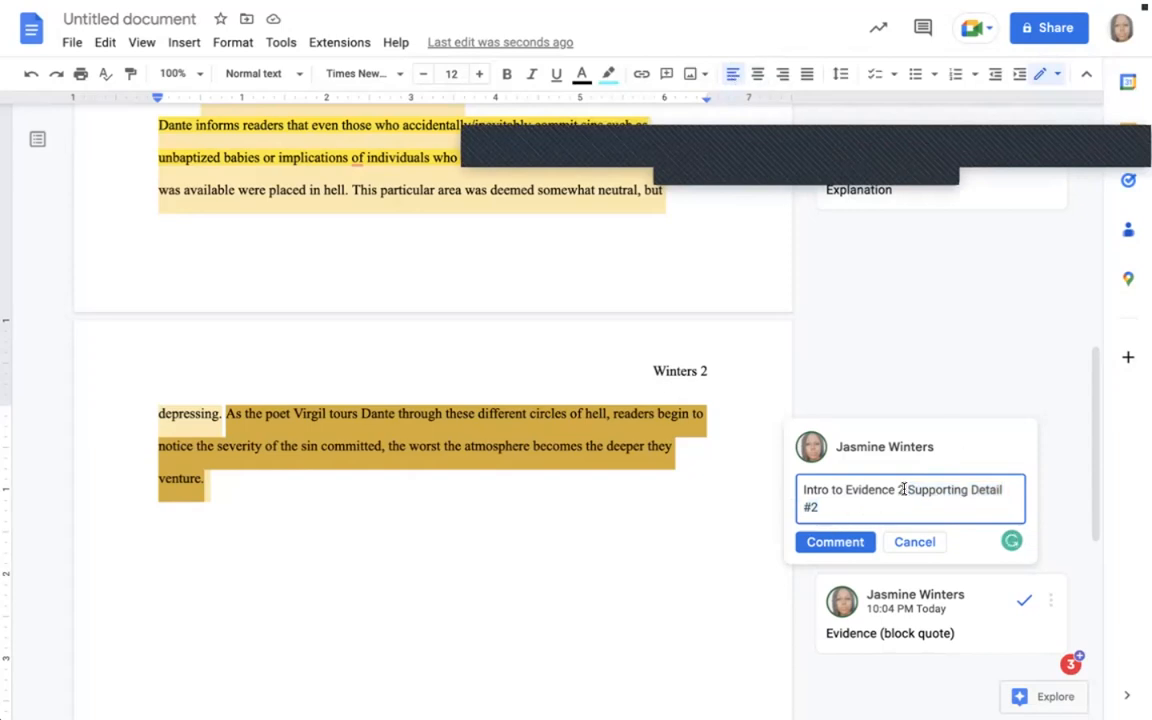
type("(")
left_click(833, 507)
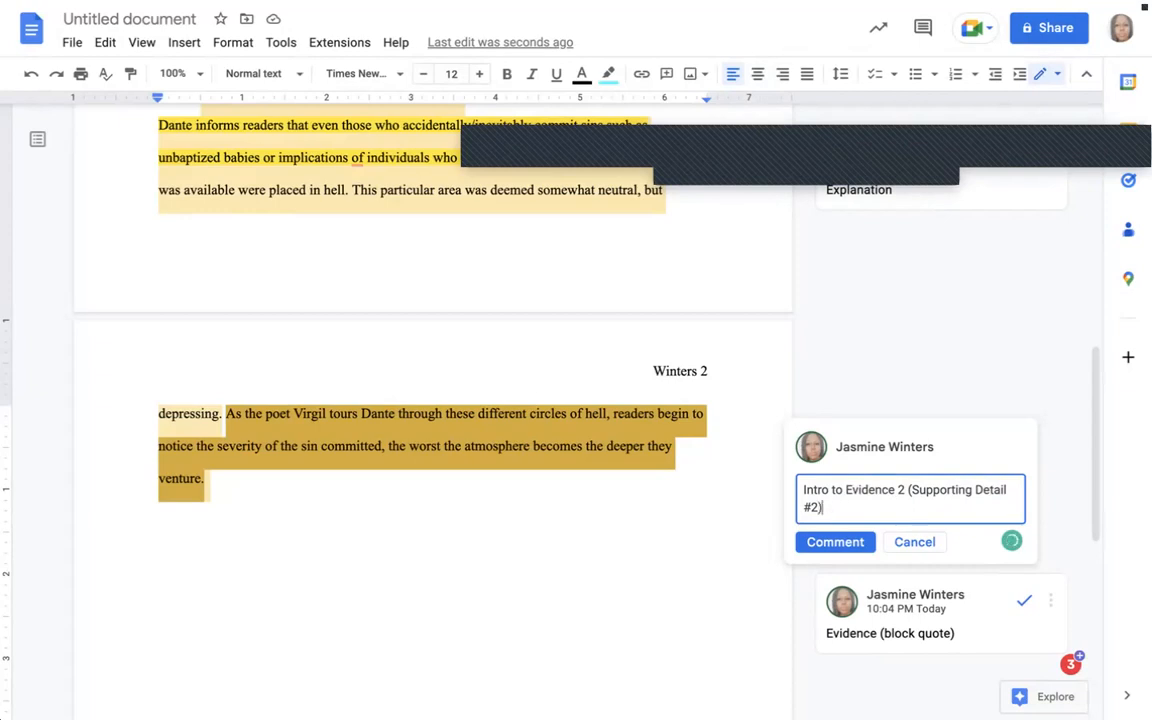
type(")")
left_click(826, 546)
- Leave full screen and copy Kami's Reason 2 Text Evidence paragraph about the YouTube video
mouse_move(226, 8)
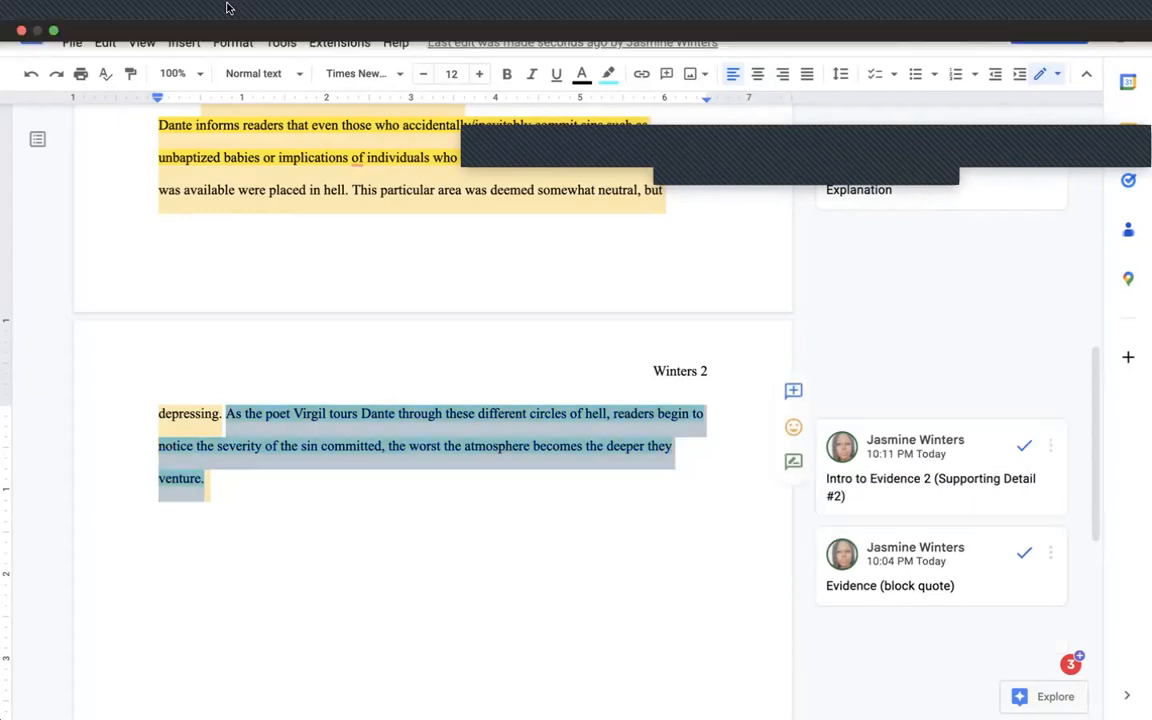
left_click(55, 33)
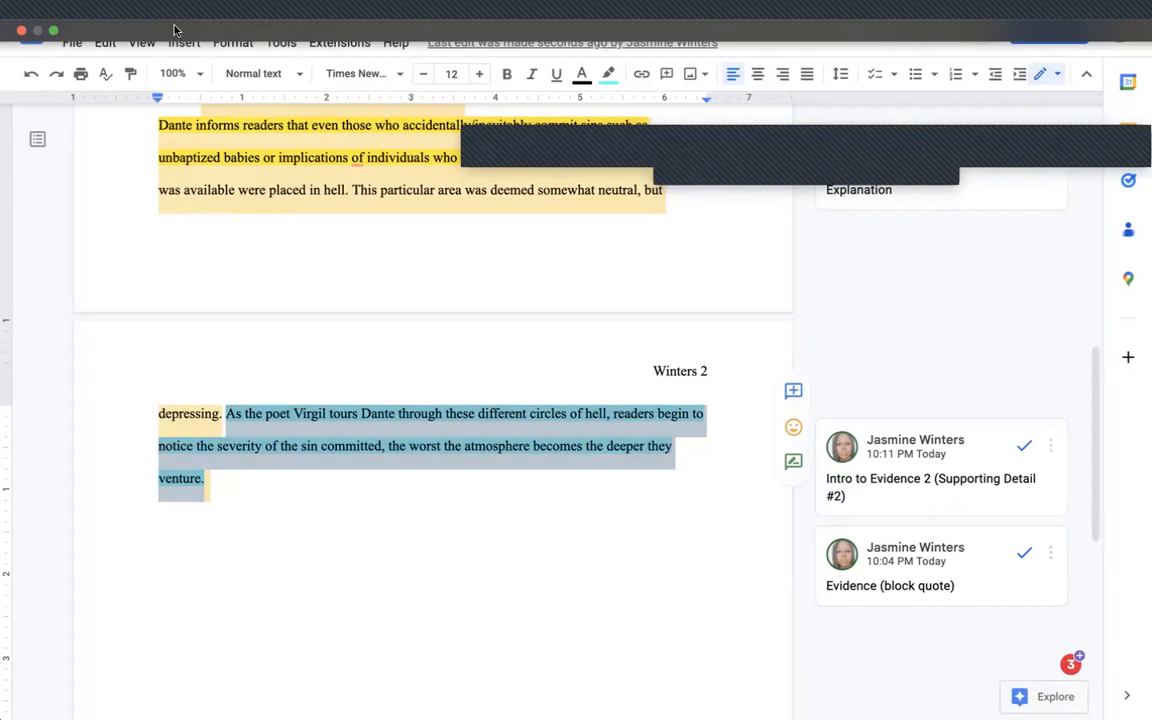
left_click(284, 65)
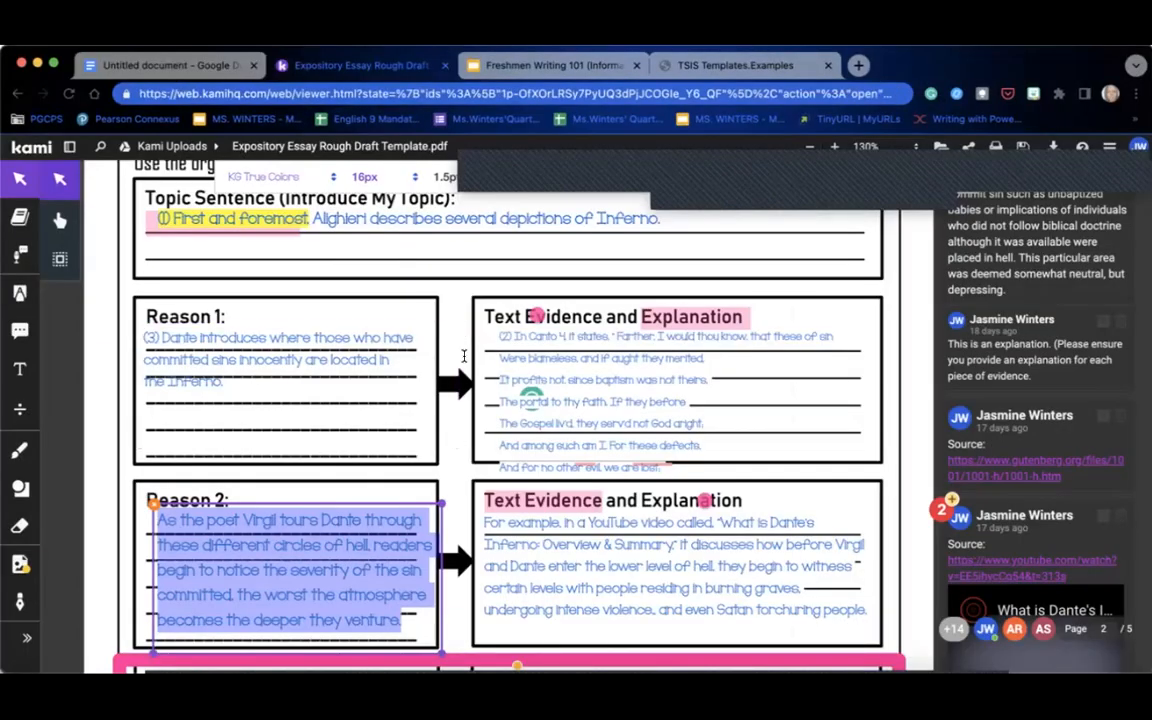
left_click(502, 510)
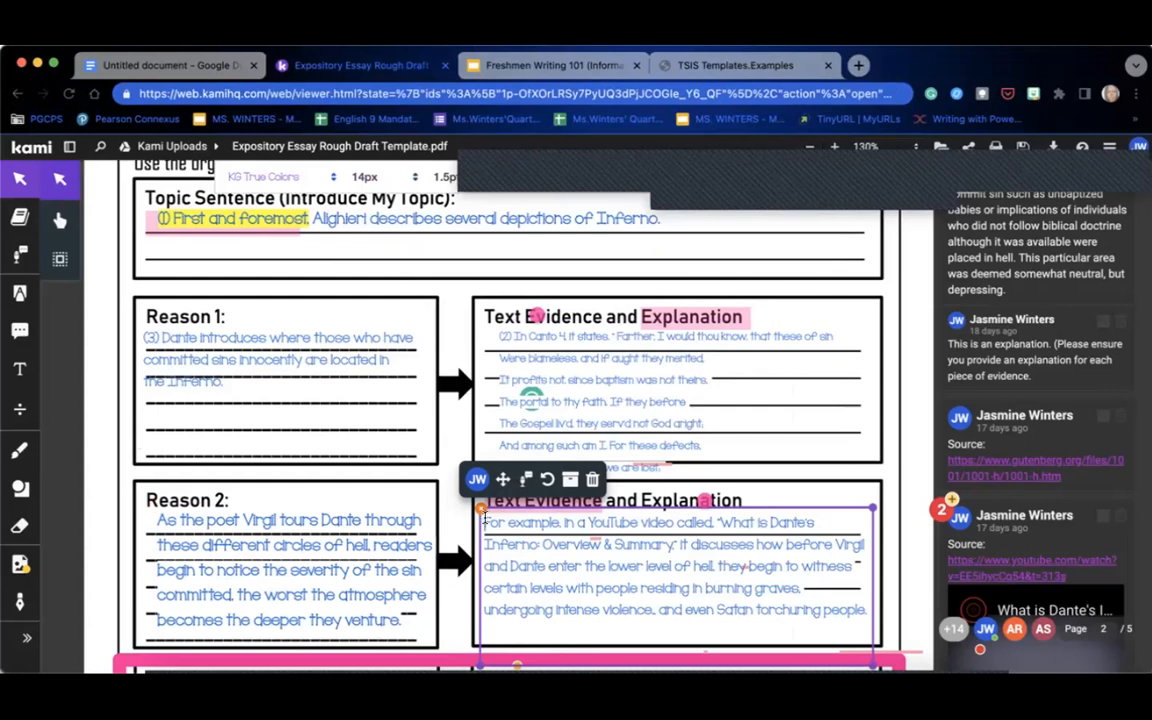
left_click_drag(484, 519, 867, 607)
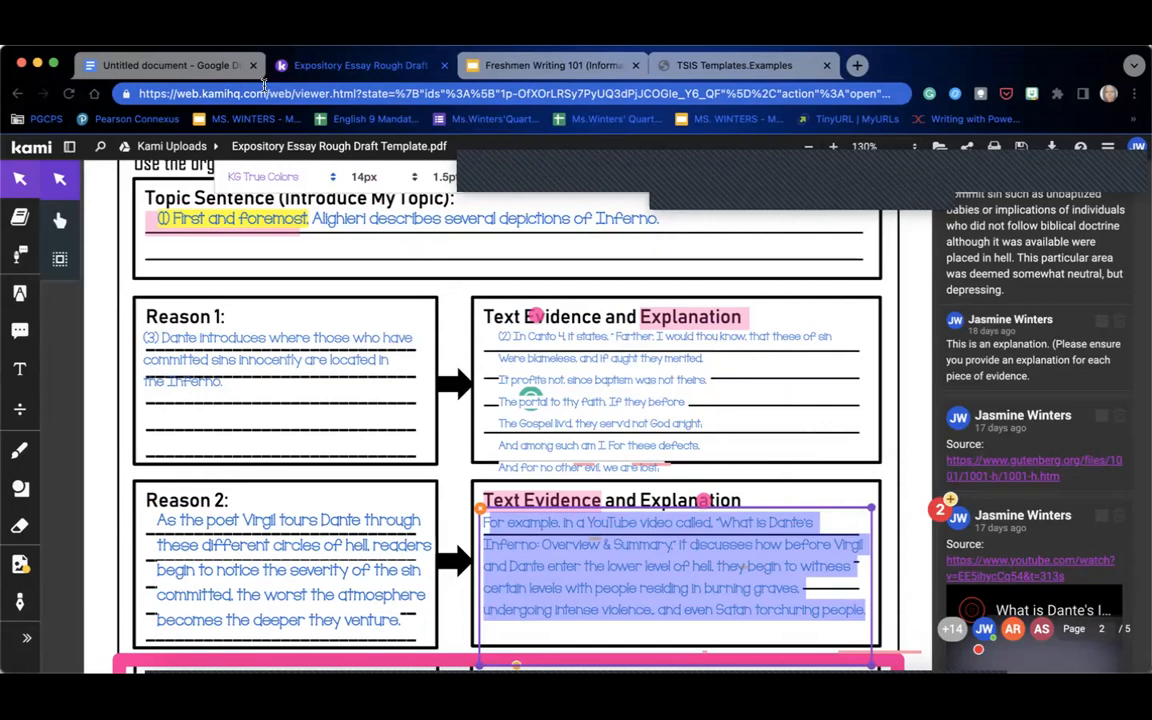
left_click(178, 65)
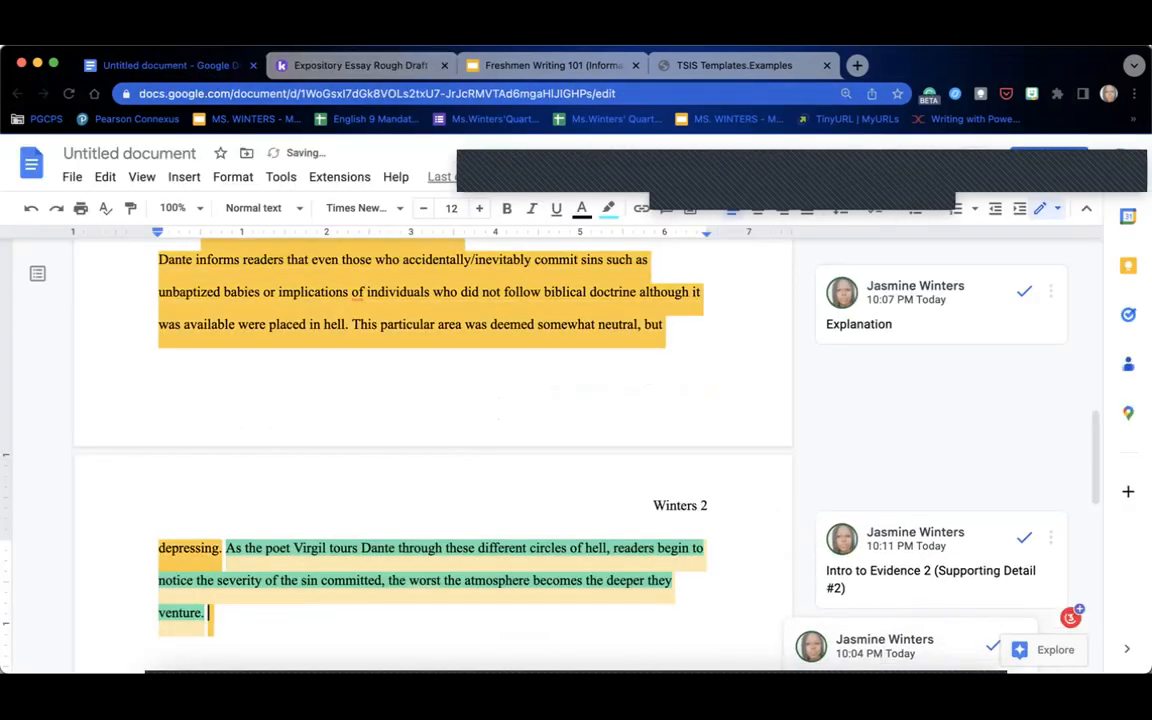
- Paste the YouTube evidence paragraph after 'venture.', undoing two accidental deletions
type("For example, in a YouTube video called, \"What is Dante's Inferno: Overview & Summary,\" it discusses how before Virgil and Dante enter the lower level of hell, they begin to witness certain levels with people residing in burning graves, undergoing intense violence,, and even Satan torchuring people.")
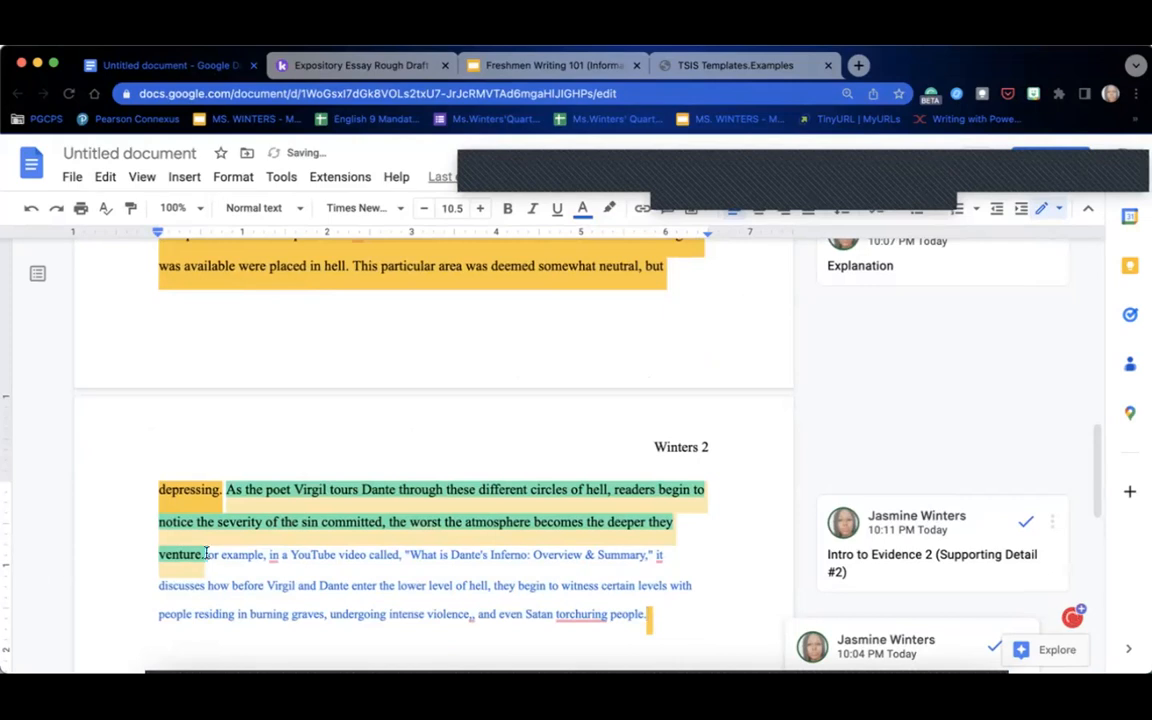
left_click(208, 556)
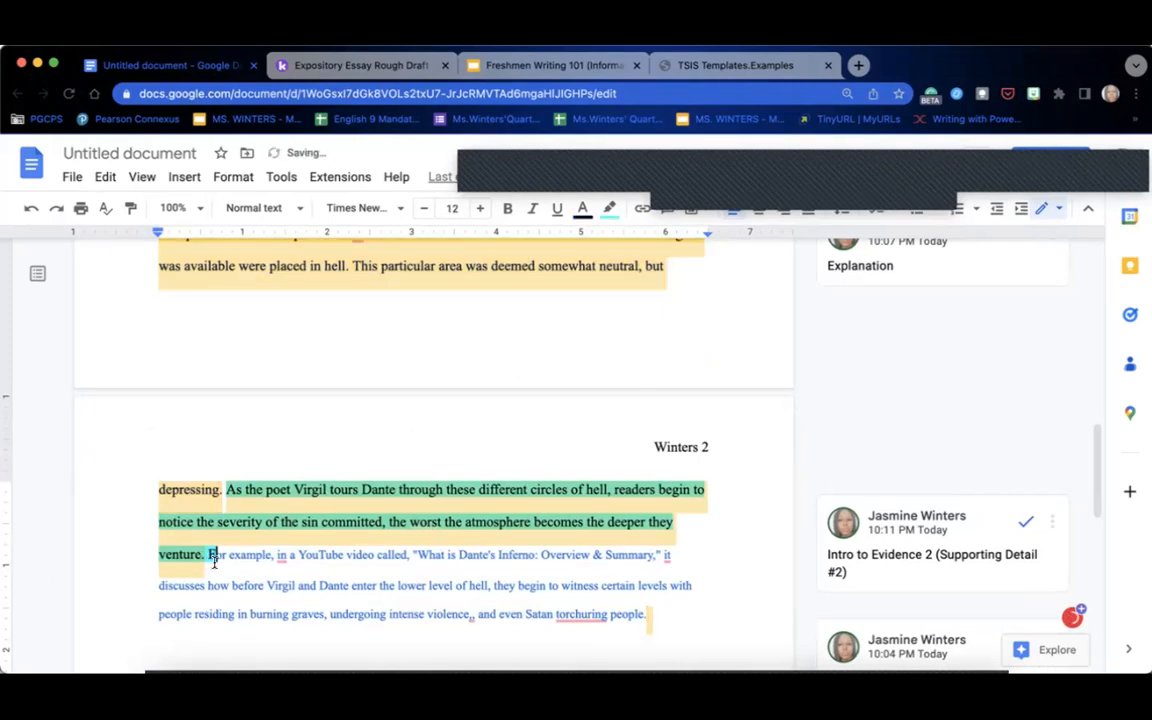
key("BackSpace")
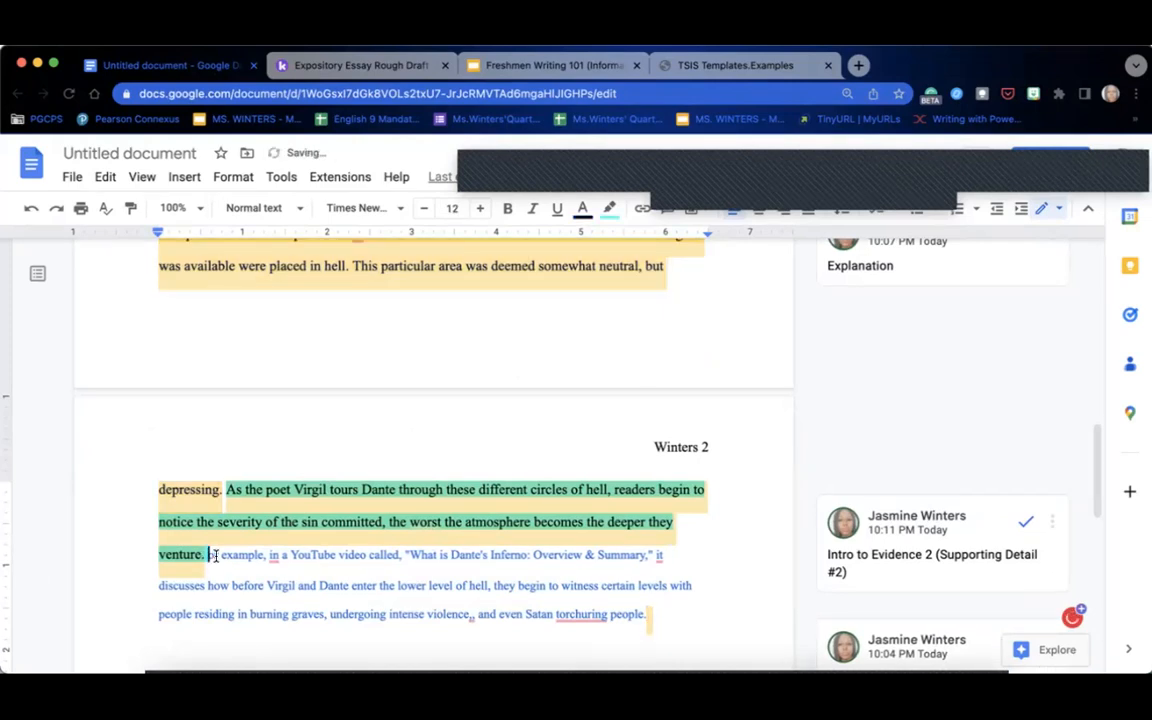
key("Delete")
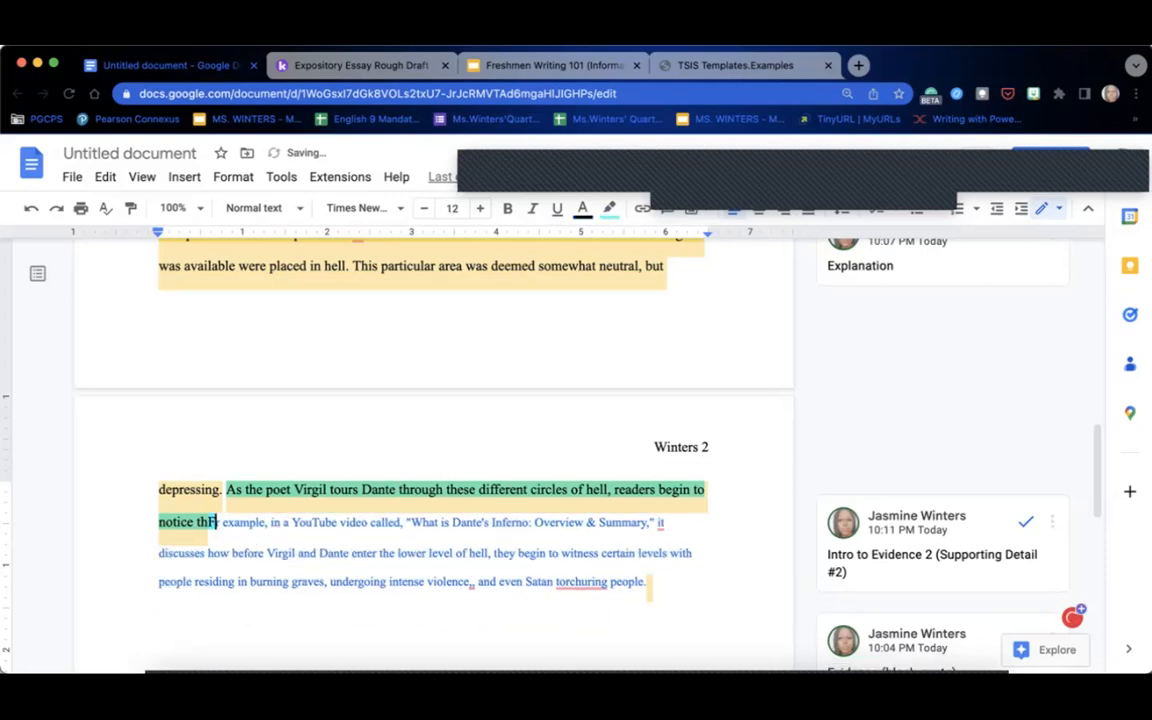
key("super+z")
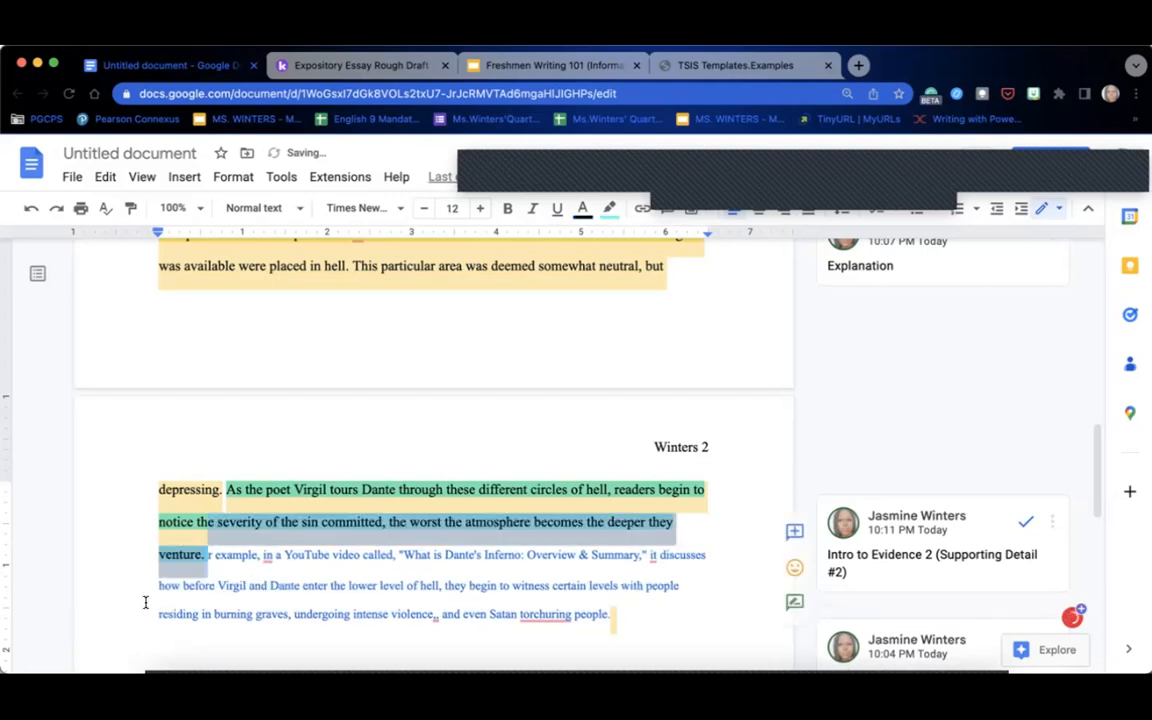
key("super+z")
key("super+z")
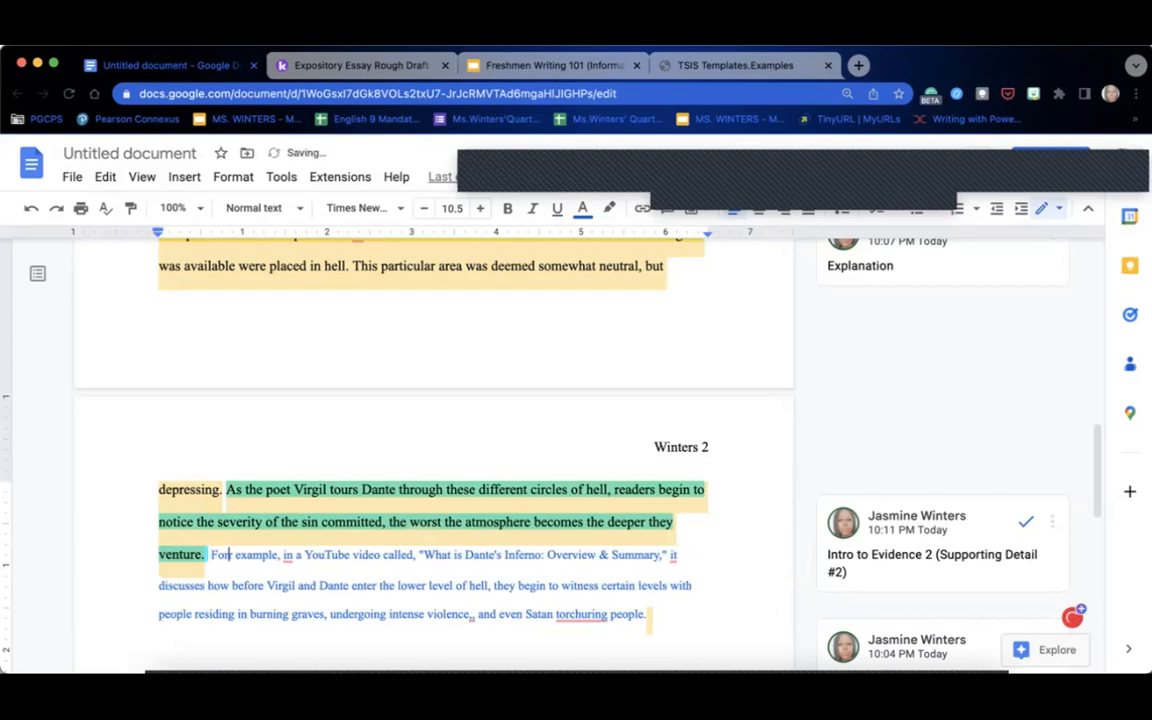
- Drop extra 'in' and 'it', fix 'torchuring' to 'torturing' and 'Forr' to 'For', remove extra space
mouse_move(300, 550)
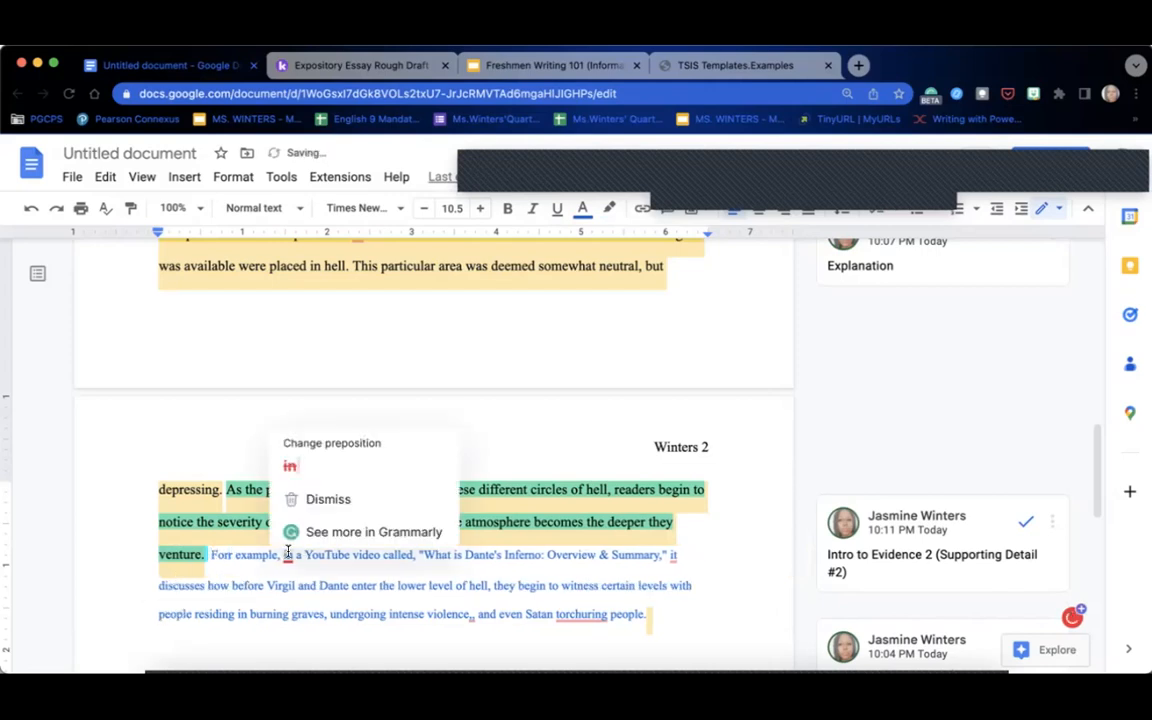
left_click(283, 466)
left_click(585, 596)
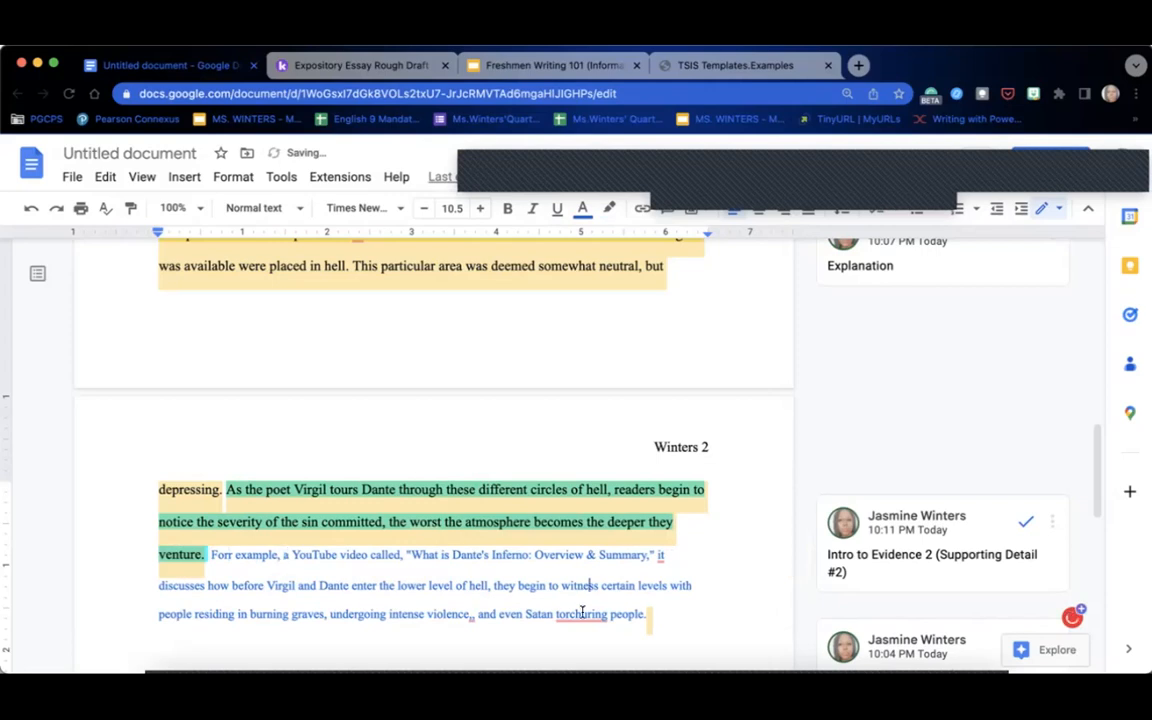
mouse_move(582, 612)
left_click(590, 489)
mouse_move(657, 556)
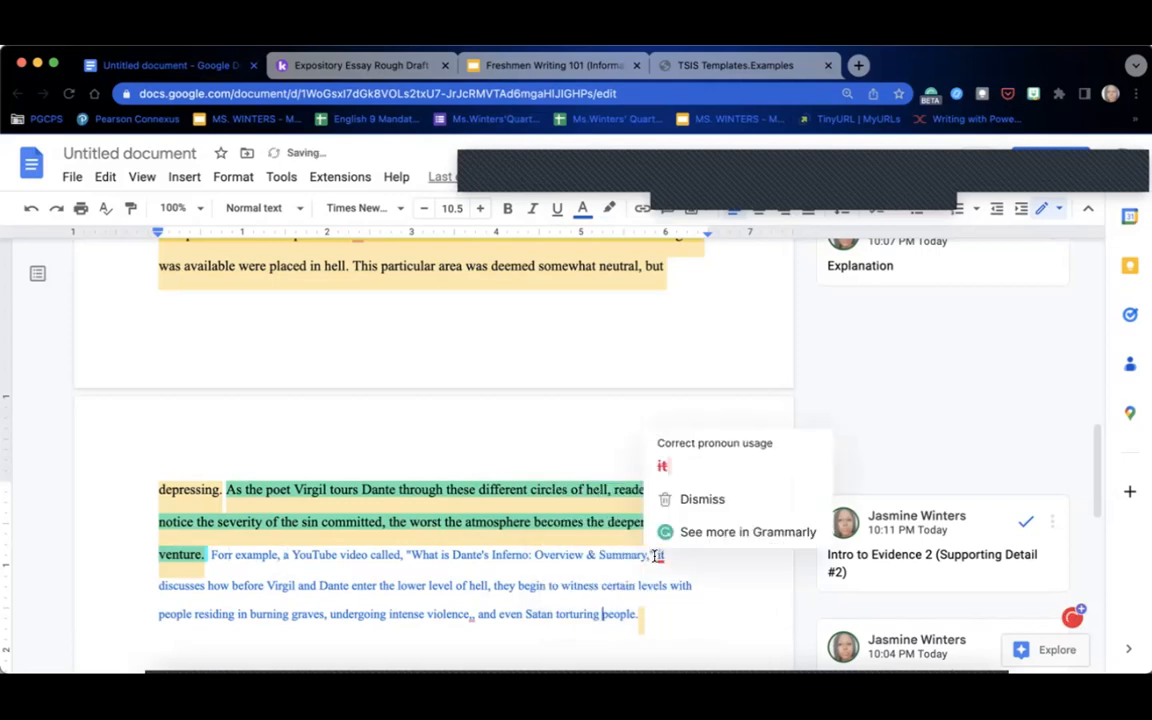
left_click(662, 465)
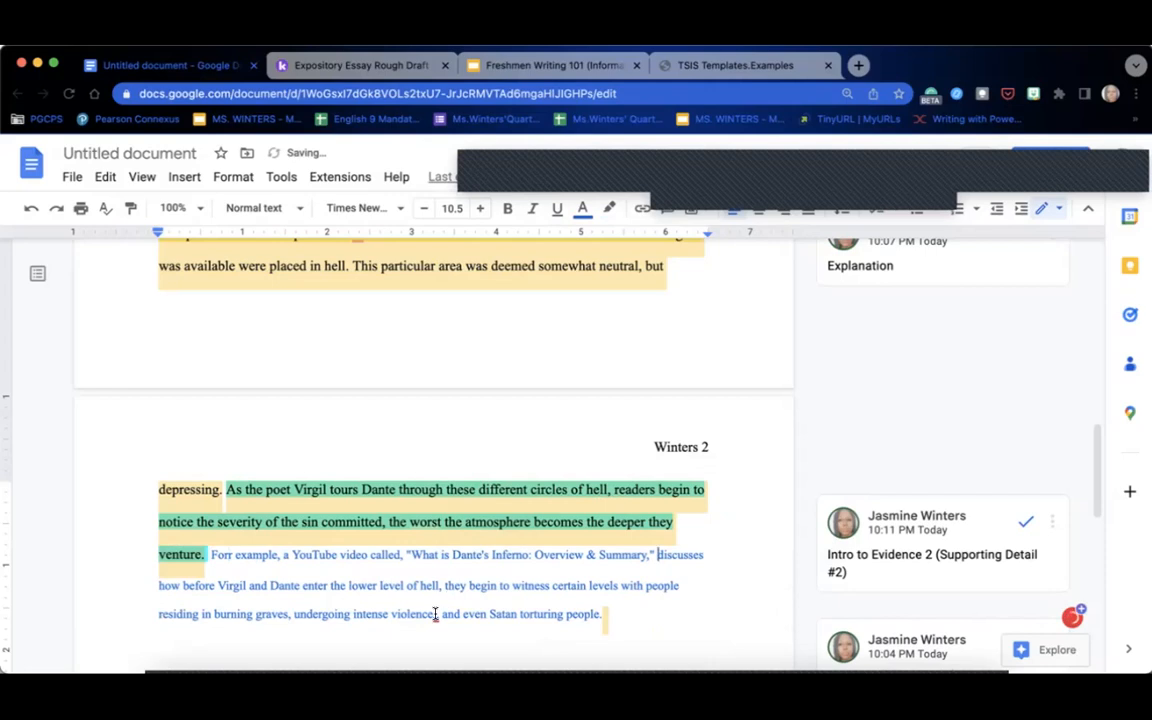
mouse_move(436, 618)
key("BackSpace")
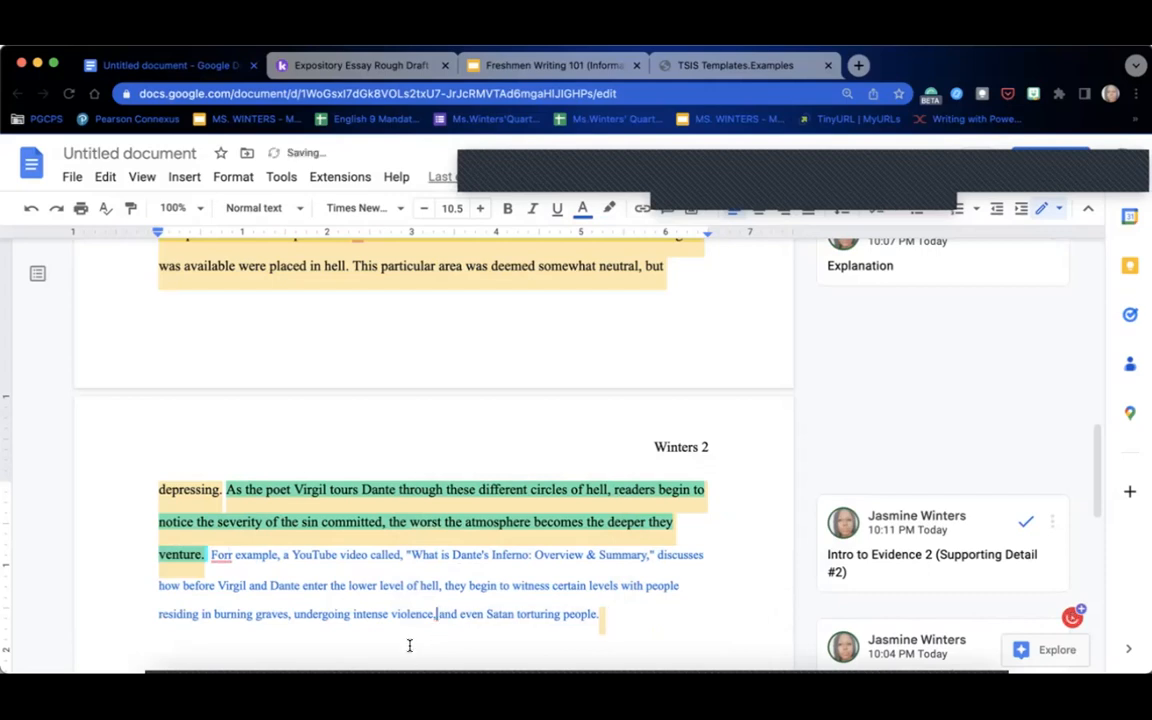
mouse_move(220, 555)
left_click(235, 461)
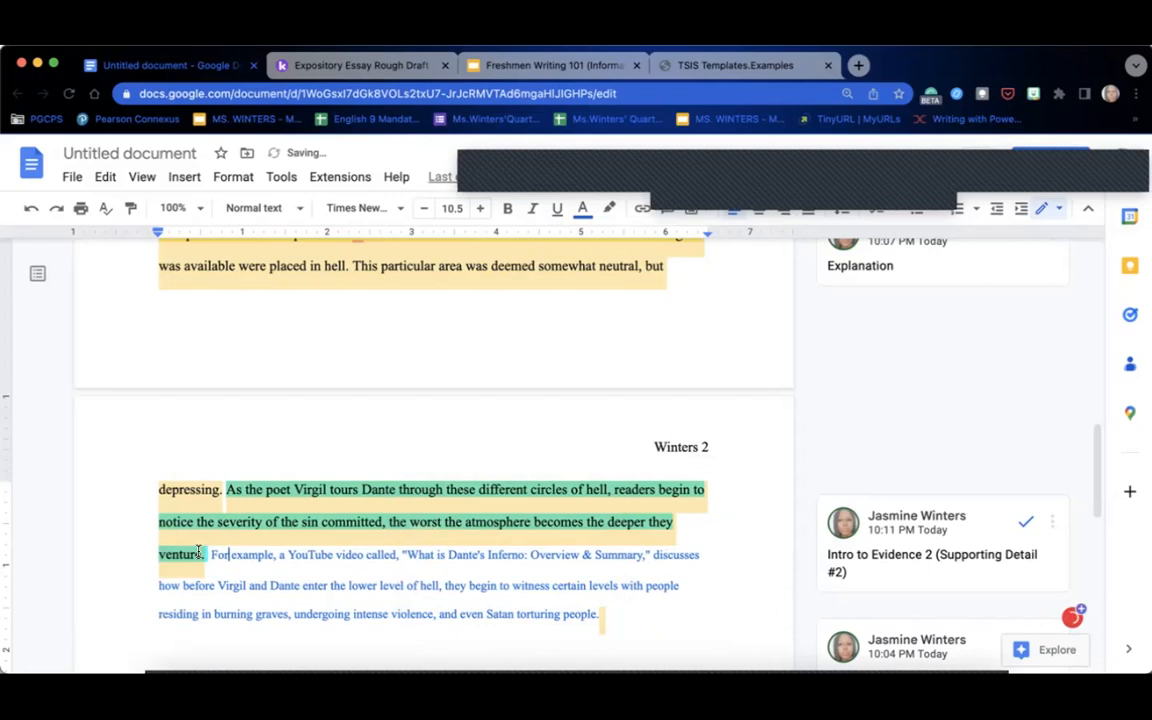
left_click_drag(204, 554, 616, 615)
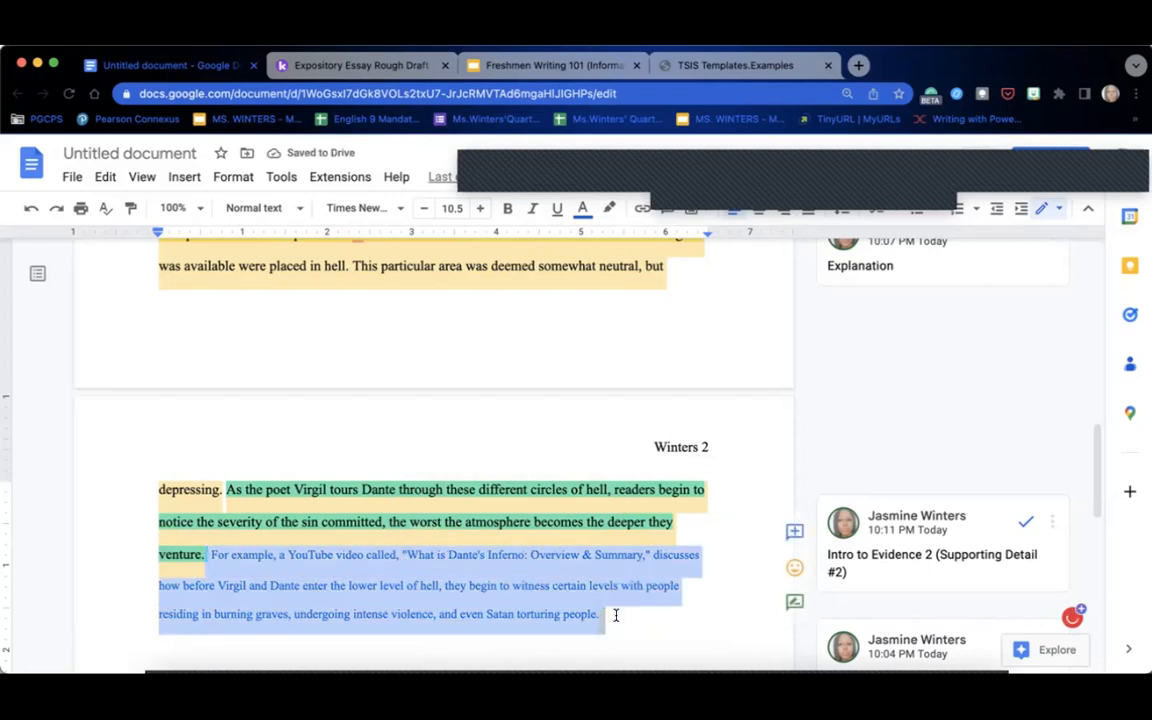
- Highlight the YouTube evidence paragraph in orange after checking the colour-coding guide
left_click(583, 208)
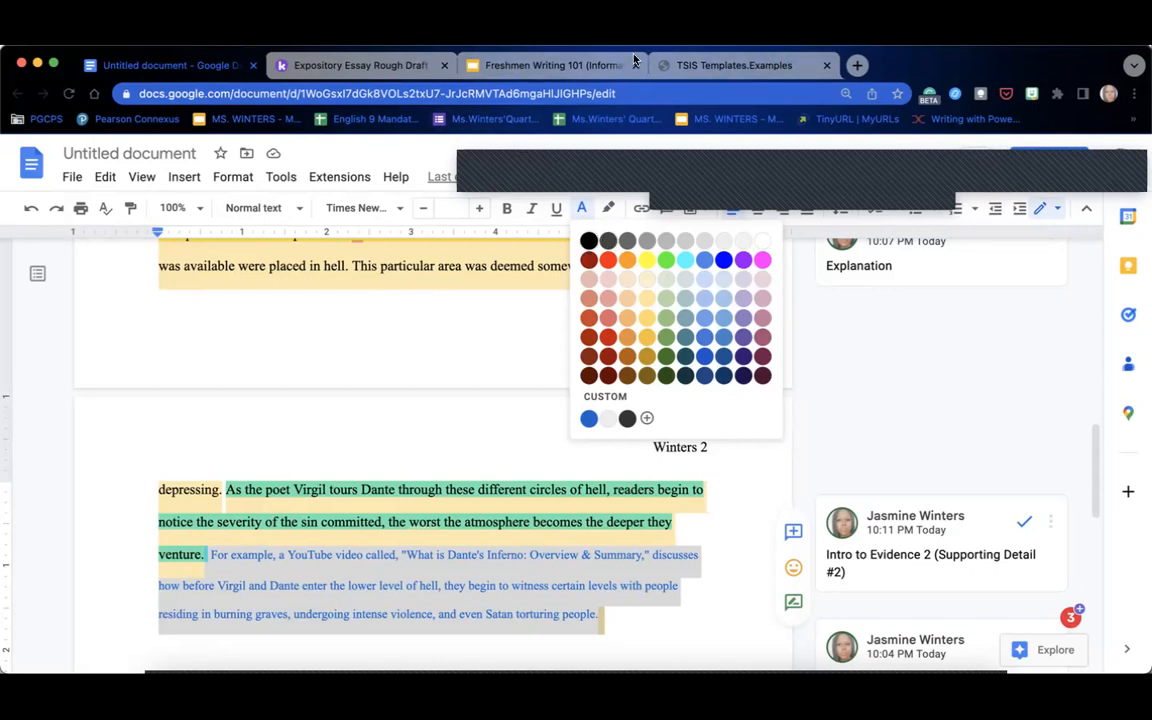
left_click(594, 65)
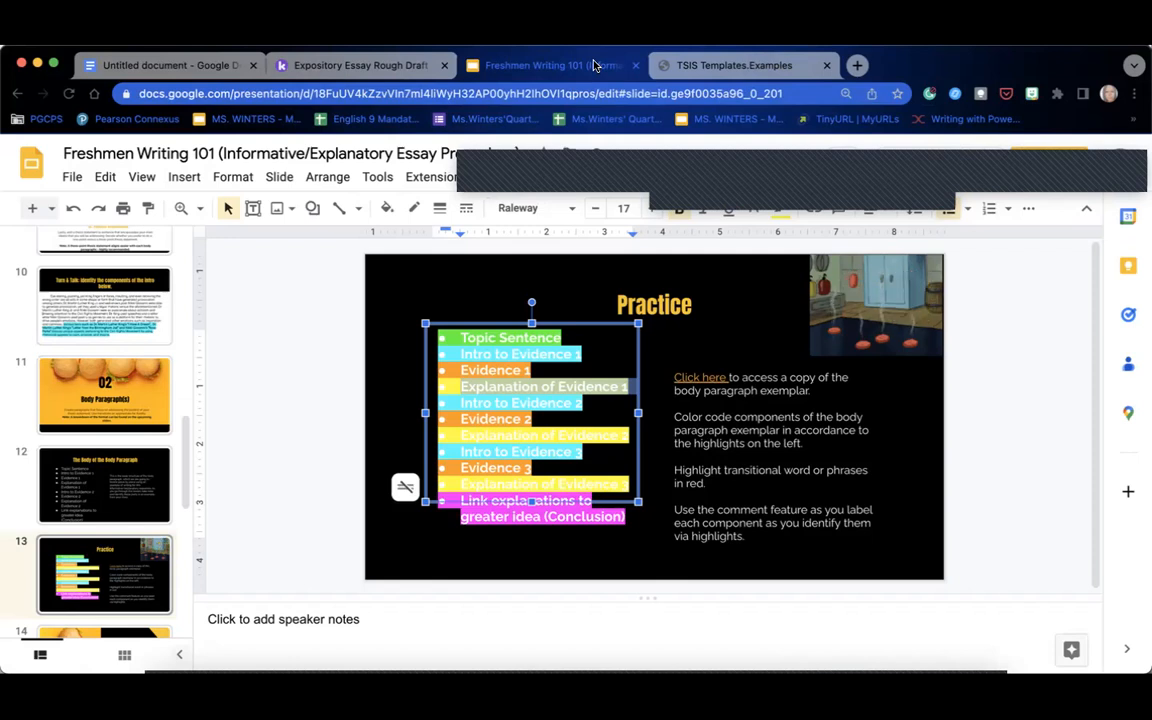
left_click(362, 65)
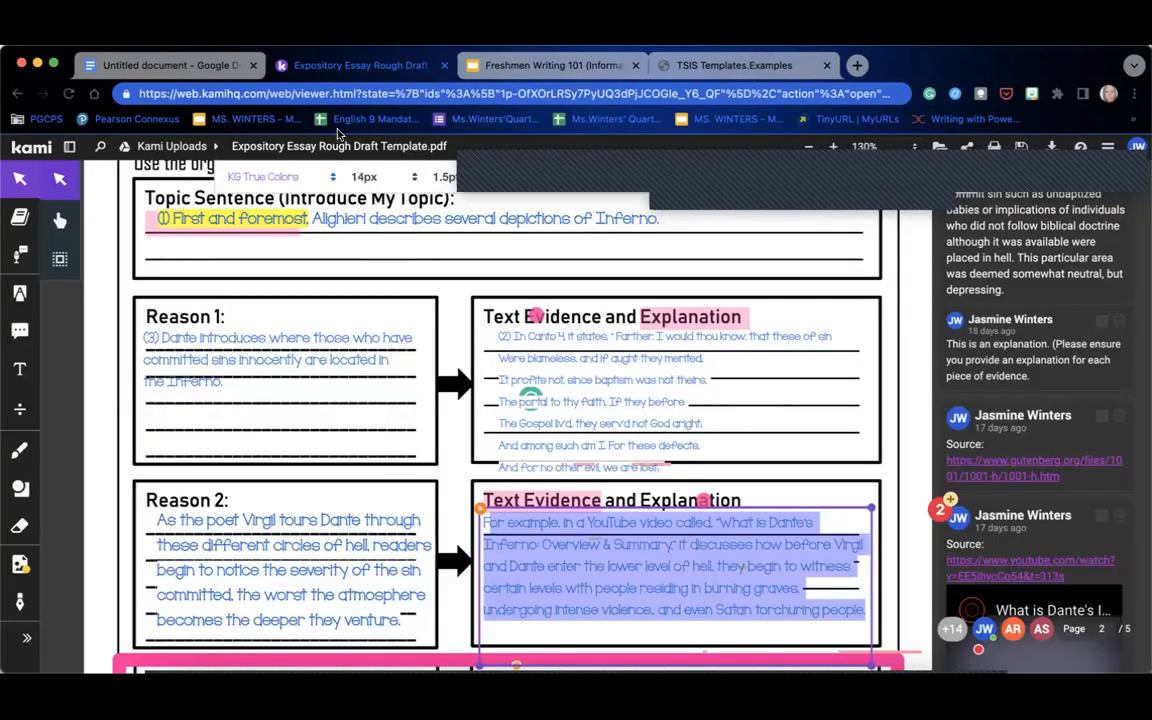
left_click(170, 65)
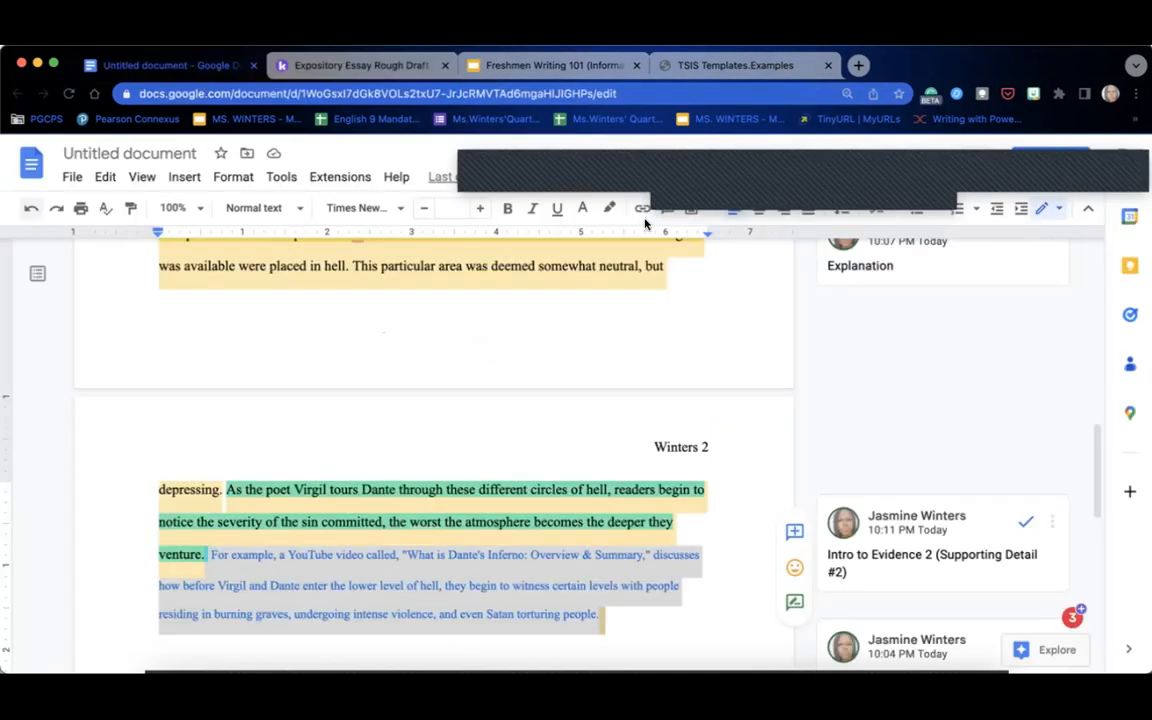
left_click(611, 207)
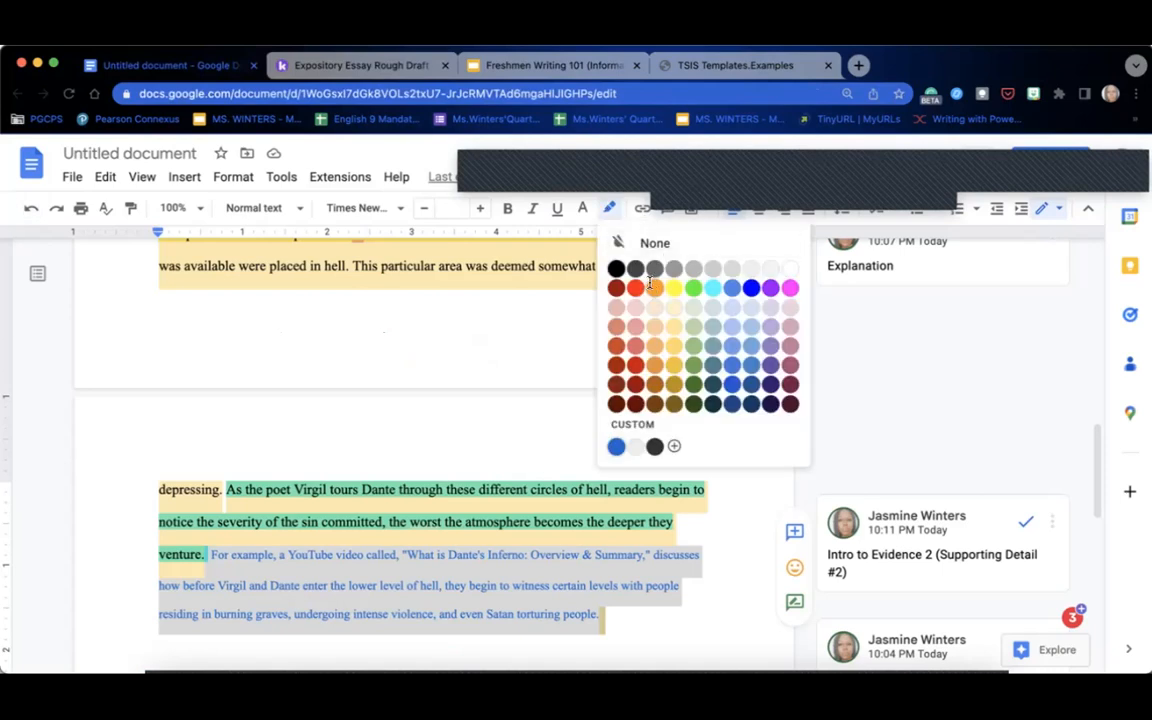
left_click(652, 287)
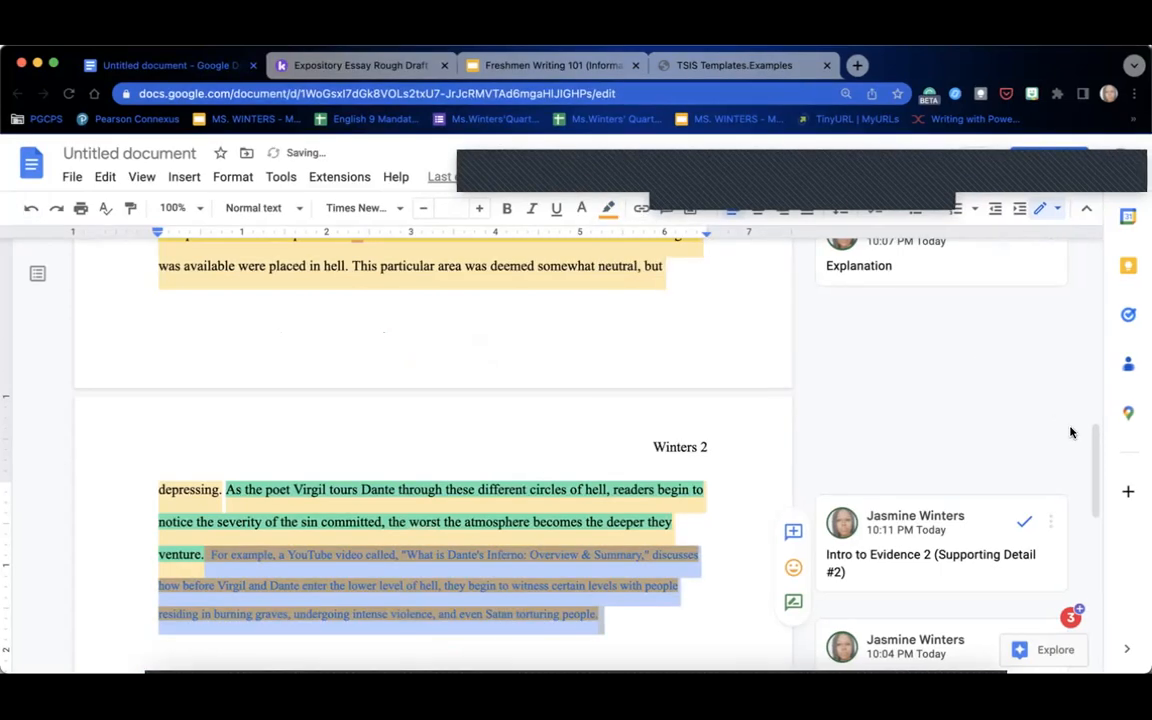
mouse_move(1095, 452)
left_mouse_down()
mouse_move(1095, 404)
mouse_move(1092, 462)
left_mouse_up()
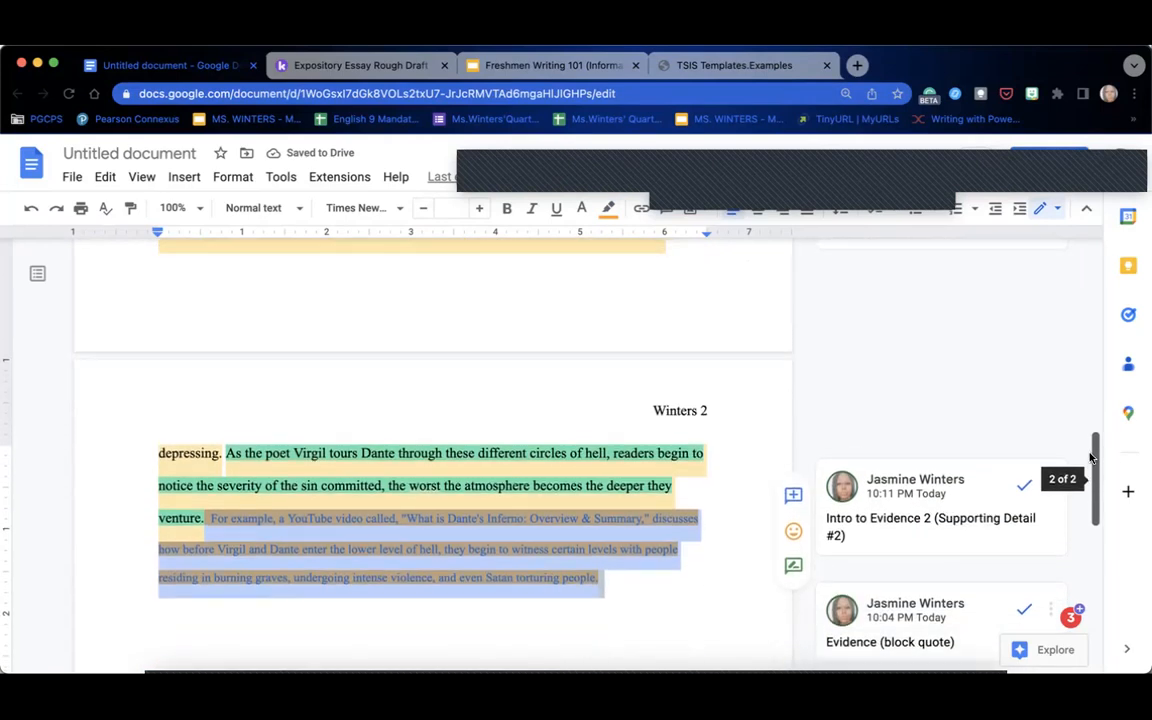
left_click(381, 565)
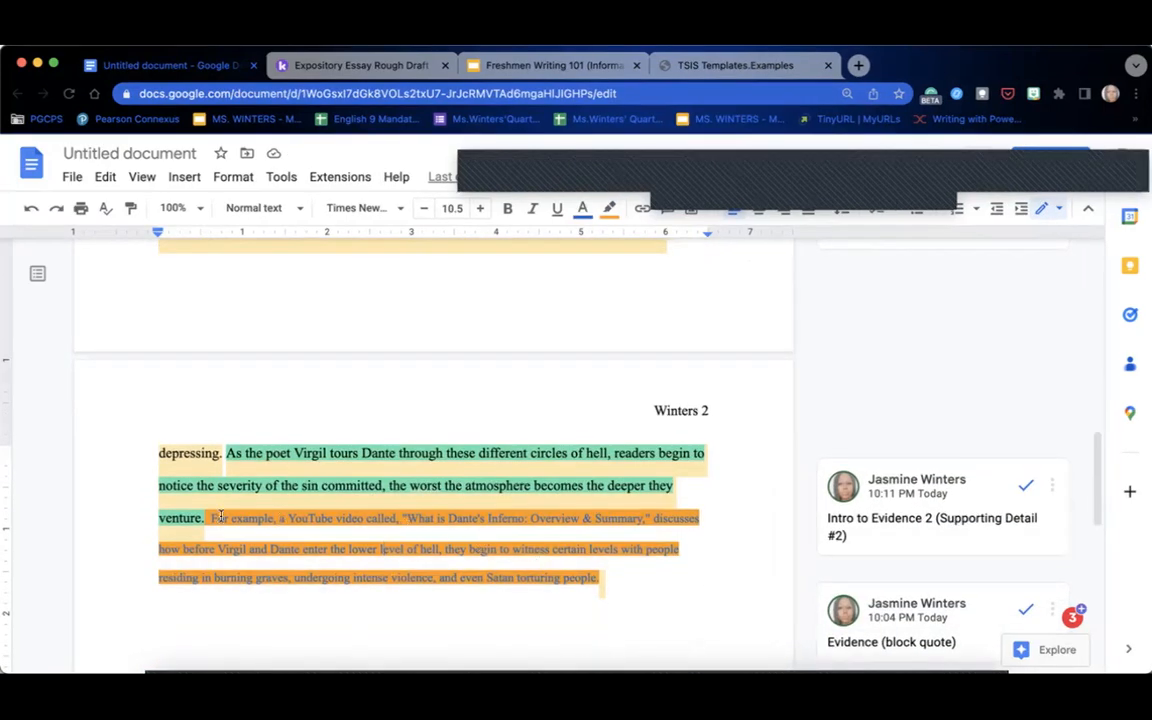
- Set the evidence paragraph's text to black at font size 12
left_click_drag(208, 514, 609, 578)
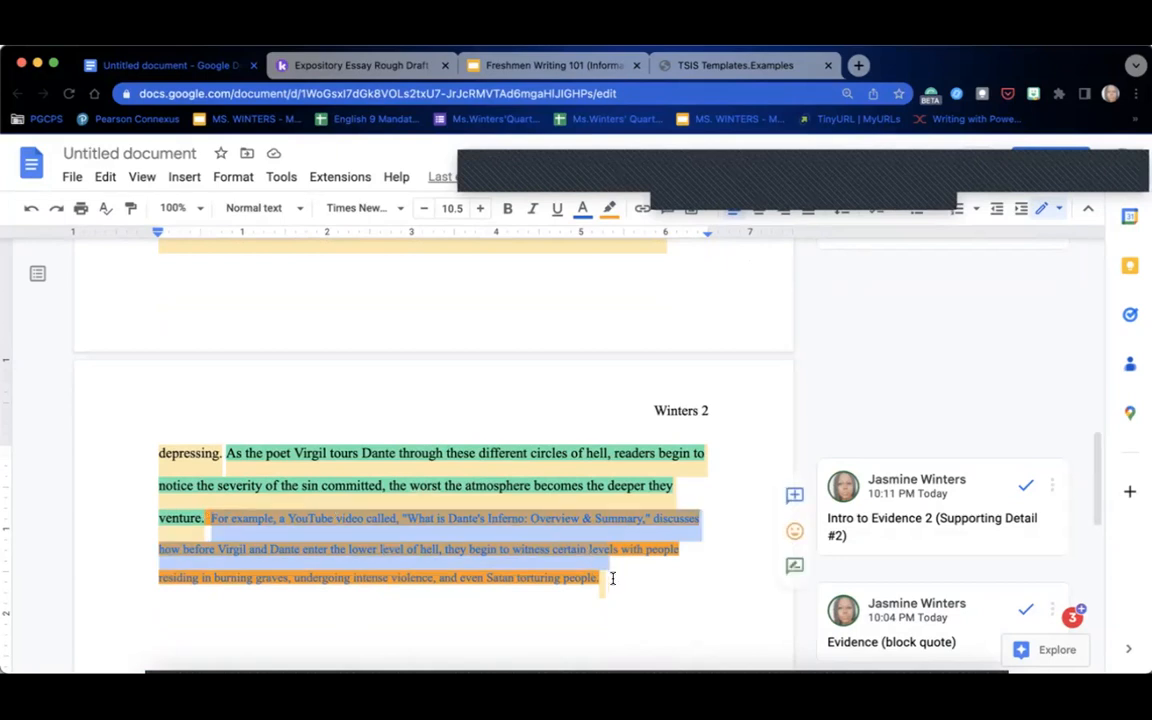
left_click(582, 209)
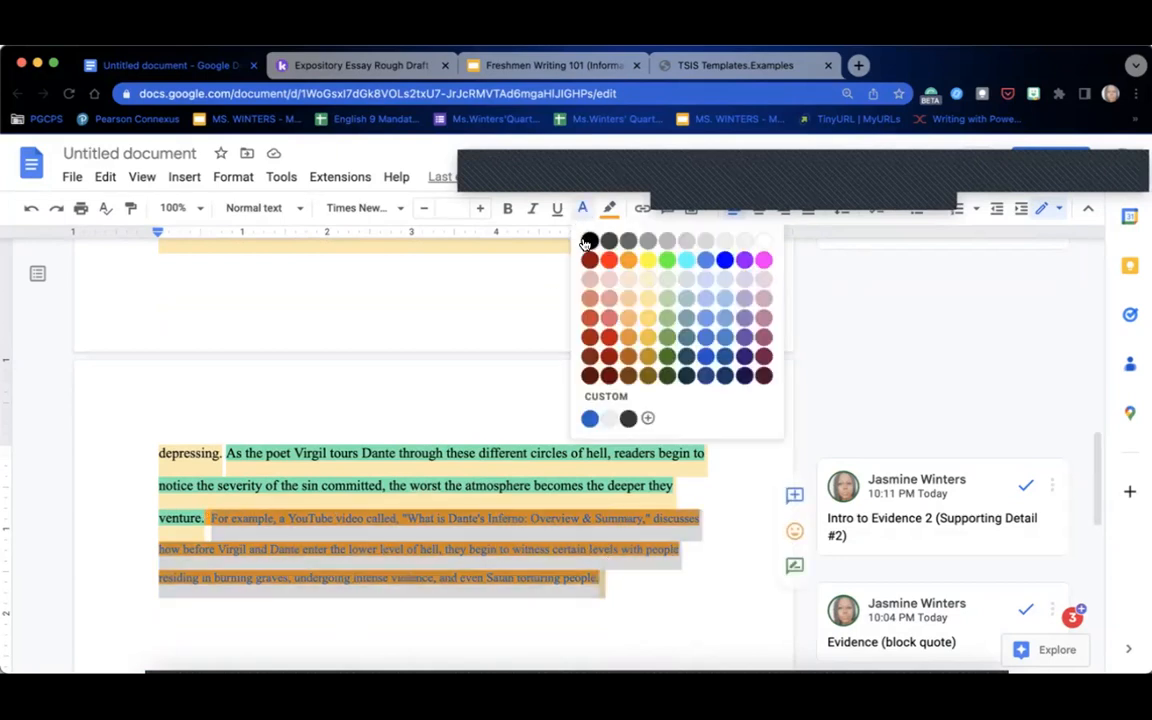
left_click(589, 238)
left_click(459, 205)
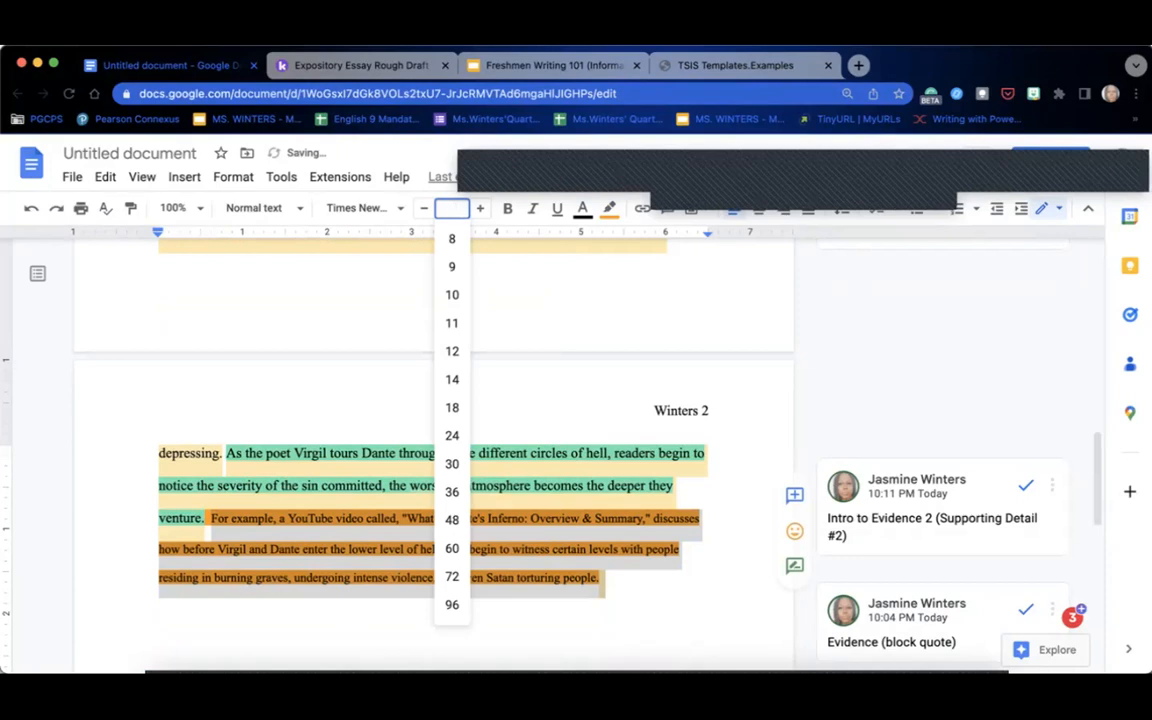
key("Return")
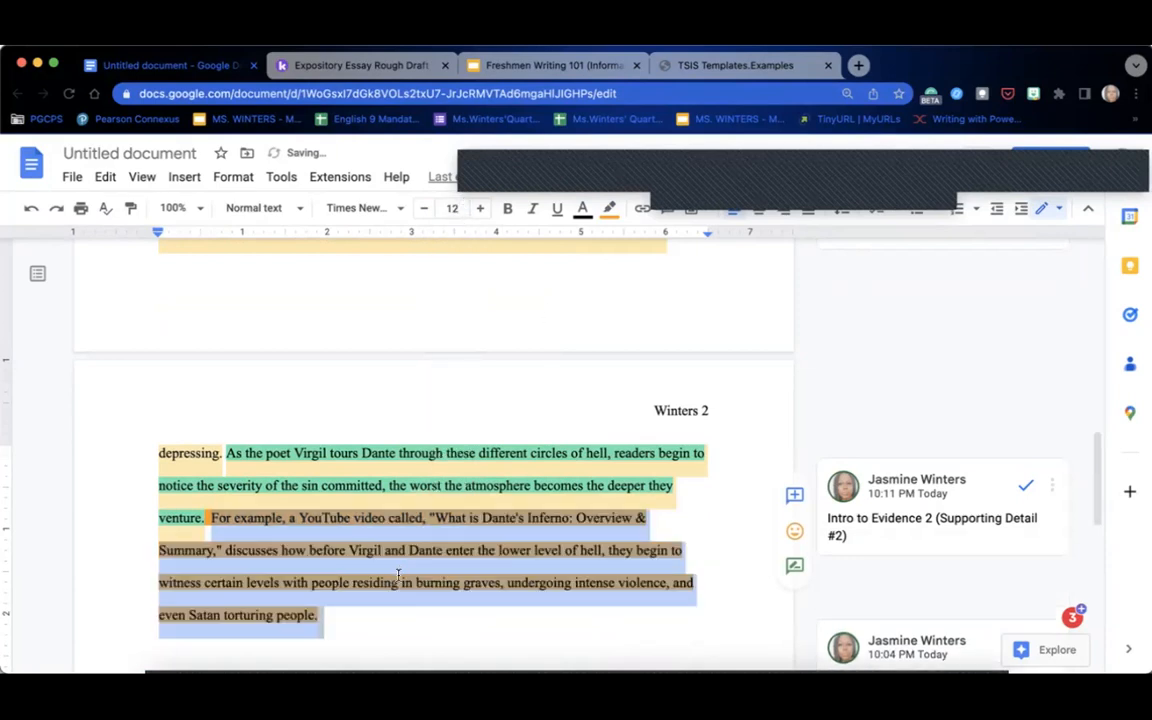
left_click(398, 575)
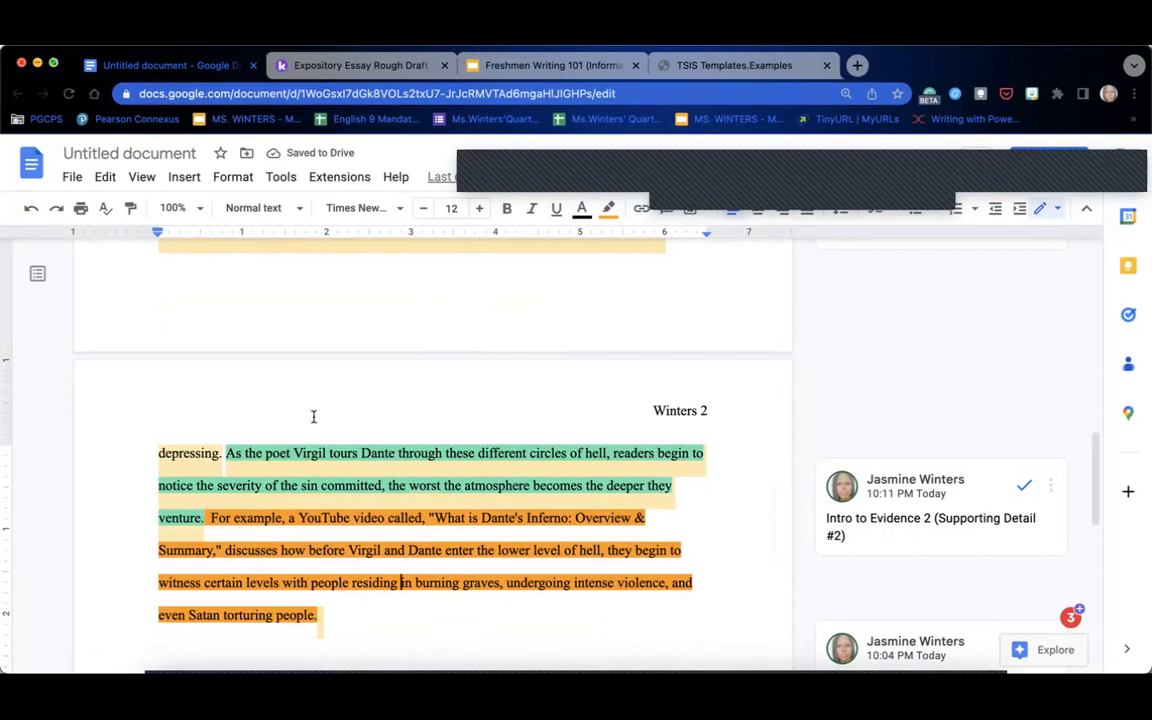
key("ctrl+super+f")
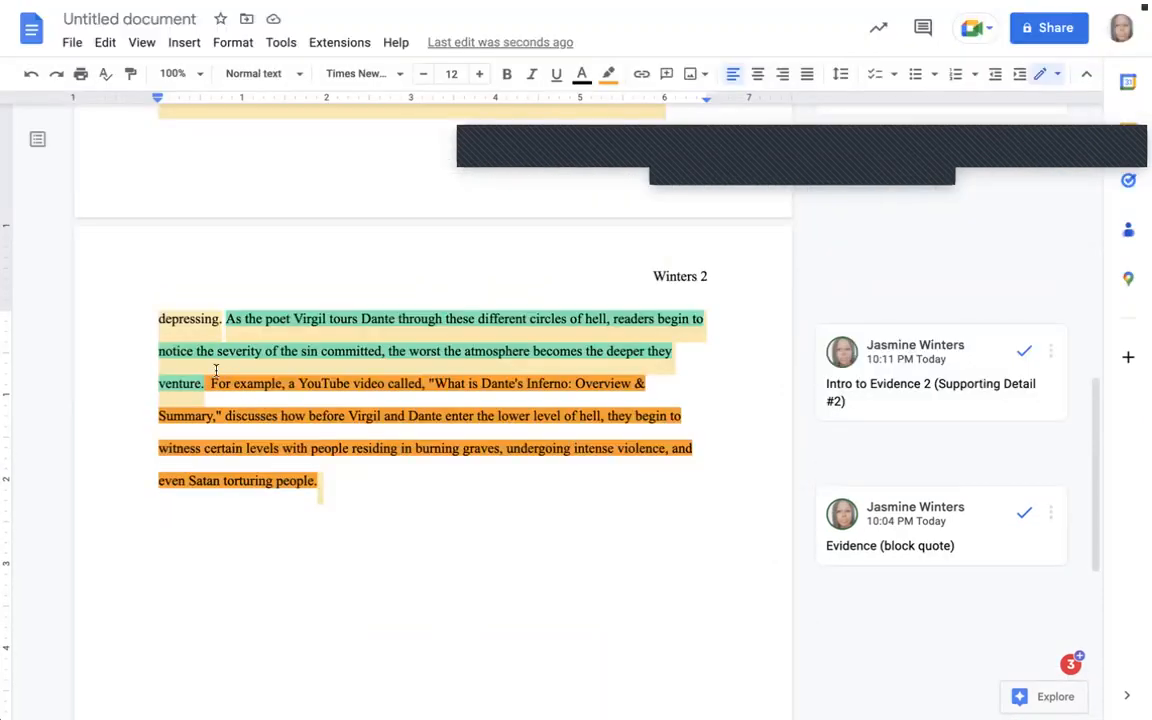
- Type an opening parenthesis after 'even Satan torturing people.' to start the citation
left_click(316, 480)
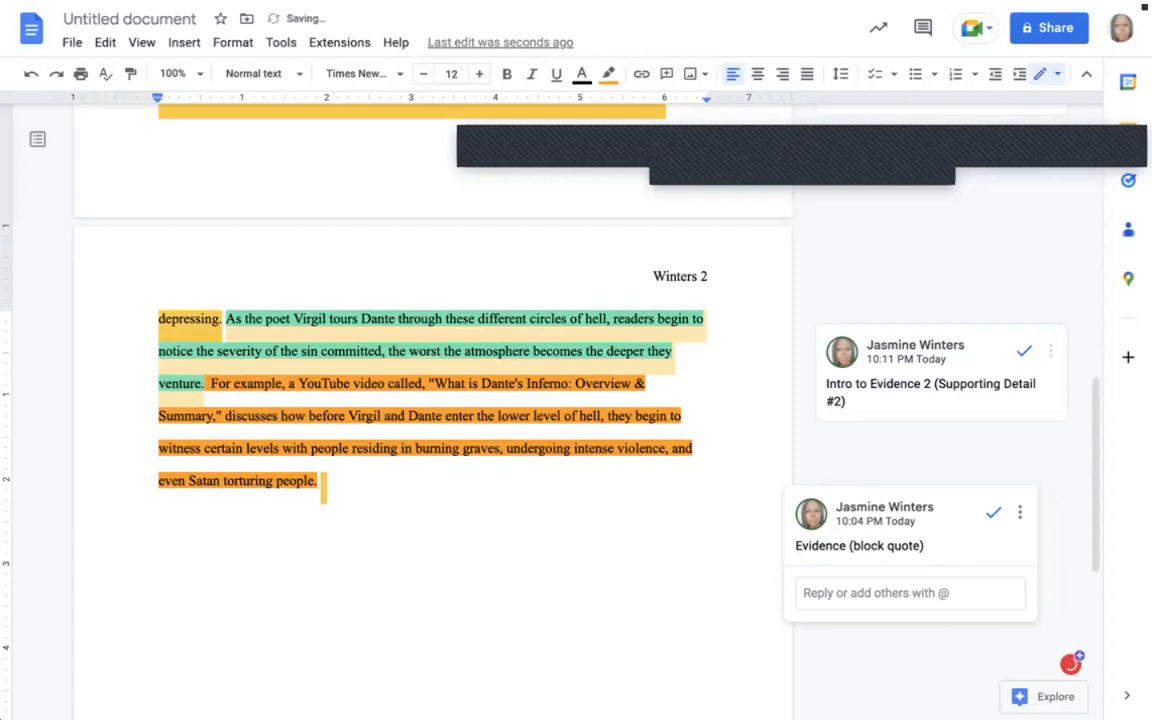
key("Return")
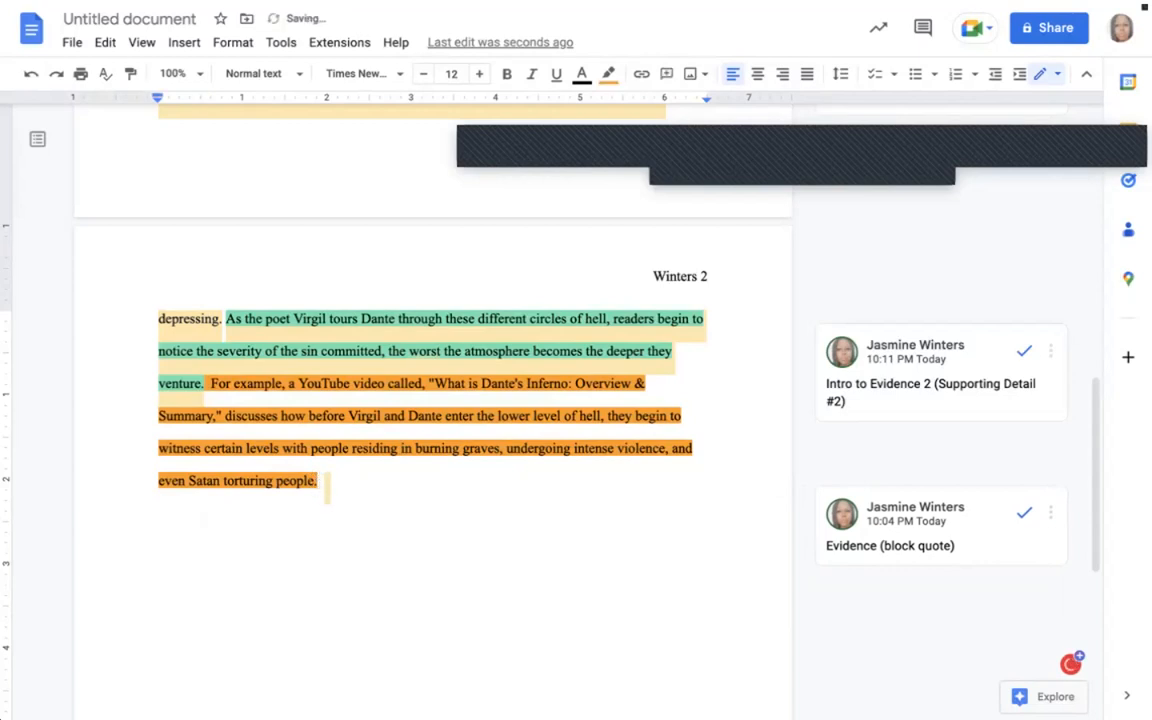
type("(")
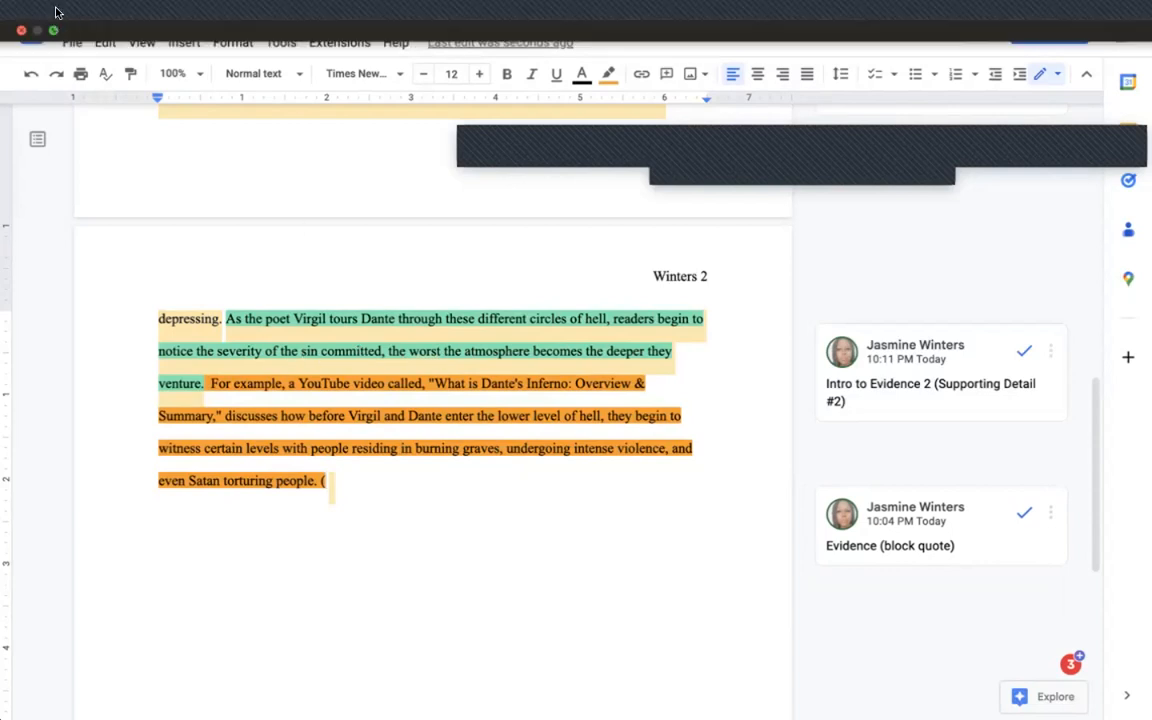
left_click(55, 30)
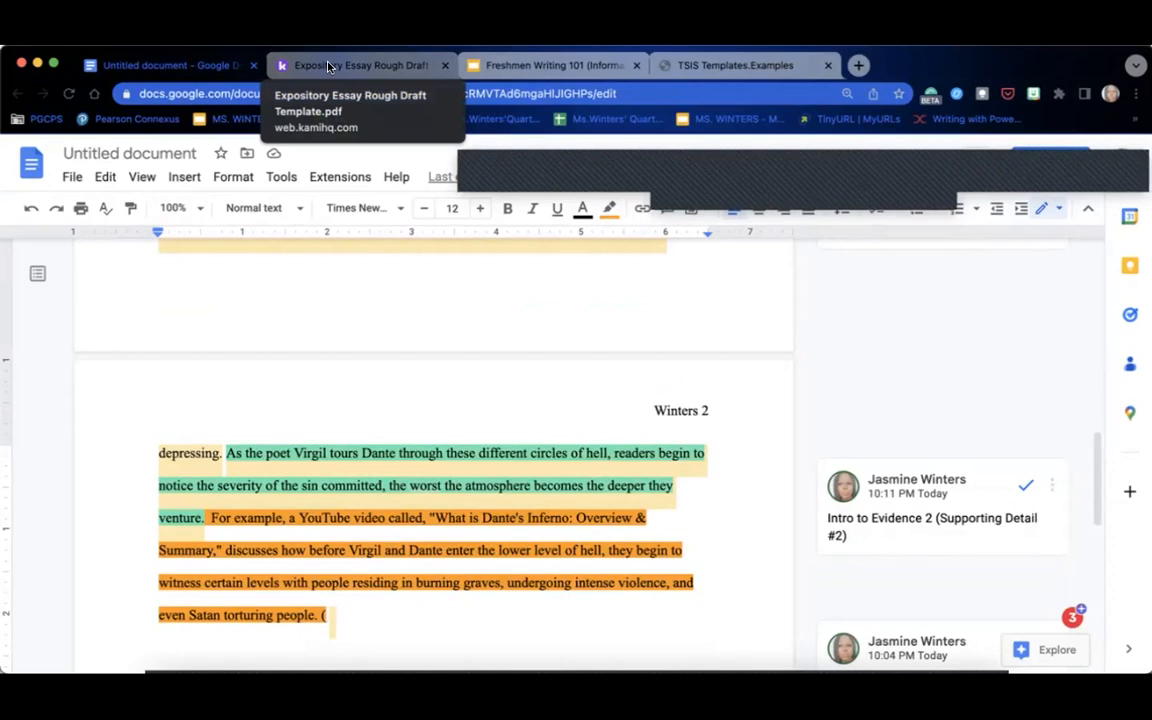
- Open the YouTube source 'What is Dante's Inferno? | Overview & Summary!' from Kami's Source comment
left_click(328, 66)
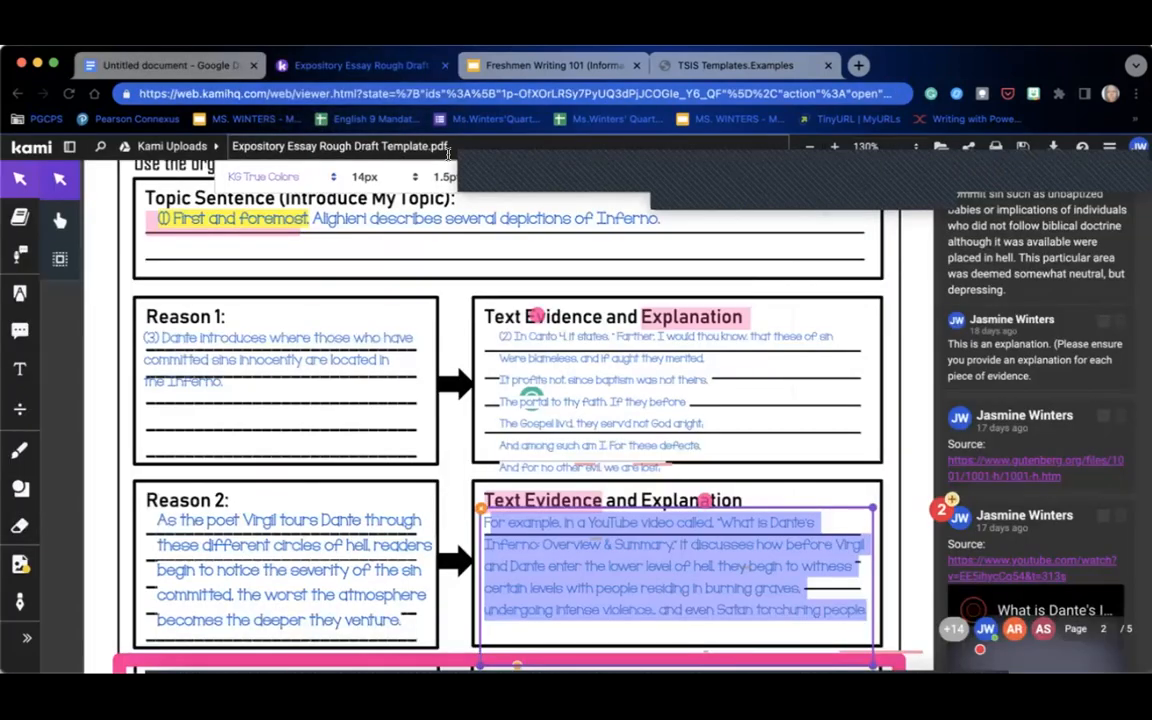
left_click(1020, 464)
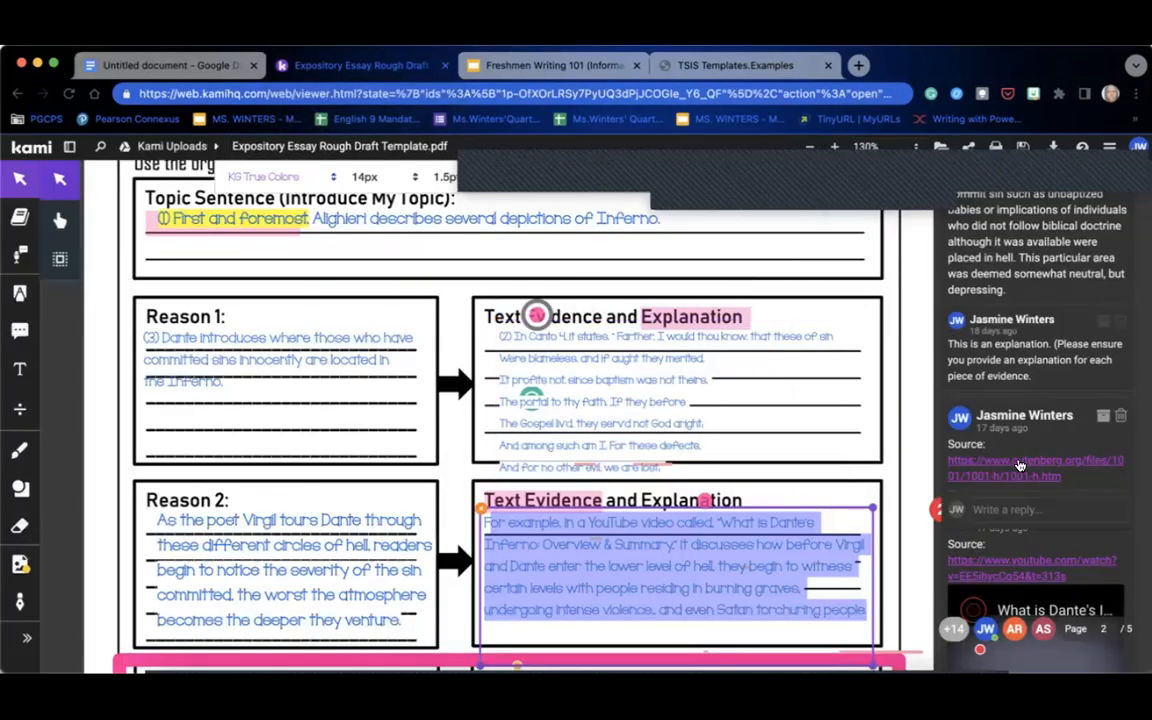
left_click(1046, 568)
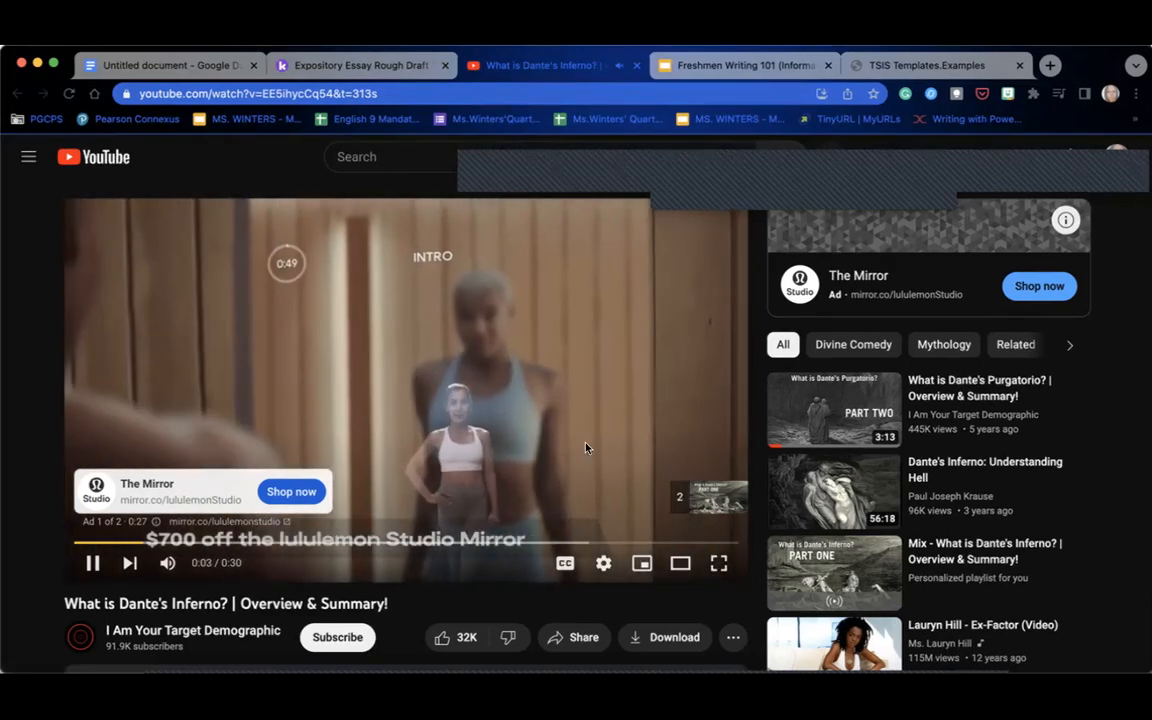
- Pause the ad on the Dante's Inferno video, check the channel name, and go back to the essay
left_click(522, 449)
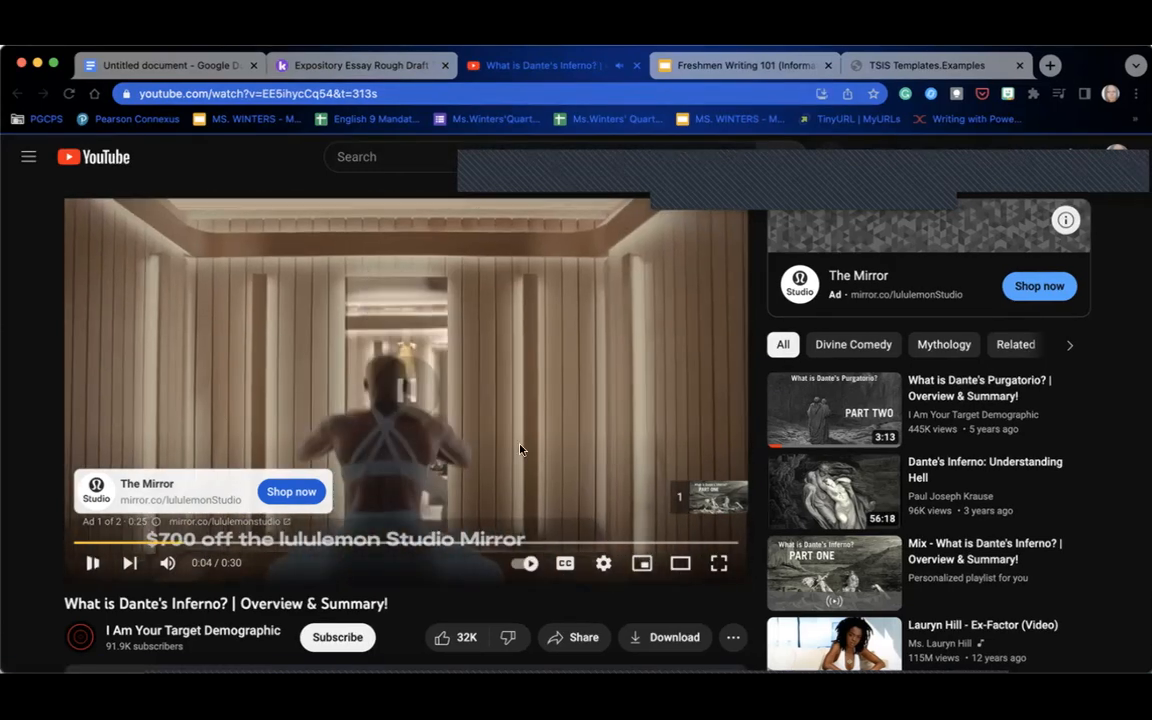
scroll(34, 417, "down", 5)
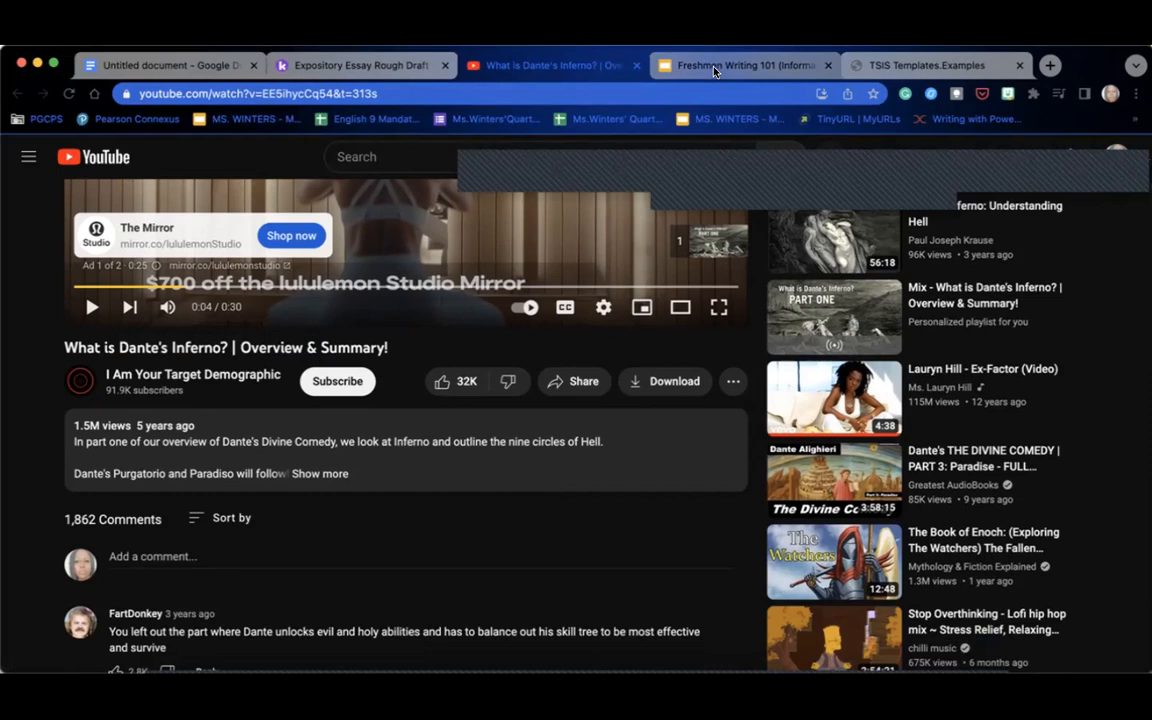
left_click(893, 65)
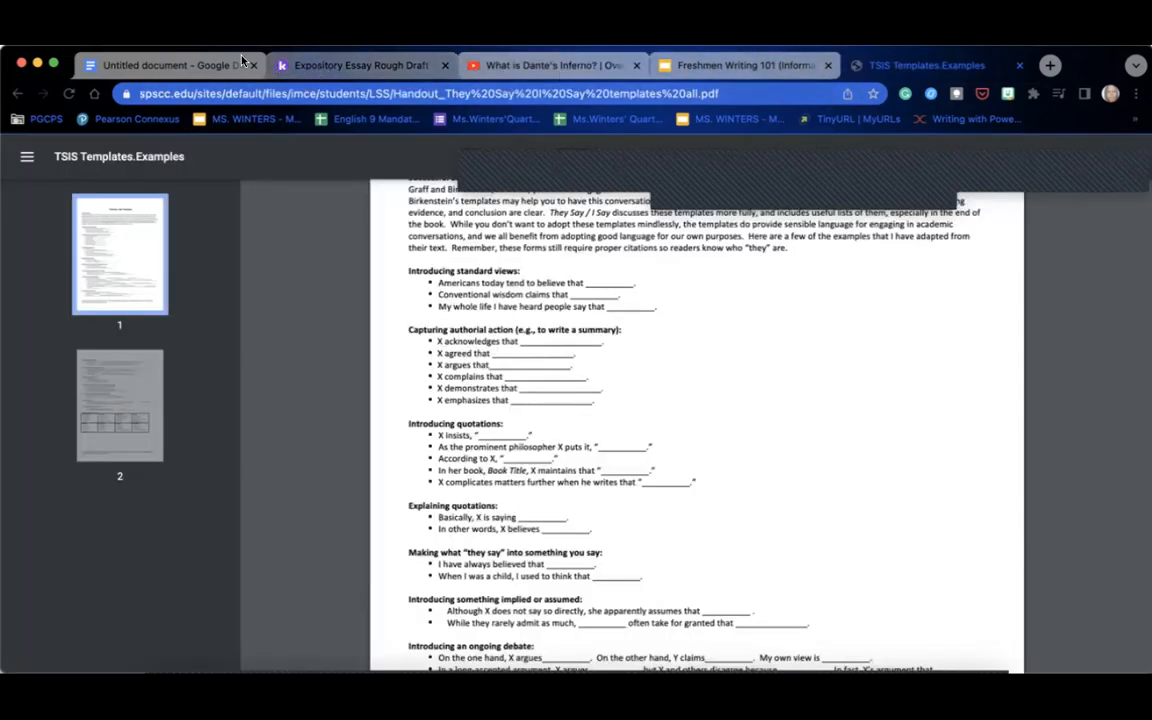
left_click(188, 67)
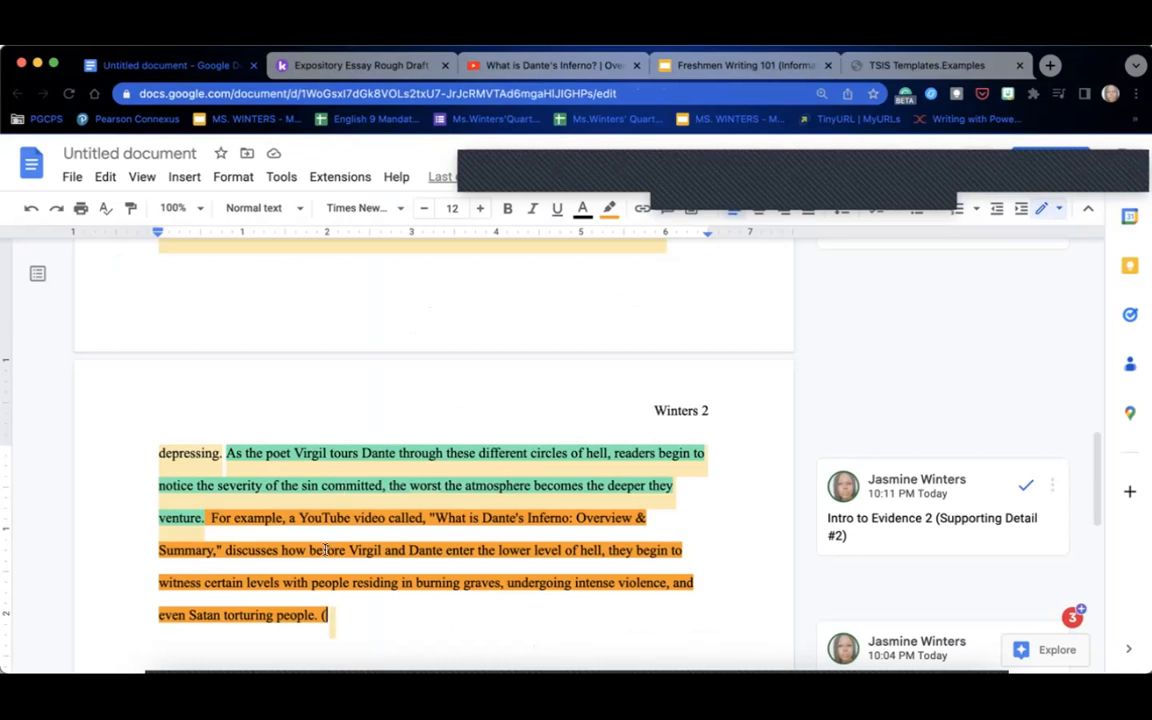
- Add '(I Am Your Targeted Demographic)' after 'torturing people' and move the period after it
type("I Am Yo")
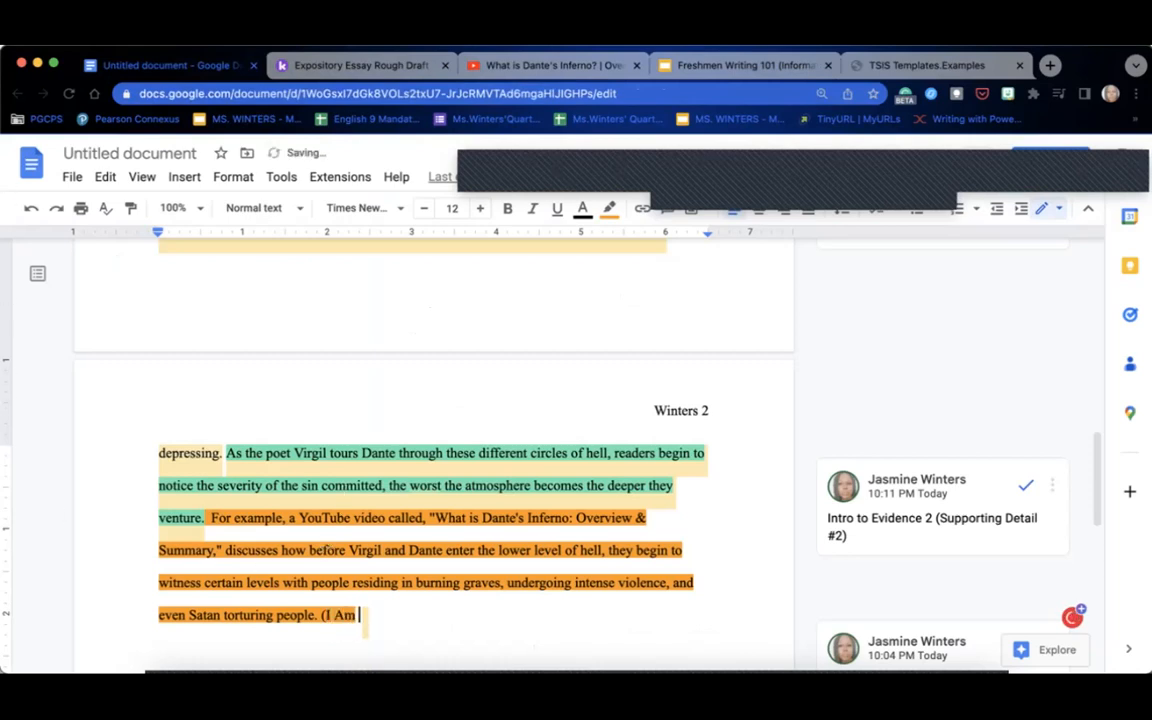
type("ur Tar")
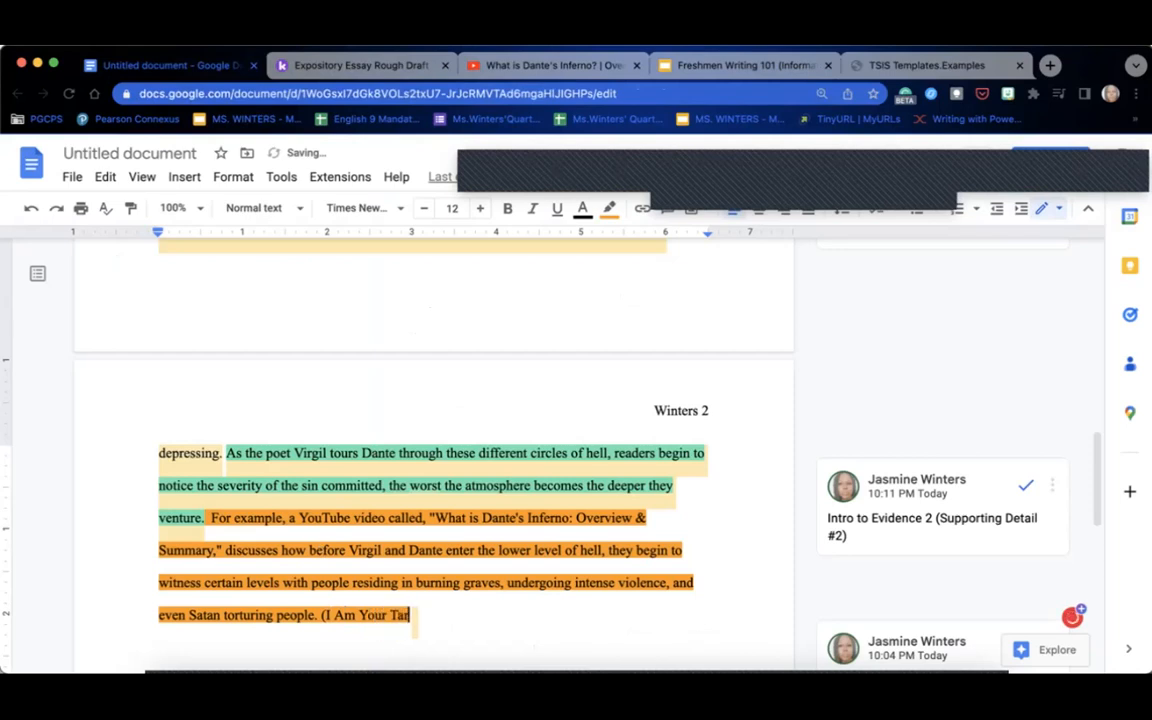
type("gete")
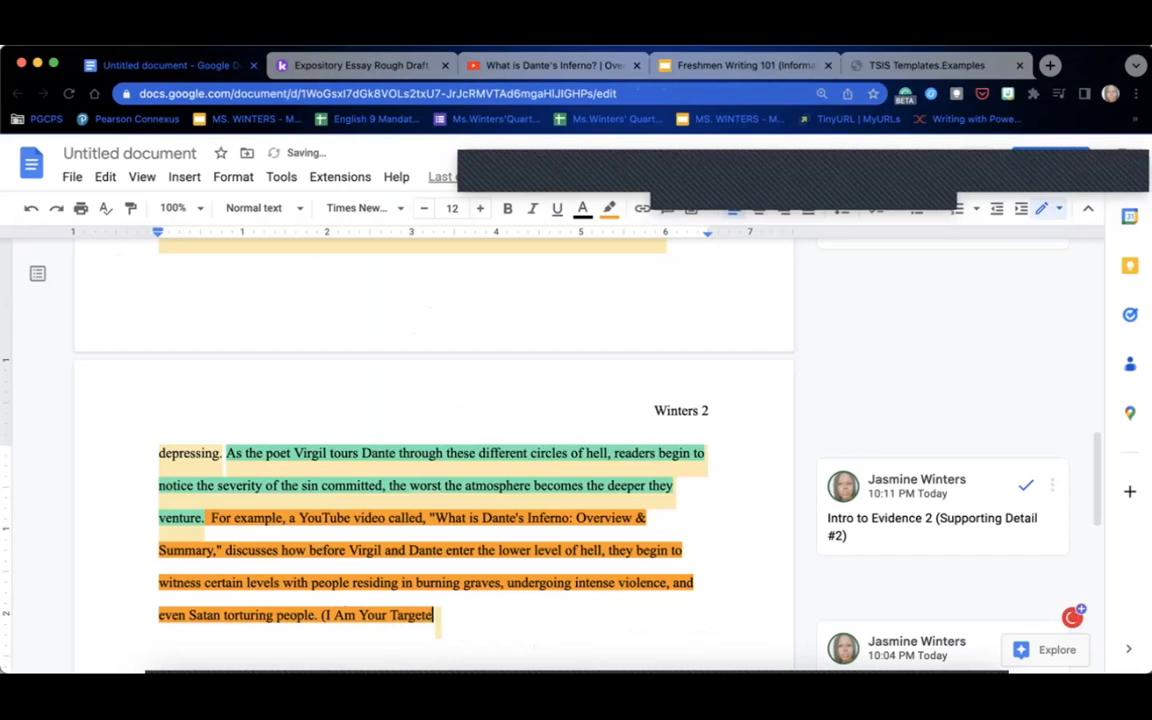
type("d Demograo")
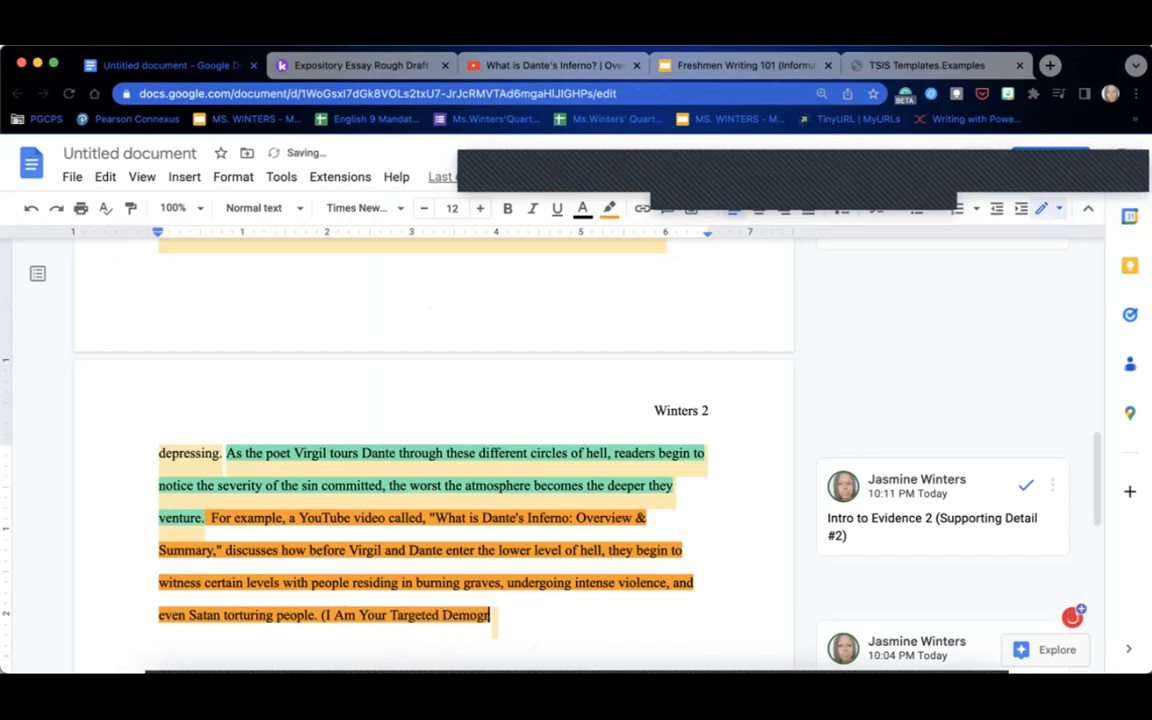
key("BackSpace")
type("phi")
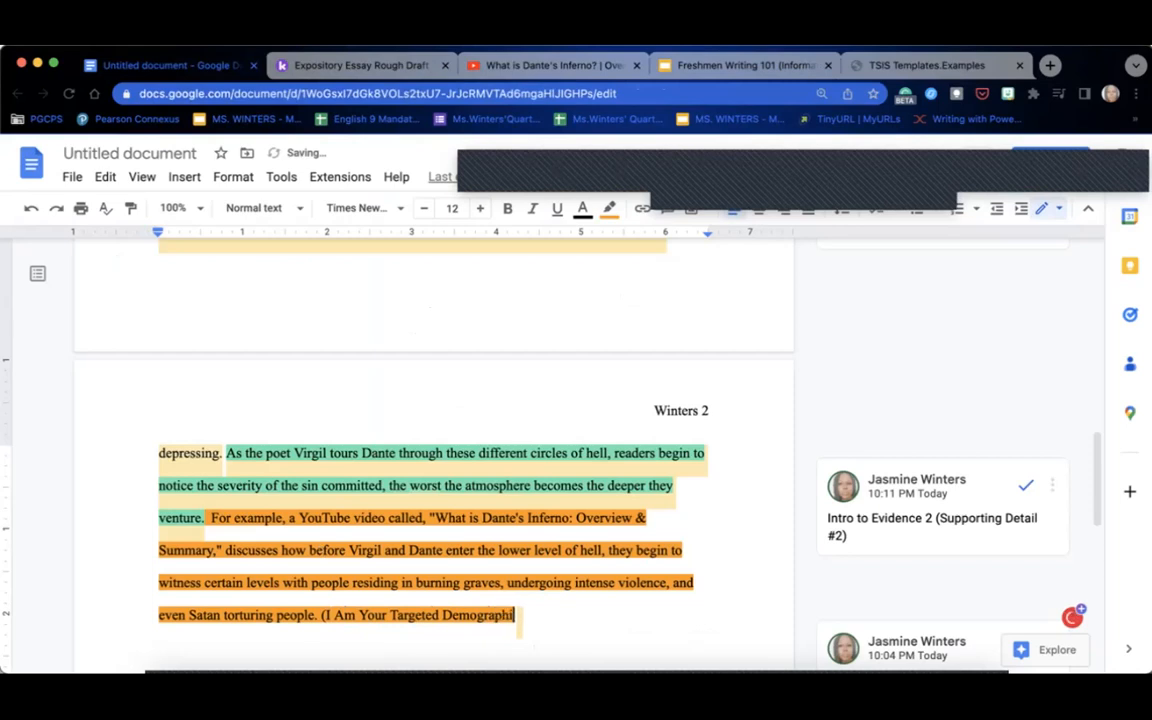
type("c)")
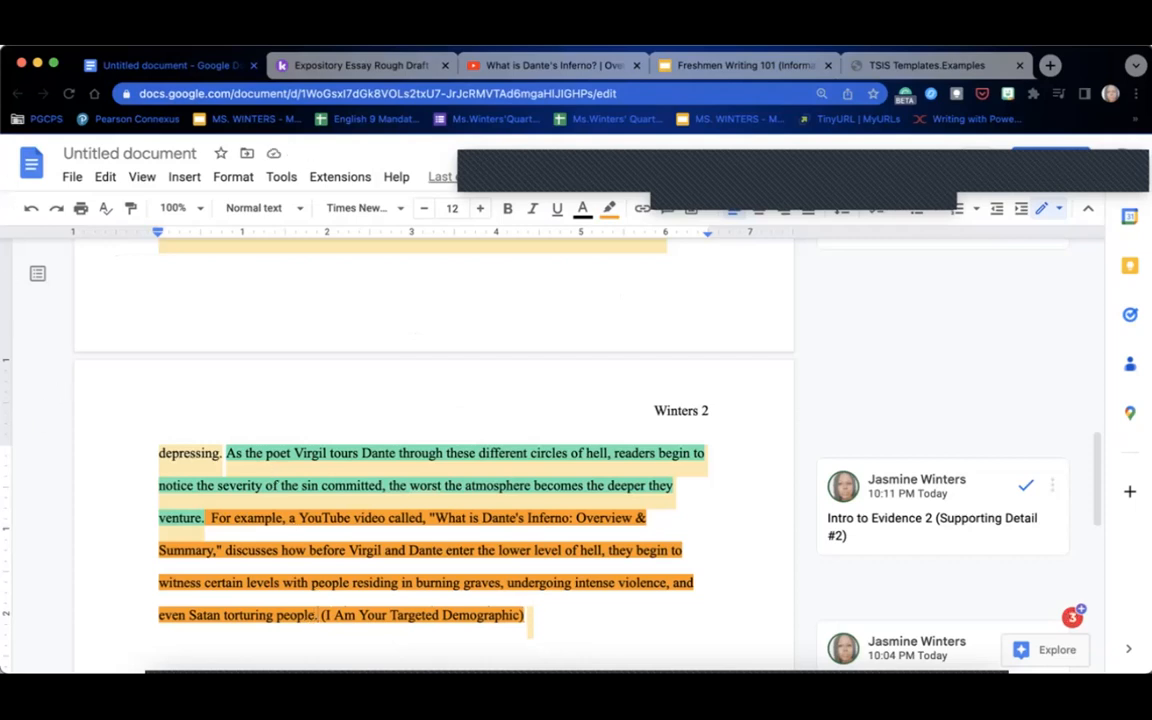
key("BackSpace")
key("BackSpace")
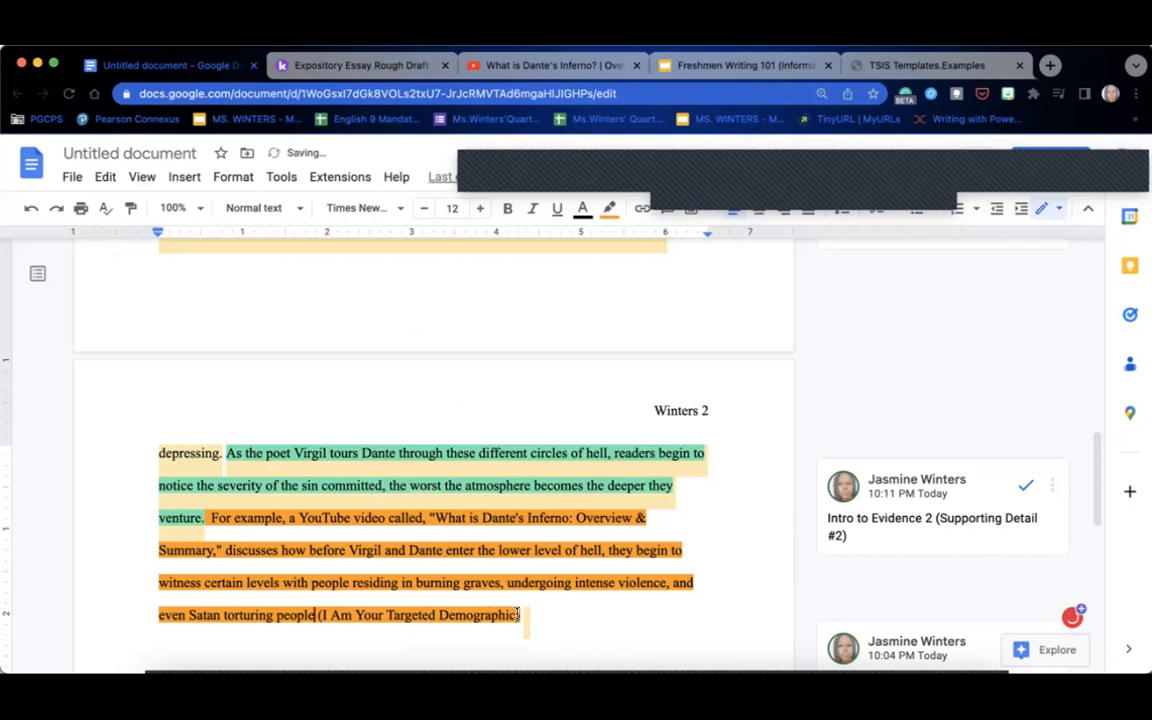
key("End")
type(".")
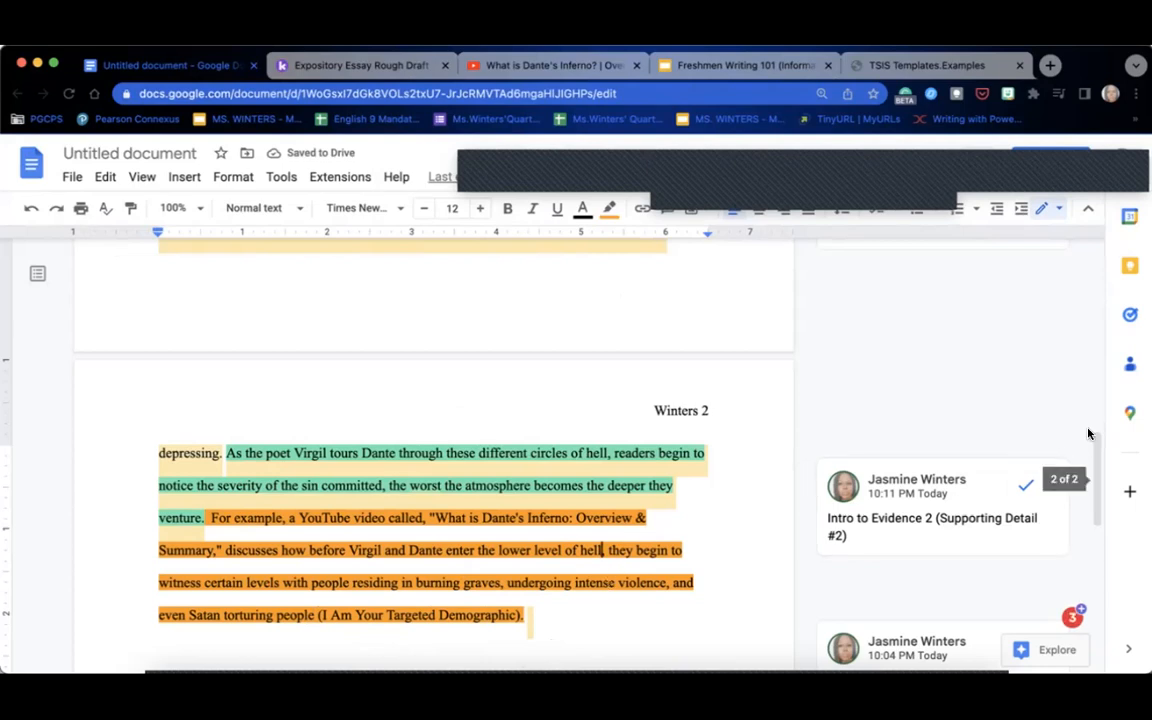
scroll(1089, 450, "down", 3)
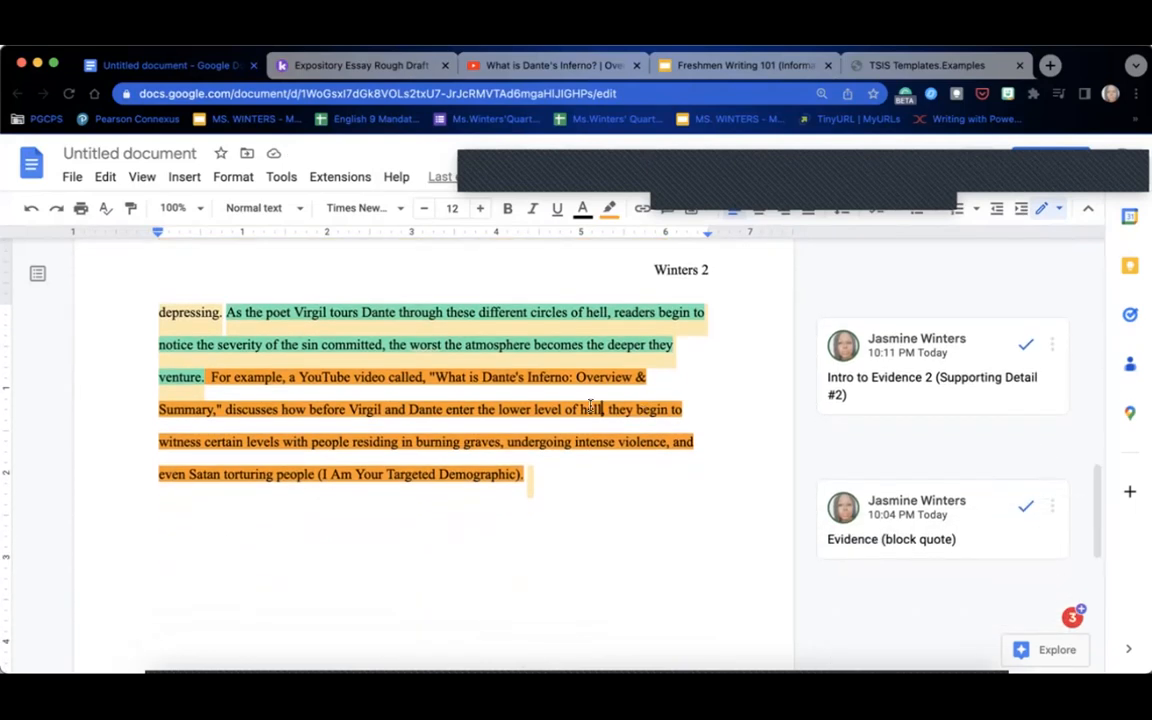
- Select the sentence from 'For example' through 'Demographic).' and comment 'Evidence #2' on it
left_click(435, 378)
left_click_drag(205, 377, 590, 475)
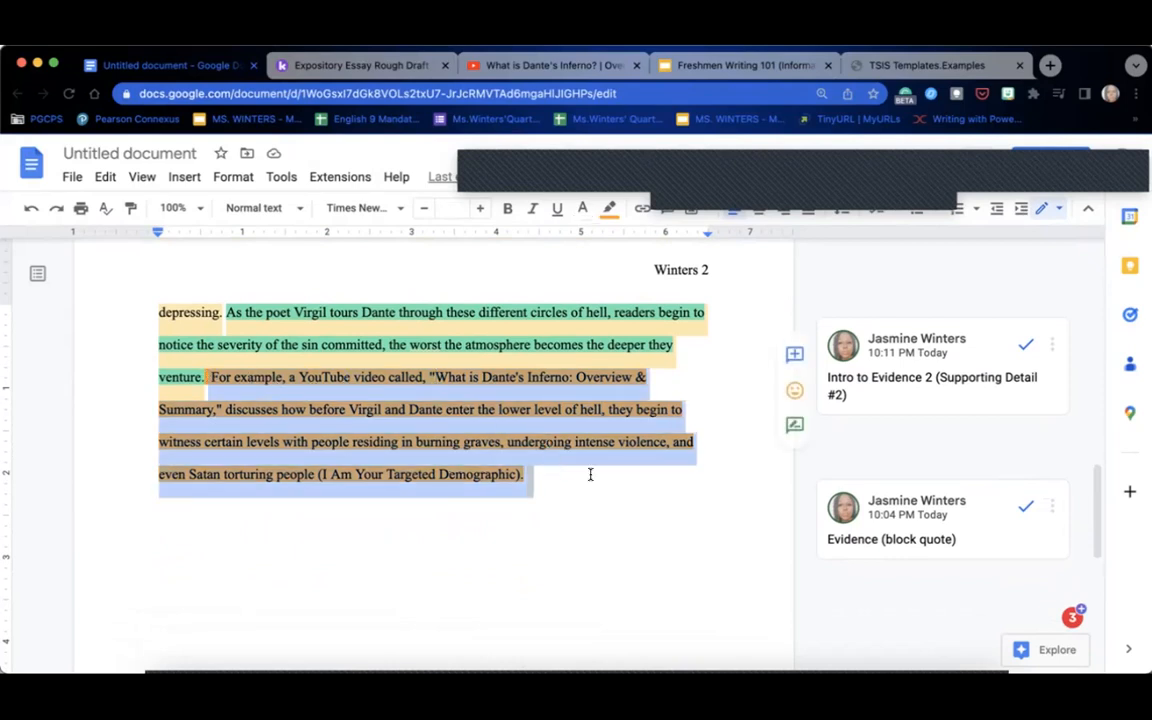
left_click(795, 355)
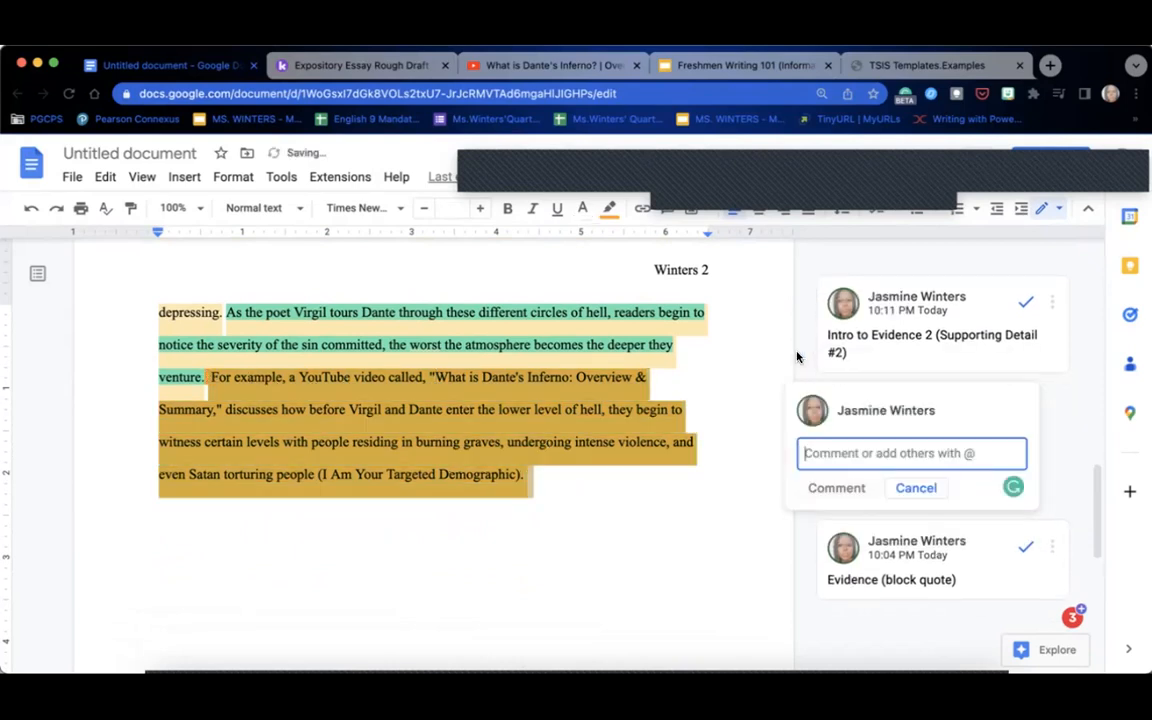
type("Evidenc")
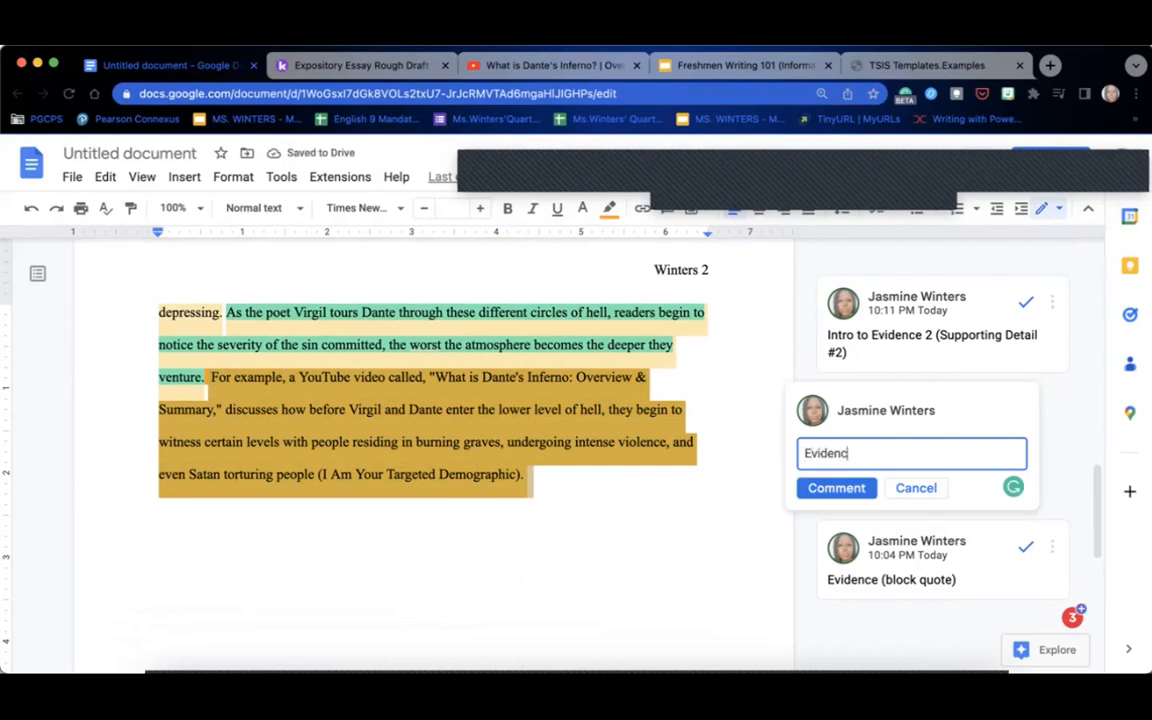
type("e #2")
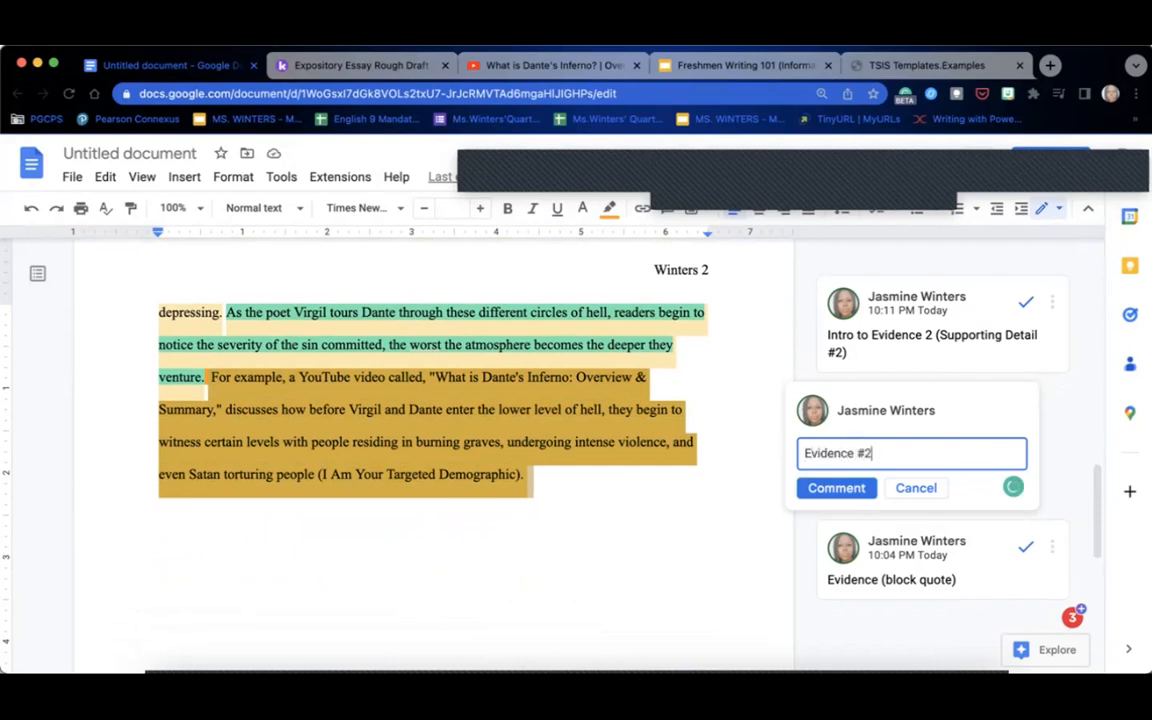
left_click(831, 488)
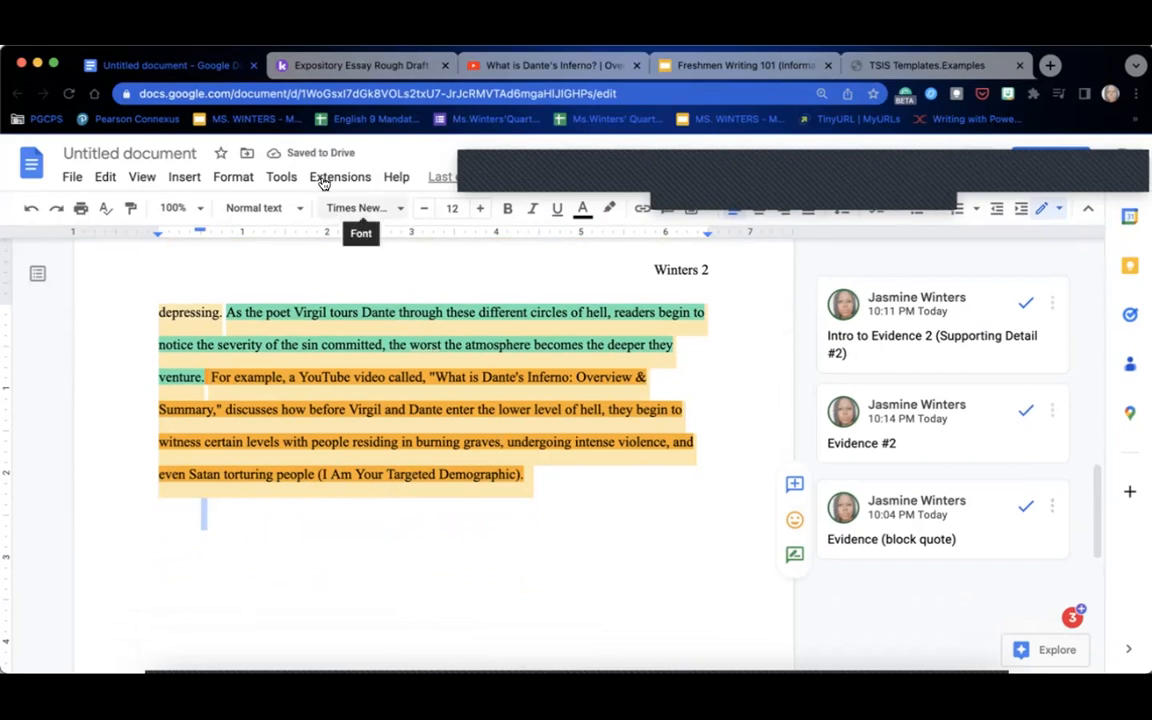
- In Kami, open the second Text Evidence comment and select its 'Dante gives us insight…' explanation
left_click(355, 65)
left_click(506, 258)
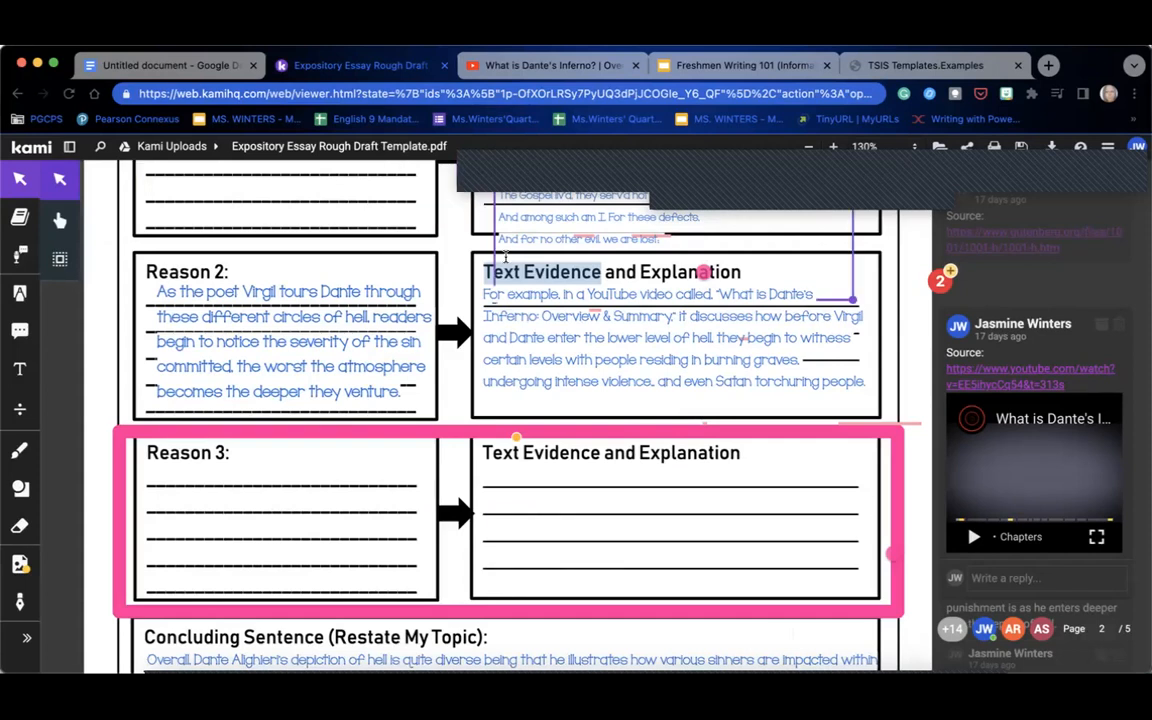
left_click(702, 272)
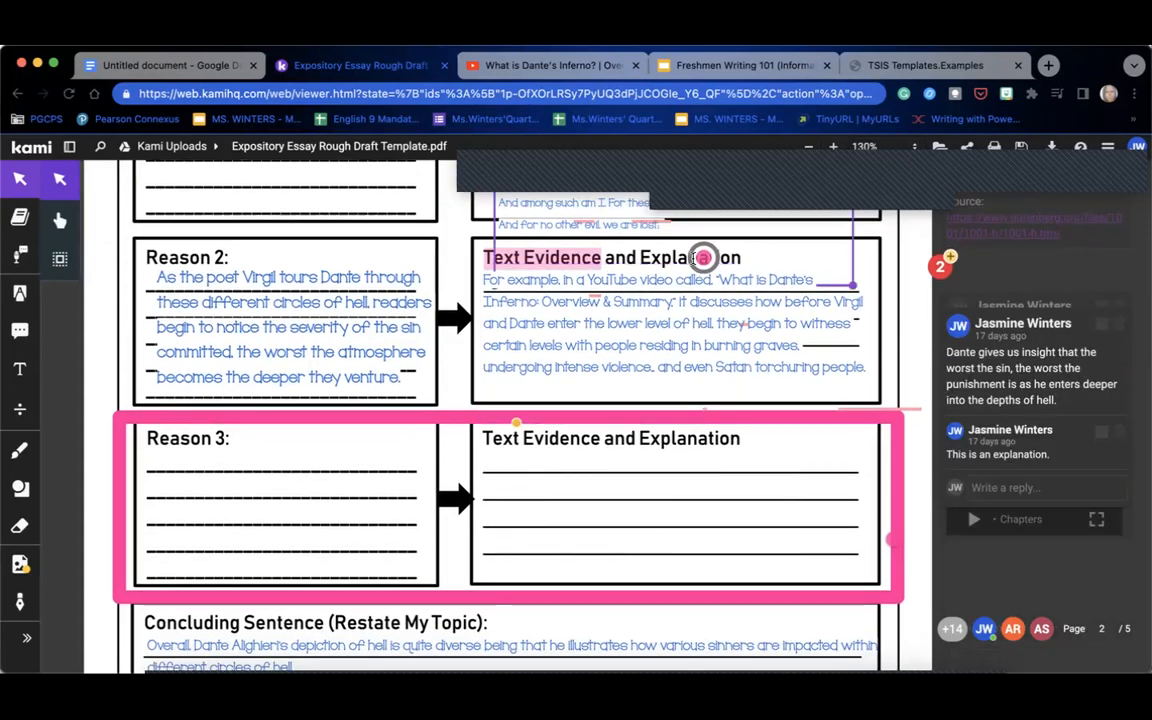
left_click(971, 388)
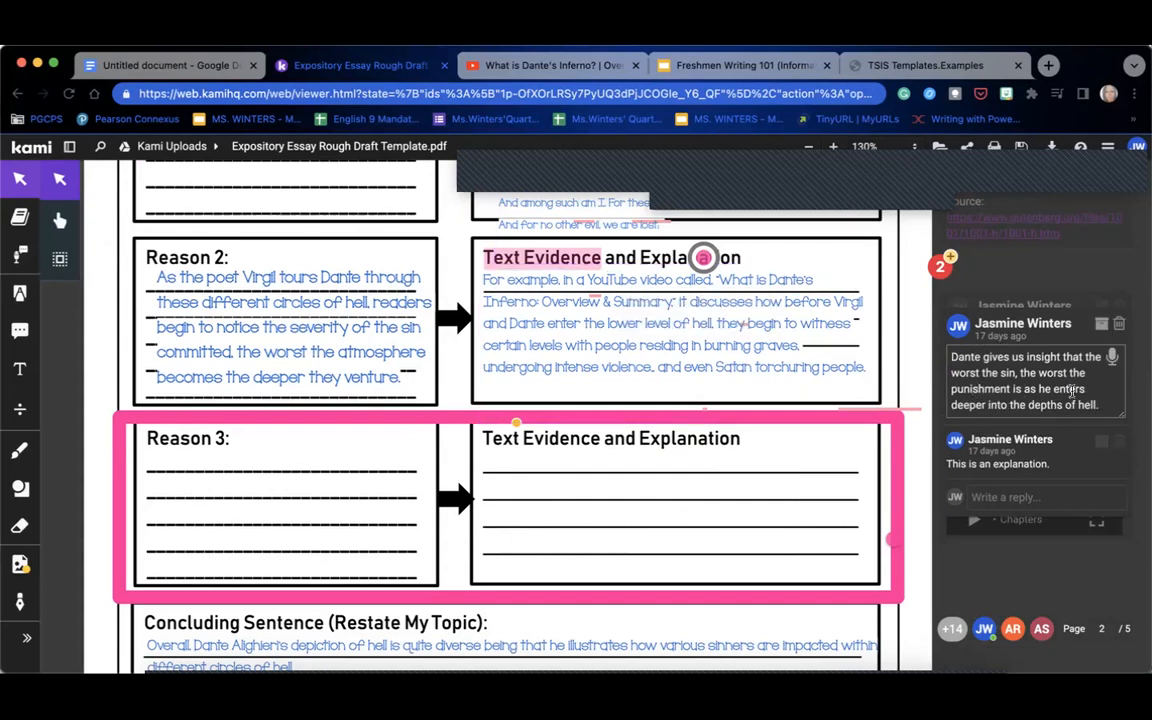
left_click_drag(952, 356, 1075, 394)
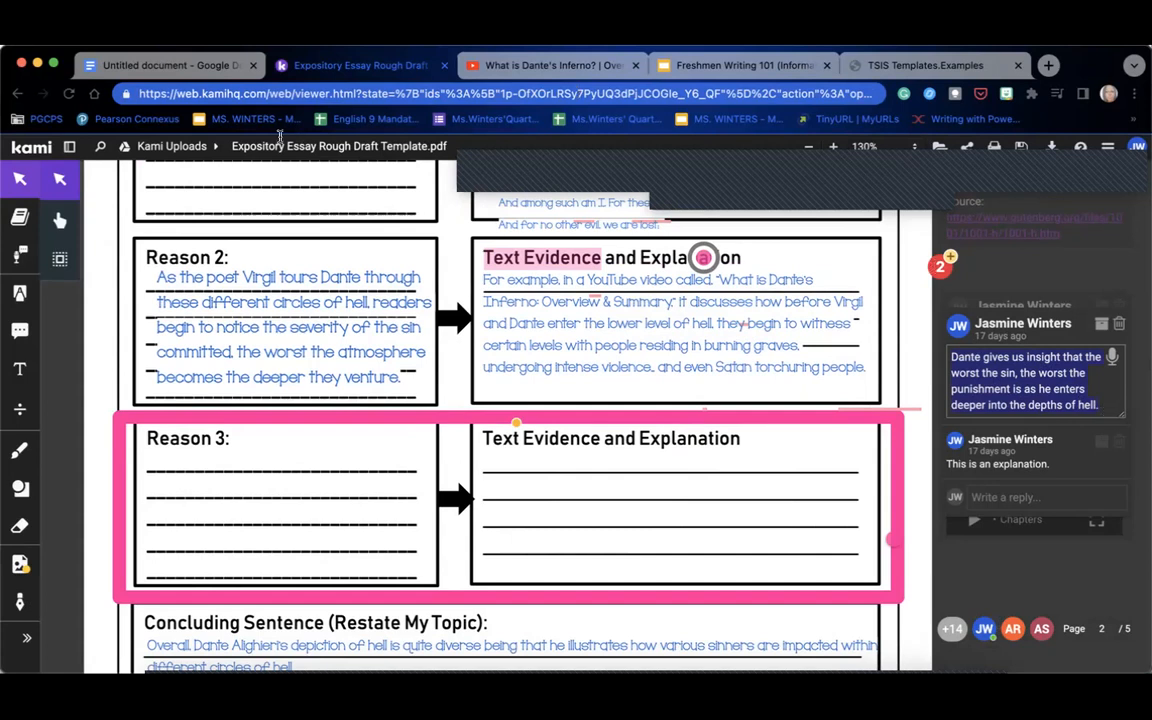
- Paste 'Dante gives us insight that the worst the sin, the worst the punishment' after 'Demographic).'
left_click(149, 64)
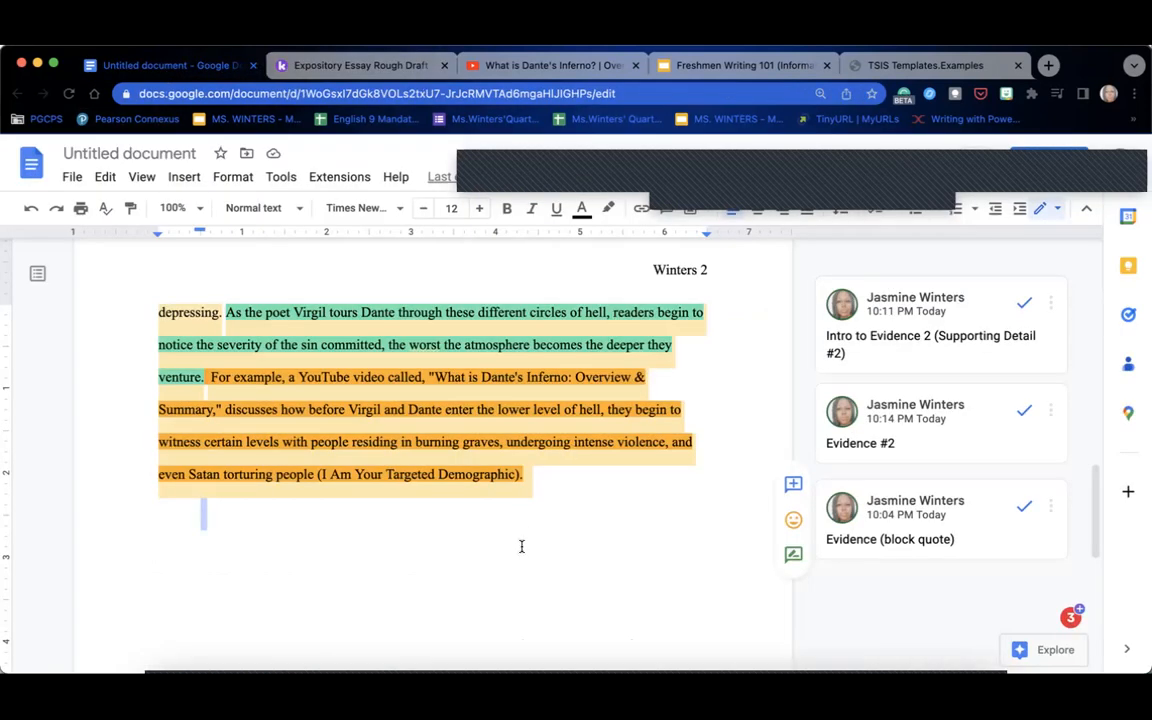
left_click(528, 474)
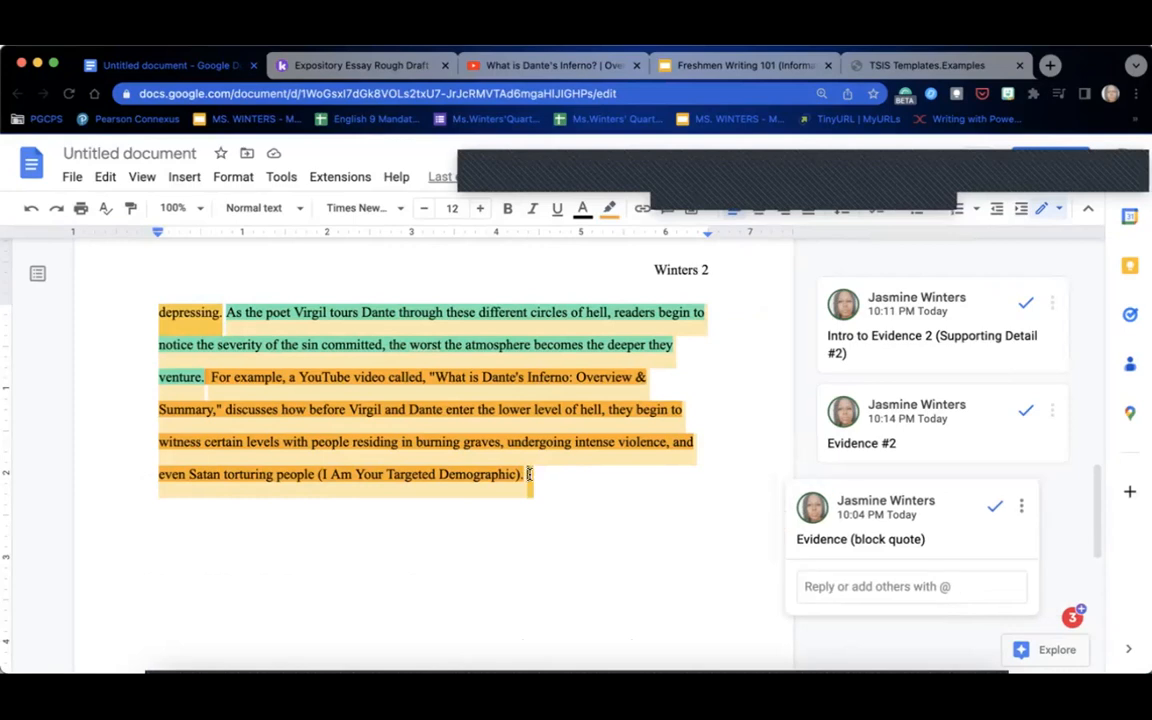
type("Dante gives us insight that the worst the sin, the worst the punishment is as he enters deeper into the depths of hell.")
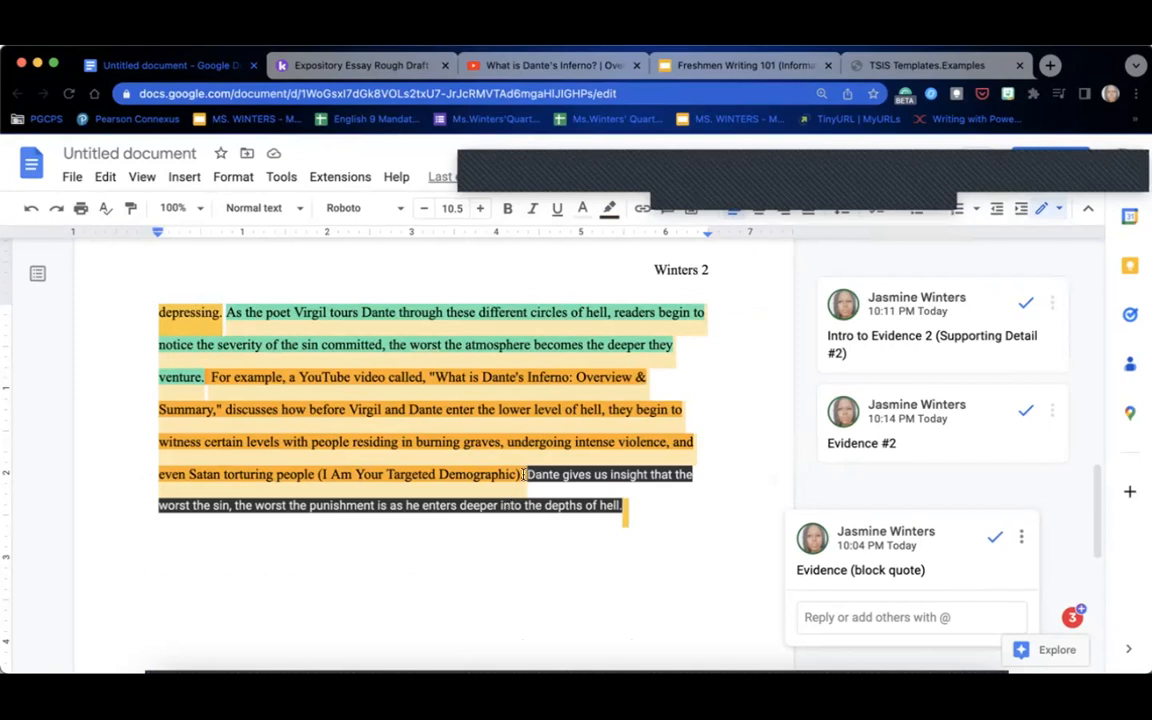
- Strip the highlight from the 'Dante gives us insight…' sentence and make it black Times New Roman 12
left_click_drag(524, 474, 643, 514)
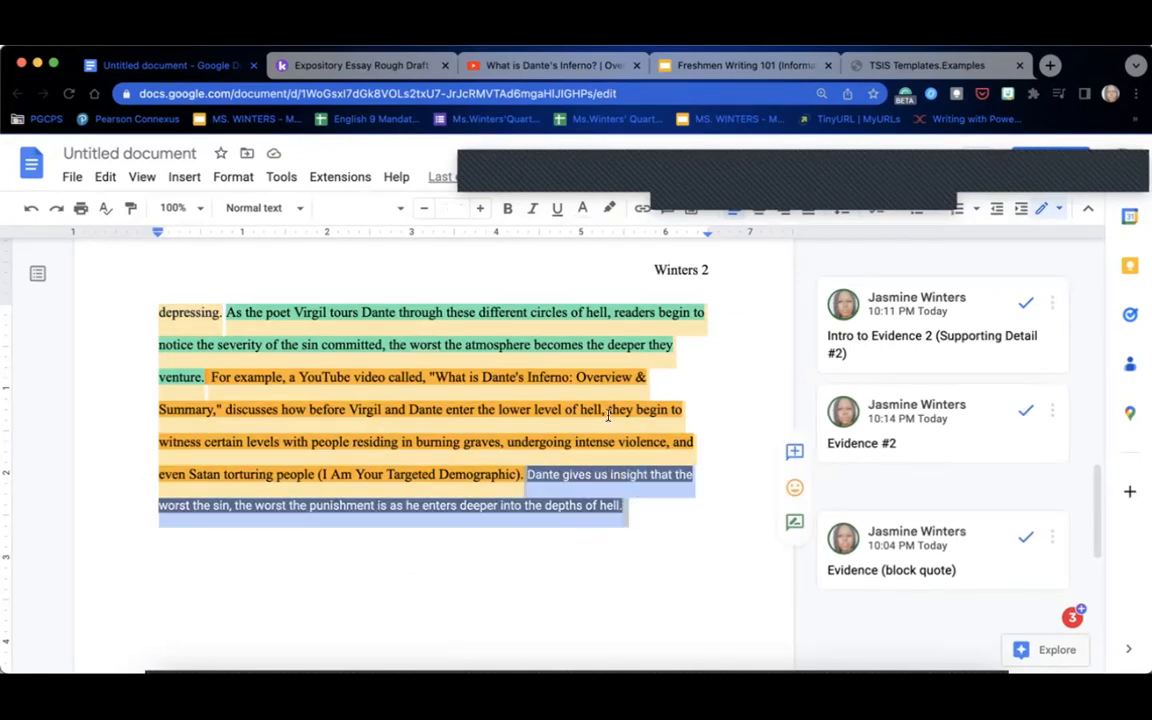
left_click(610, 209)
left_click(628, 242)
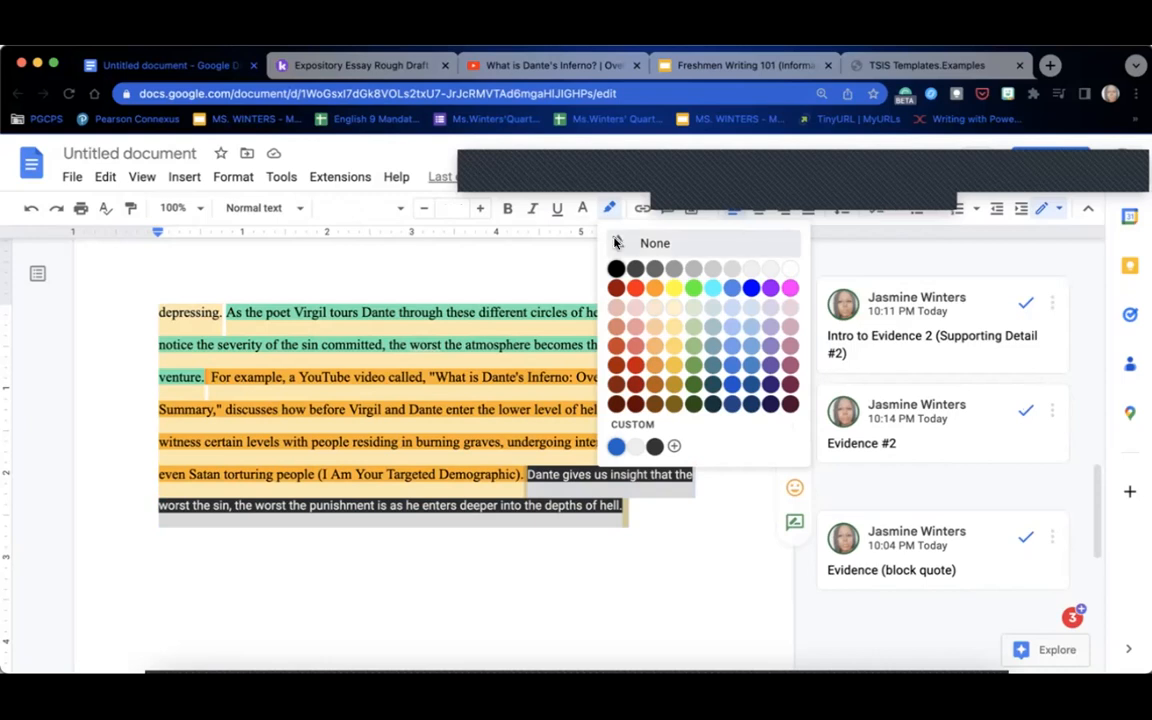
left_click(572, 209)
left_click(589, 238)
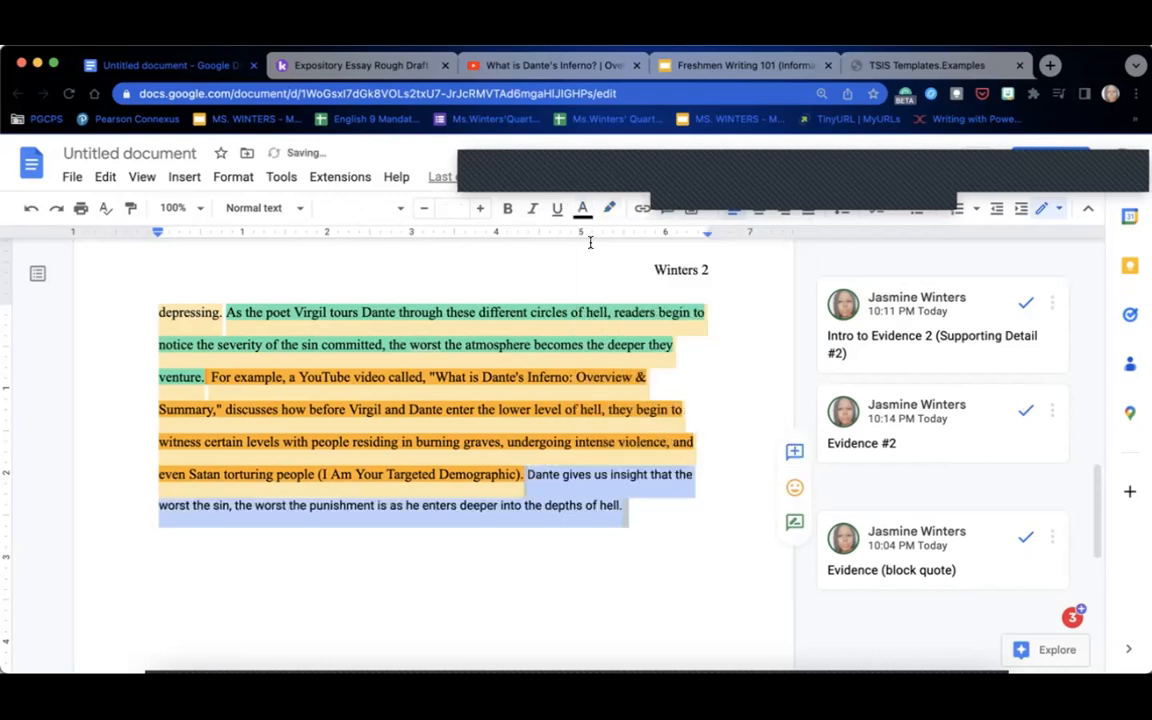
left_click(441, 209)
type("12")
key("Return")
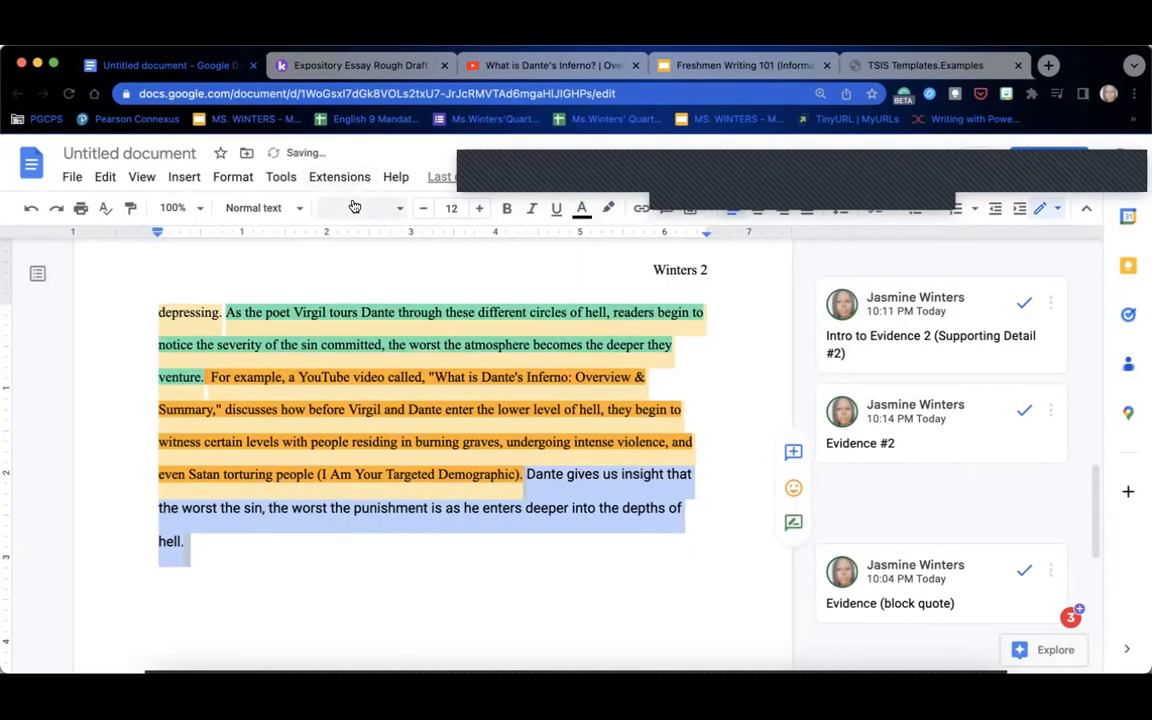
left_click(360, 208)
left_click(369, 315)
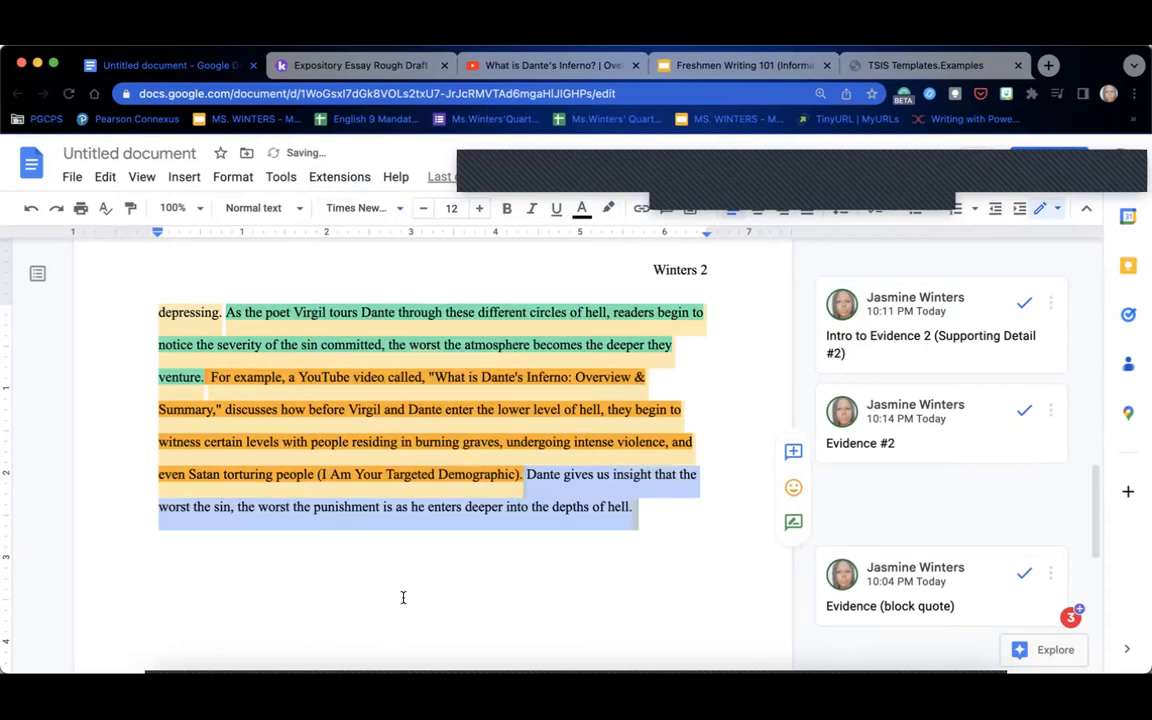
left_click(607, 508)
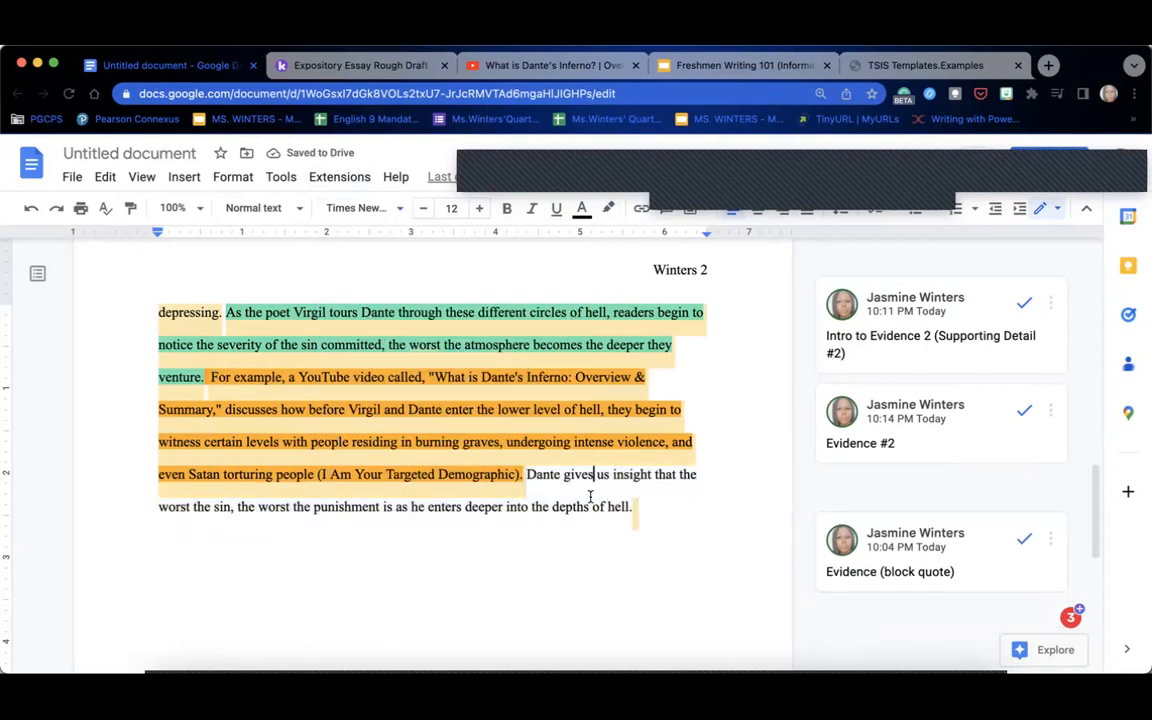
left_click(636, 510)
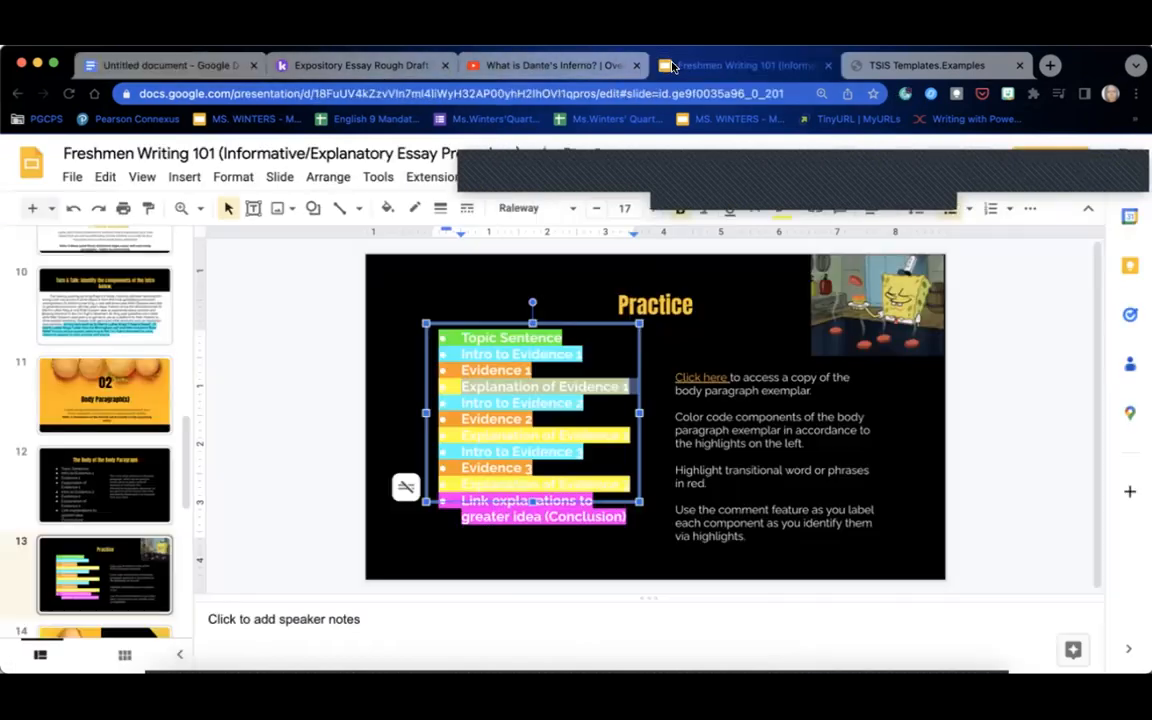
- Highlight the 'Dante gives us insight…' sentence in cyan
left_click(672, 66)
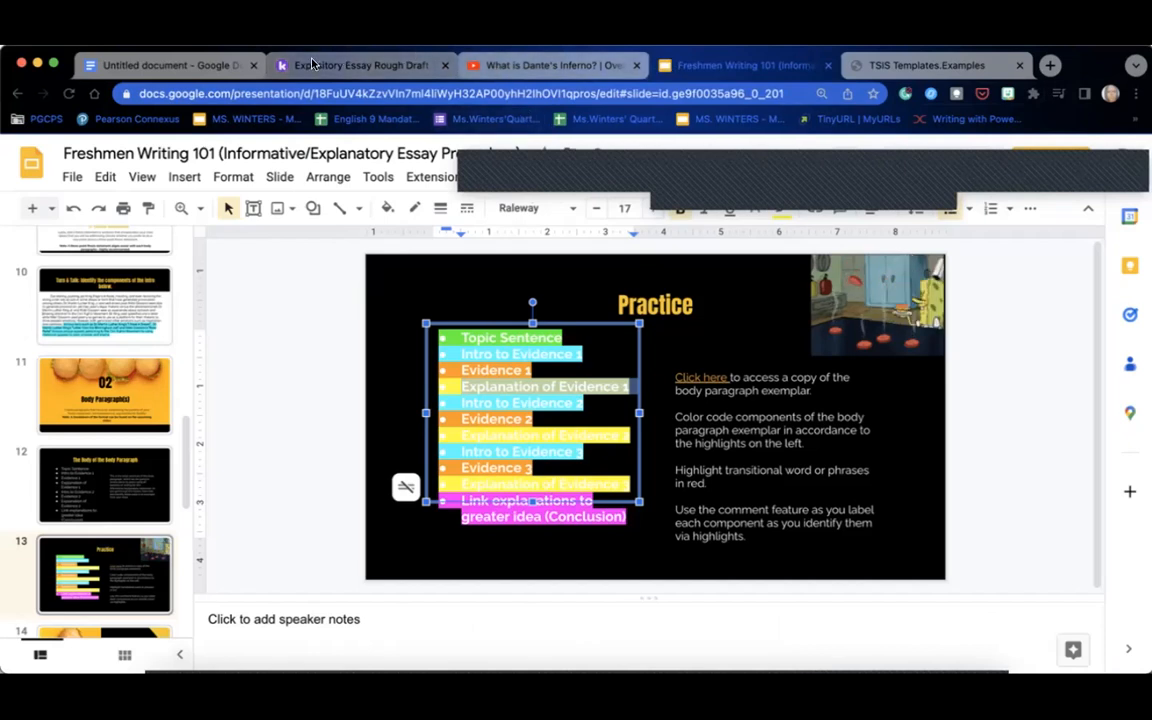
left_click(360, 65)
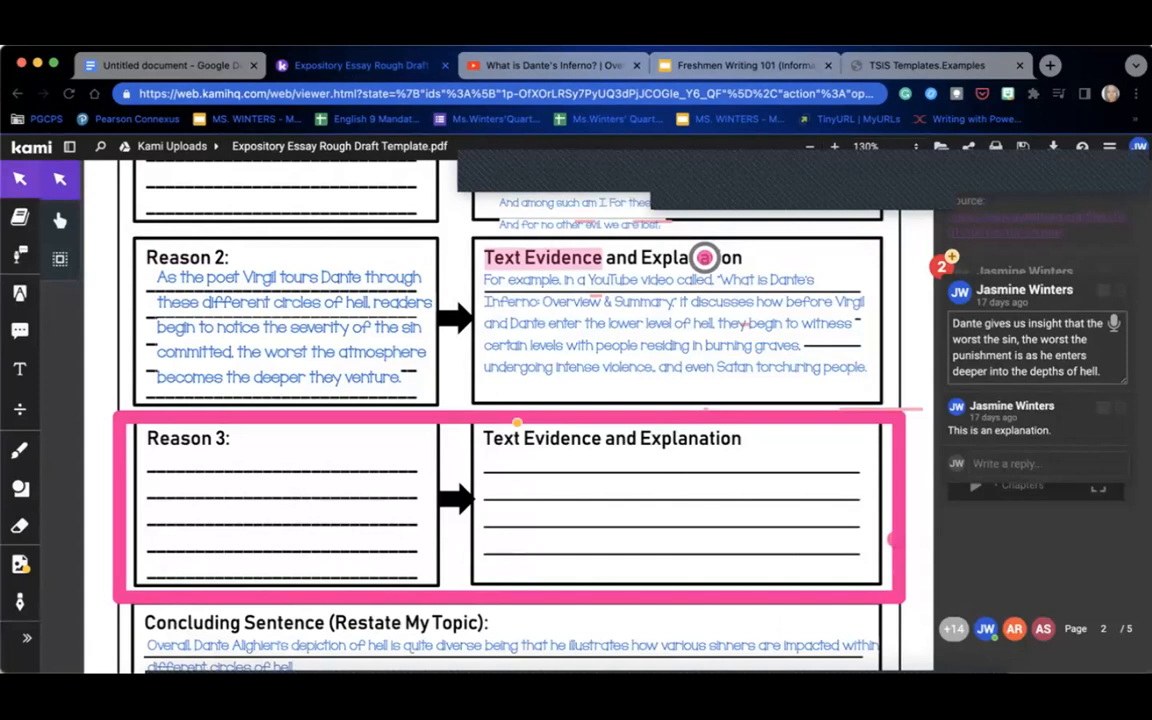
left_click(165, 65)
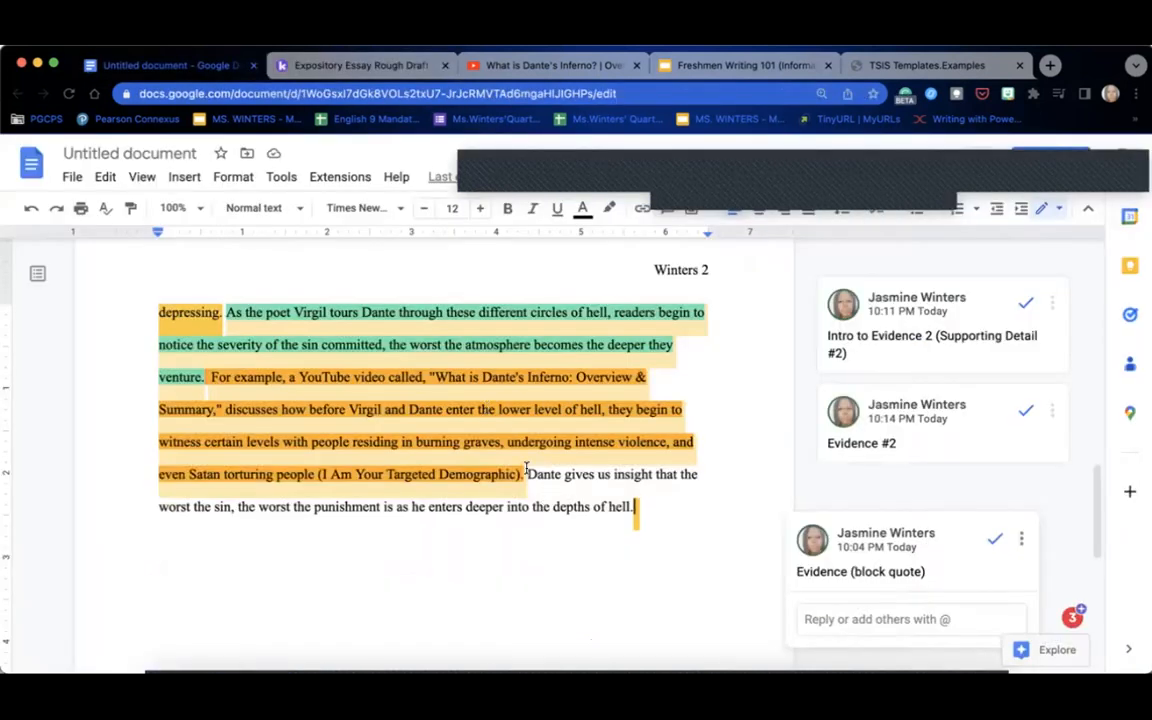
left_click_drag(526, 469, 625, 509)
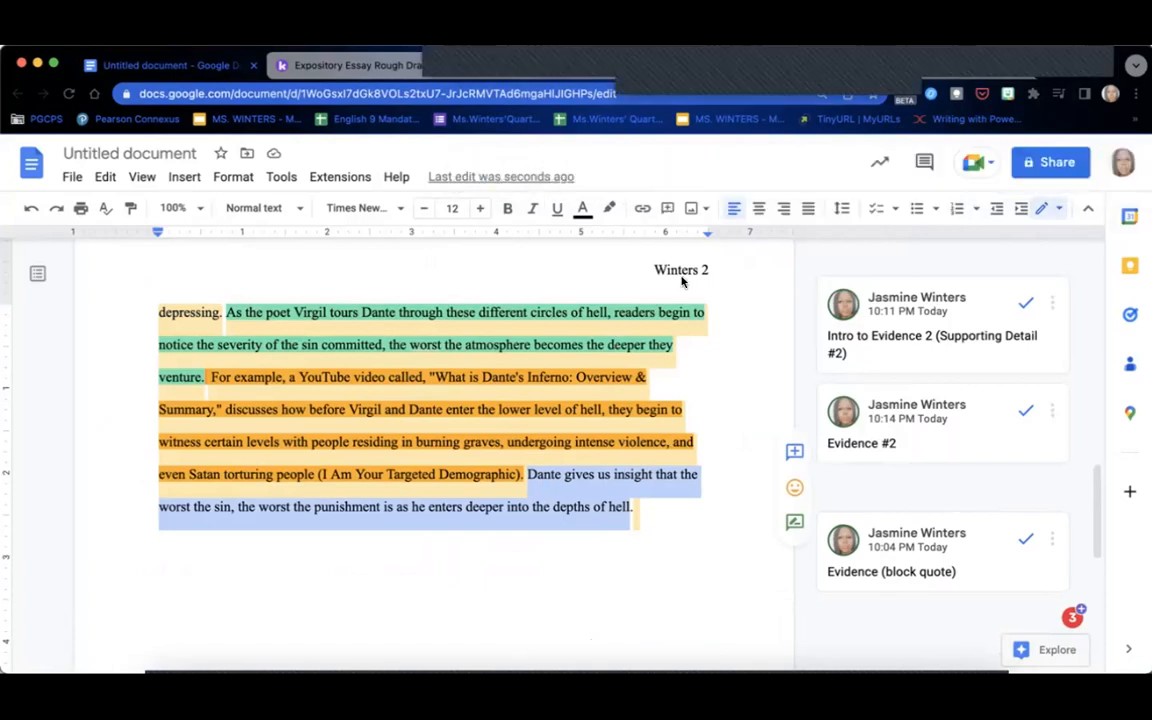
left_click(606, 208)
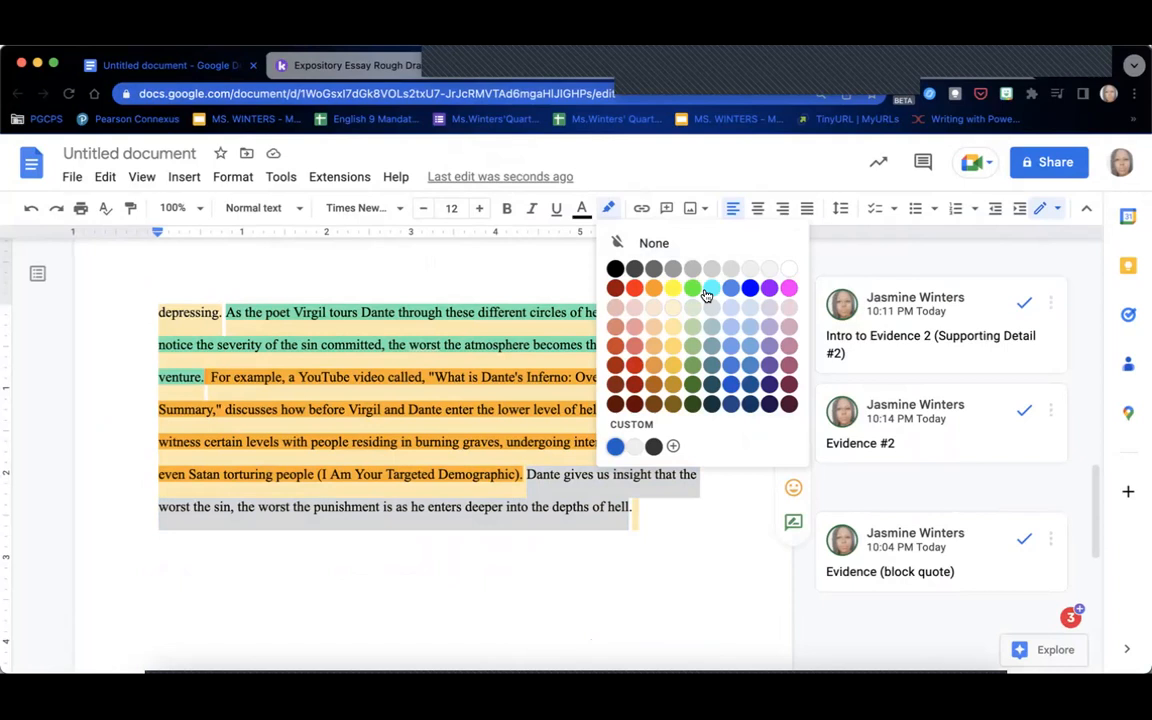
left_click(708, 289)
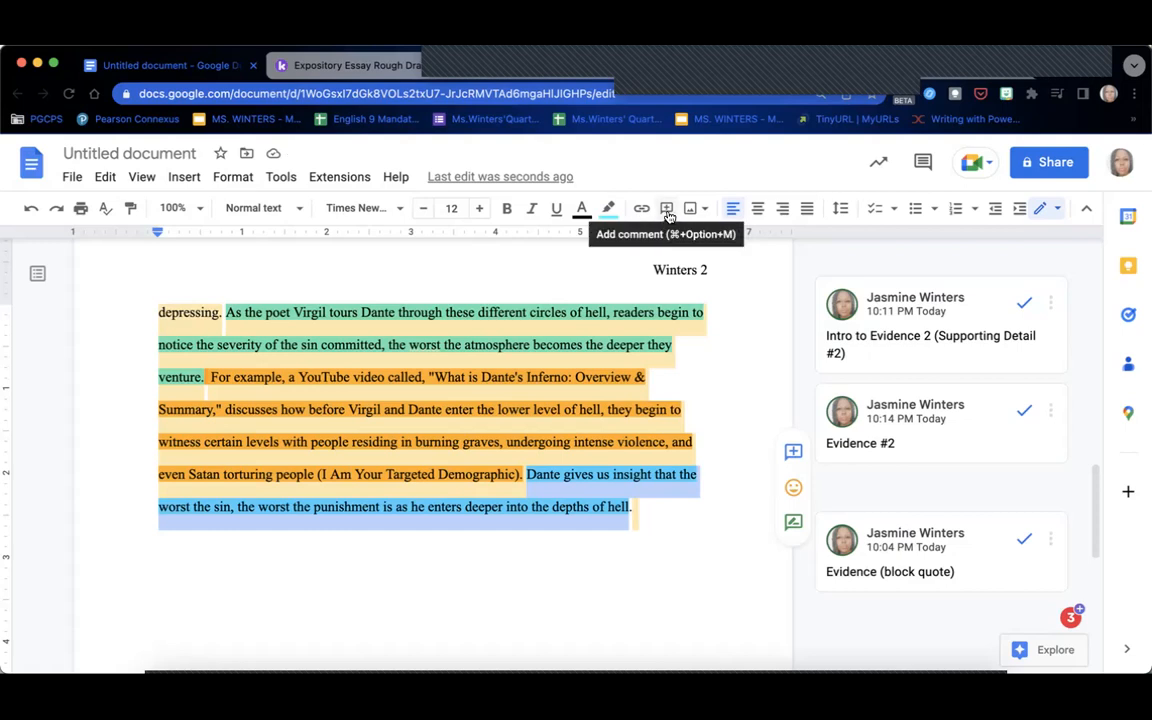
- Label the cyan sentence with the comment 'Explanation #2', then go to the Kami rough draft
left_click(667, 210)
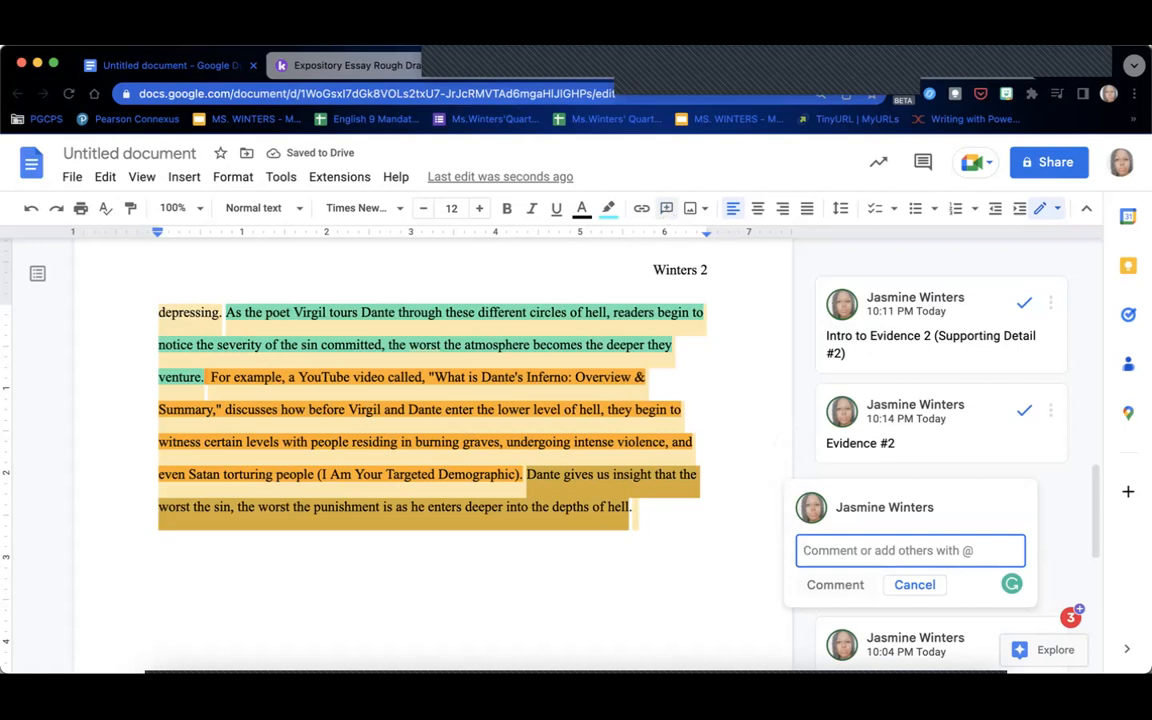
type("Explanati")
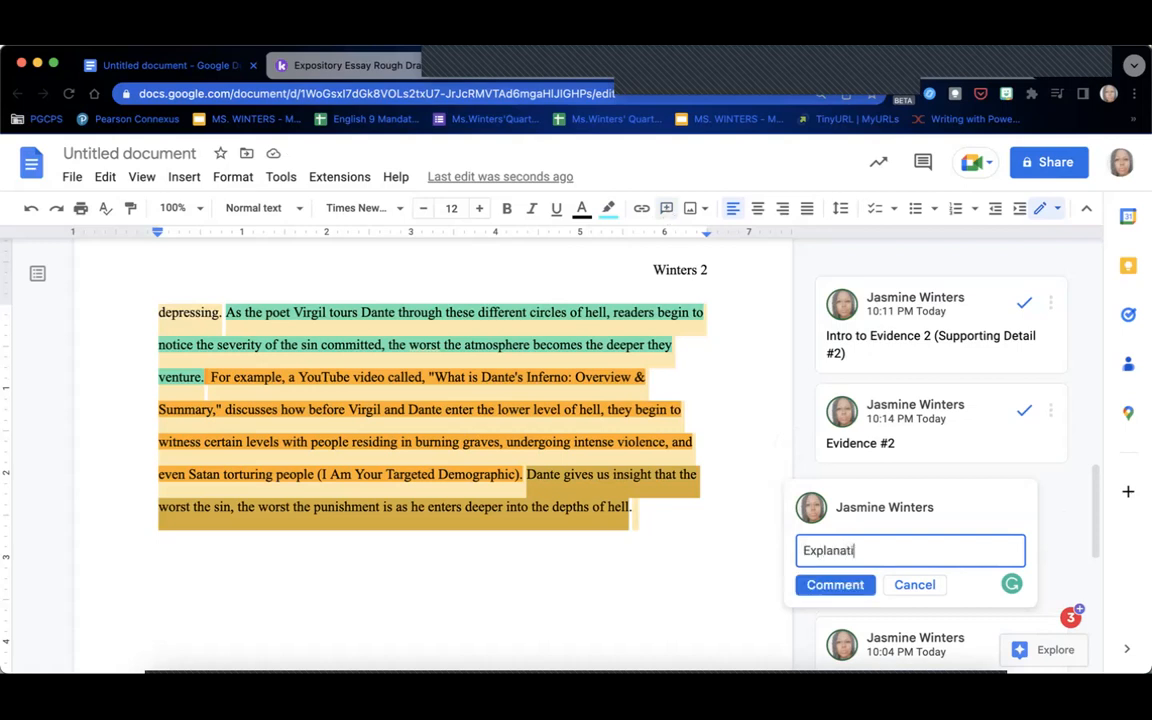
type("on #2")
left_click(832, 590)
left_click(358, 70)
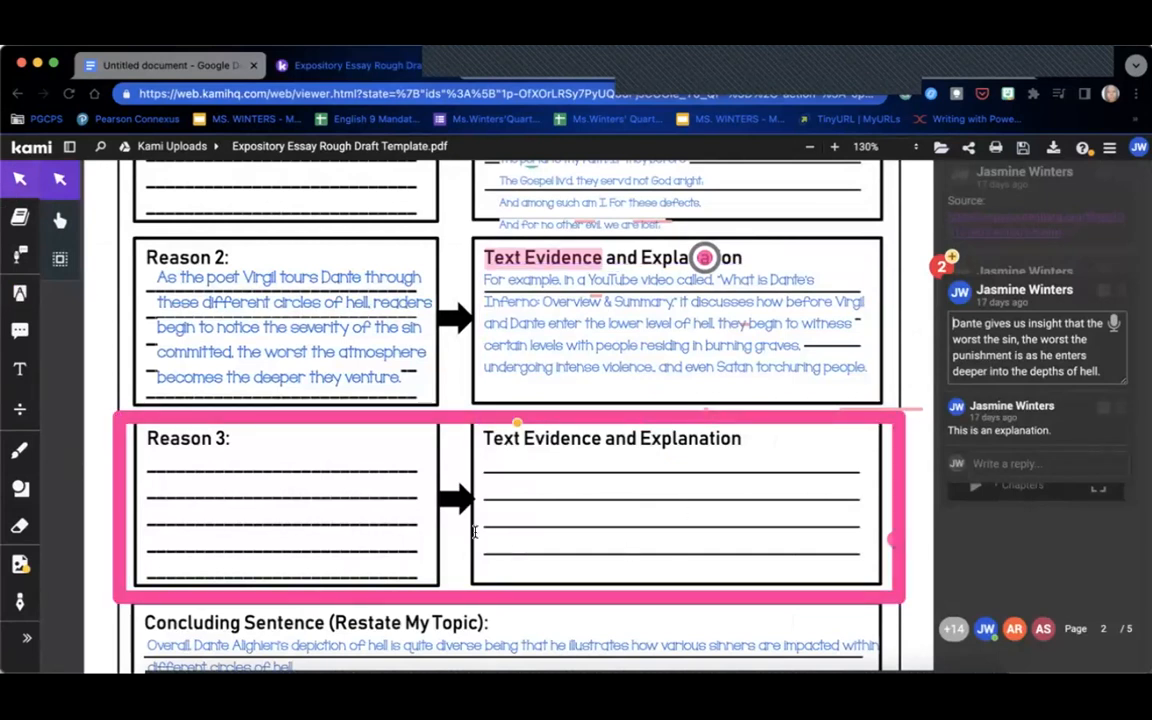
- Copy the text from Kami's Concluding Sentence box and return to the Google Docs essay
left_click(1022, 584)
scroll(1020, 572, "down", 1)
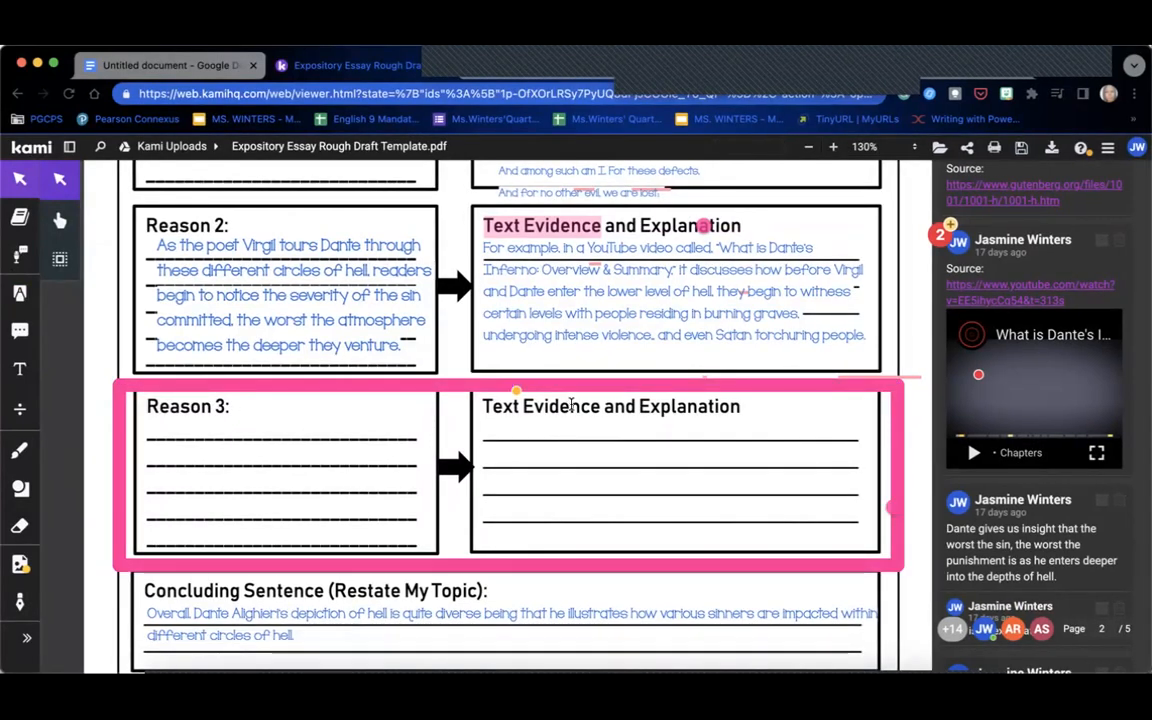
scroll(571, 406, "down", 3)
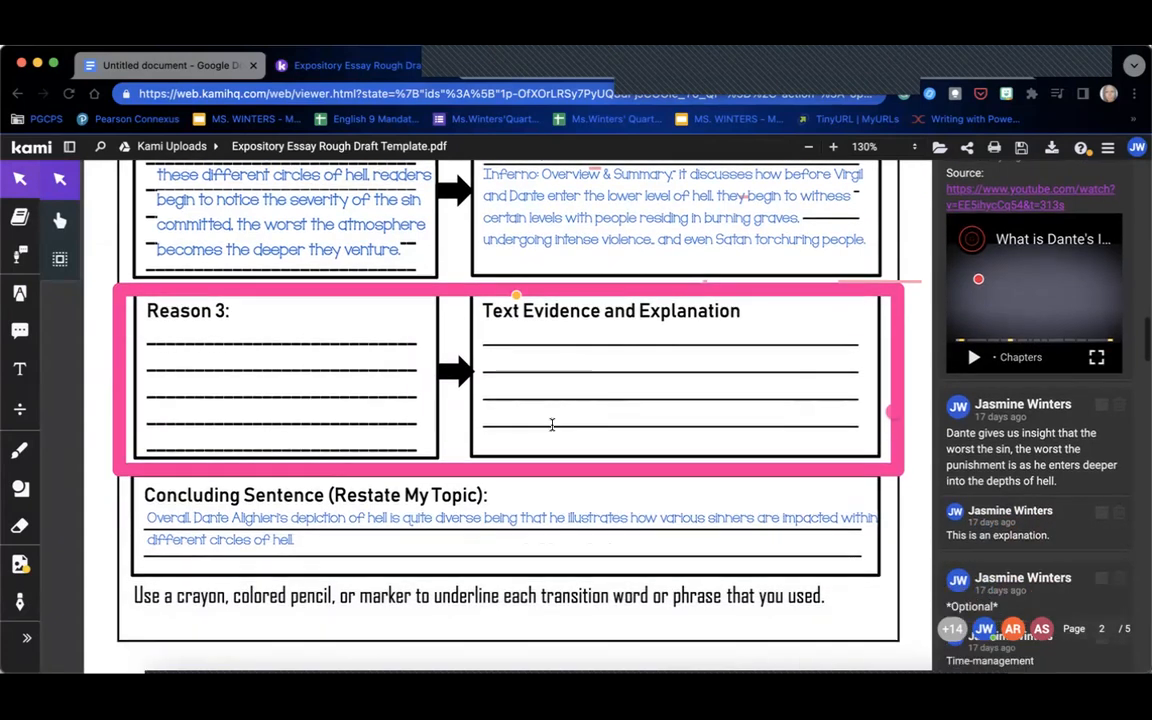
left_click(306, 540)
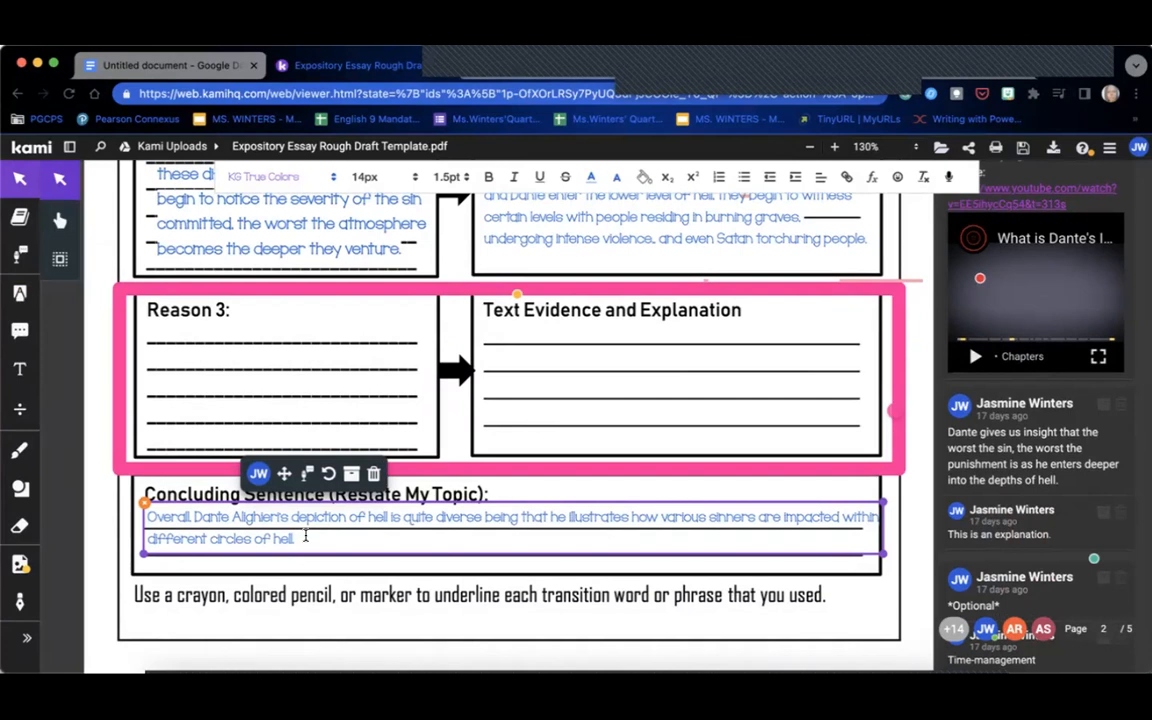
left_click_drag(297, 538, 145, 508)
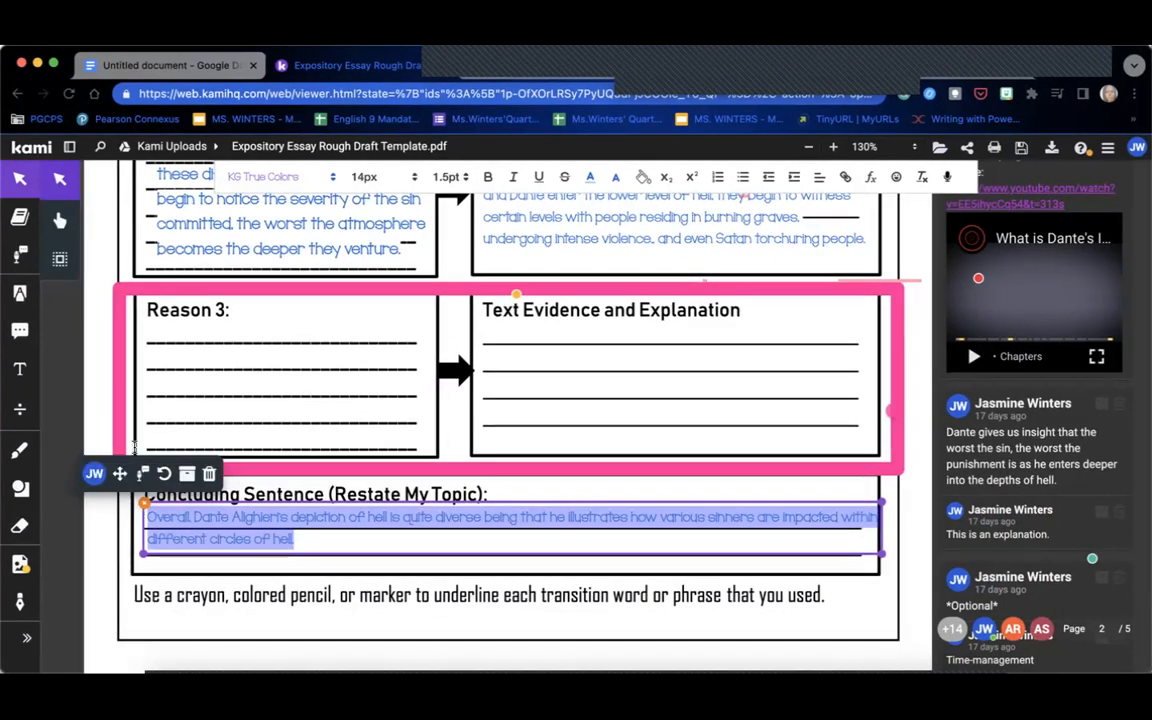
left_click(145, 64)
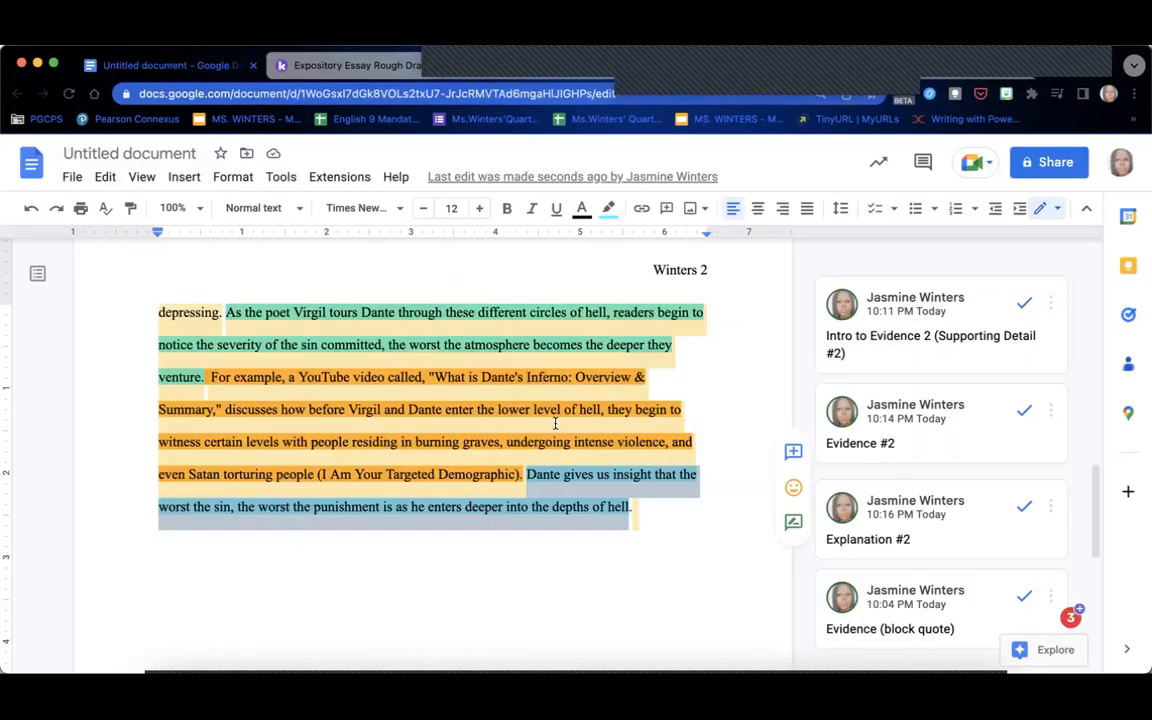
- Paste the concluding sentence at the paragraph's end and rejoin its broken line
left_click(629, 510)
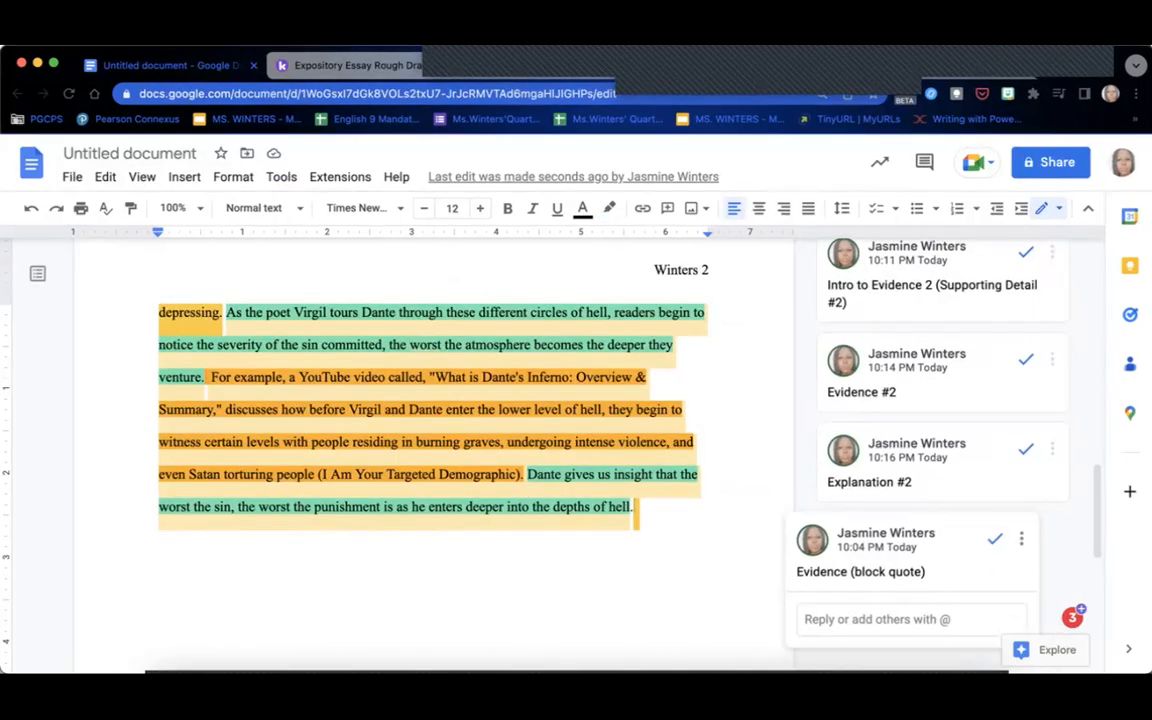
type("Overall, Dante Alighieri's depiction of hell is quite diverse being that he illustrates how various sinners are impacted within different circles of hell.")
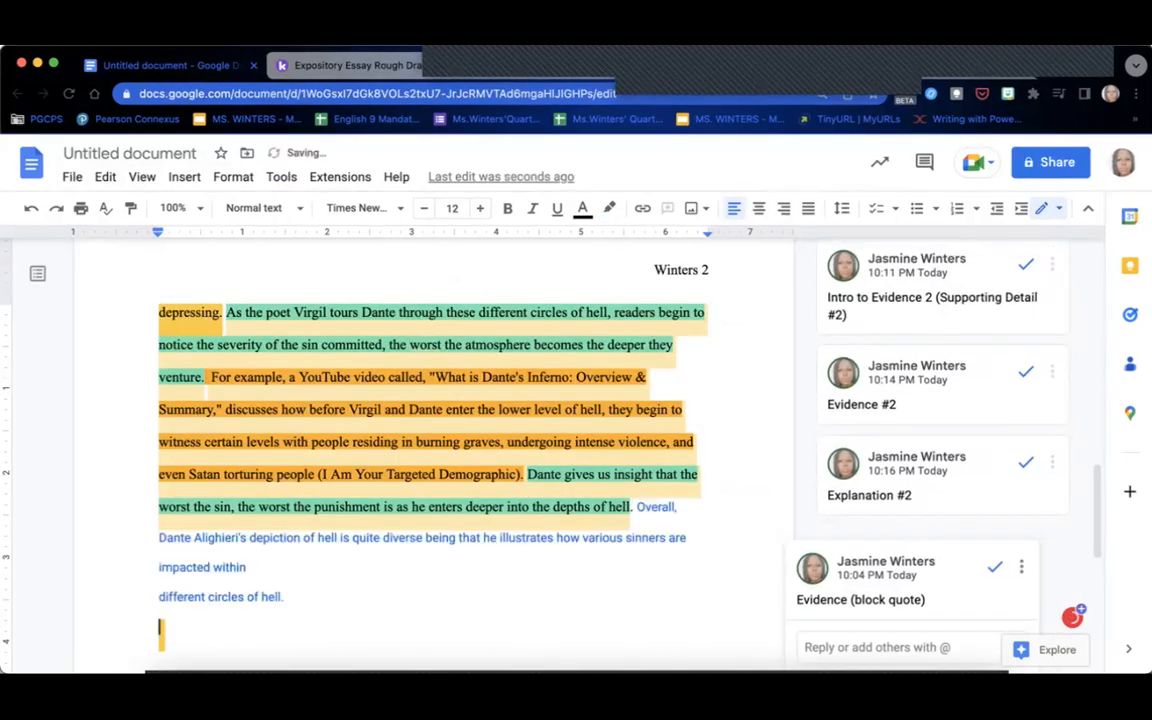
left_click(159, 596)
key("BackSpace")
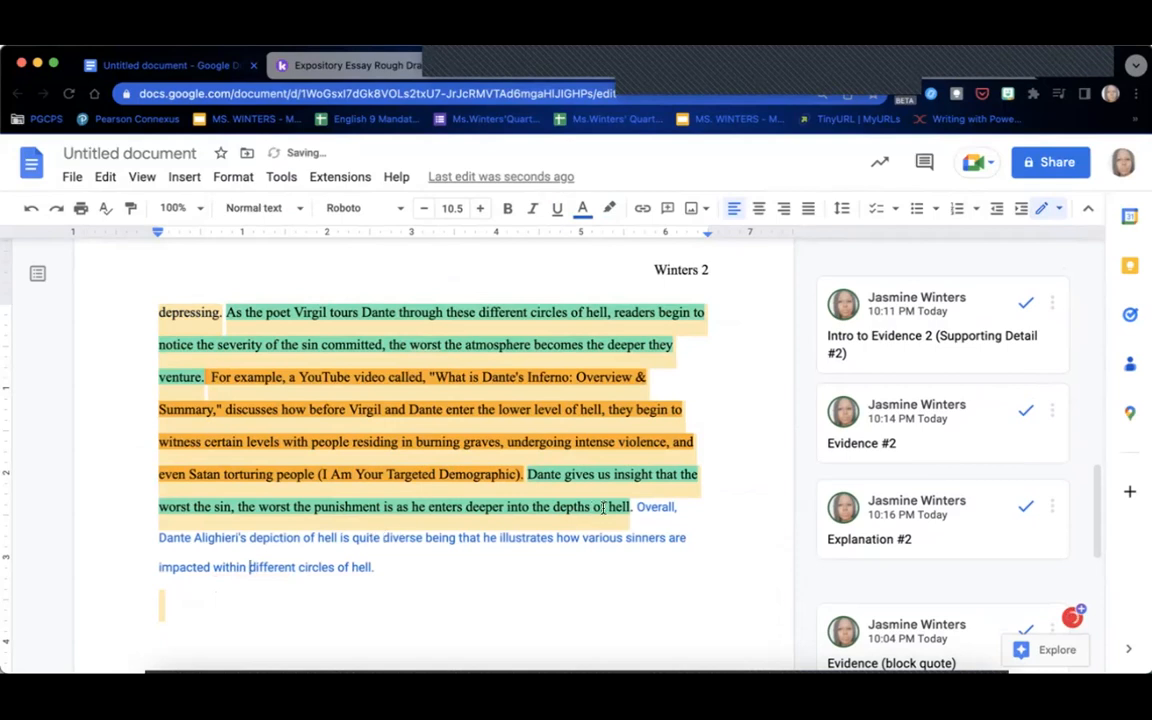
- Format the pasted 'Overall, Dante Alighieri's depiction…' sentence as 12 pt Times New Roman in black
left_click_drag(637, 507, 675, 573)
left_click(452, 208)
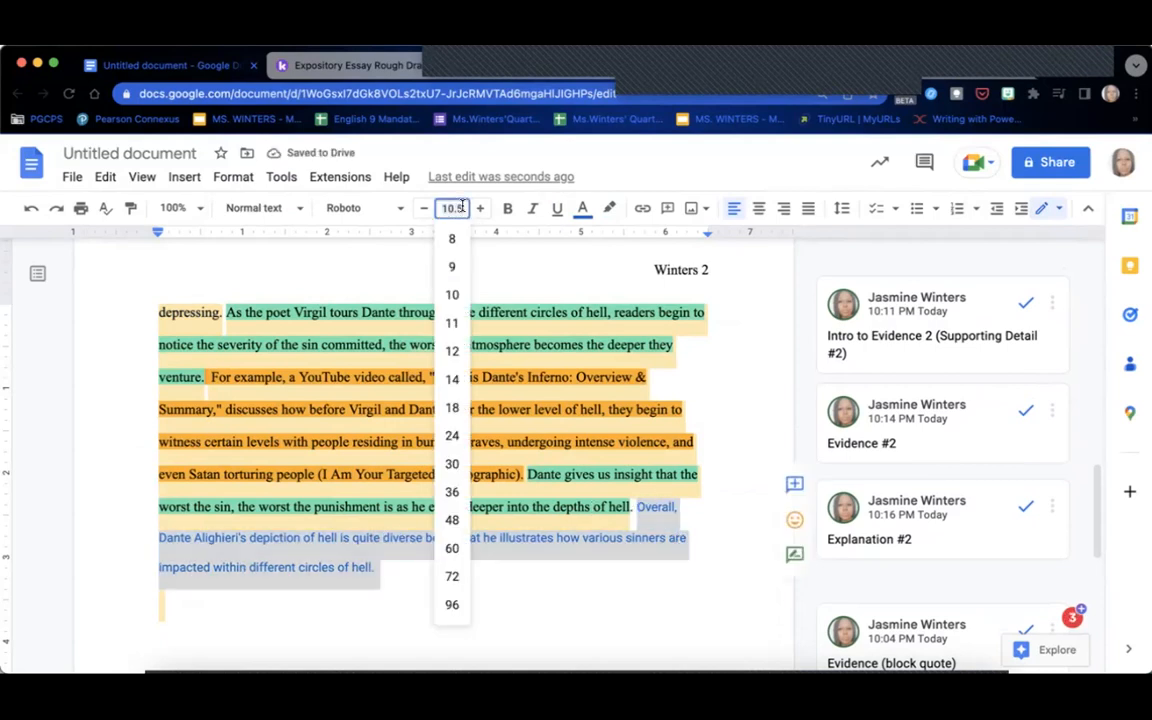
type("12")
key("Return")
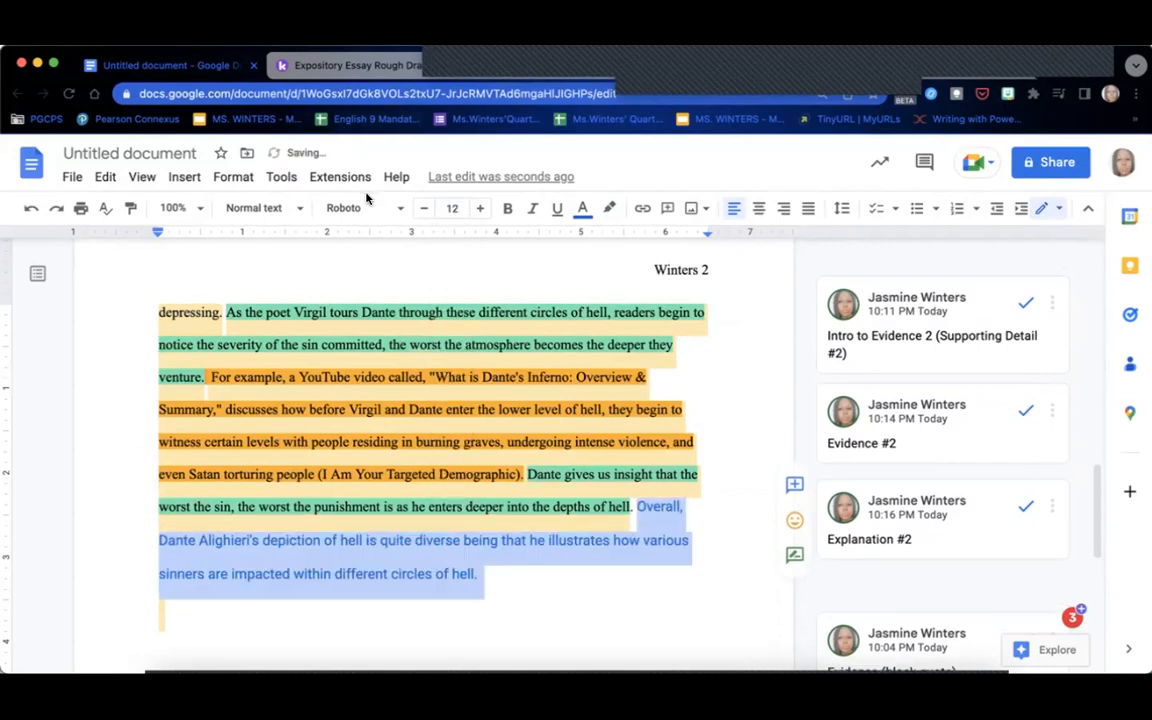
left_click(366, 207)
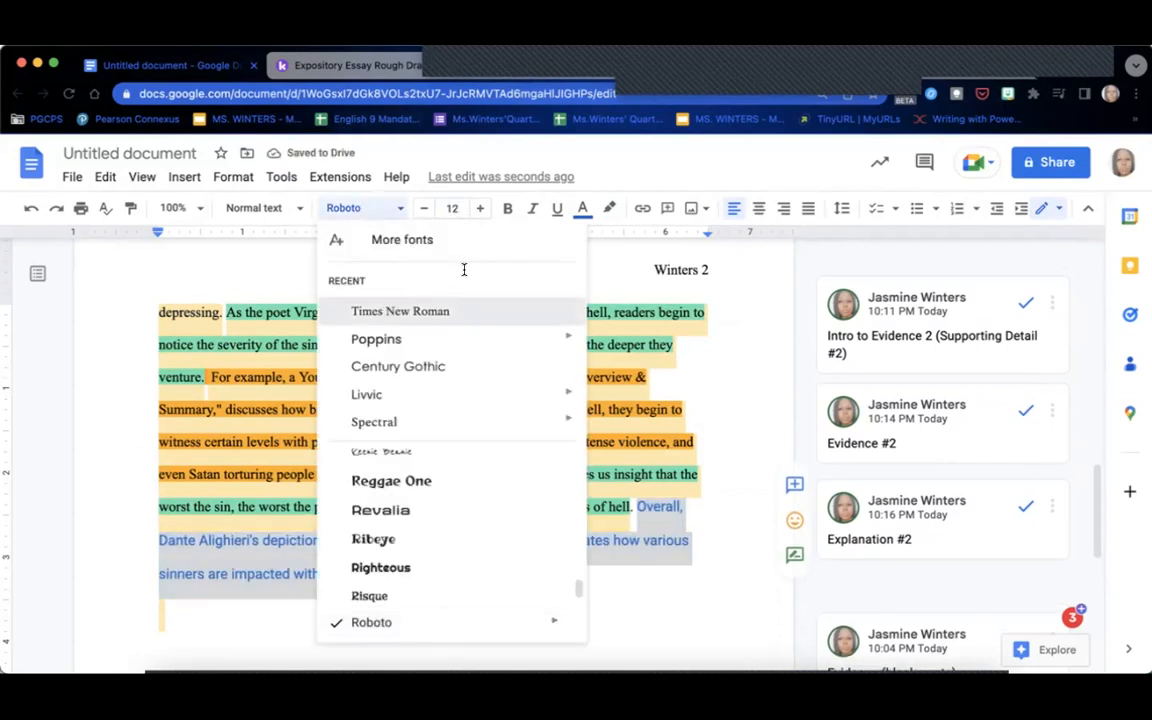
left_click(460, 311)
left_click(582, 208)
left_click(589, 239)
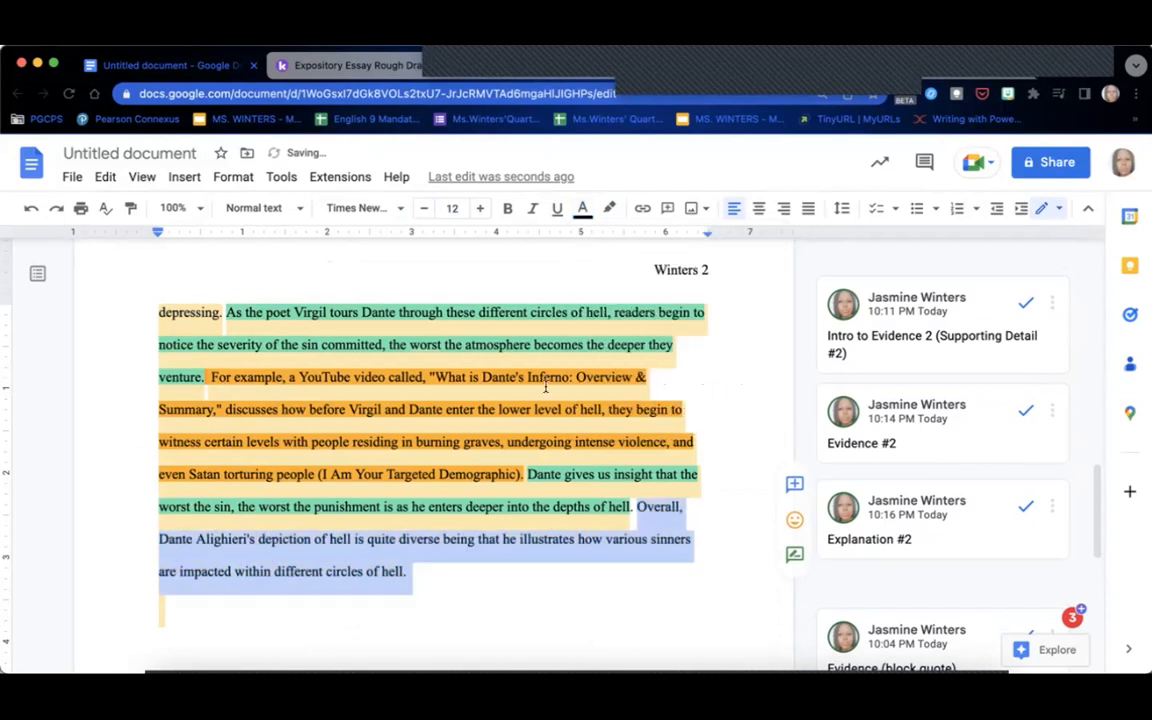
left_click(491, 557)
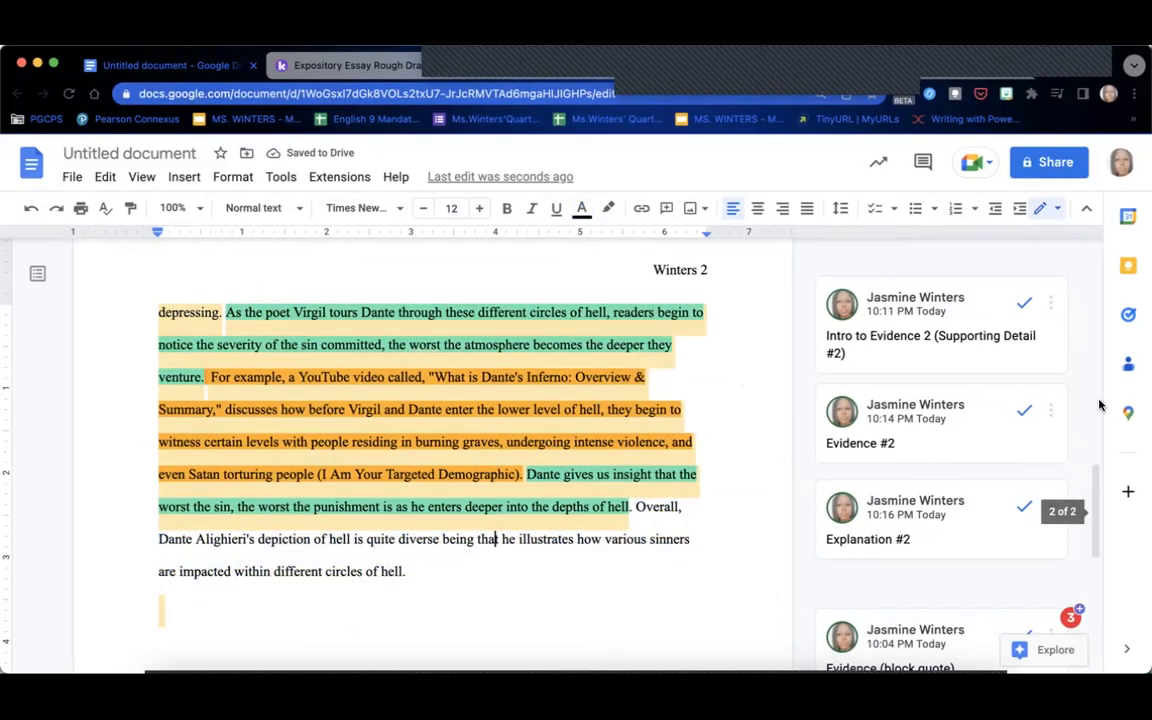
left_click_drag(1093, 508, 1097, 356)
- Review the zoomed-out essay and its comments in full screen, then bring up the Freshmen Writing 101 slides
left_click(53, 63)
key("super+minus")
key("super+minus")
key("super+minus")
key("super+minus")
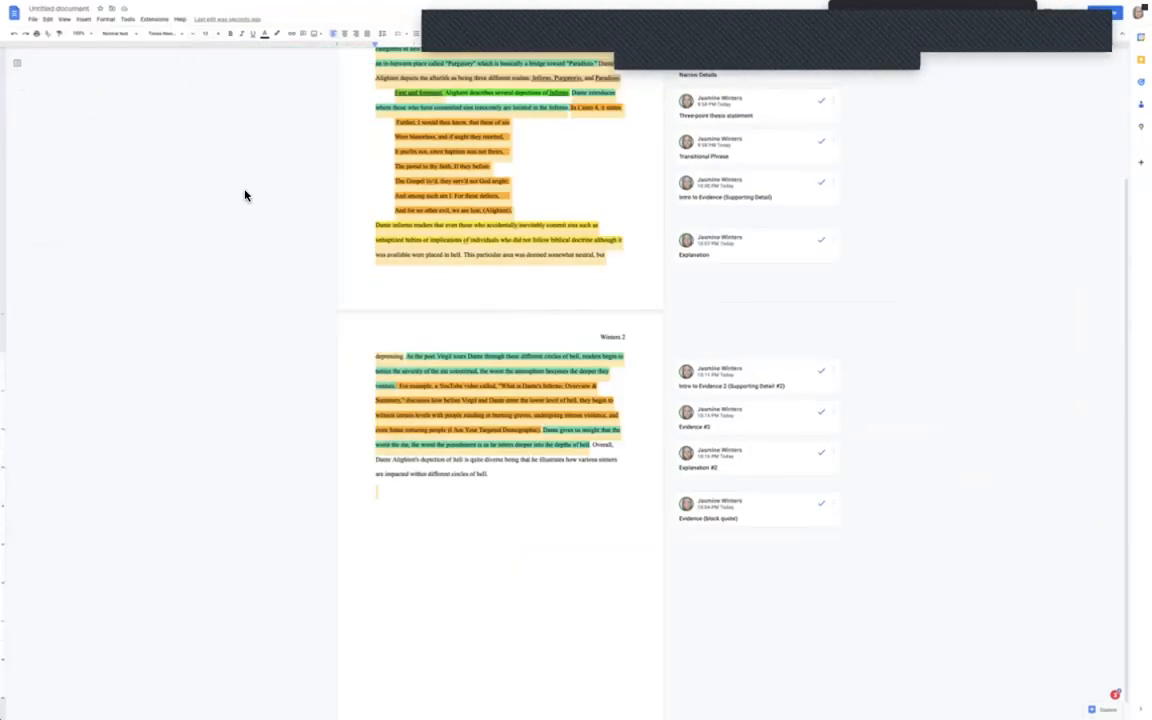
left_click(505, 175)
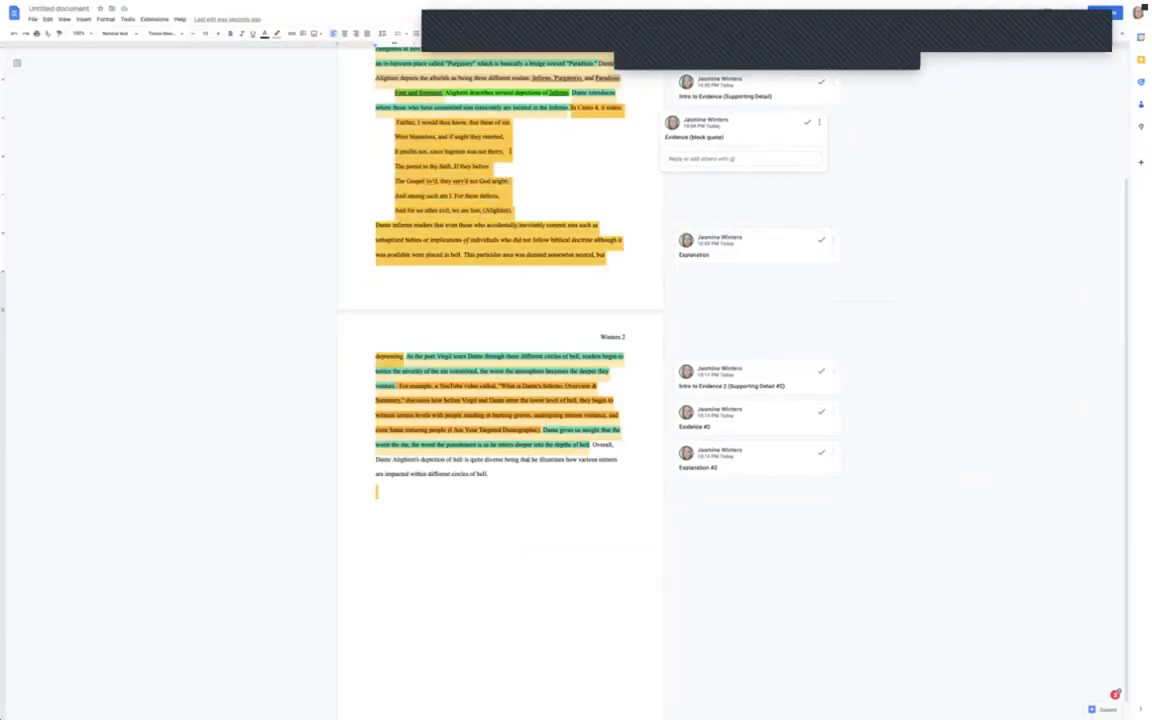
scroll(500, 350, "up", 3)
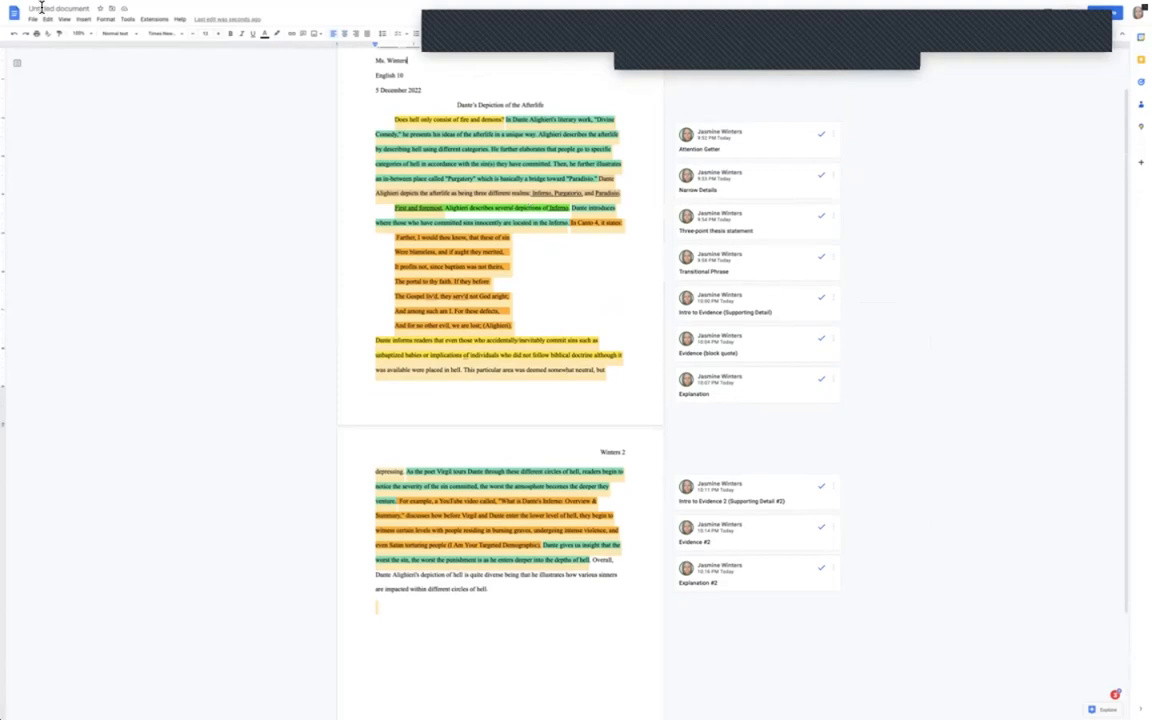
mouse_move(42, 22)
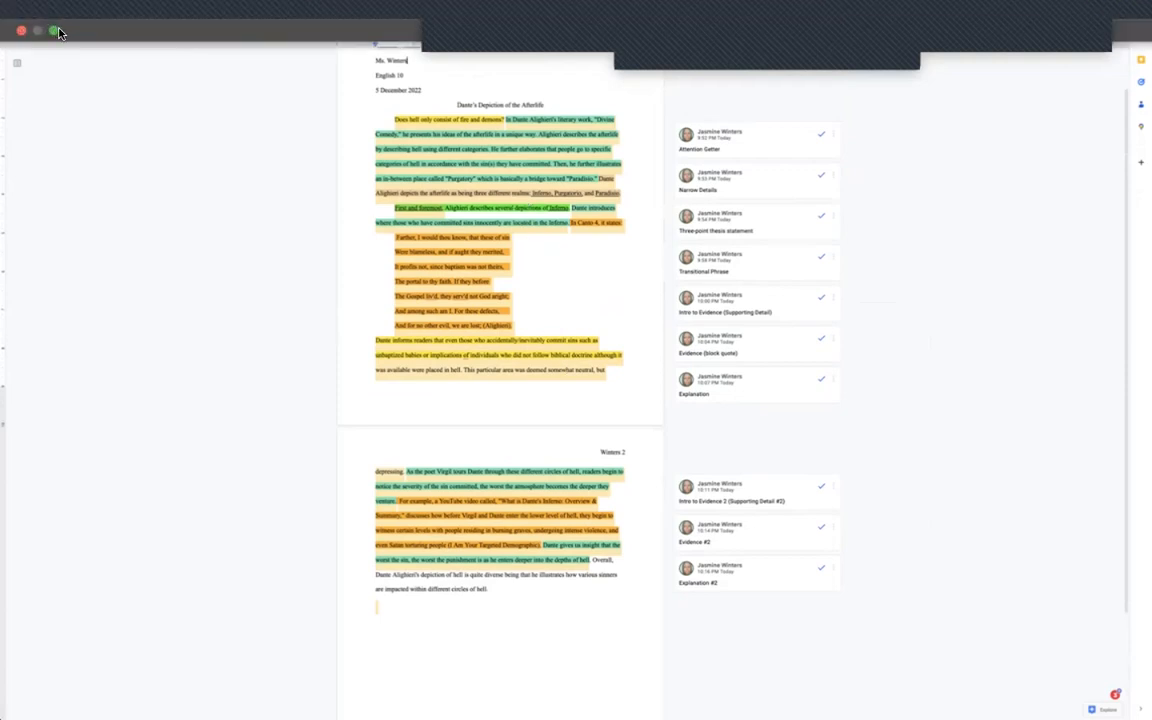
left_click(53, 32)
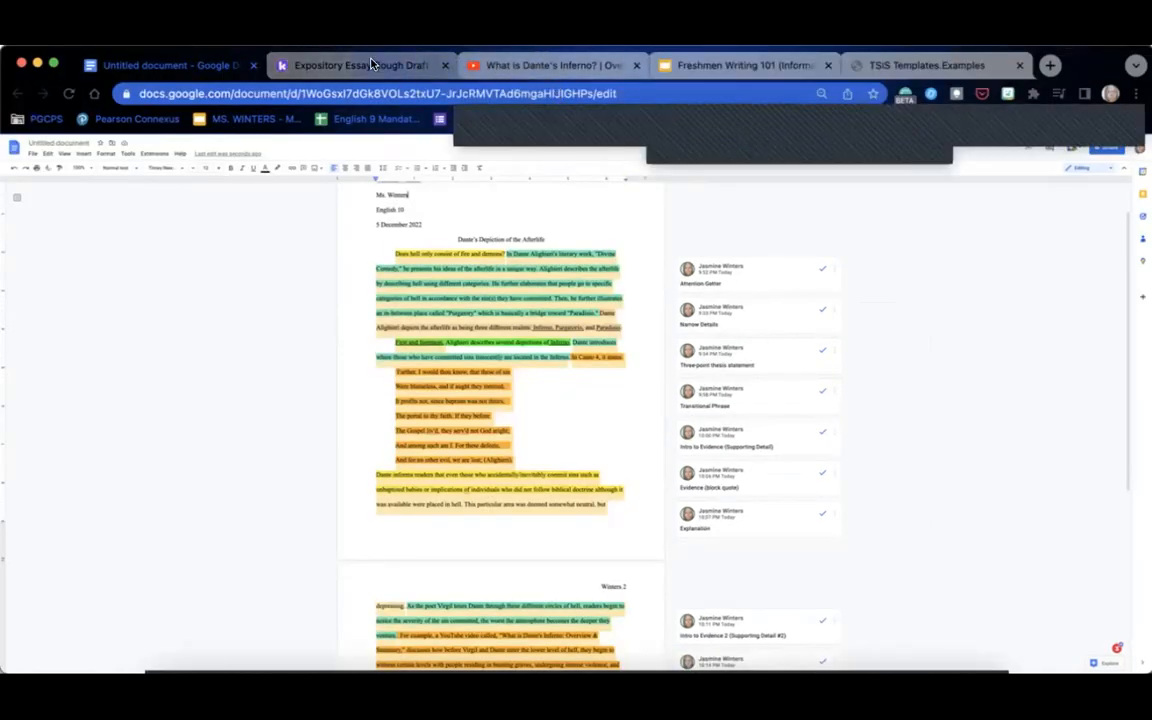
left_click(712, 68)
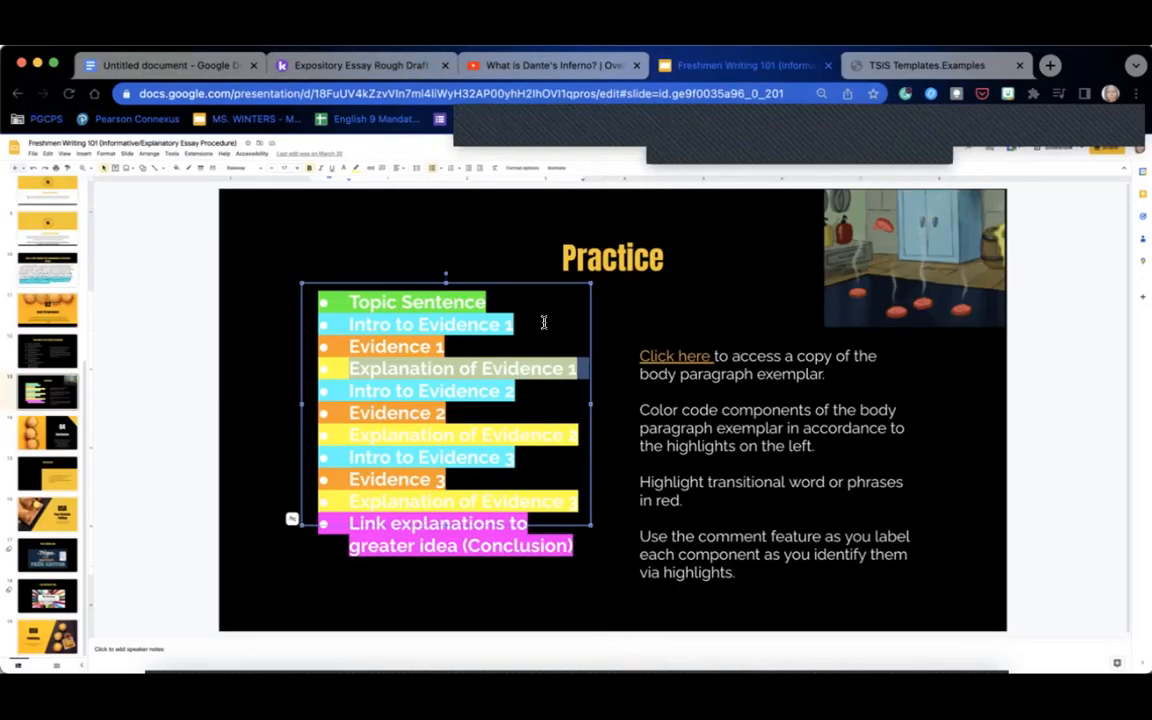
- Highlight the 'Overall…' concluding sentence in magenta and zoom the page back to about 75%
left_click(280, 67)
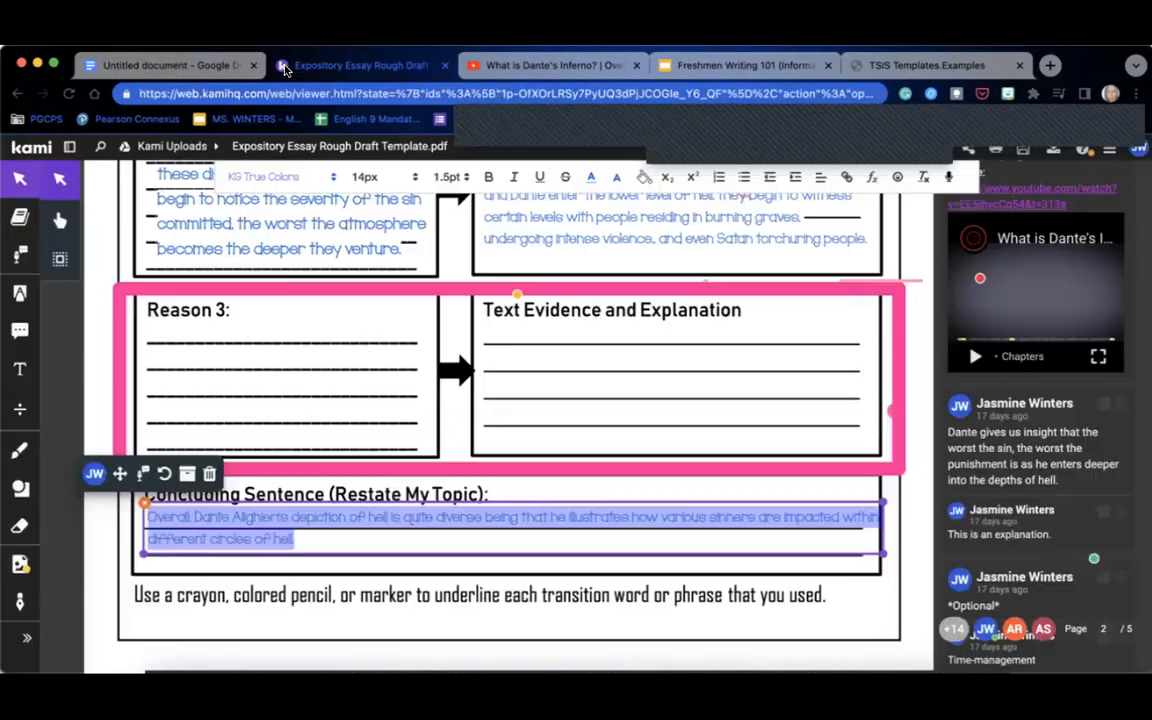
left_click(211, 70)
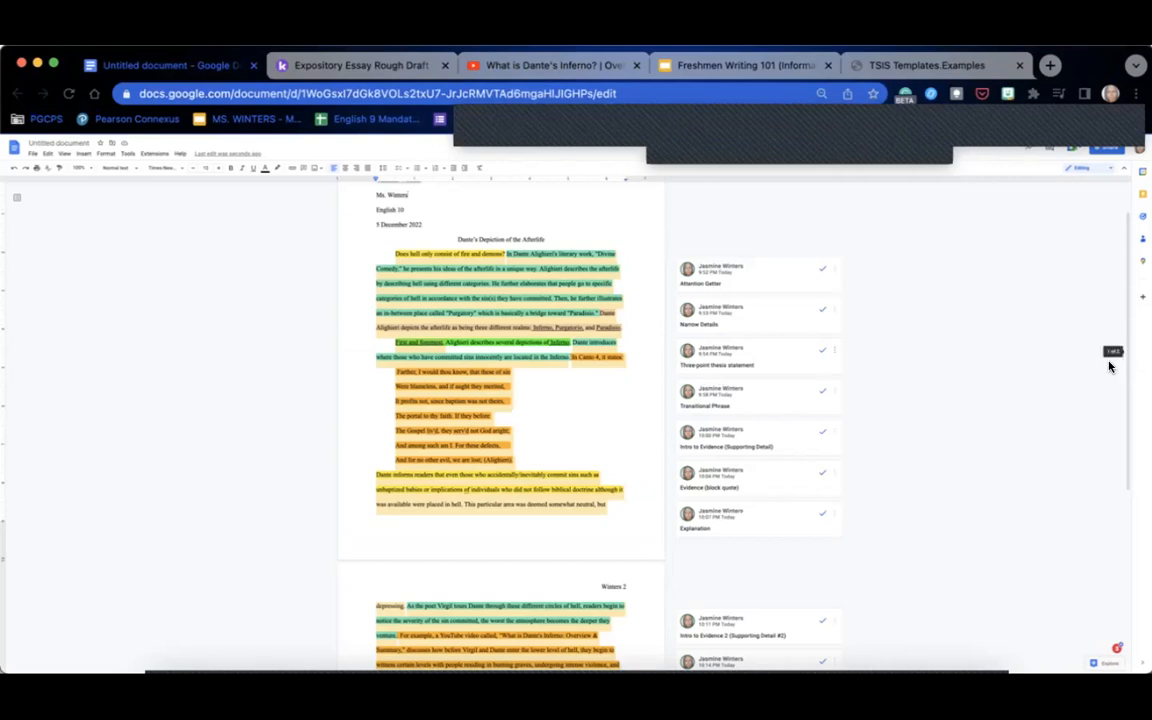
scroll(1121, 430, "down", 3)
scroll(1121, 440, "down", 2)
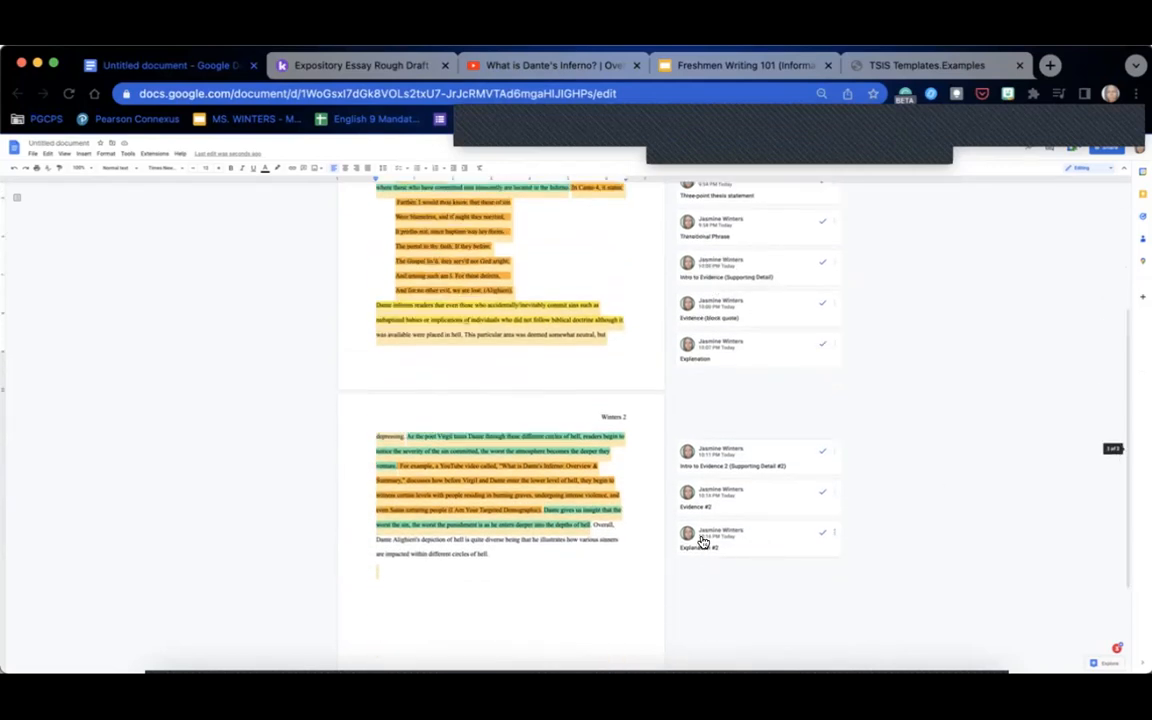
left_click_drag(591, 524, 607, 556)
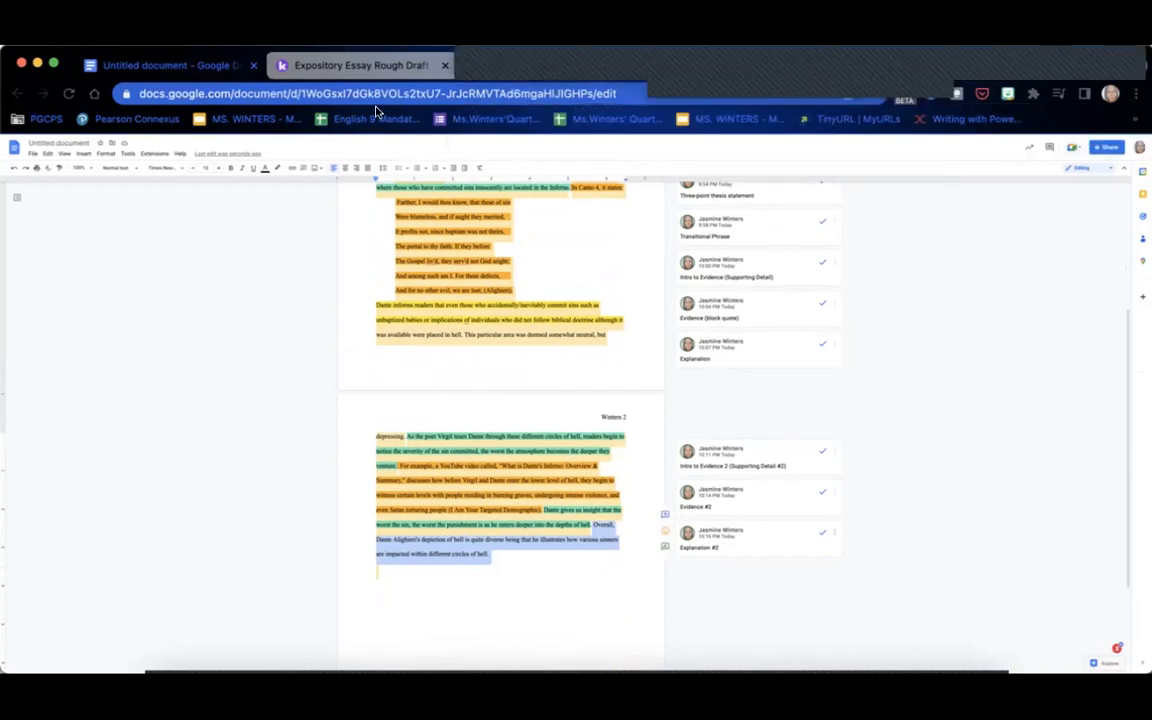
left_click(277, 168)
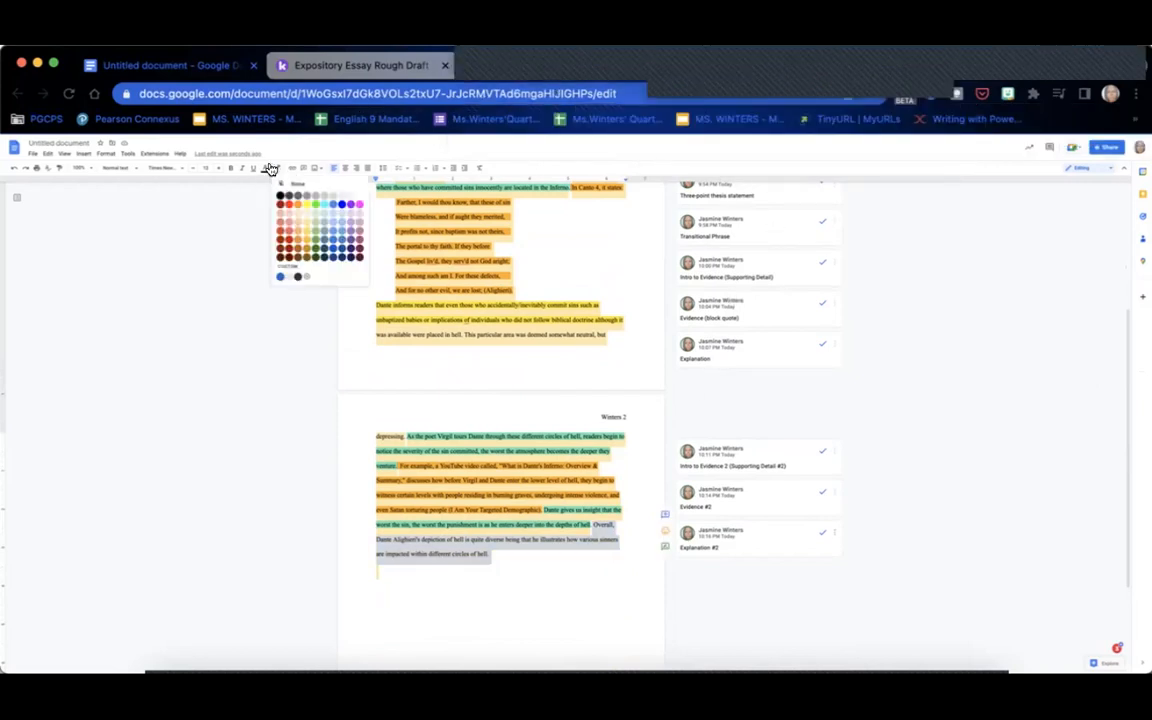
left_click(359, 205)
left_click(557, 560)
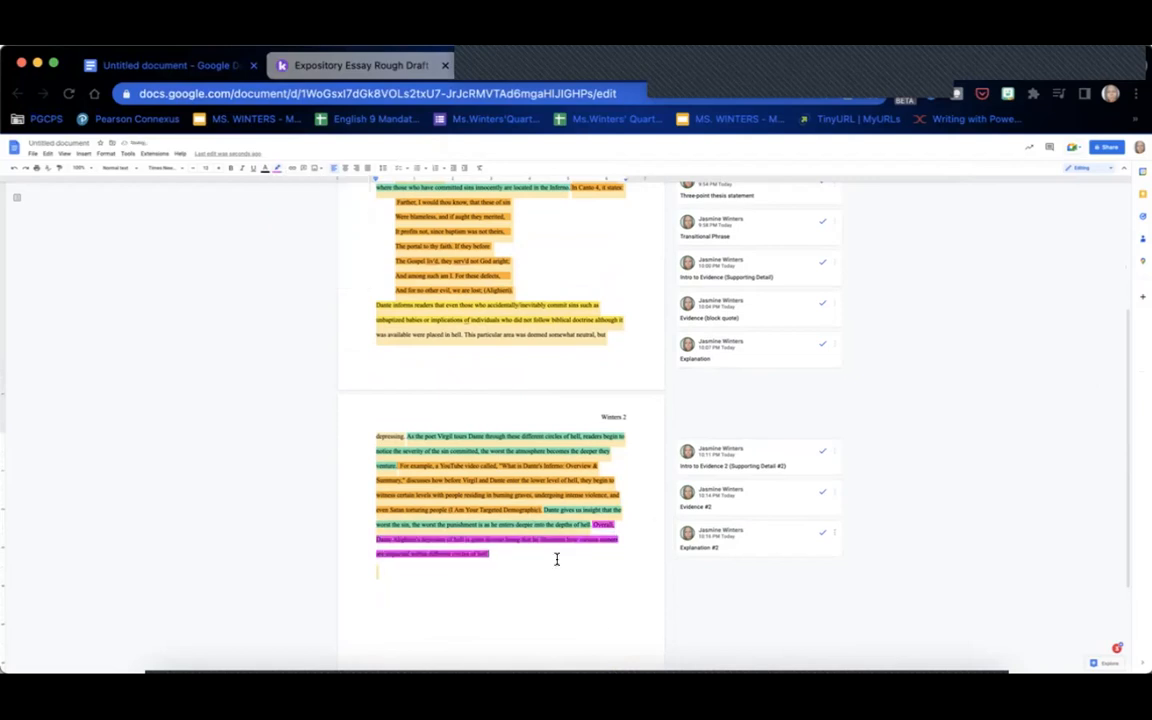
key("super+equal")
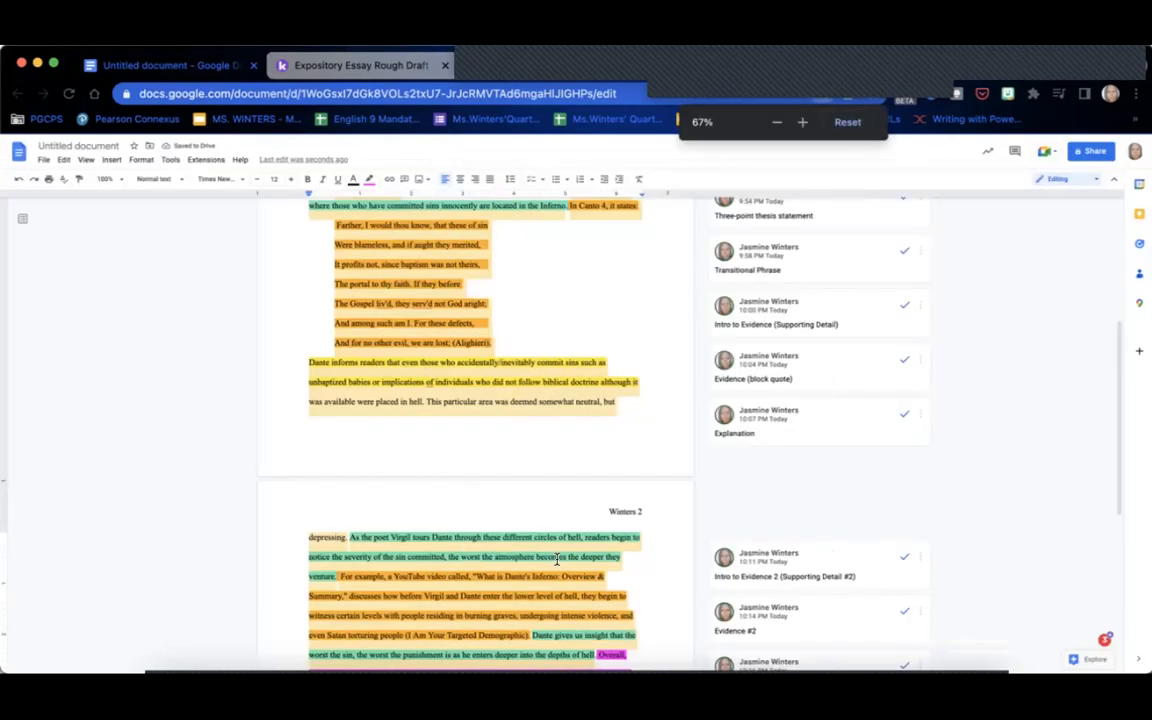
key("super+equal")
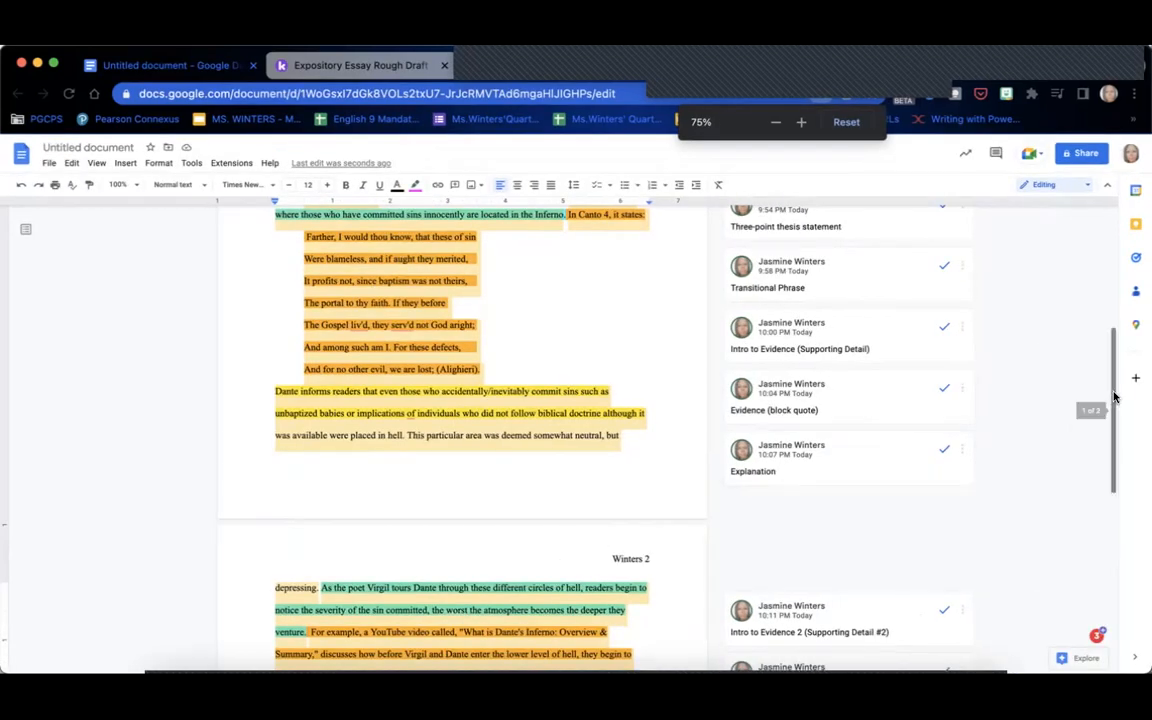
left_click_drag(1116, 398, 1124, 326)
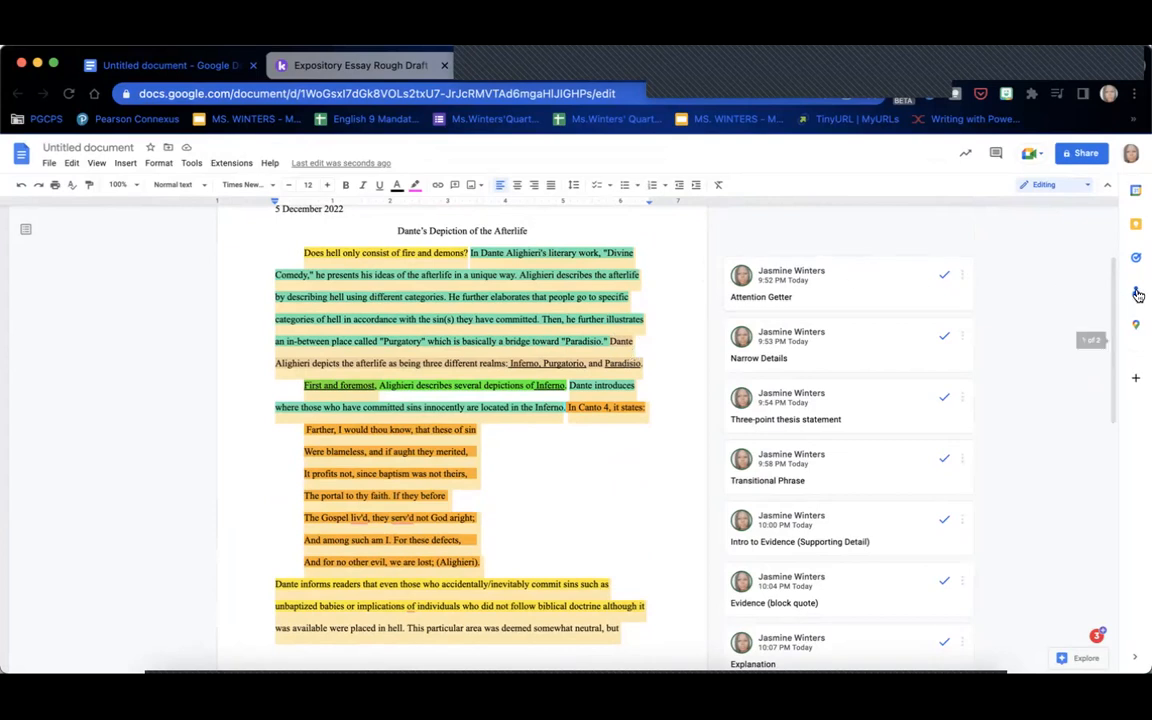
- Read the restated-thesis and conclusion rows on the Kami template's last page, then return to the essay
left_click(300, 62)
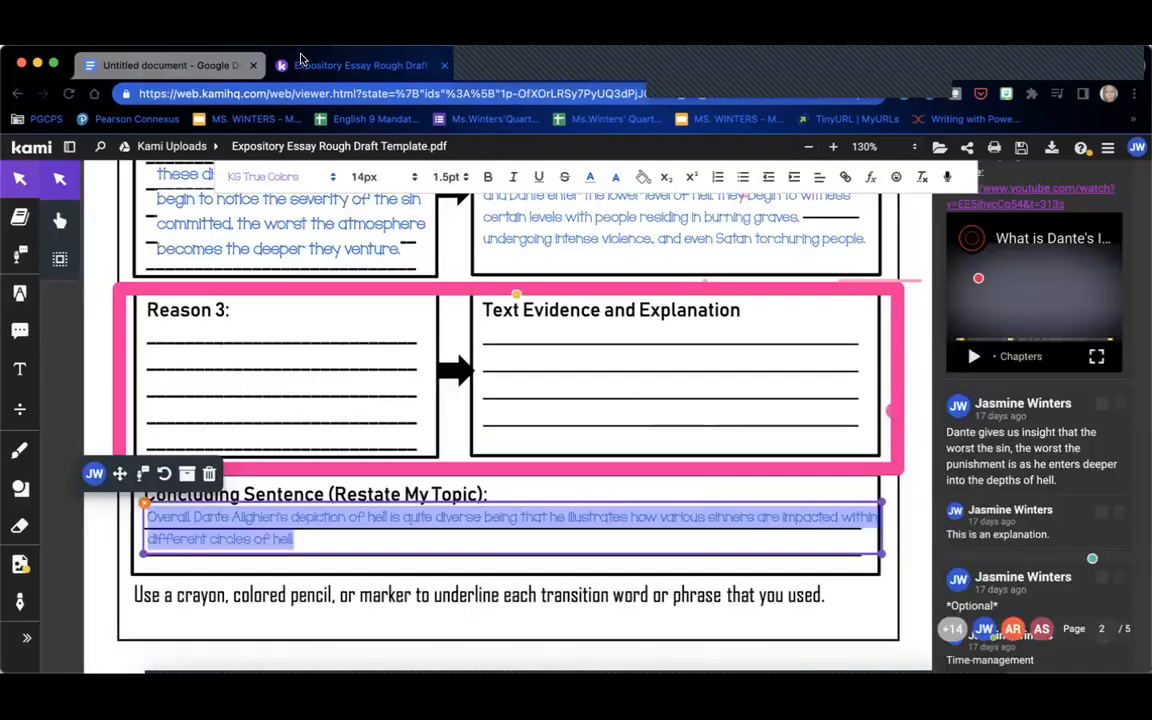
scroll(919, 371, "down", 10)
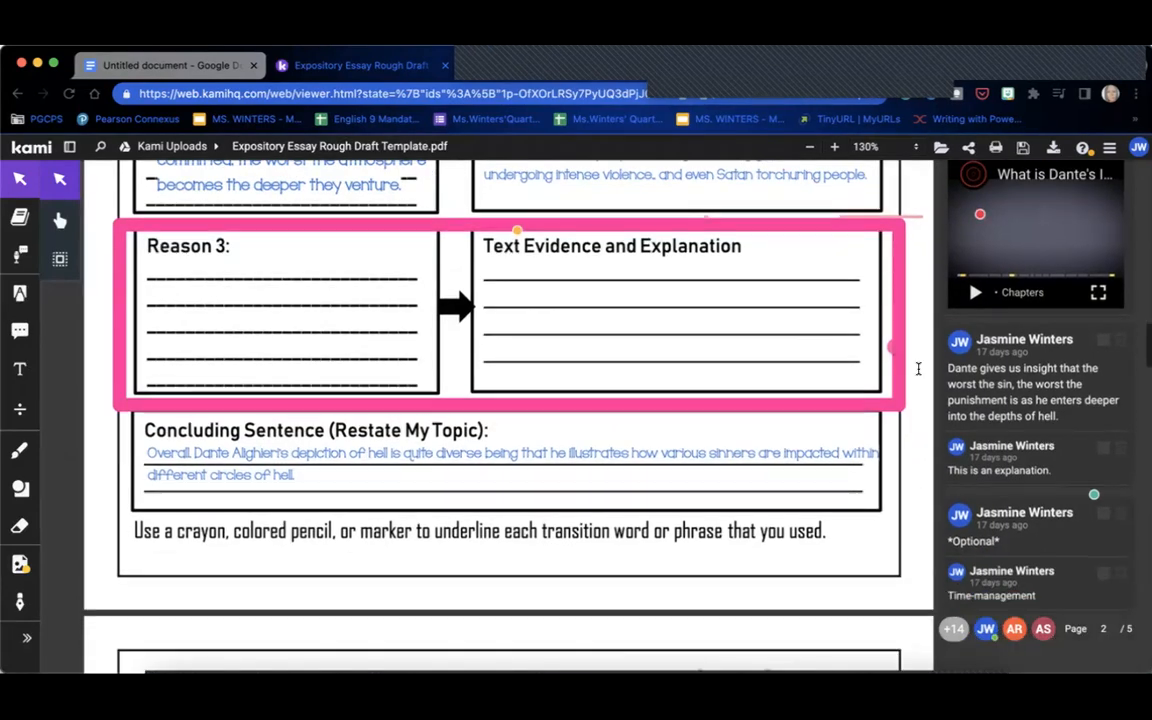
scroll(919, 375, "down", 10)
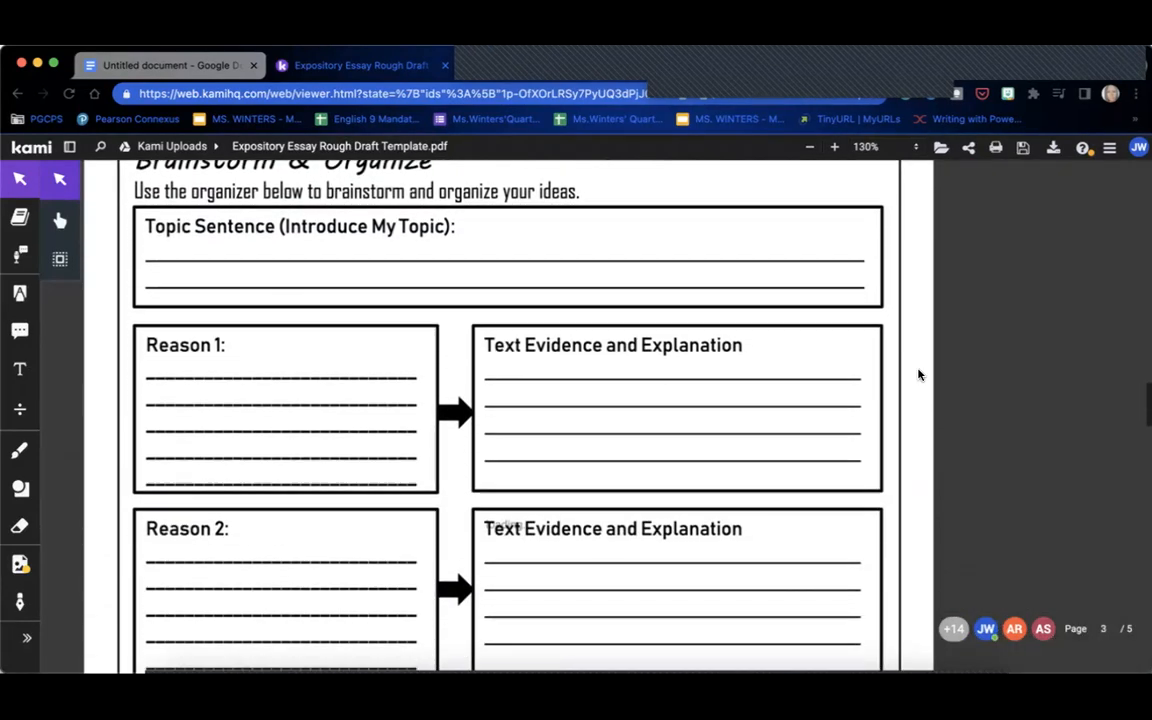
scroll(919, 375, "down", 10)
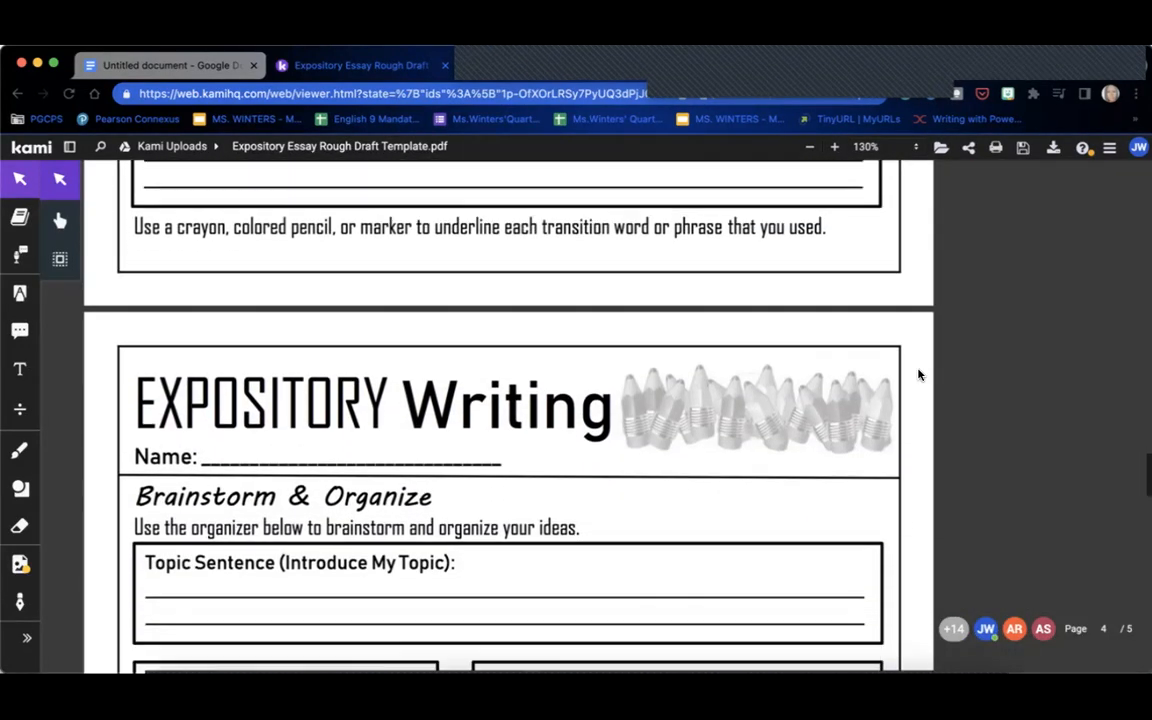
scroll(919, 375, "down", 10)
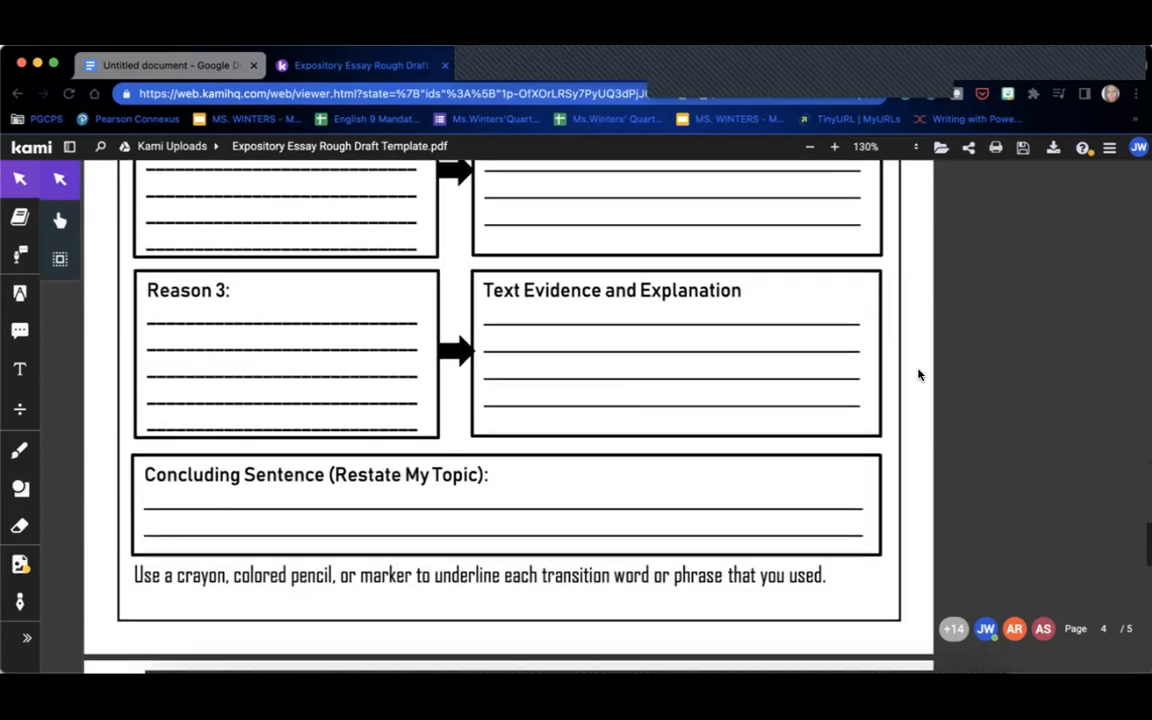
scroll(919, 375, "down", 2)
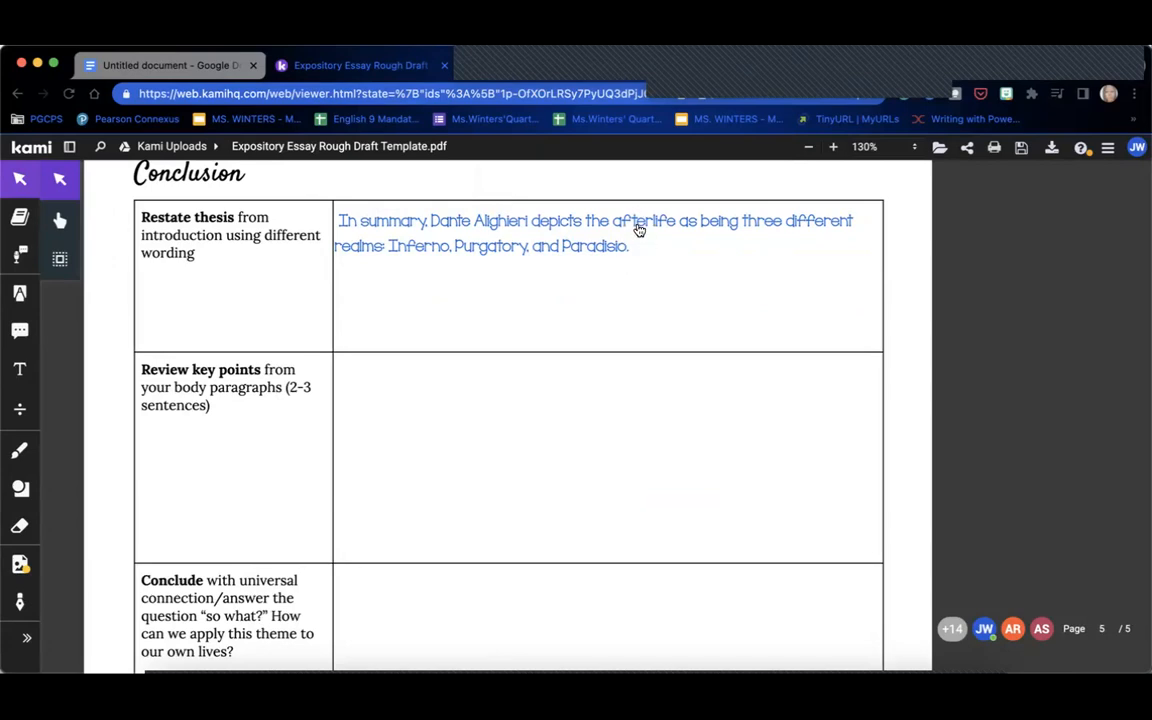
left_click(639, 229)
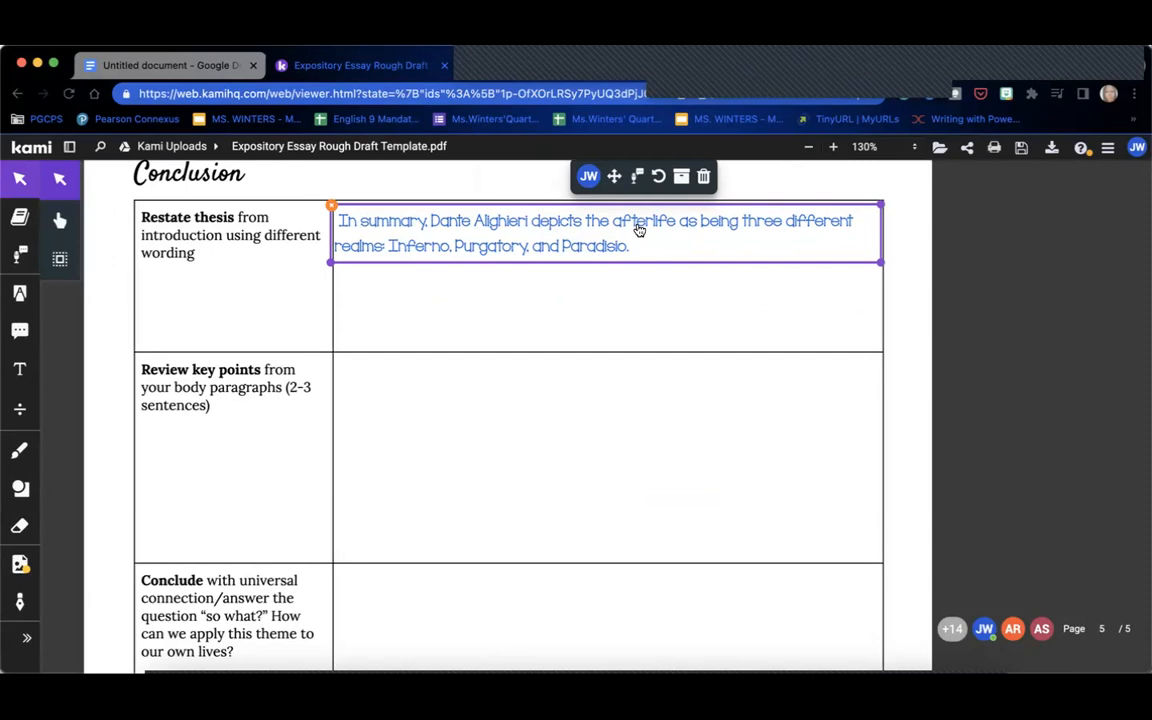
left_click(646, 436)
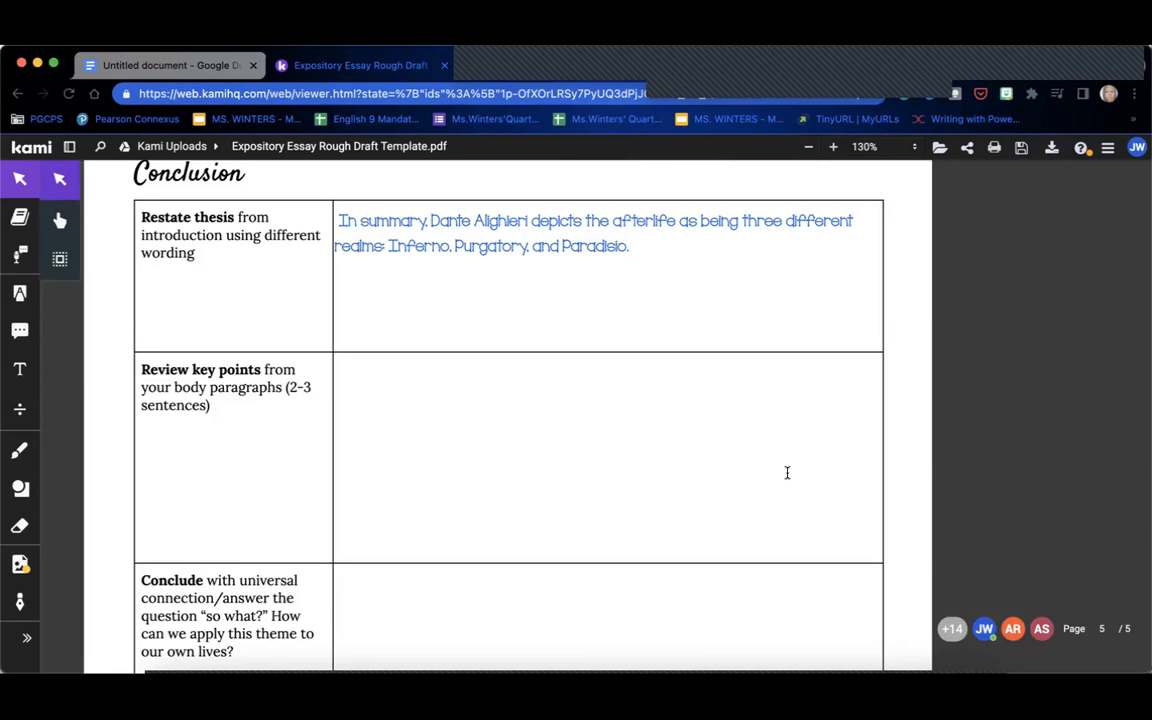
scroll(787, 473, "down", 3)
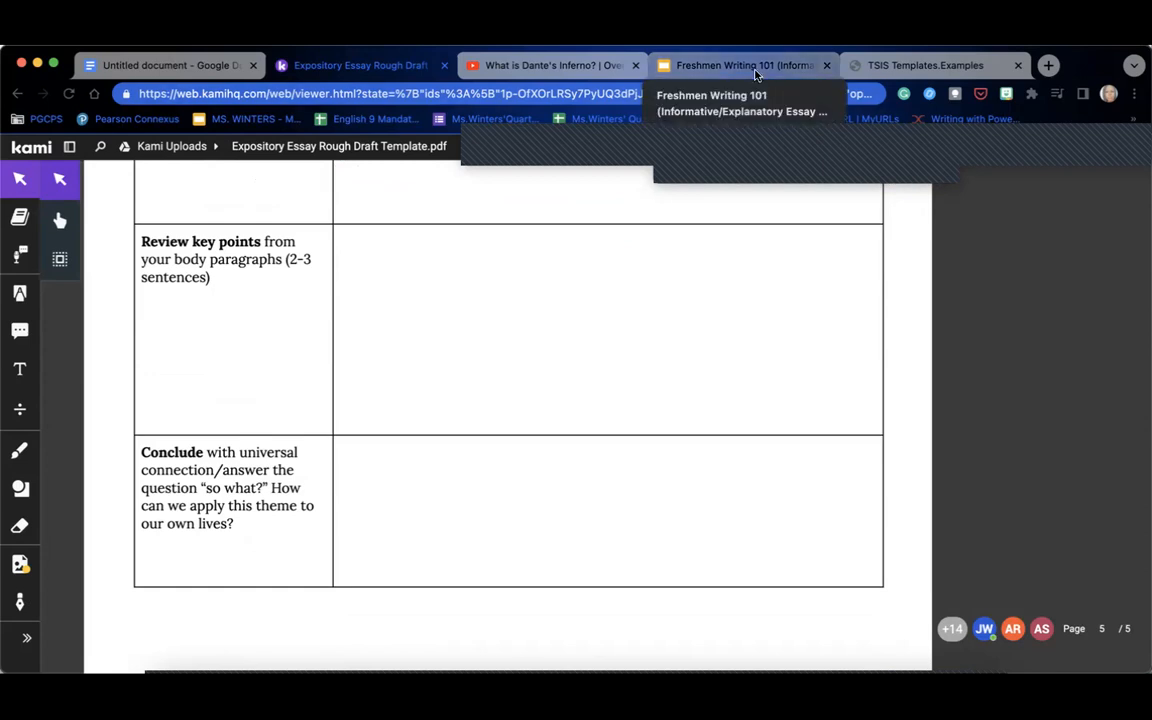
left_click(205, 68)
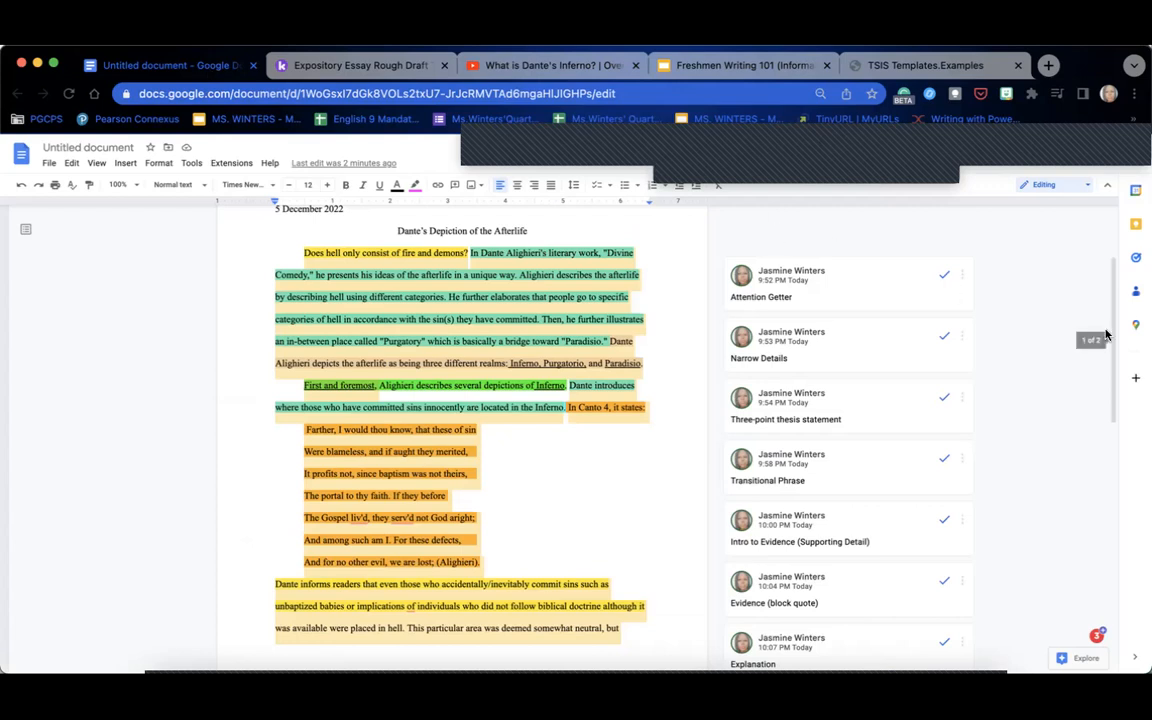
- Add blank lines after the essay so the cursor sits on the first line of page 3
left_click_drag(1113, 335, 1093, 498)
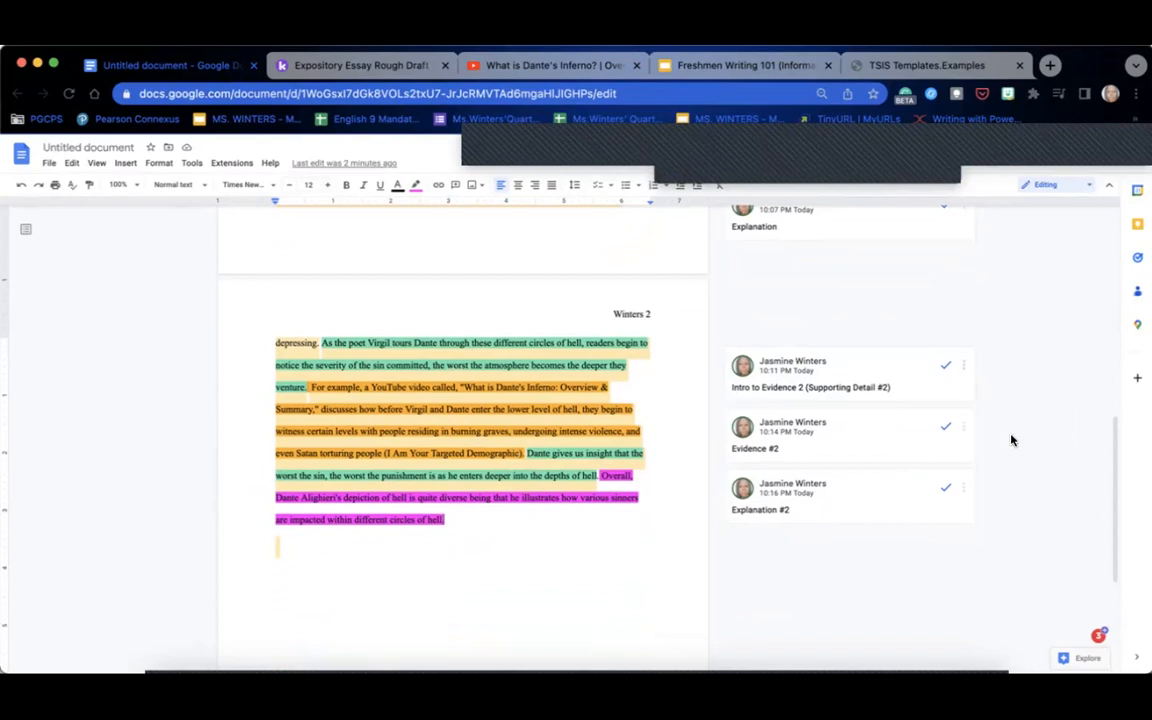
left_click_drag(1112, 464, 1108, 564)
left_click(548, 292)
key("Return")
key("Return")
key("Return")
key("Return")
key("Return")
key("Return")
key("Return")
key("Return")
key("Return")
key("Return")
key("Return")
key("Return")
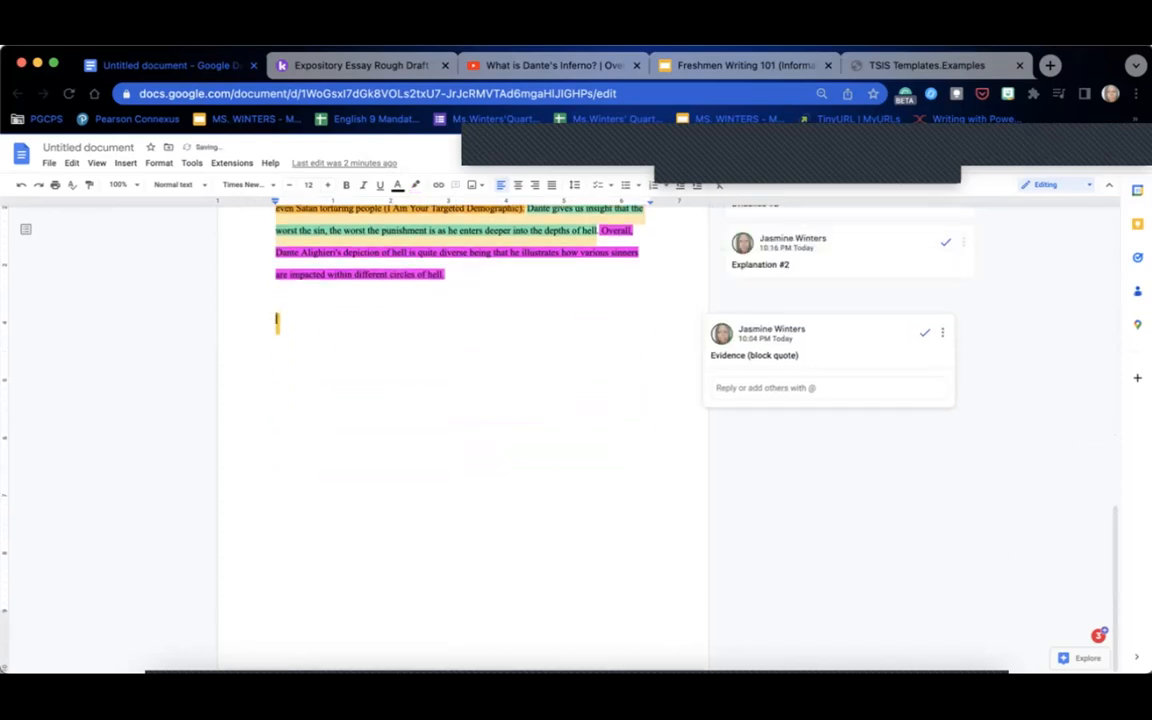
key("BackSpace")
key("BackSpace")
key("Return")
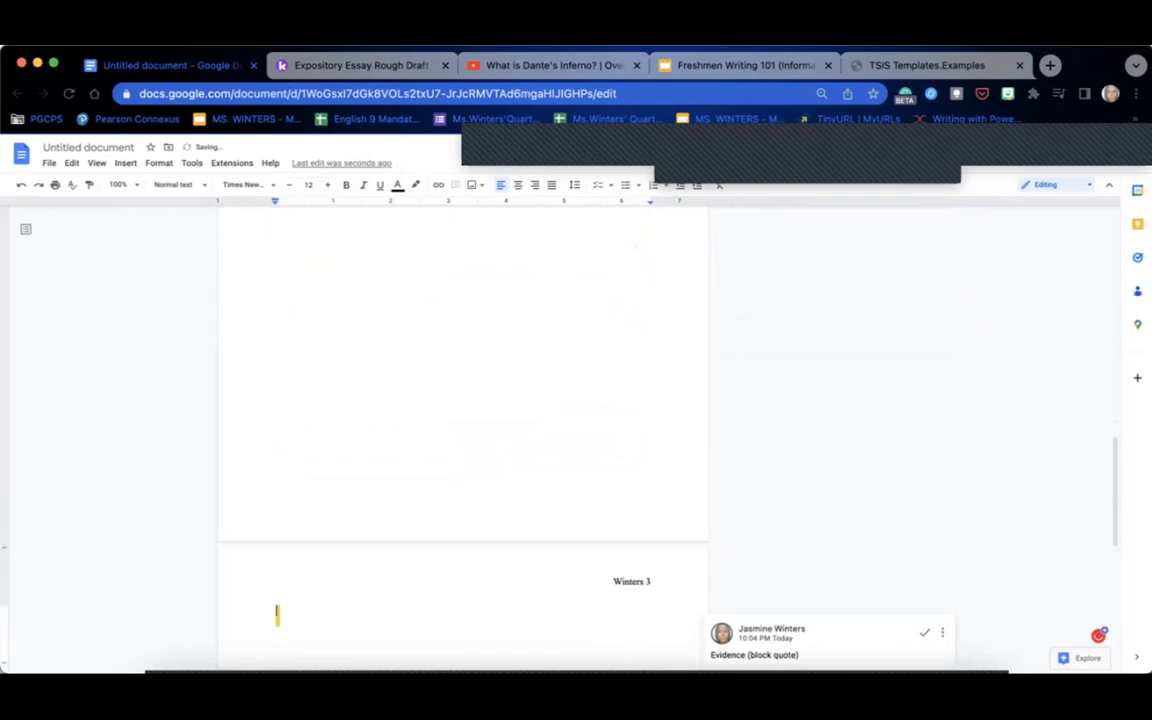
- Type a centred 'Works Cited' heading with a left-aligned empty line below, viewing at 110%
left_click(510, 186)
type("Wo")
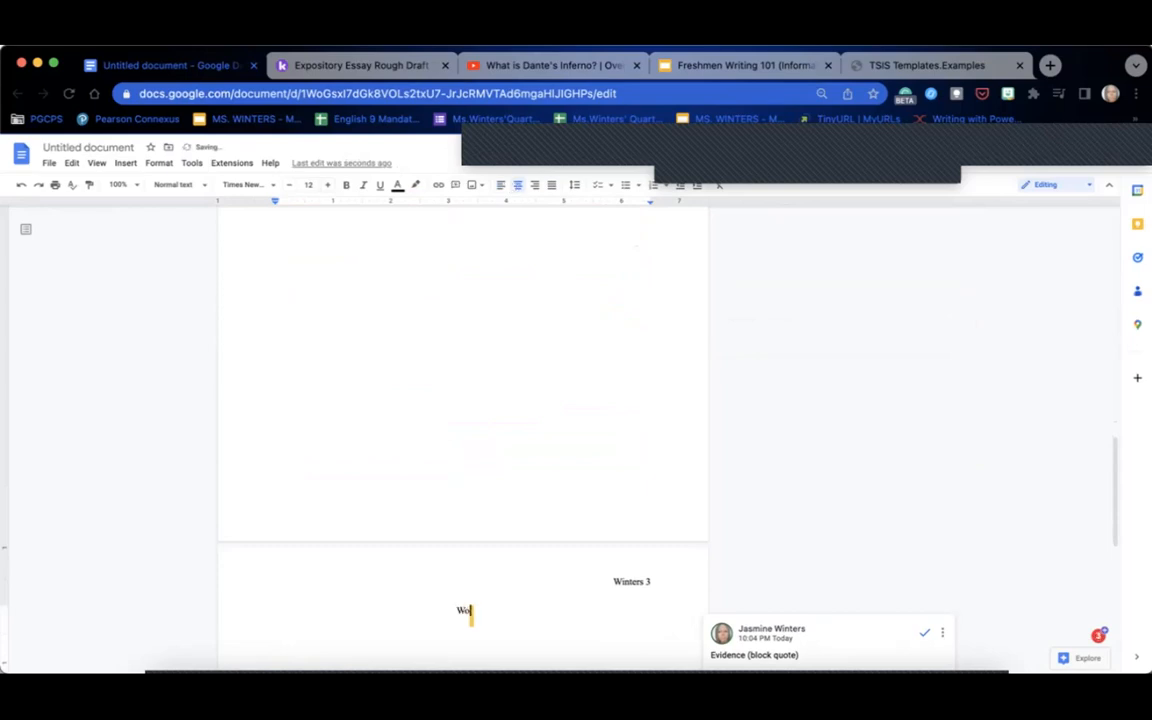
type("rks Cited")
key("Return")
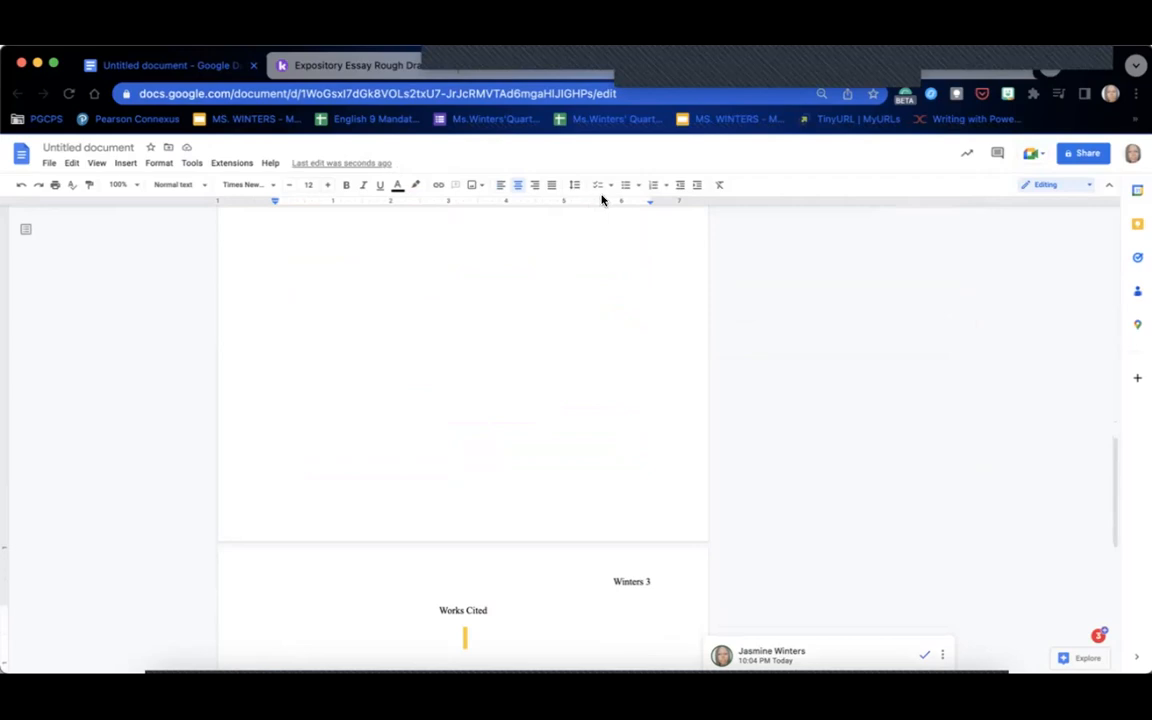
left_click(496, 187)
key("super+equal")
key("super+equal")
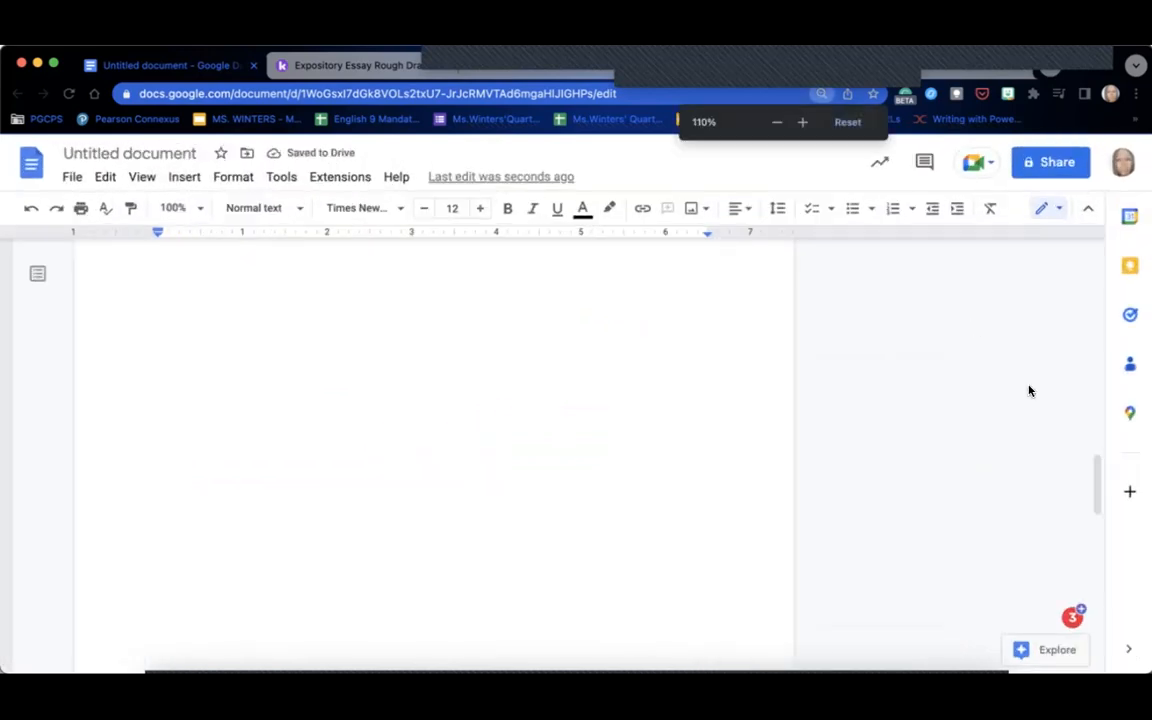
left_click_drag(1099, 482, 1092, 541)
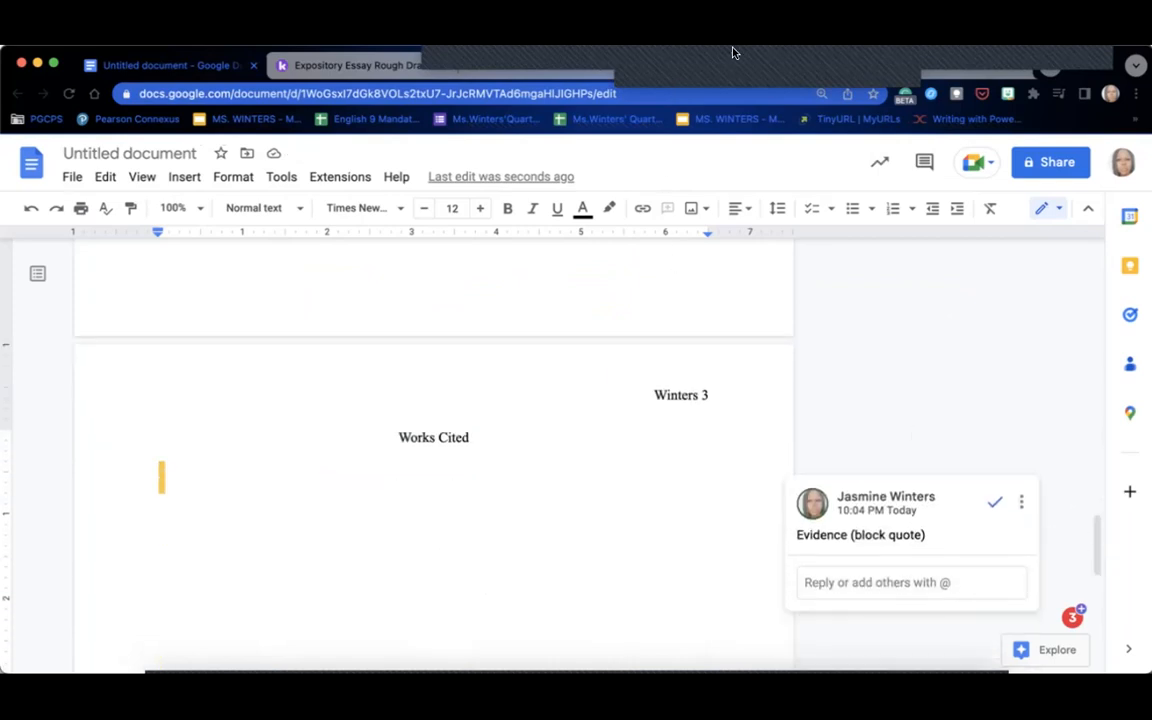
- In a new tab, search Google for 'scribbr'
left_click(1048, 66)
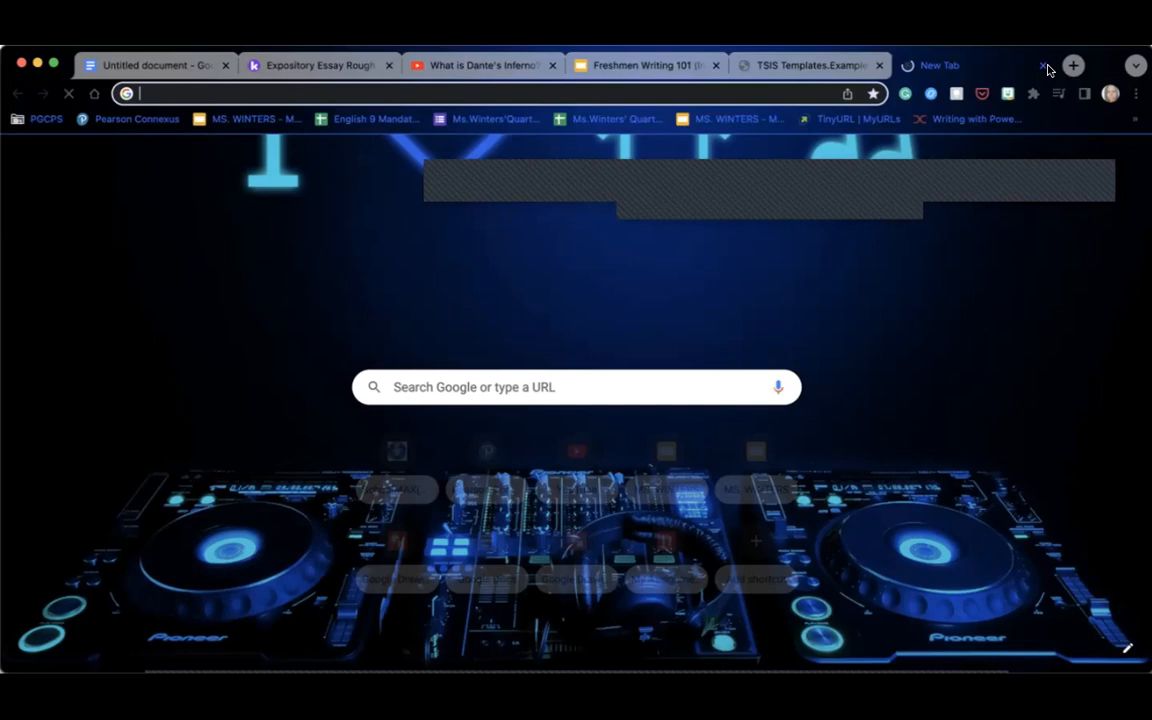
type("scribbr.com")
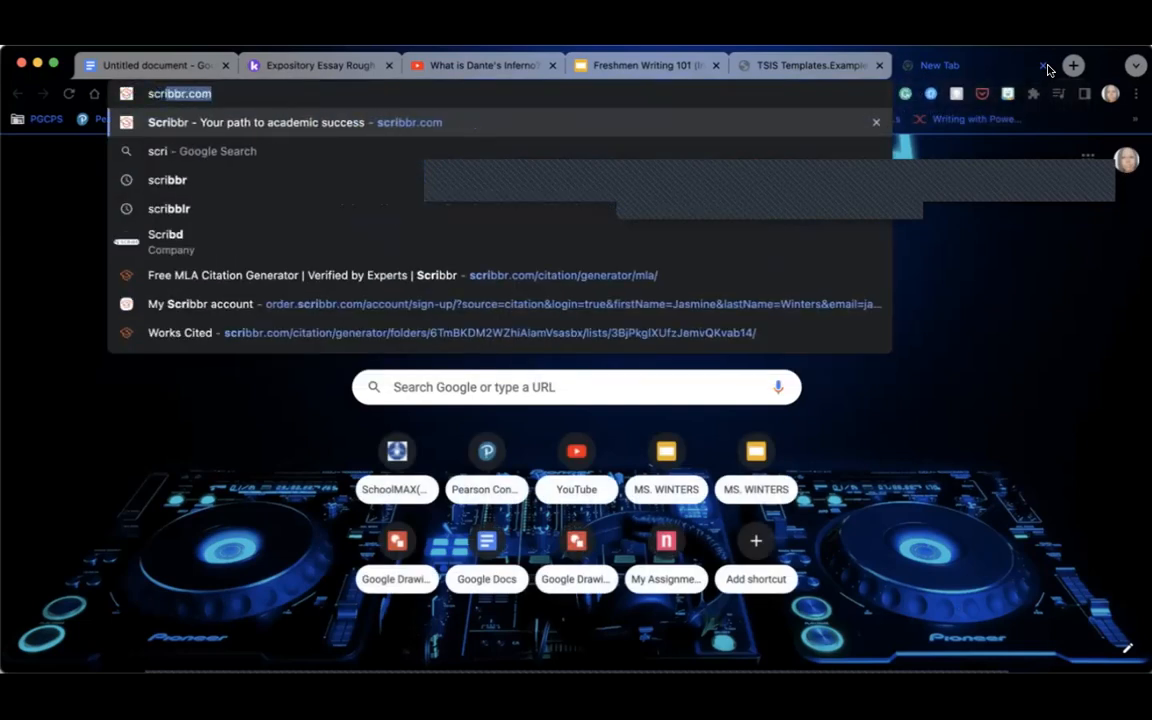
key("Return")
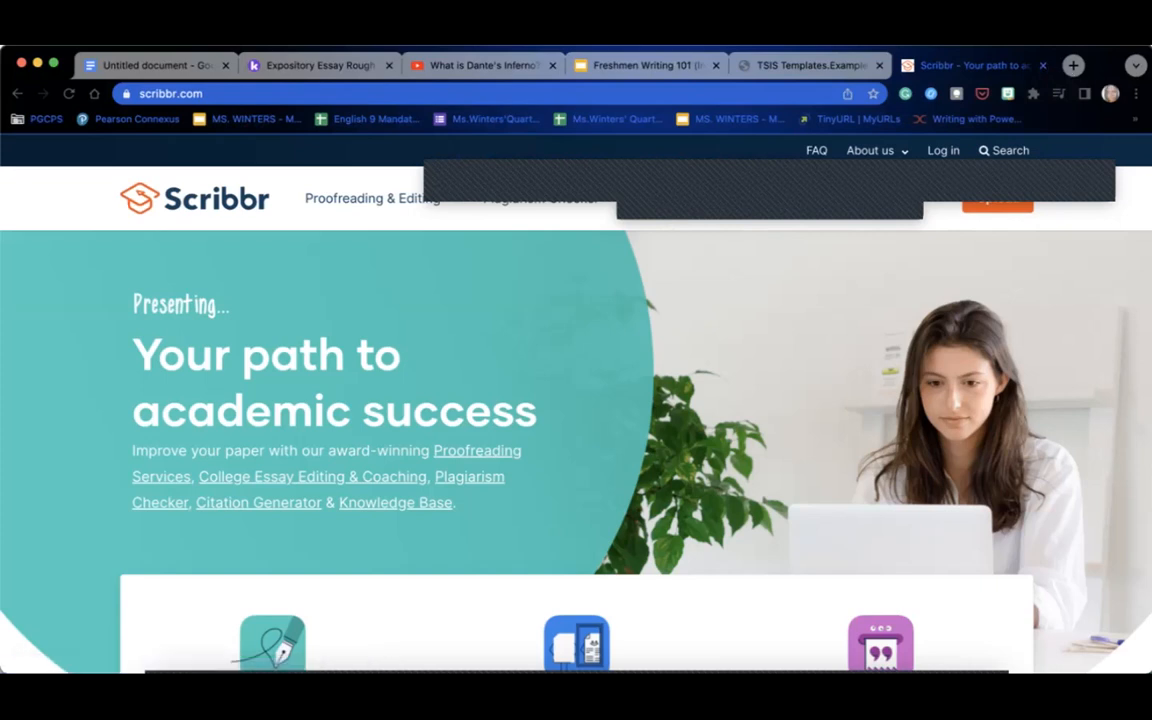
left_click(366, 90)
type("g")
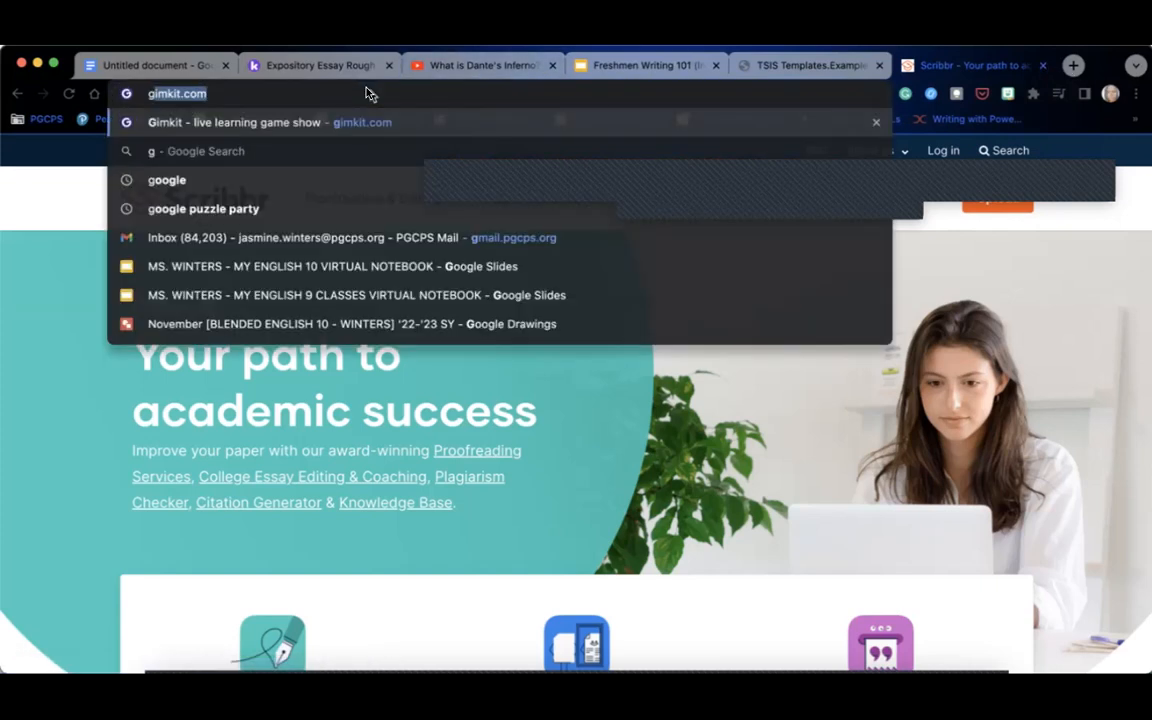
type("oogle")
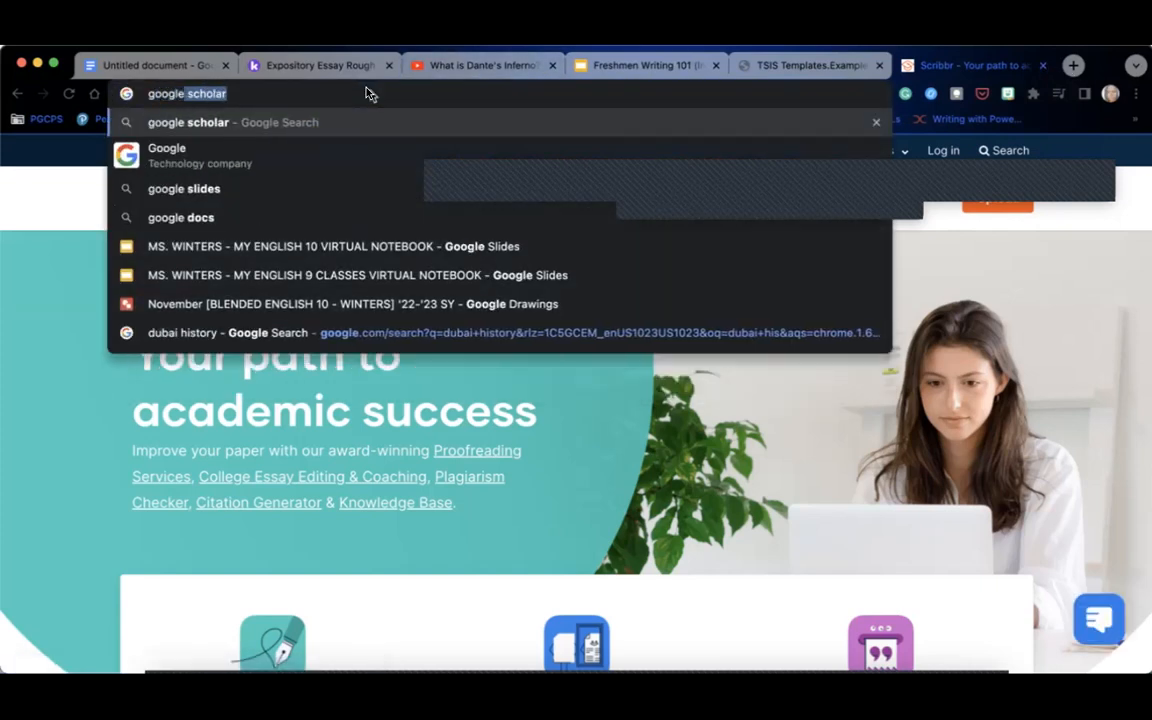
key("BackSpace")
key("Return")
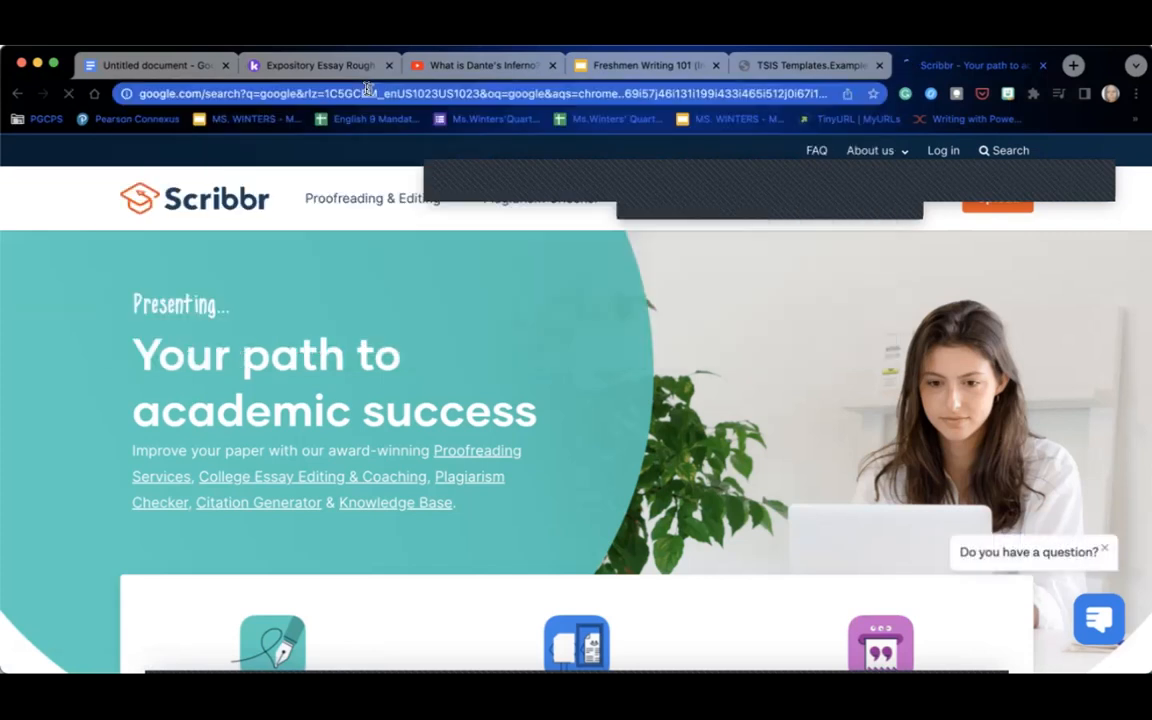
left_click(365, 195)
left_click_drag(303, 195, 144, 162)
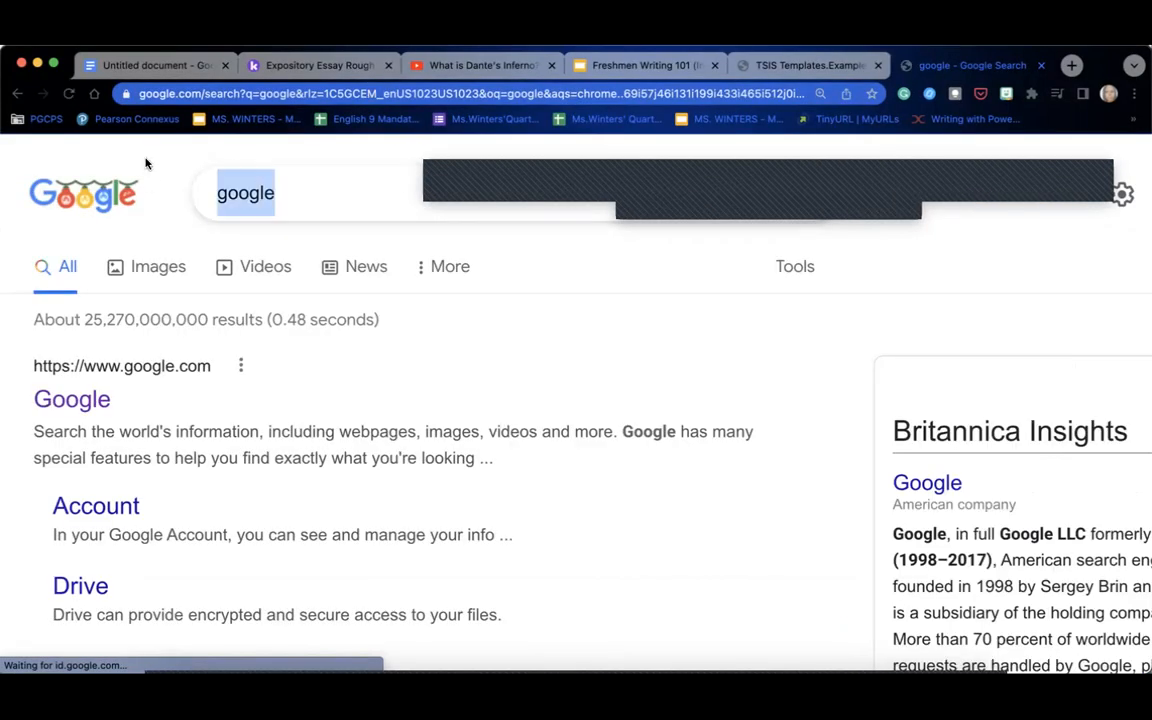
type("scri")
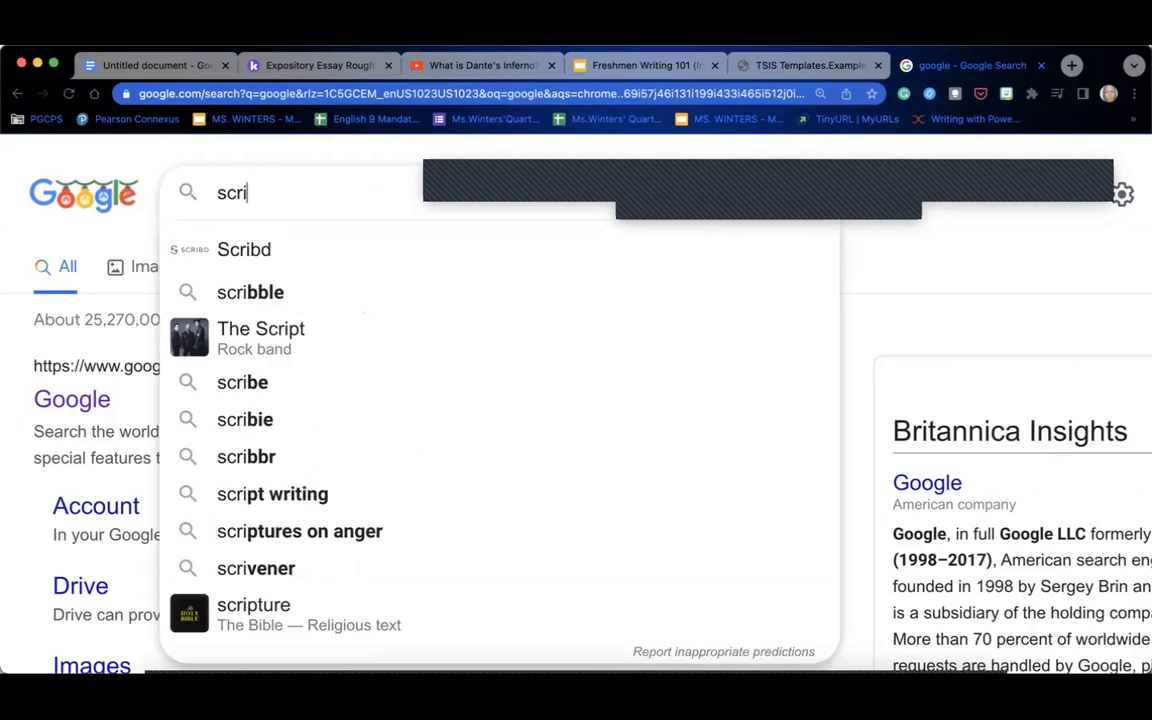
type("bbr")
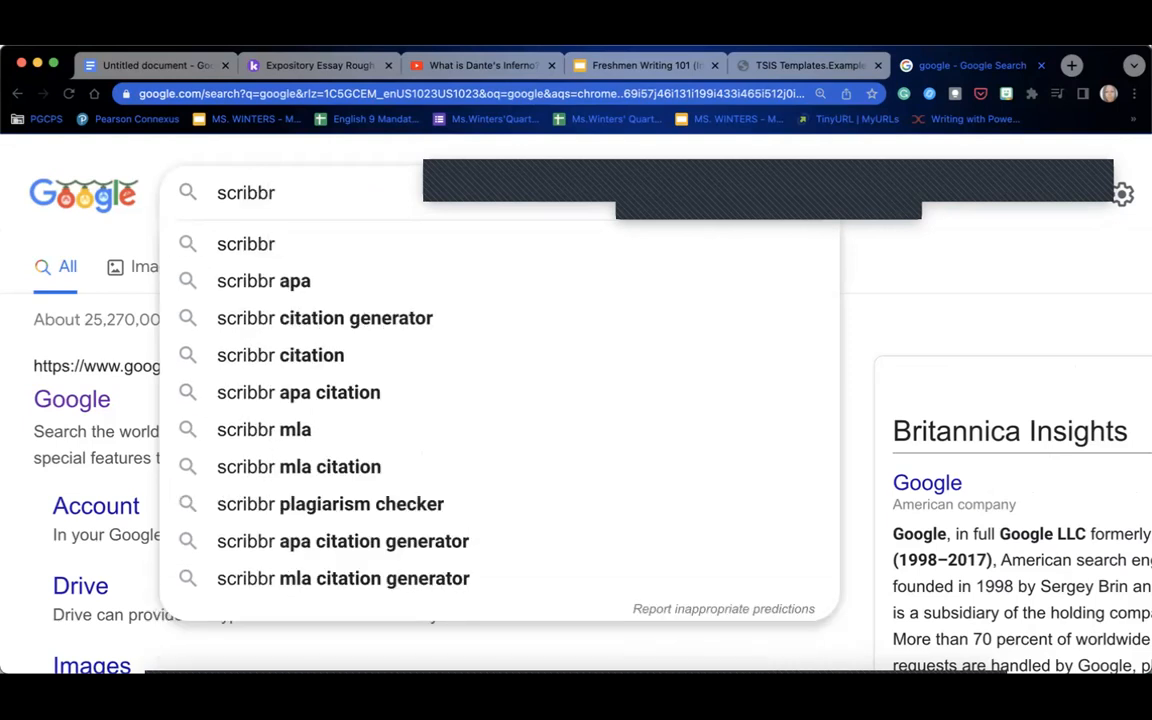
key("Return")
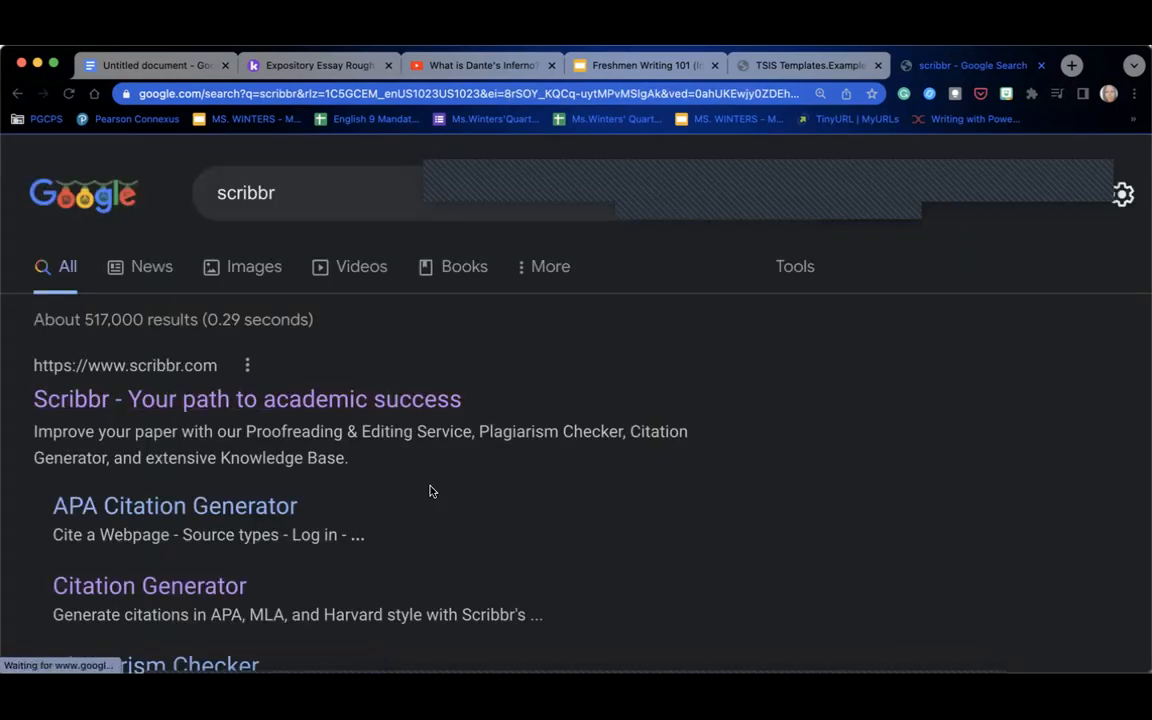
- Open Scribbr's Citation Generator, check its MLA 9 lists, dismiss the sign-up prompt, and go back
left_click(189, 589)
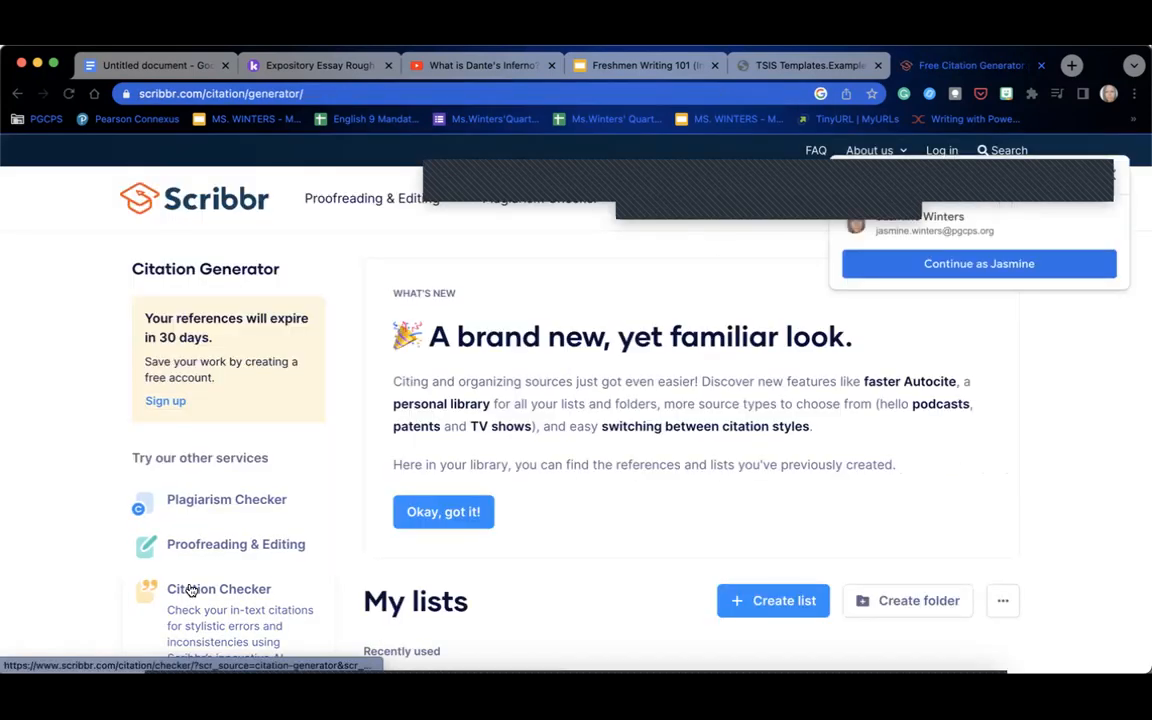
scroll(189, 589, "down", 5)
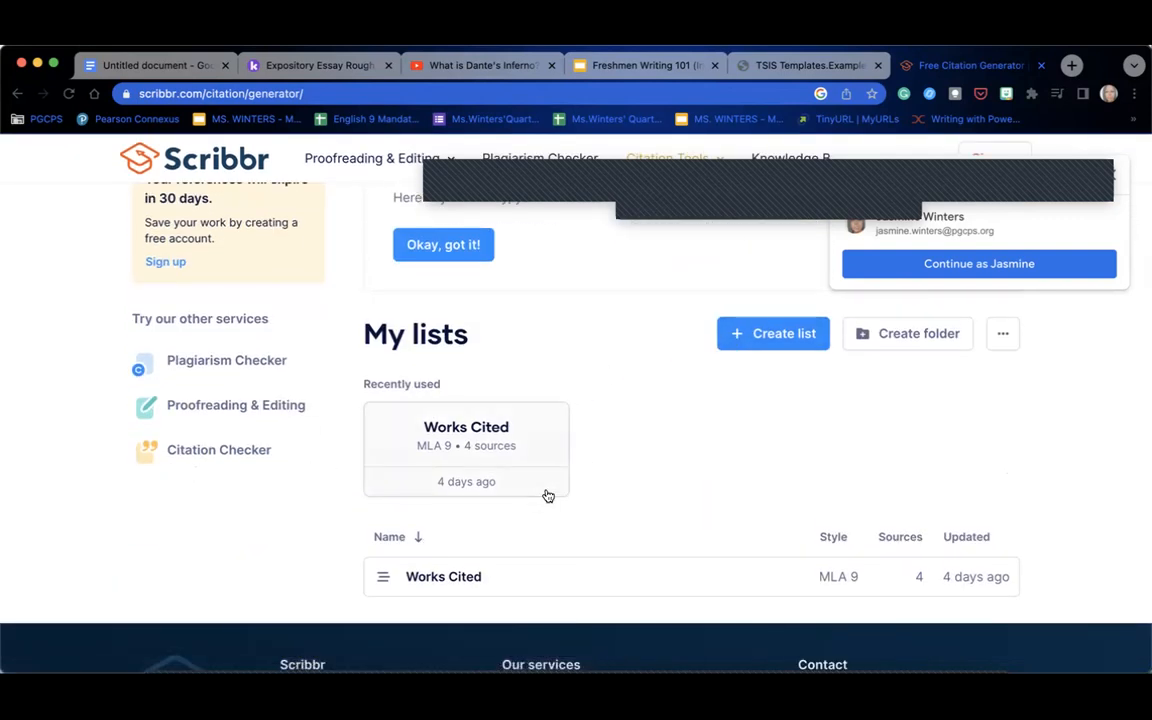
left_click(756, 332)
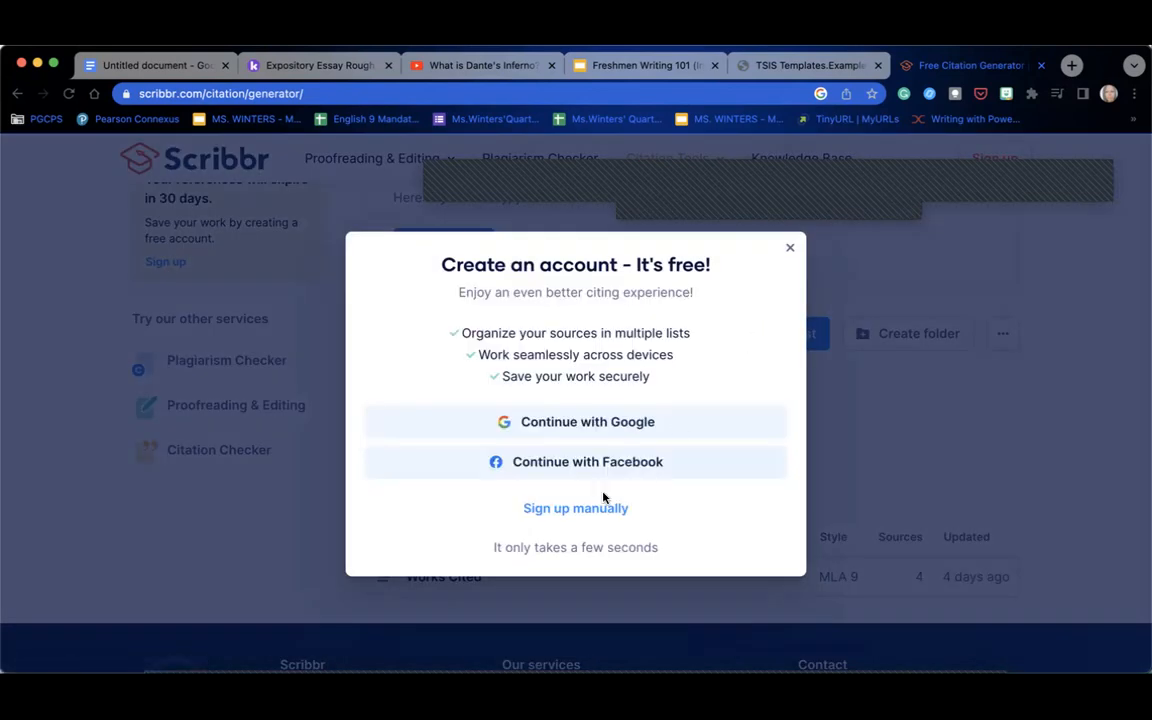
left_click(789, 249)
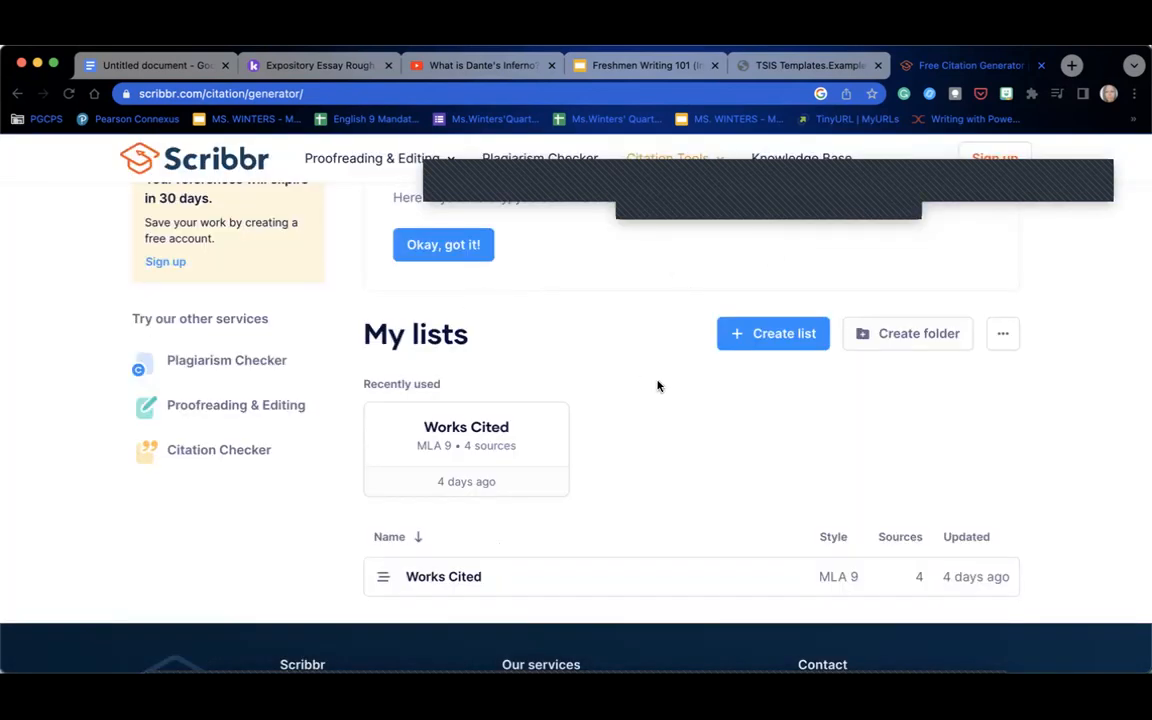
scroll(658, 386, "up", 2)
scroll(658, 386, "up", 3)
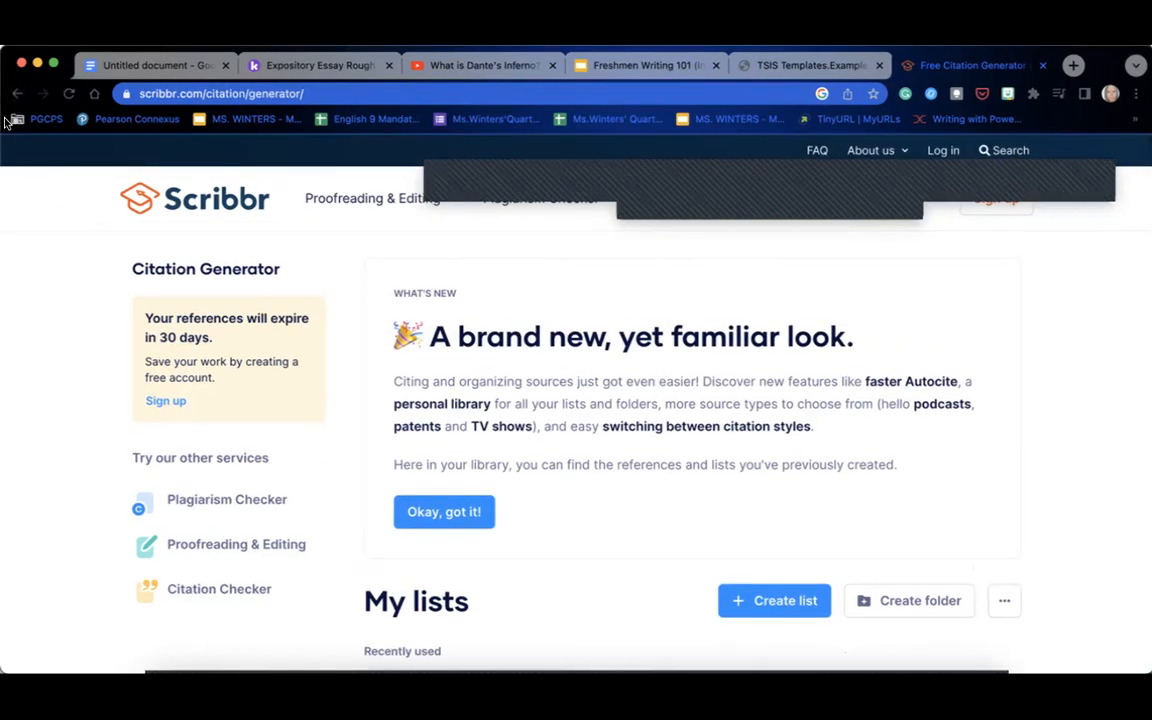
left_click(17, 93)
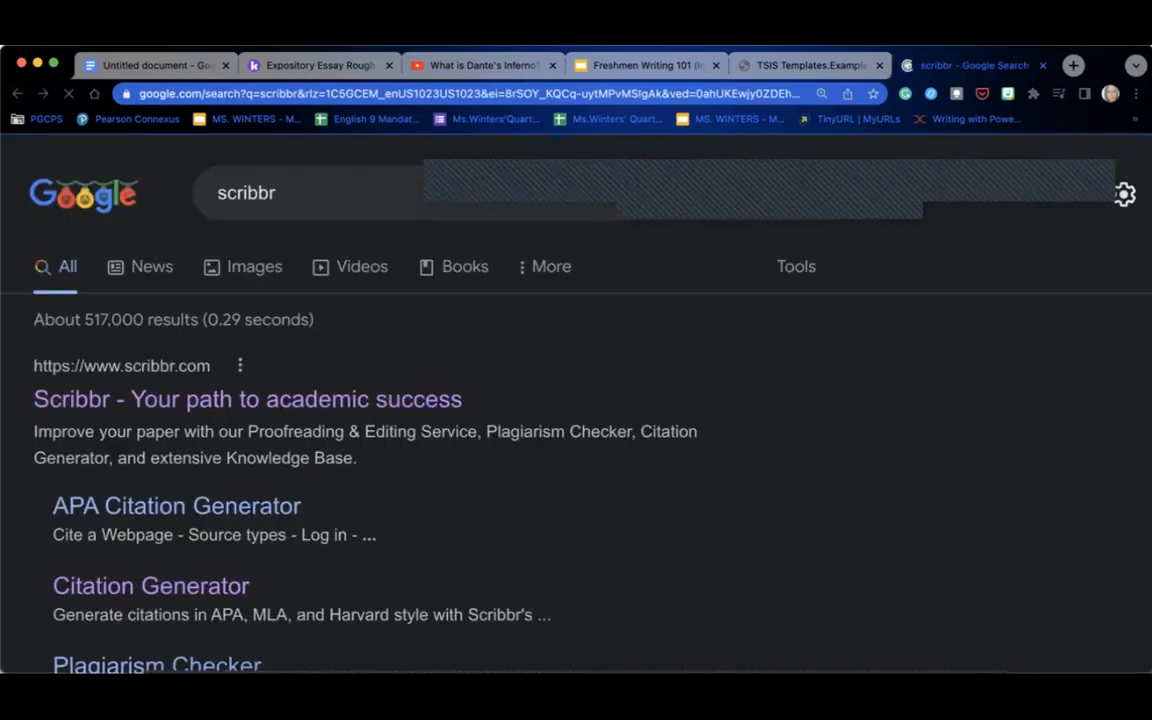
- Open the MLA Expository Essay teacher model and copy its three Works Cited entries, then go to the TSIS Templates tab
left_click(1073, 65)
type("ex")
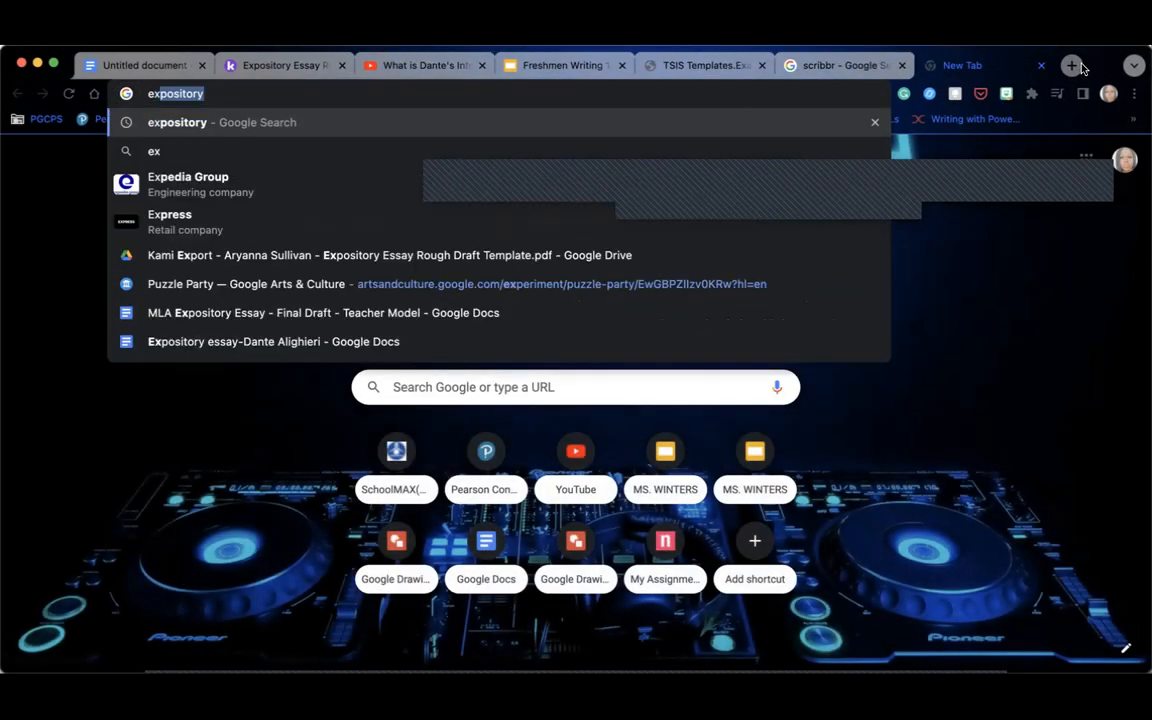
left_click(657, 312)
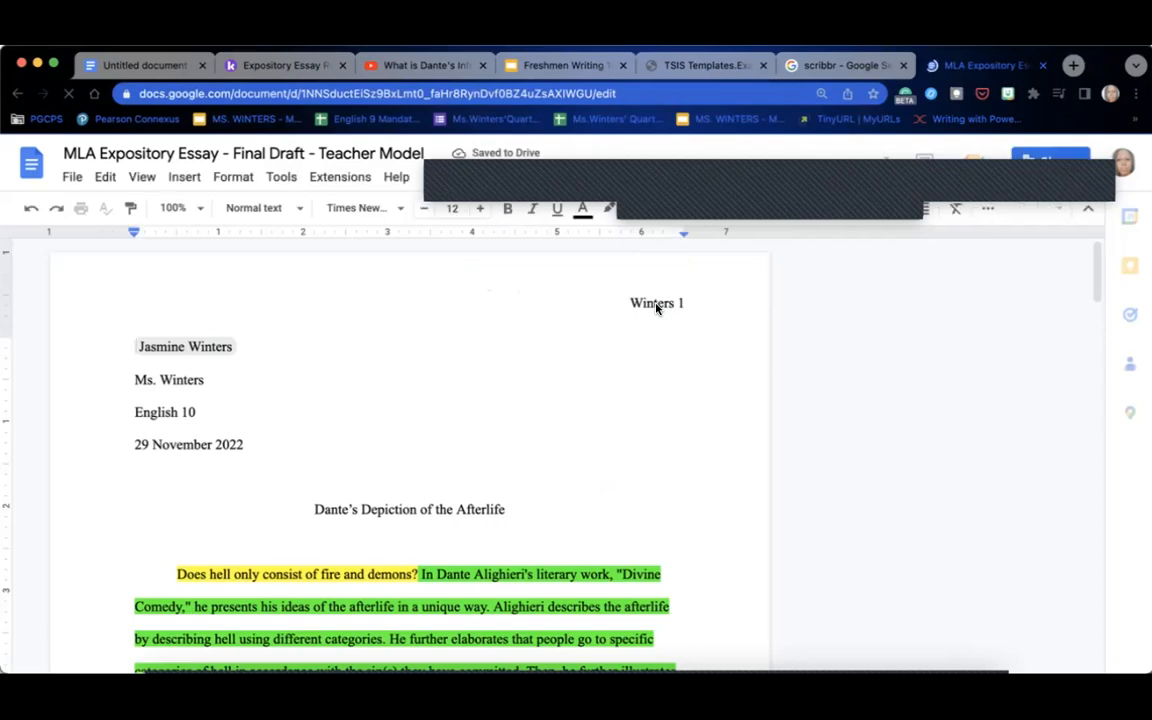
left_click_drag(1099, 273, 1139, 578)
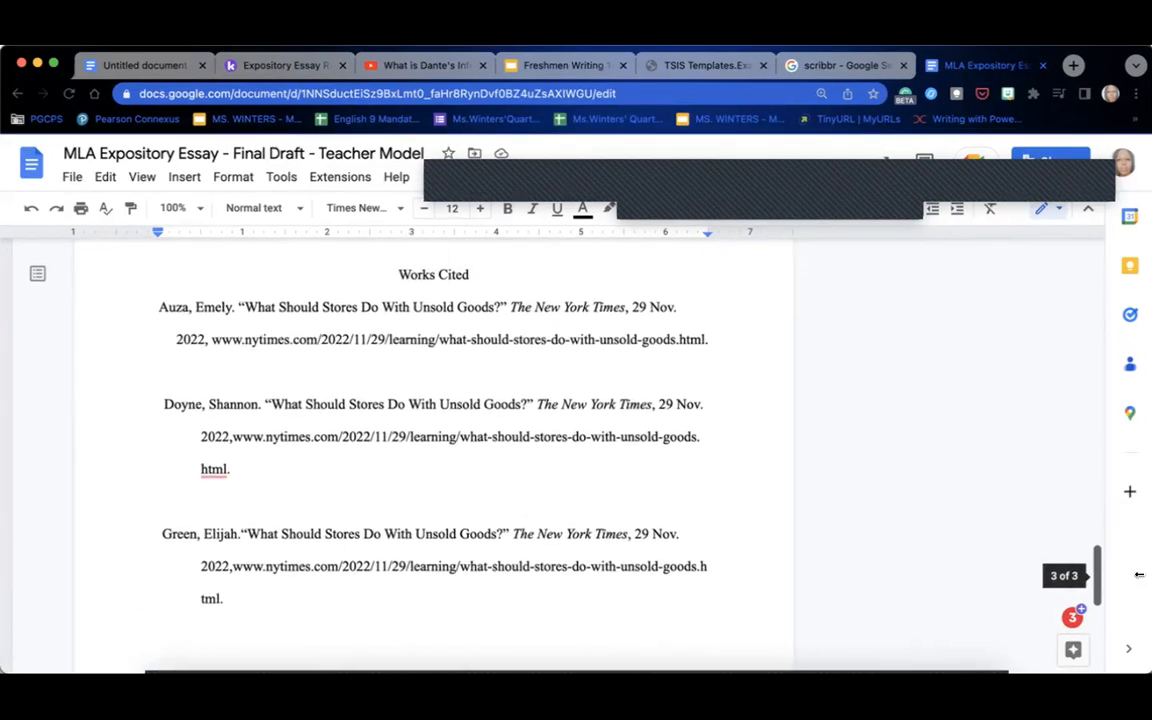
left_click_drag(390, 273, 566, 599)
key("super+c")
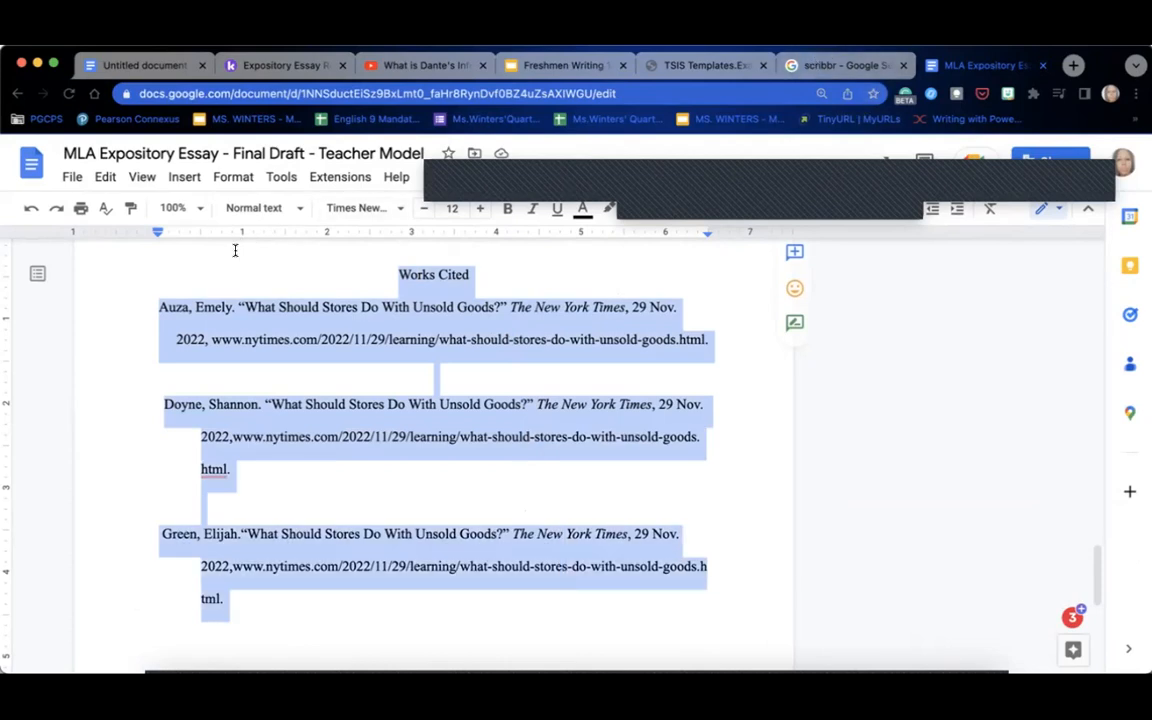
left_click(147, 317)
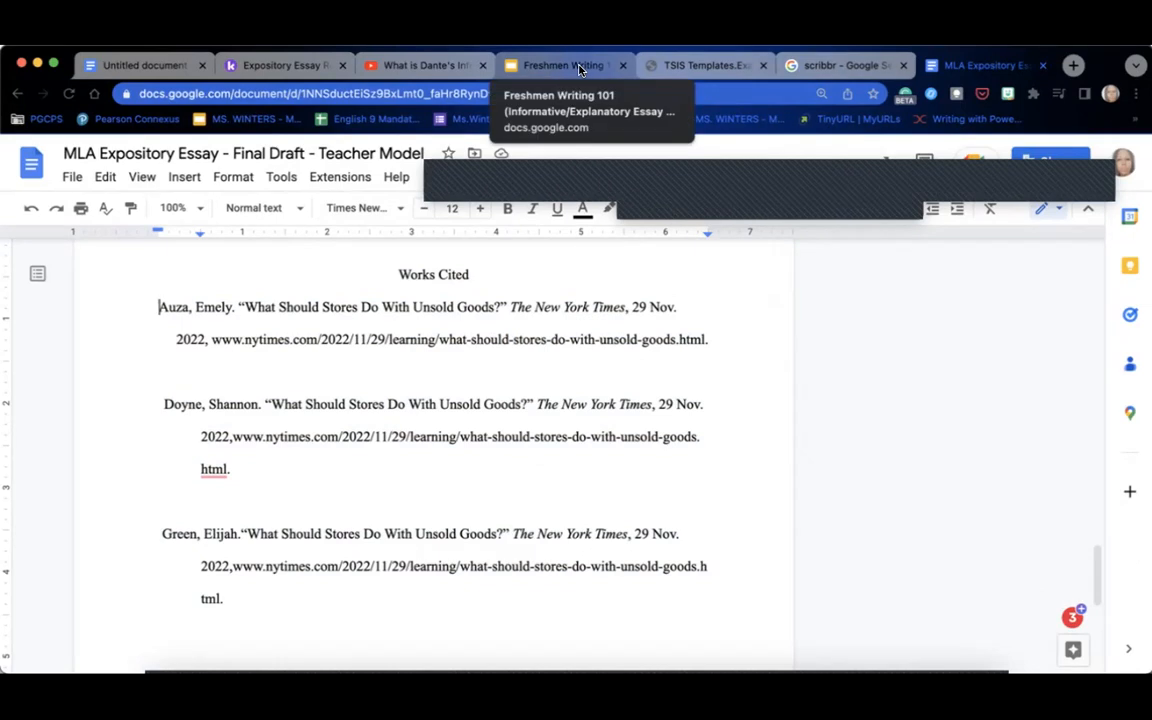
left_click(700, 65)
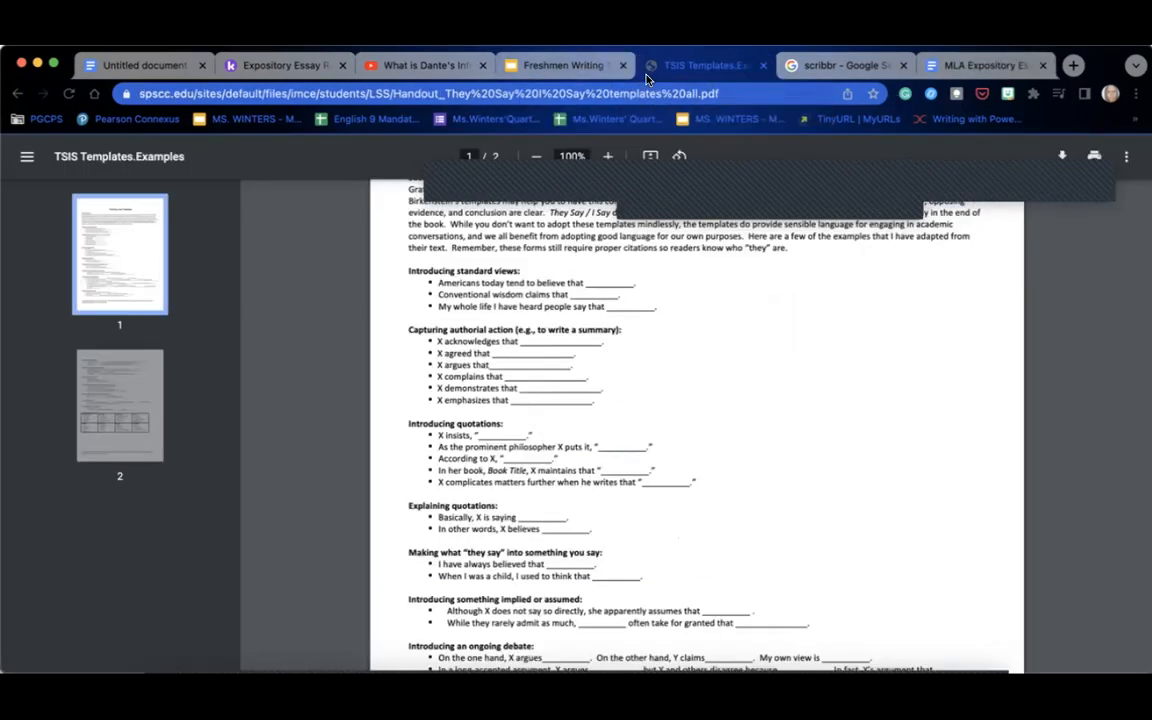
- Paste the three New York Times citations onto the essay's Works Cited page, keeping a blank line between Doyne and Green
left_click(548, 60)
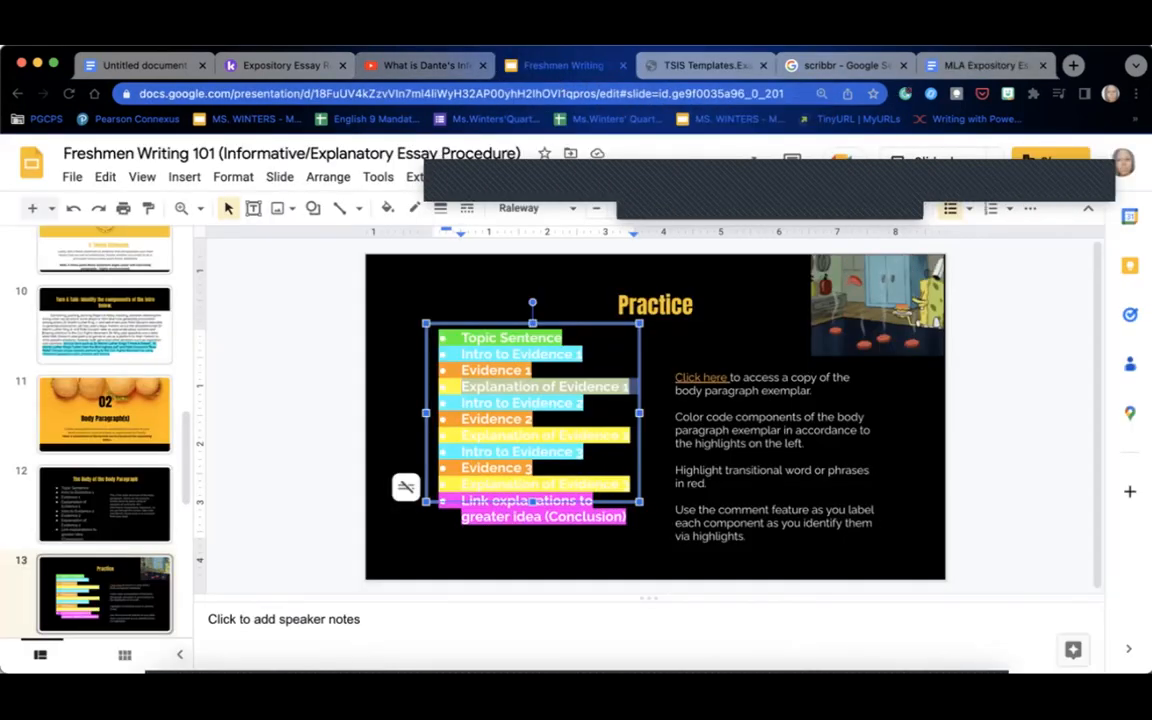
left_click(145, 62)
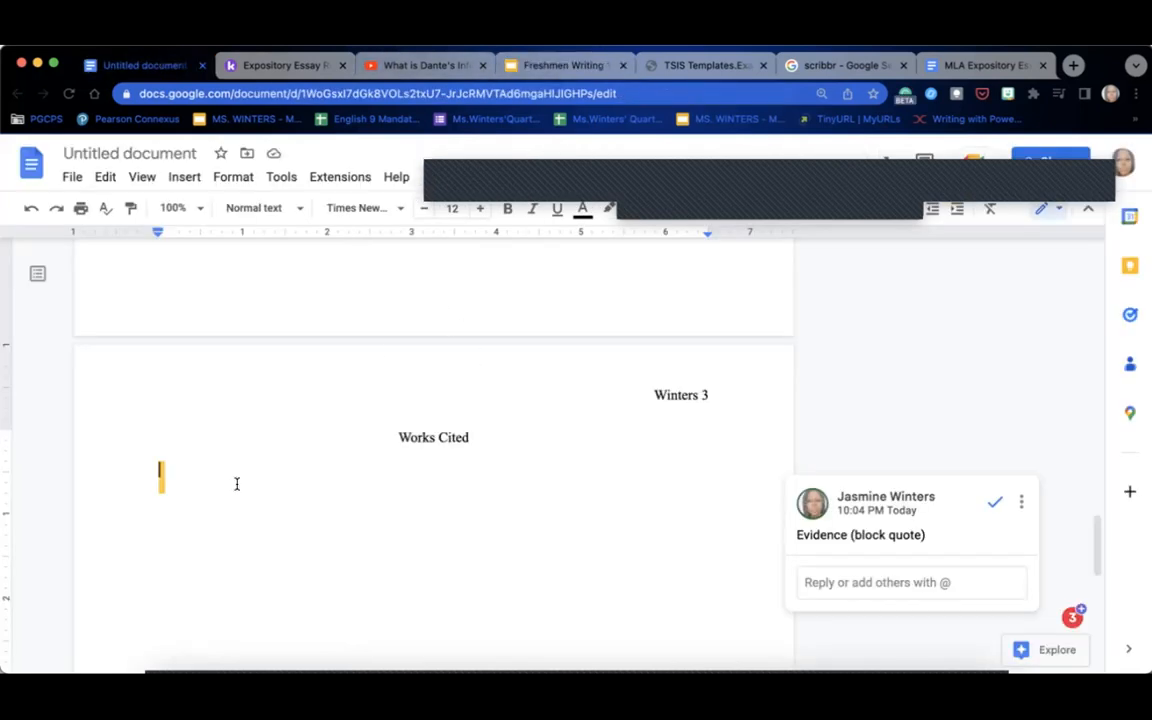
key("super+v")
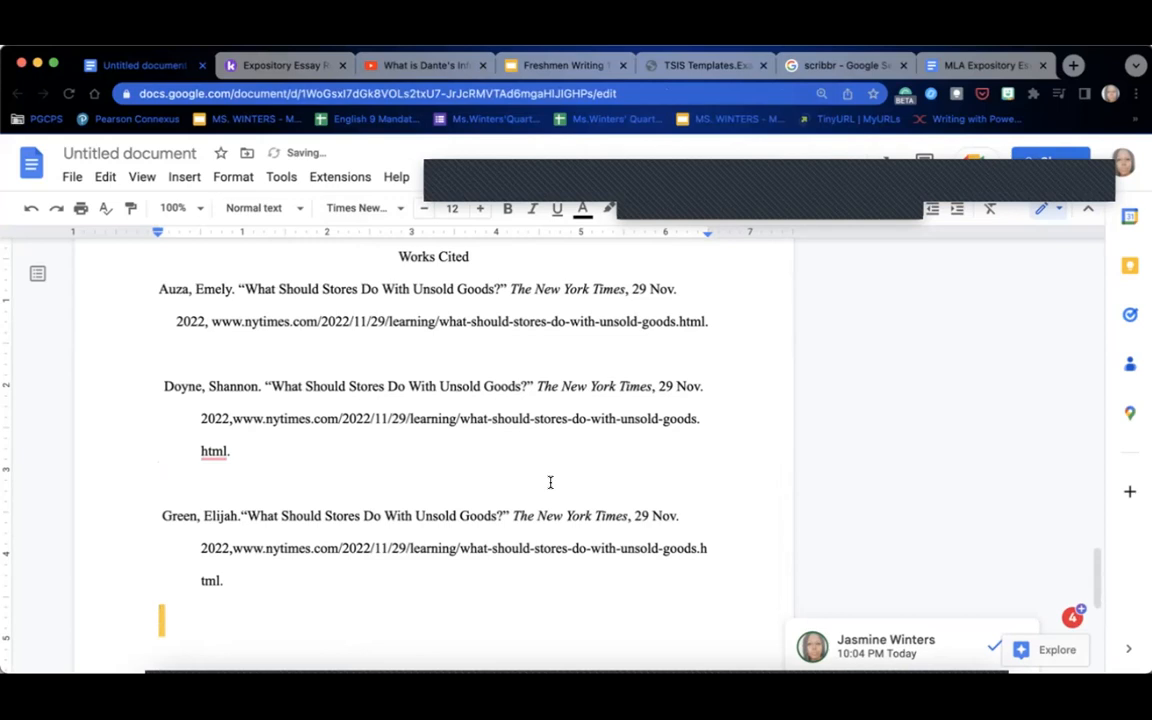
left_click(250, 485)
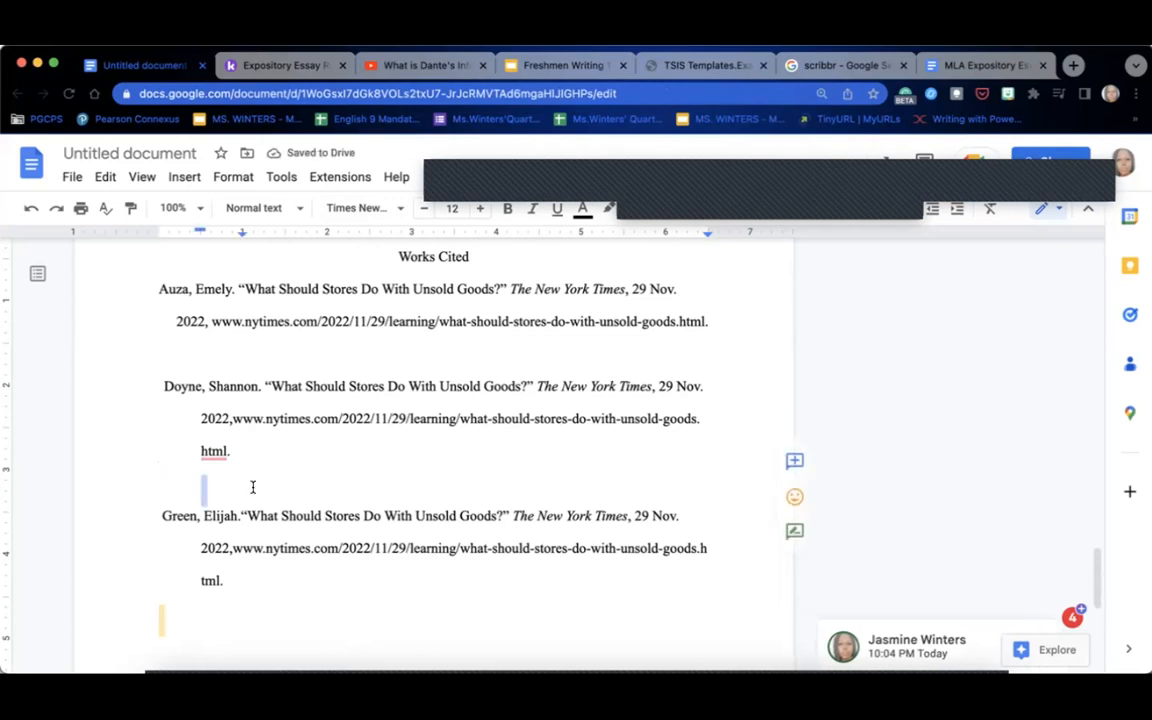
key("BackSpace")
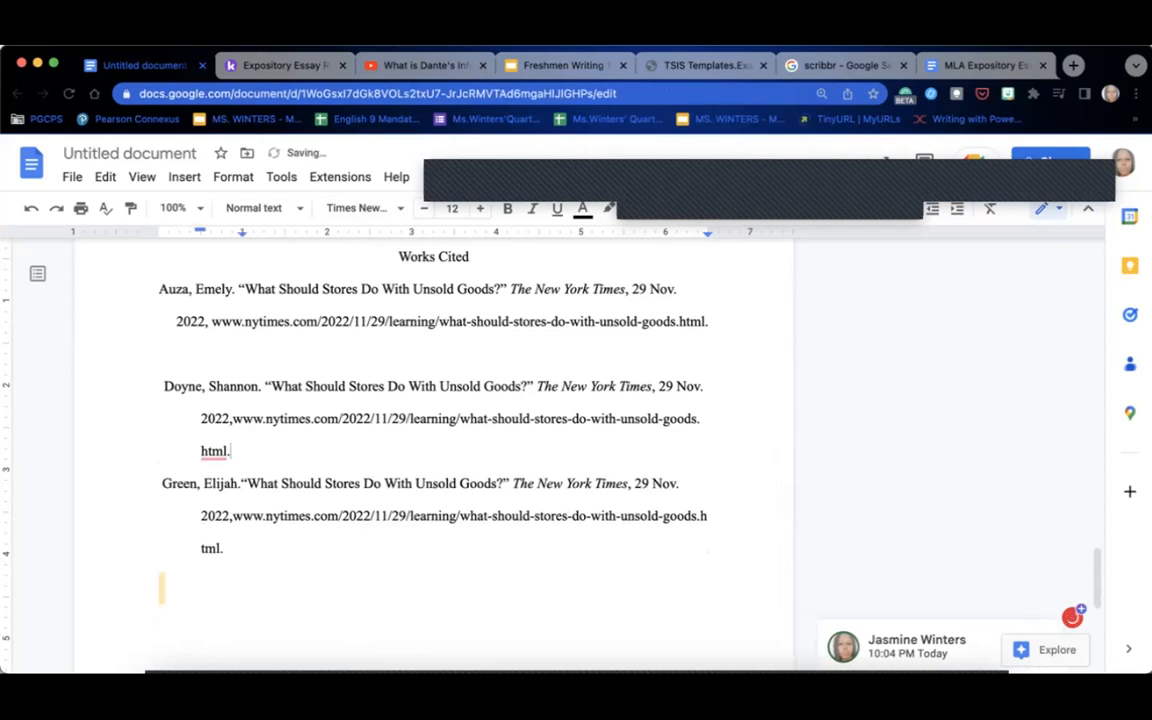
key("Return")
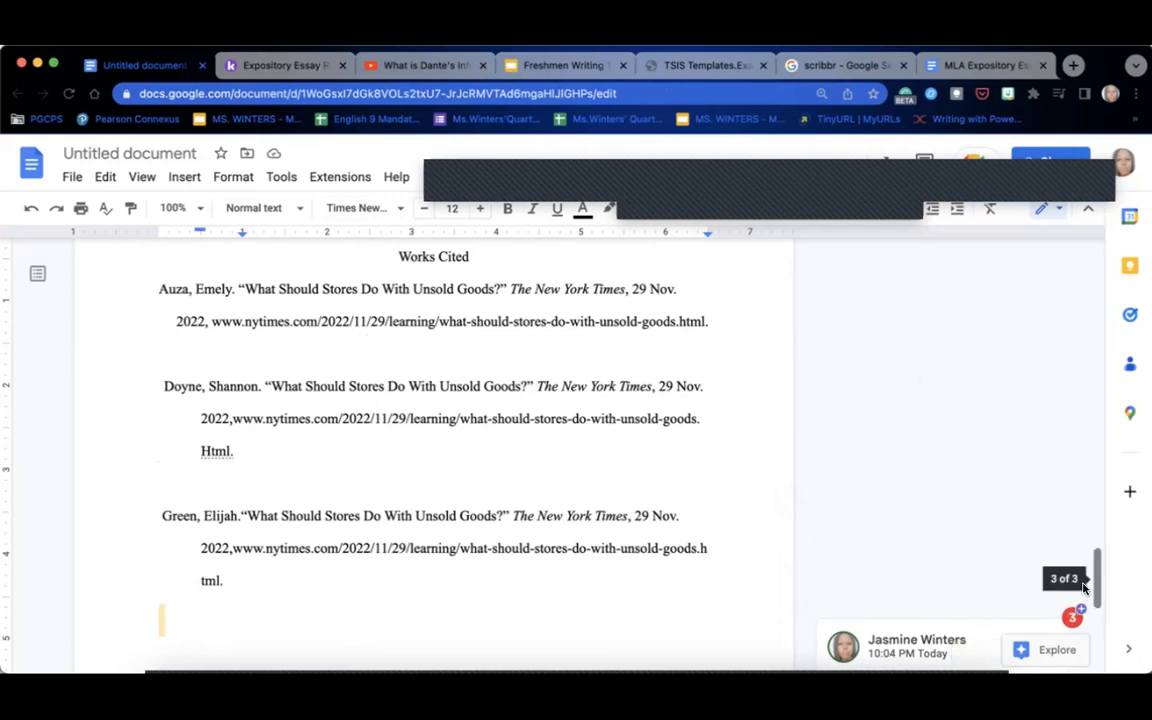
- Delete the duplicate Works Cited heading so only one heading remains
left_click_drag(1093, 587, 1138, 470)
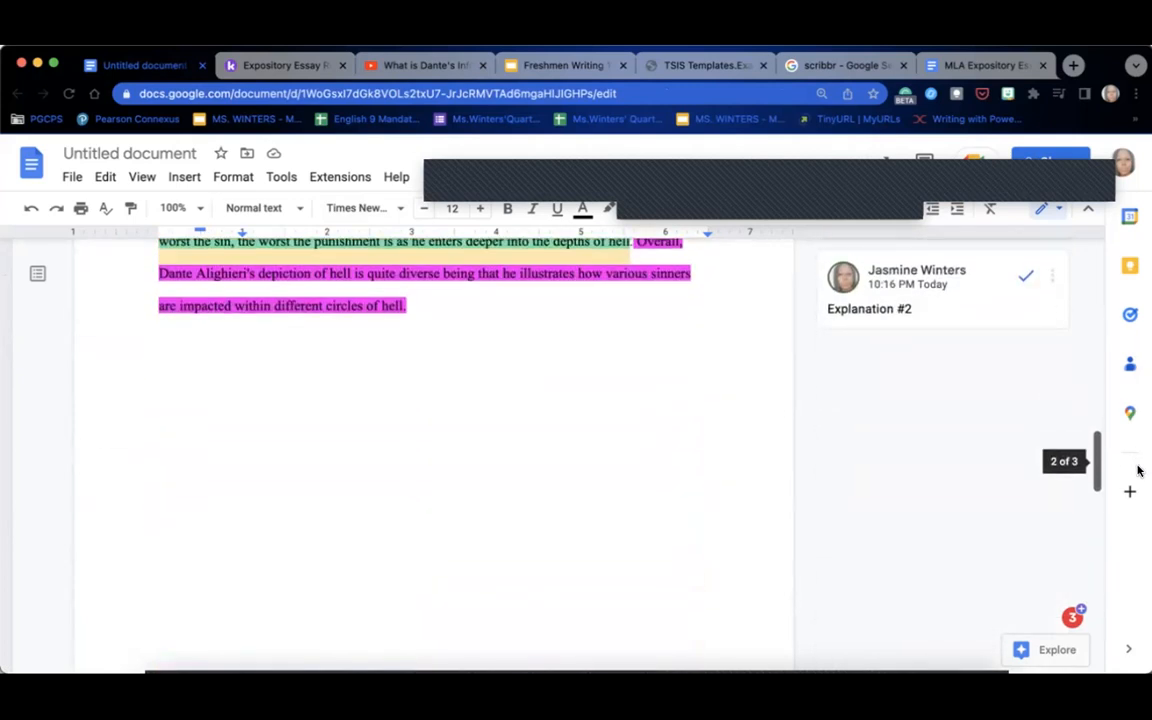
left_click_drag(1138, 470, 1139, 563)
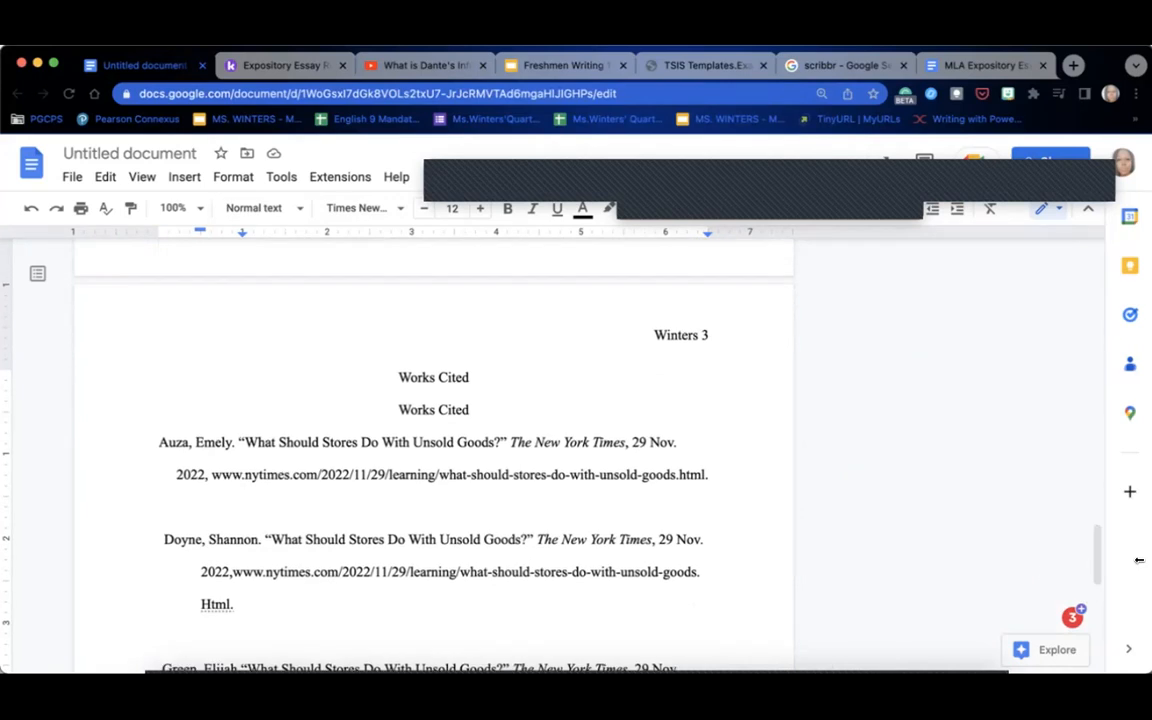
left_click(470, 411)
left_click_drag(470, 411, 397, 409)
key("BackSpace")
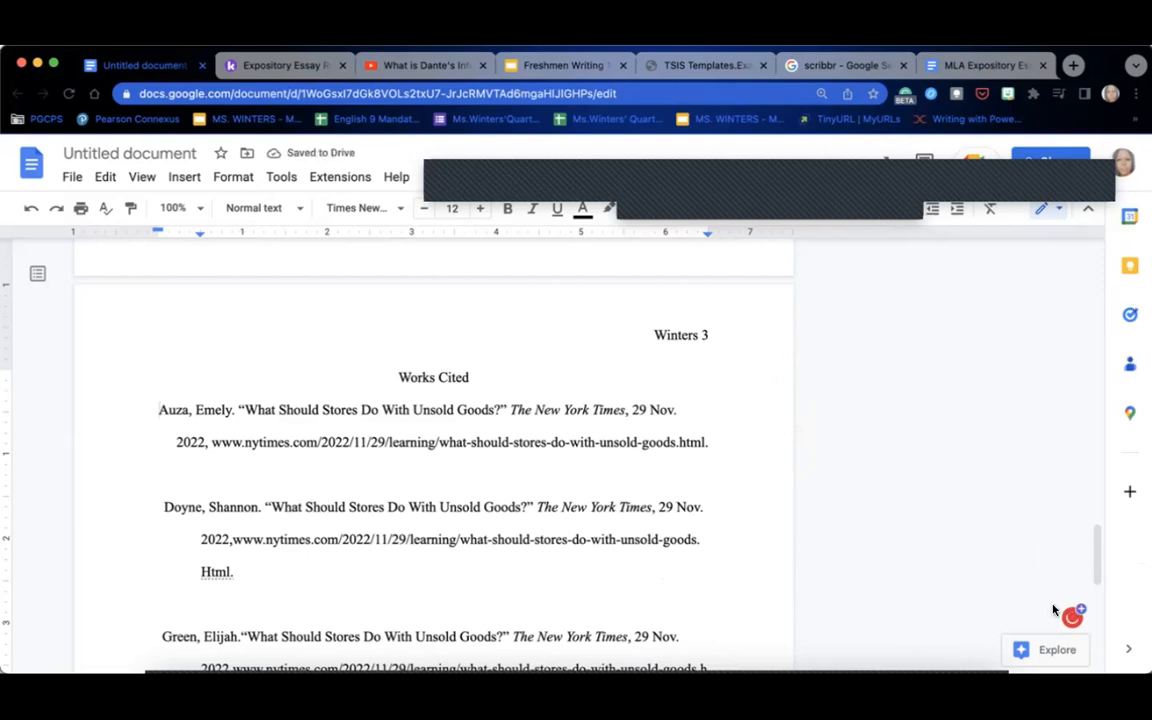
left_click(1087, 571)
left_click_drag(1092, 572, 1133, 262)
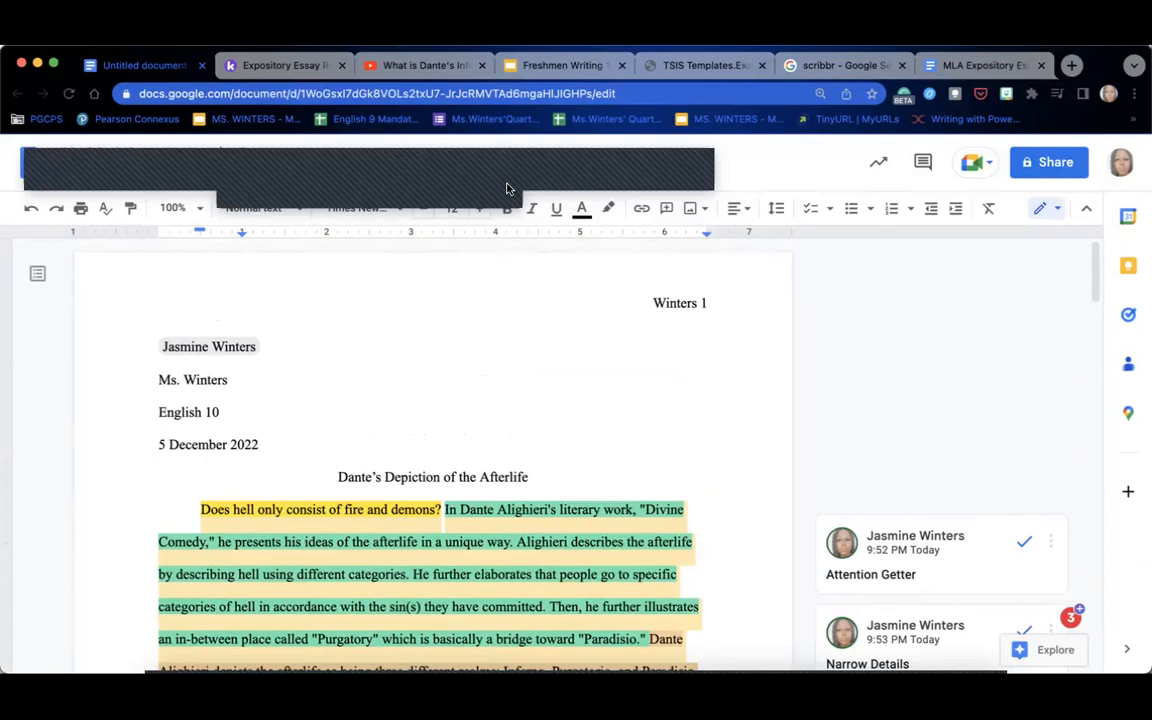
- Begin sharing the essay, then dismiss the name-before-sharing prompt and close the sharing dialog
left_click(1064, 176)
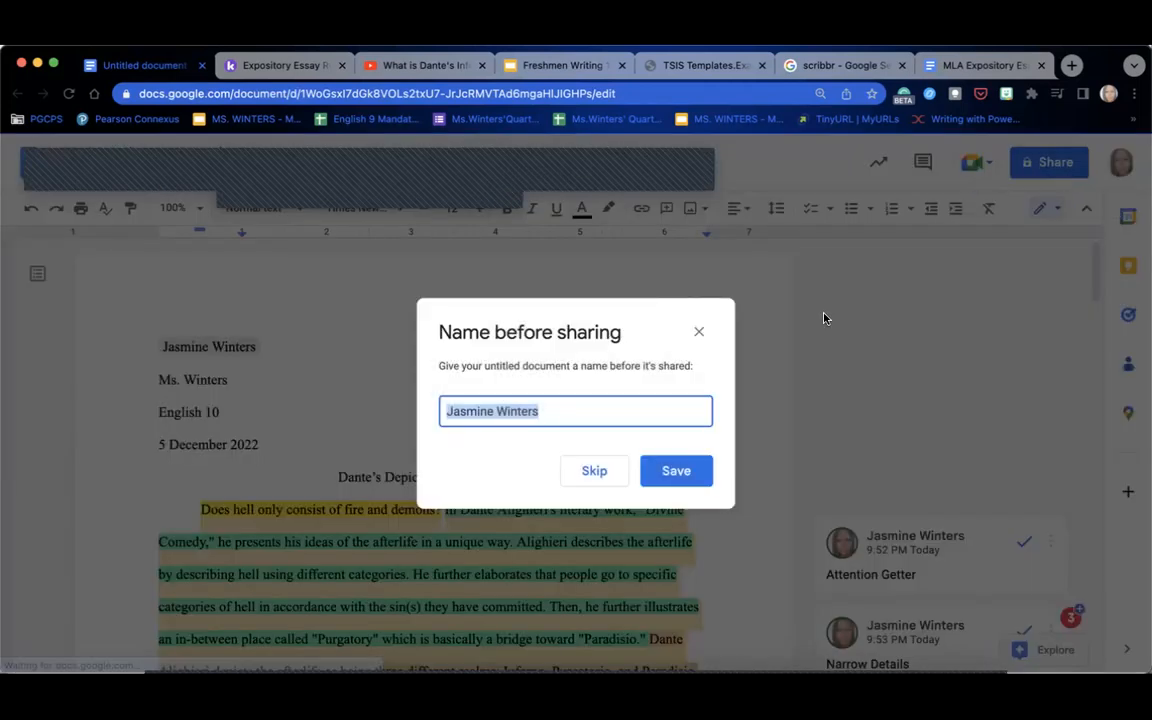
key("BackSpace")
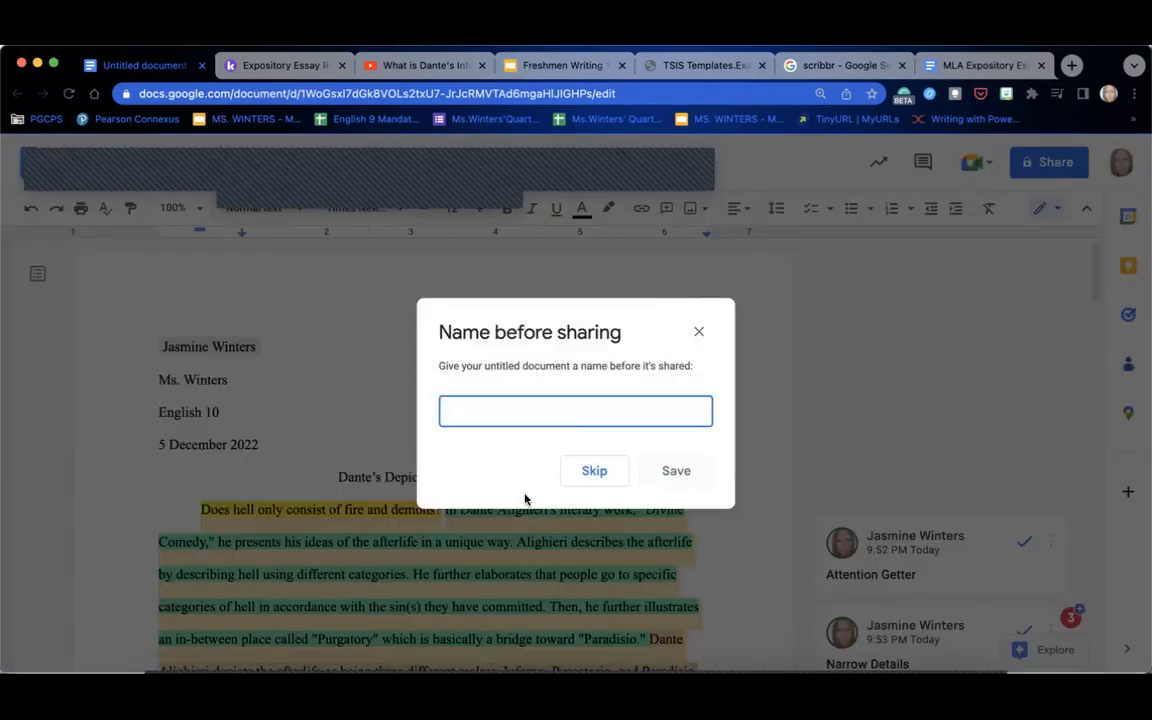
left_click(698, 333)
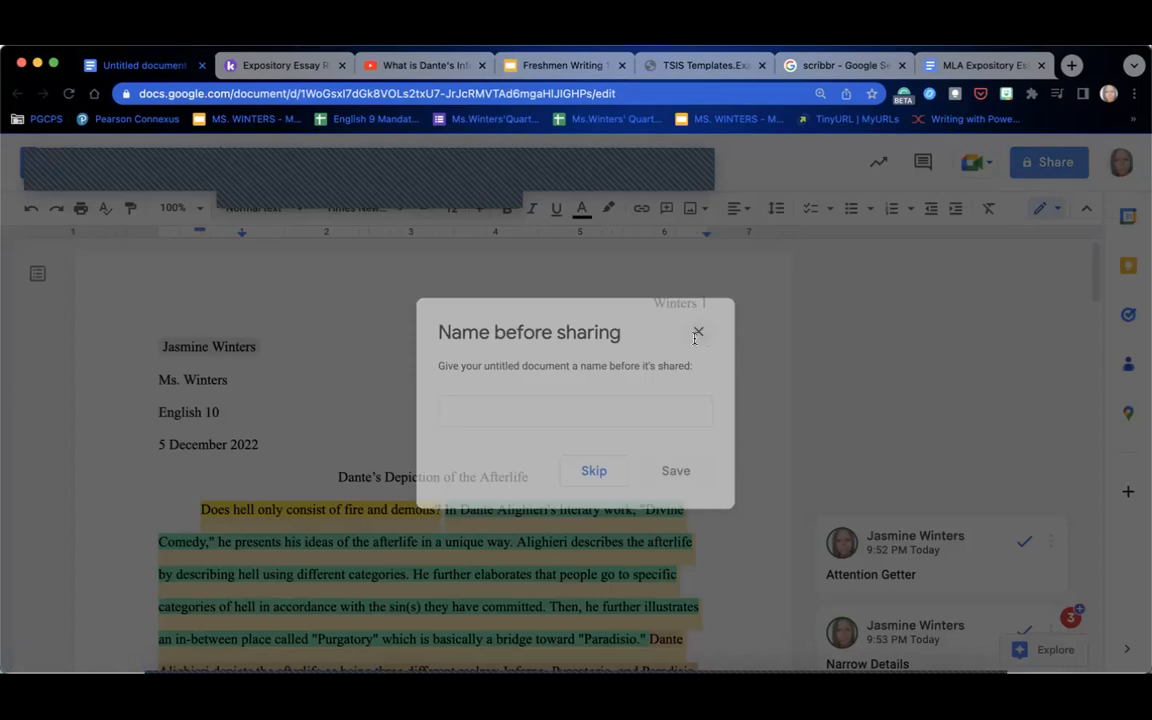
left_click(253, 449)
- Copy the essay's title and rename the document 'Dante's Depiction of the Afterlife'
left_click_drag(528, 470, 324, 473)
key("BackSpace")
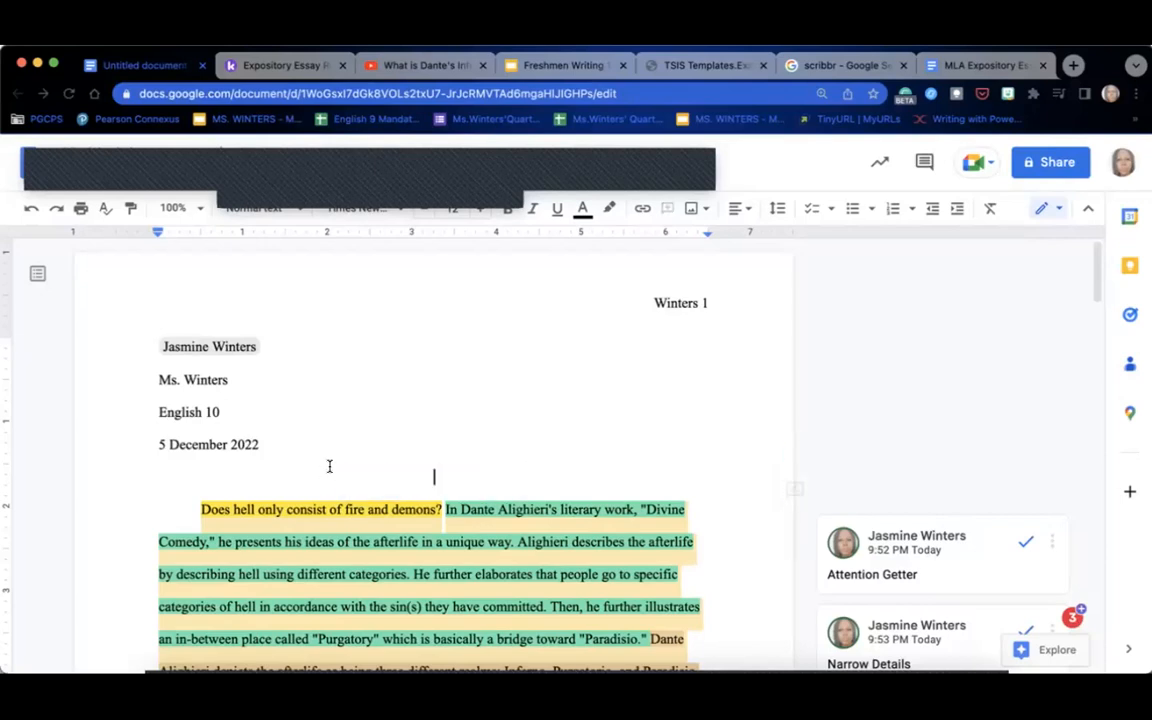
key("ctrl+z")
key("ctrl+c")
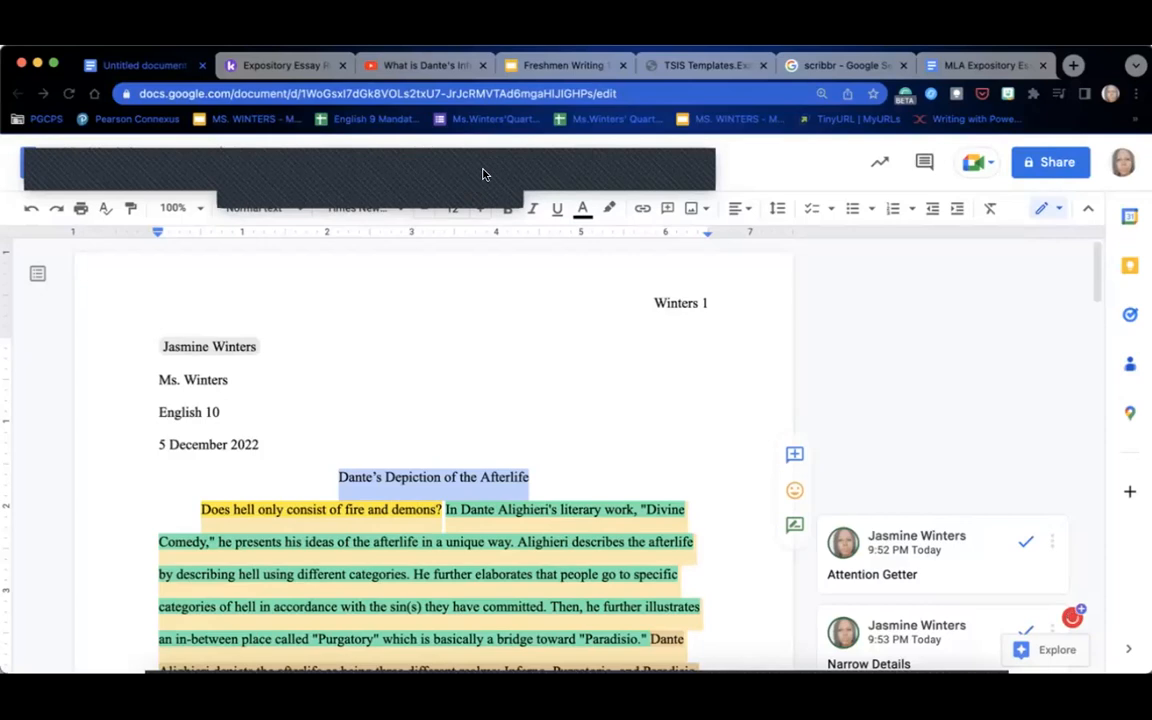
left_click(68, 148)
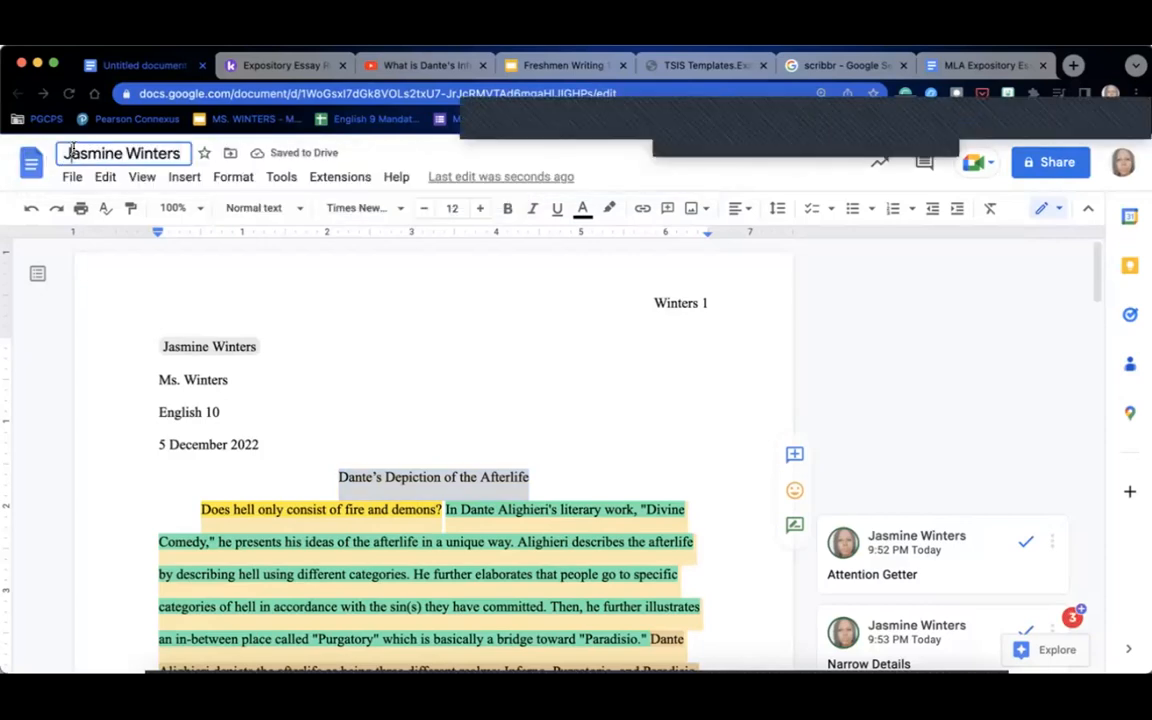
key("ctrl+v")
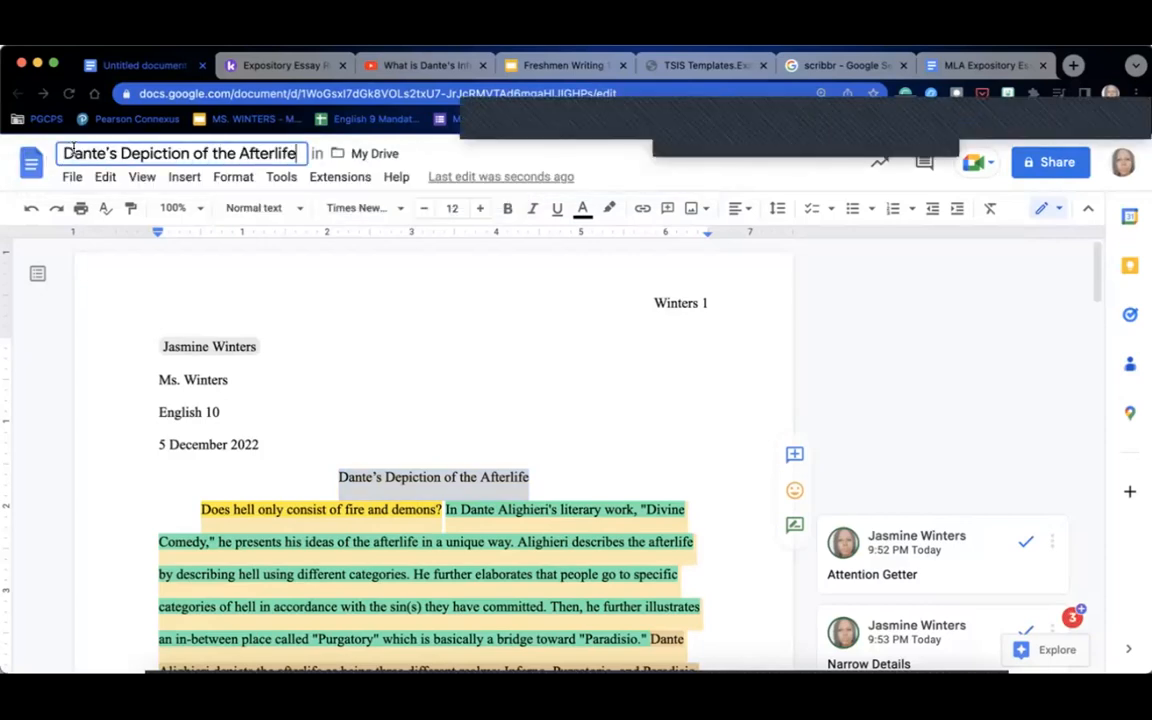
left_click(233, 298)
- Set General access so anyone in PGCPS with the link can view, and copy the link
left_click(1064, 162)
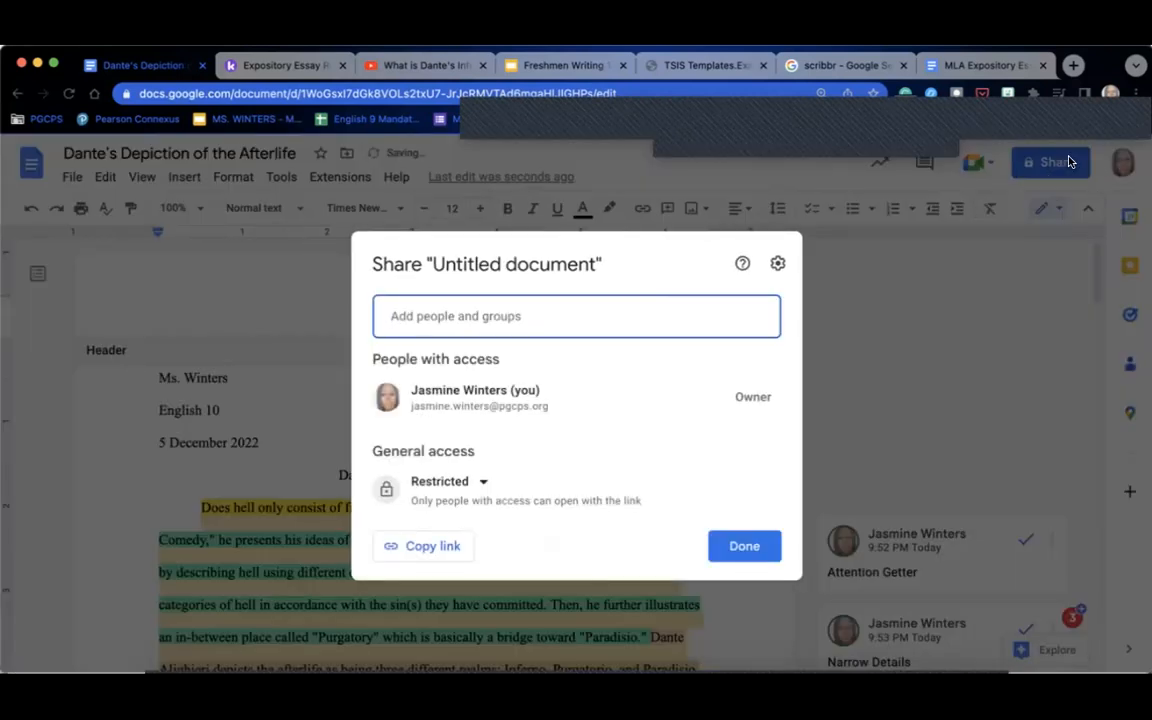
left_click(458, 480)
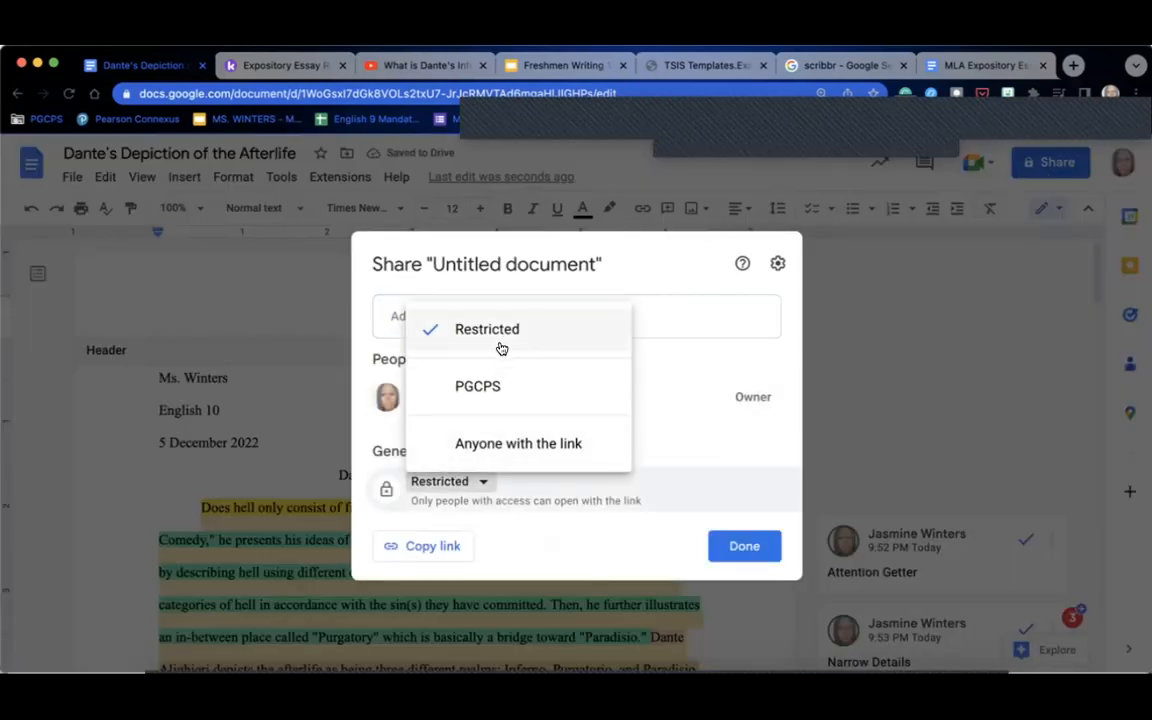
left_click(490, 383)
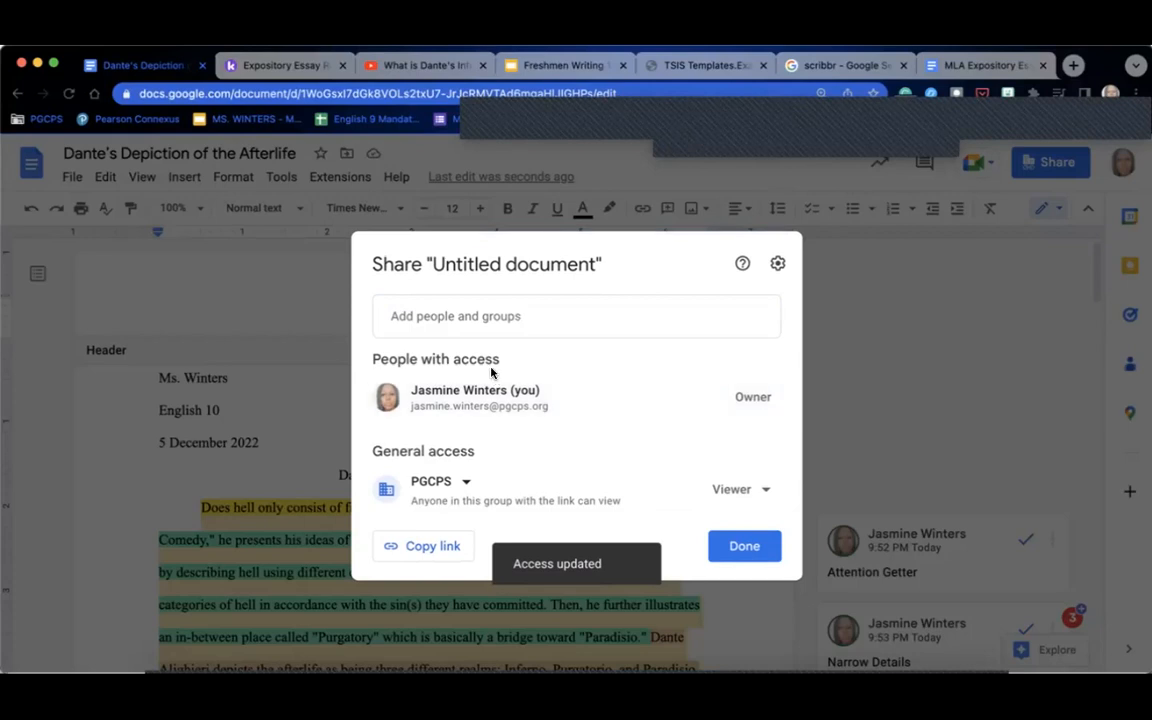
left_click(443, 558)
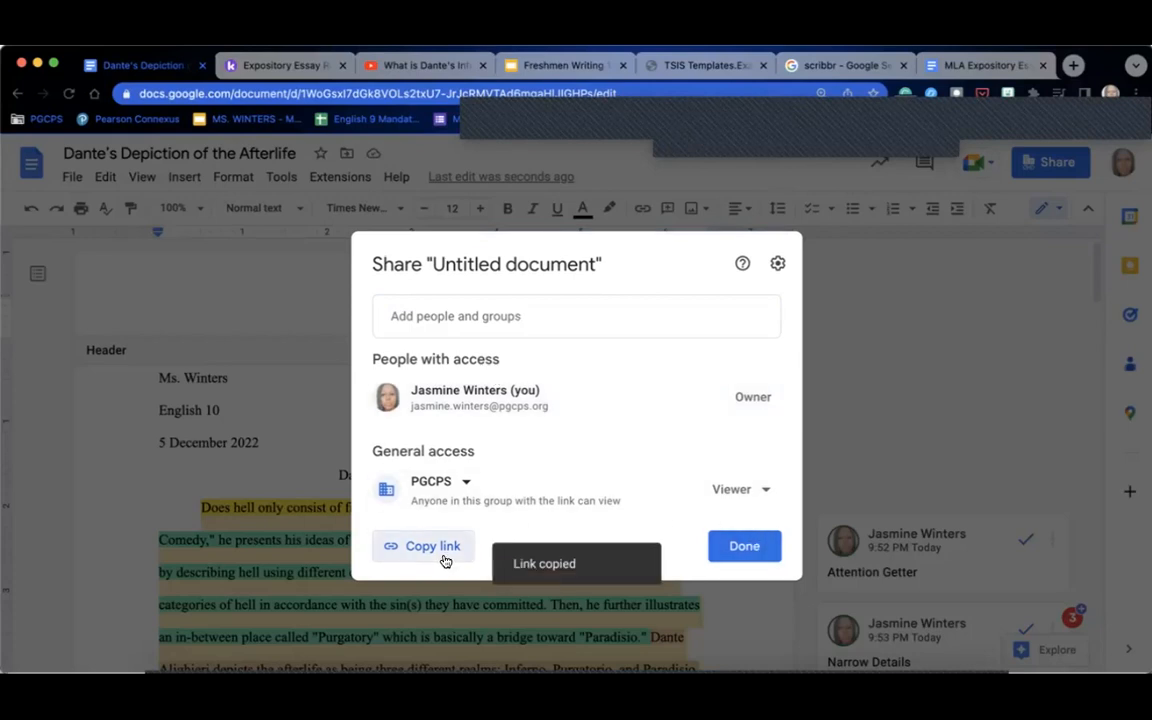